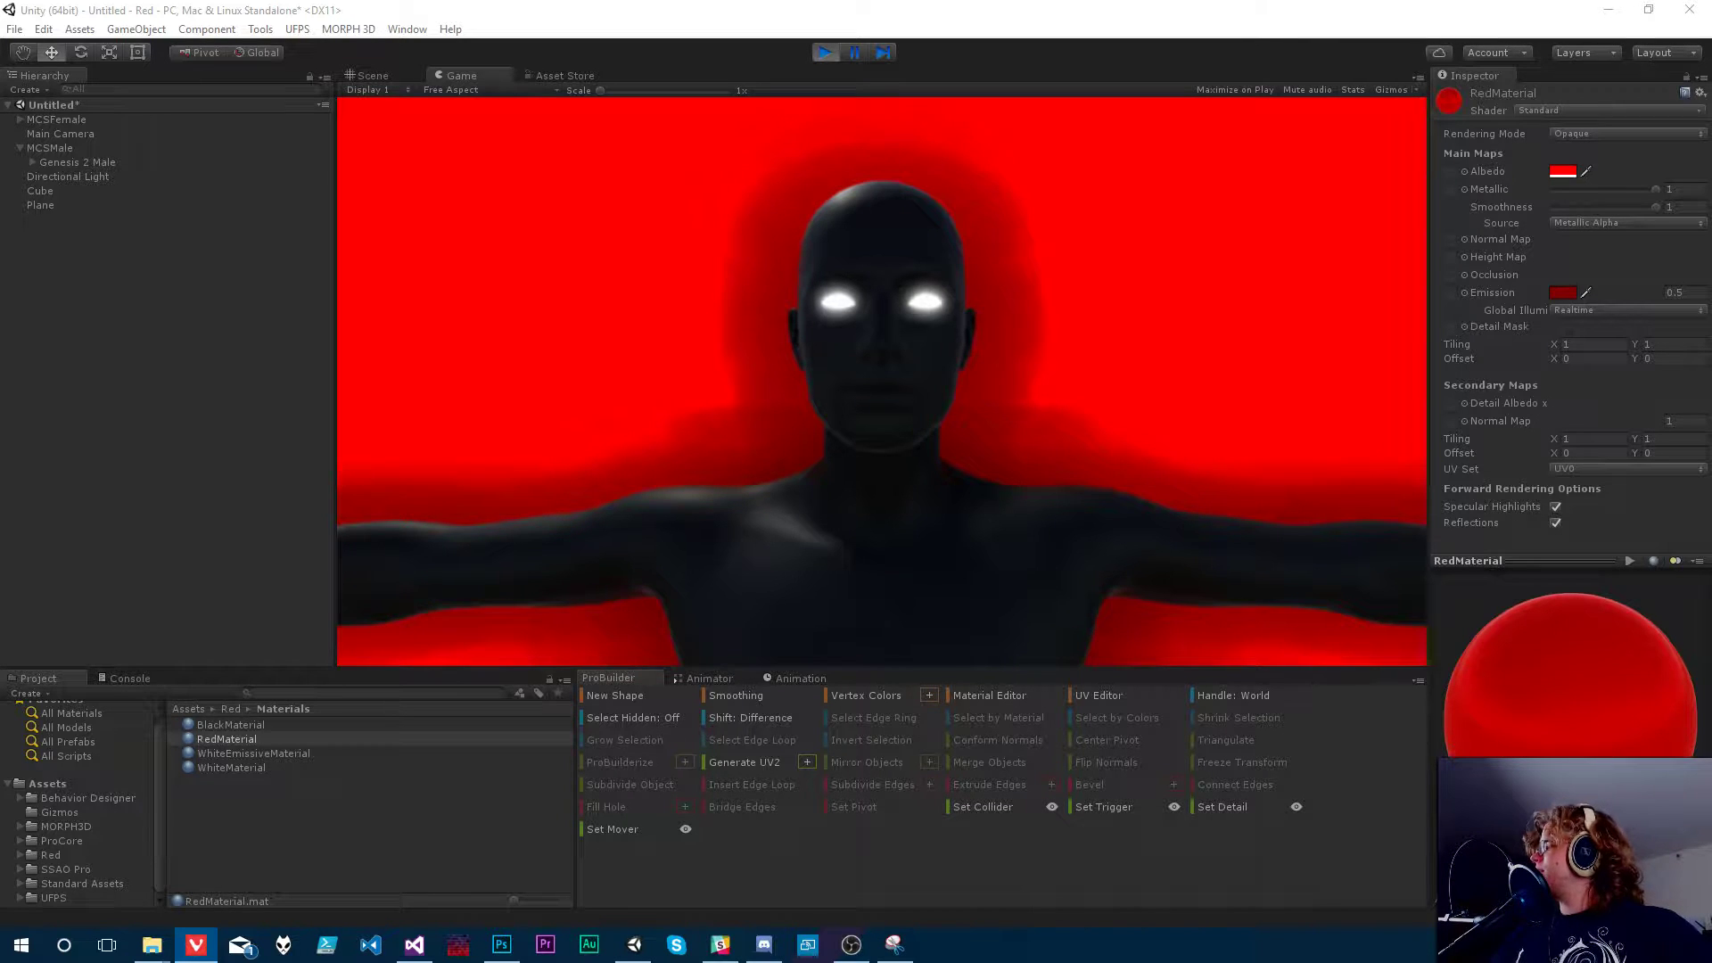
# - Review the settings of the black, red, white emissive and white materials used in the running scene
pyautogui.click(880, 261)
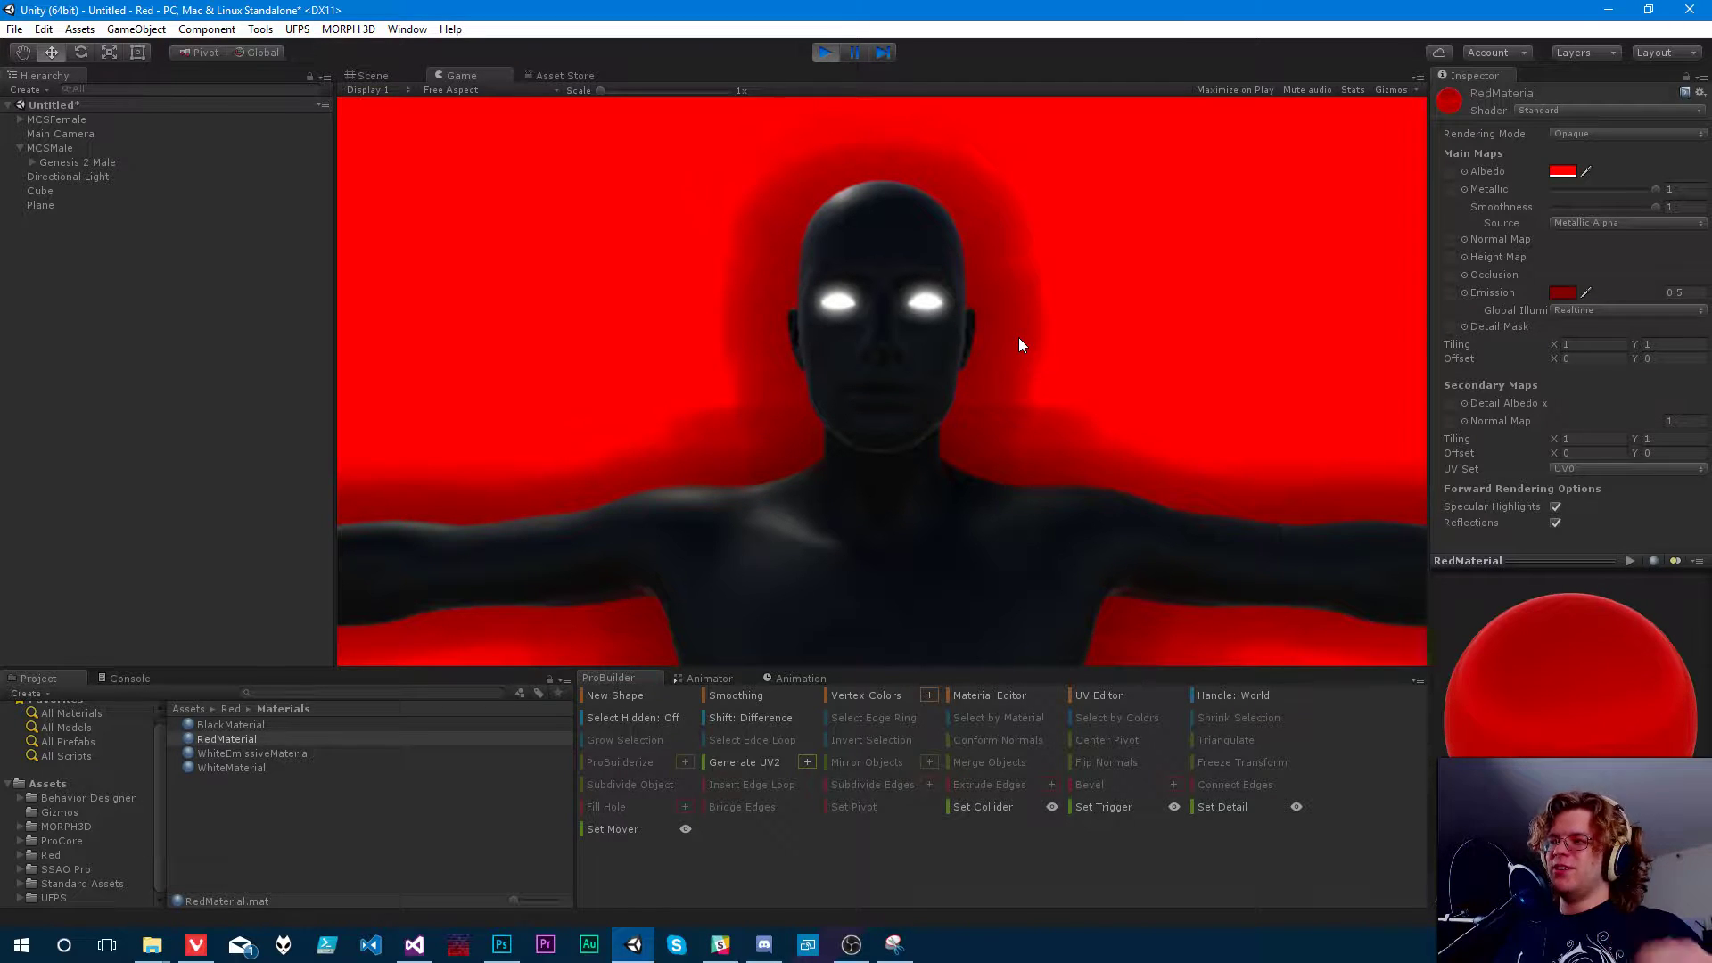
pyautogui.click(259, 755)
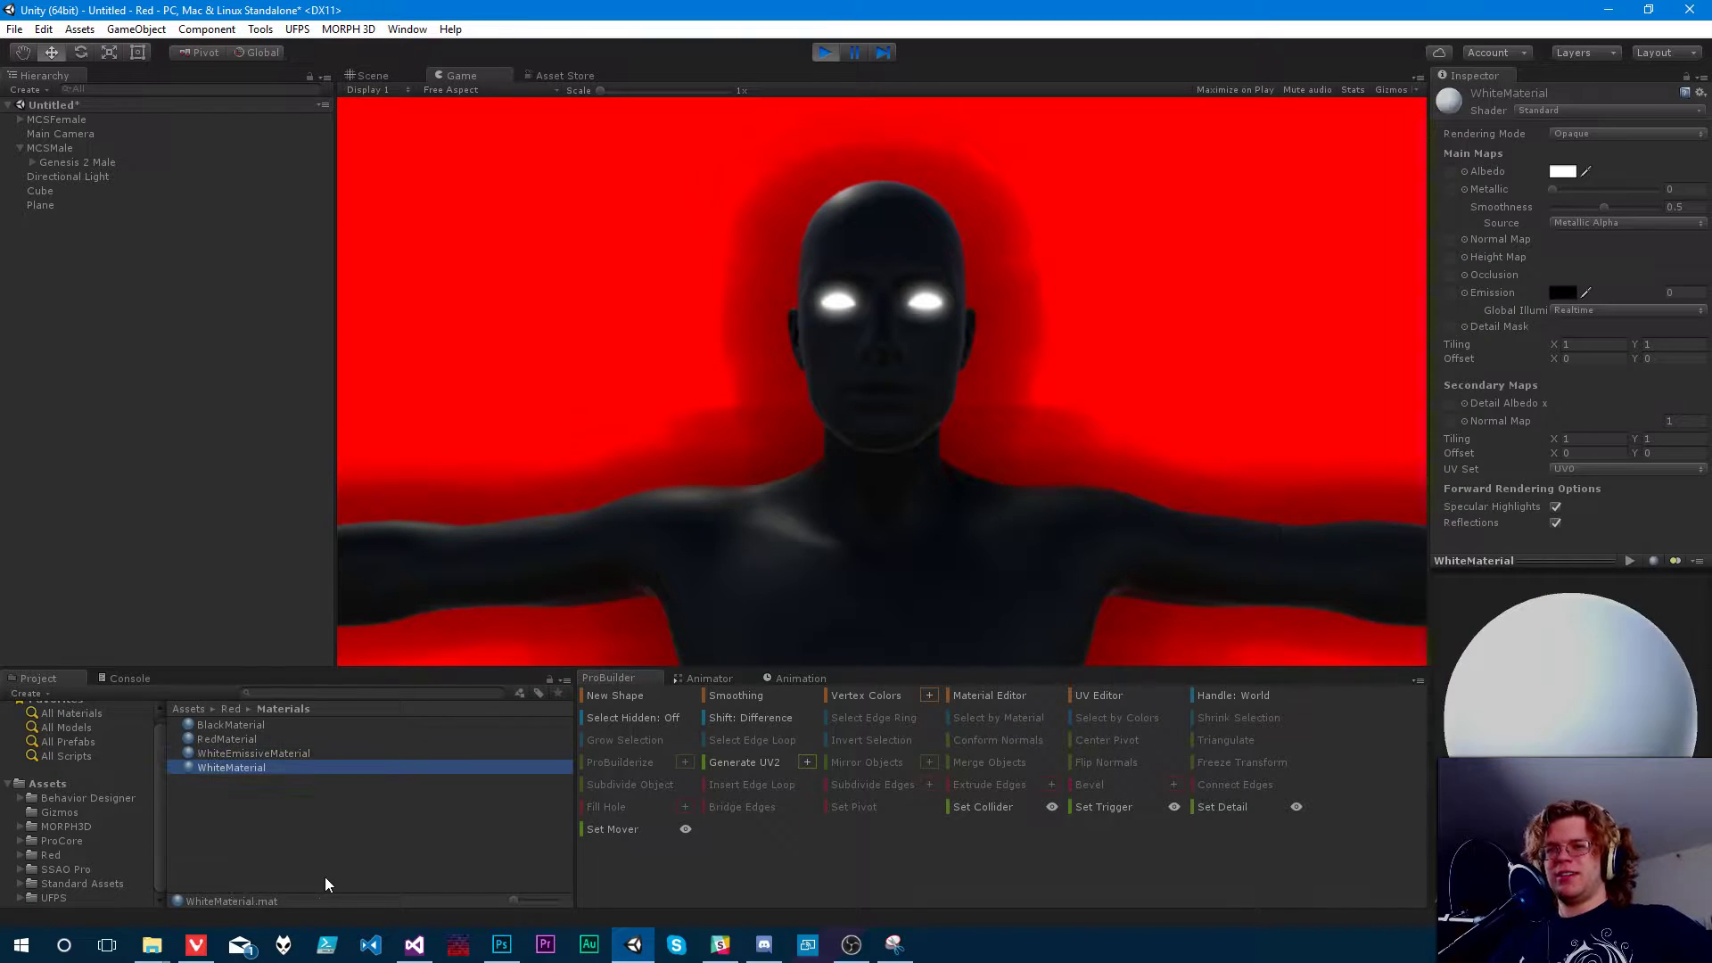
pyautogui.press('Up')
pyautogui.press('Up')
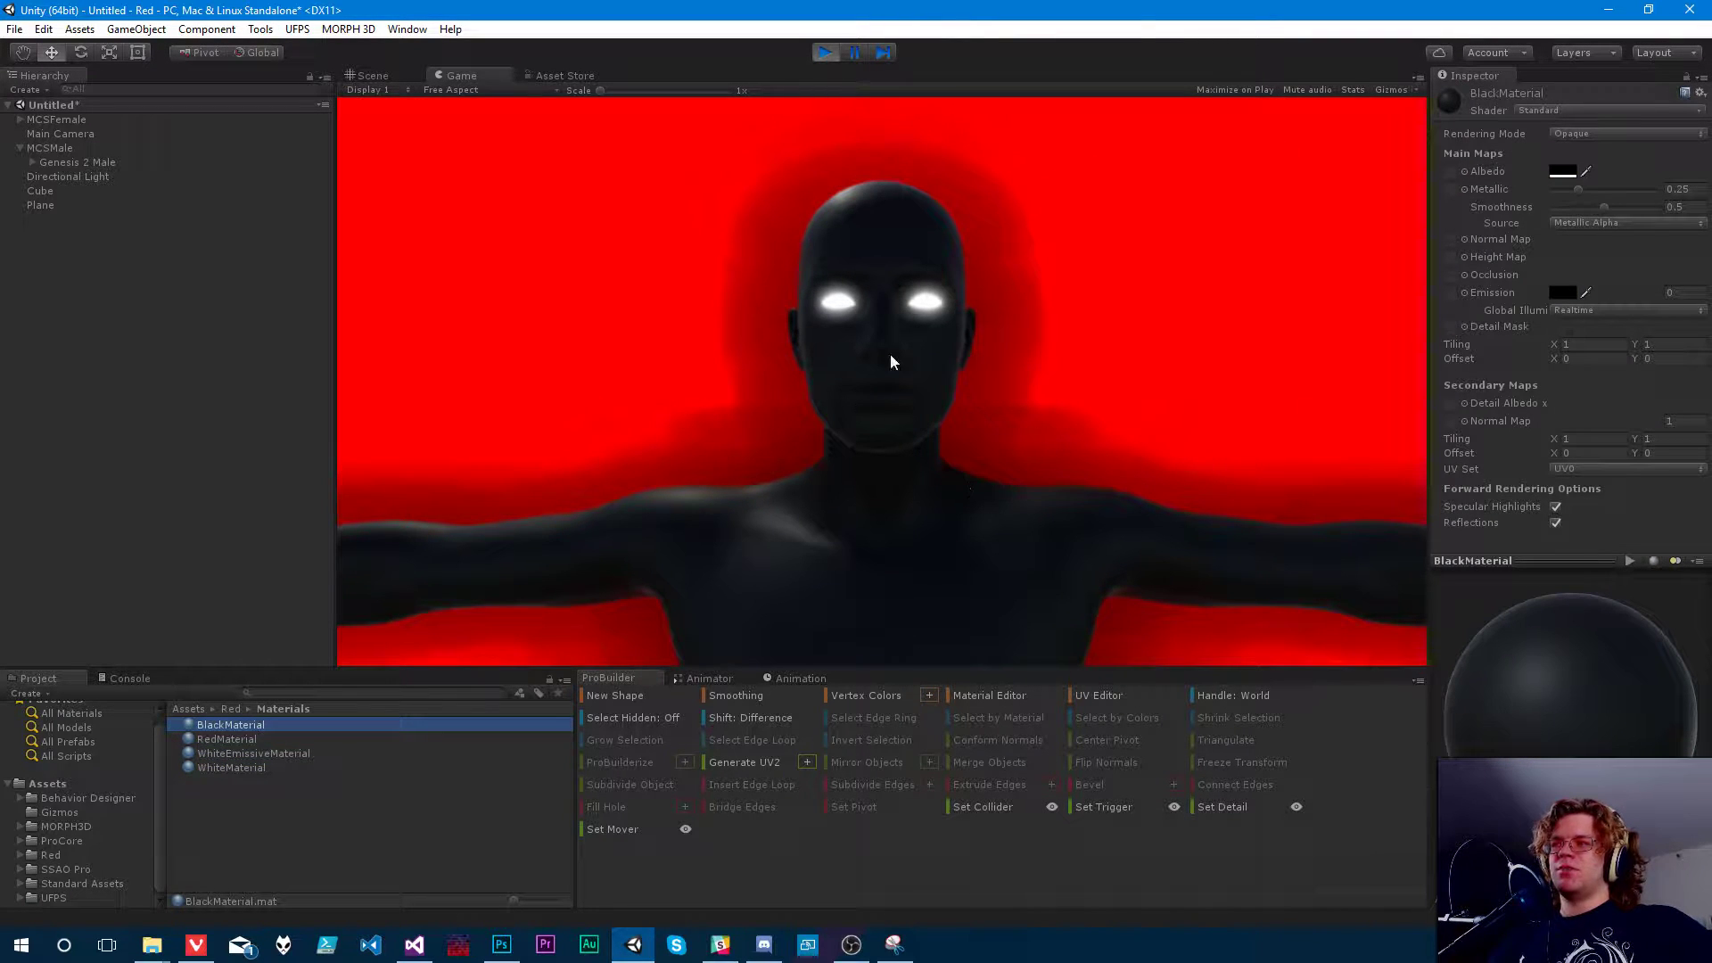
pyautogui.click(218, 754)
pyautogui.click(218, 740)
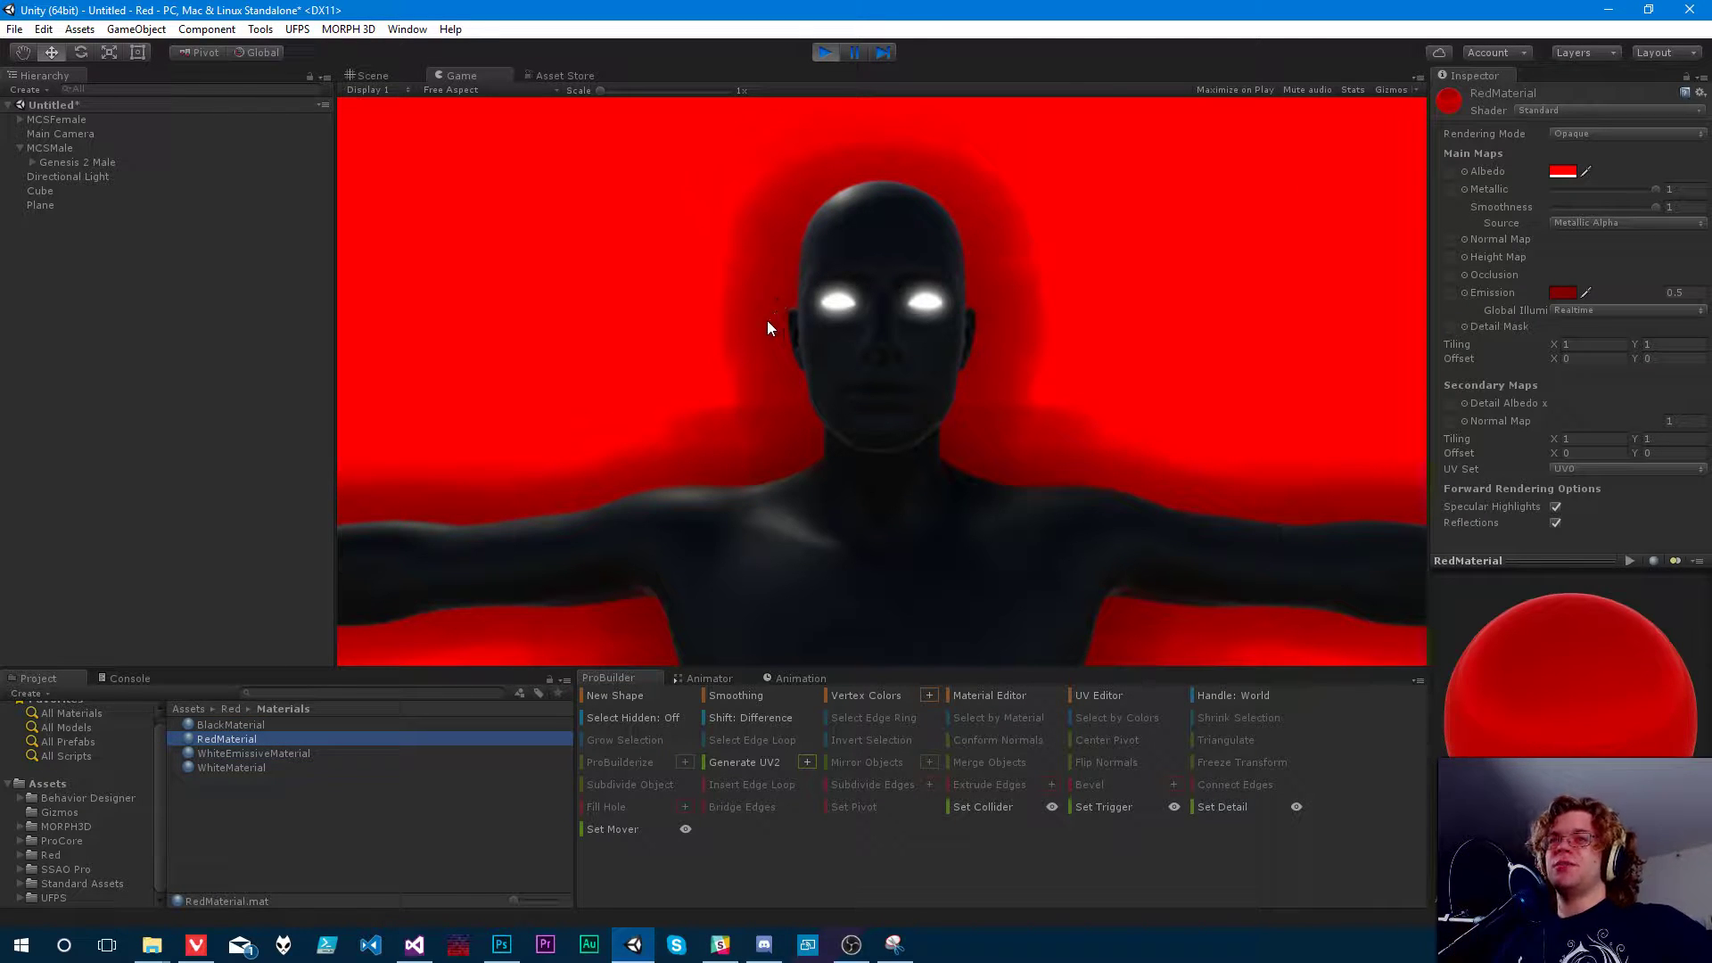
pyautogui.click(276, 753)
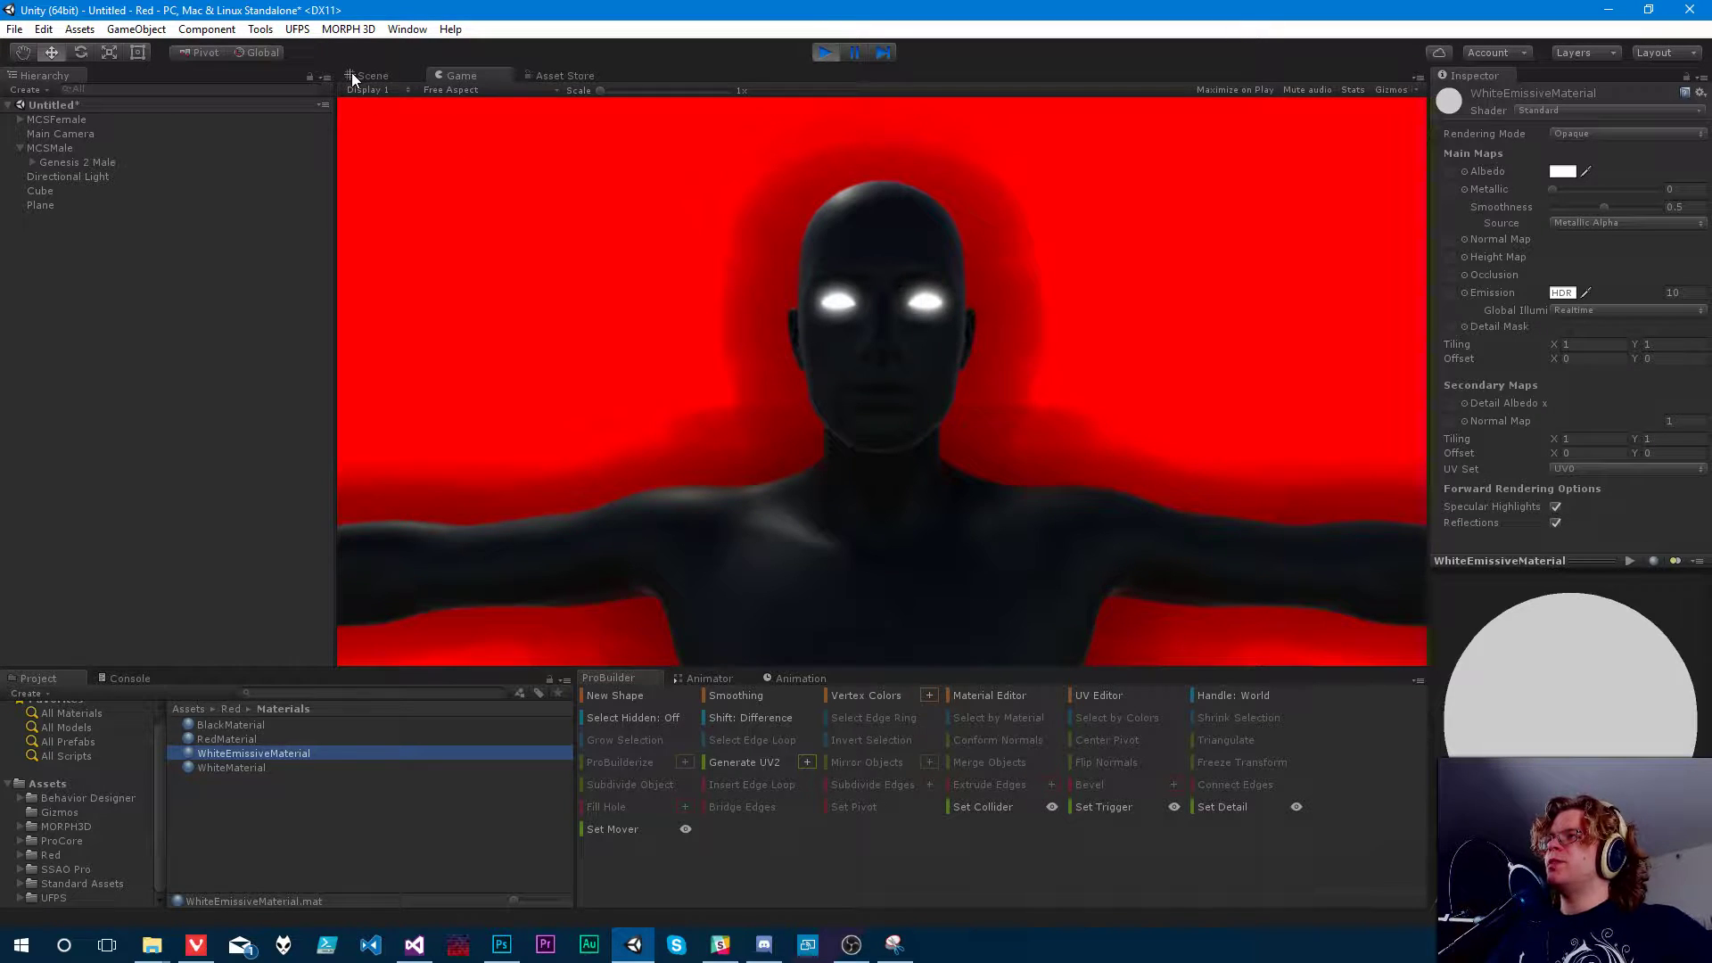
pyautogui.click(236, 766)
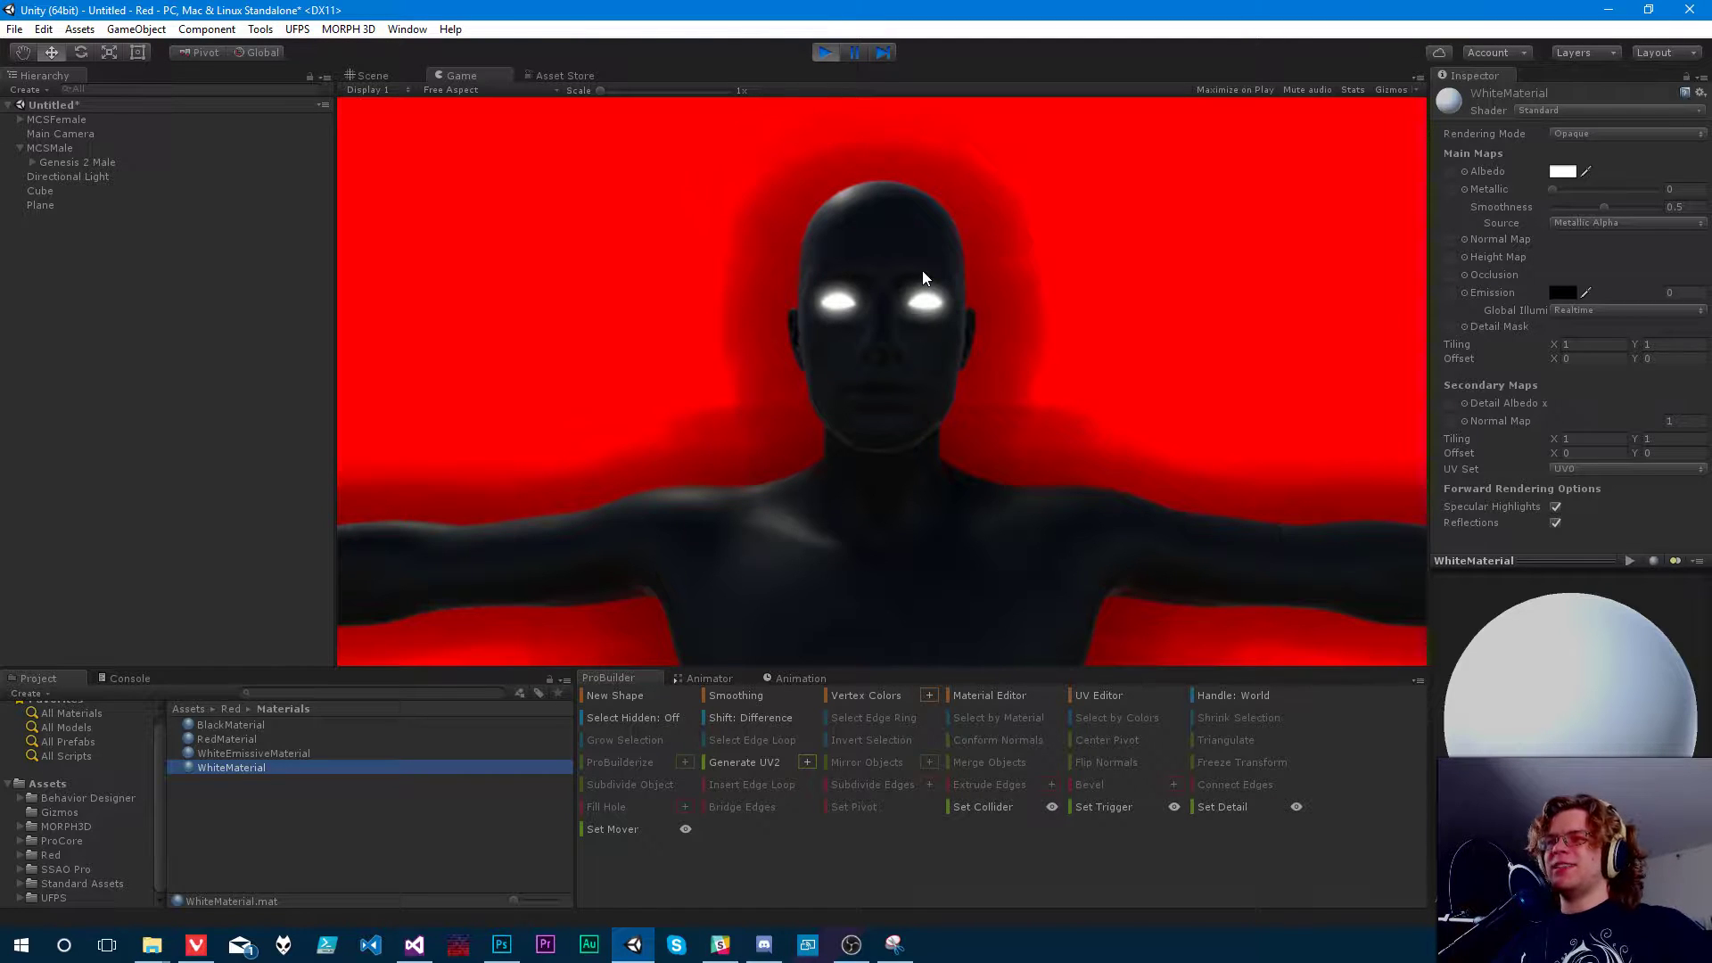
pyautogui.click(937, 306)
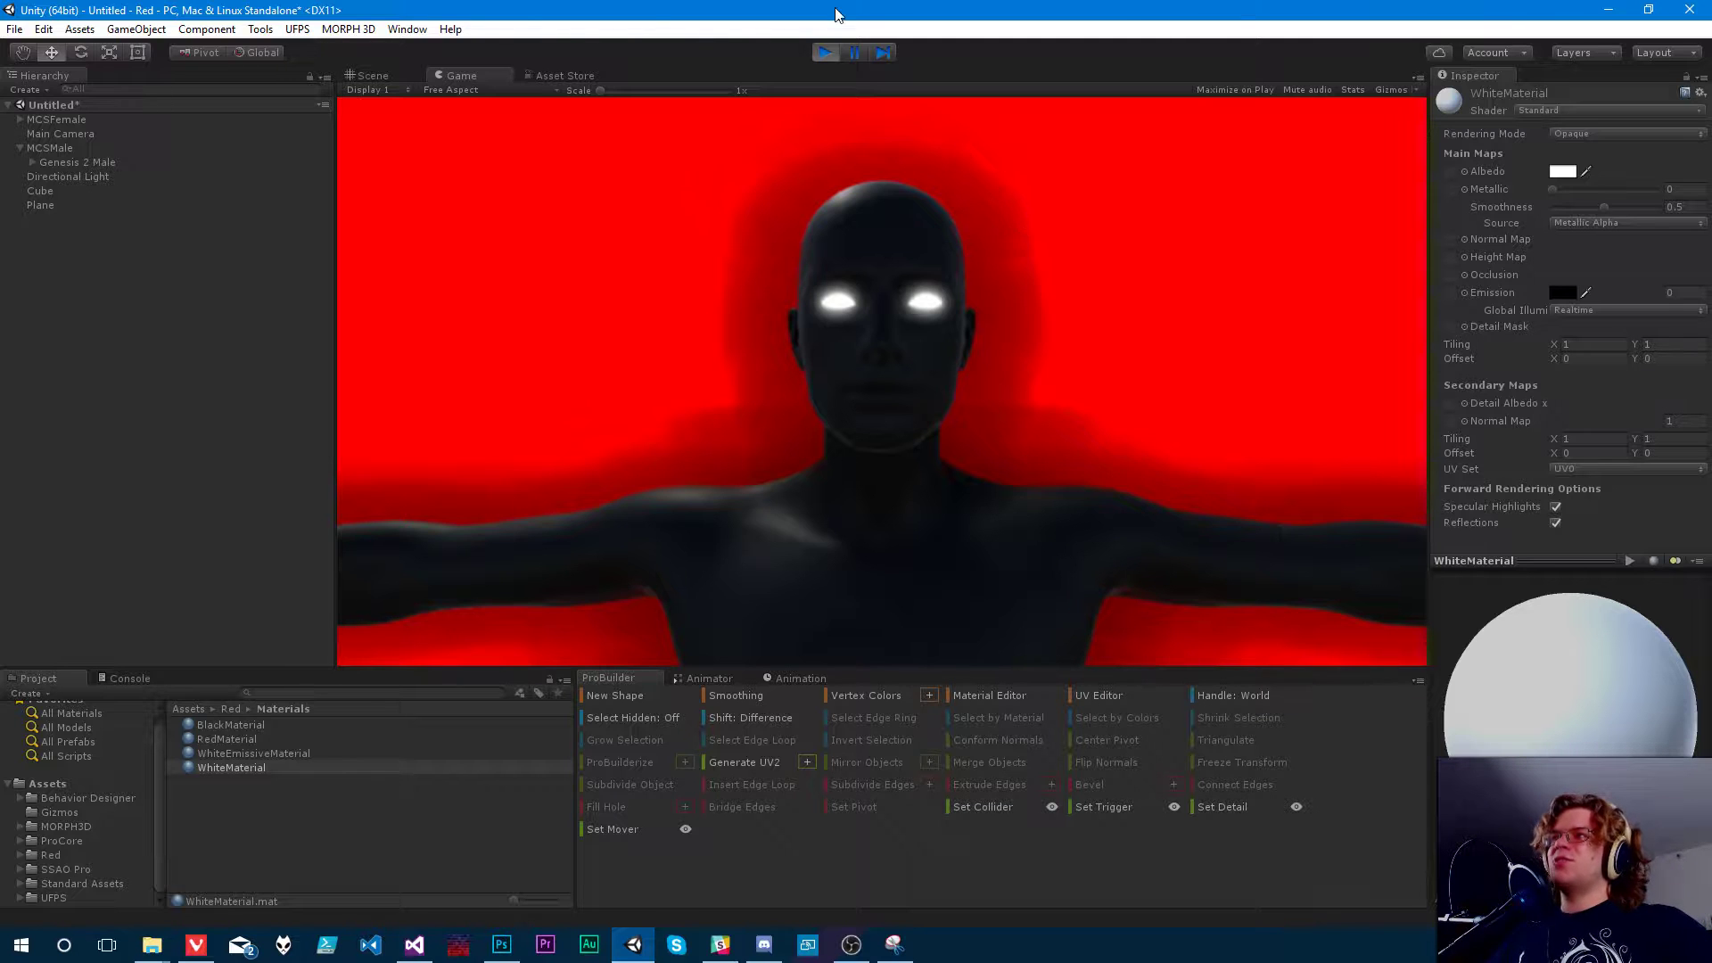
# - Stop the running game and delete the Plane object from the scene
pyautogui.click(825, 52)
pyautogui.keyDown('alt'); pyautogui.moveTo(1023, 352); pyautogui.dragTo(702, 302); pyautogui.keyUp('alt')
pyautogui.scroll(-5, 994, 313)
pyautogui.click(821, 371)
pyautogui.press('Delete')
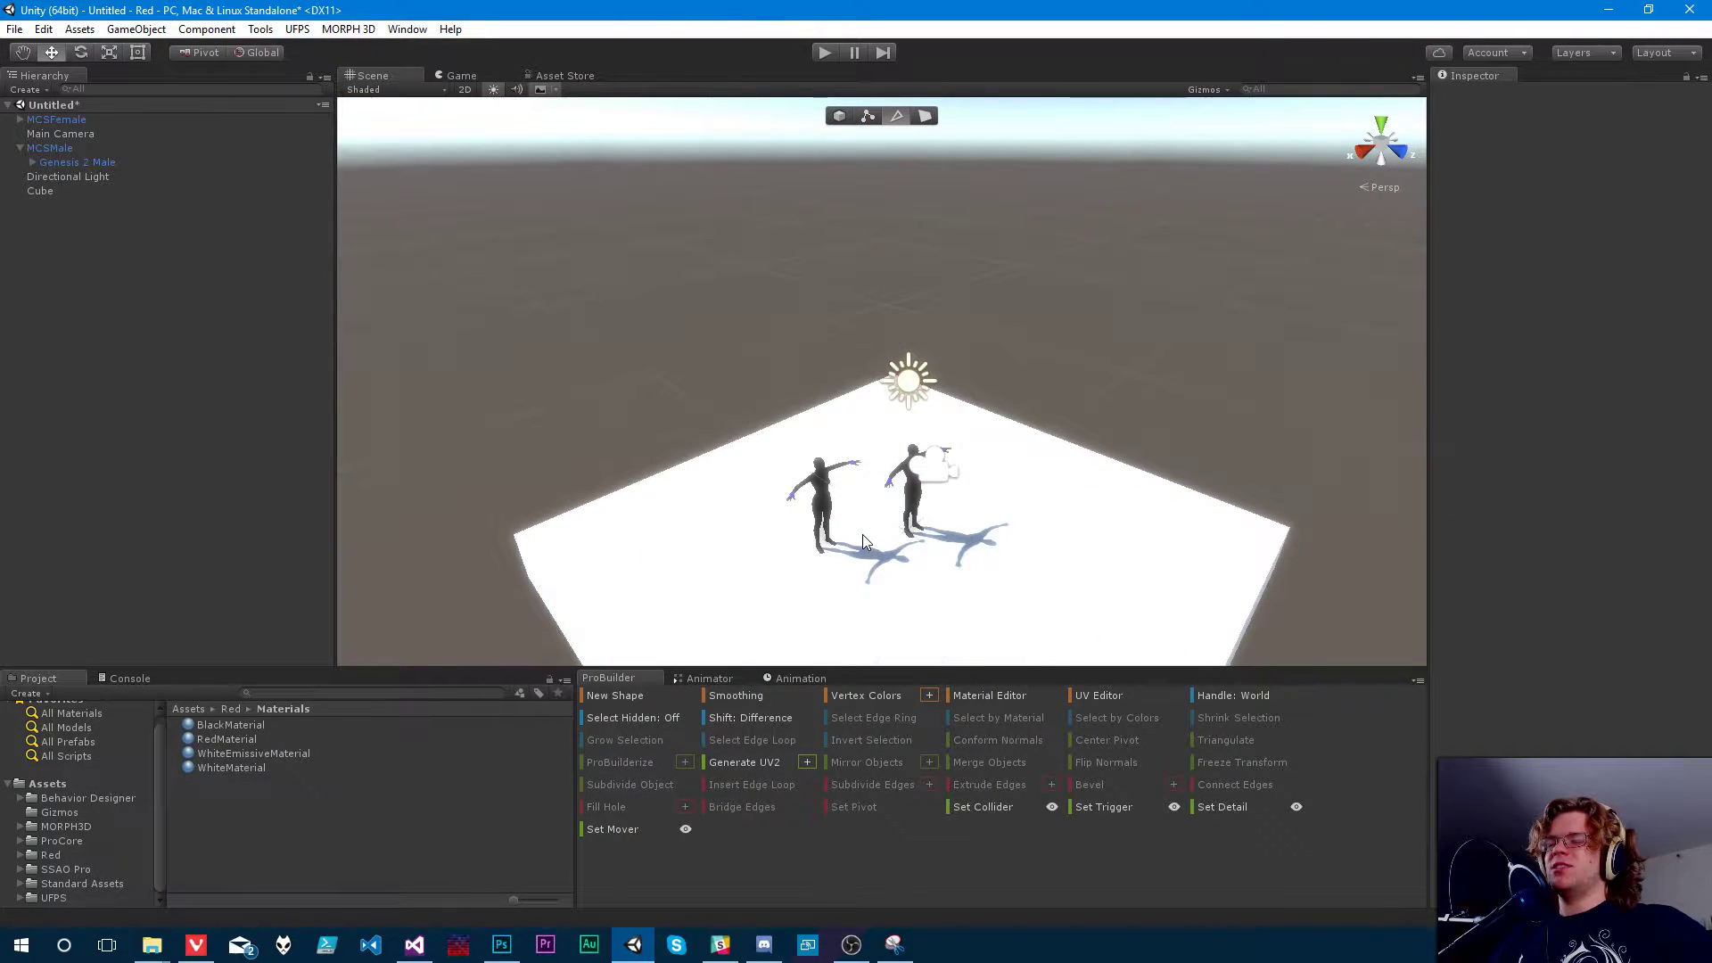
# - Examine the two character models, the camera and the floor cube from several angles
pyautogui.moveTo(1127, 351)
pyautogui.keyDown('alt'); pyautogui.mouseDown()
pyautogui.moveTo(1115, 393)
pyautogui.moveTo(1143, 378)
pyautogui.mouseUp(); pyautogui.keyUp('alt')
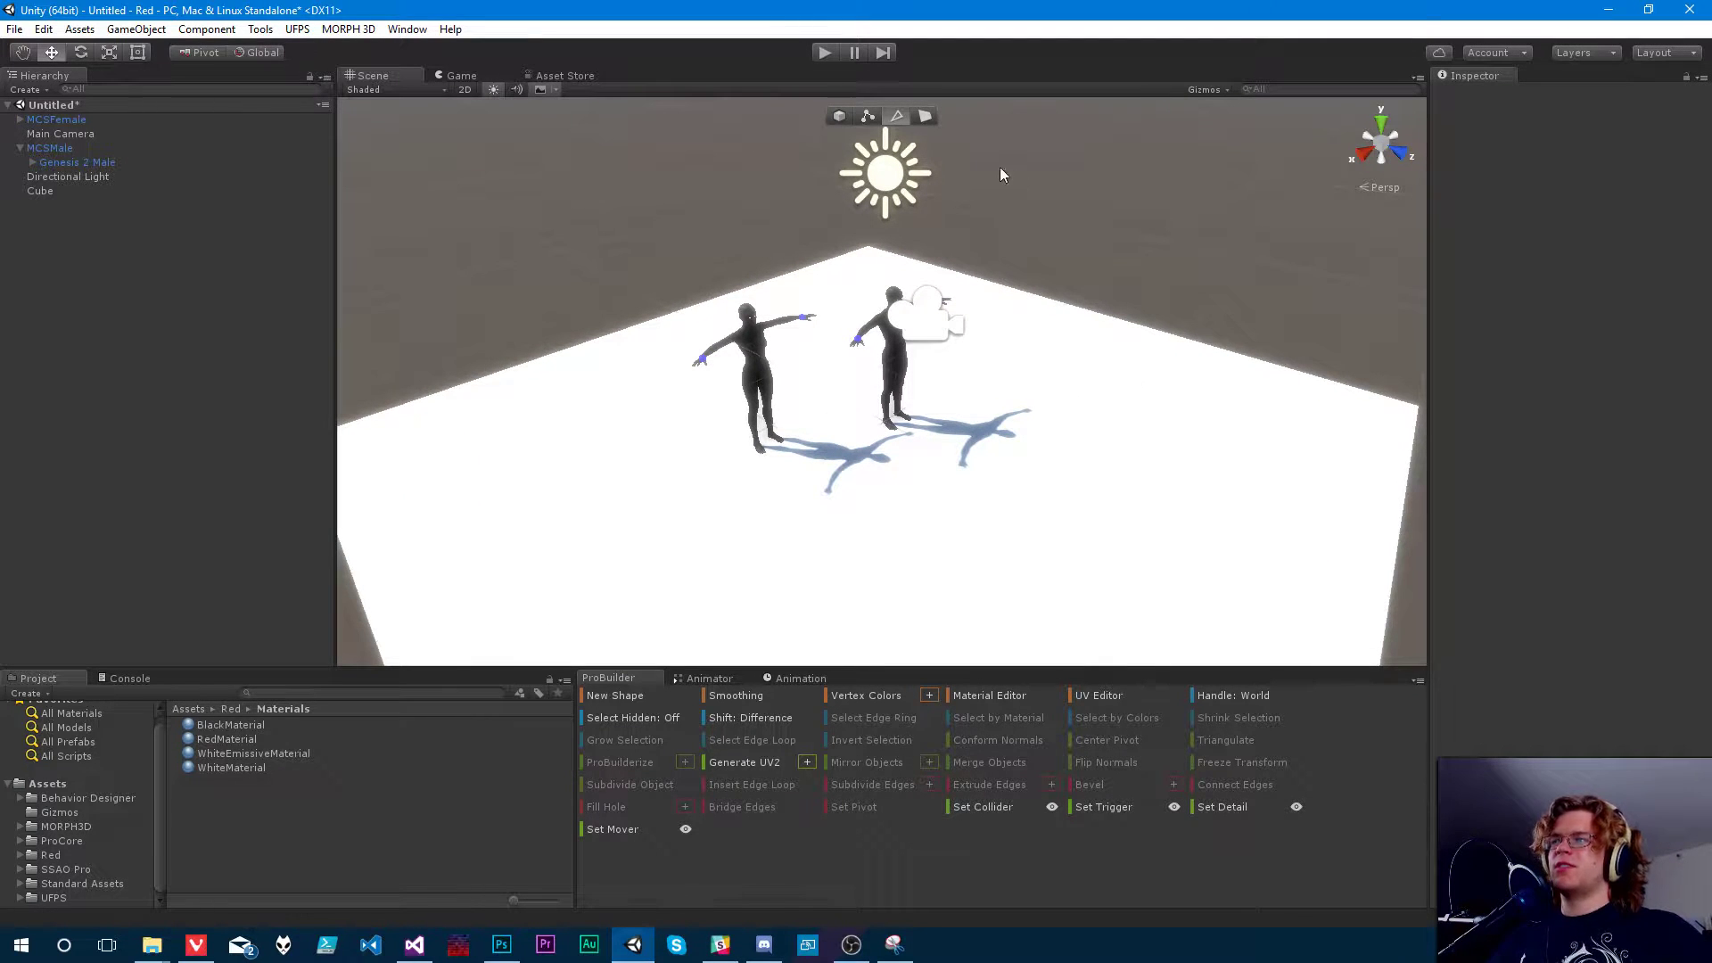
pyautogui.keyDown('alt'); pyautogui.moveTo(930, 435); pyautogui.dragTo(966, 421); pyautogui.keyUp('alt')
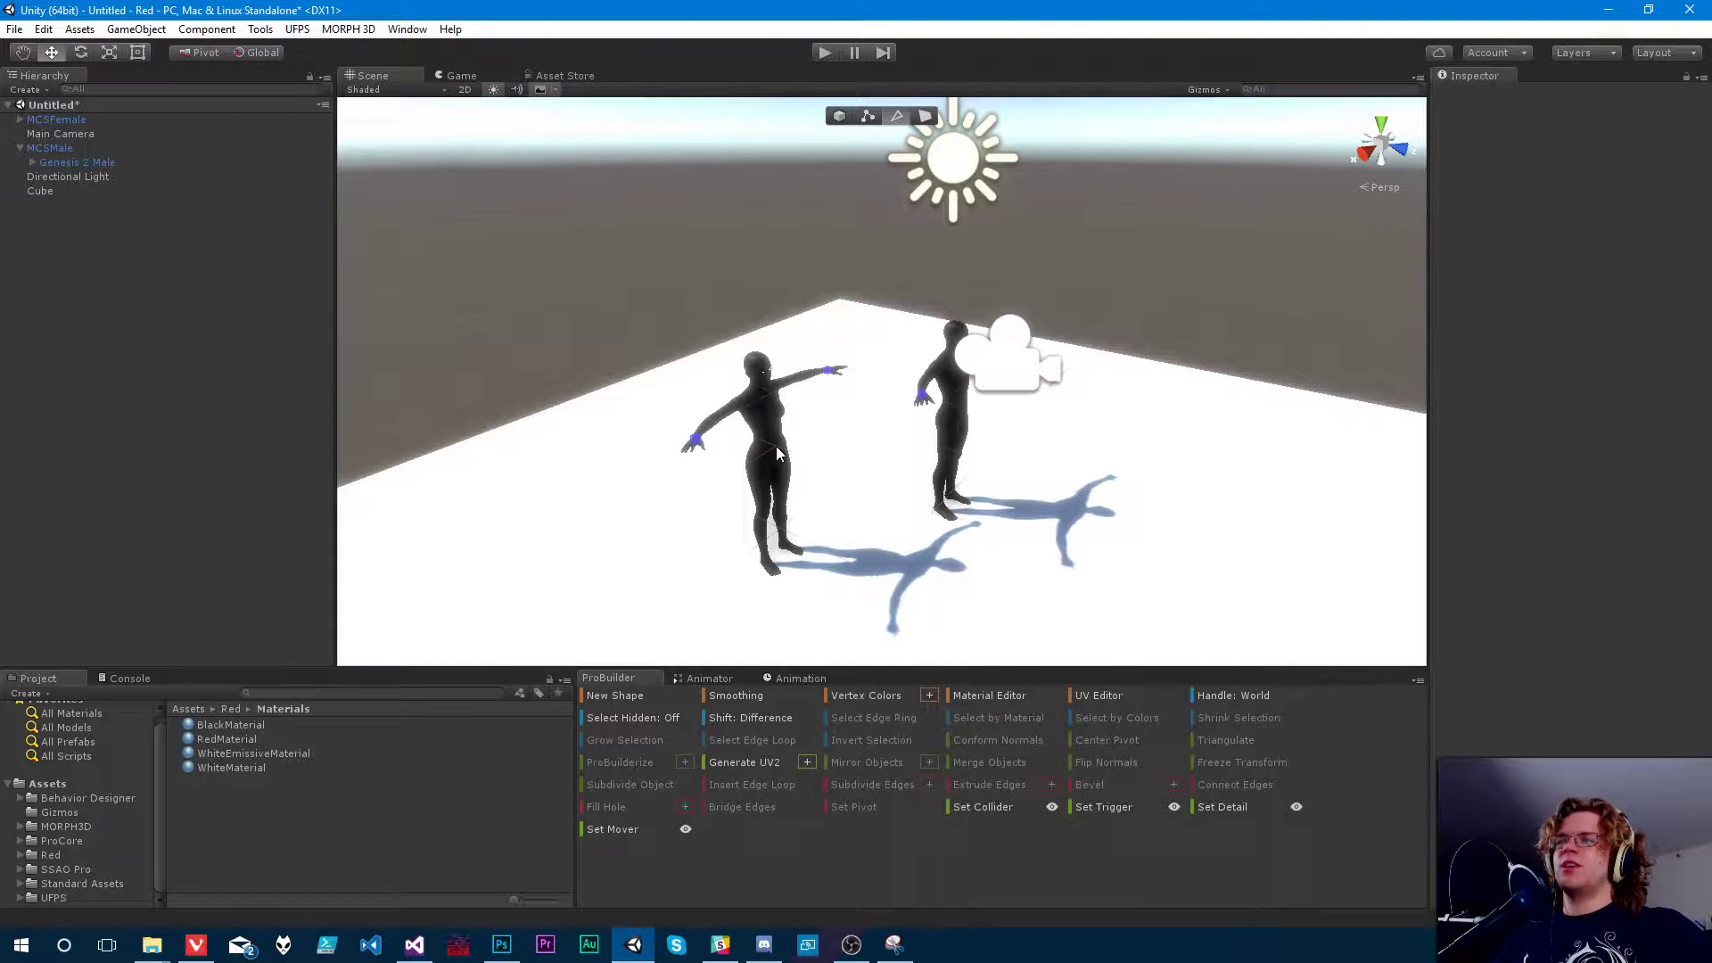
pyautogui.keyDown('alt'); pyautogui.moveTo(1007, 499); pyautogui.dragTo(793, 458); pyautogui.keyUp('alt')
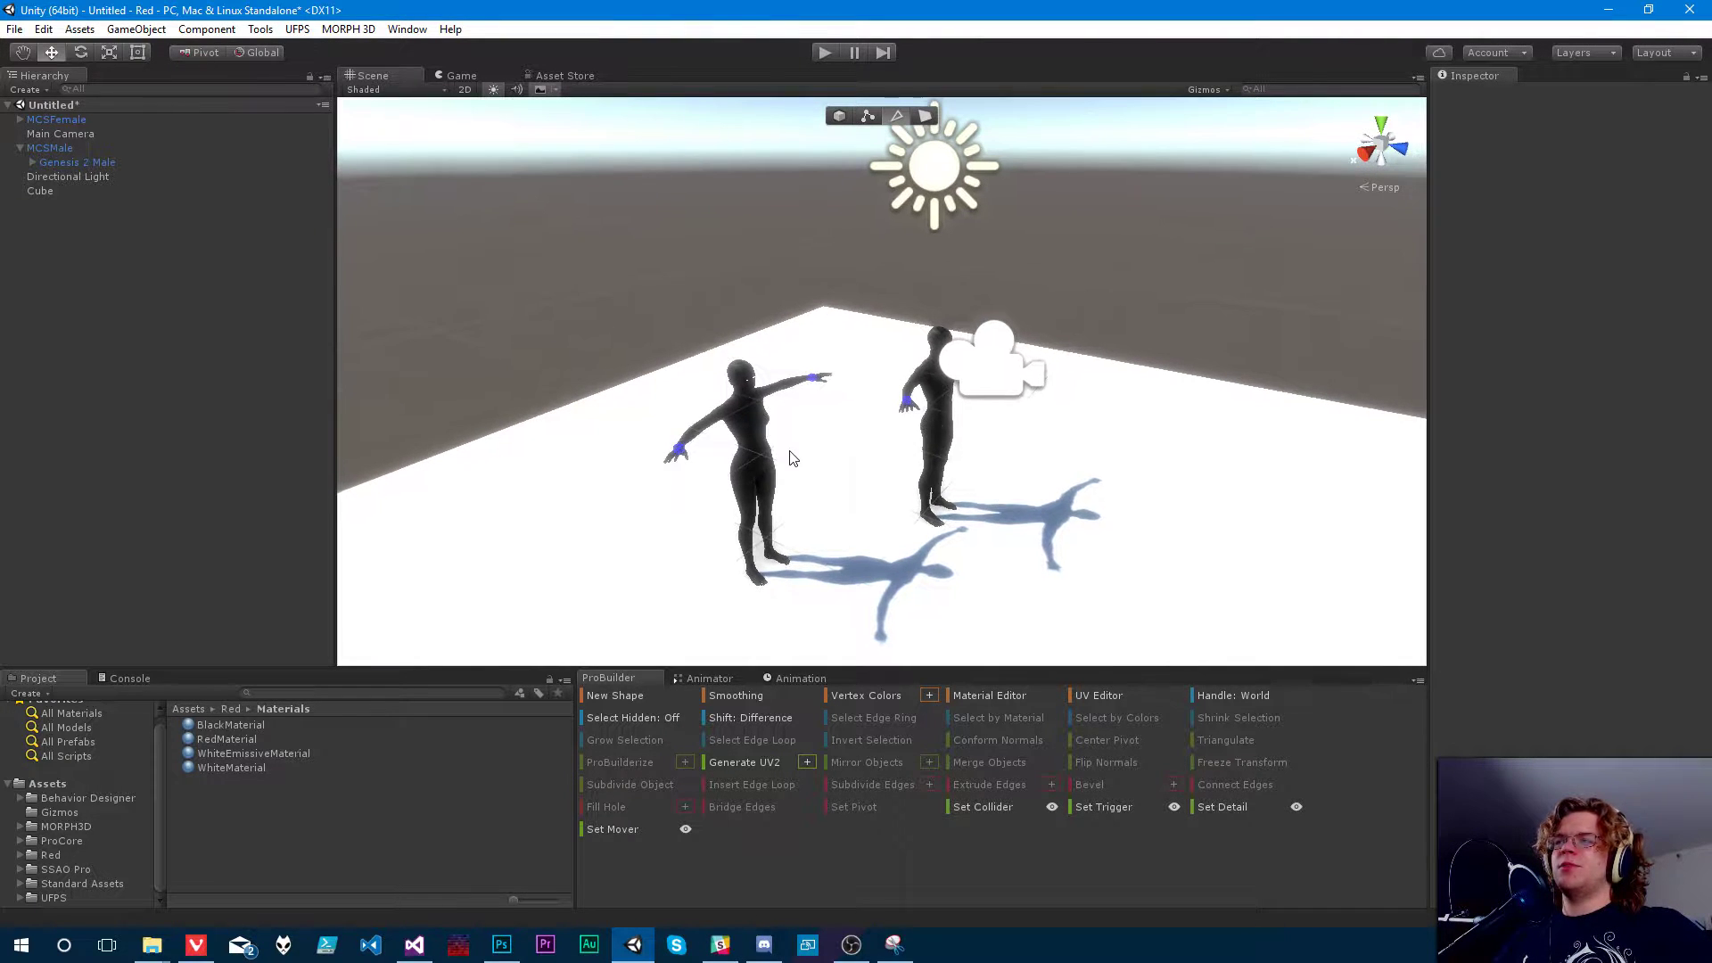
pyautogui.click(939, 422)
pyautogui.click(1103, 384)
pyautogui.keyDown('alt'); pyautogui.moveTo(1104, 384); pyautogui.dragTo(1171, 402); pyautogui.keyUp('alt')
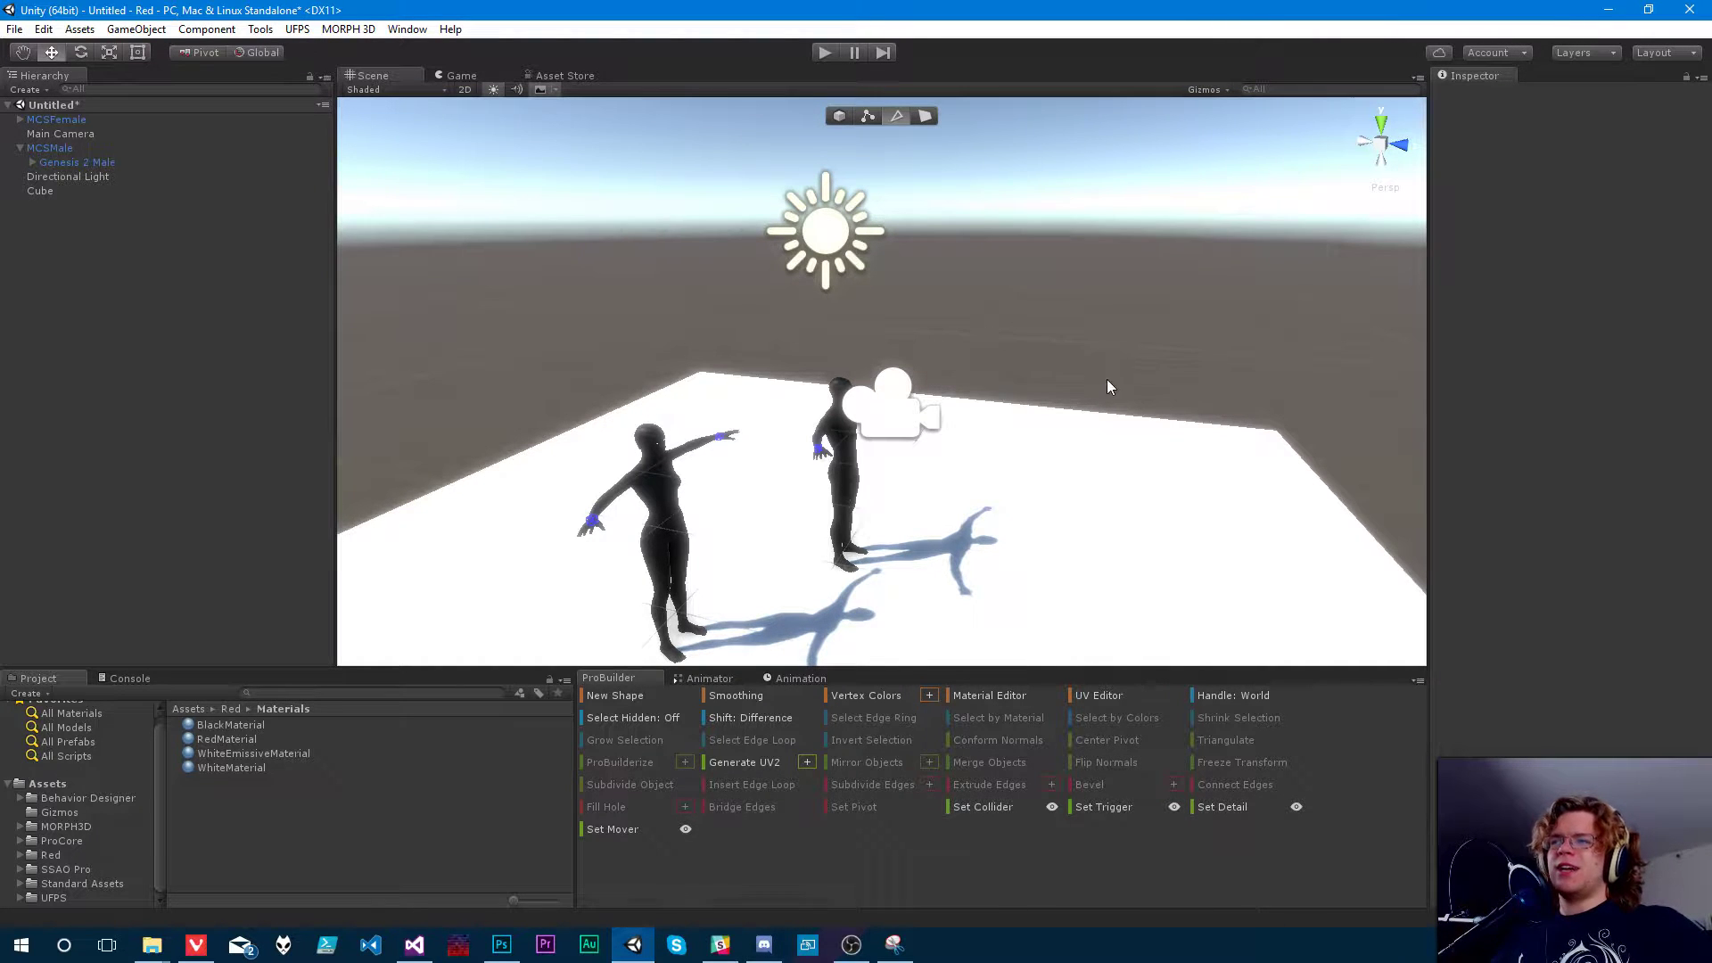
pyautogui.keyDown('alt'); pyautogui.moveTo(1109, 387); pyautogui.dragTo(942, 357); pyautogui.keyUp('alt')
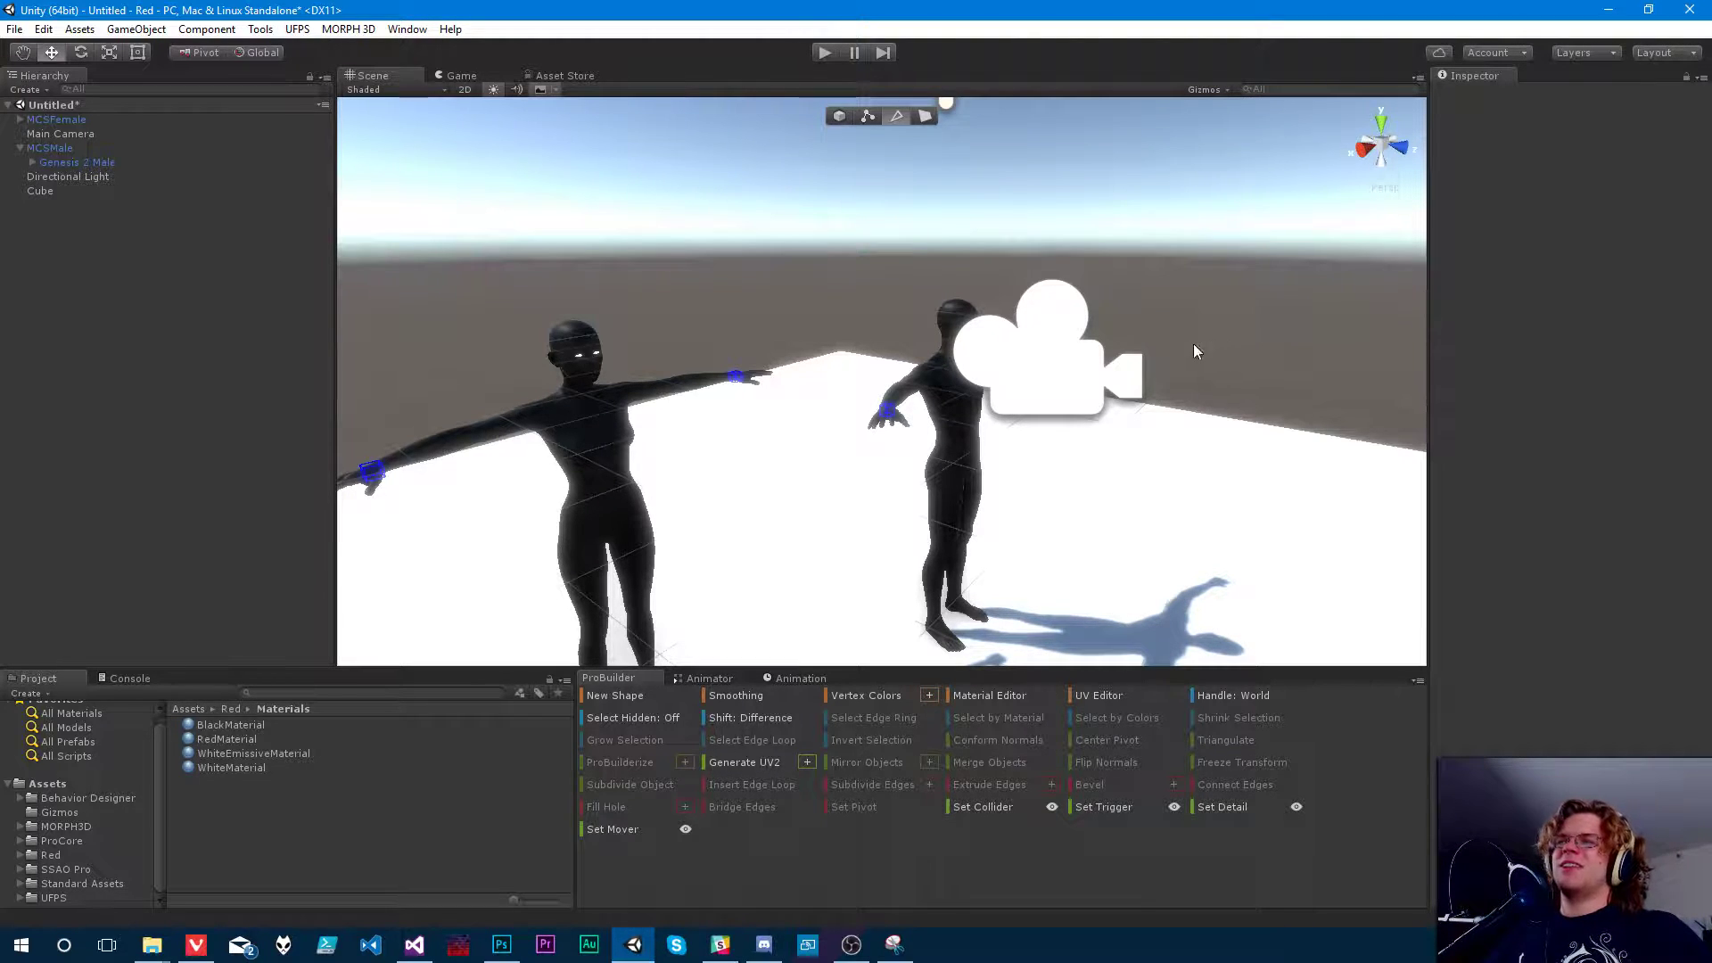
pyautogui.moveTo(1196, 351)
pyautogui.keyDown('alt'); pyautogui.mouseDown()
pyautogui.moveTo(1217, 378)
pyautogui.moveTo(1210, 361)
pyautogui.mouseUp(); pyautogui.keyUp('alt')
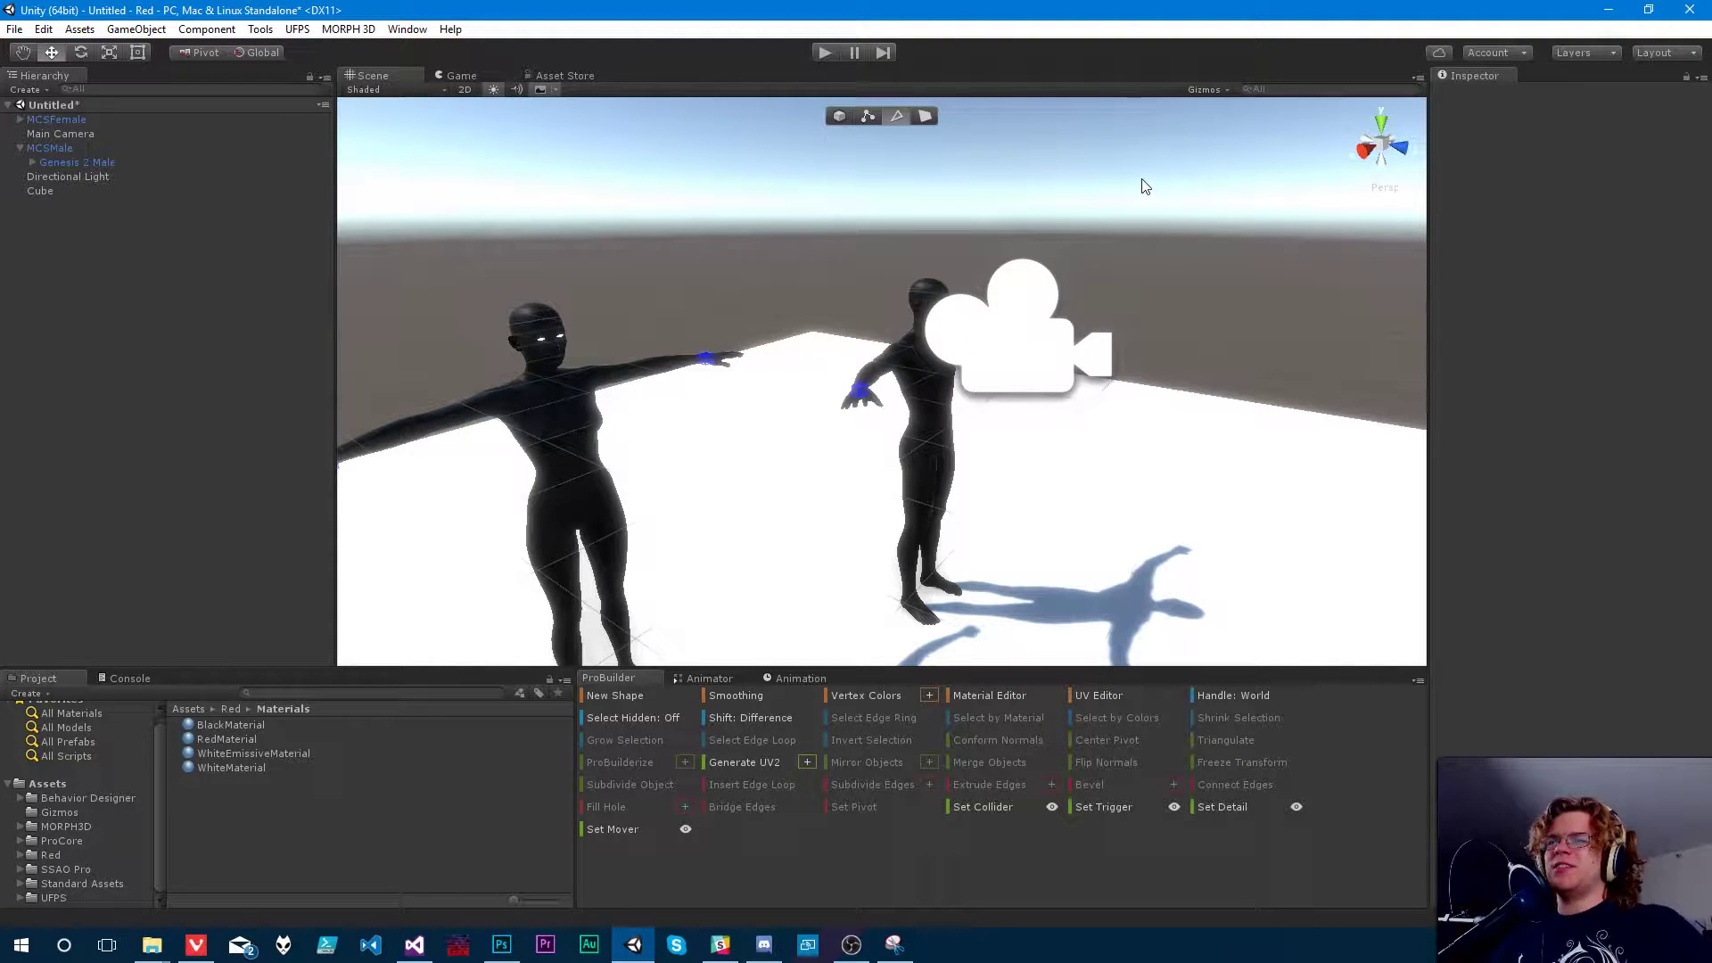
pyautogui.keyDown('alt'); pyautogui.moveTo(1139, 184); pyautogui.dragTo(929, 314); pyautogui.keyUp('alt')
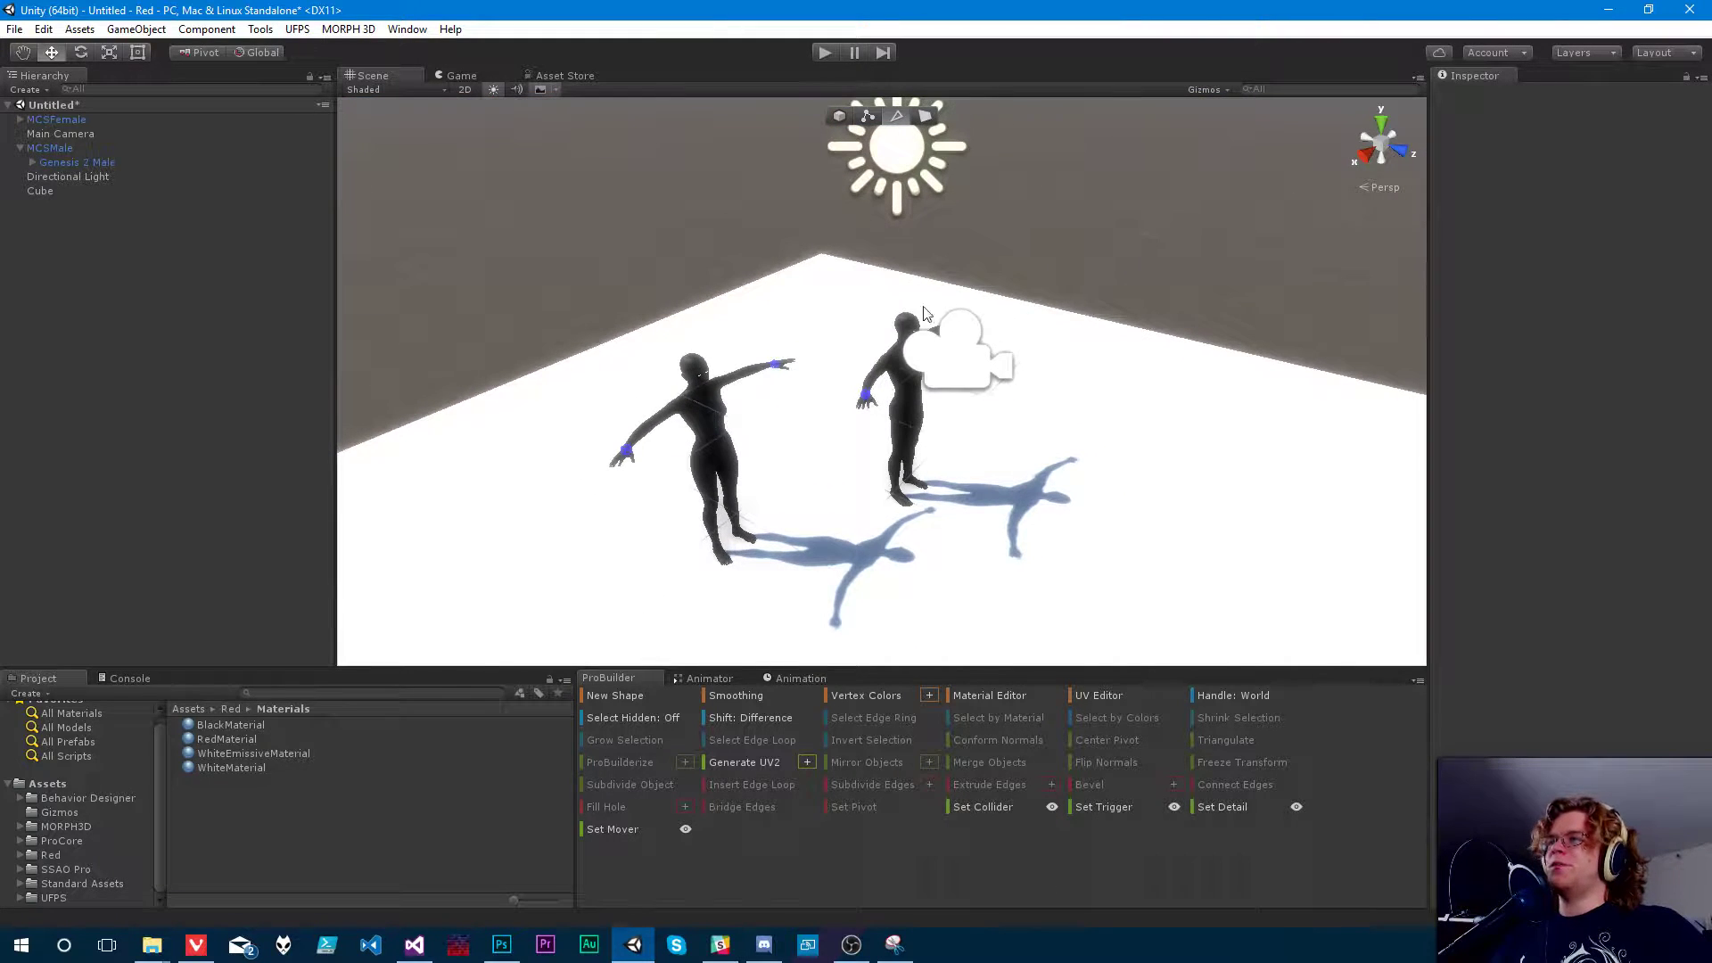
pyautogui.keyDown('alt'); pyautogui.moveTo(1115, 412); pyautogui.dragTo(999, 294); pyautogui.keyUp('alt')
pyautogui.click(1099, 446)
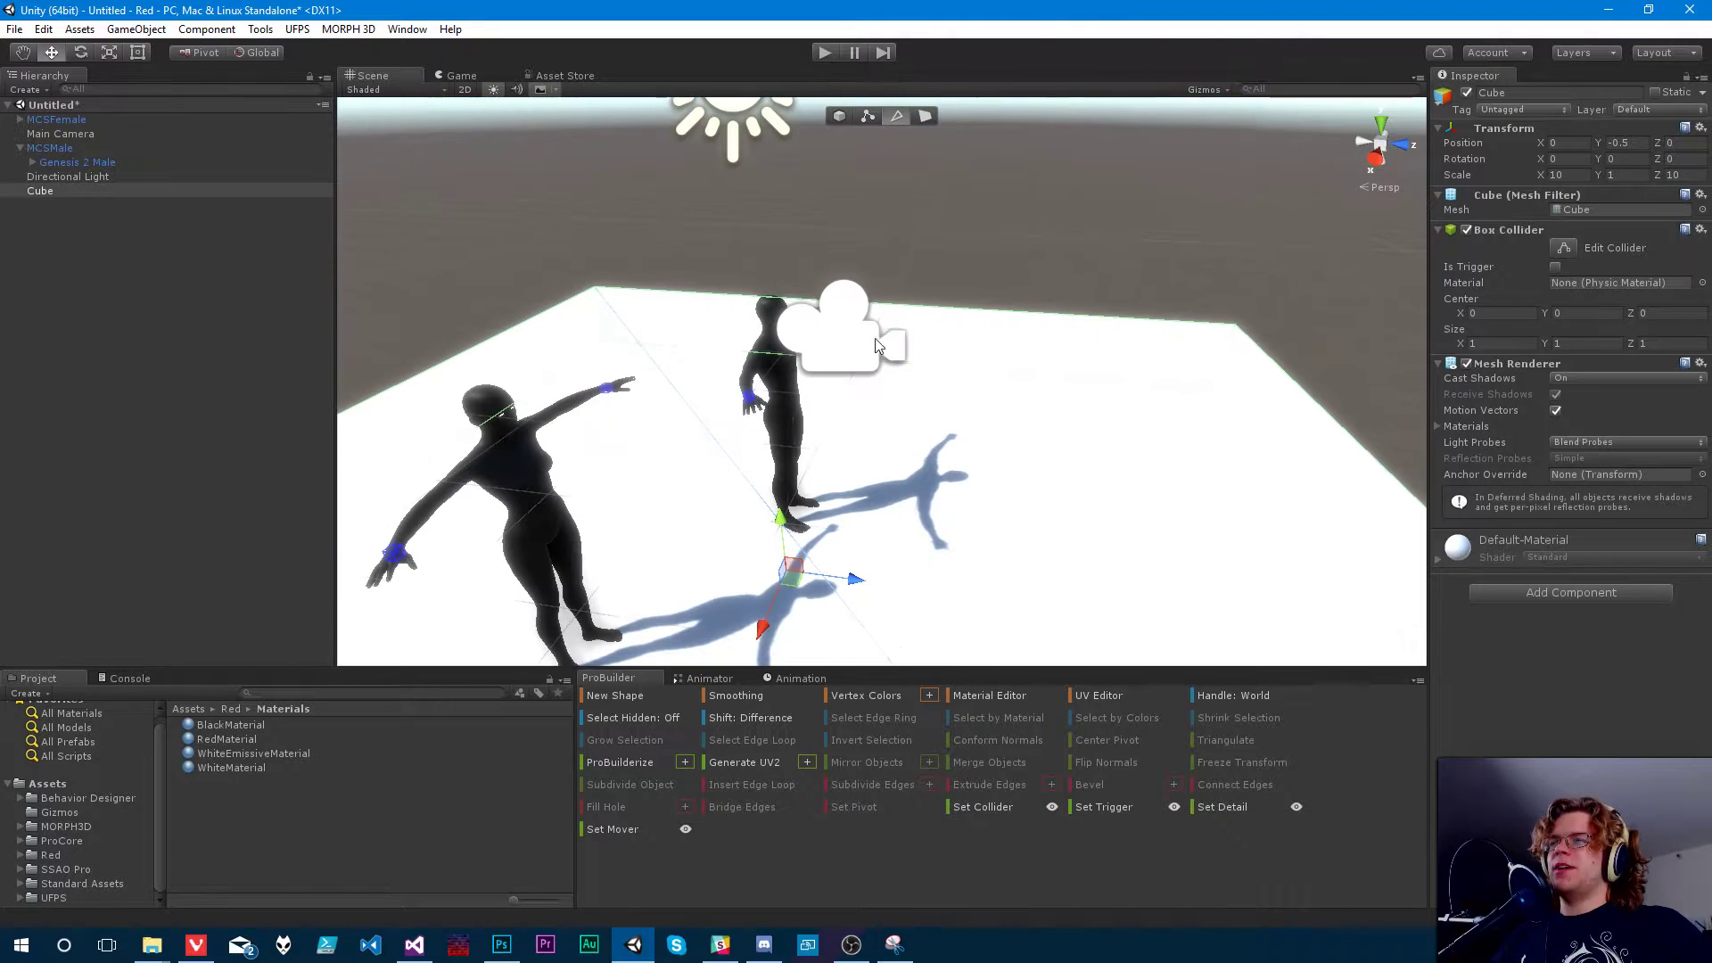
# - Review the image effect components on the Main Camera, including Bloom, SSAO Pro and Depth Of Field
pyautogui.click(843, 326)
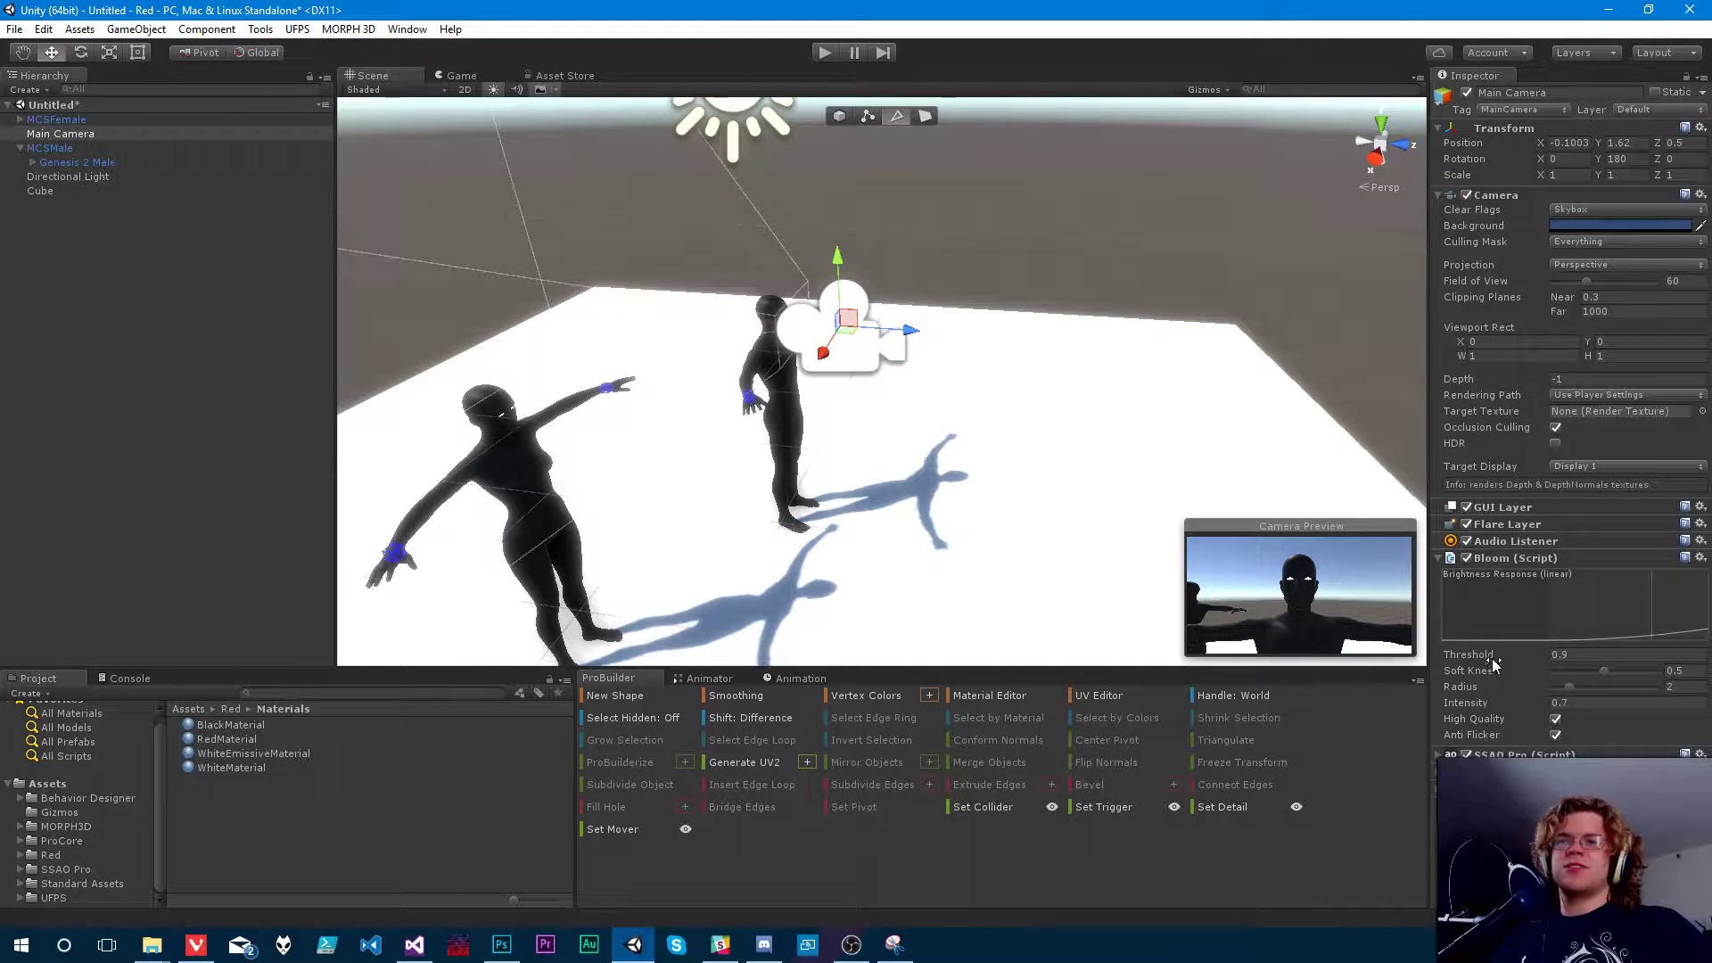
pyautogui.click(1440, 561)
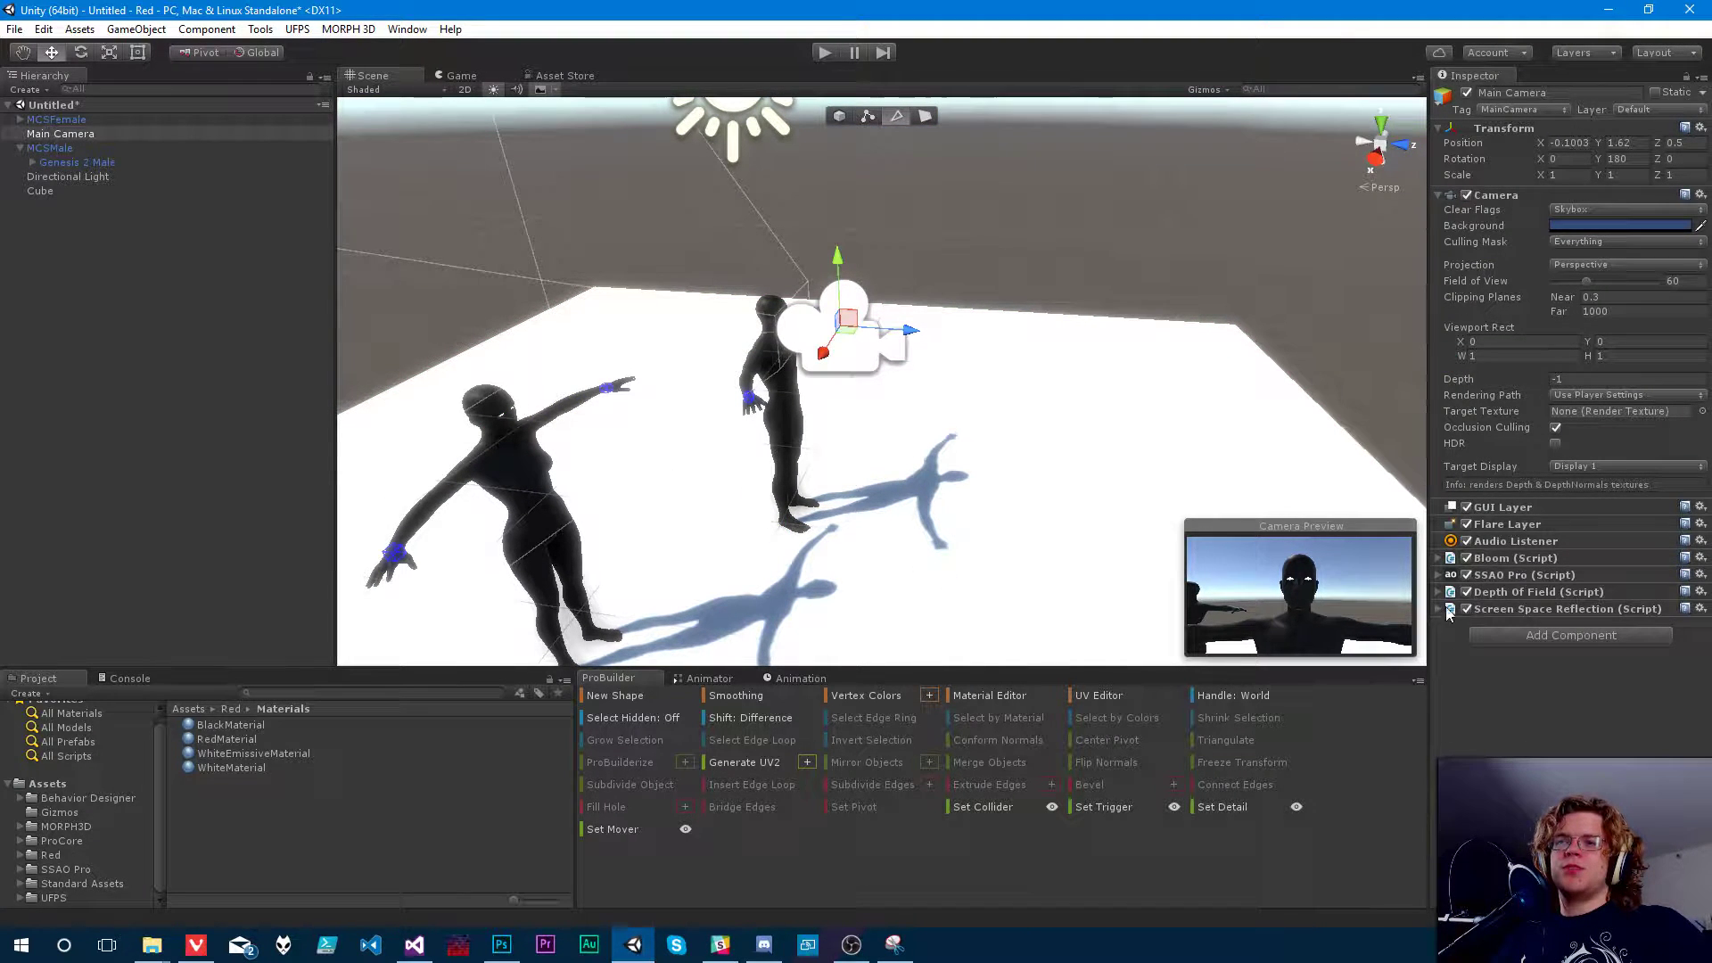
pyautogui.click(1499, 575)
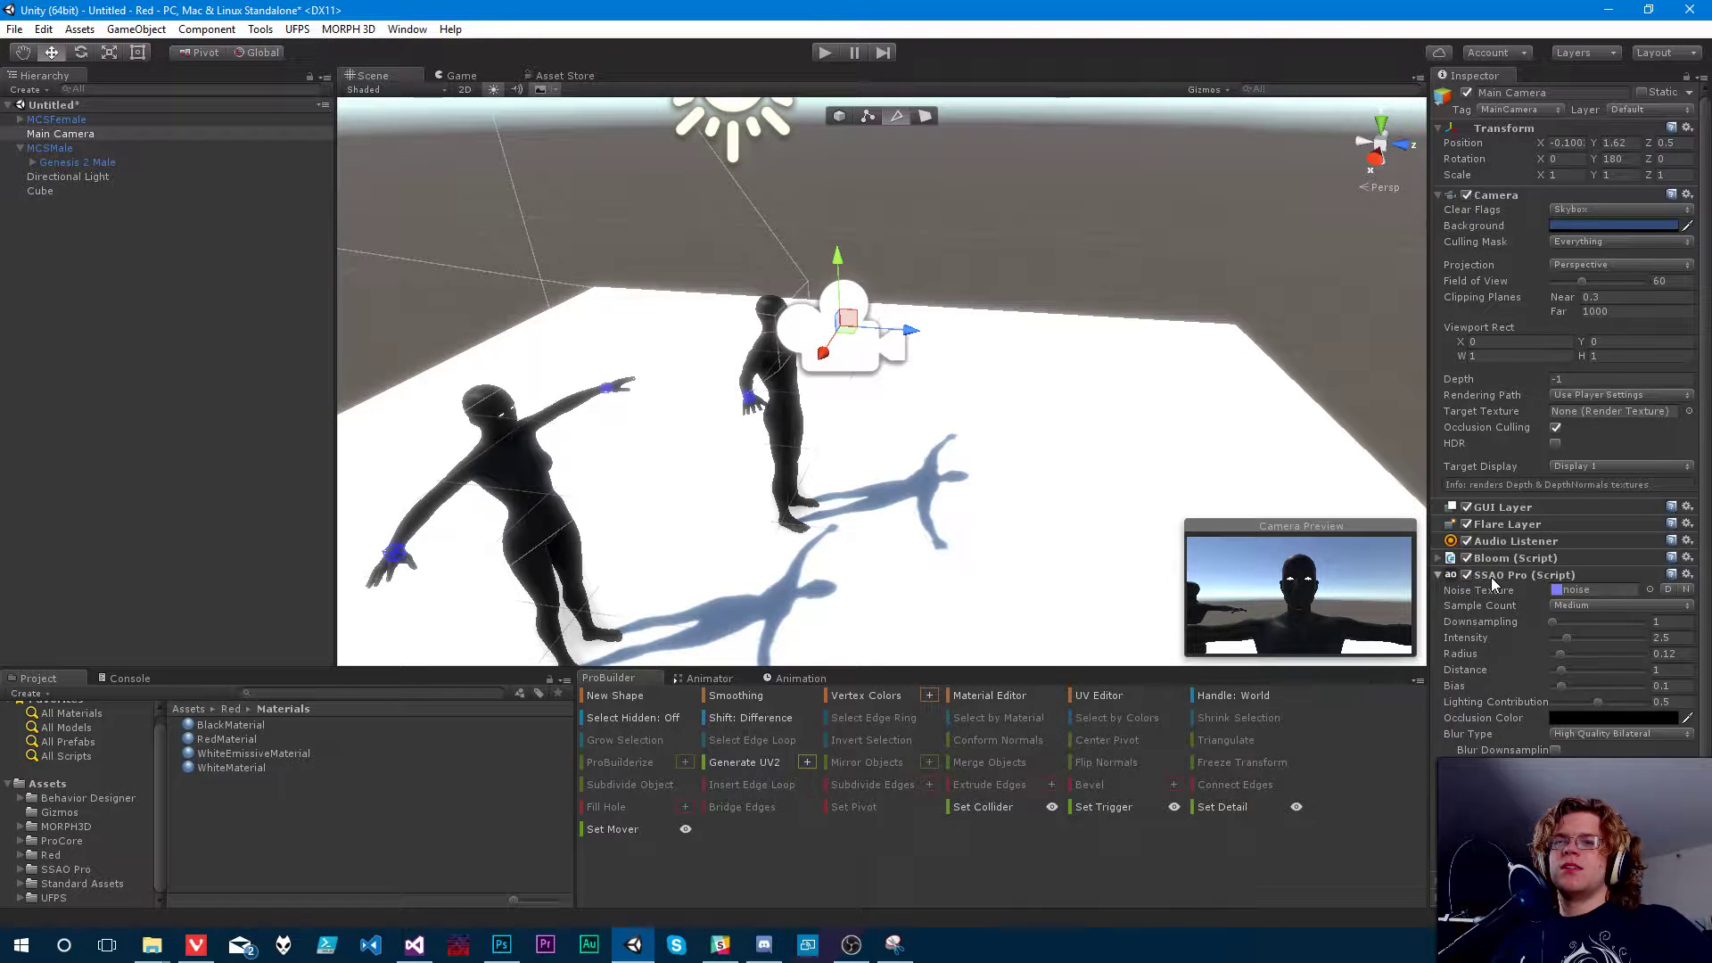
pyautogui.click(1491, 576)
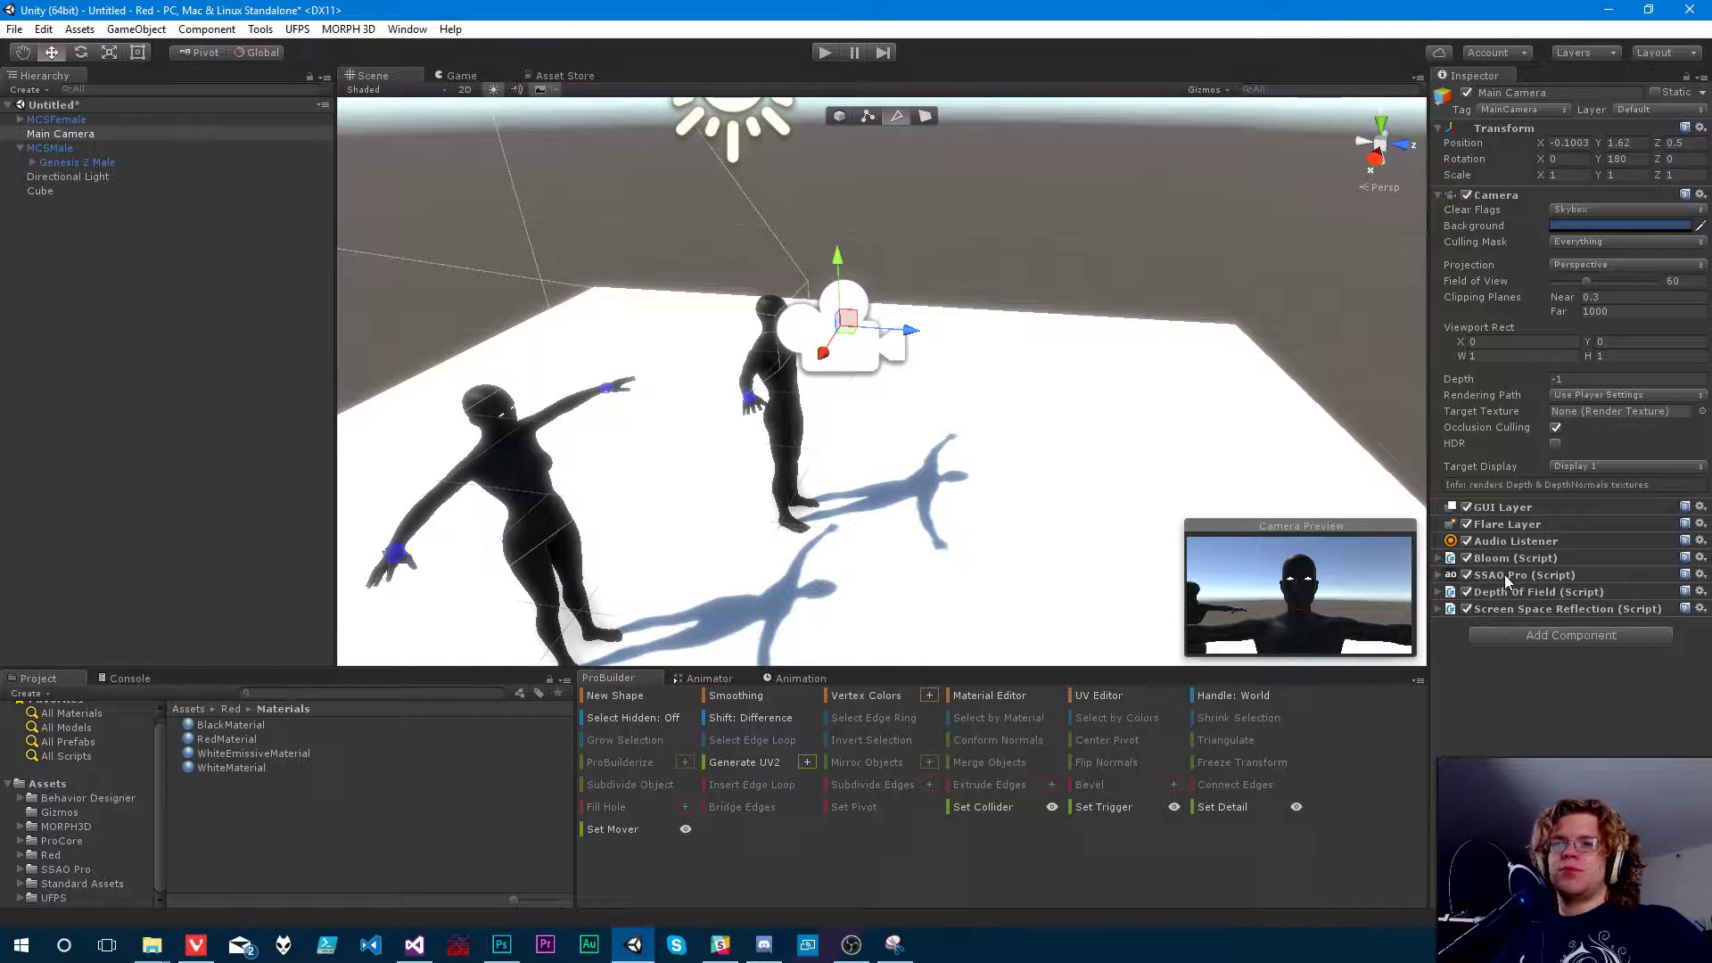
pyautogui.click(1514, 591)
pyautogui.click(1514, 591)
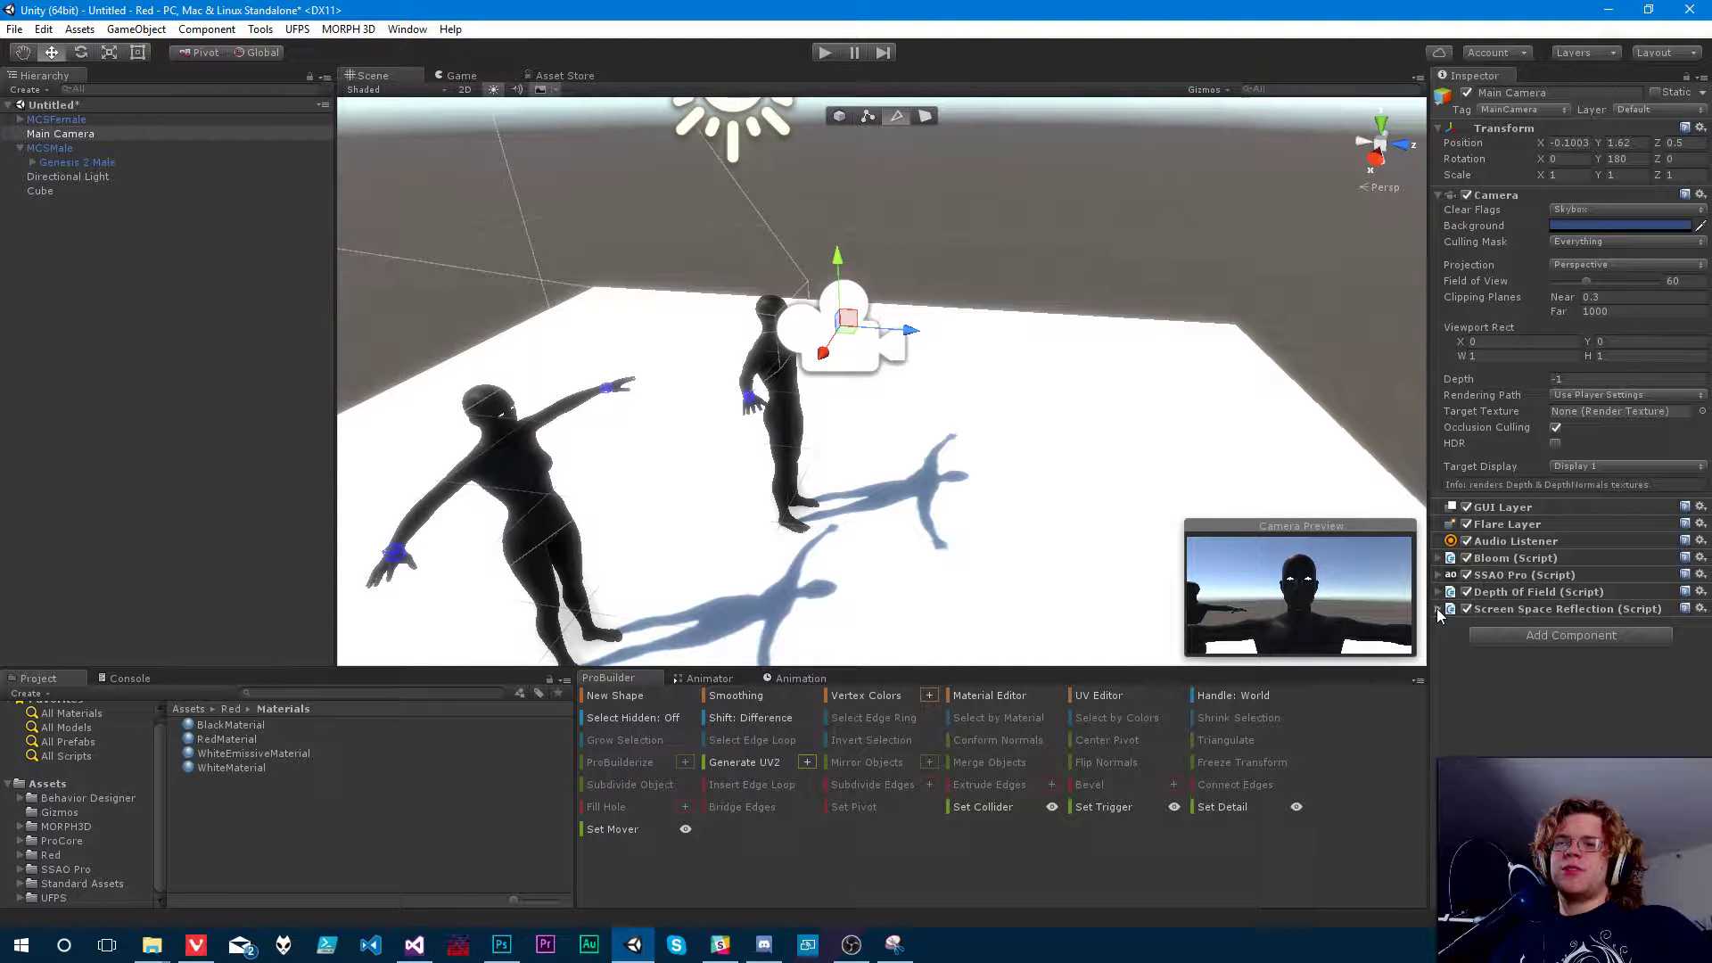
# - Set the Main Camera's Y rotation to -135
pyautogui.moveTo(971, 412); pyautogui.dragTo(888, 390, button='right')
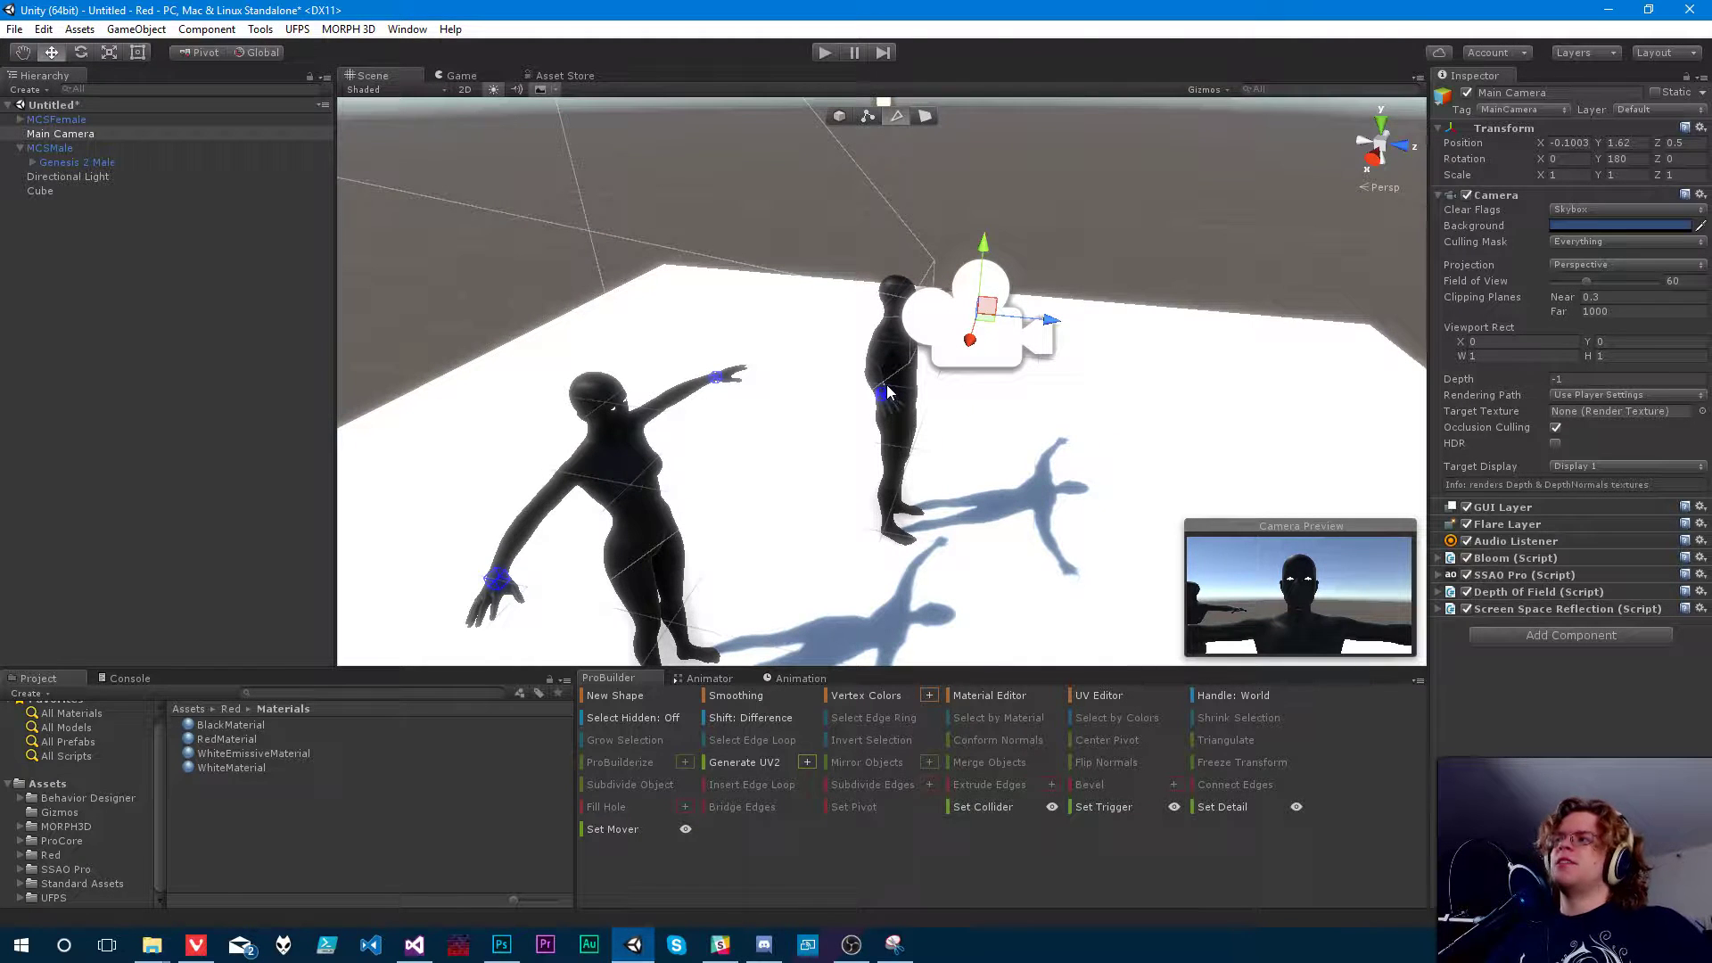
pyautogui.click(1135, 190)
pyautogui.moveTo(1135, 191); pyautogui.dragTo(919, 357, button='right')
pyautogui.click(923, 348)
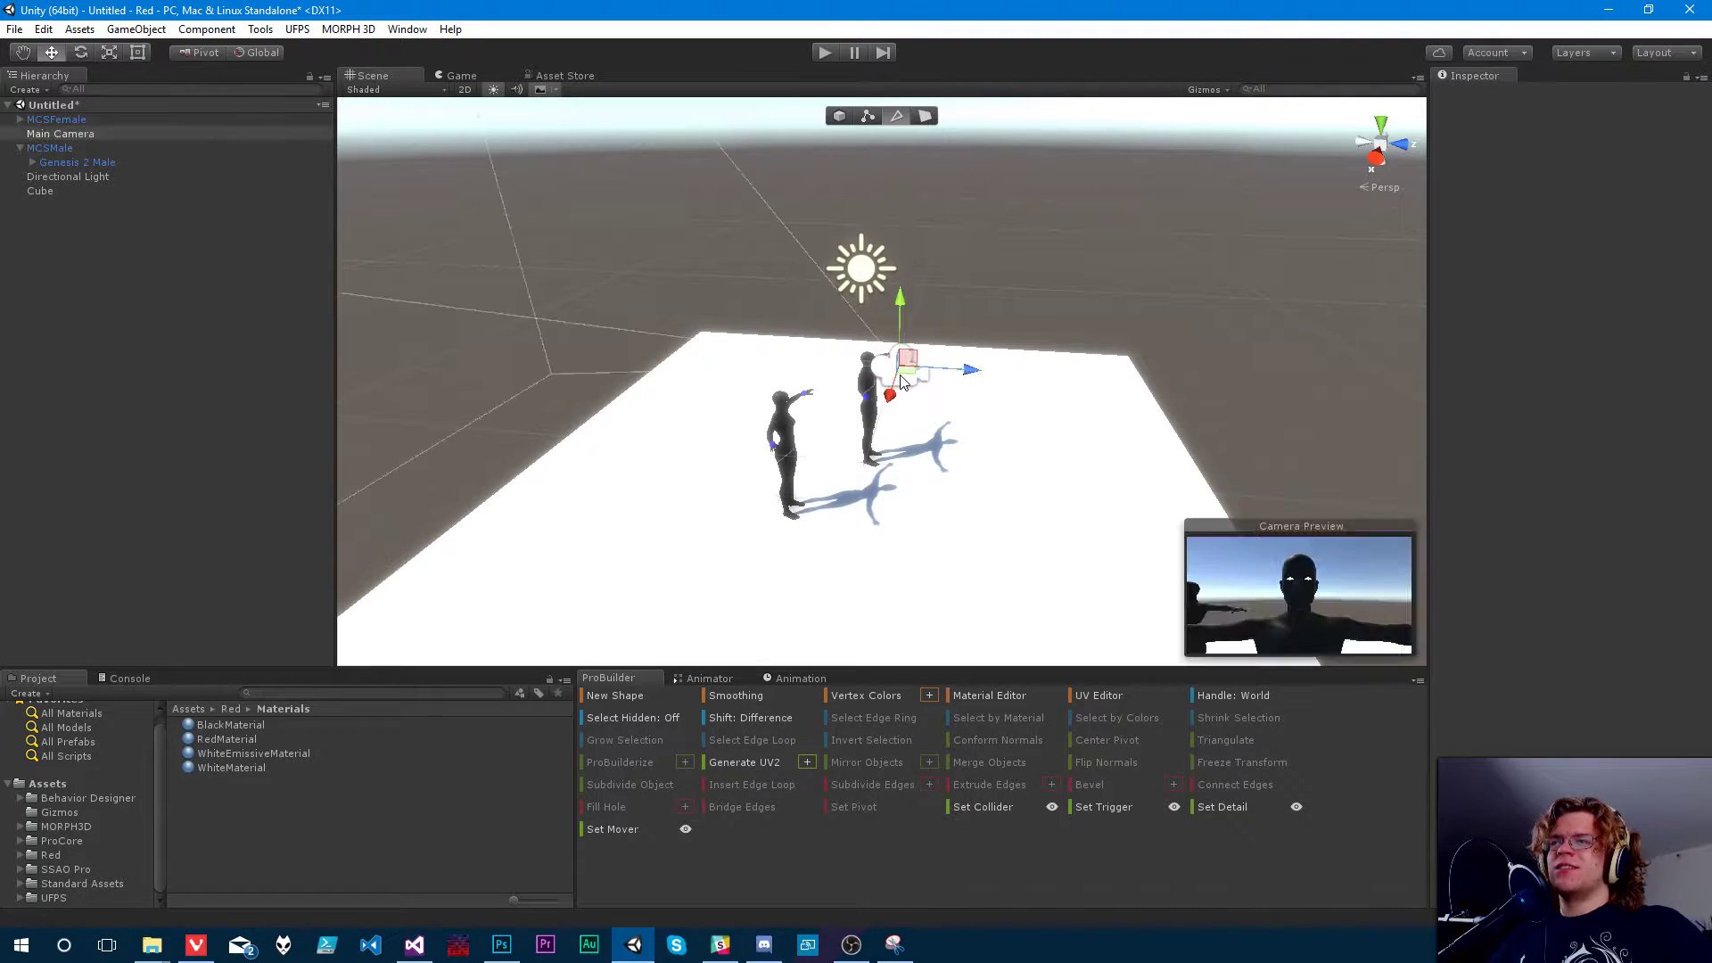
pyautogui.click(1639, 159)
pyautogui.write('45')
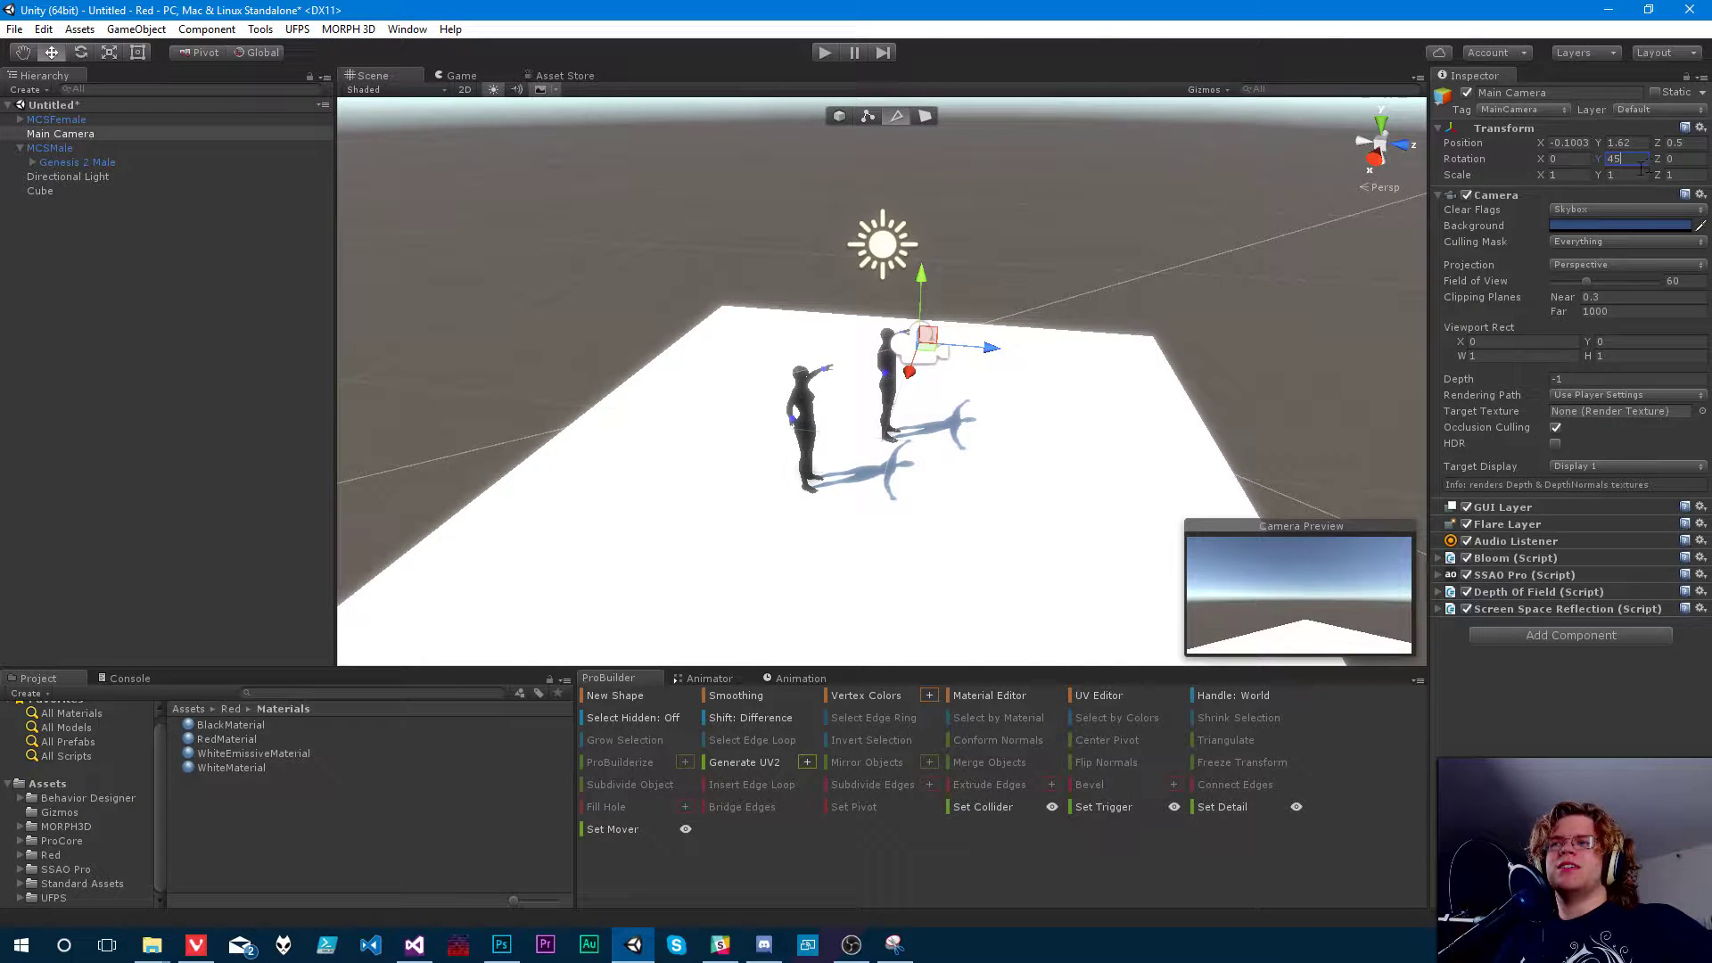
pyautogui.press('Return')
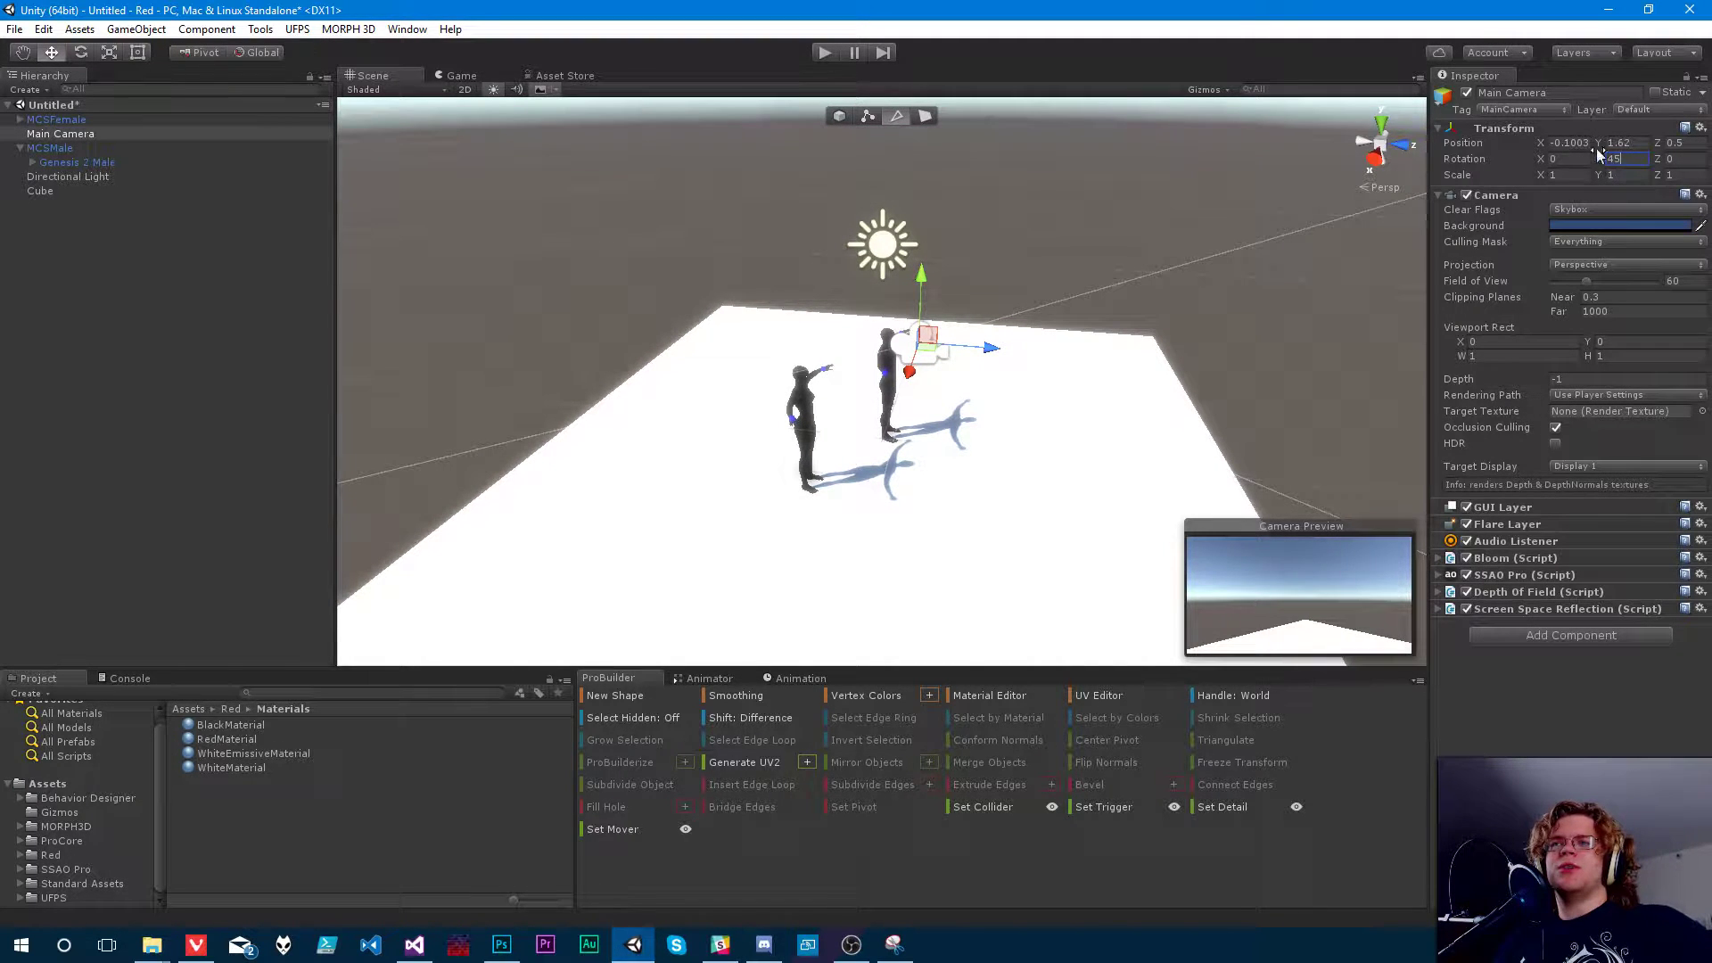
pyautogui.click(1618, 159)
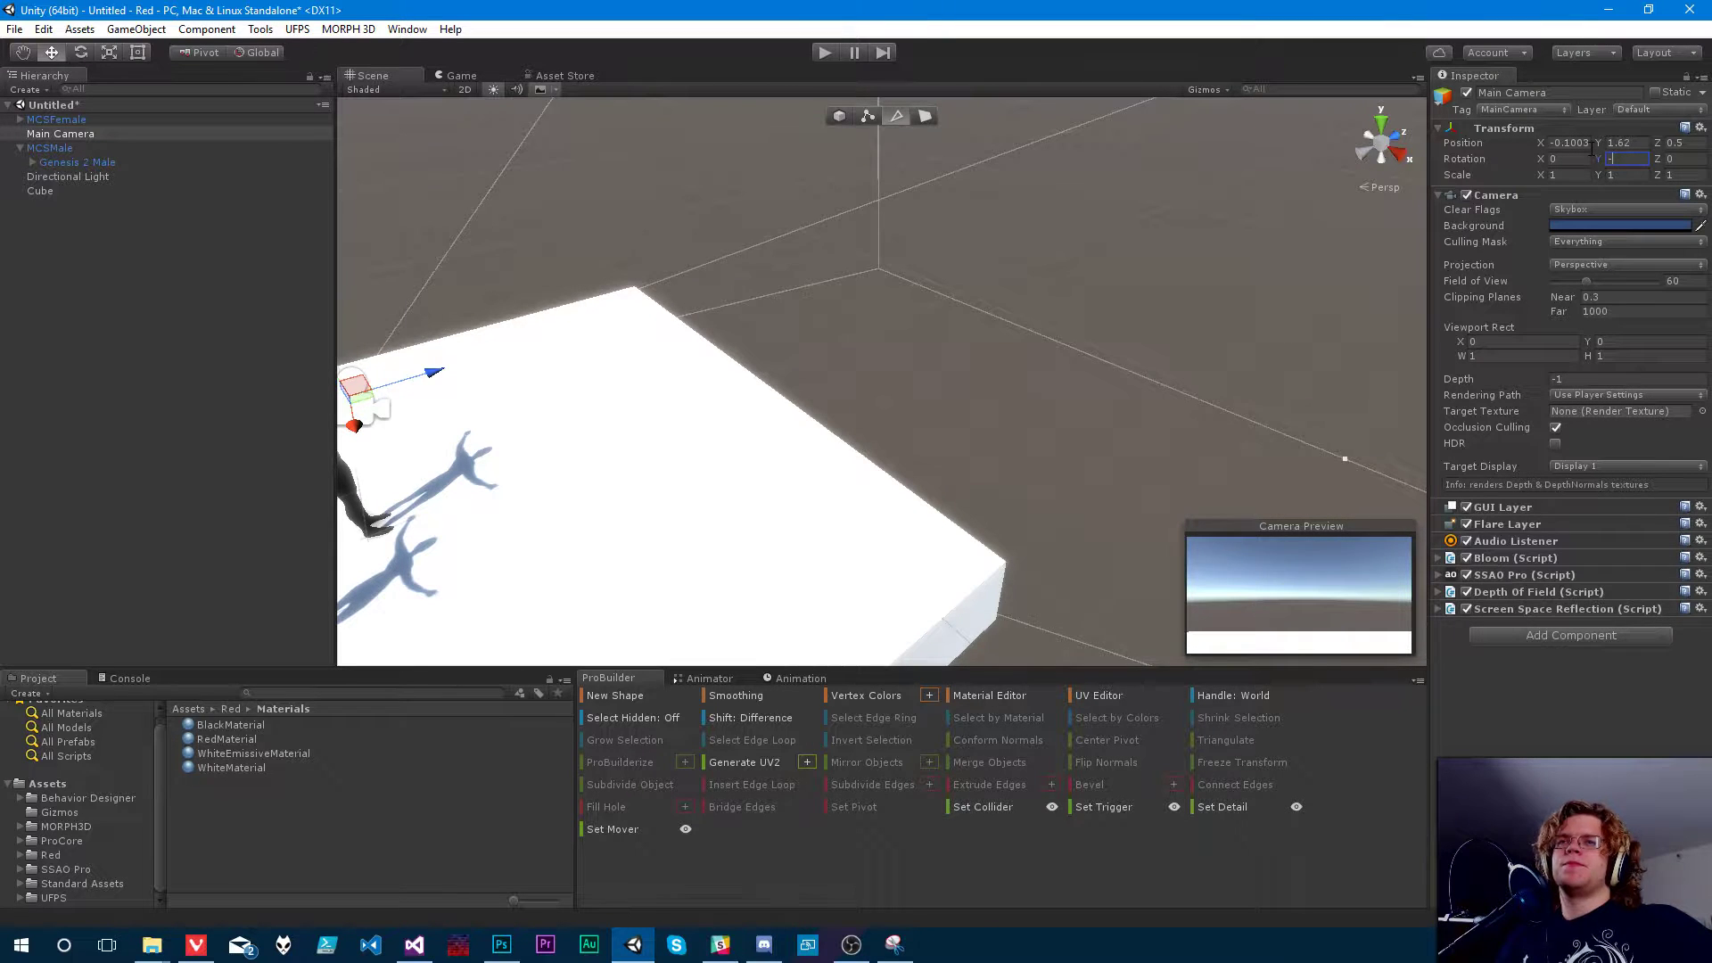
pyautogui.write('-135')
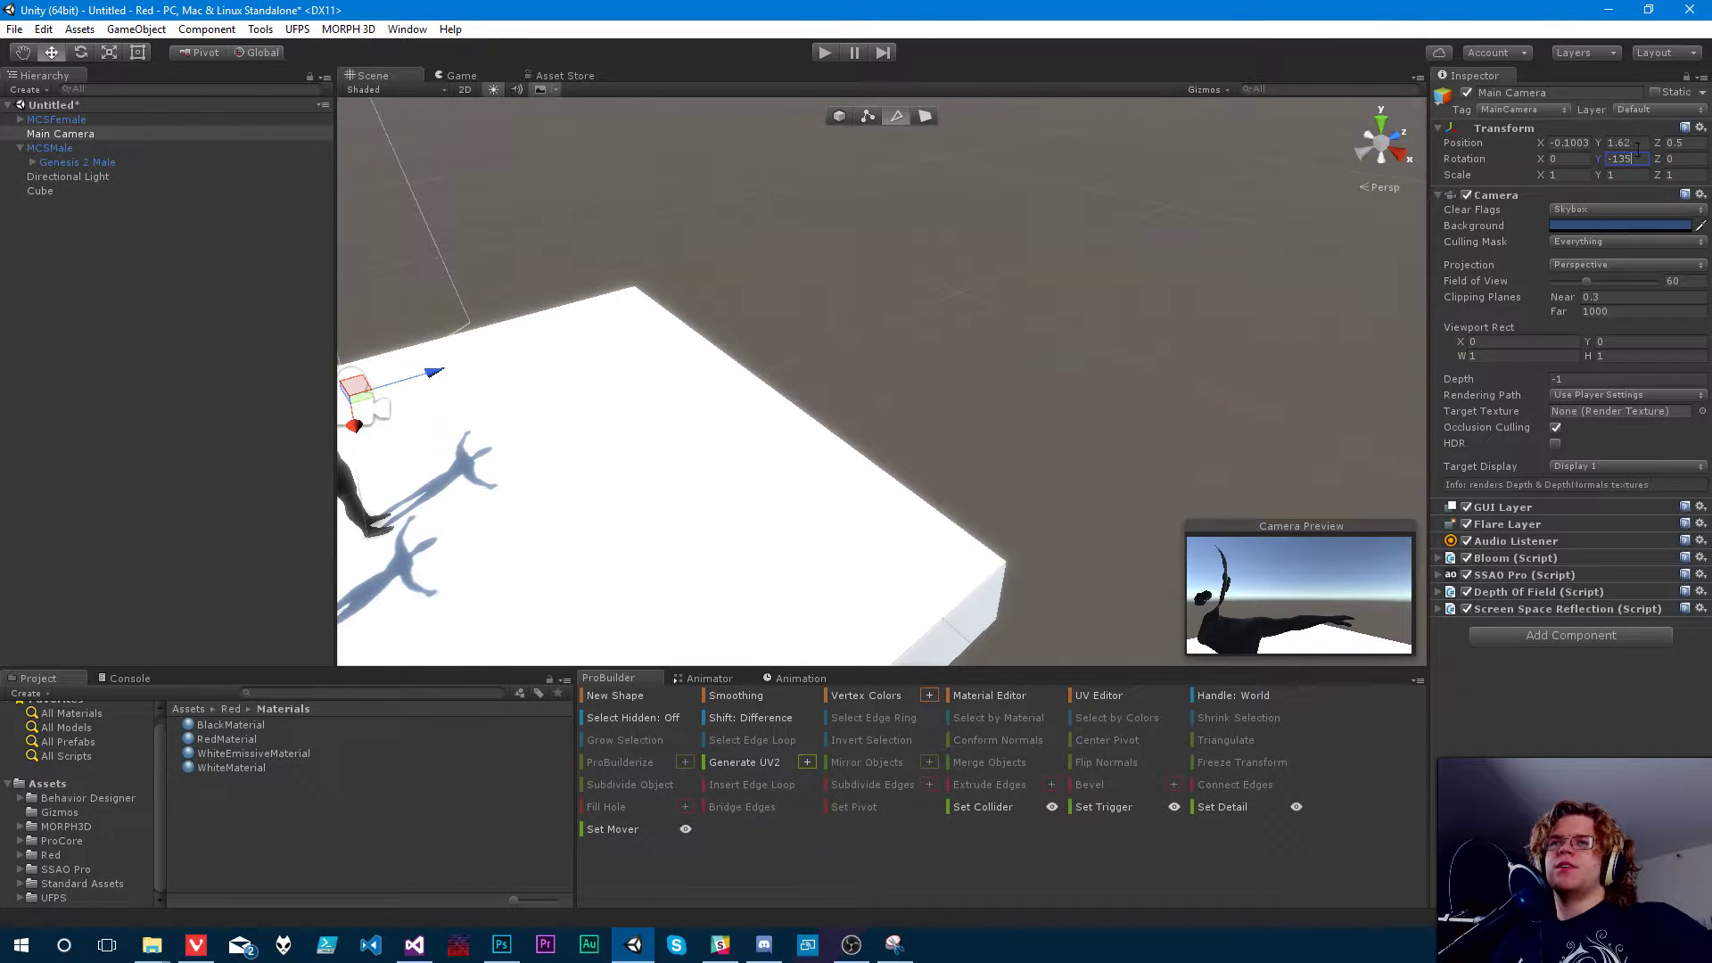
# - Set the Main Camera's position to 5 on the X, Y and Z axes
pyautogui.click(1632, 143)
pyautogui.write('5')
pyautogui.press('Tab')
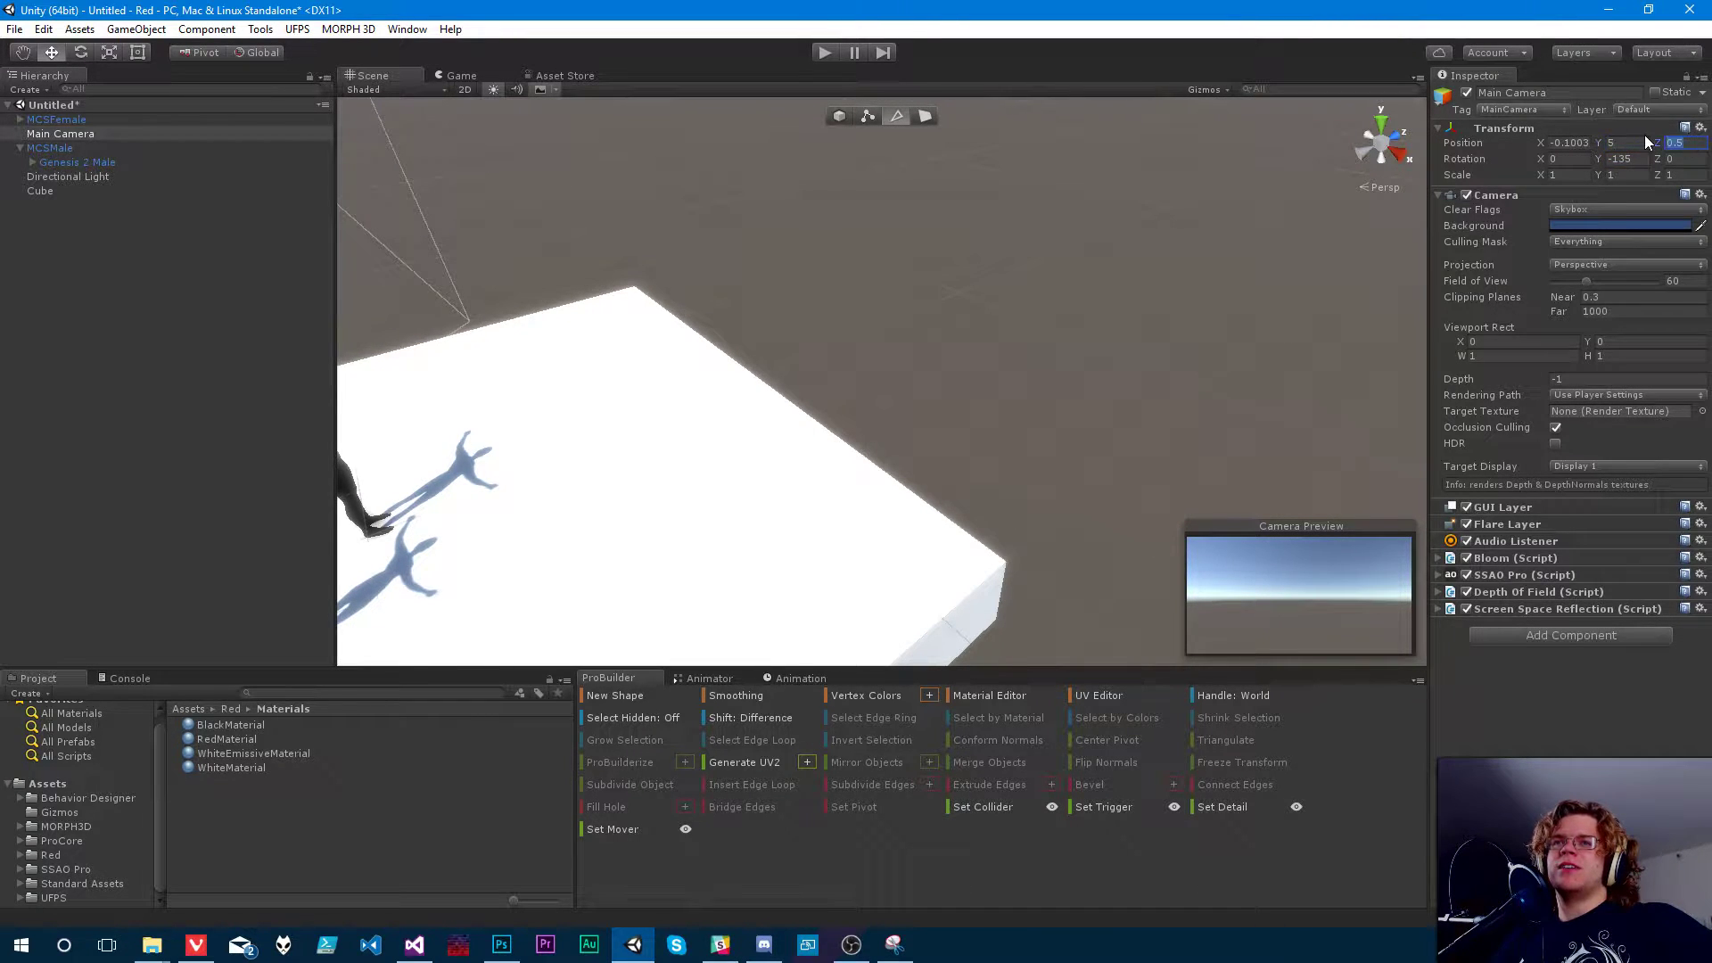
pyautogui.write('5')
pyautogui.click(1588, 142)
pyautogui.write('5')
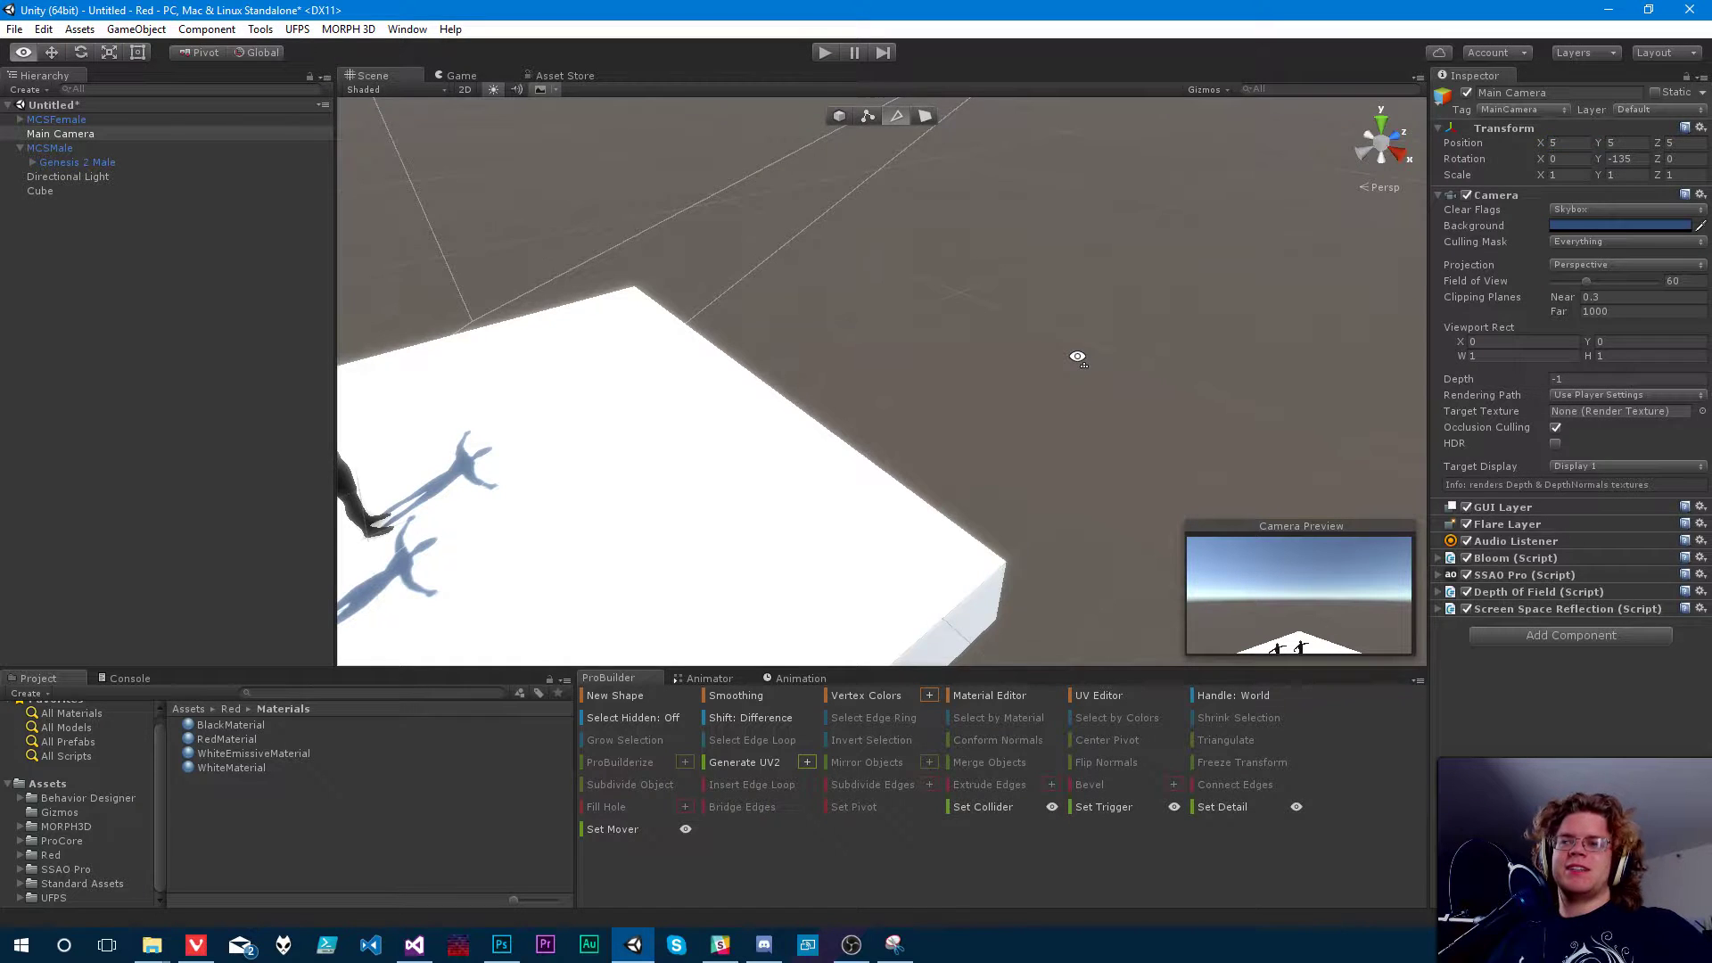
# - Tilt the Main Camera down by setting its X rotation to 45, and deselect it
pyautogui.keyDown('alt'); pyautogui.moveTo(1078, 355); pyautogui.dragTo(1138, 265); pyautogui.keyUp('alt')
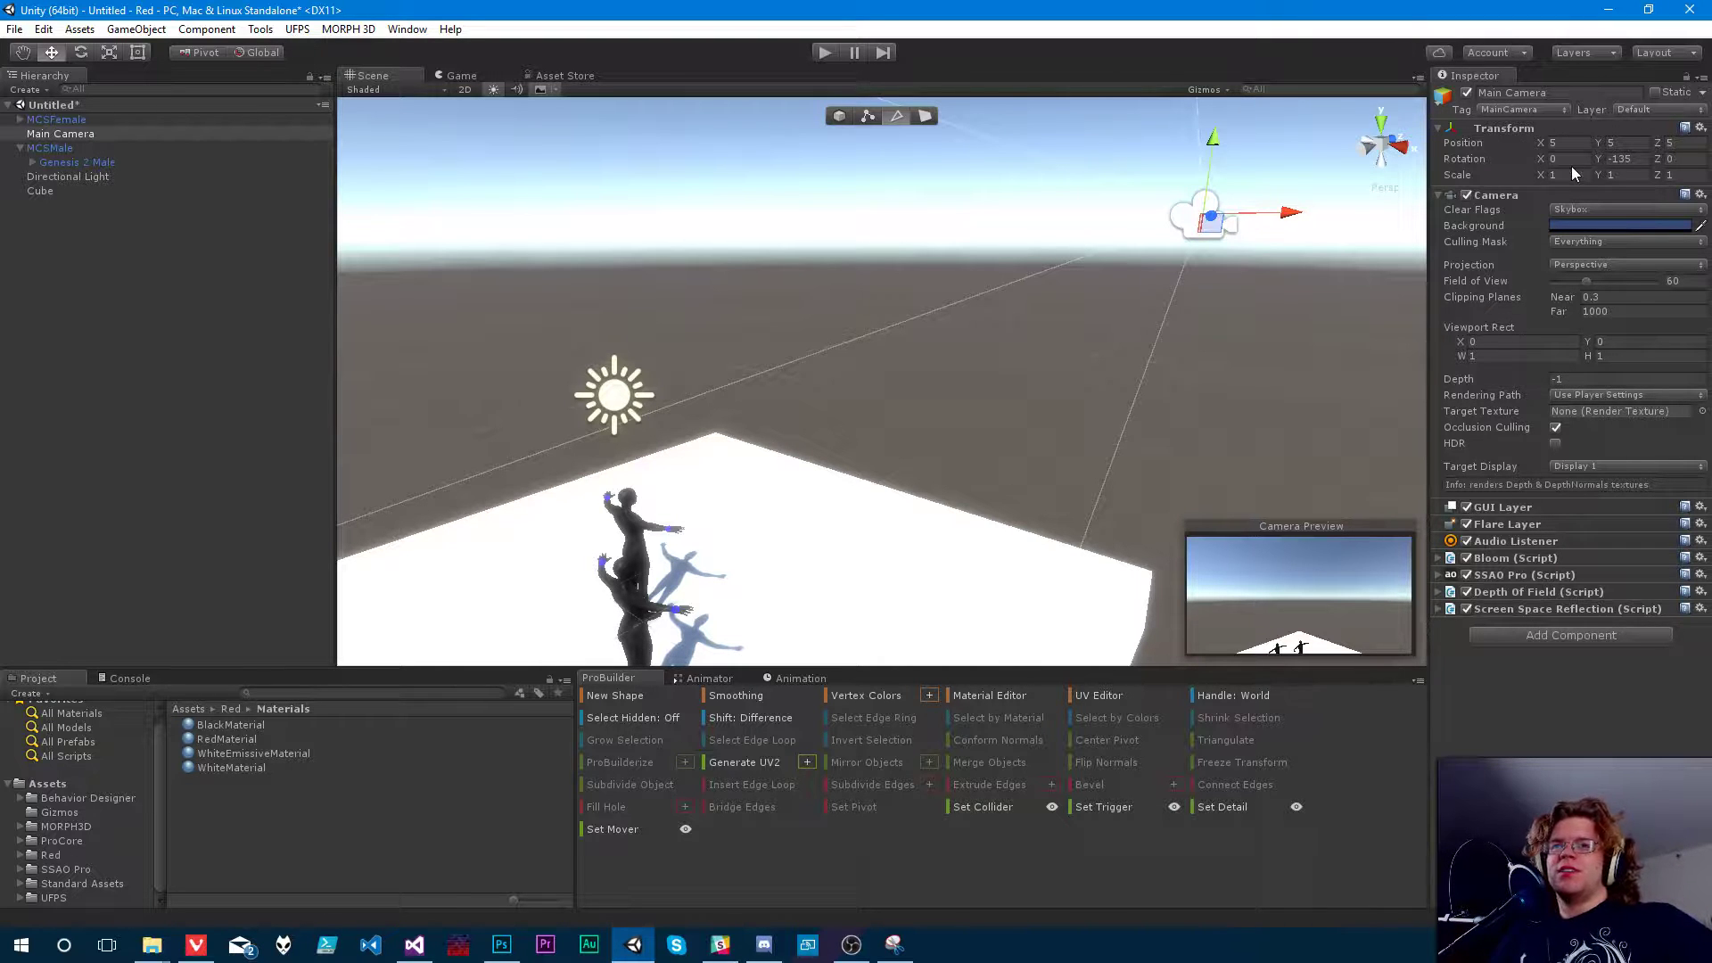
pyautogui.write('45')
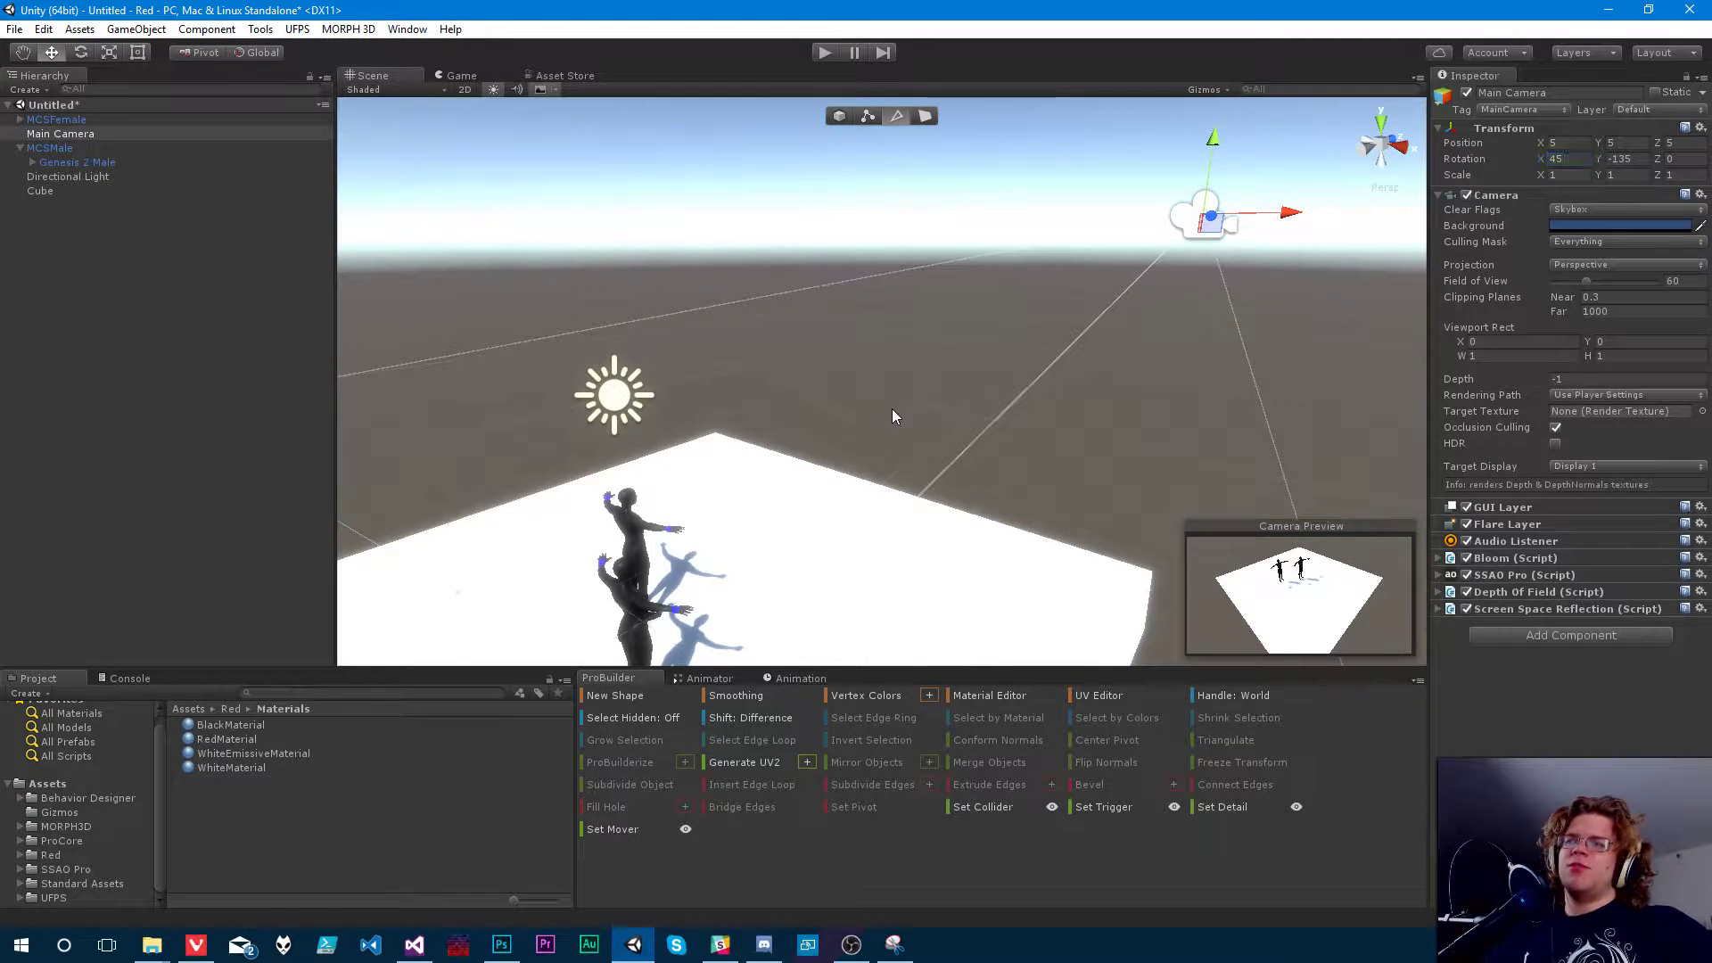
pyautogui.click(899, 408)
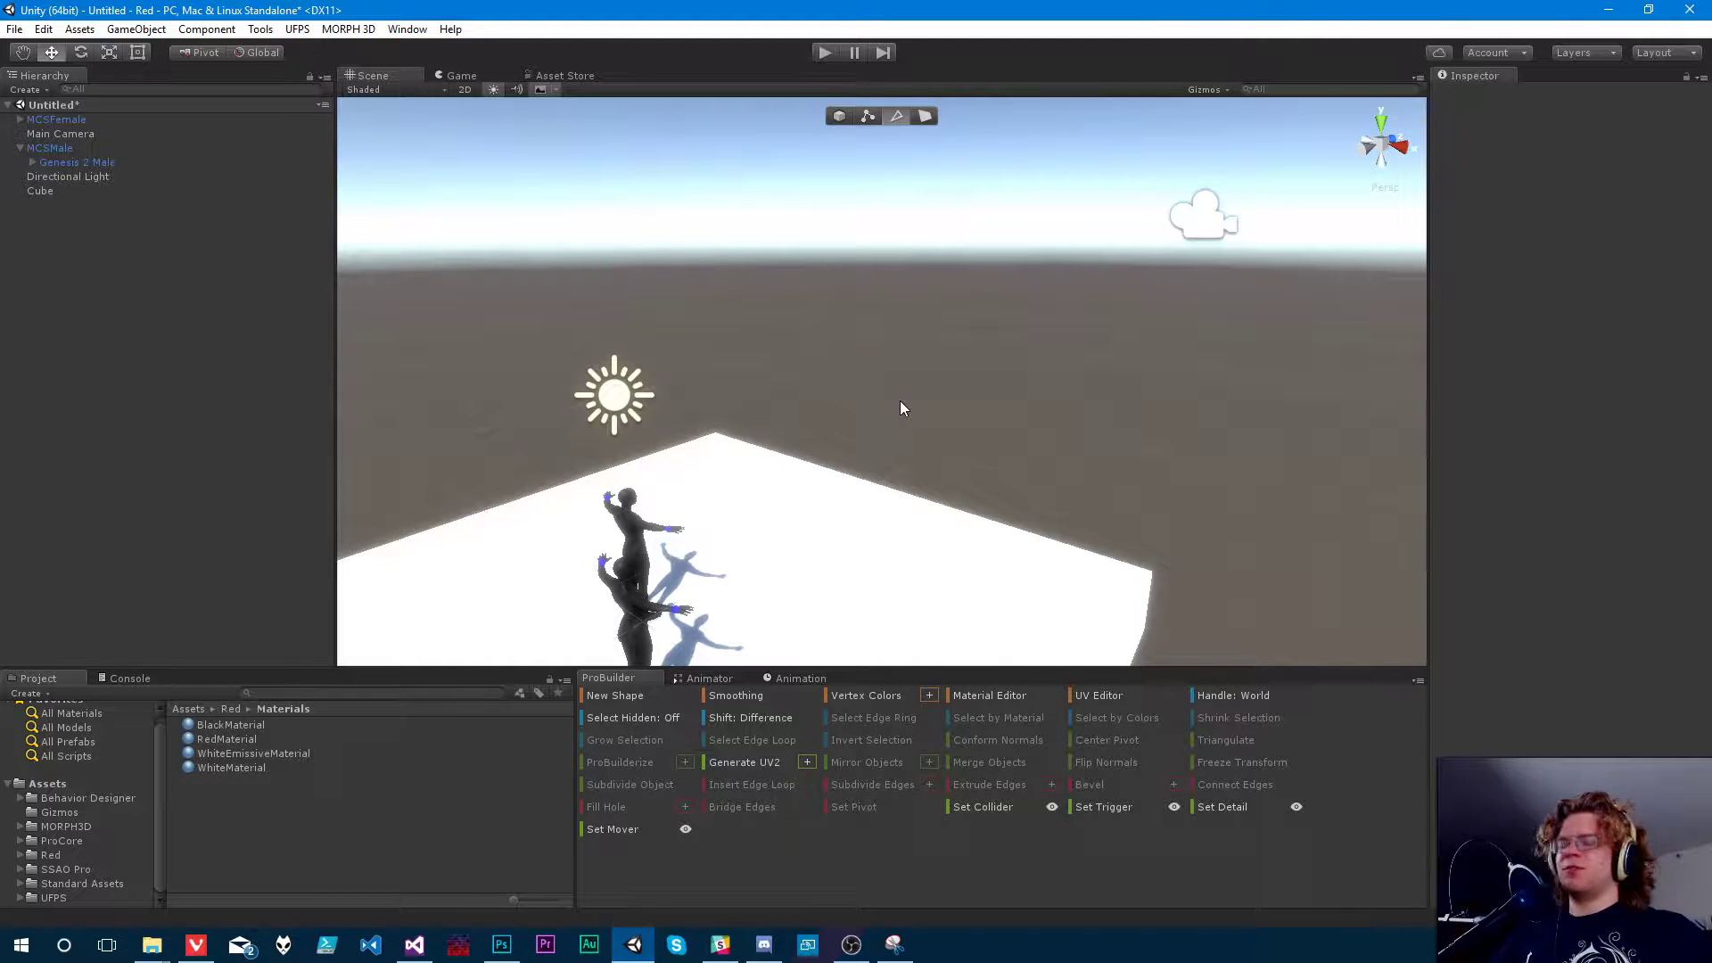
# - Select the Main Camera and run the game to check the angled overhead view of the characters
pyautogui.moveTo(844, 355); pyautogui.dragTo(863, 398, button='right')
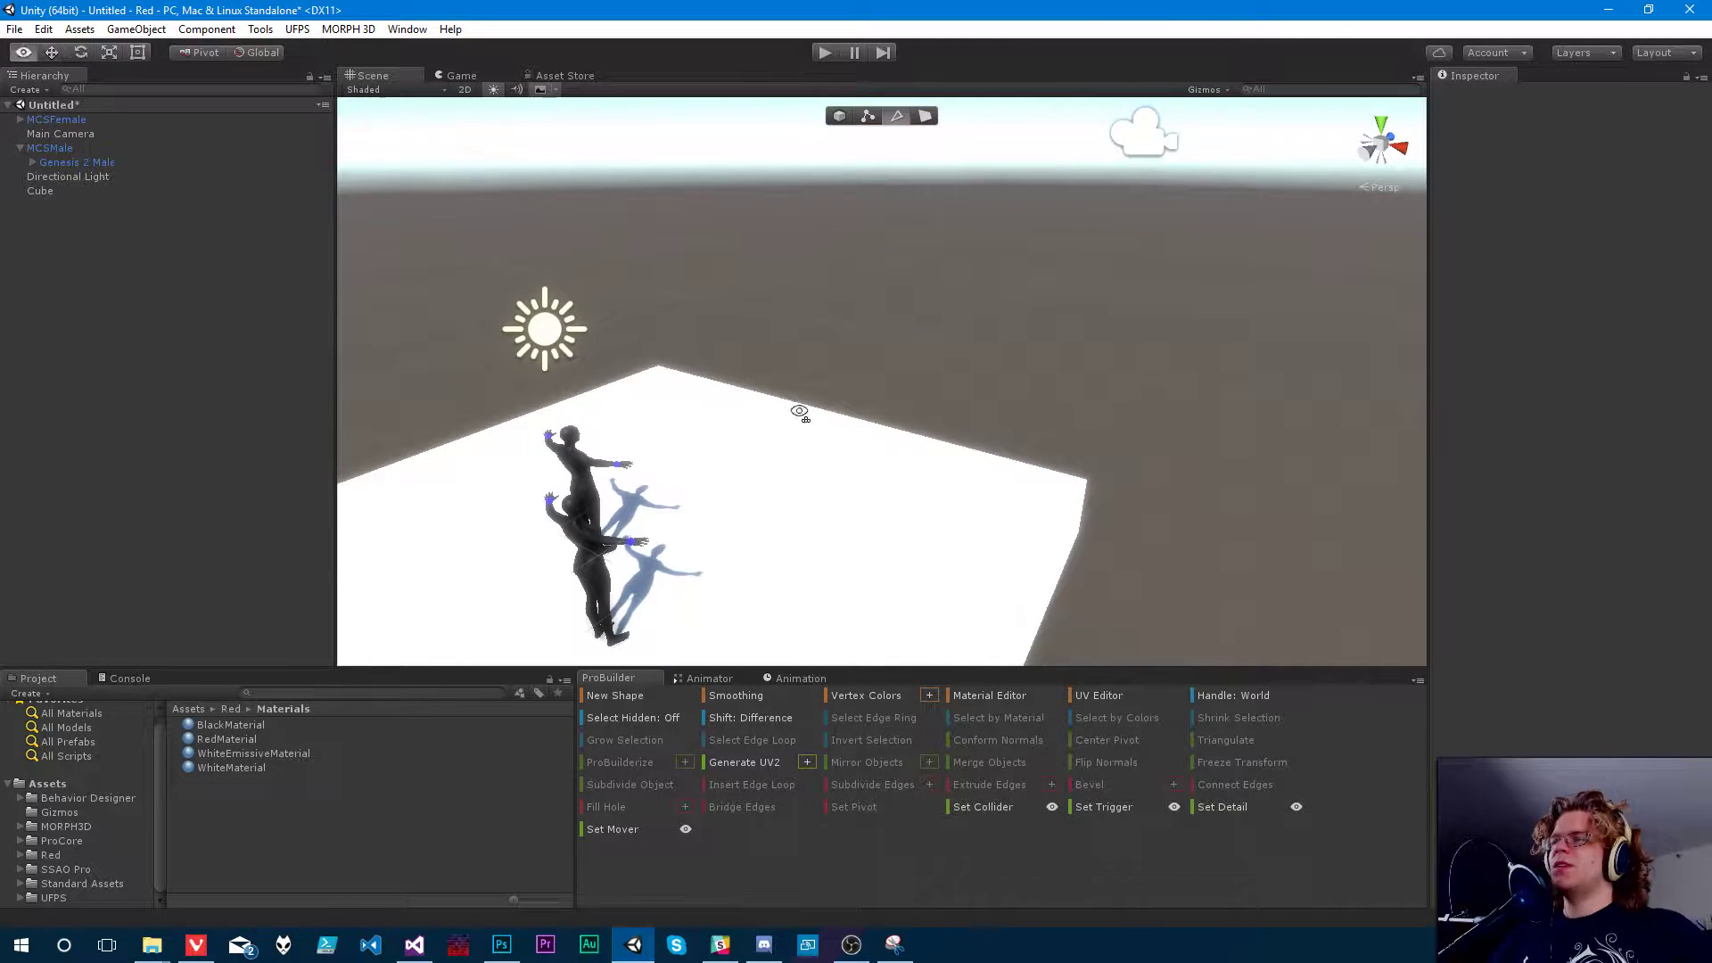
pyautogui.click(1134, 134)
pyautogui.moveTo(1134, 134); pyautogui.dragTo(829, 395, button='right')
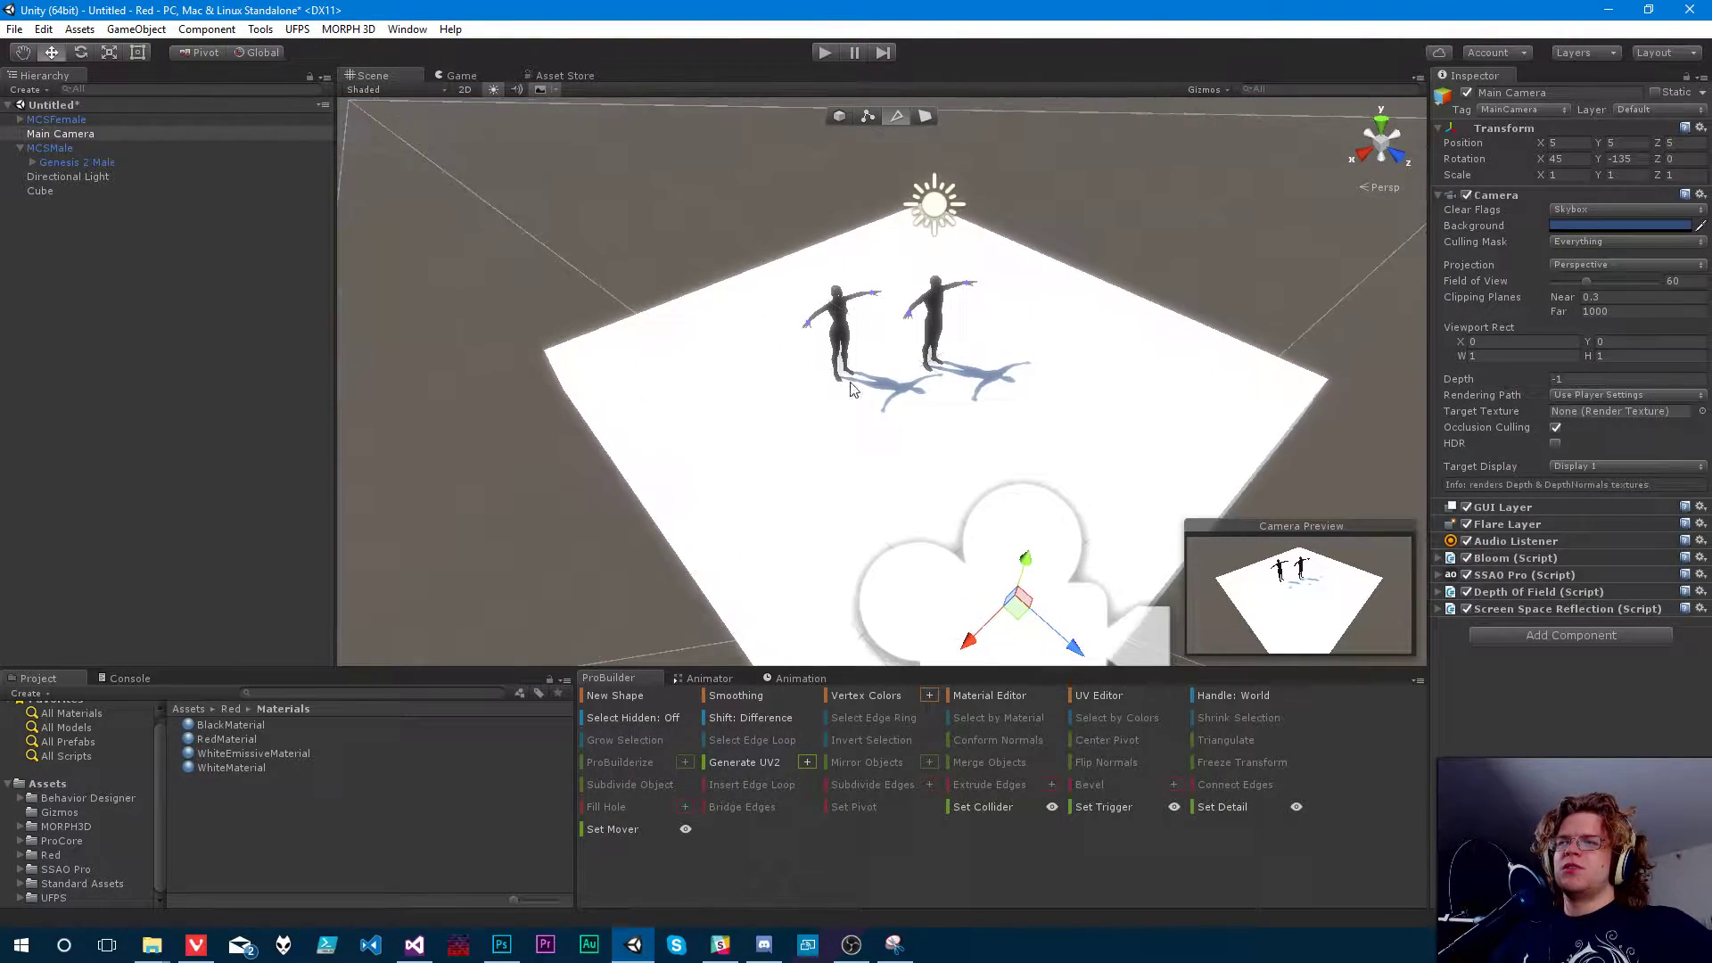
pyautogui.click(828, 53)
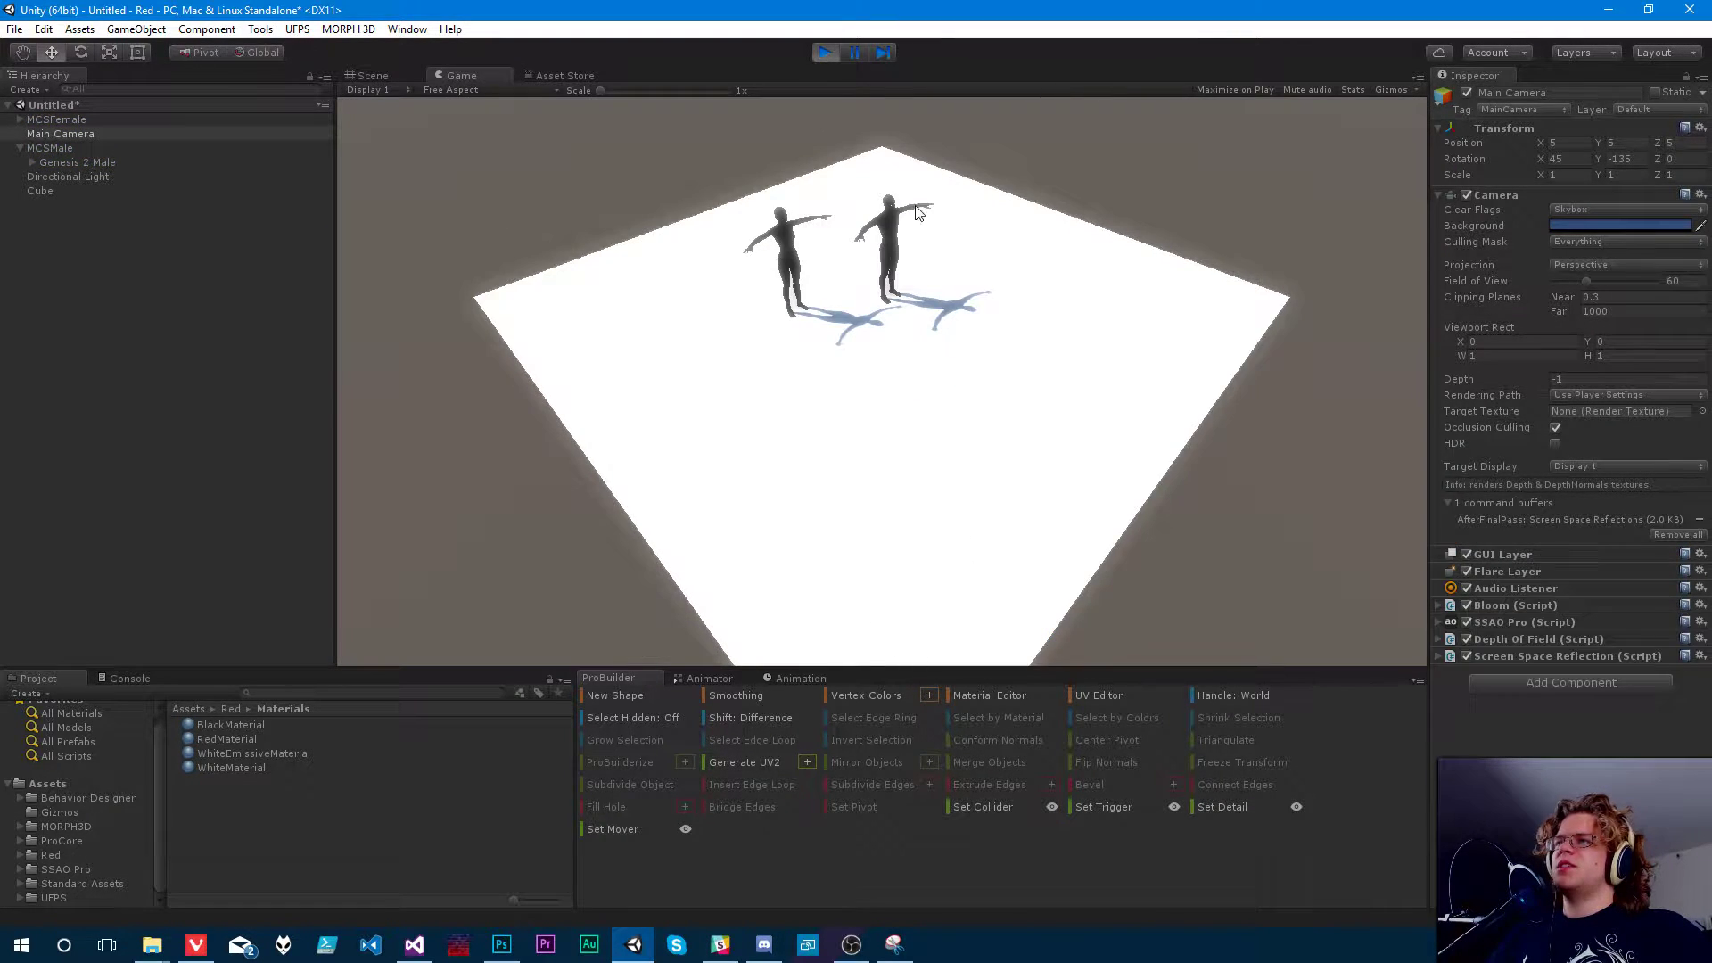
# - Stop the running game and enable HDR on the Main Camera
pyautogui.click(826, 53)
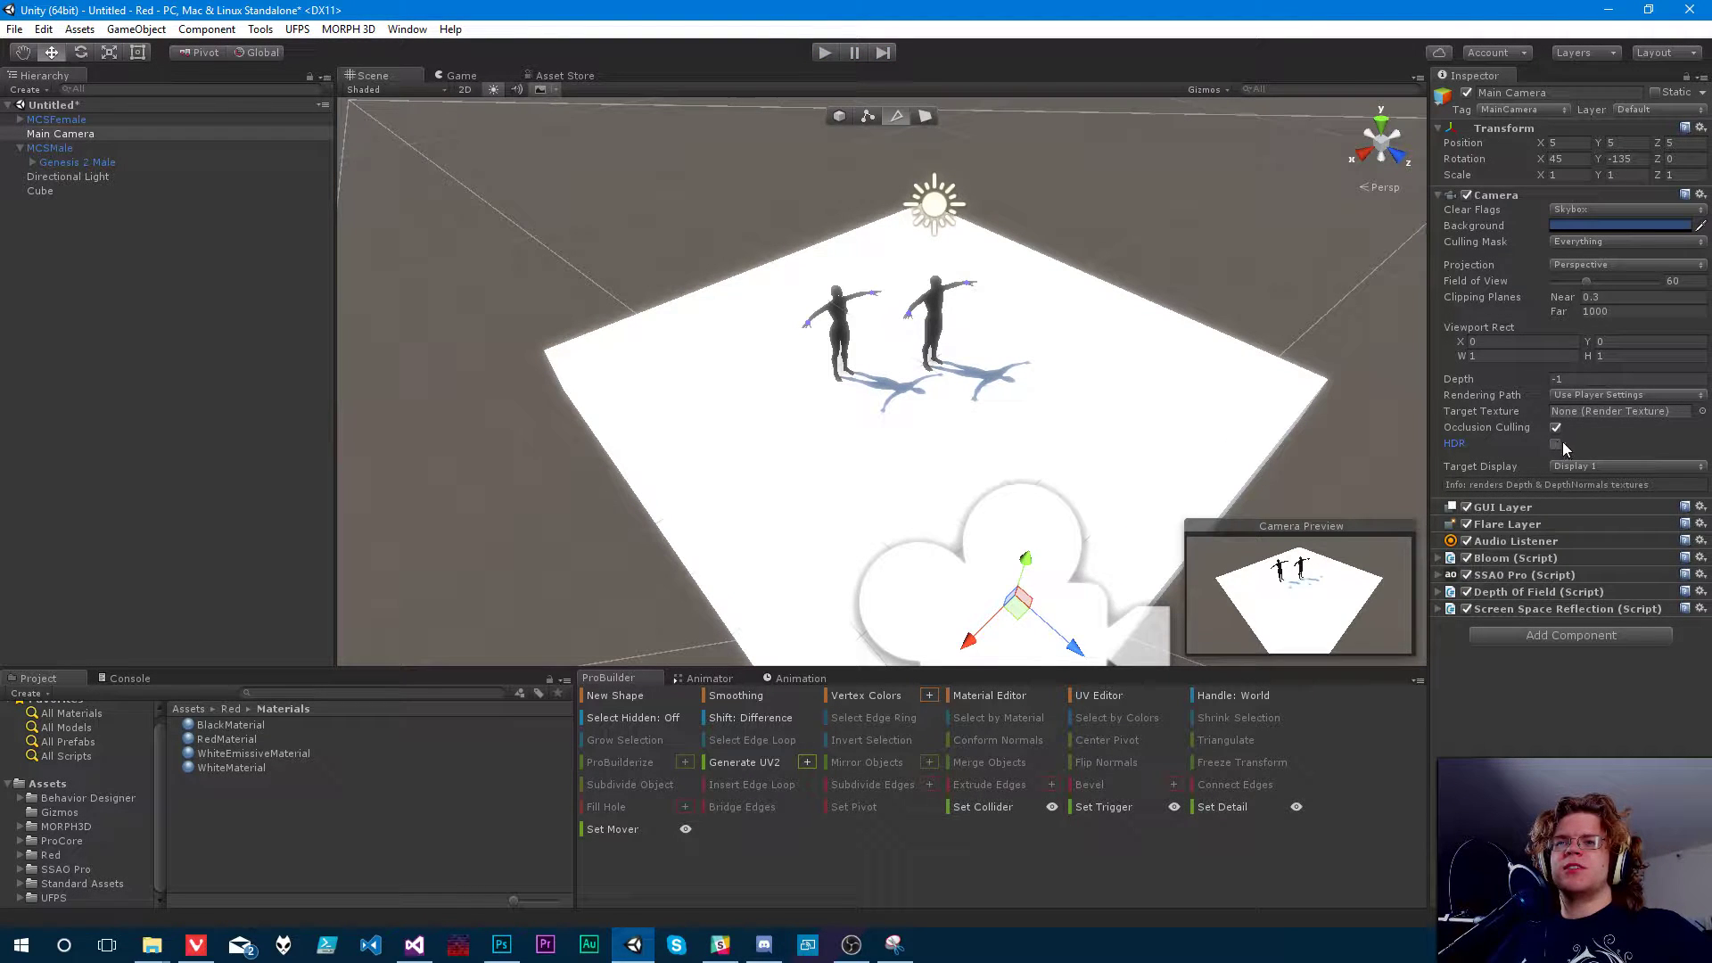
pyautogui.click(1556, 444)
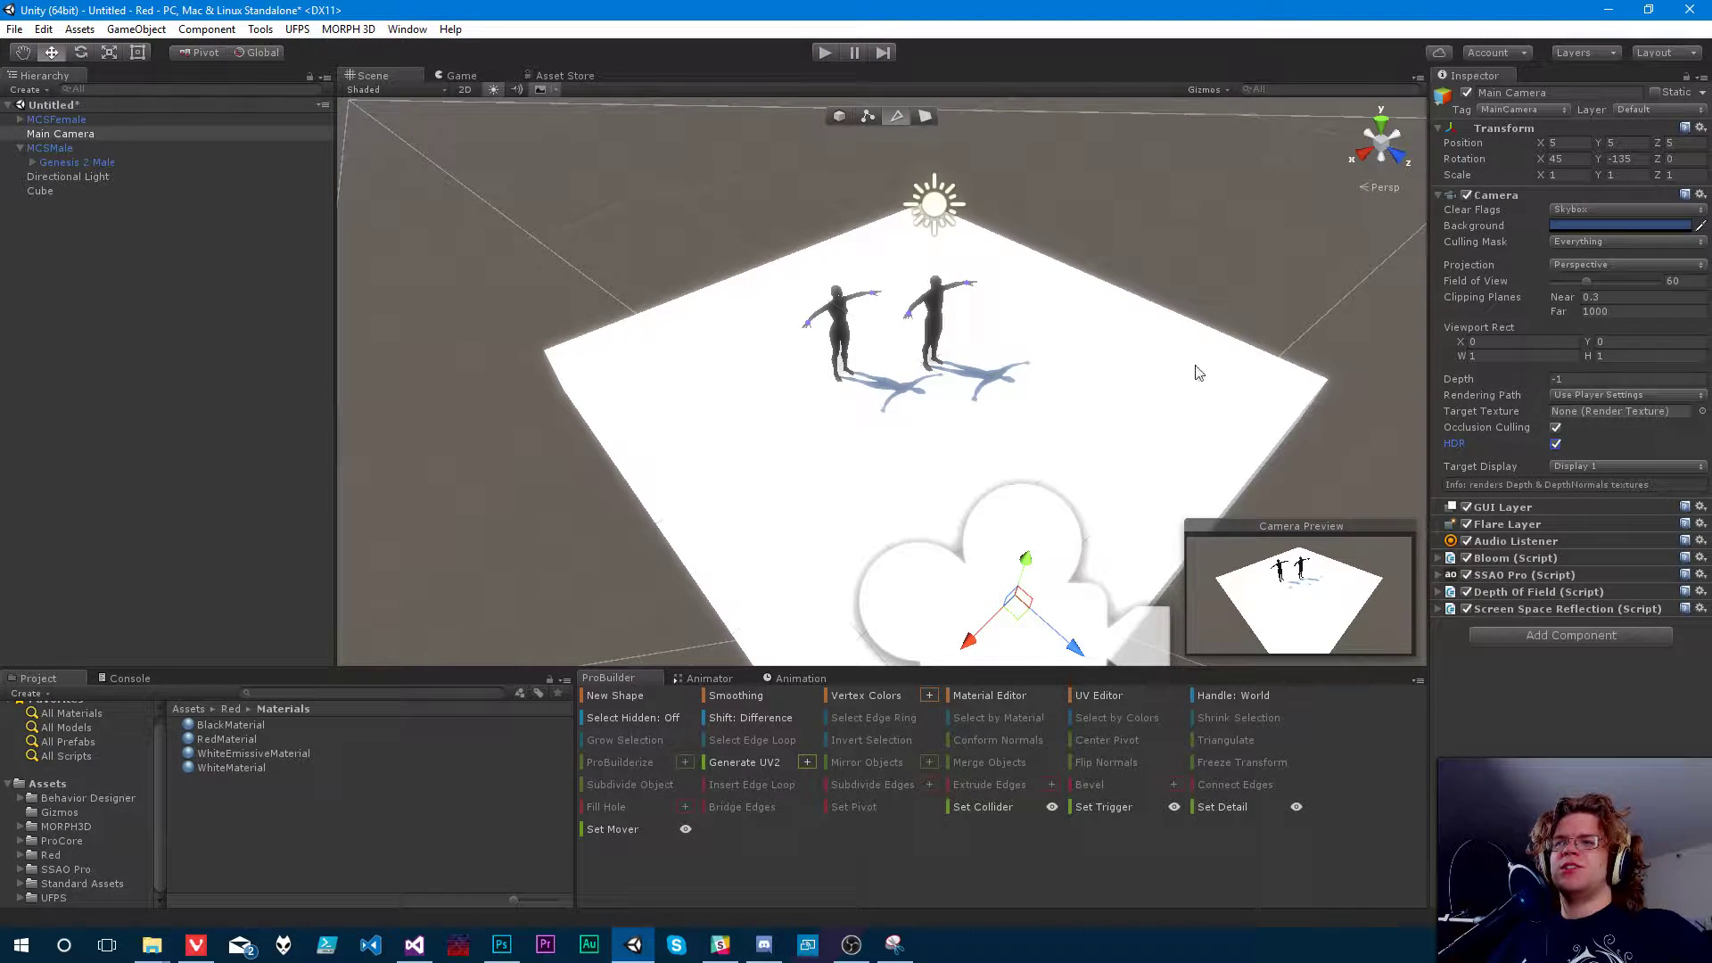
# - Open the project's quality settings and disable anti-aliasing for the Fantastic level
pyautogui.click(44, 29)
pyautogui.moveTo(163, 484)
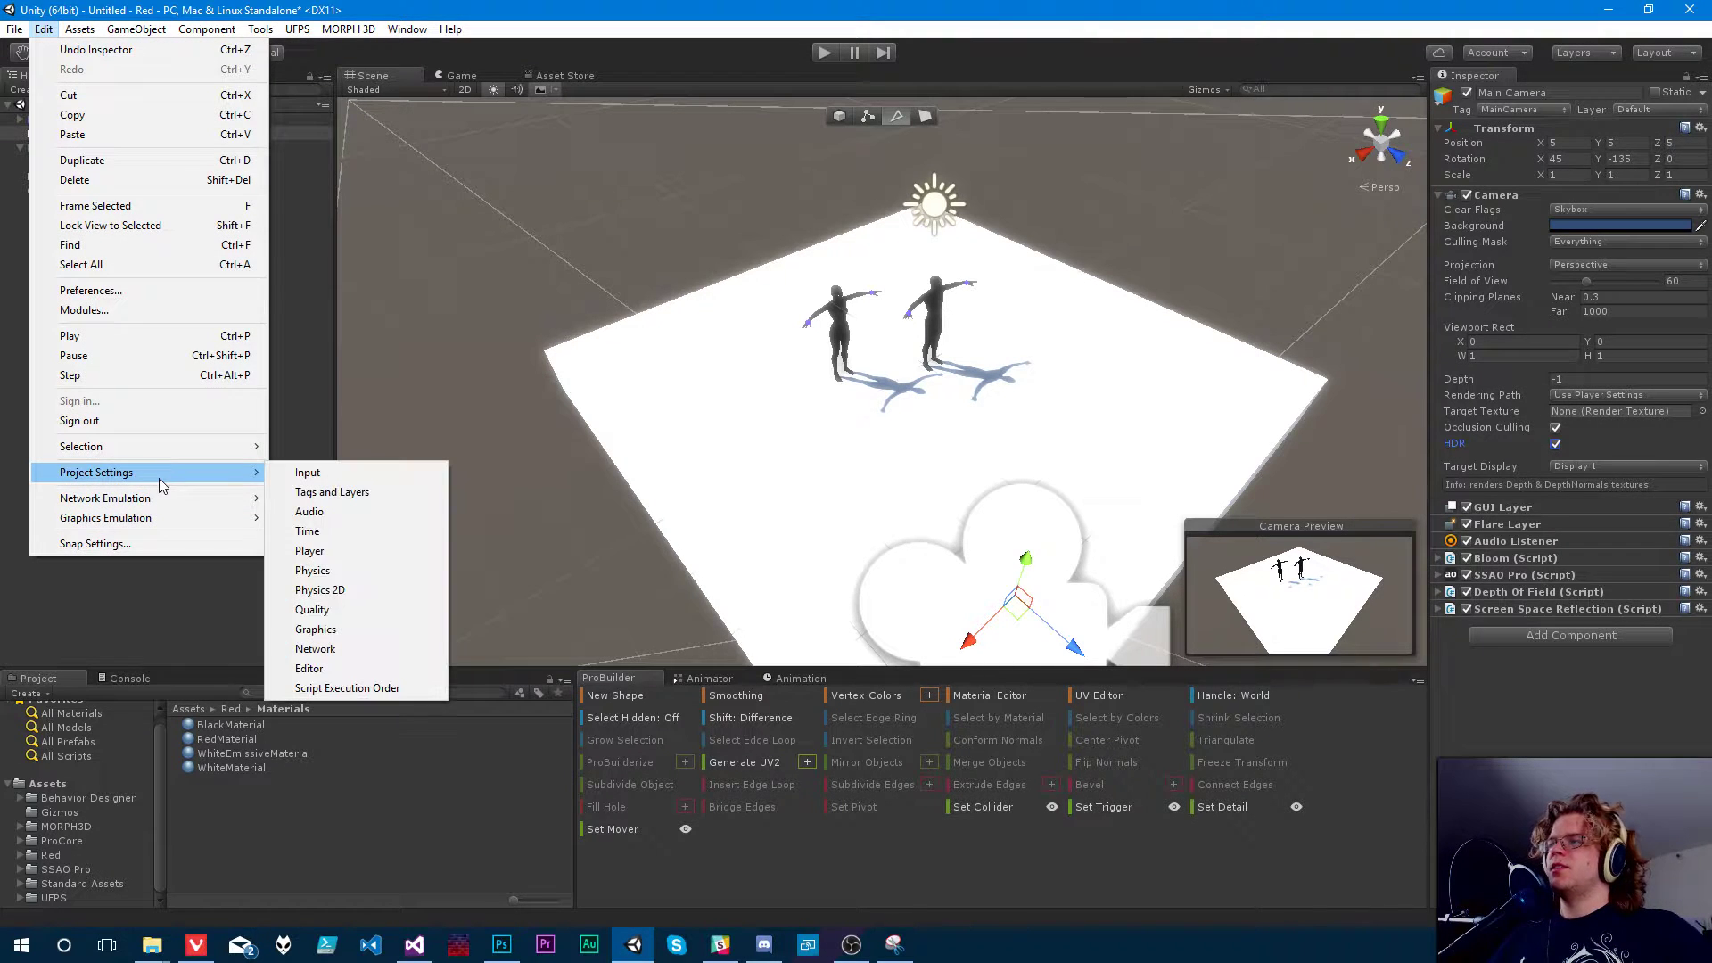
pyautogui.click(321, 612)
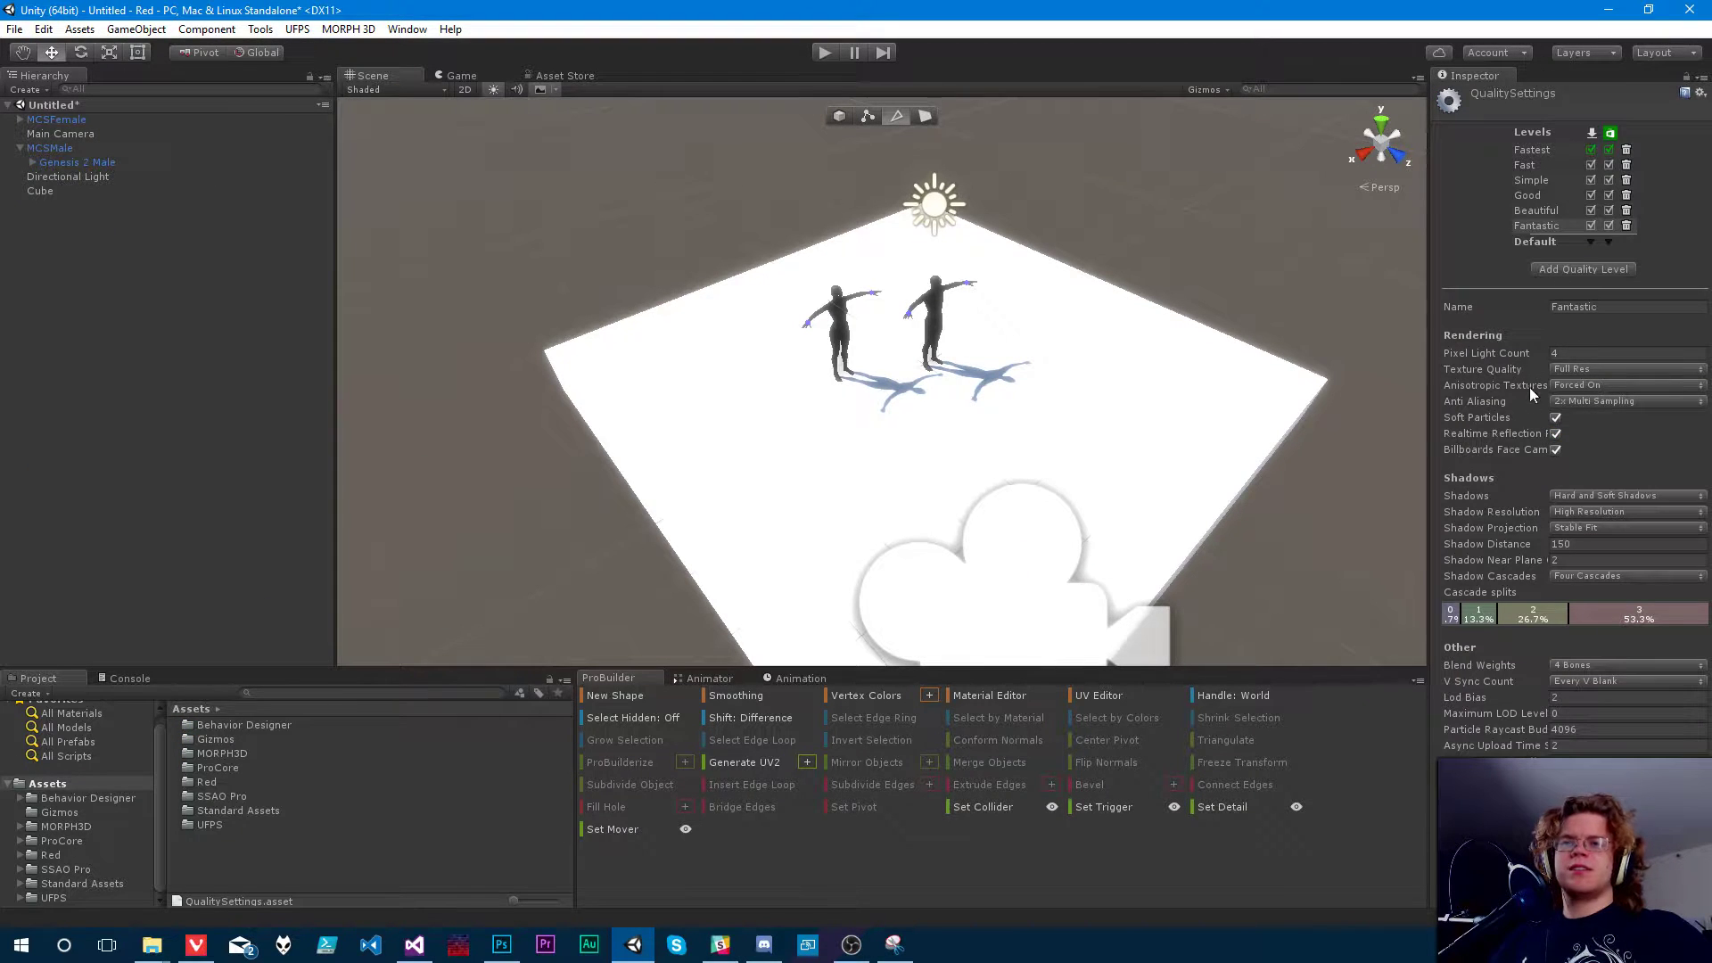
pyautogui.click(1586, 403)
pyautogui.click(1586, 416)
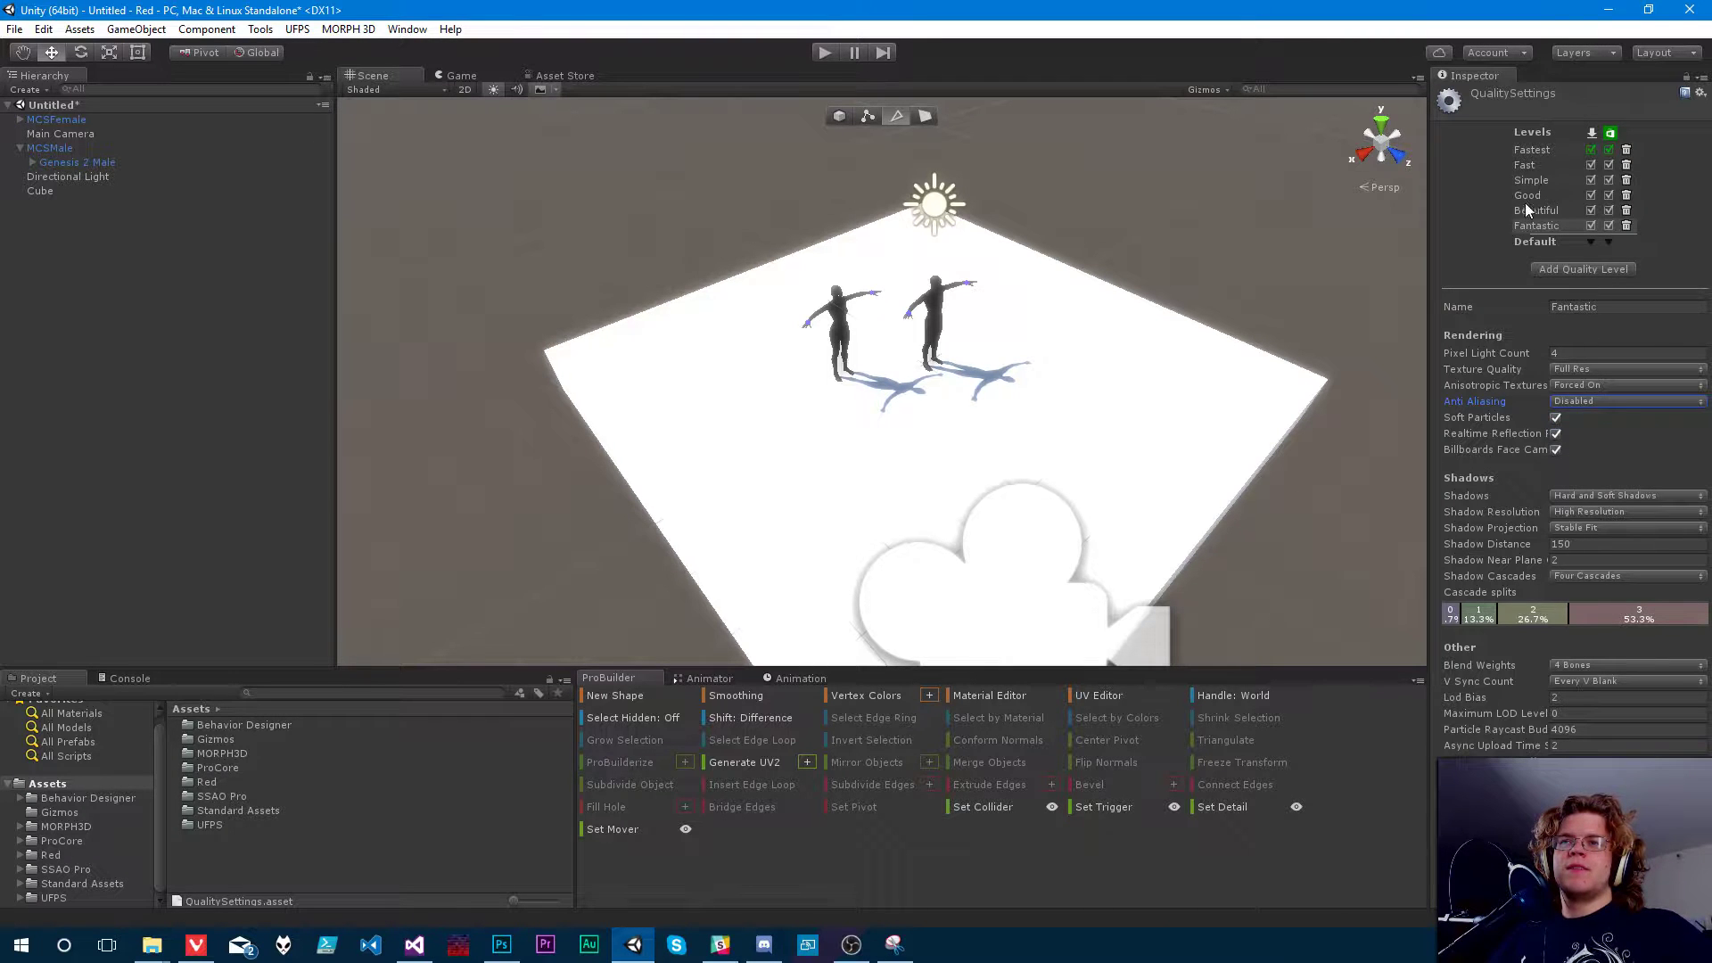
# - Disable anti-aliasing for the Beautiful quality level and check the Simple and Good levels
pyautogui.click(1525, 210)
pyautogui.click(1591, 400)
pyautogui.click(1521, 416)
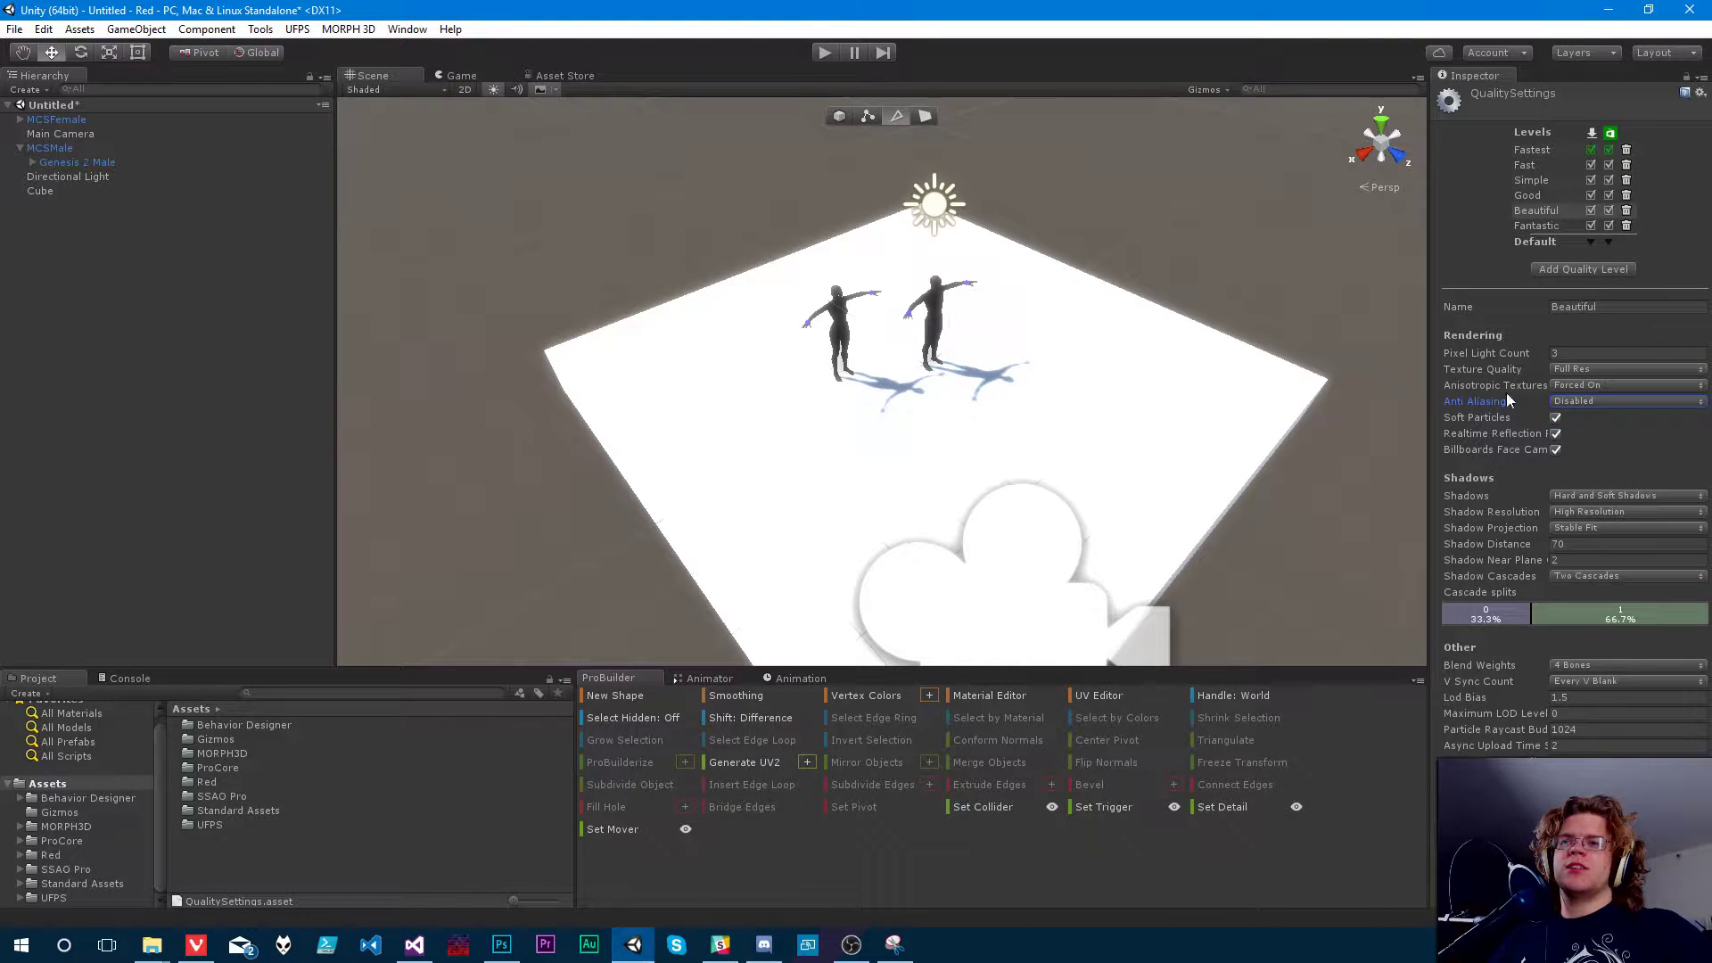
pyautogui.click(1531, 180)
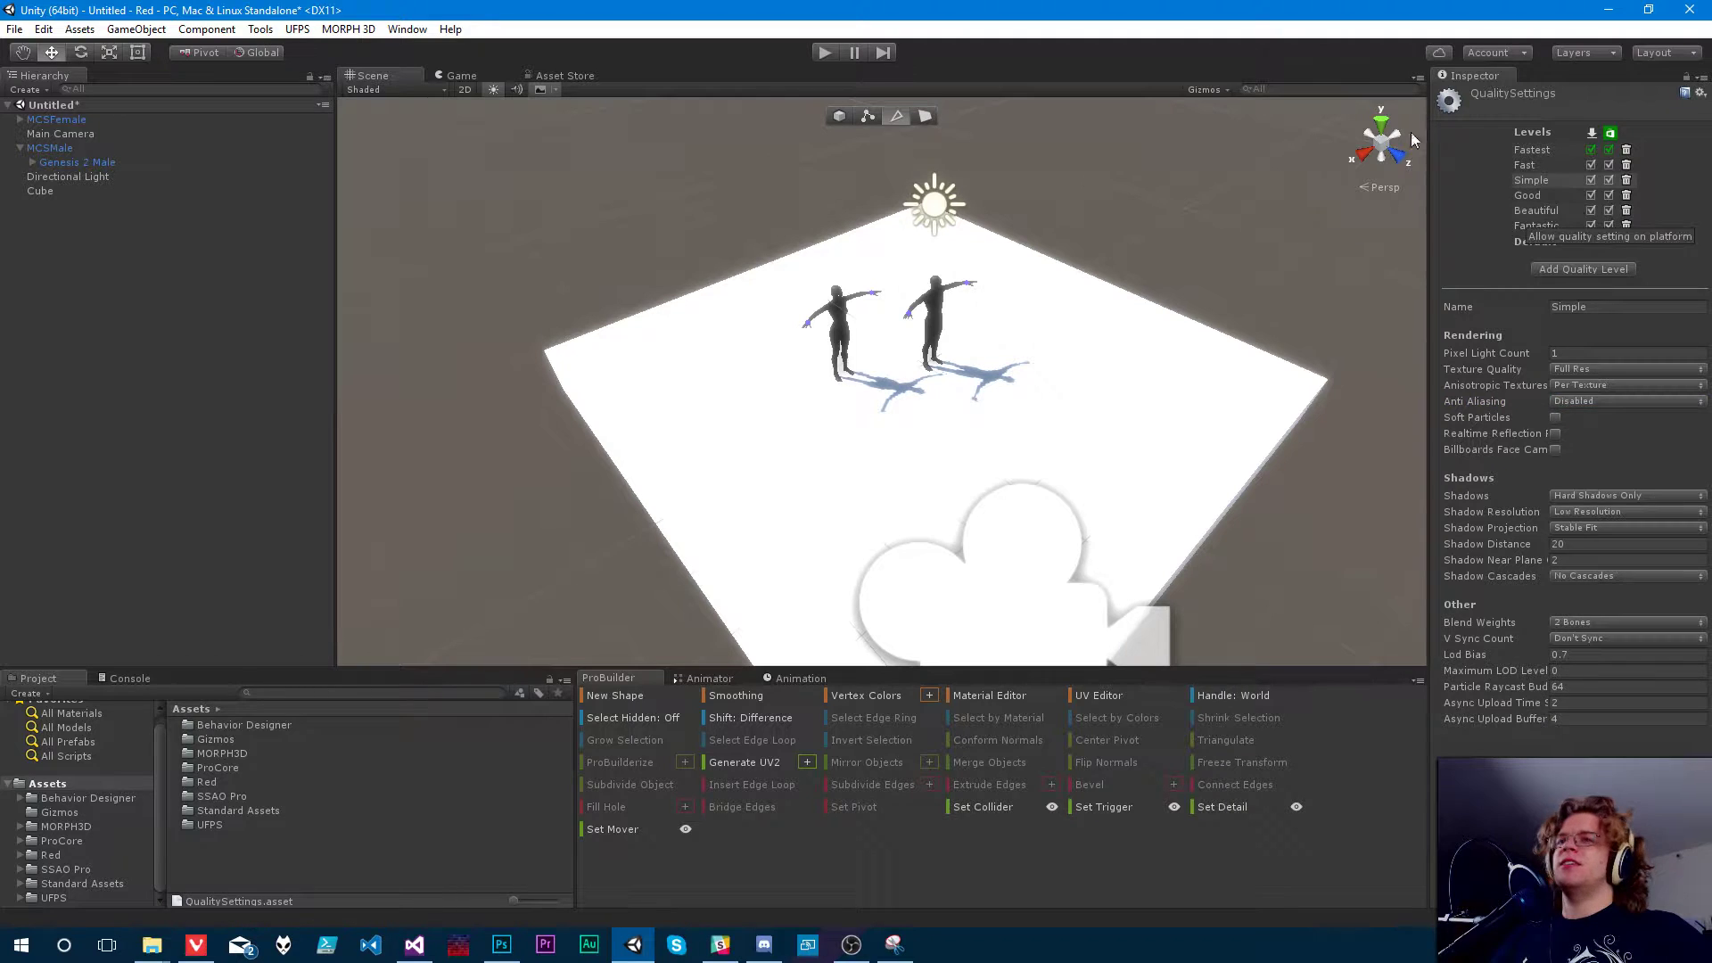
pyautogui.click(1514, 194)
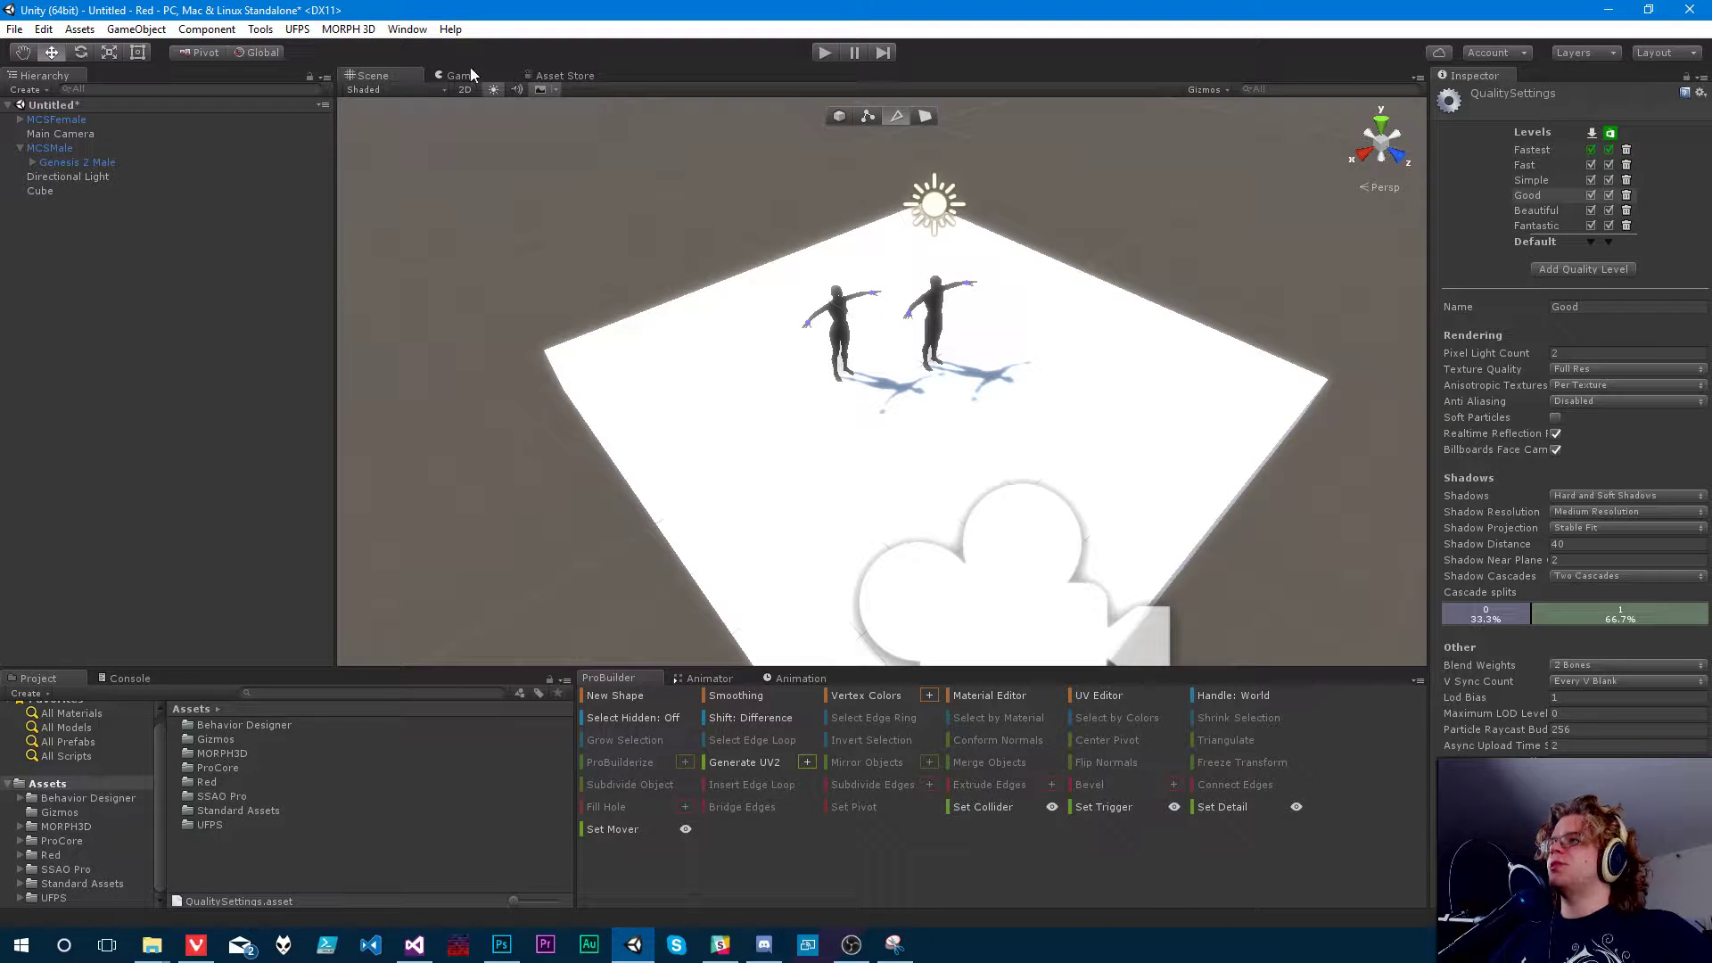
# - Select the Directional Light, lower its intensity to reduce the glare on the floor, and deselect it
pyautogui.click(1031, 379)
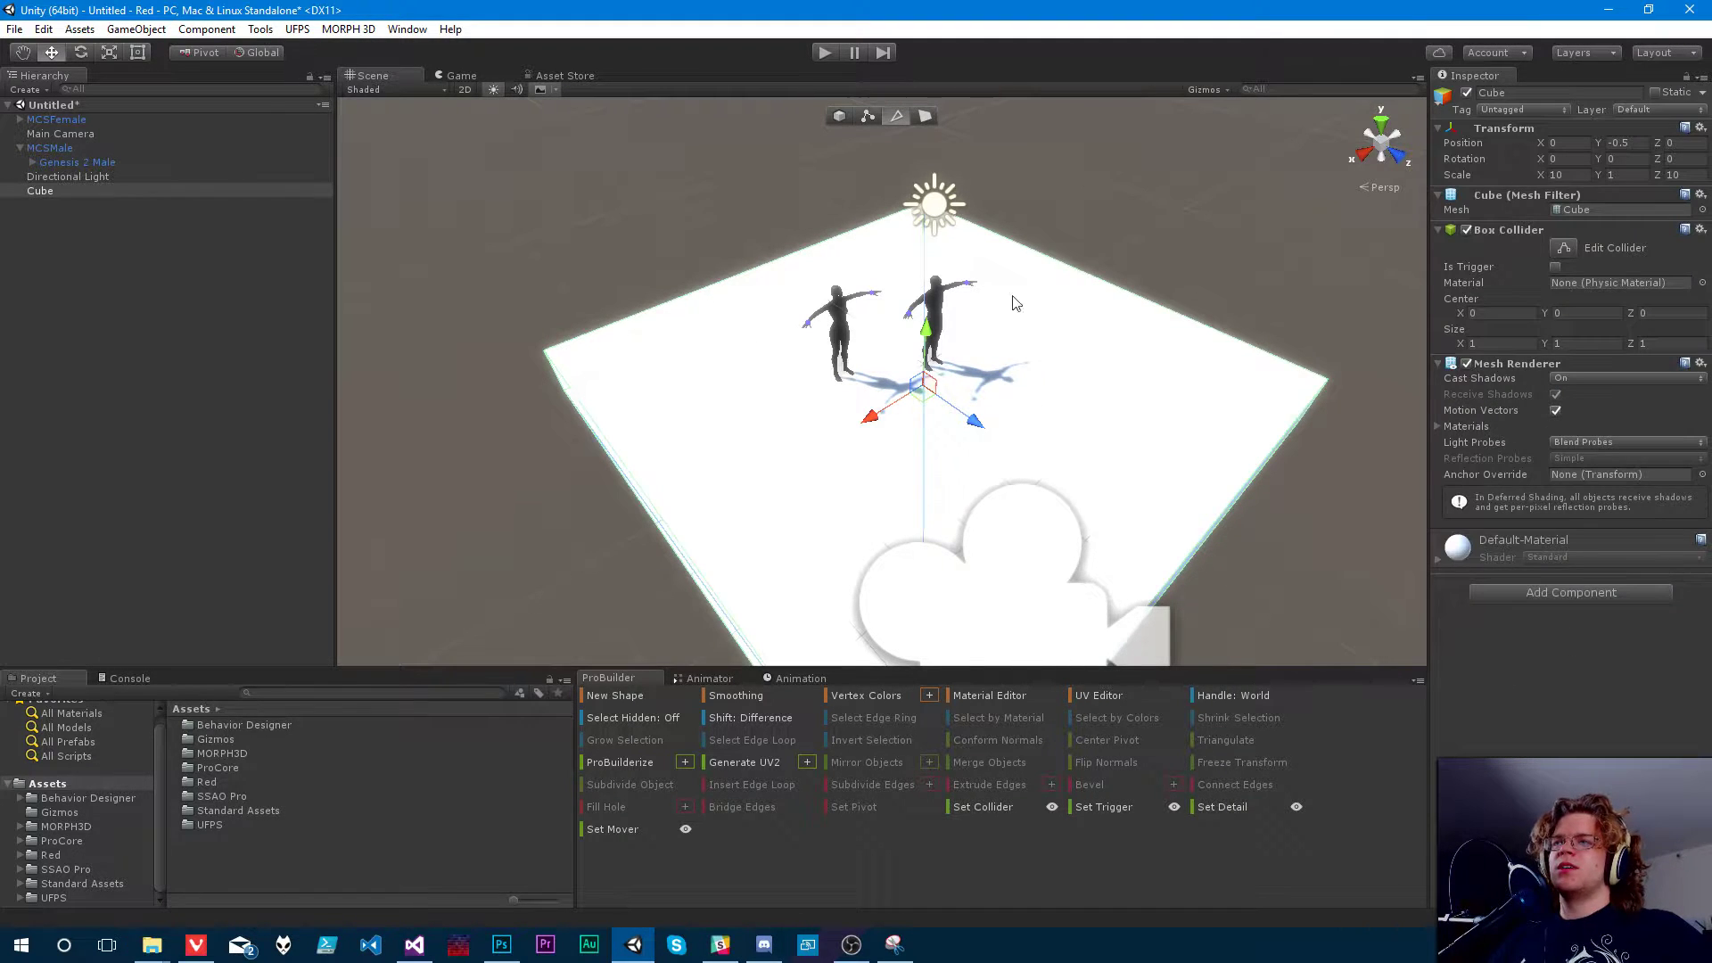
pyautogui.click(938, 221)
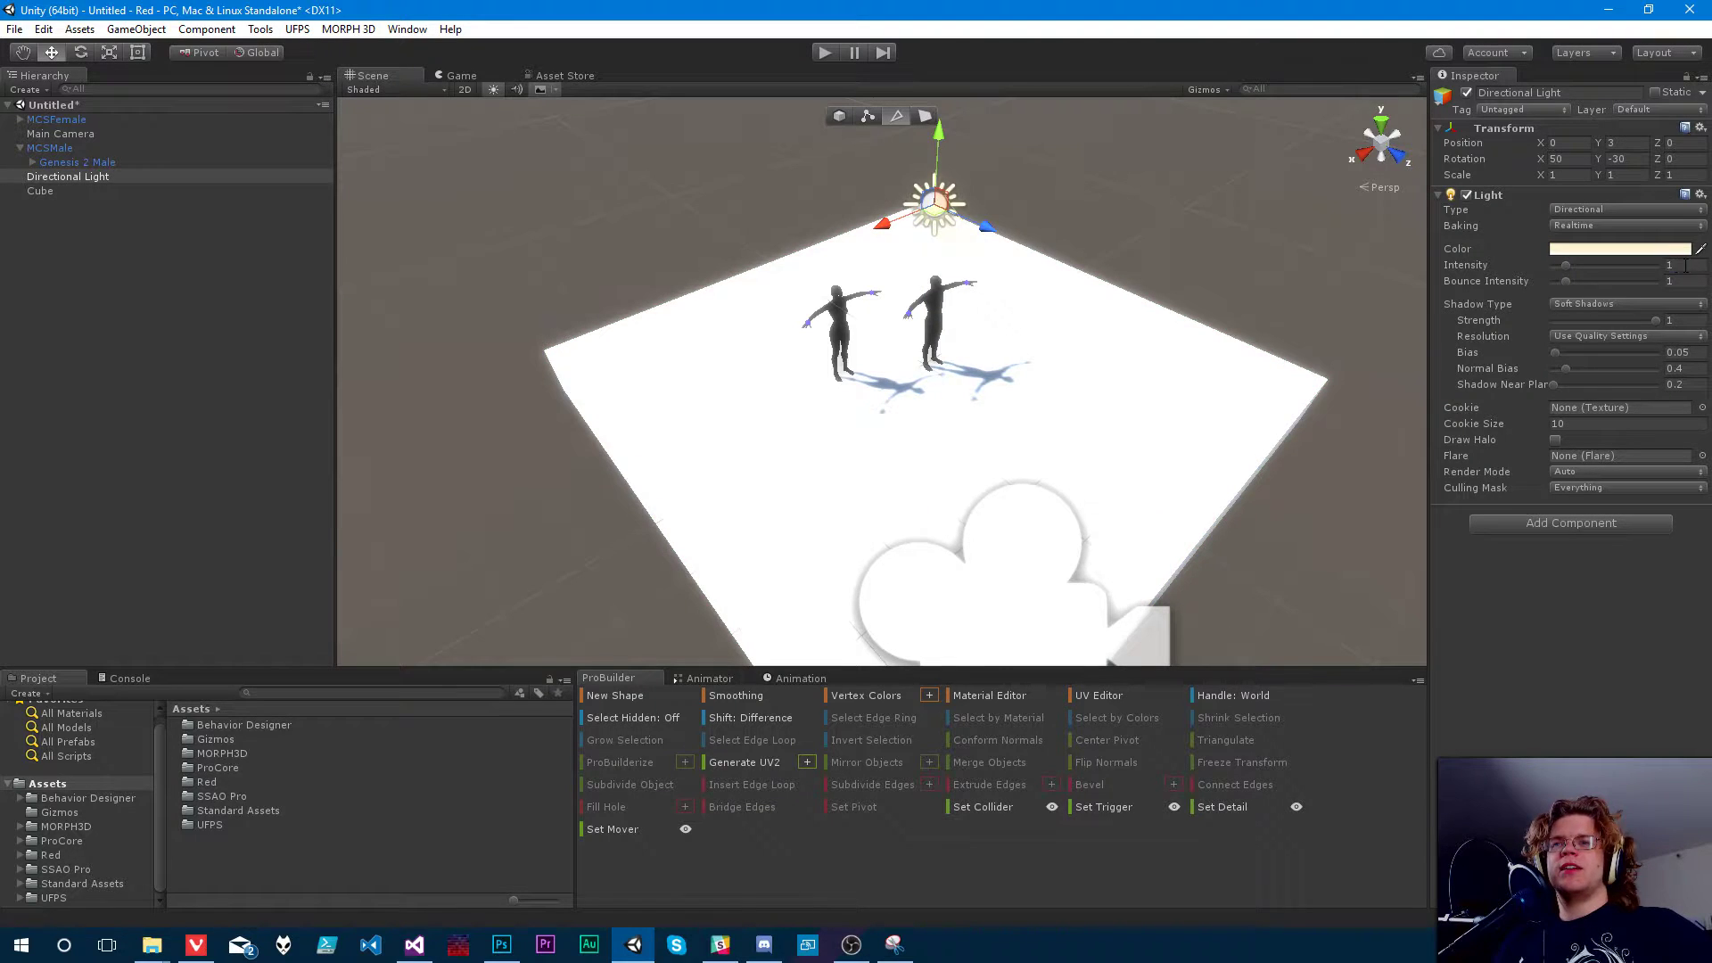
pyautogui.press('Return')
pyautogui.click(1121, 219)
pyautogui.keyDown('alt'); pyautogui.moveTo(1121, 220); pyautogui.dragTo(959, 316); pyautogui.keyUp('alt')
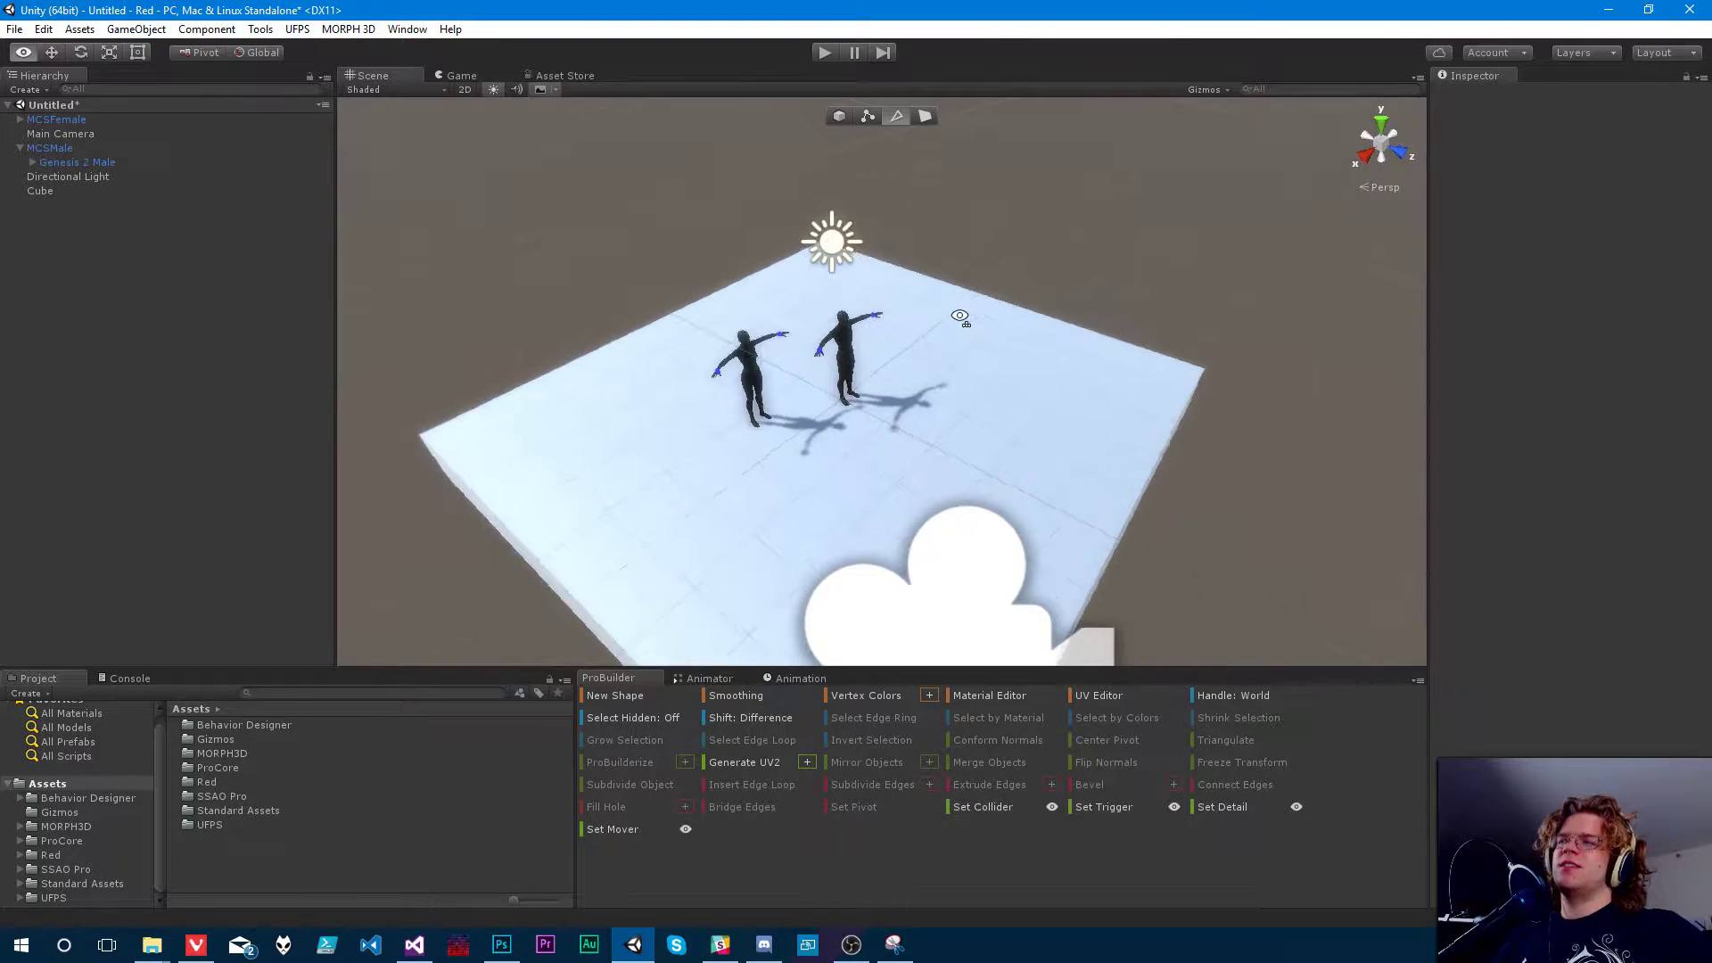
pyautogui.moveTo(960, 316); pyautogui.dragTo(789, 141, button='right')
pyautogui.press('s')
pyautogui.moveTo(782, 130); pyautogui.dragTo(918, 280, button='right')
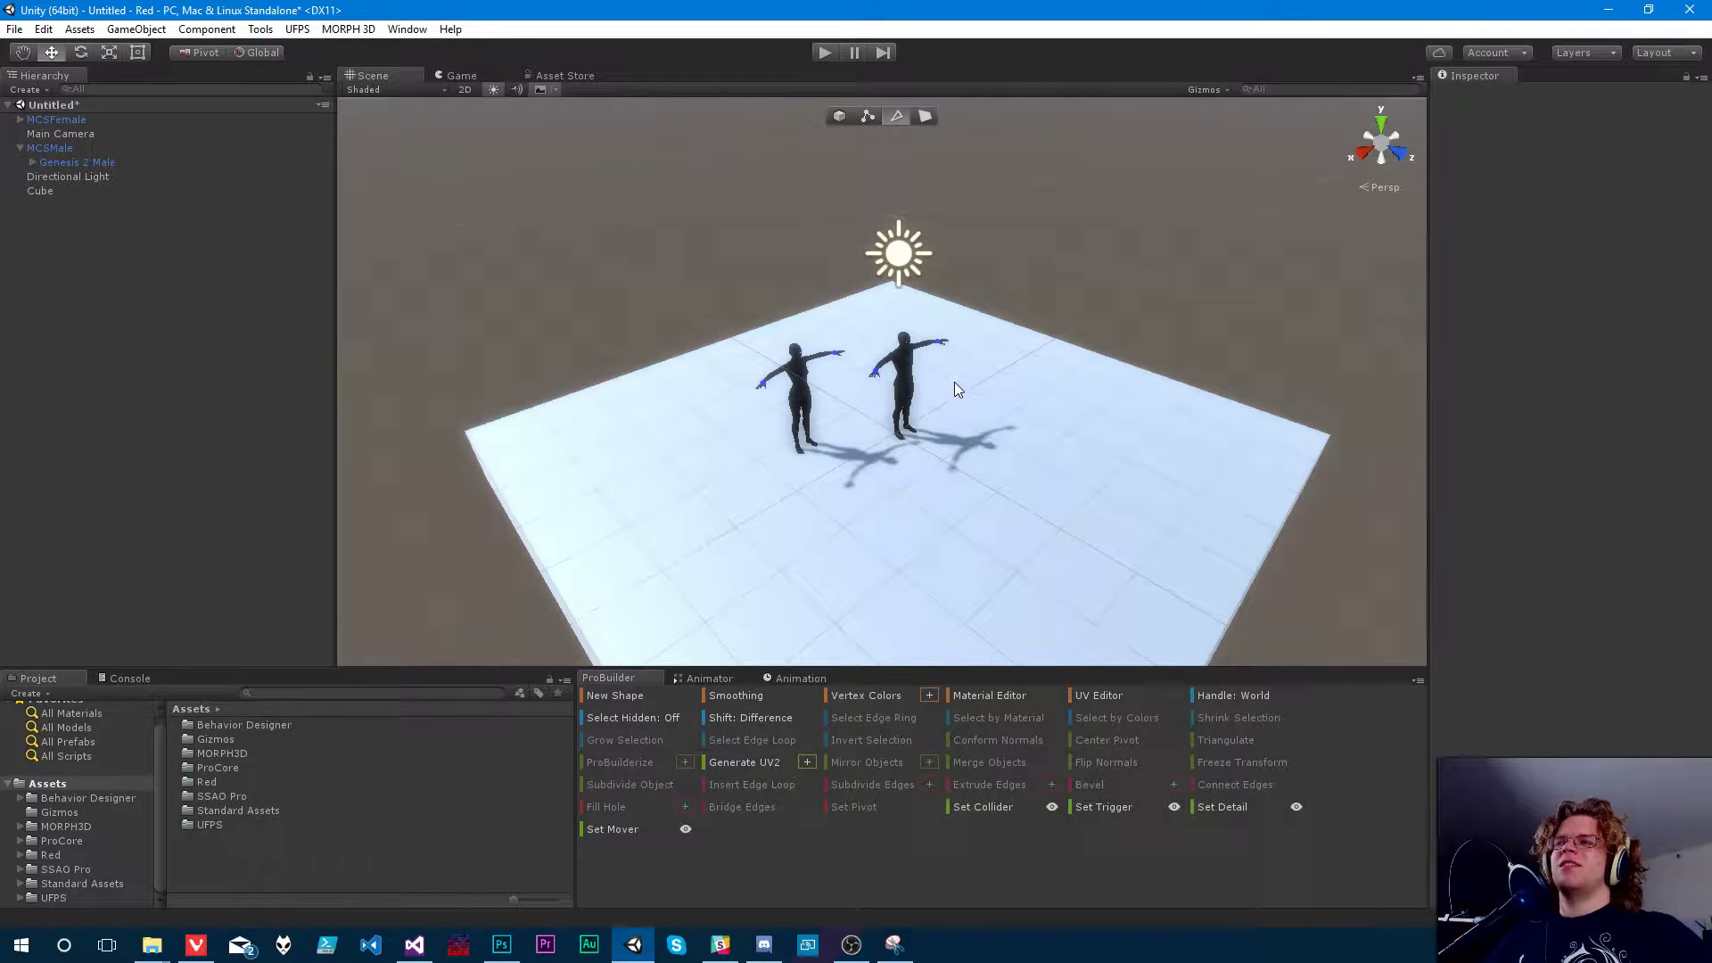
pyautogui.moveTo(955, 380); pyautogui.dragTo(966, 371, button='right')
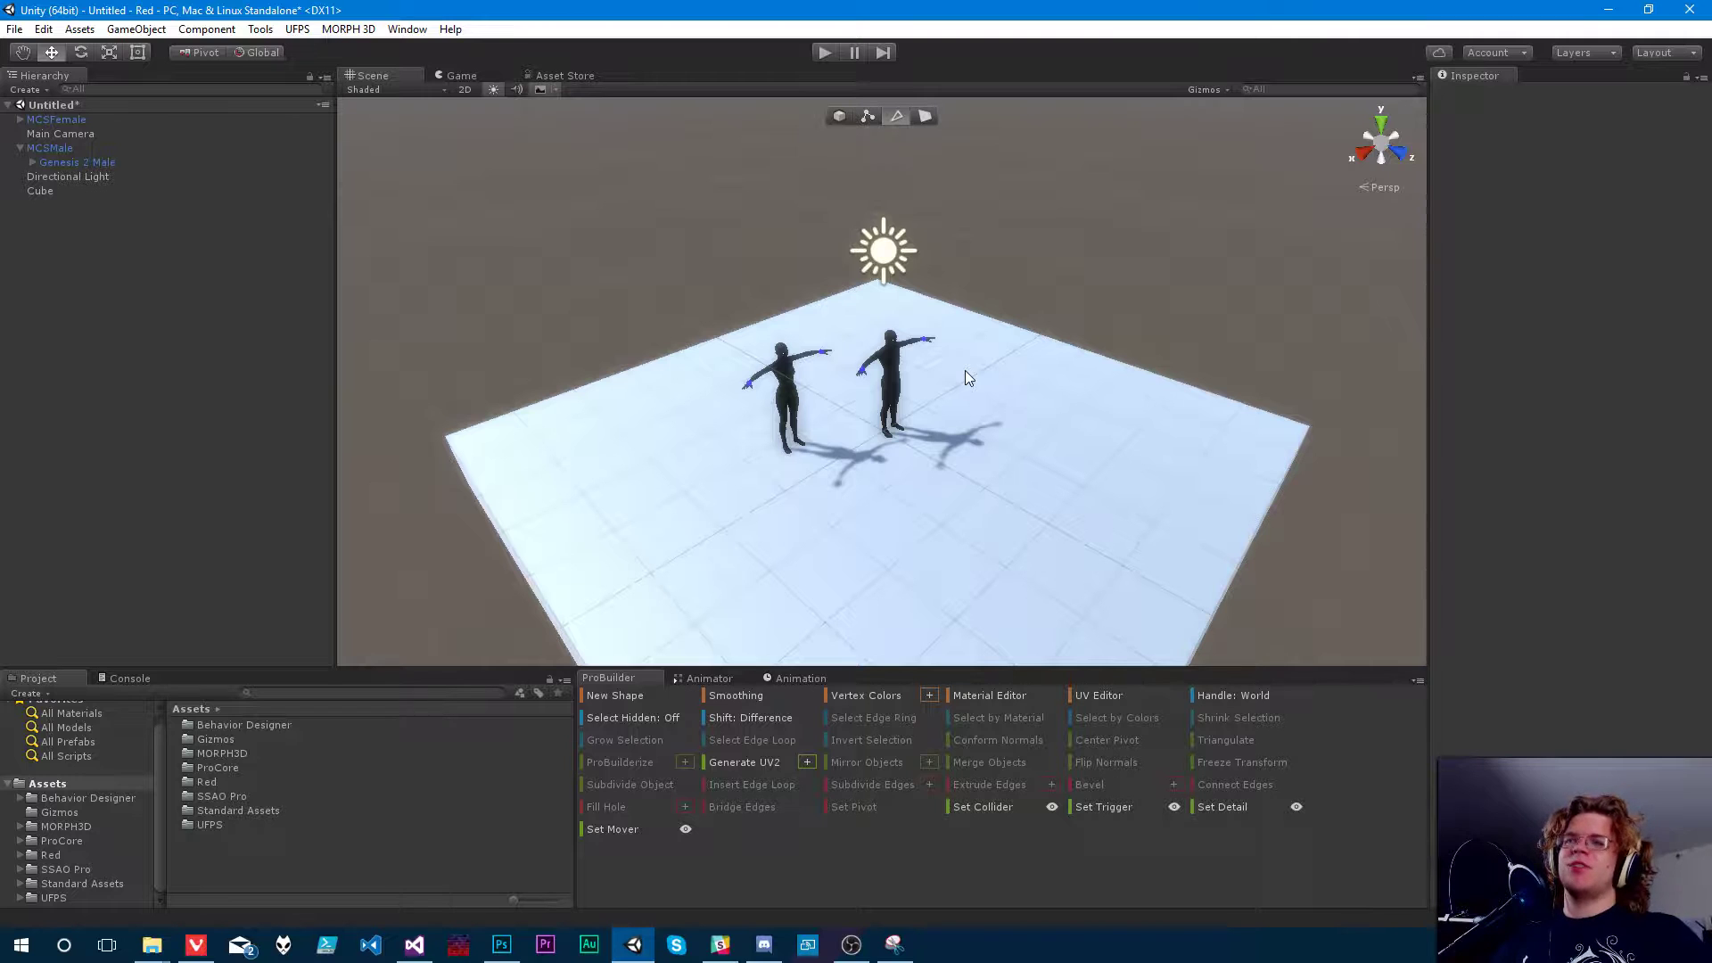
pyautogui.moveTo(965, 371); pyautogui.dragTo(927, 385, button='right')
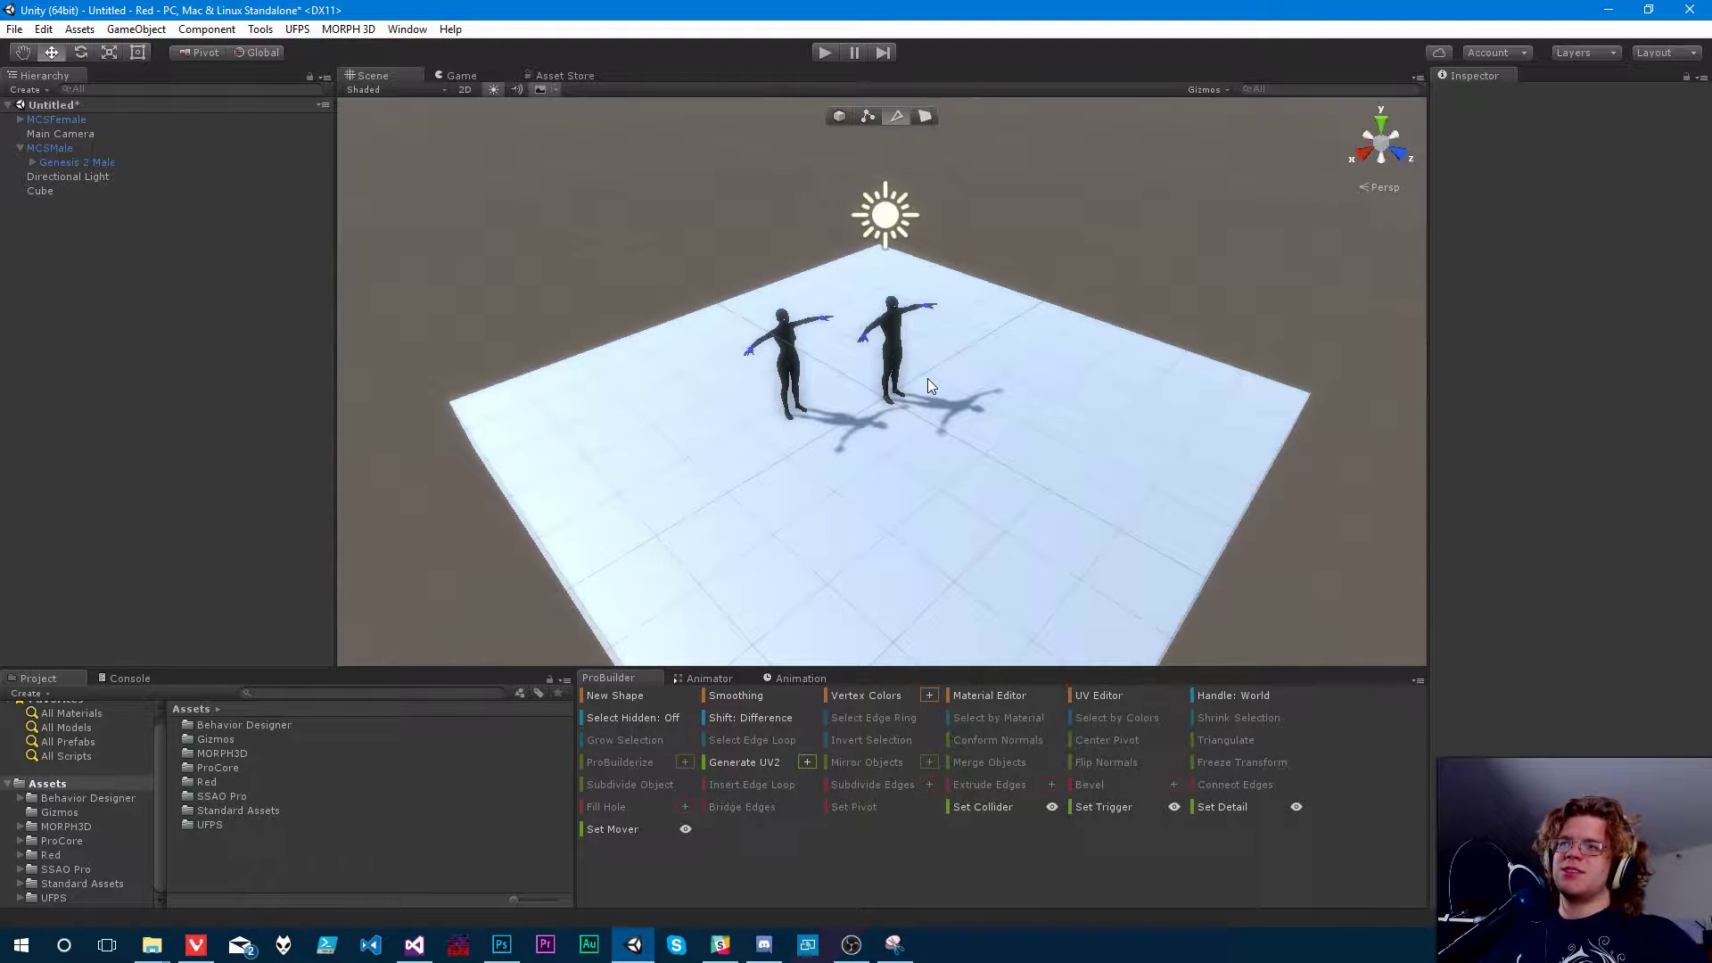
pyautogui.moveTo(892, 400); pyautogui.dragTo(892, 400, button='right')
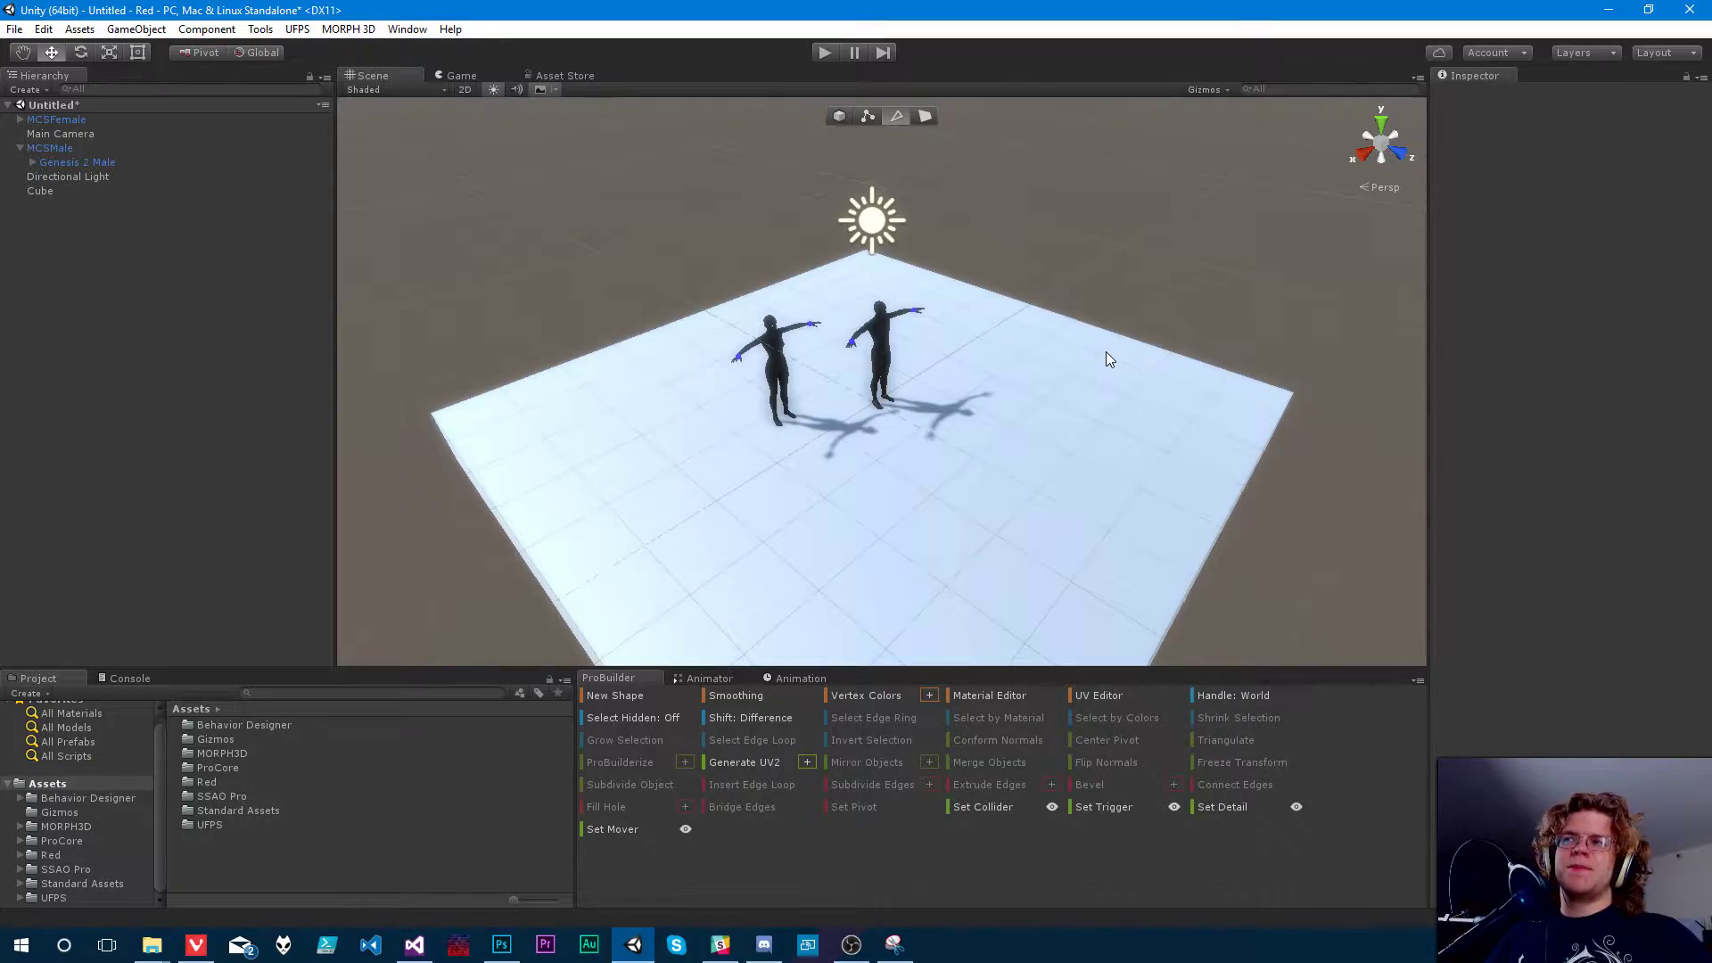
# - Try the Aquatic Alien blendshape at its maximum on the MCSMale character and inspect the head up close
pyautogui.click(891, 340)
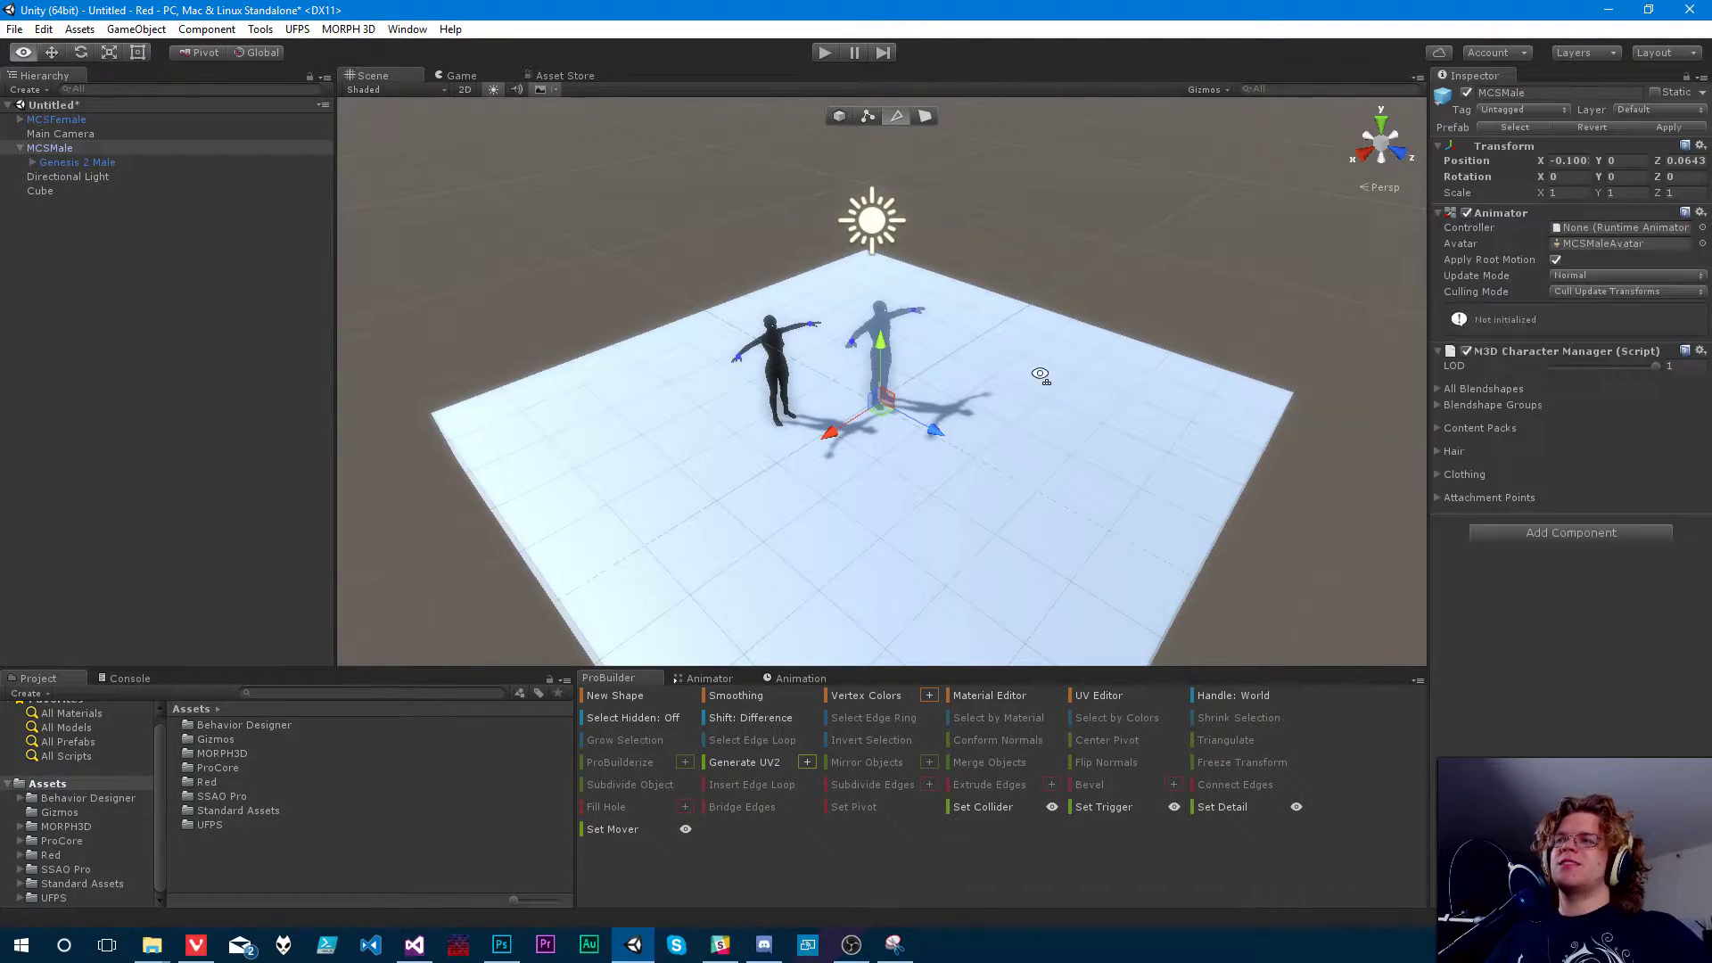
pyautogui.keyDown('alt'); pyautogui.moveTo(1040, 374); pyautogui.dragTo(975, 259); pyautogui.keyUp('alt')
pyautogui.scroll(5, 975, 259)
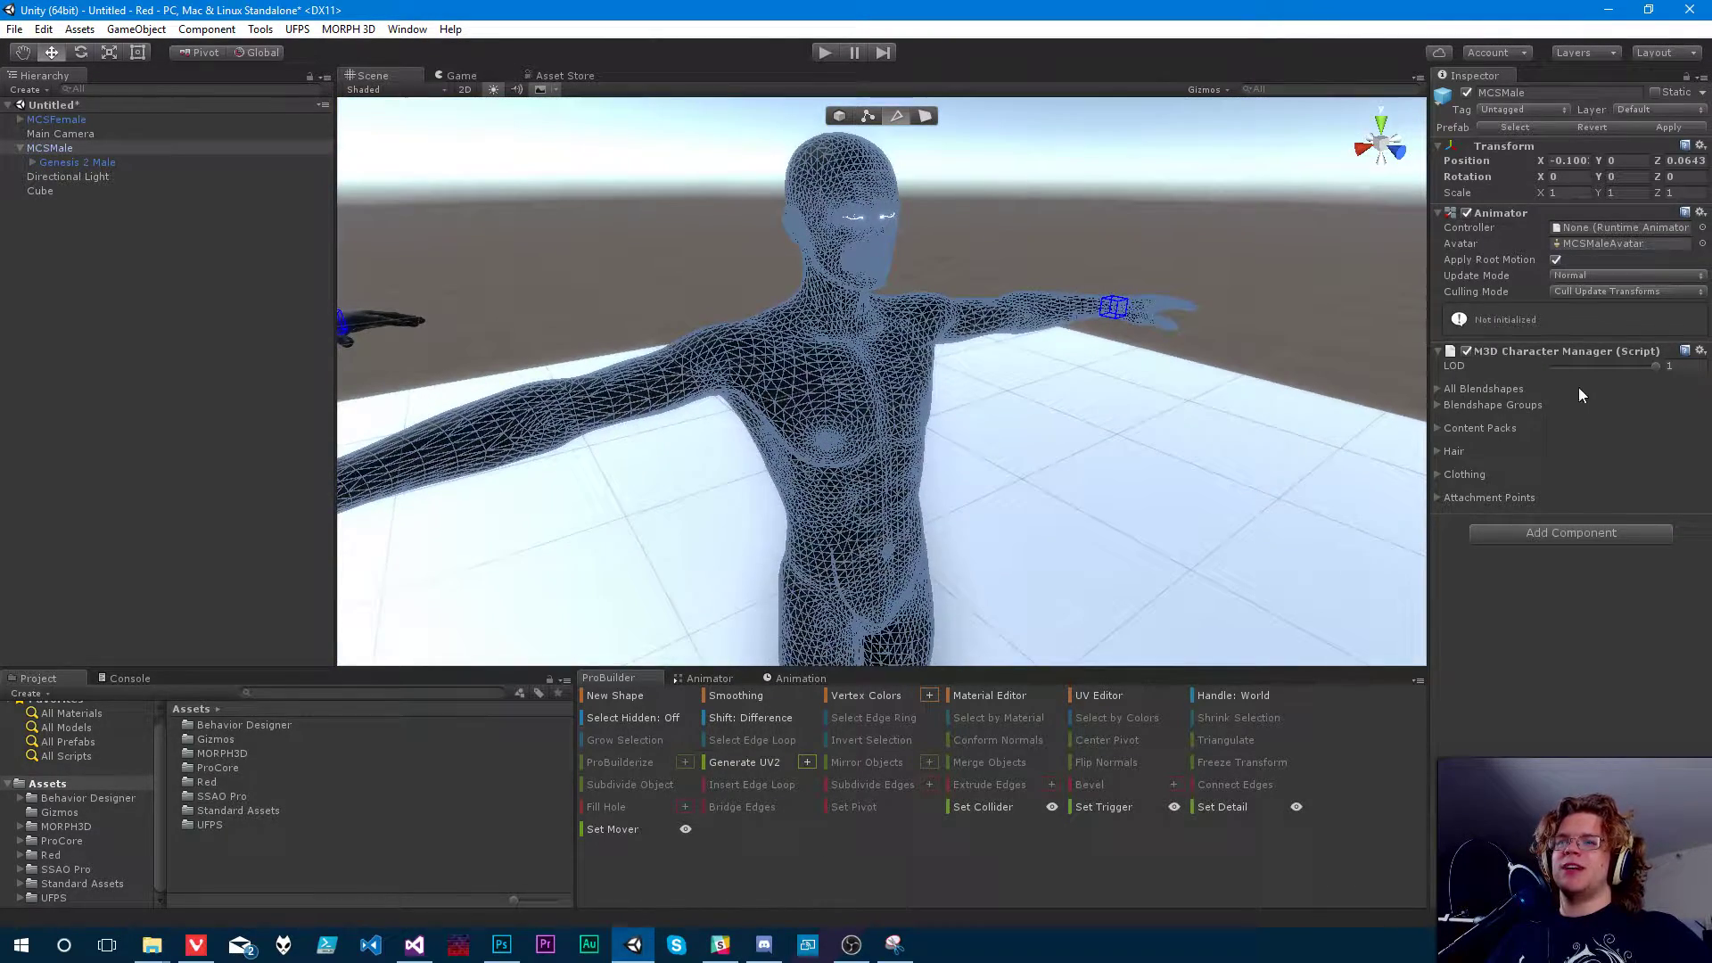
pyautogui.click(1436, 389)
pyautogui.scroll(-3, 1586, 565)
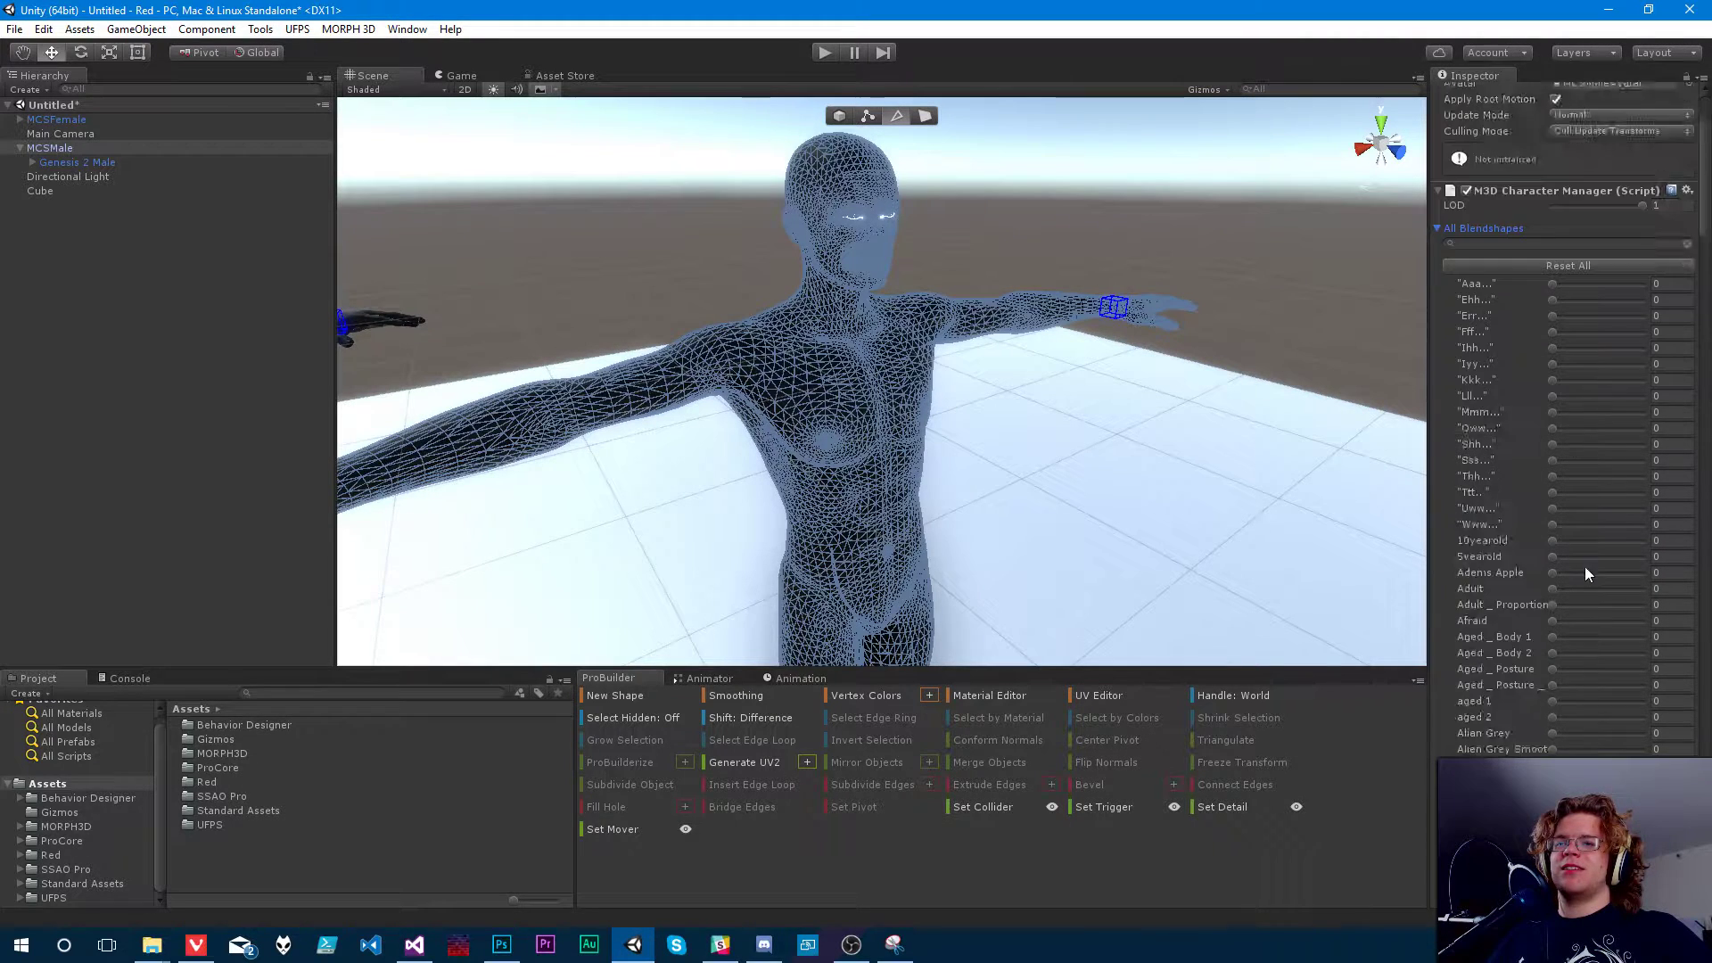
pyautogui.scroll(-3, 1580, 598)
pyautogui.click(1552, 669)
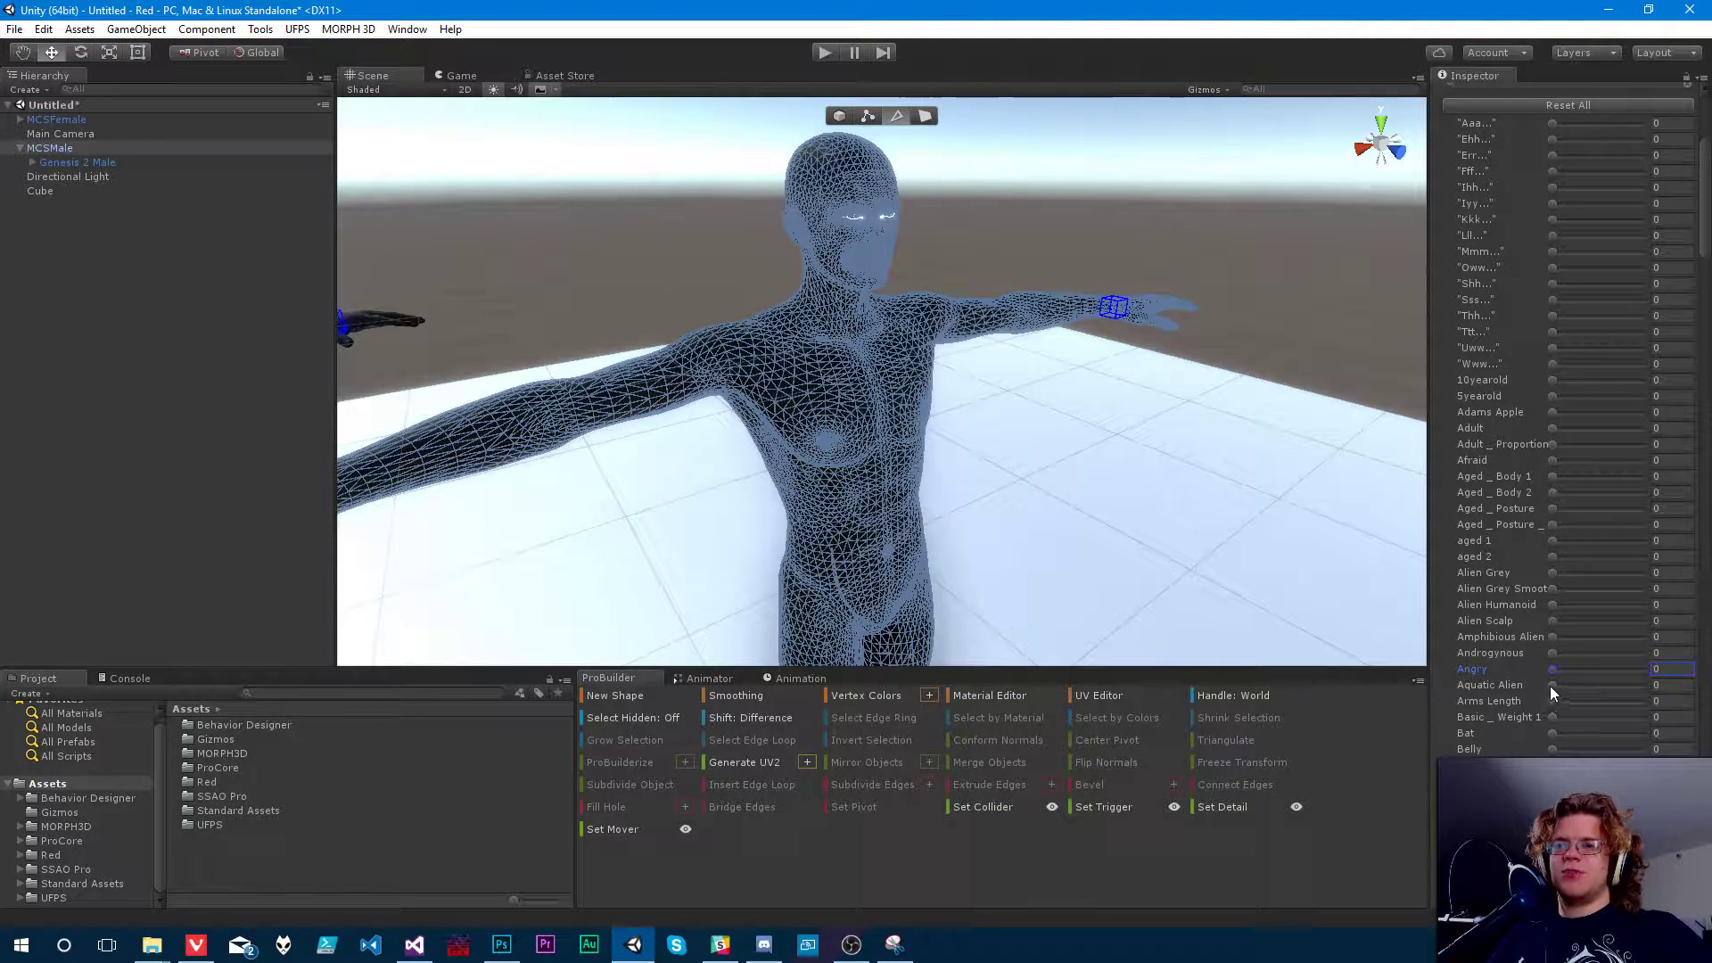
pyautogui.moveTo(1552, 684); pyautogui.dragTo(1645, 685)
pyautogui.click(1310, 257)
pyautogui.keyDown('alt'); pyautogui.moveTo(1310, 257); pyautogui.dragTo(1227, 181); pyautogui.keyUp('alt')
pyautogui.scroll(3, 1275, 223)
pyautogui.scroll(-5, 1228, 181)
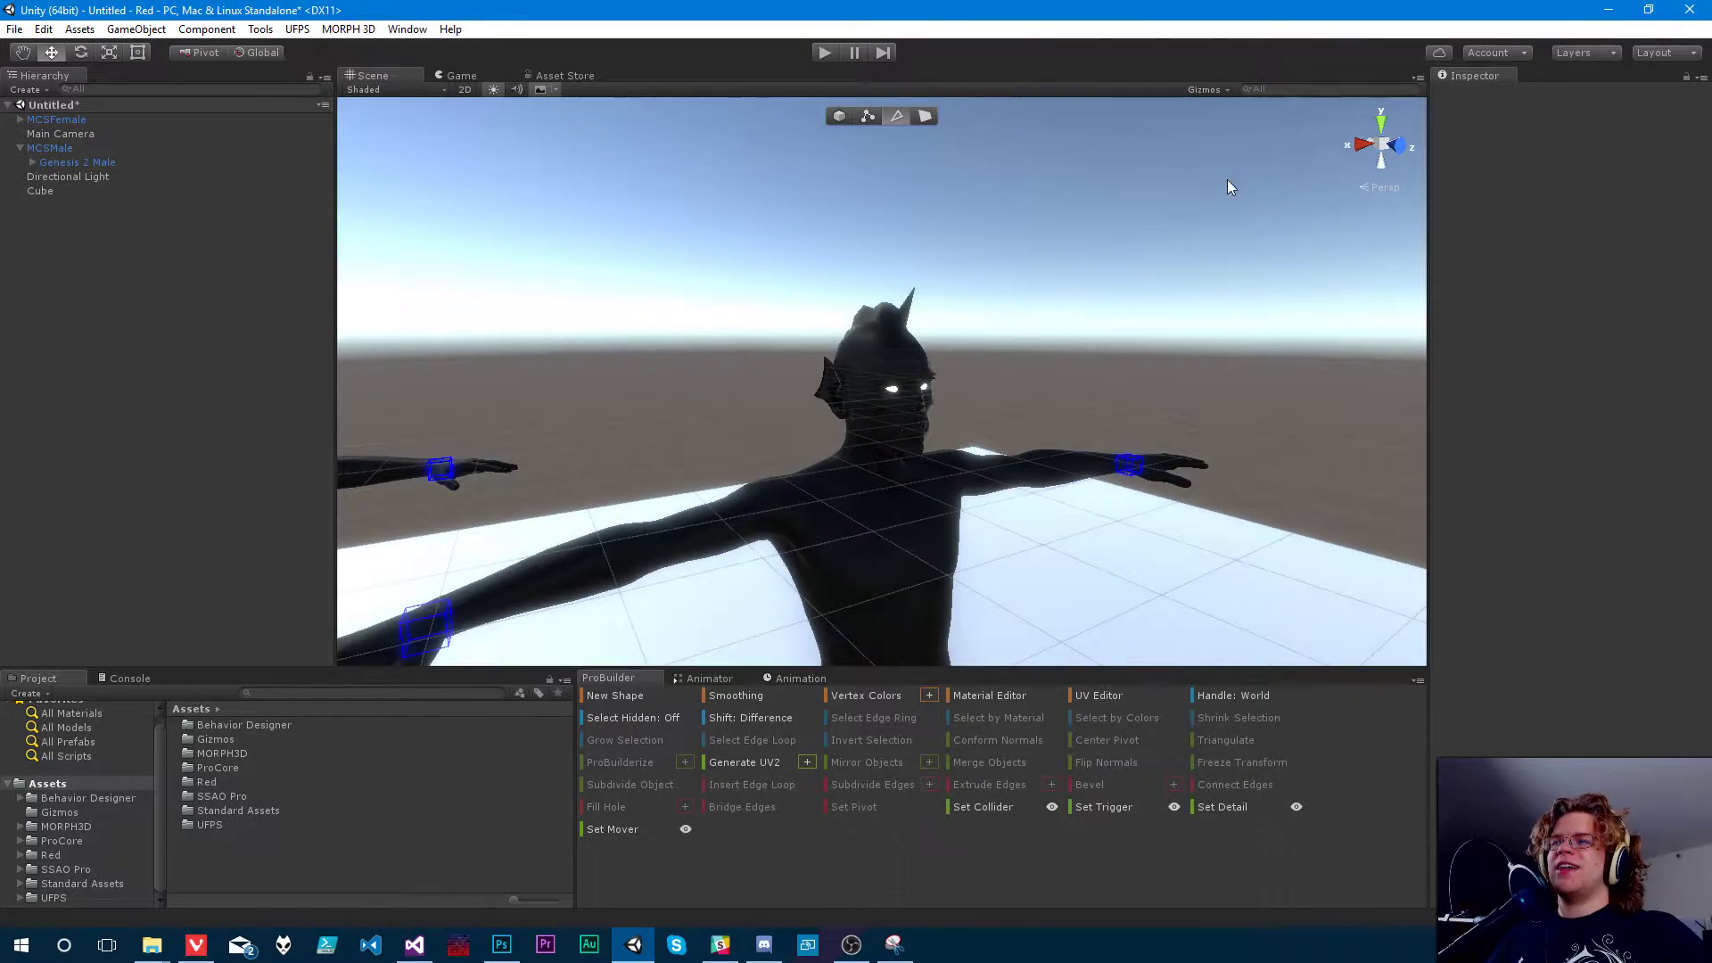
# - Reset all blendshapes on the MCSMale character and deselect it
pyautogui.click(865, 344)
pyautogui.click(1447, 393)
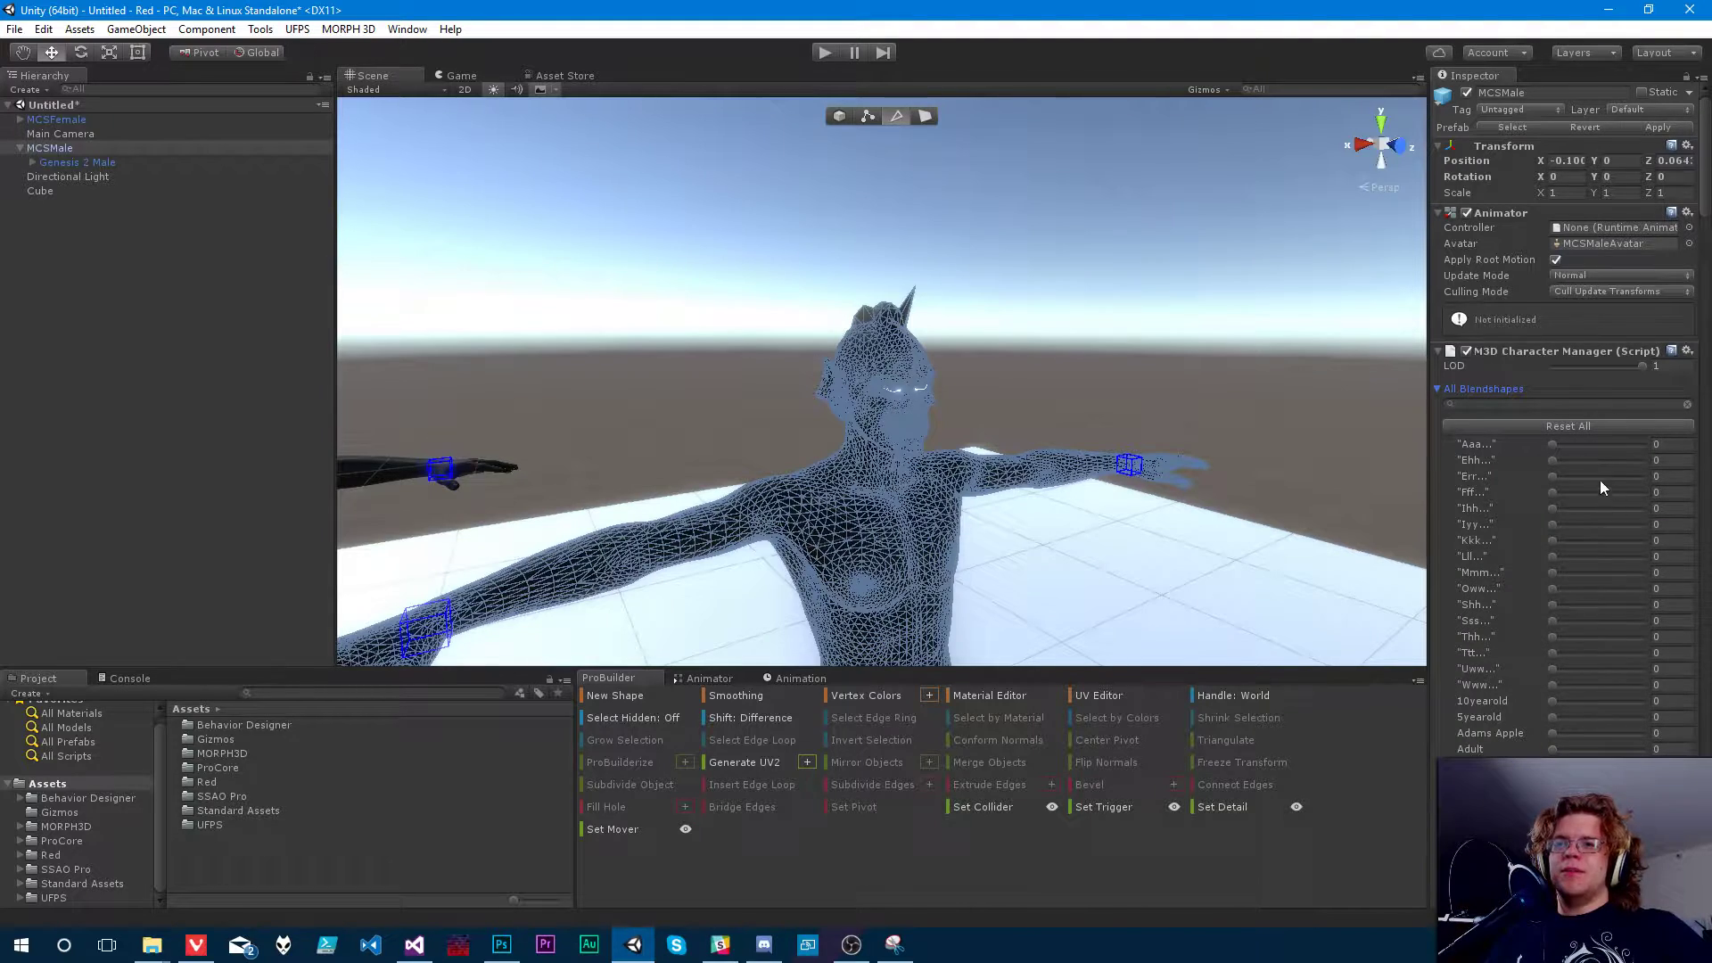
pyautogui.click(1561, 427)
pyautogui.click(1045, 335)
pyautogui.keyDown('alt'); pyautogui.moveTo(1045, 335); pyautogui.dragTo(1164, 375); pyautogui.keyUp('alt')
pyautogui.scroll(-5, 1089, 378)
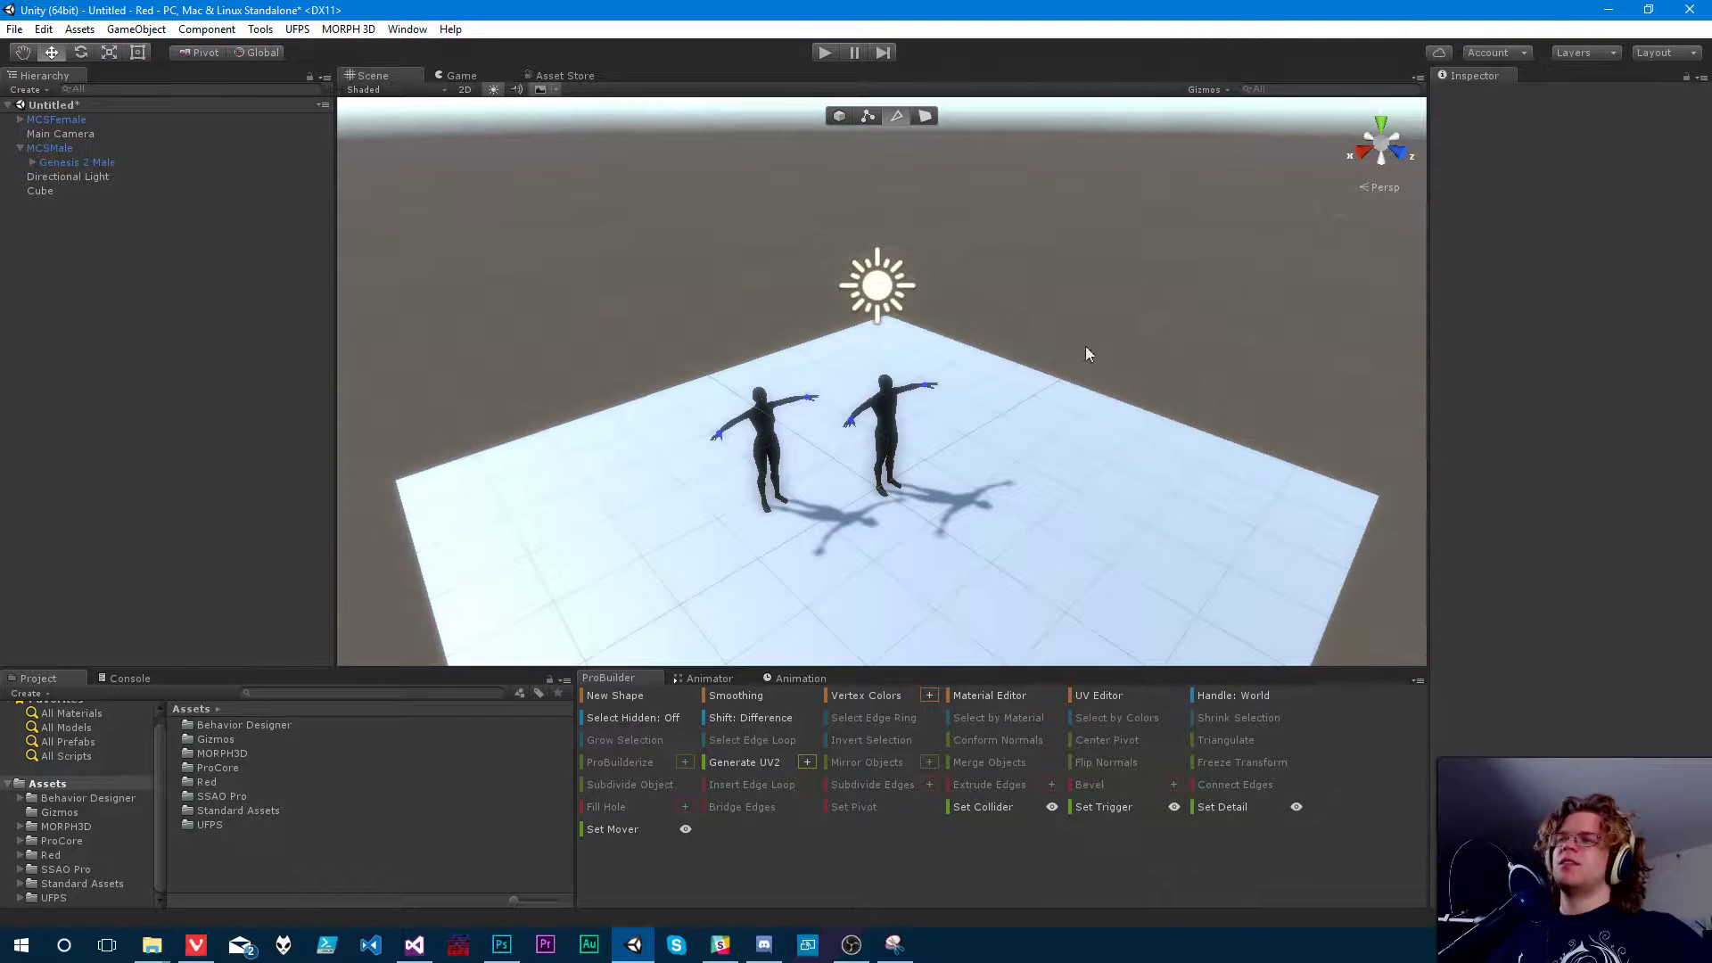
pyautogui.moveTo(1086, 354); pyautogui.dragTo(1024, 422, button='right')
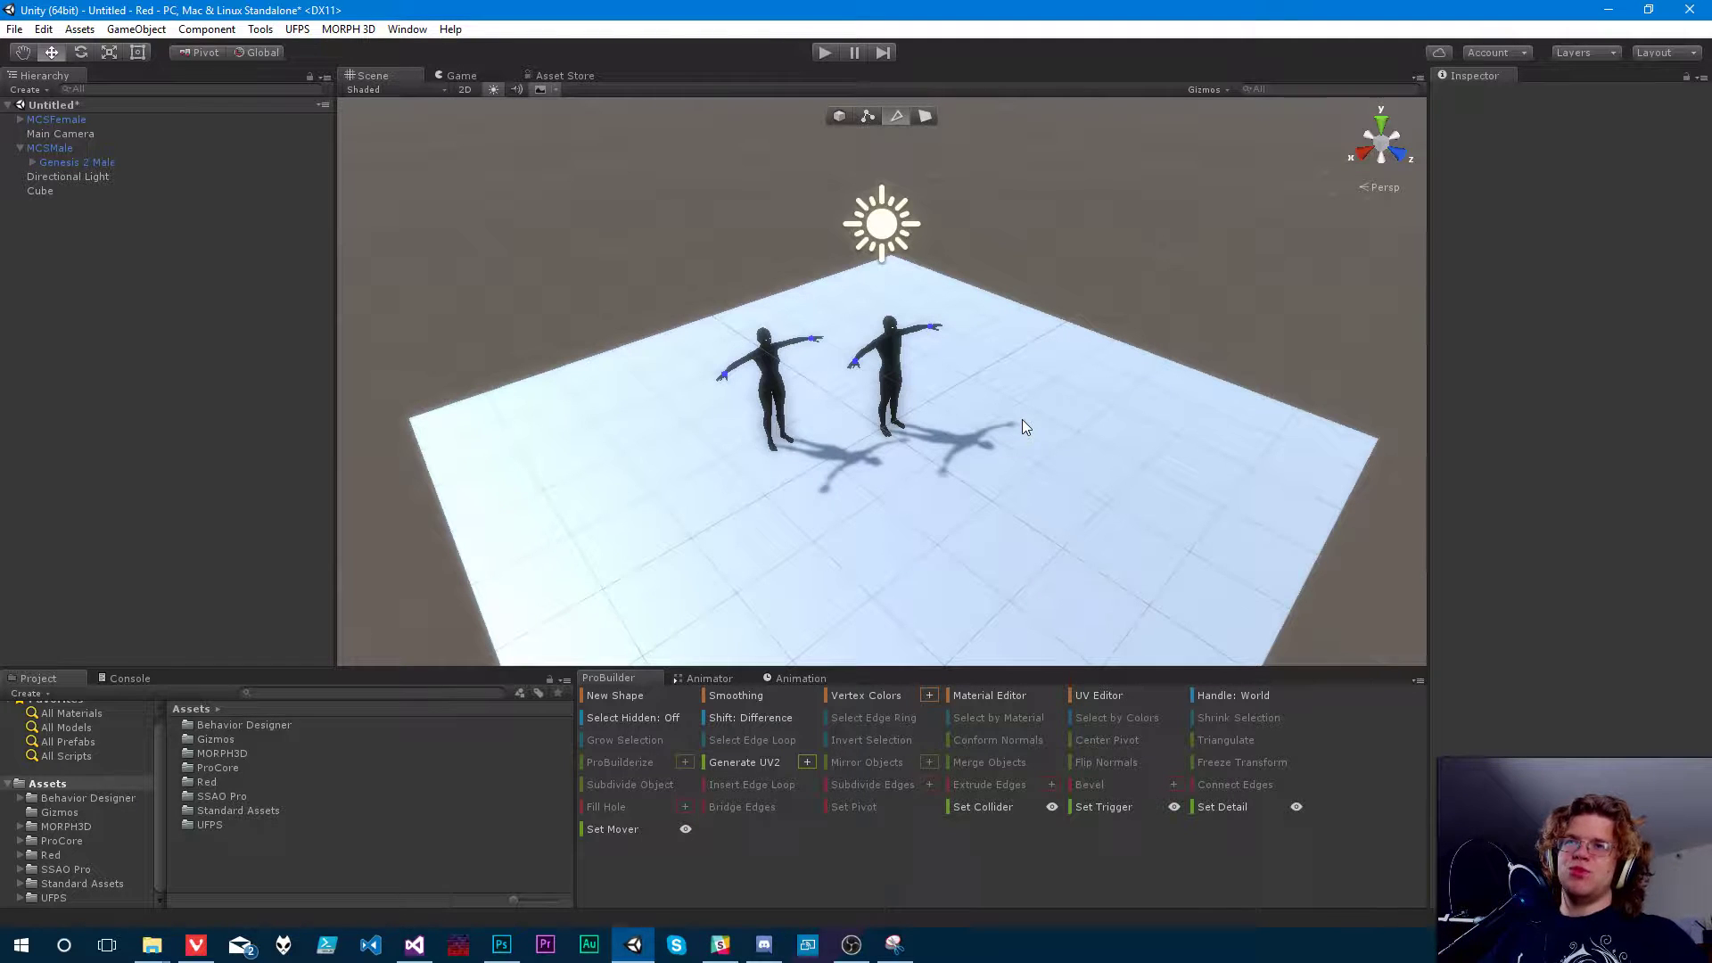
# - Create an empty game object in the scene
pyautogui.click(271, 36)
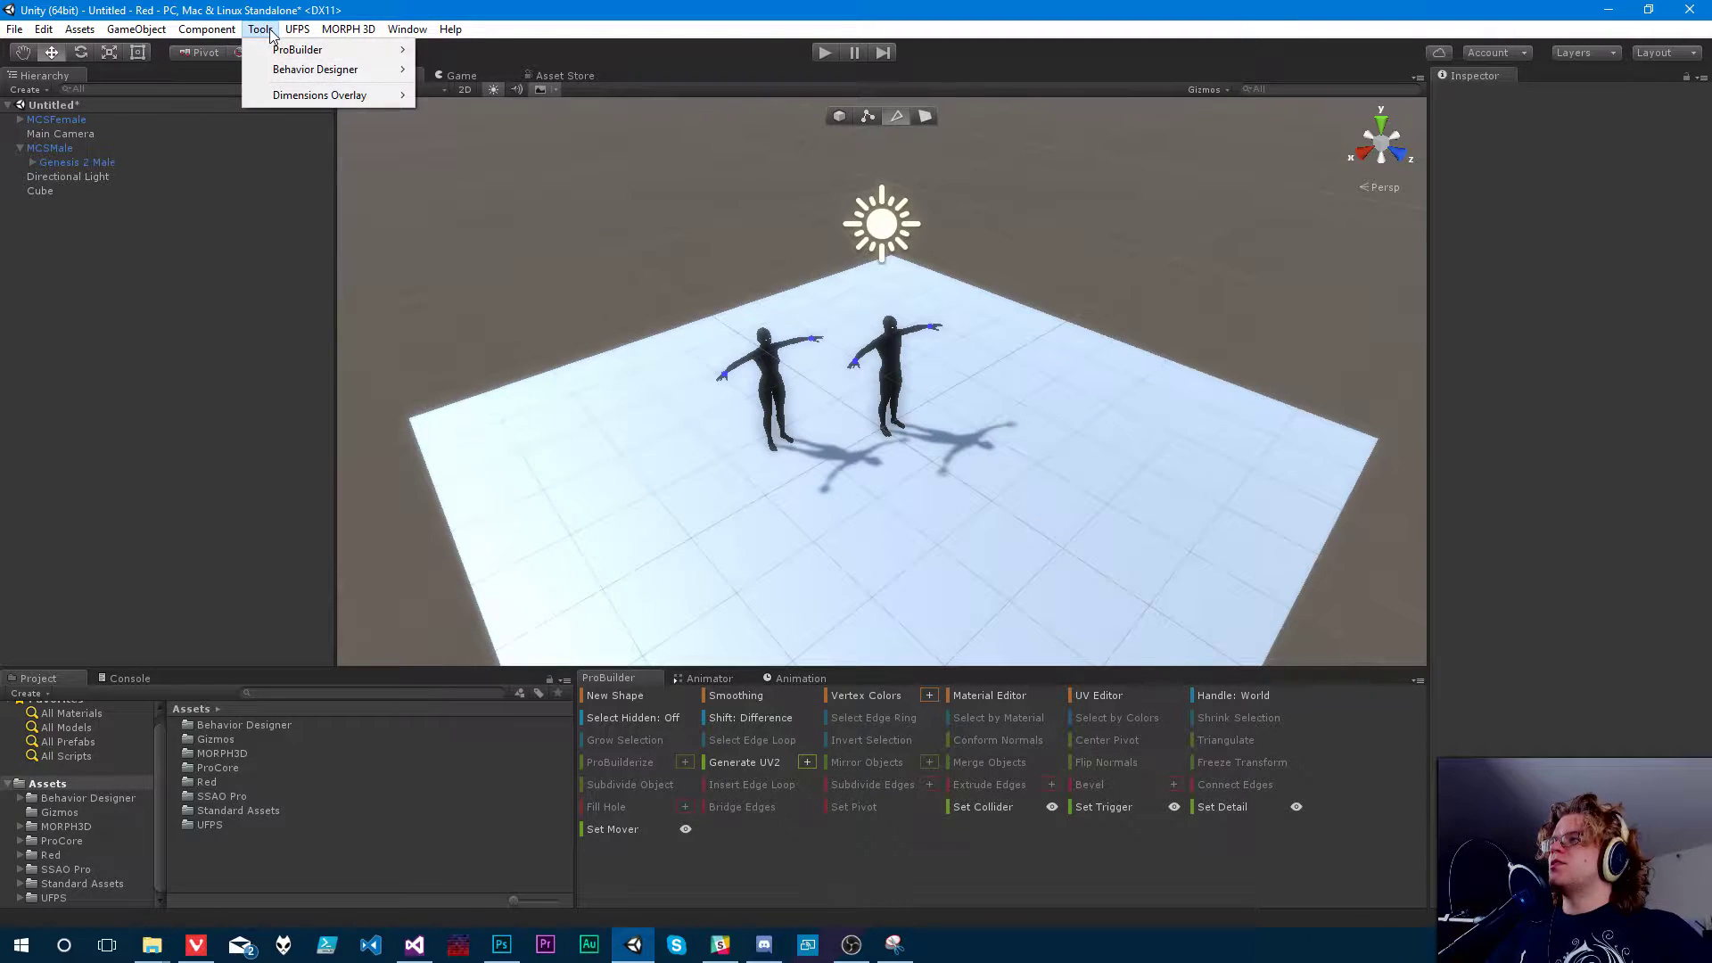
pyautogui.moveTo(239, 36)
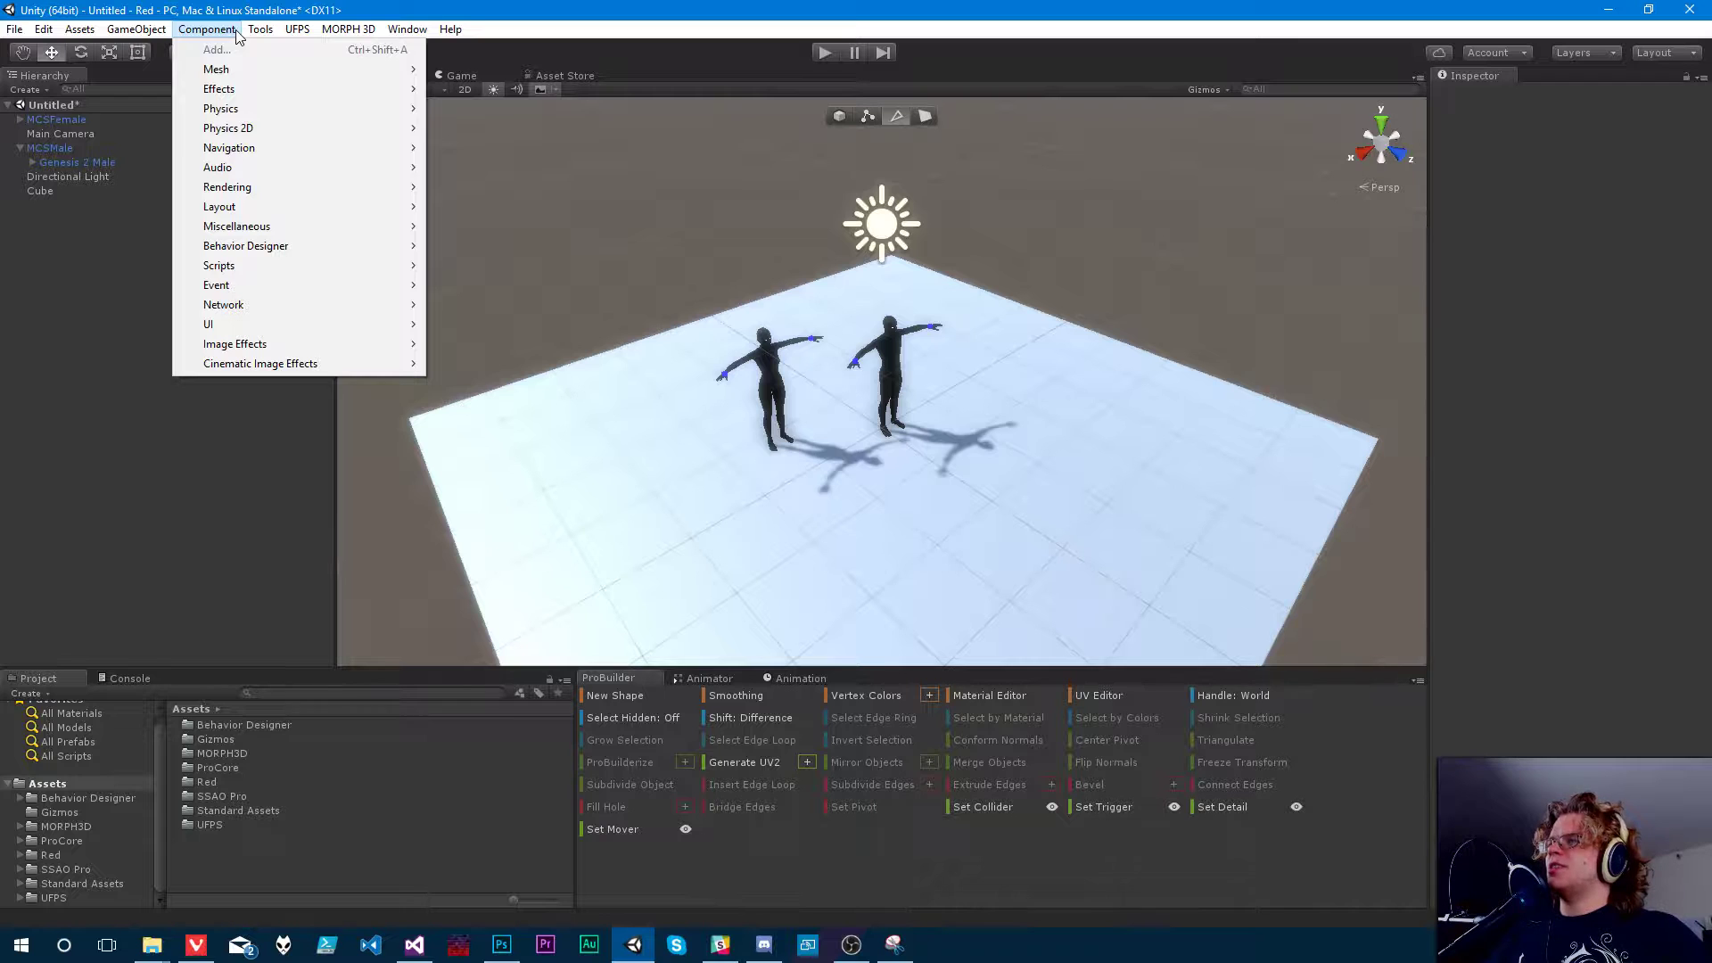
pyautogui.click(295, 8)
pyautogui.click(116, 30)
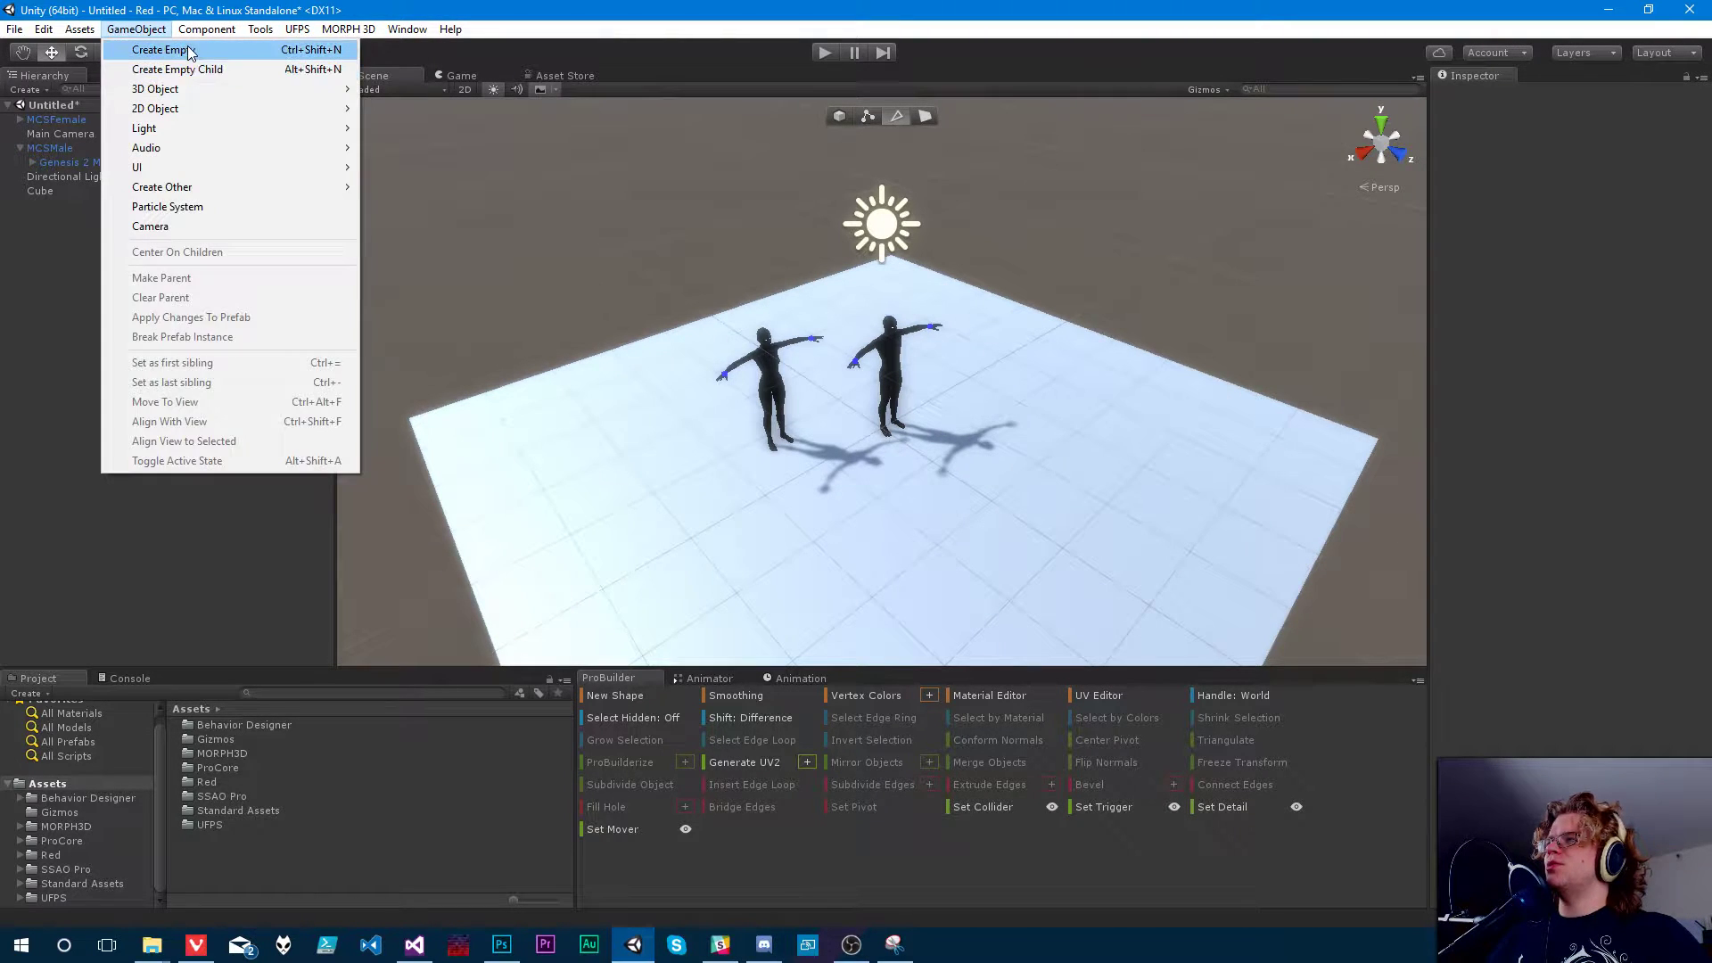
pyautogui.click(151, 50)
# - Add a Nav Mesh Agent component to the empty game object
pyautogui.click(207, 29)
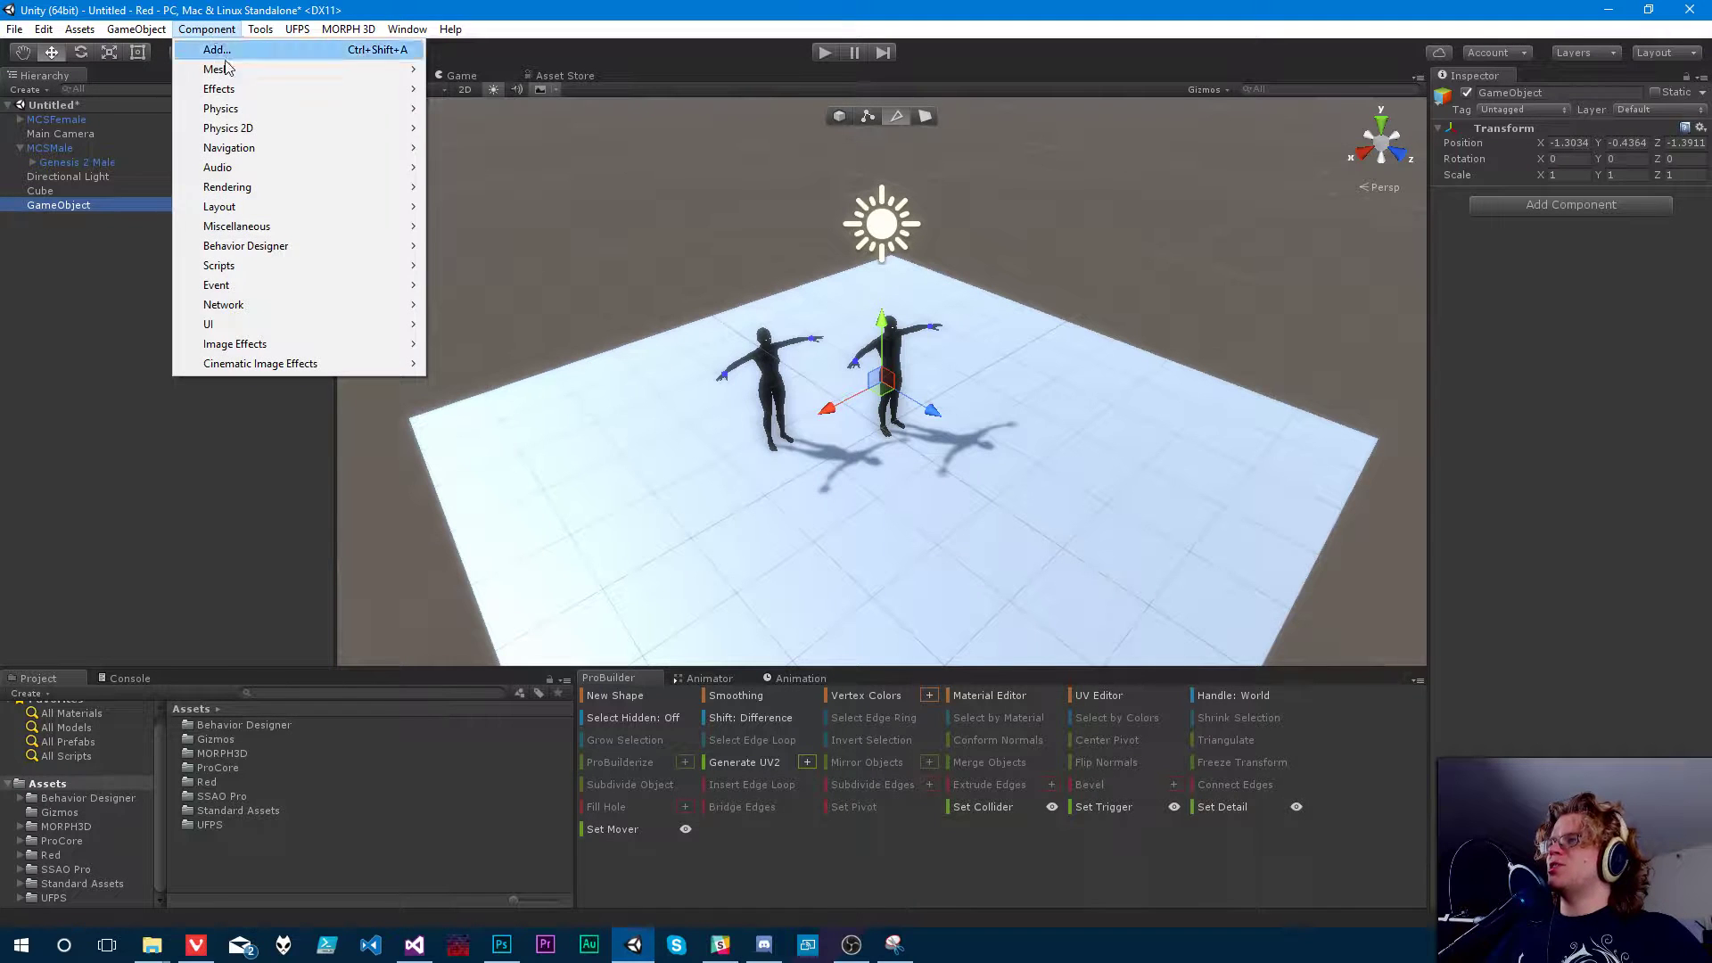
pyautogui.moveTo(255, 154)
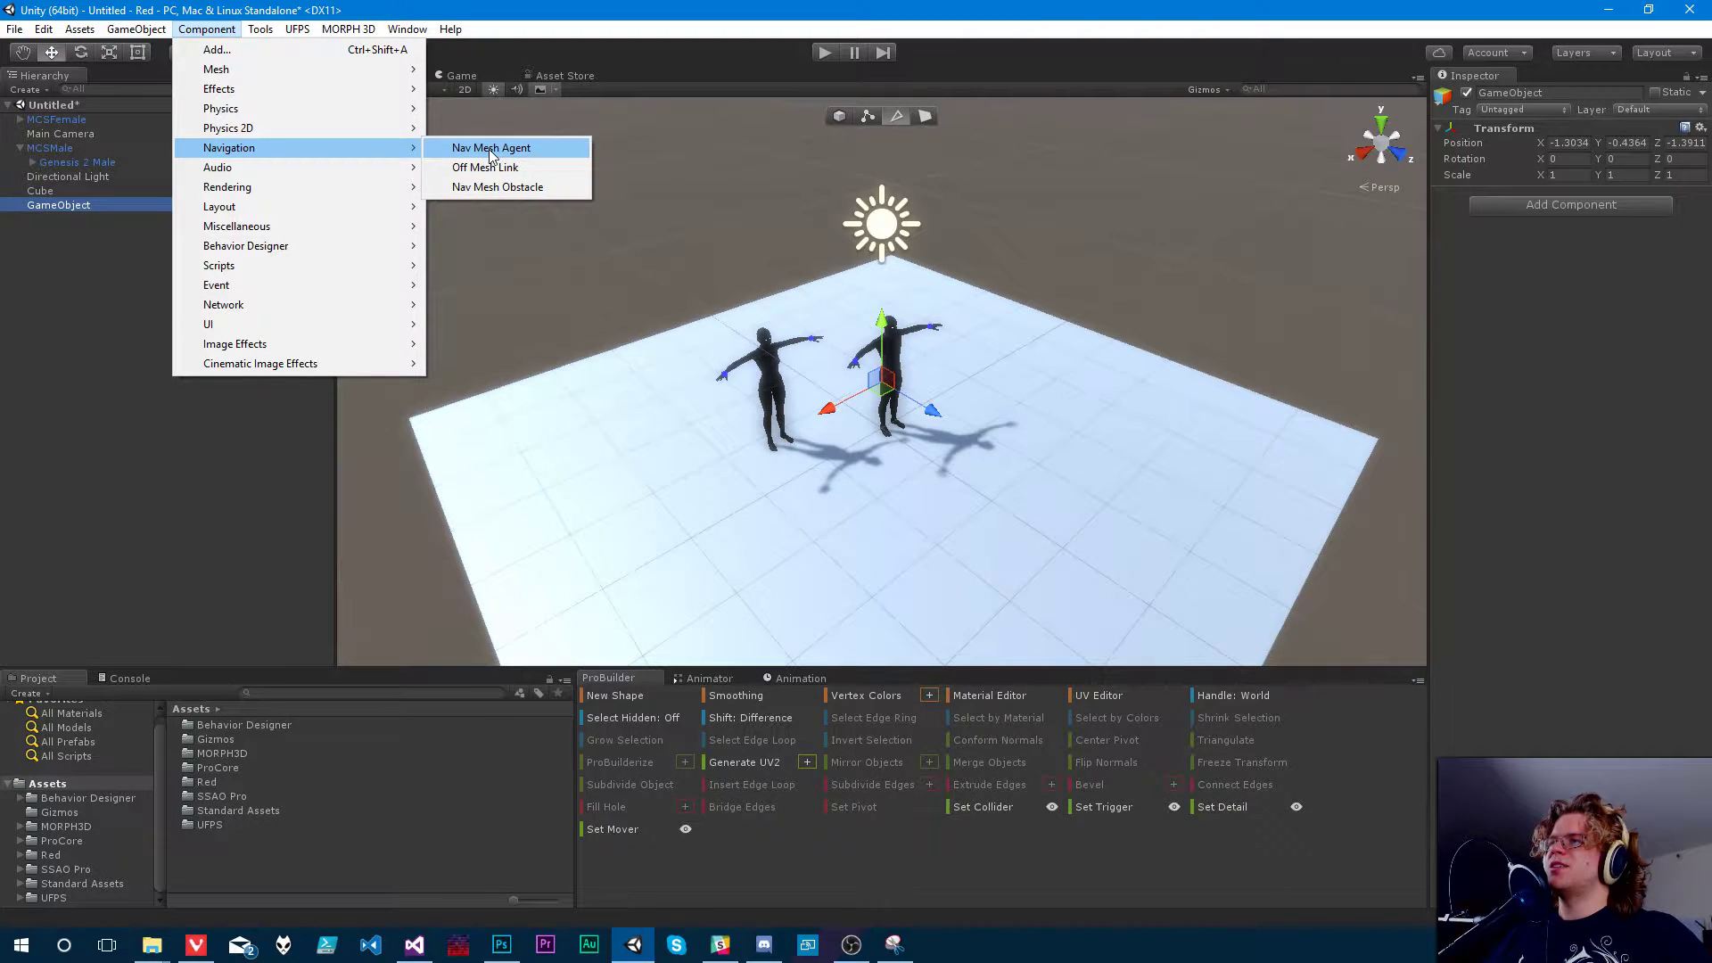
pyautogui.click(489, 148)
# - Inspect the agent's outline around the male character and remove the Nav Mesh Agent component from the empty game object
pyautogui.keyDown('alt'); pyautogui.moveTo(985, 327); pyautogui.dragTo(1004, 319); pyautogui.keyUp('alt')
pyautogui.scroll(10, 1005, 295)
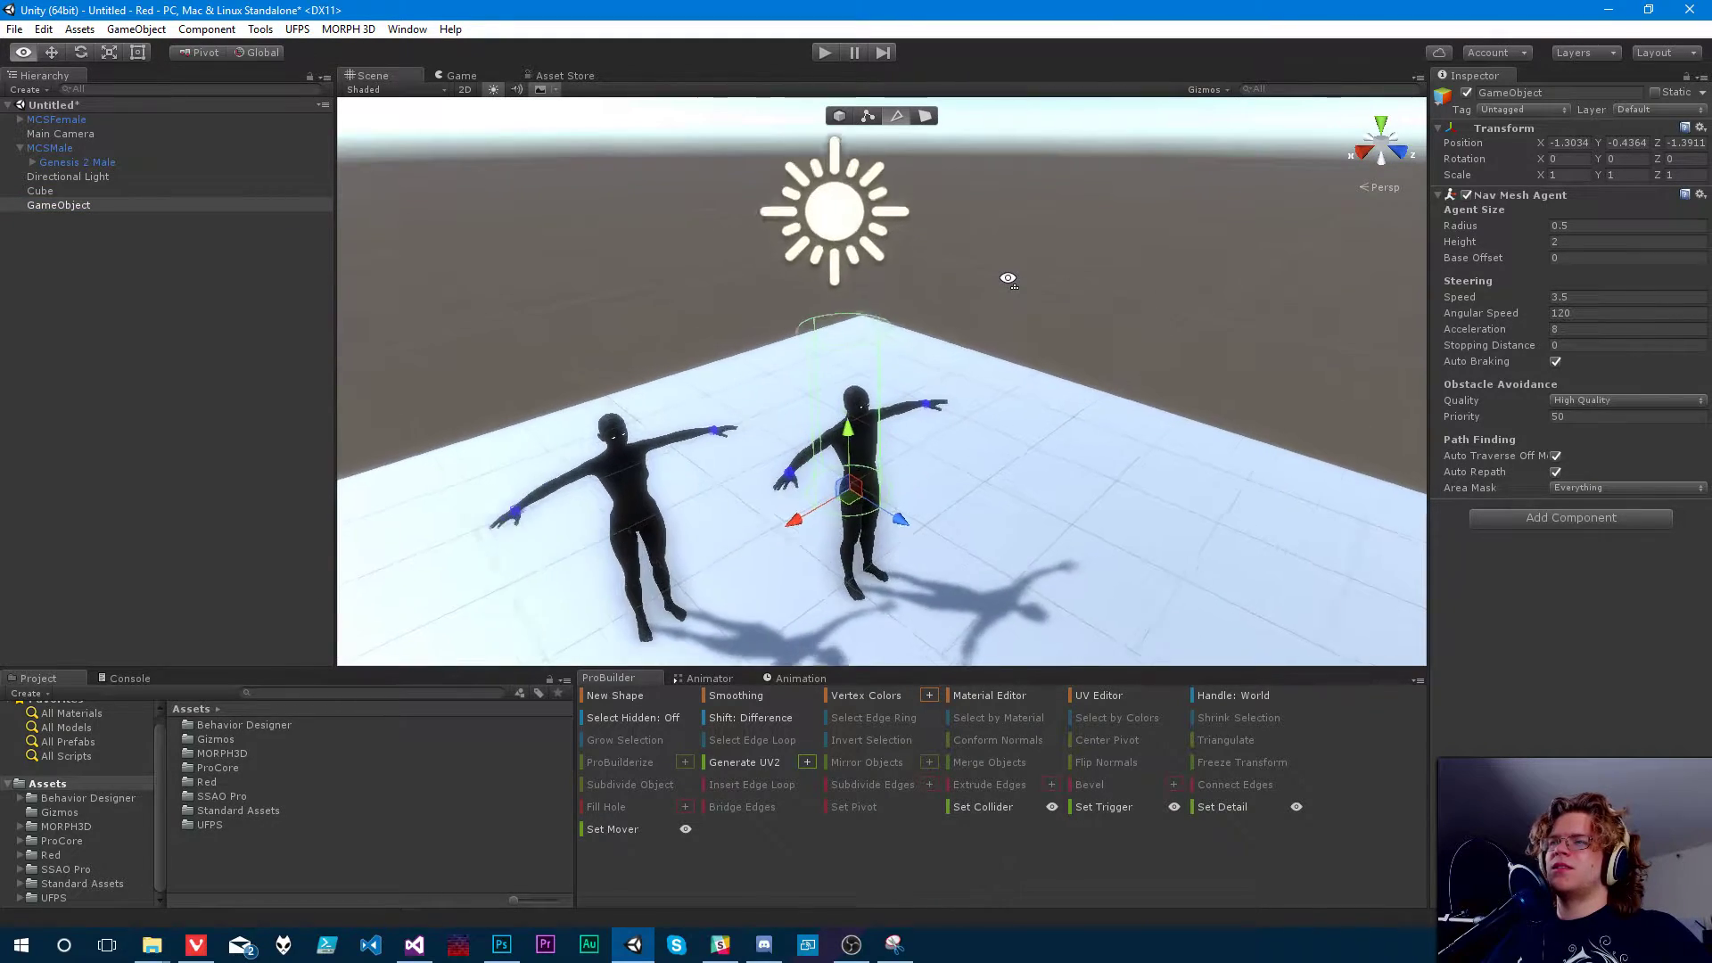
pyautogui.scroll(-10, 989, 283)
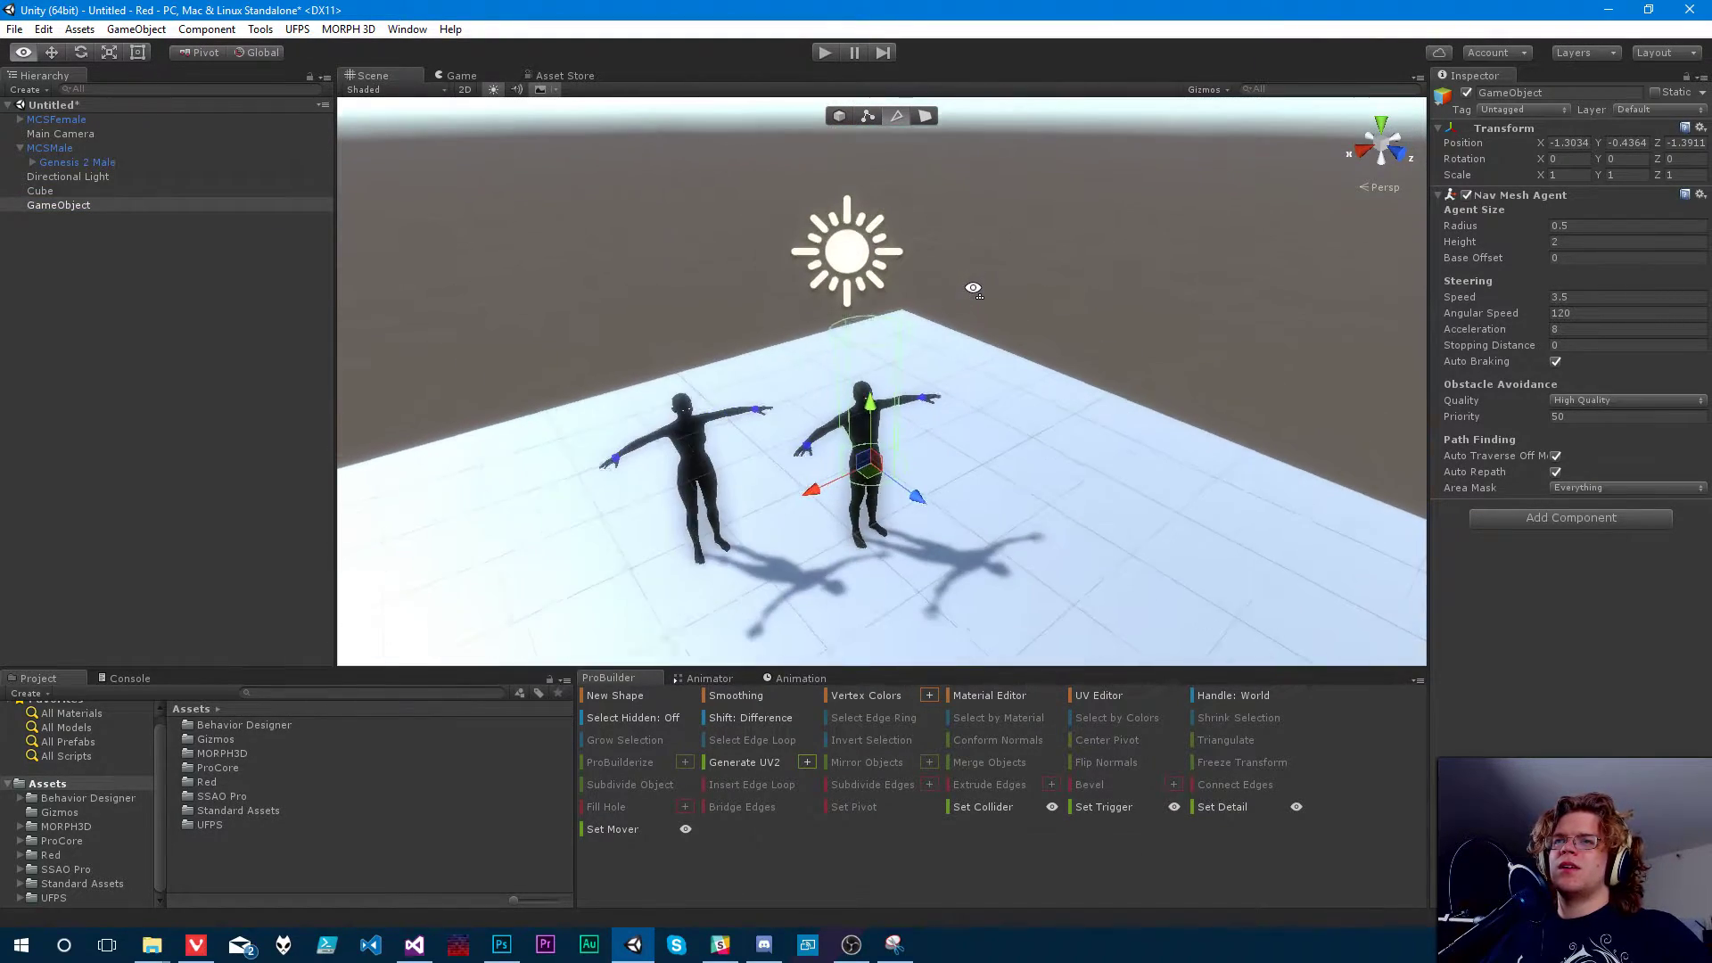
pyautogui.keyDown('alt'); pyautogui.moveTo(988, 283); pyautogui.dragTo(994, 268); pyautogui.keyUp('alt')
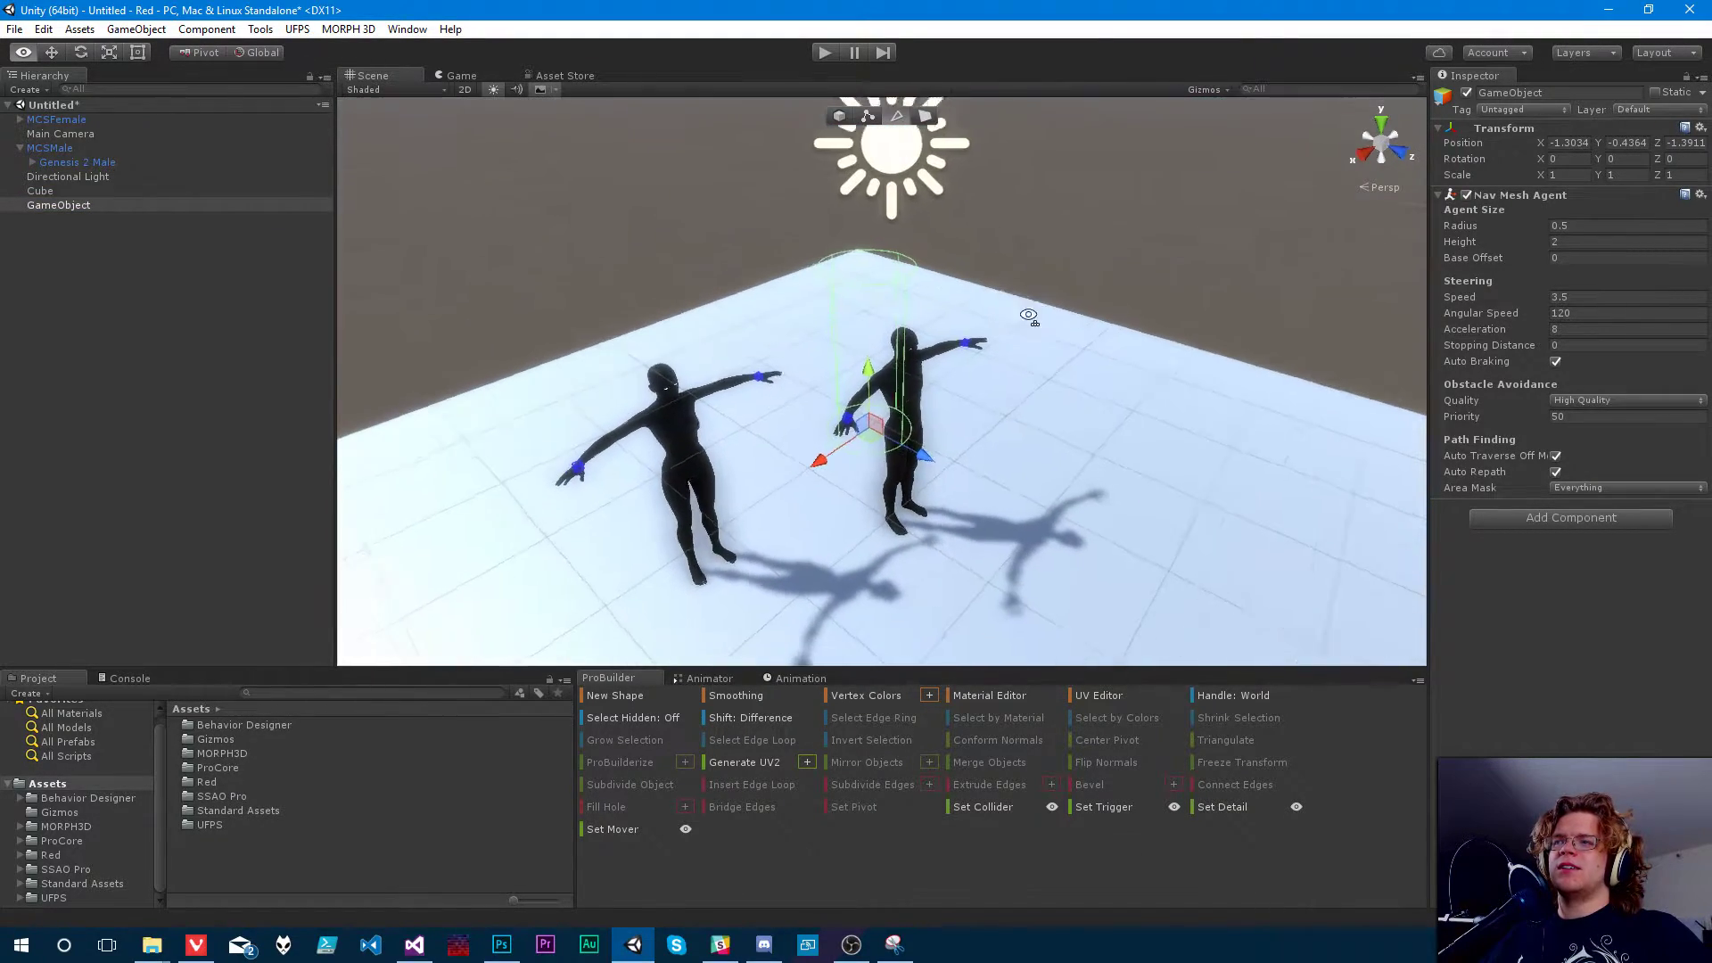
pyautogui.rightClick(1523, 195)
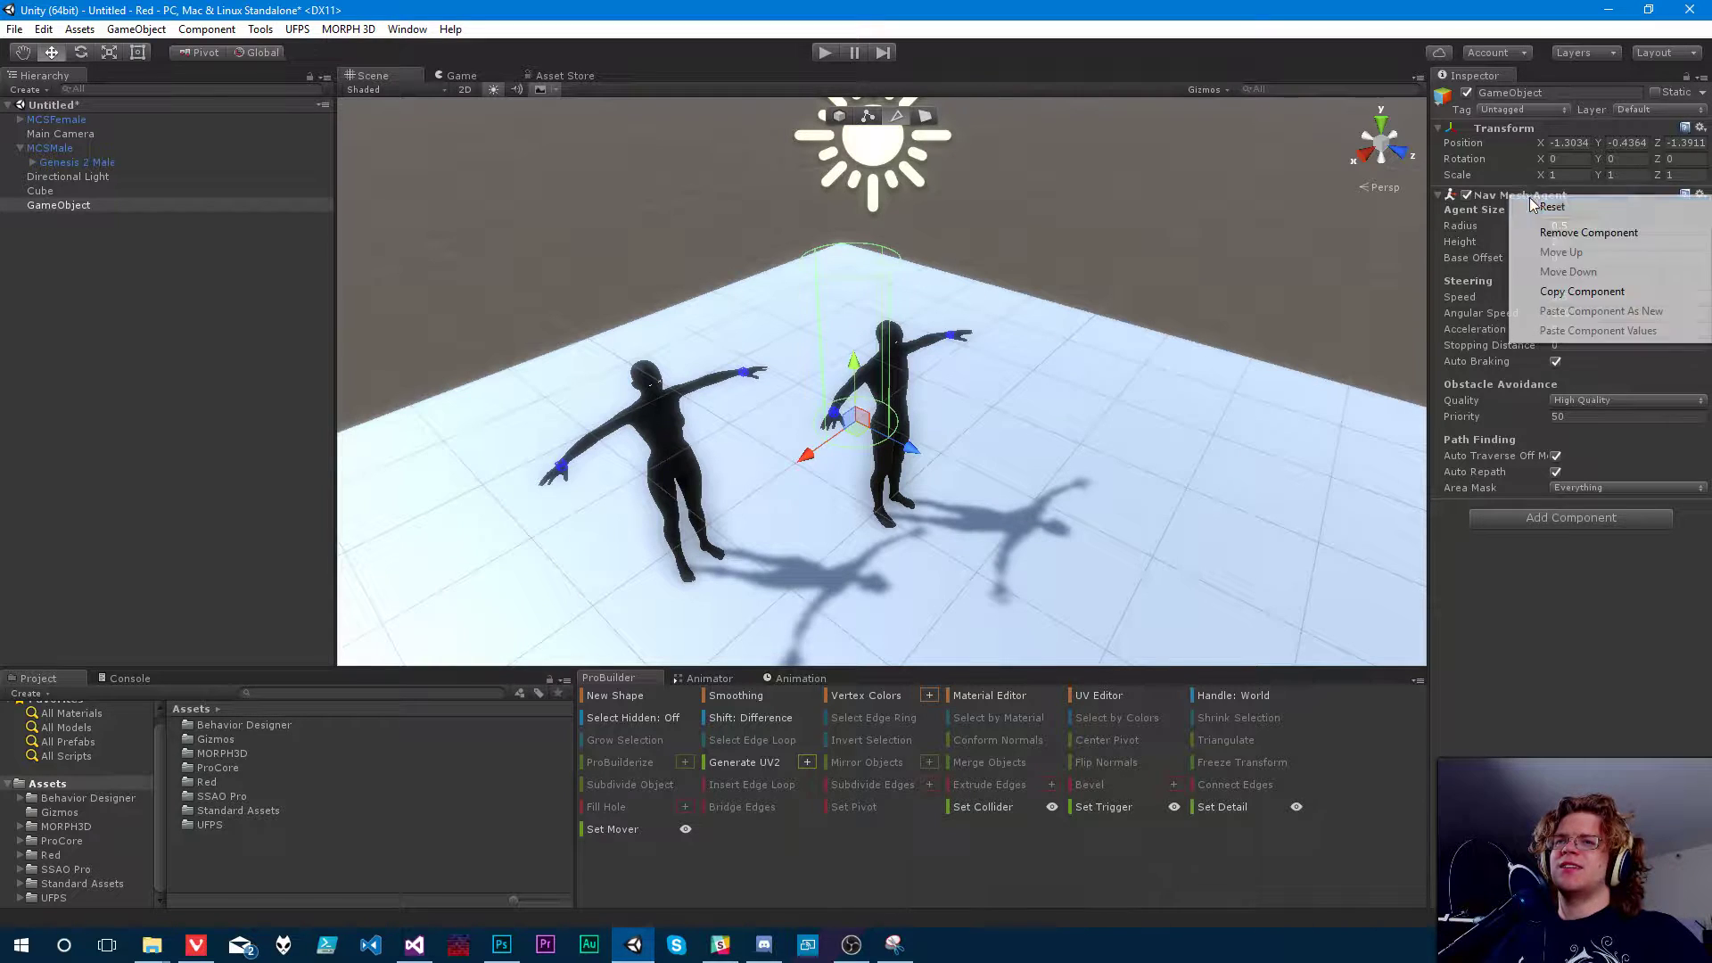
pyautogui.click(1590, 232)
pyautogui.click(406, 30)
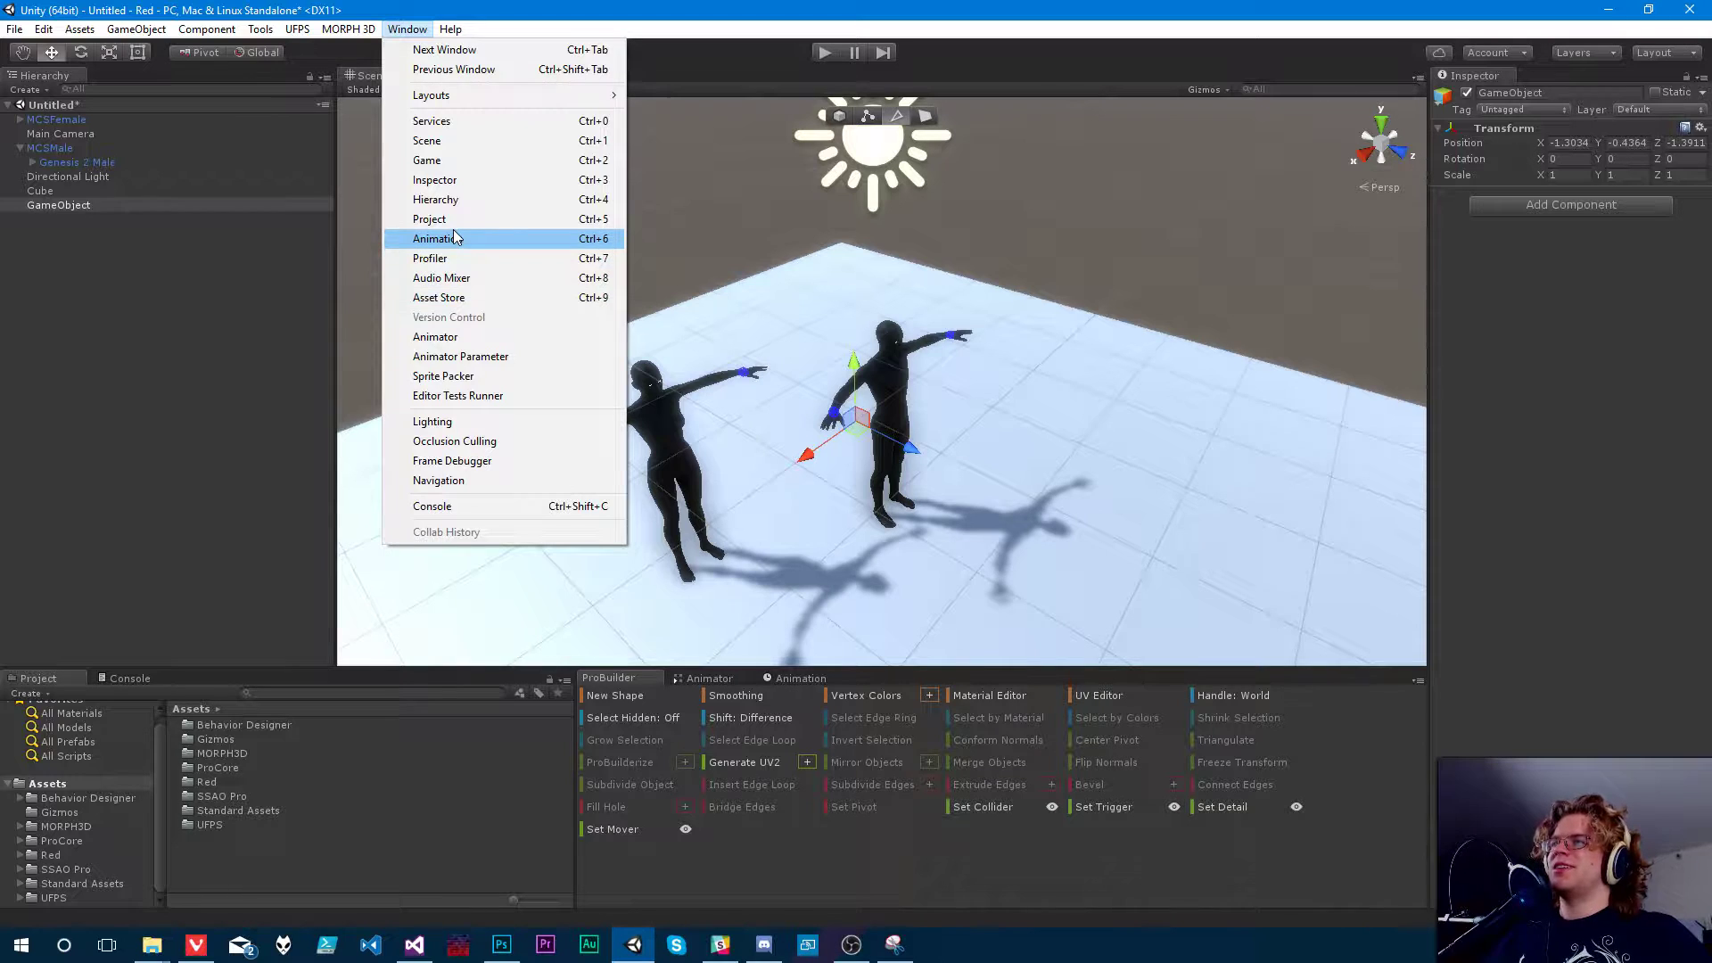
pyautogui.click(450, 29)
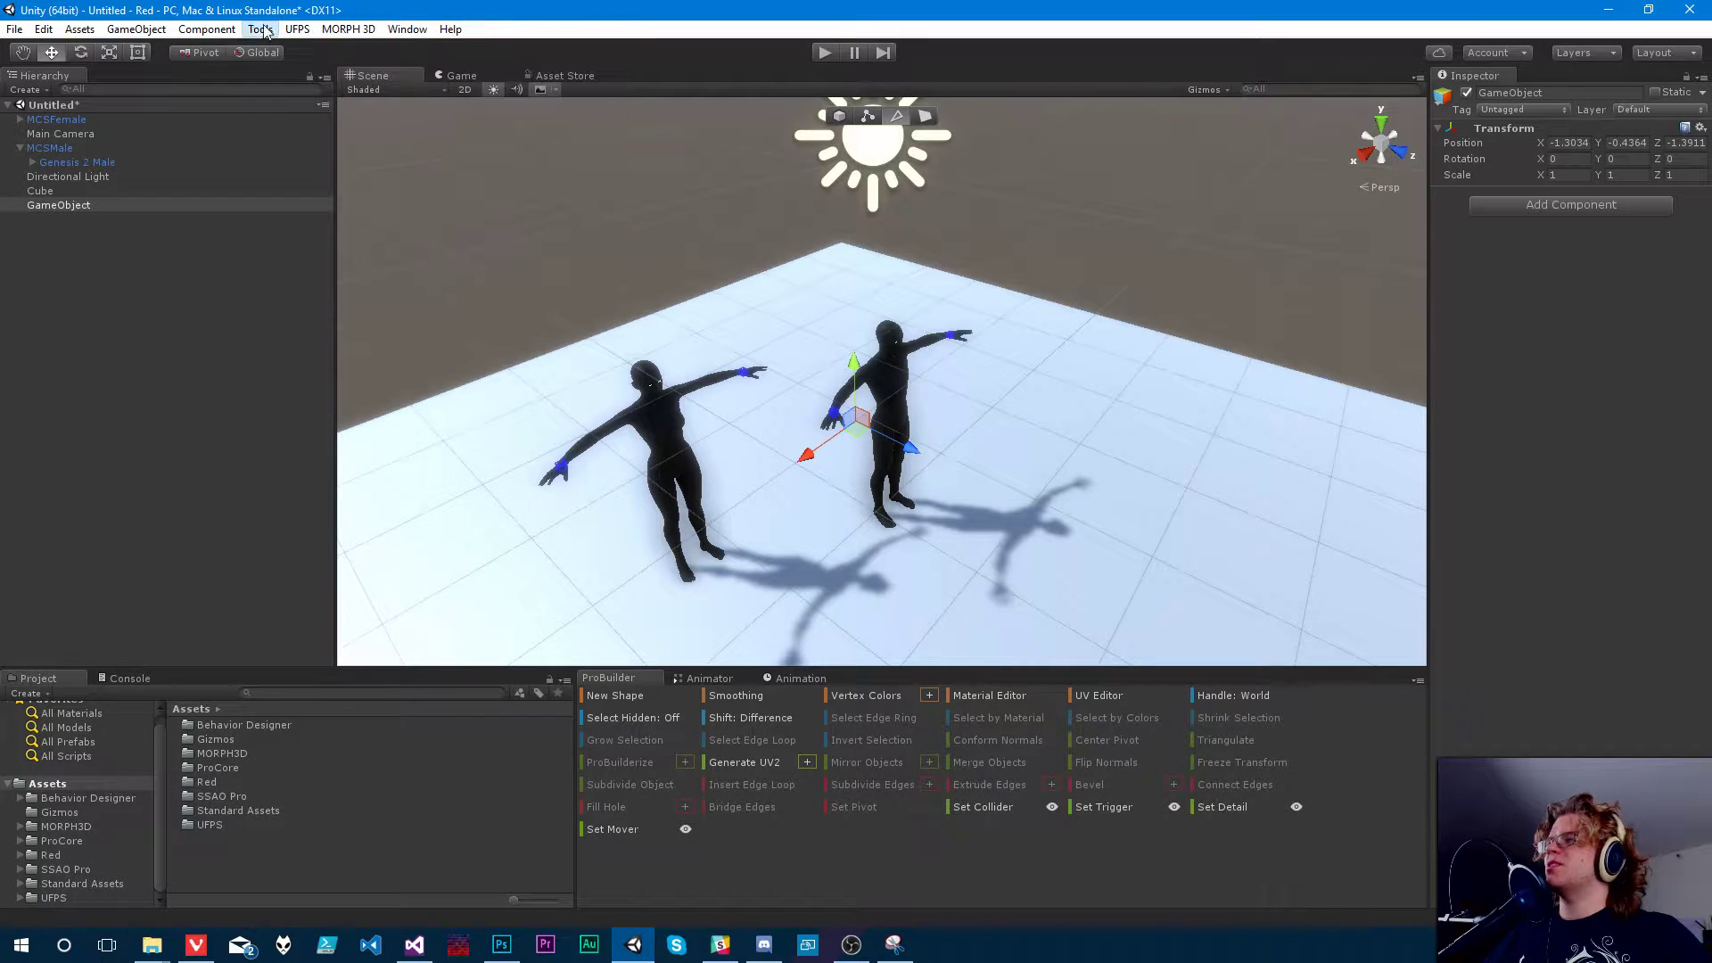
pyautogui.click(178, 32)
pyautogui.moveTo(140, 170)
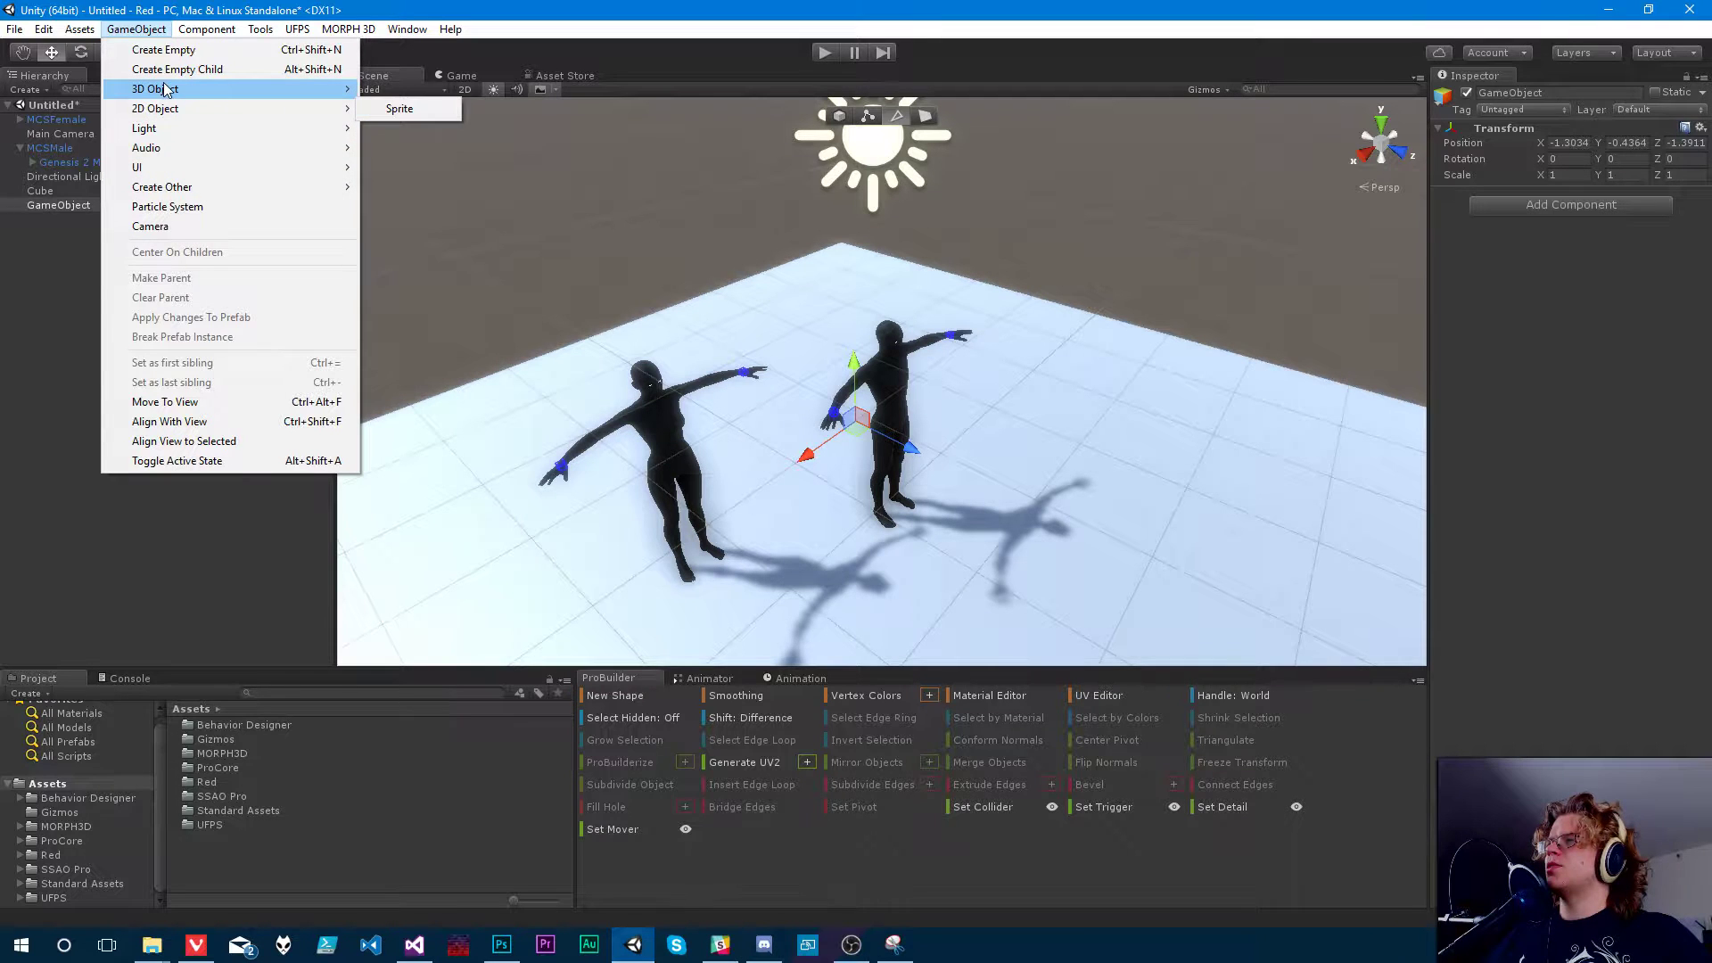
pyautogui.moveTo(165, 89)
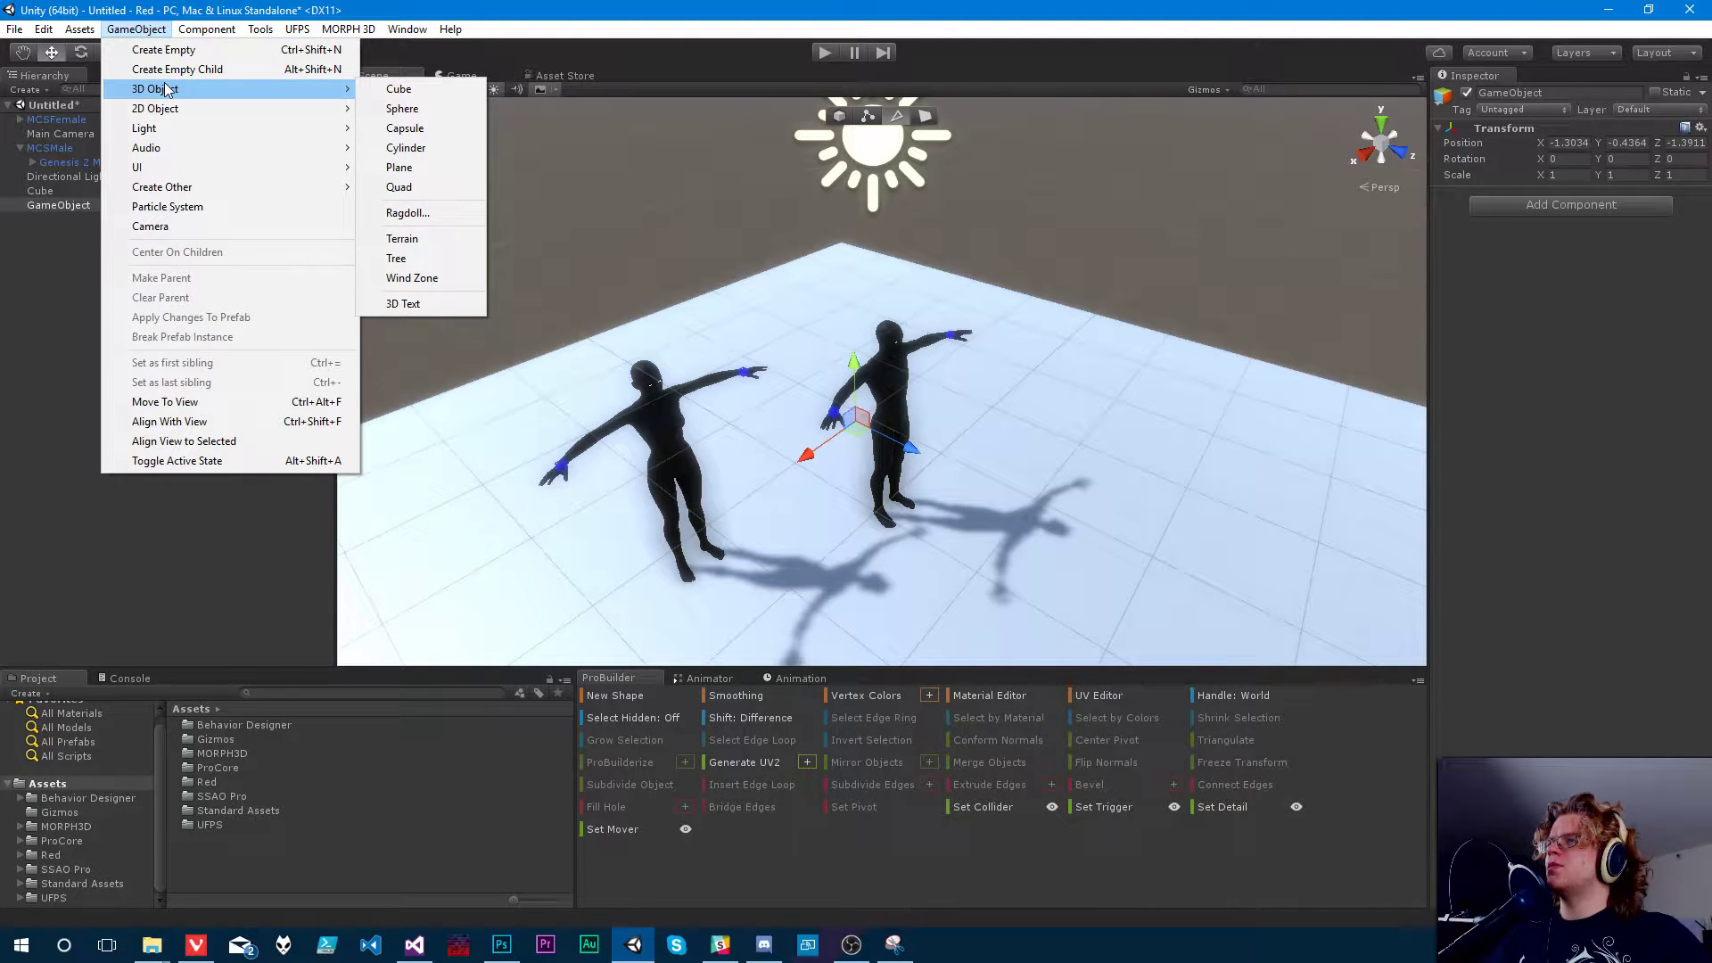
pyautogui.click(135, 30)
pyautogui.click(204, 29)
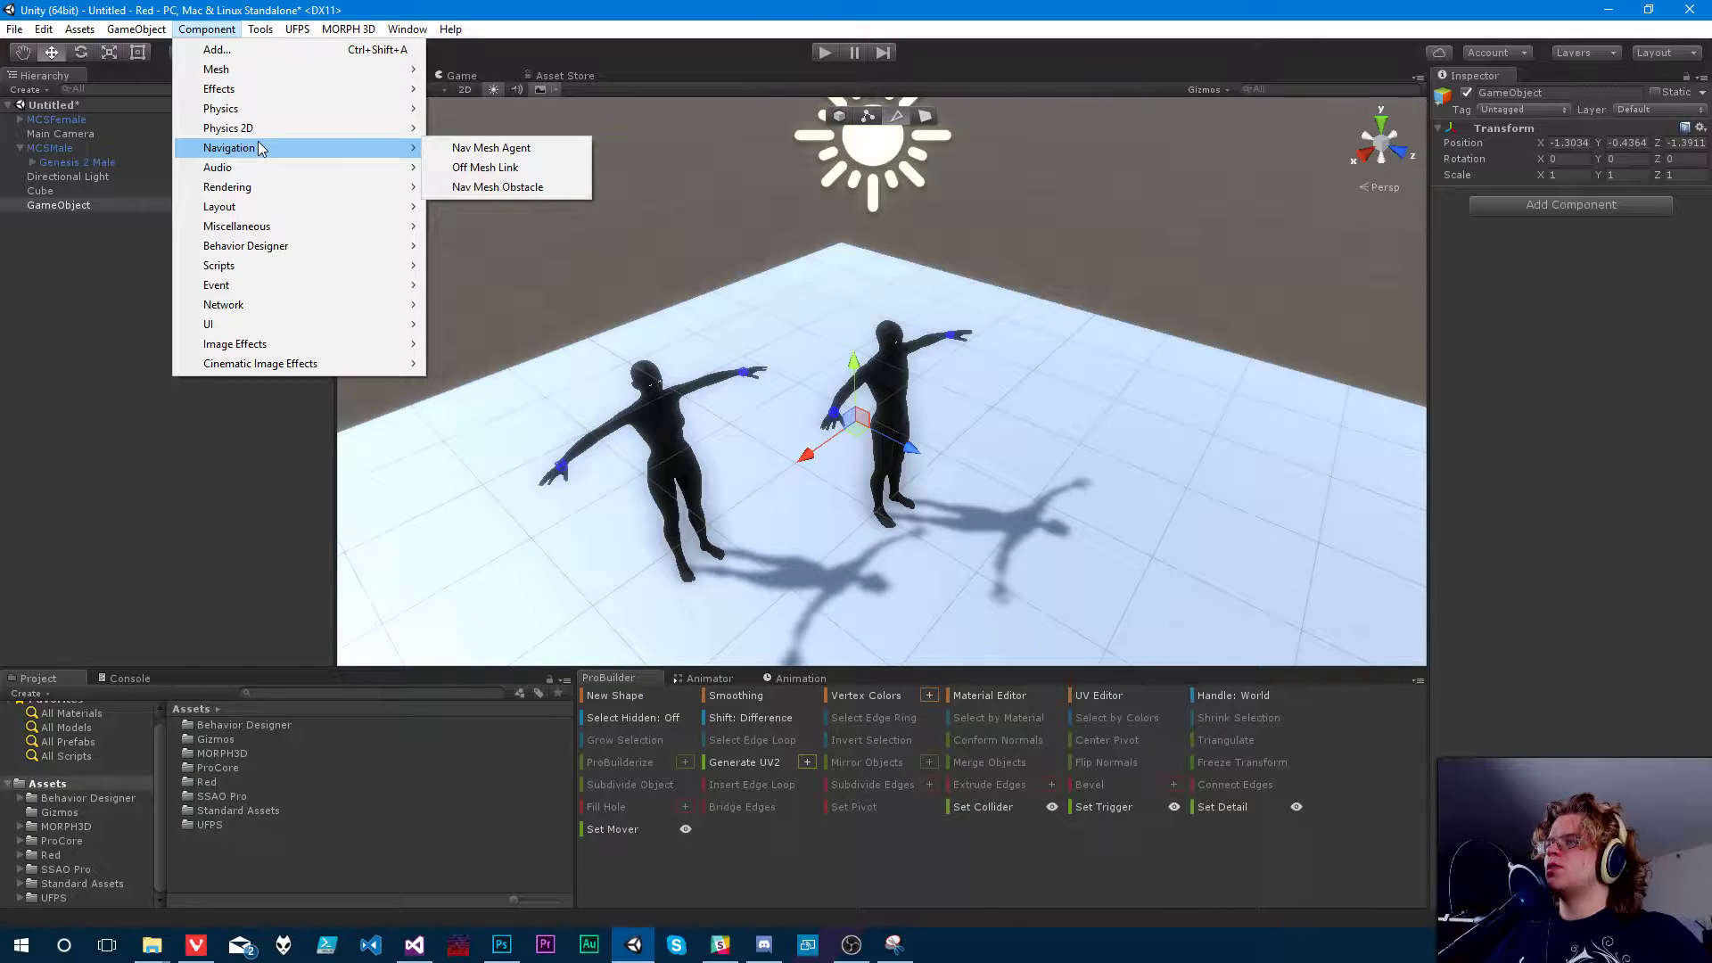
# - Open Microsoft Edge and search the web for "unity nav mesh"
pyautogui.click(22, 945)
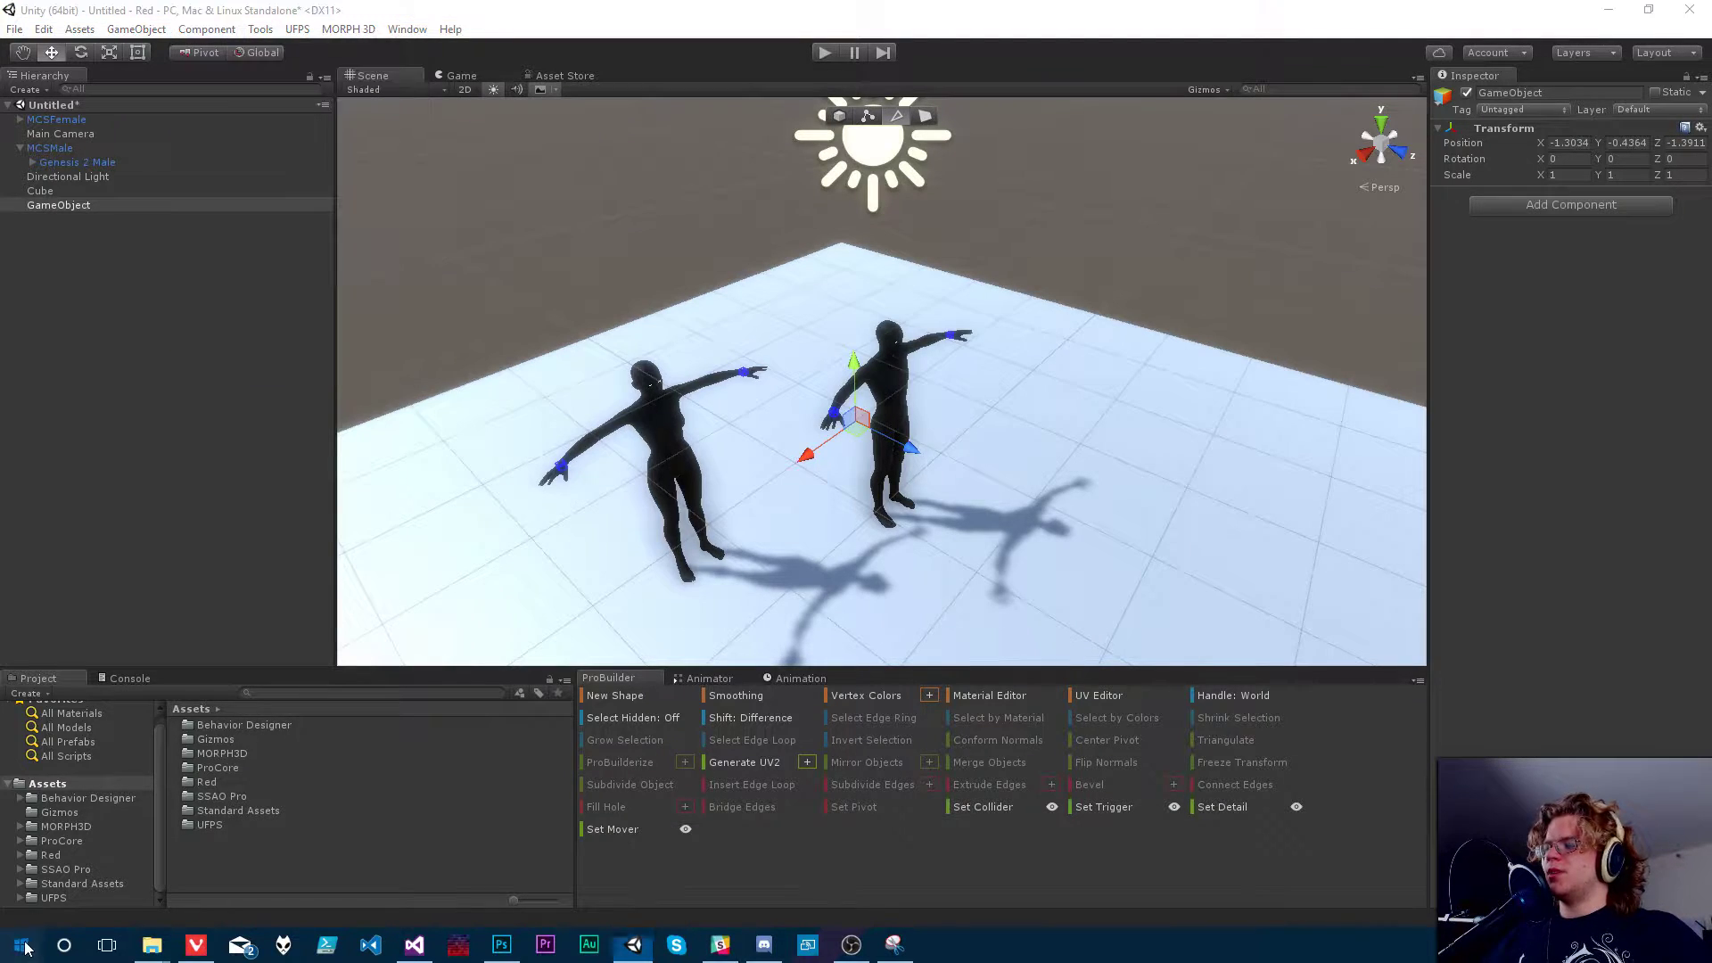
pyautogui.scroll(-4, 388, 808)
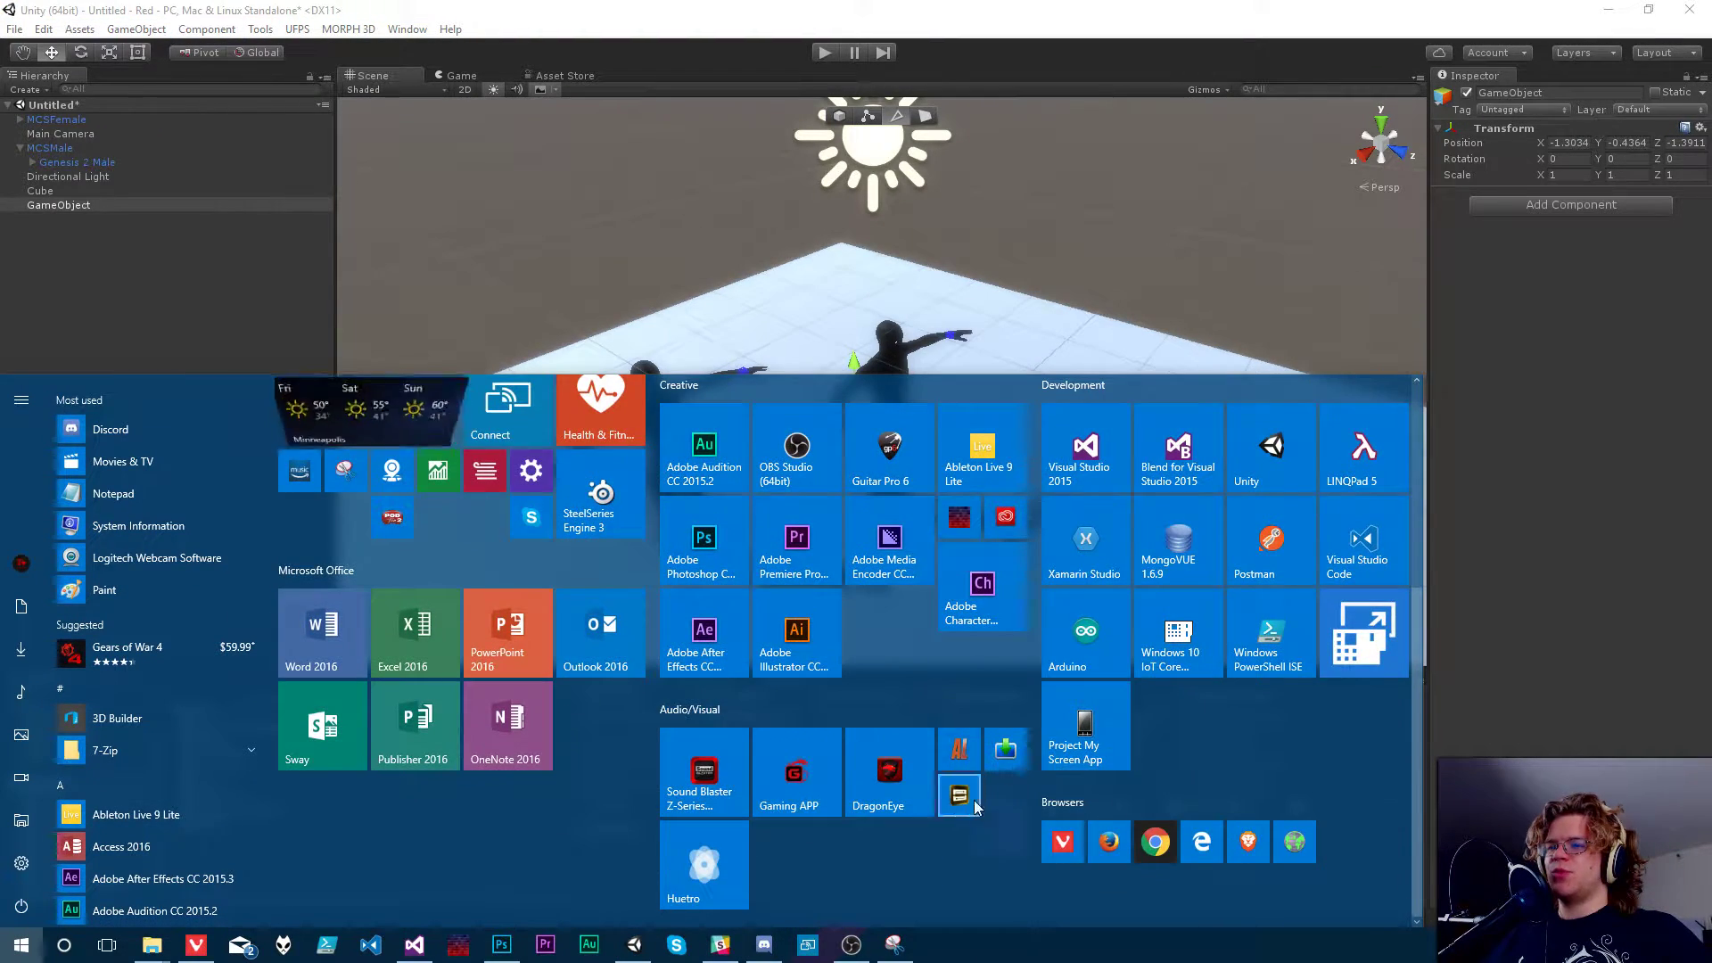
pyautogui.click(1220, 845)
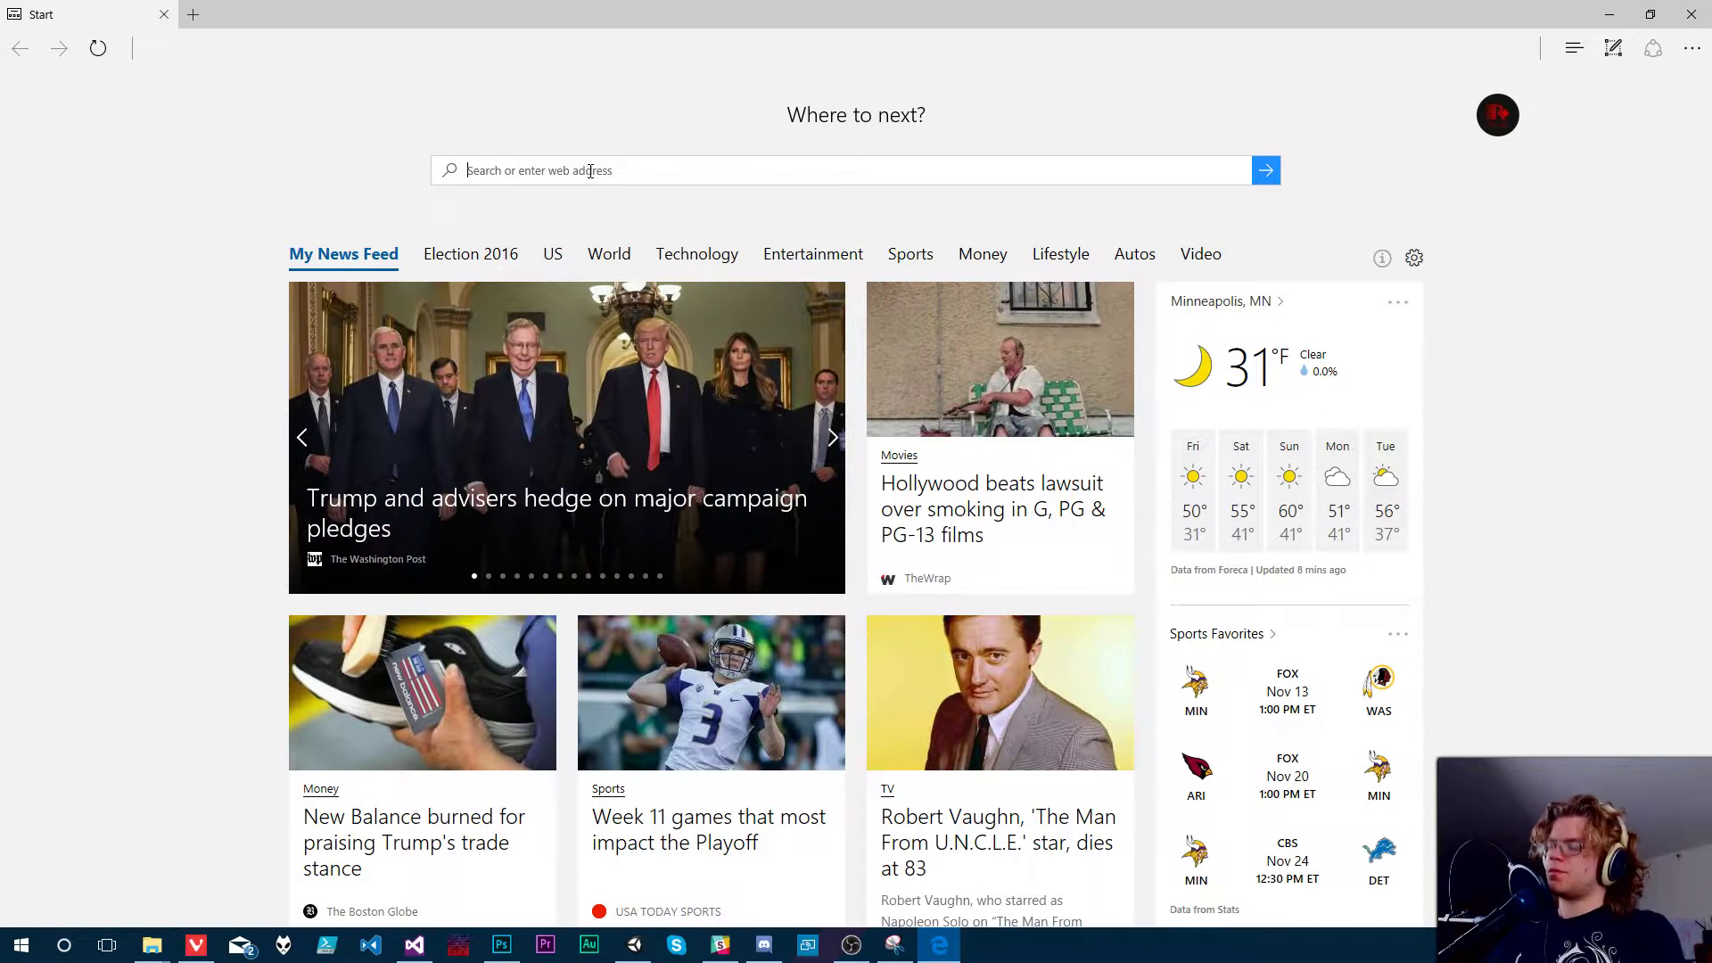
pyautogui.write('unity nav')
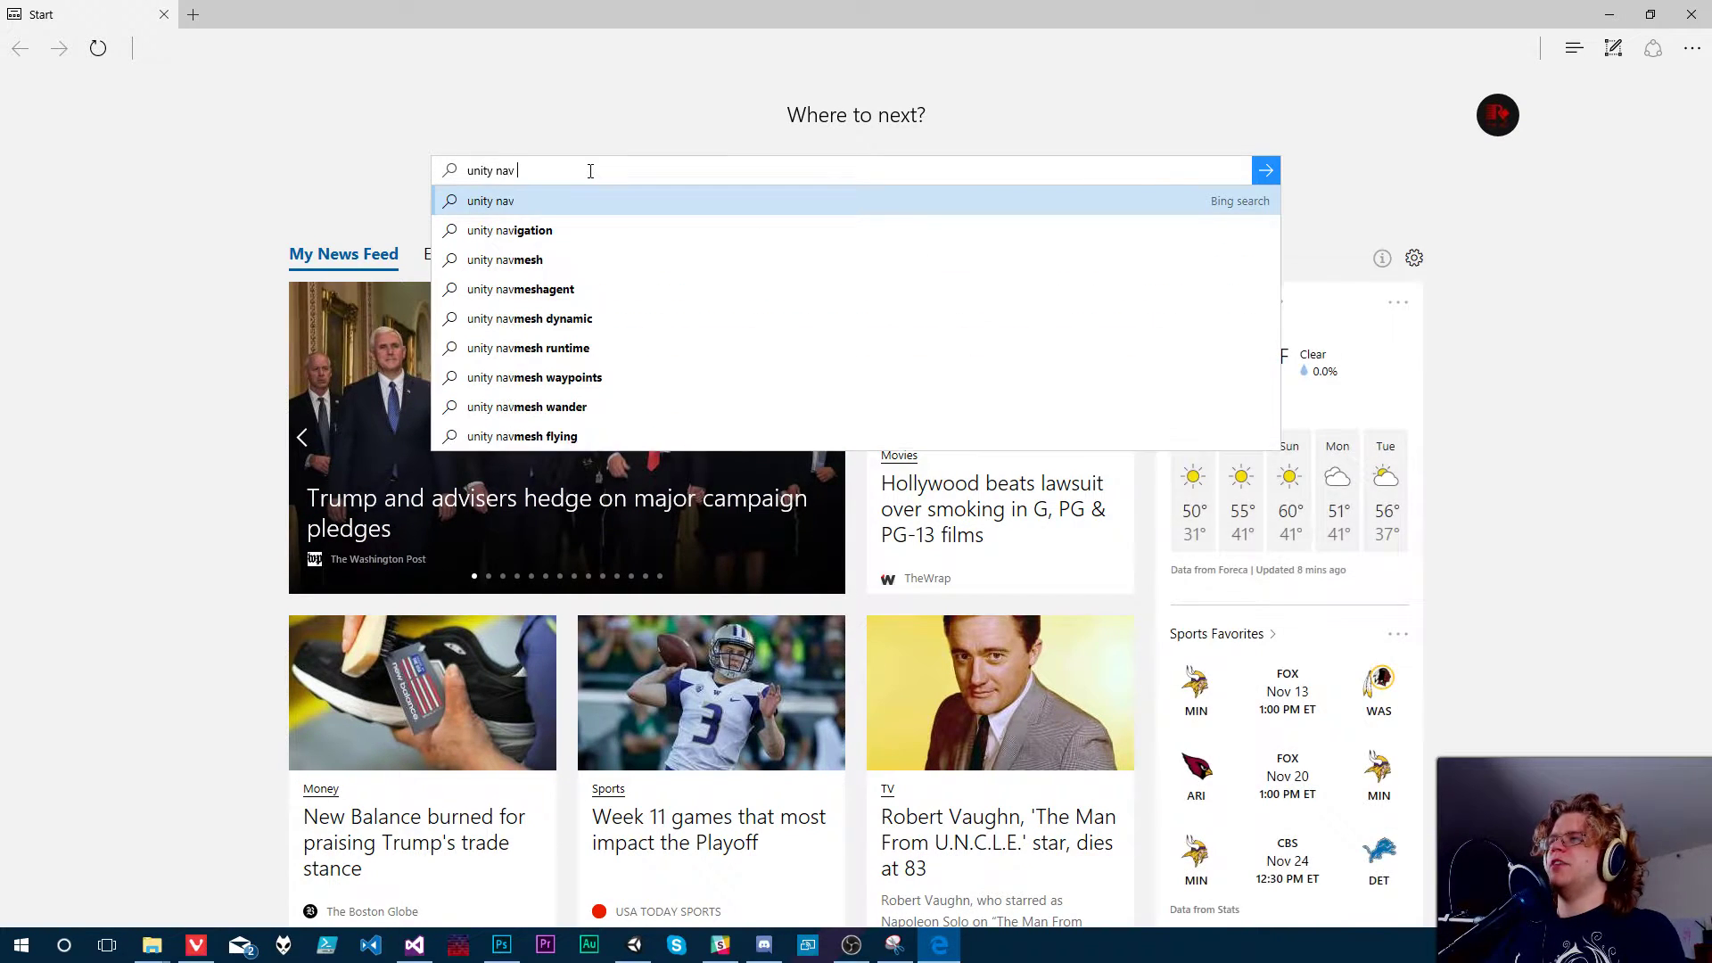
pyautogui.write(' mesh')
pyautogui.press('Return')
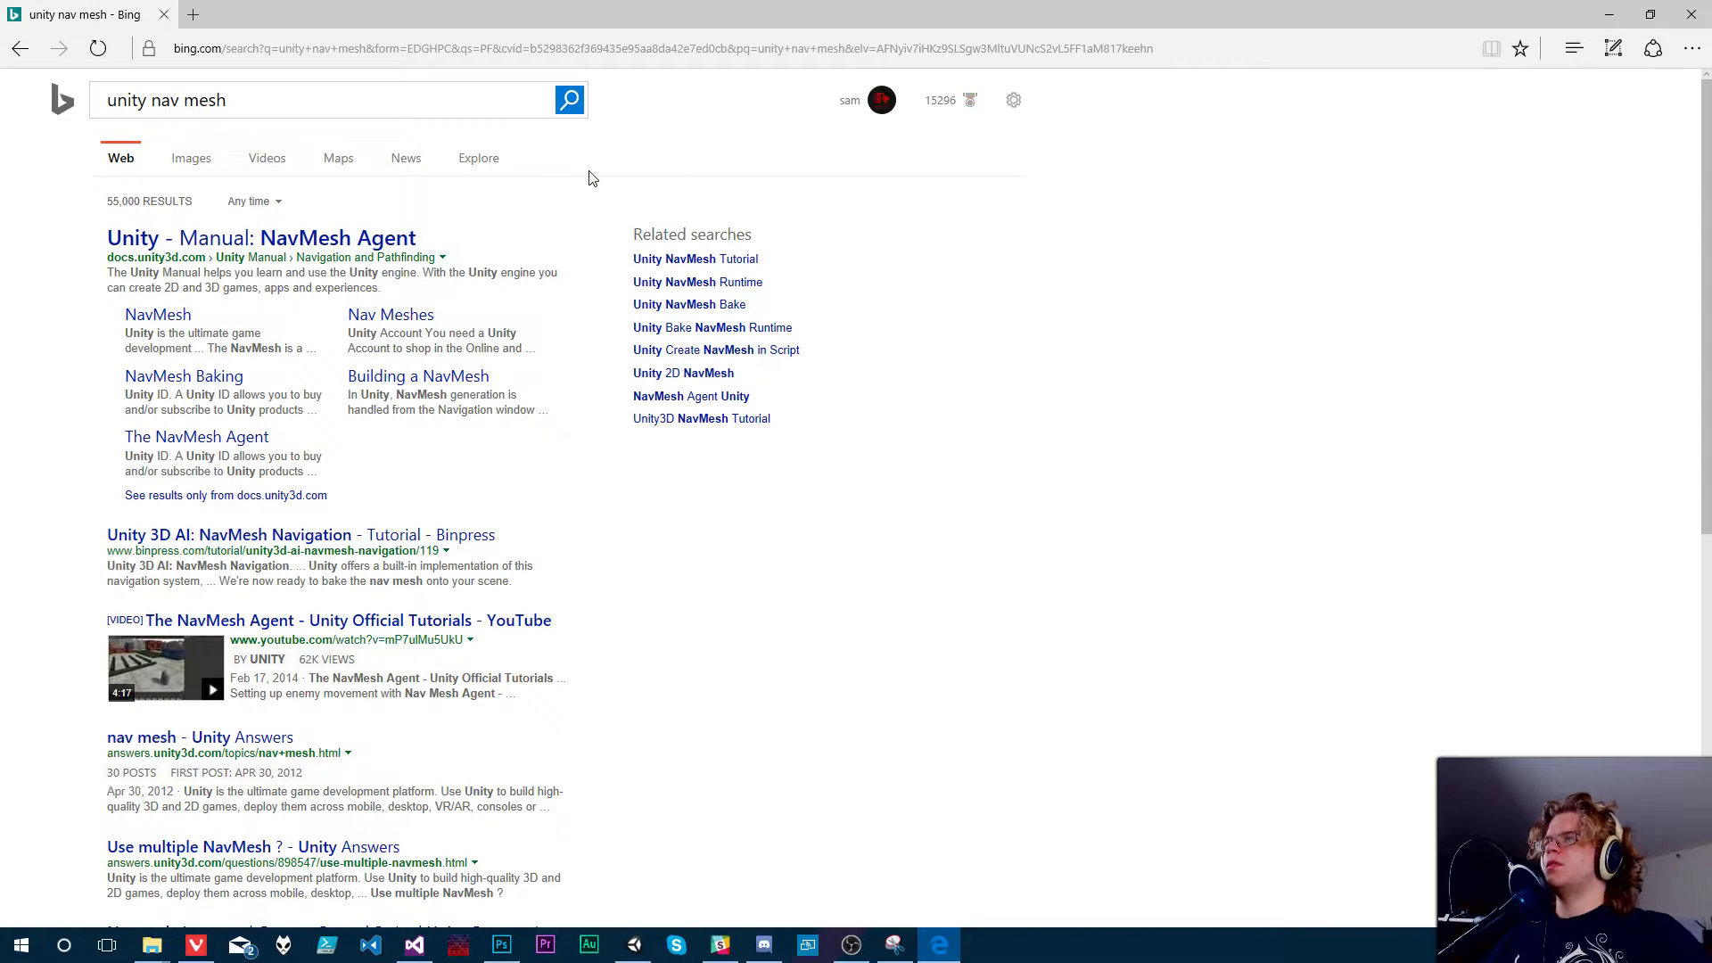
# - Open the Unity Manual page on NavMesh Agent and read through its properties and details
pyautogui.click(358, 239)
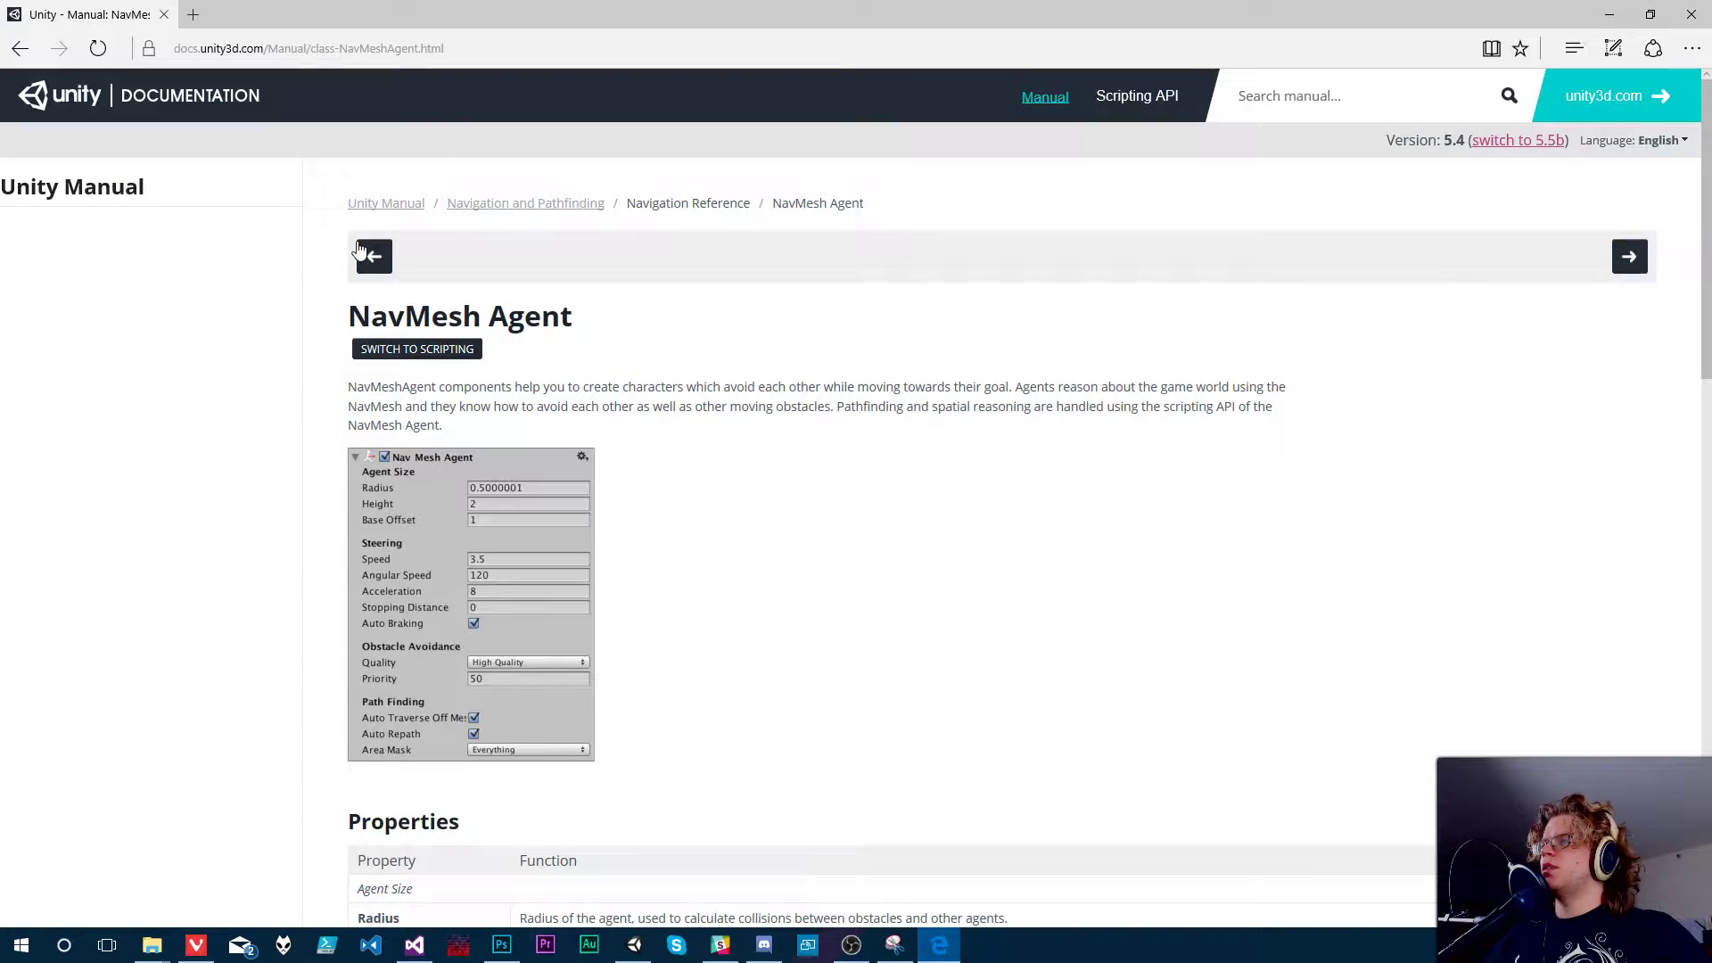
pyautogui.scroll(-15, 896, 472)
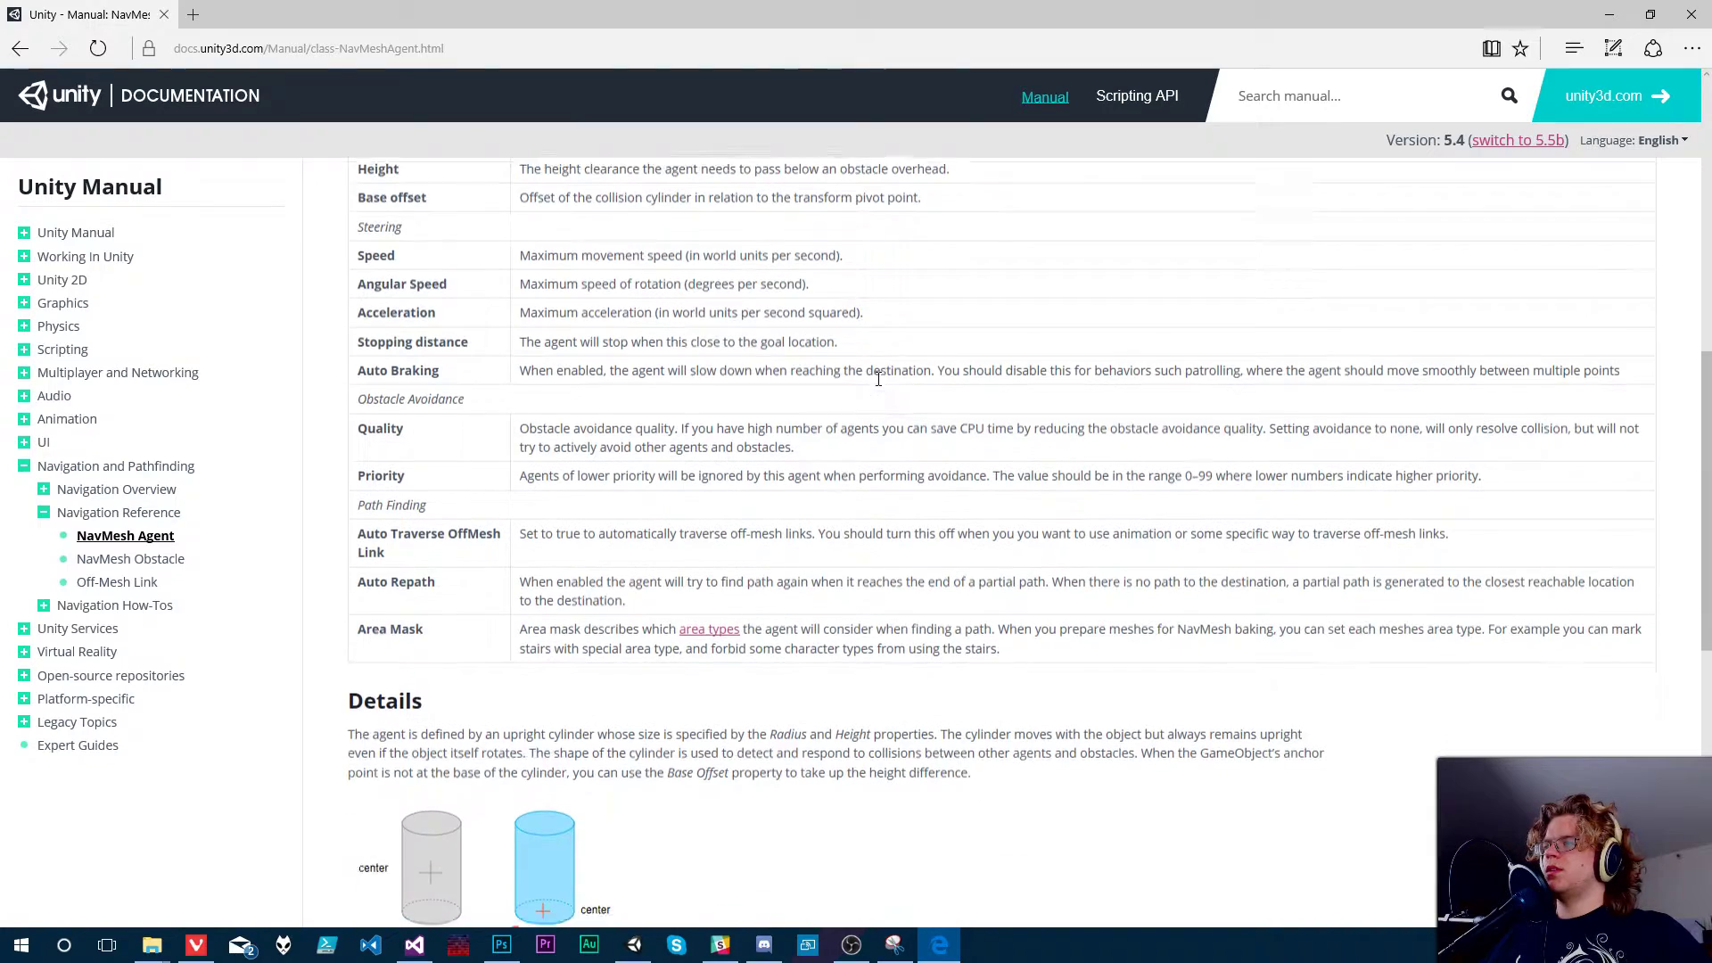
pyautogui.scroll(4, 879, 389)
pyautogui.scroll(-4, 879, 389)
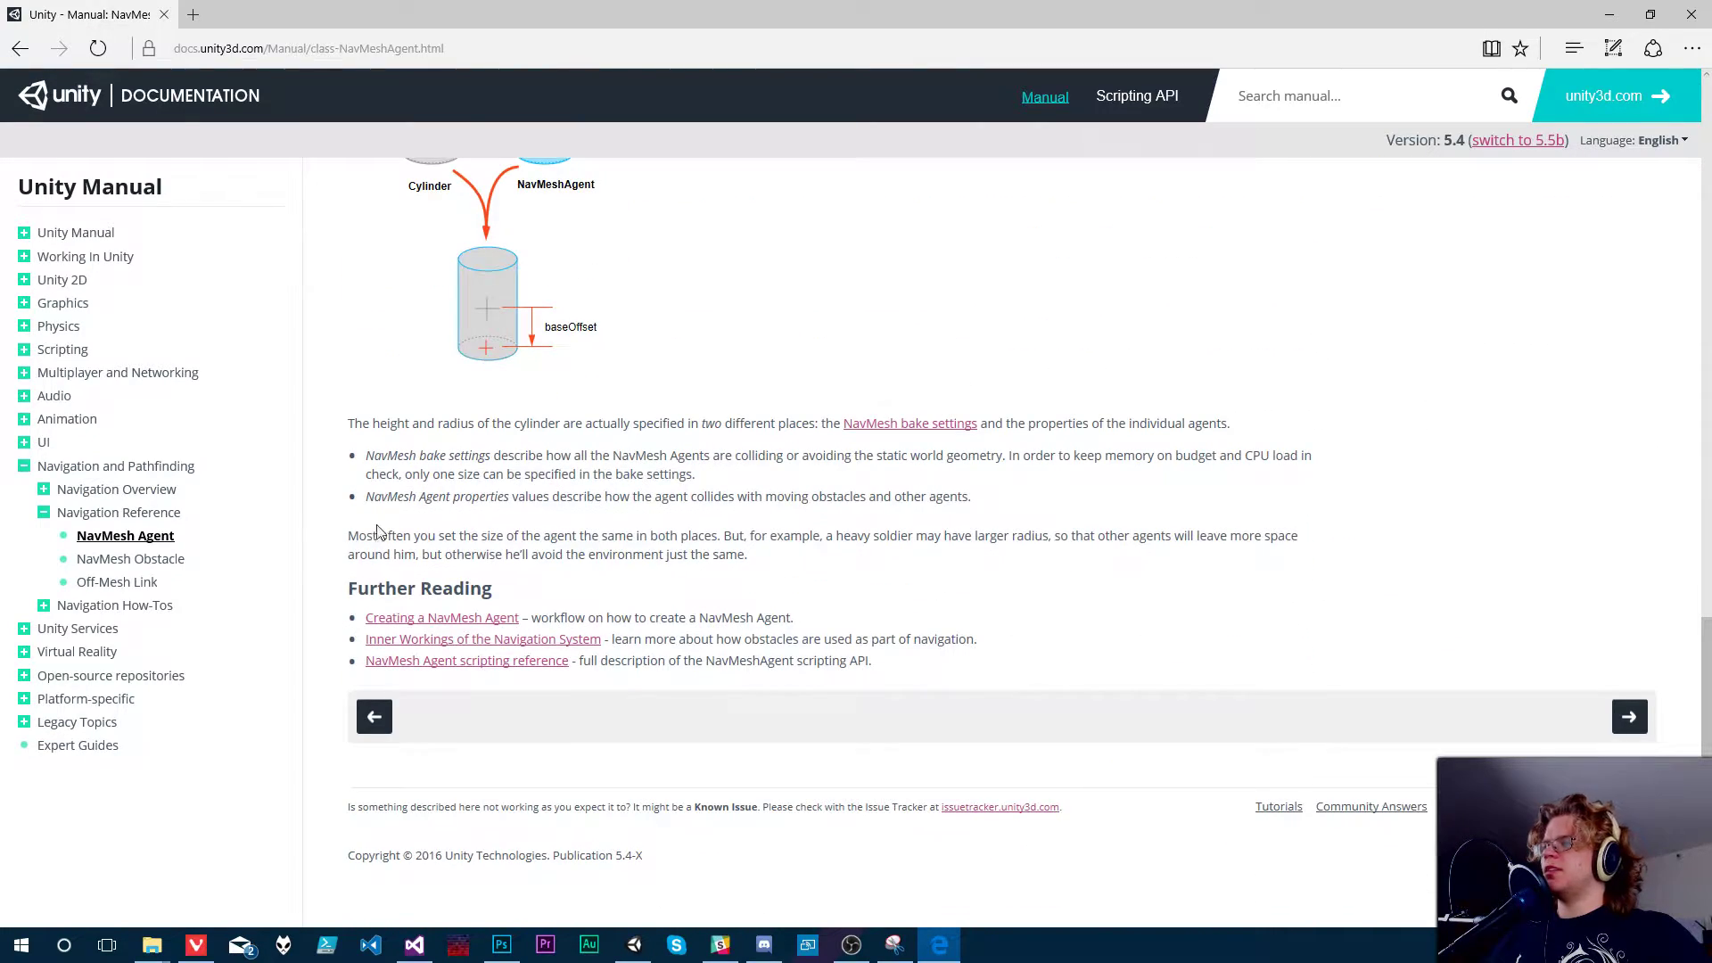
# - Open the manual's "Navigation System in Unity" page under Navigation Overview and read its description of the NavMesh pieces
pyautogui.click(105, 490)
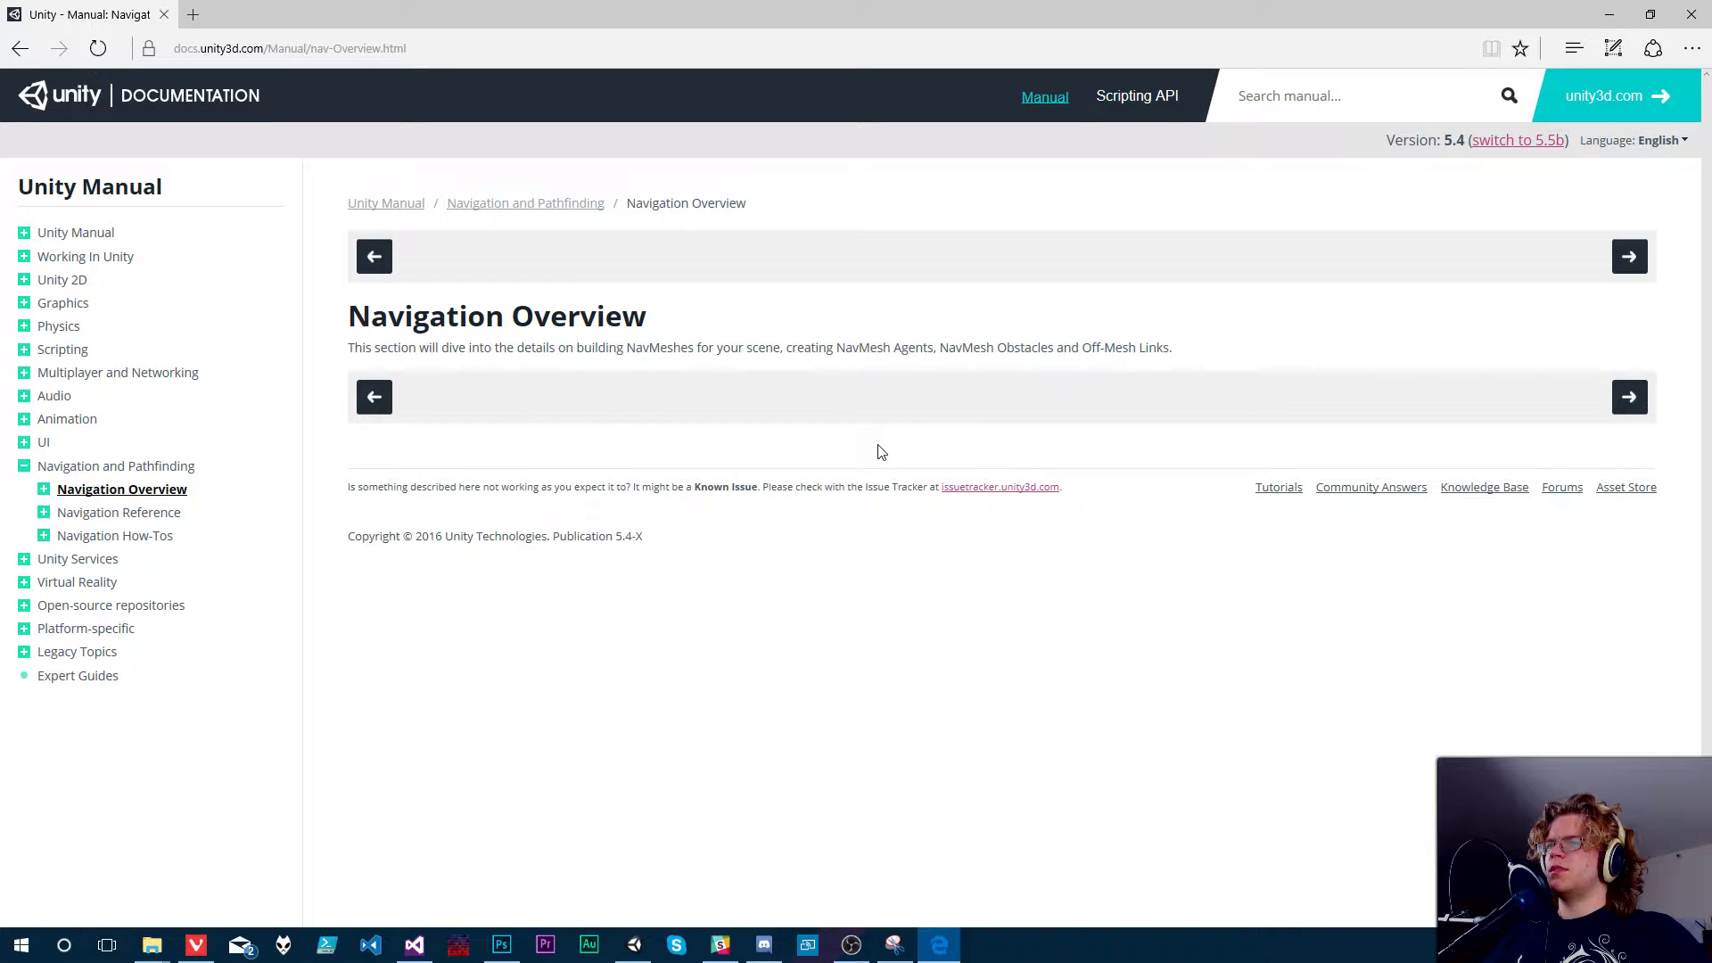
pyautogui.click(43, 489)
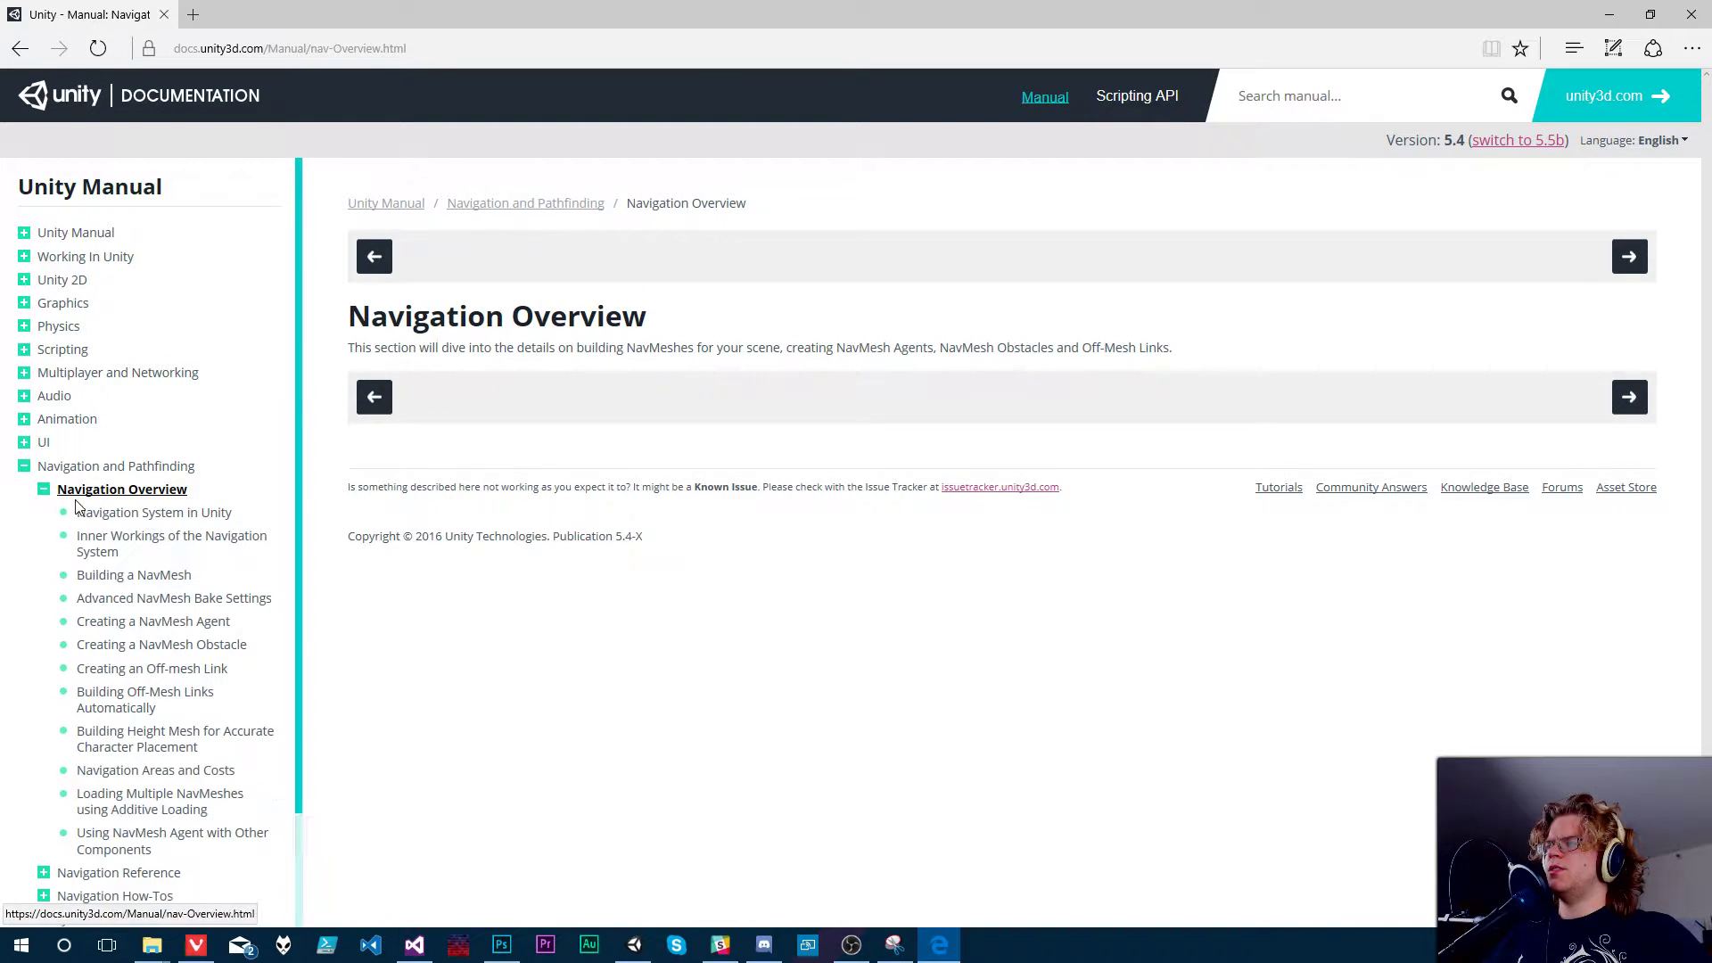
pyautogui.click(147, 517)
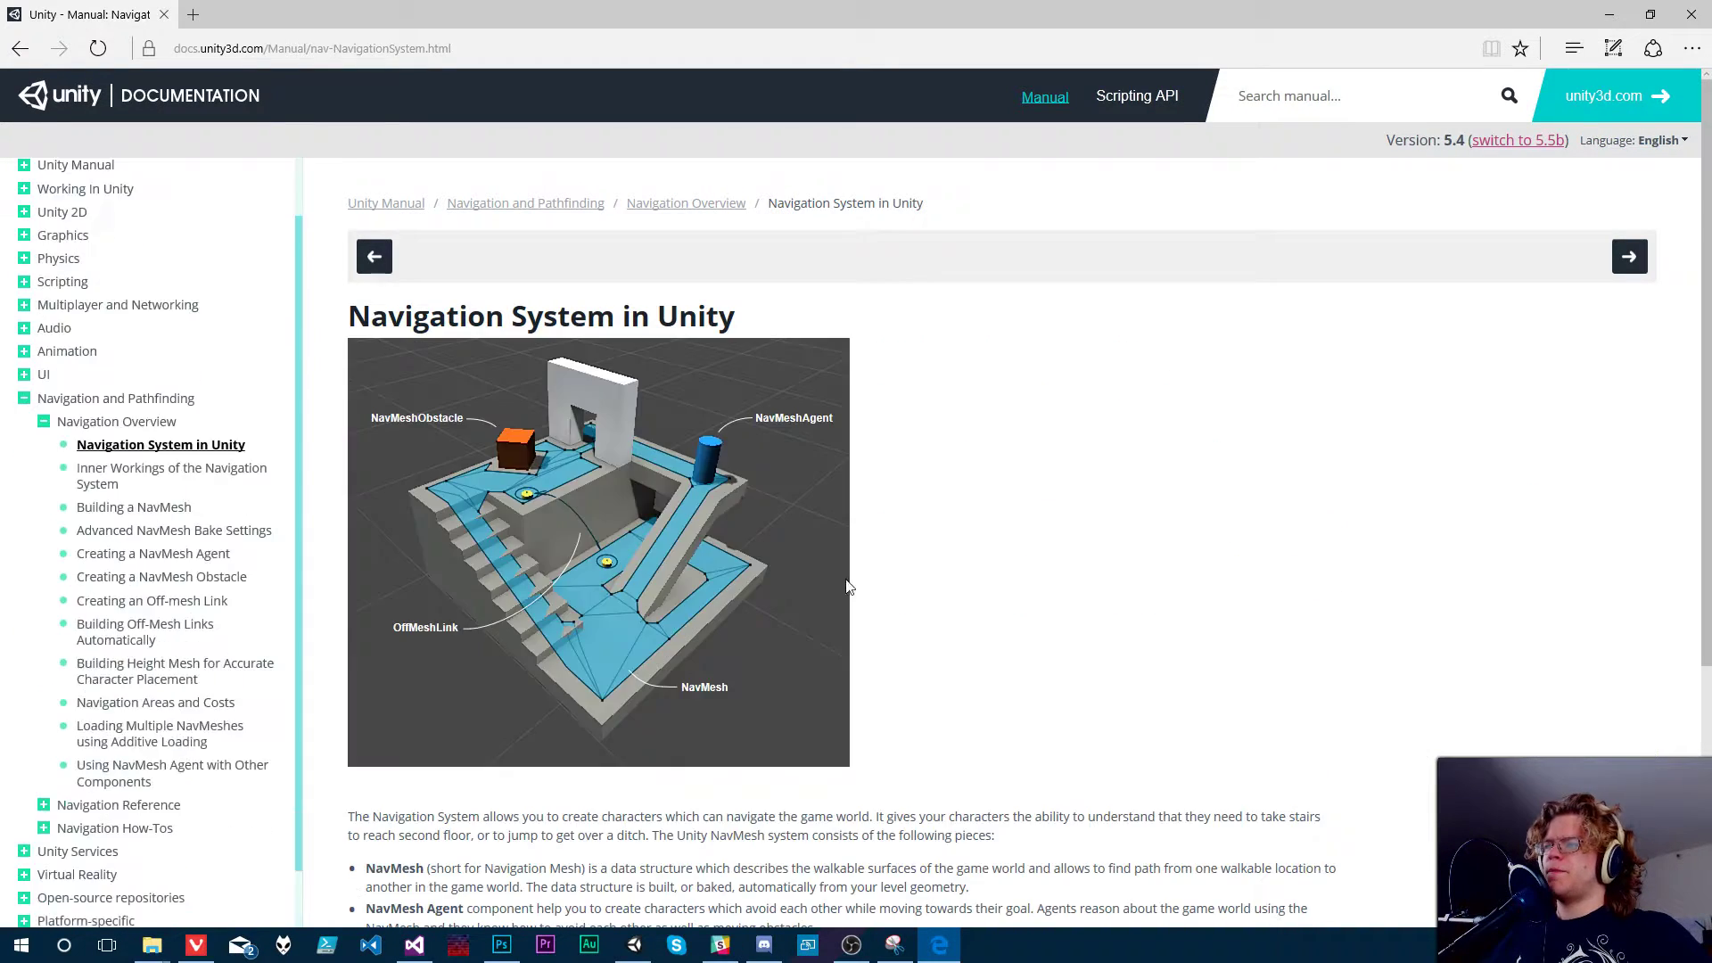
pyautogui.scroll(-2, 906, 529)
pyautogui.scroll(-3, 948, 528)
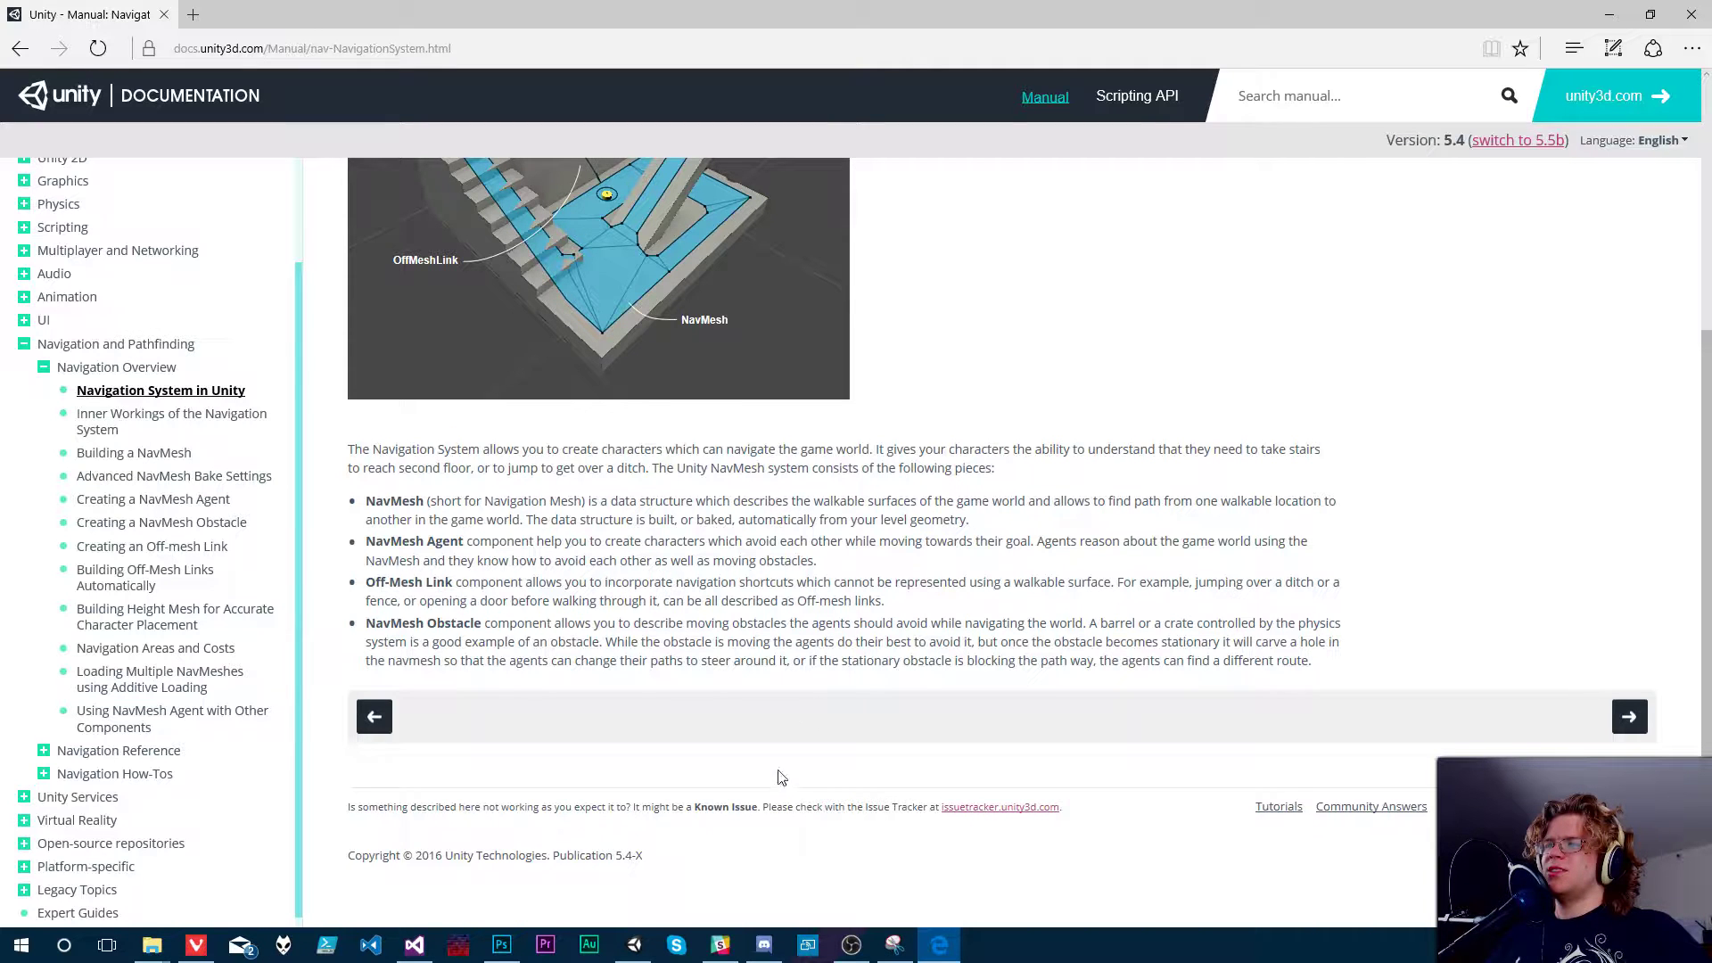
# - Switch back to Unity and open the Navigation window
pyautogui.click(635, 942)
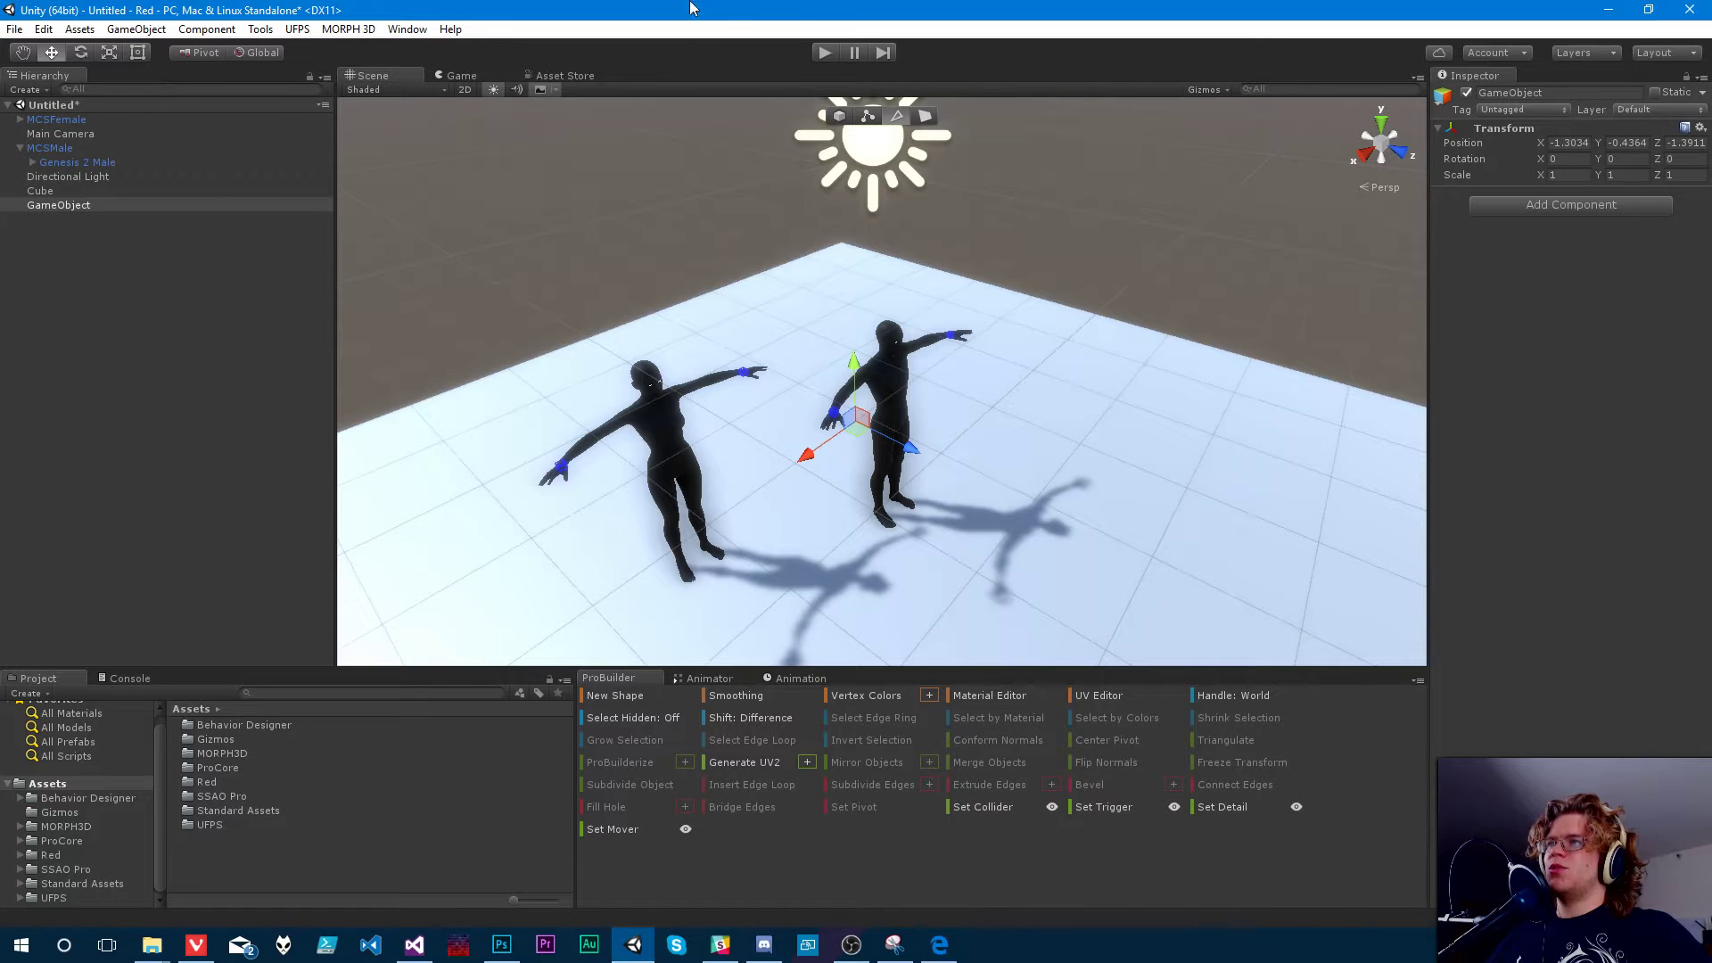
pyautogui.click(449, 30)
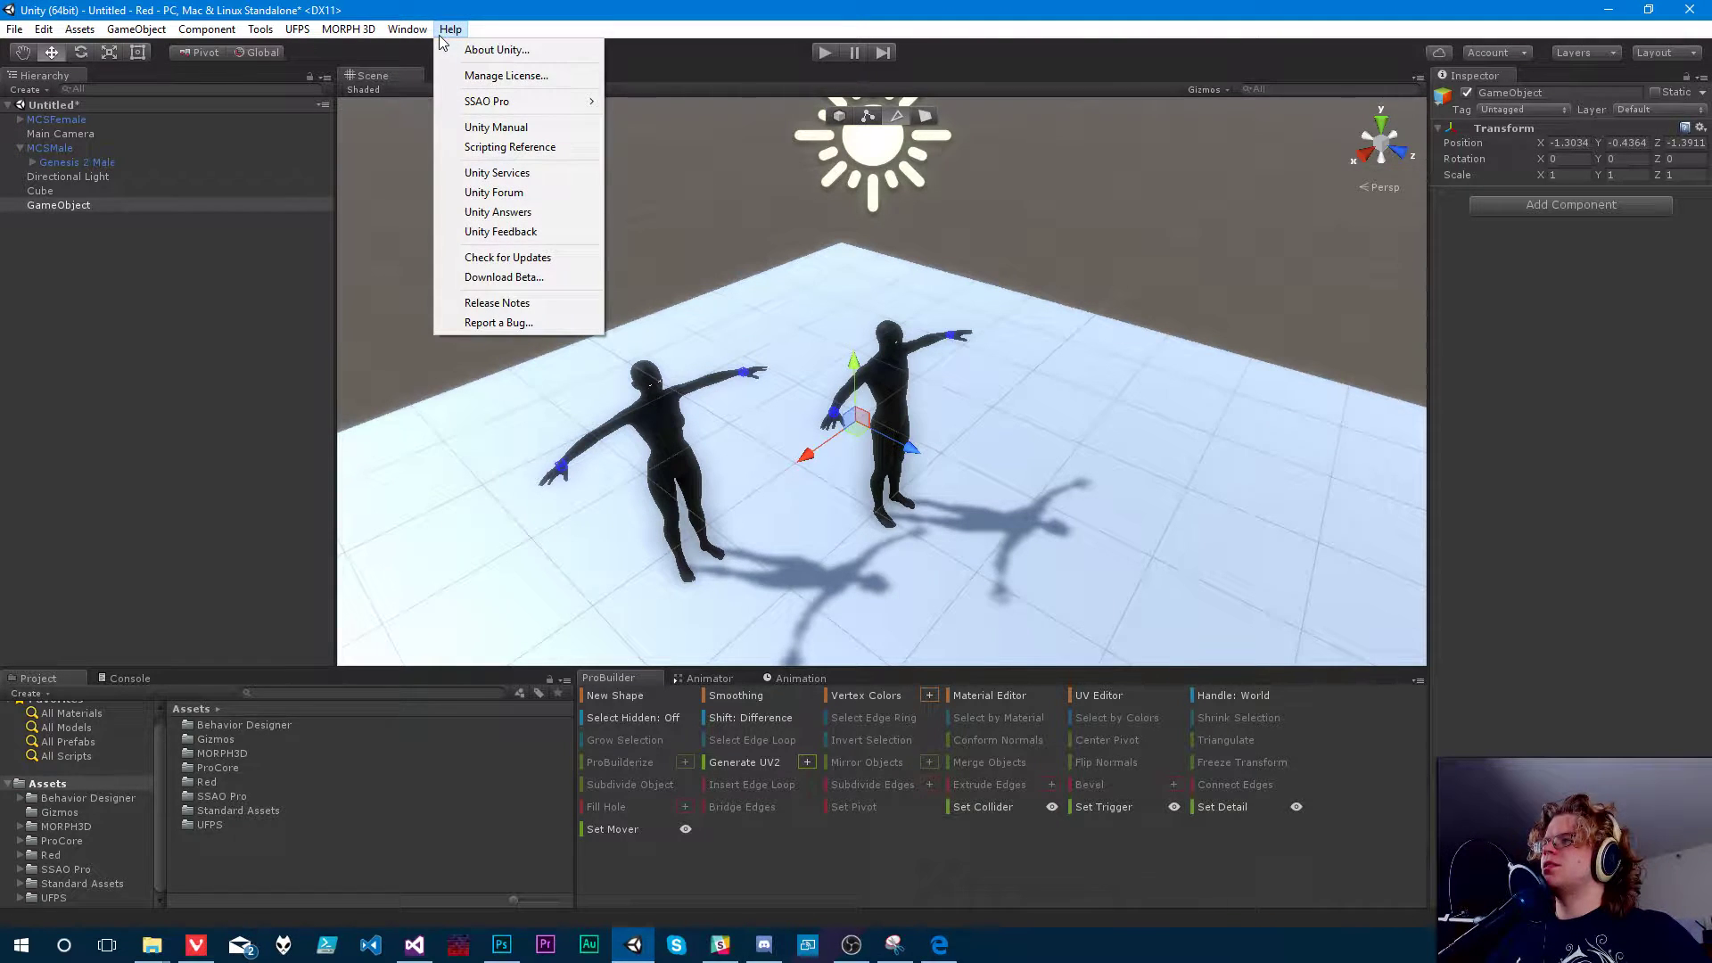
pyautogui.moveTo(409, 38)
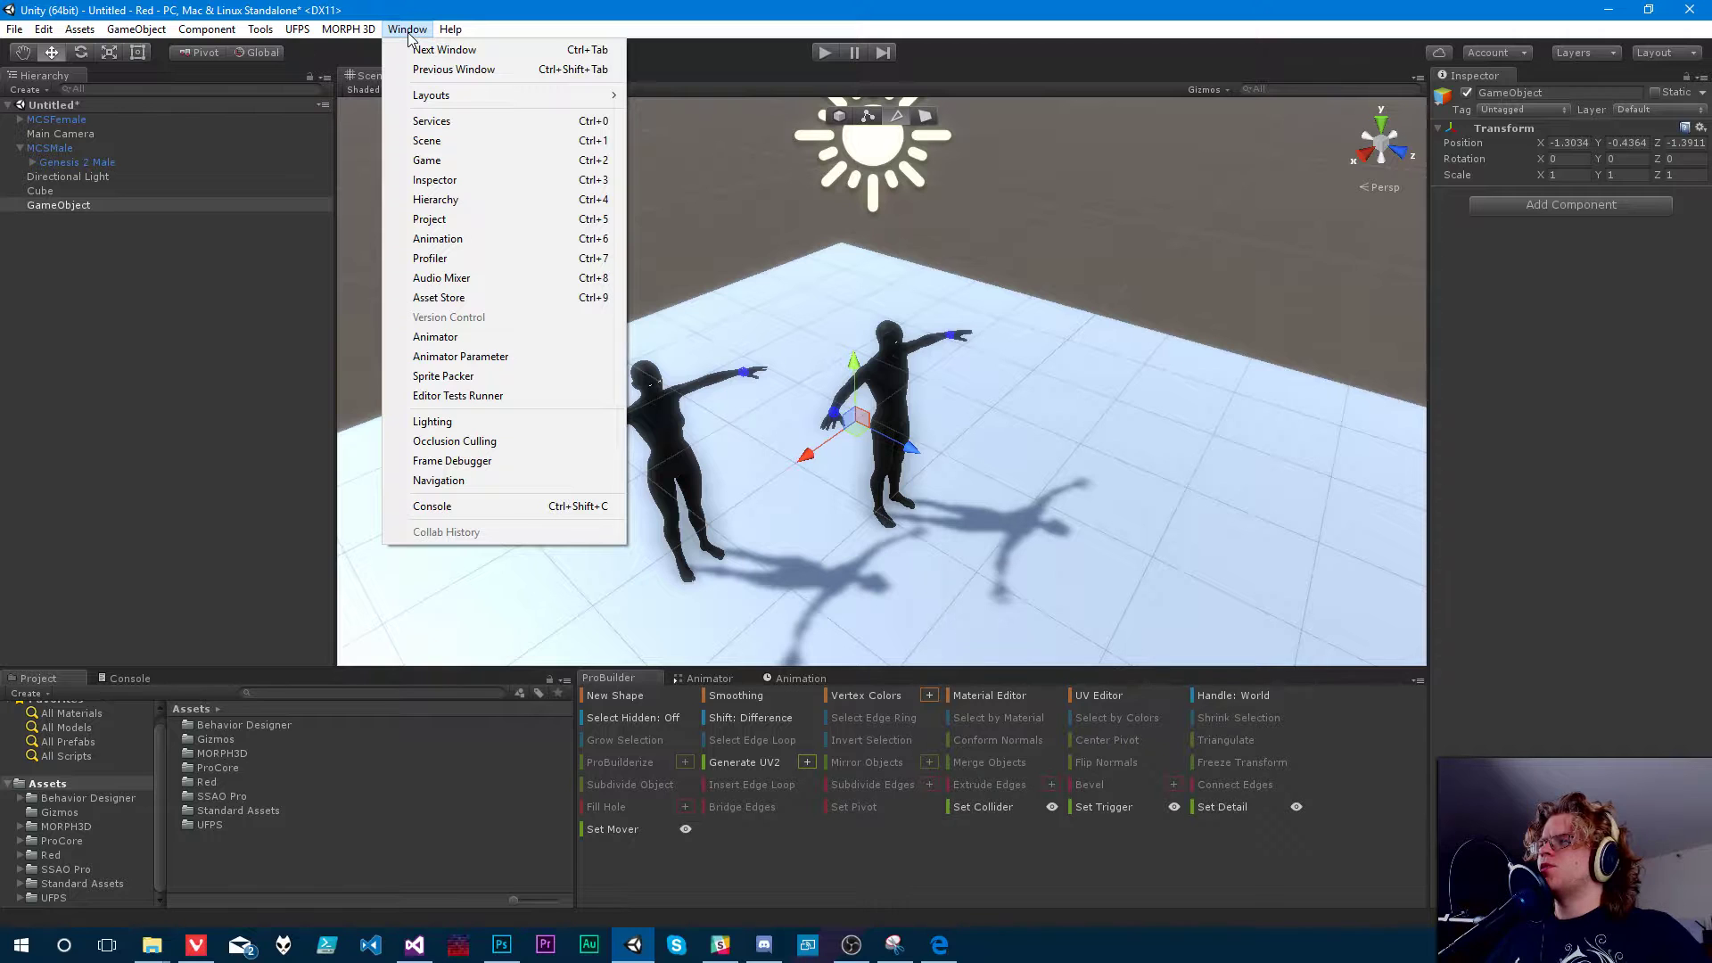
pyautogui.click(442, 481)
# - Delete the empty GameObject from the scene
pyautogui.keyDown('alt'); pyautogui.moveTo(1121, 337); pyautogui.dragTo(1017, 380); pyautogui.keyUp('alt')
pyautogui.click(68, 204)
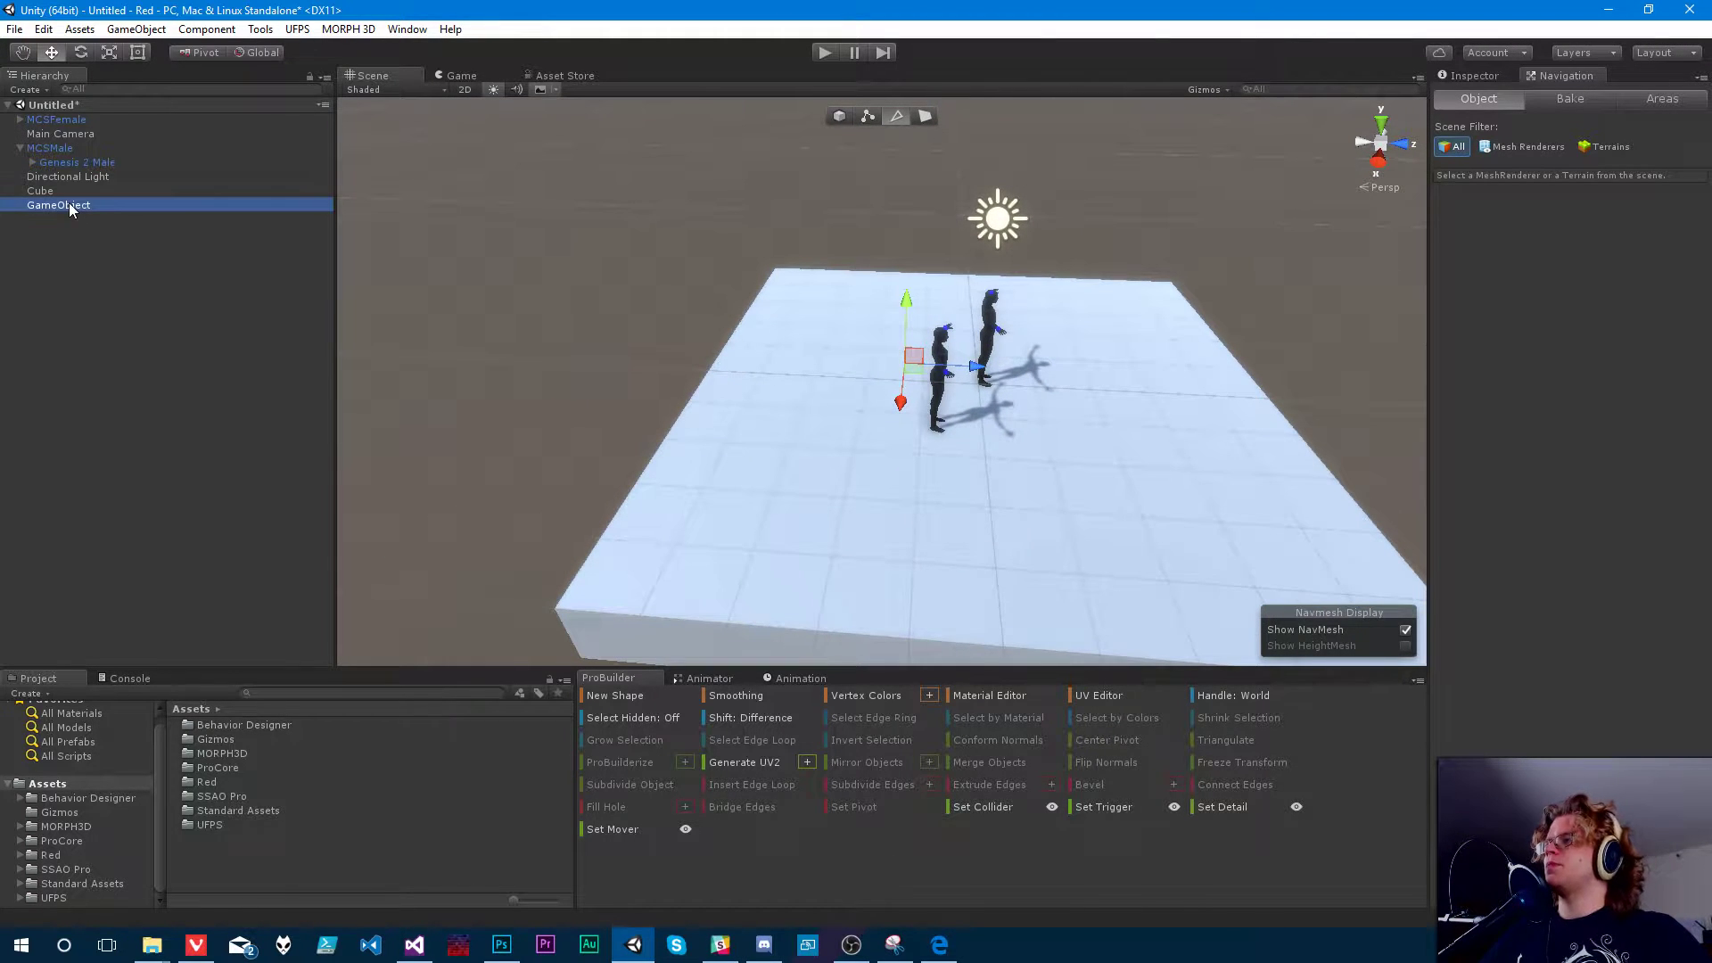
pyautogui.press('Delete')
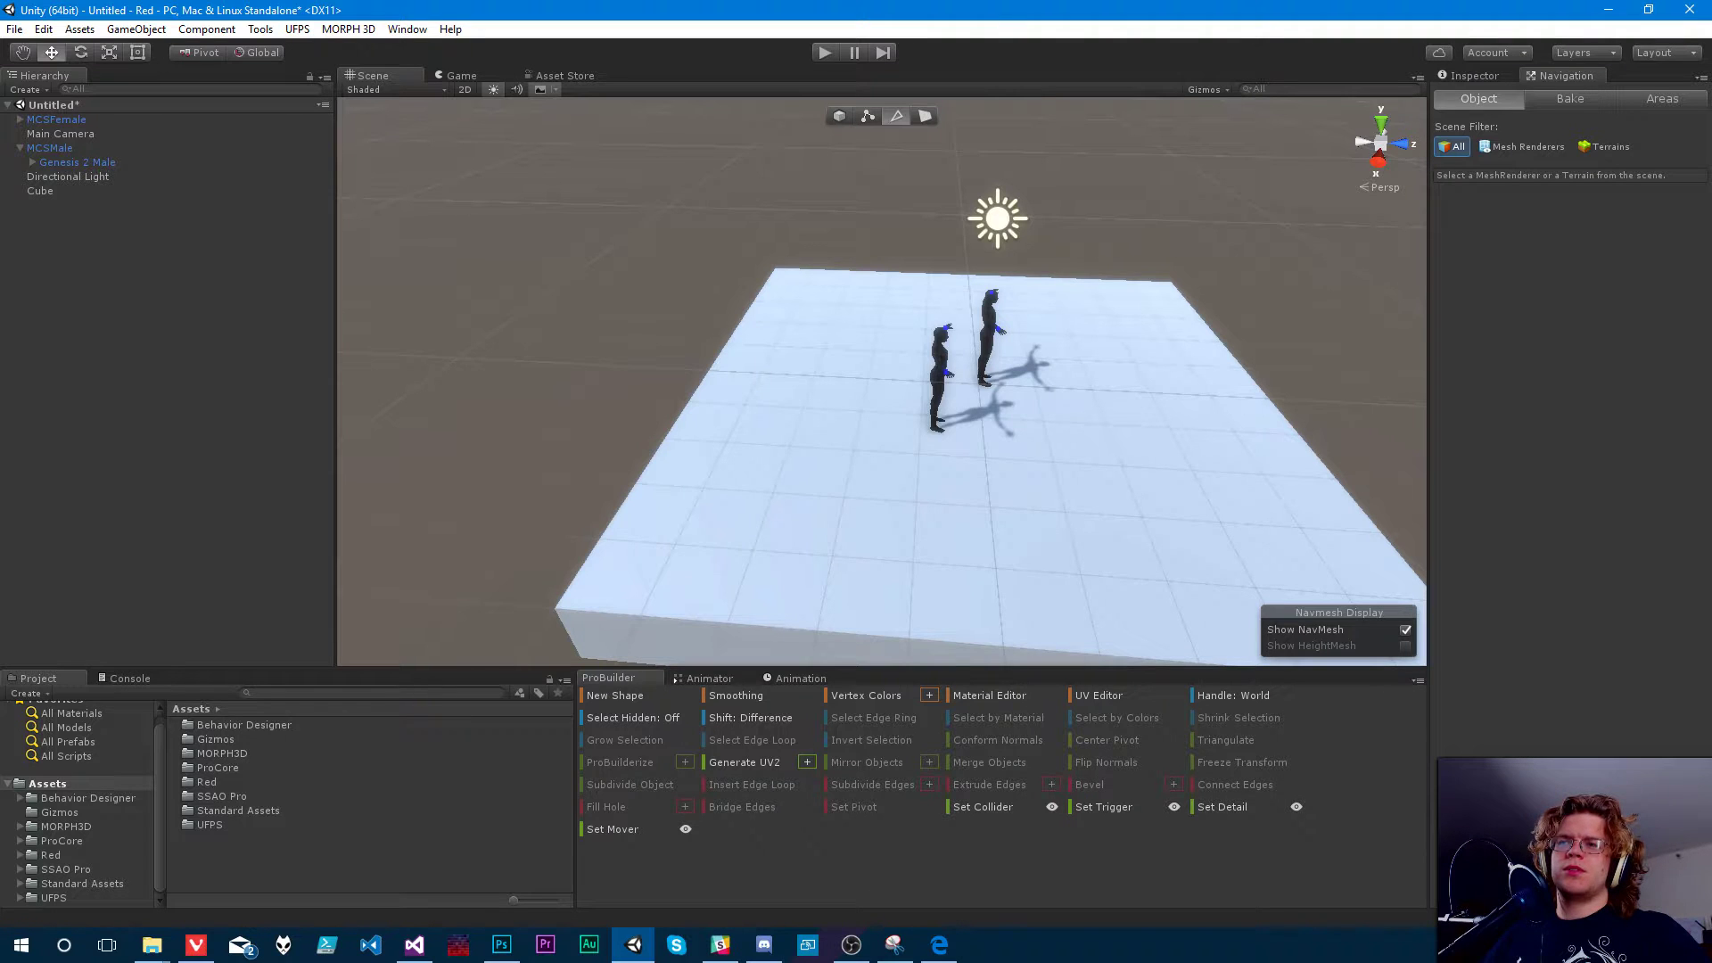
# - Save the scene as Test in a new Scenes folder inside the Red assets folder
pyautogui.click(1672, 892)
pyautogui.click(904, 508)
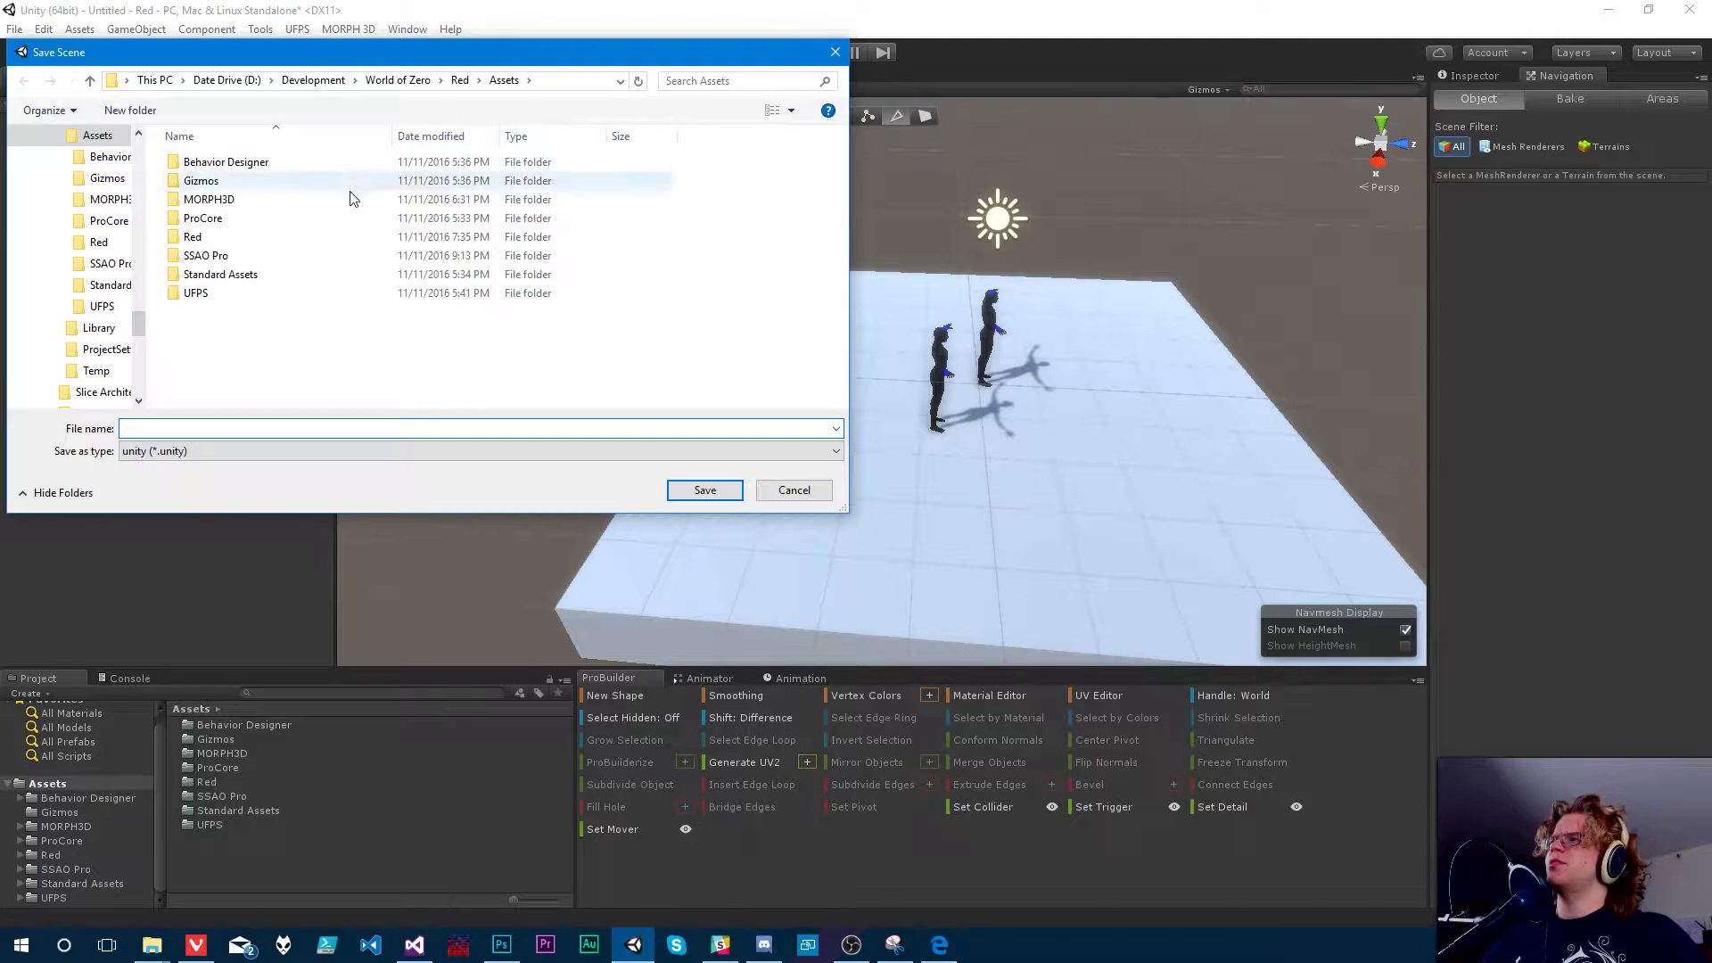
pyautogui.doubleClick(203, 237)
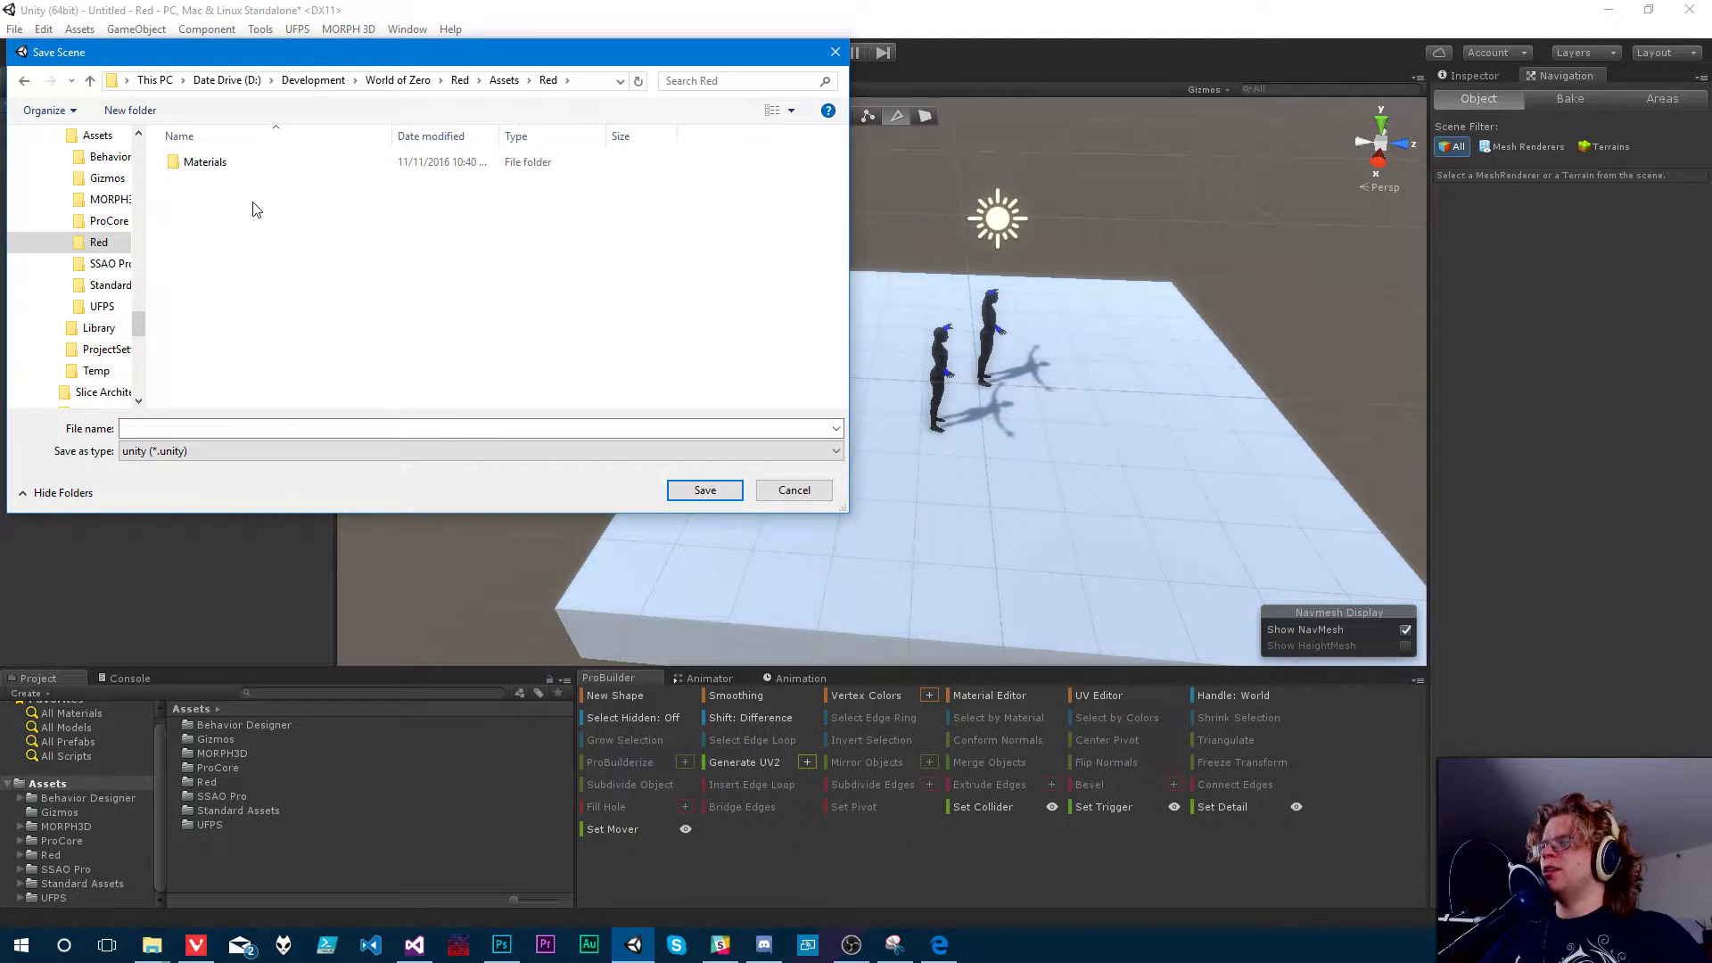
pyautogui.rightClick(256, 210)
pyautogui.moveTo(360, 411)
pyautogui.click(524, 416)
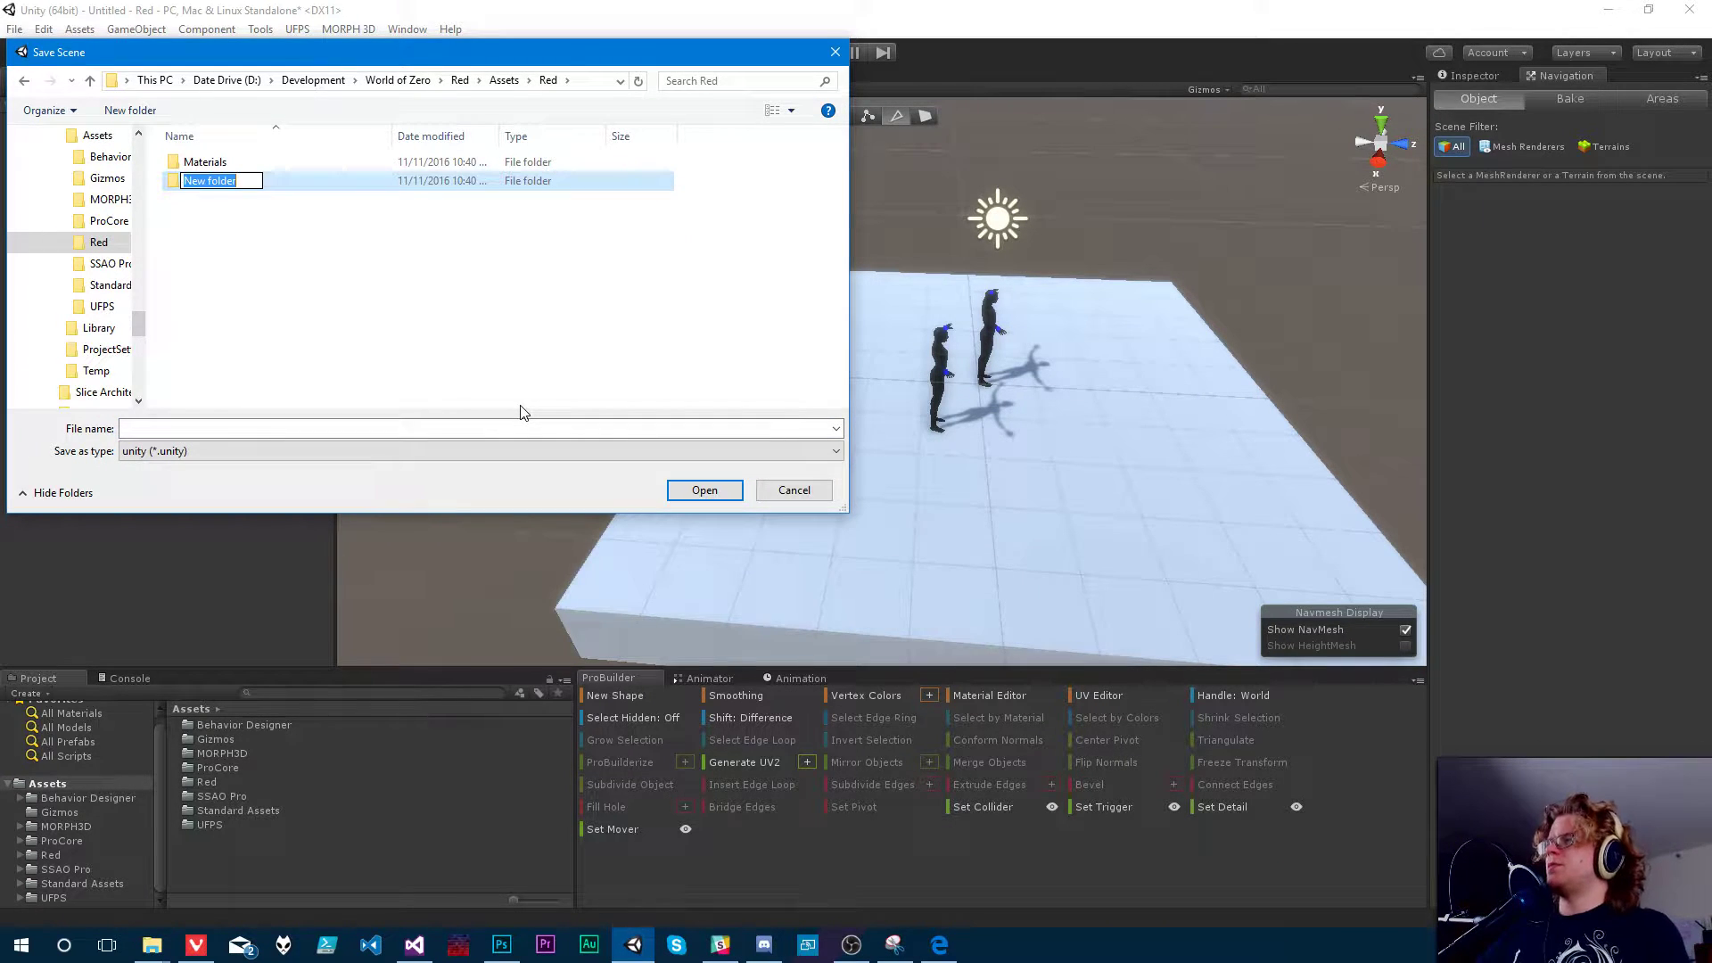
pyautogui.write('Scenes')
pyautogui.press('Return')
pyautogui.press('Return')
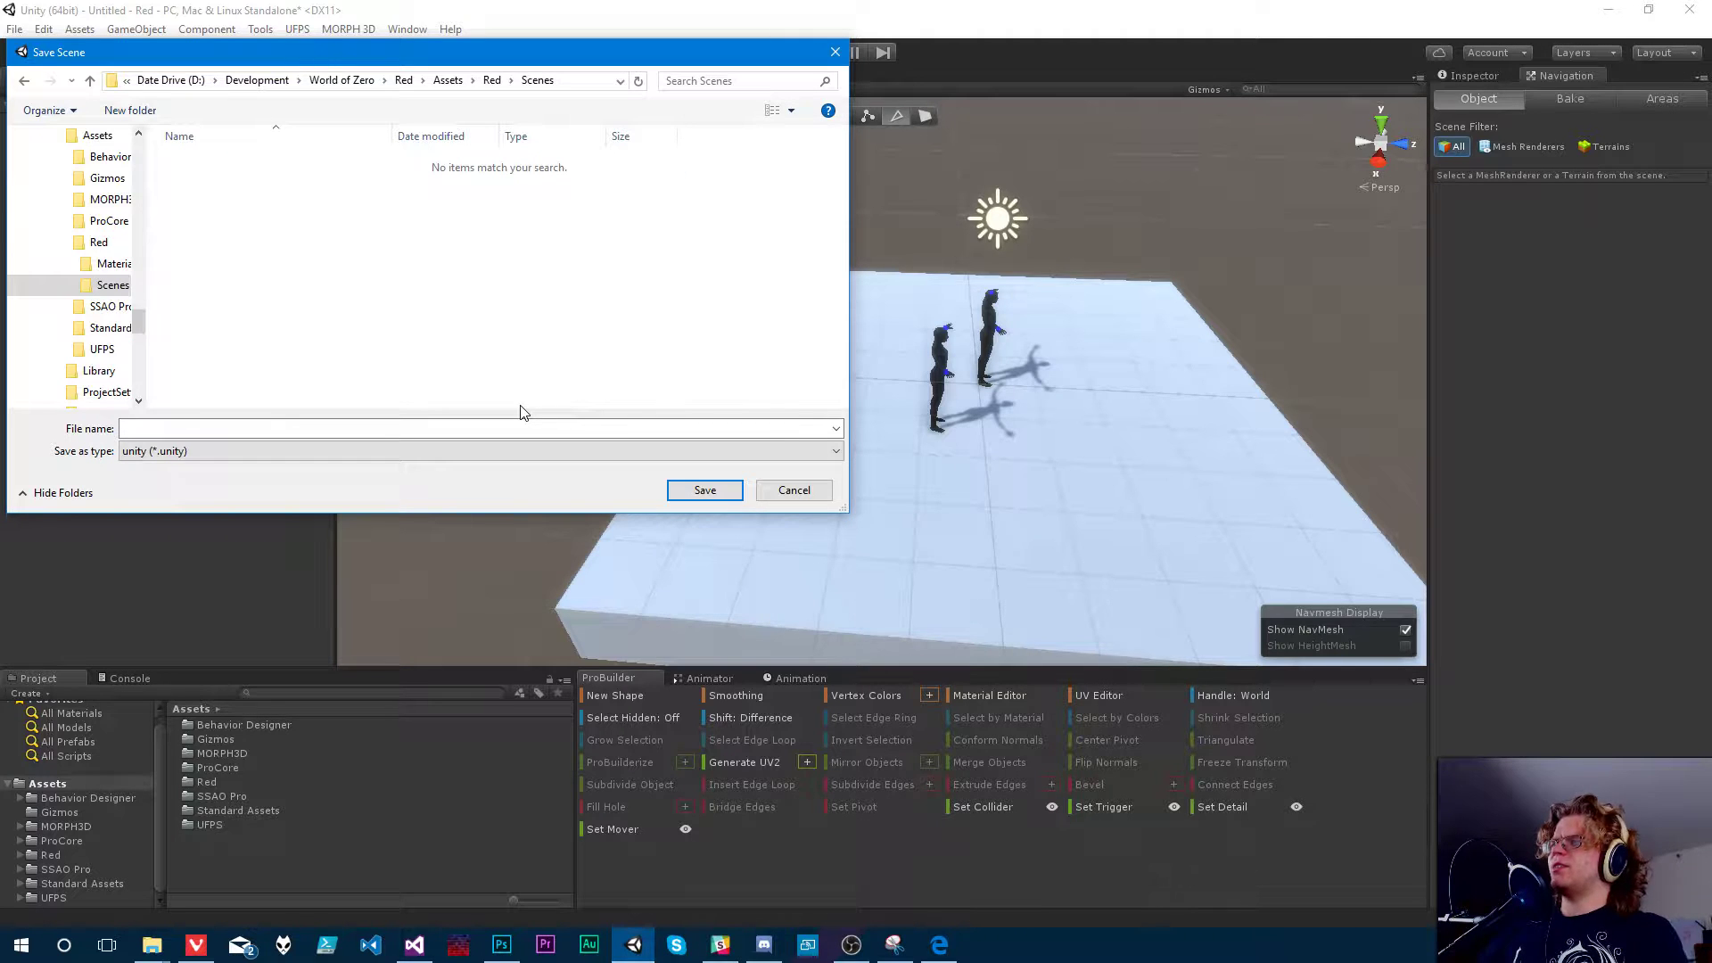
pyautogui.click(446, 428)
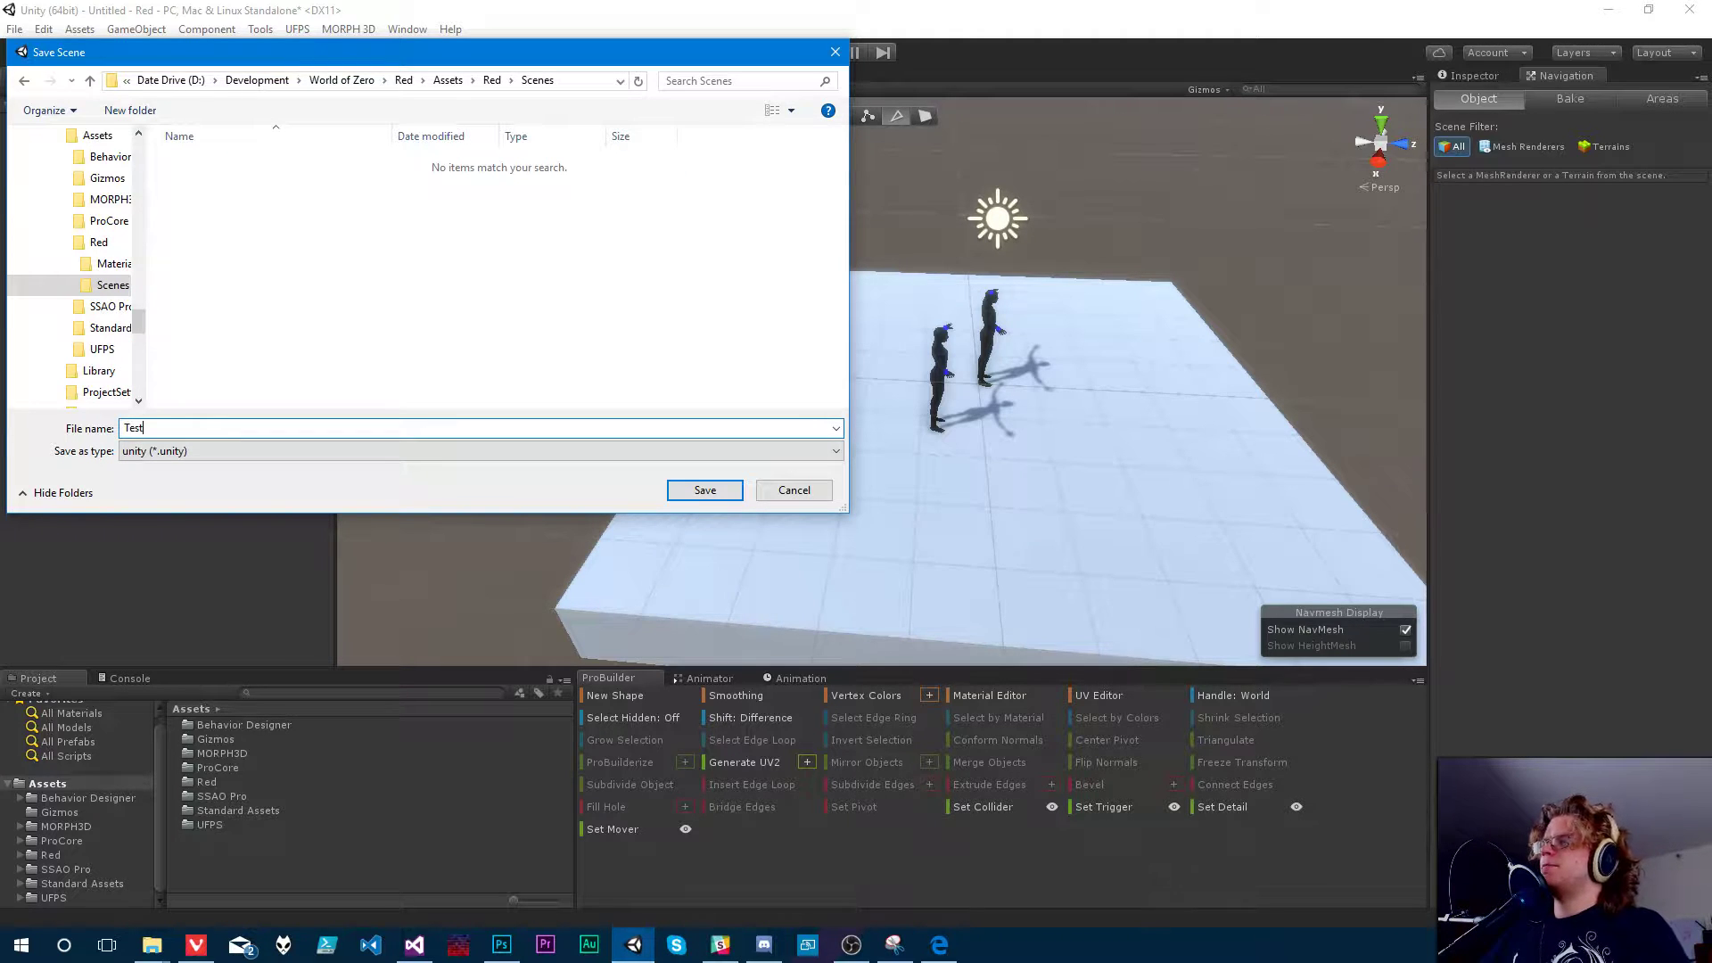
pyautogui.press('Return')
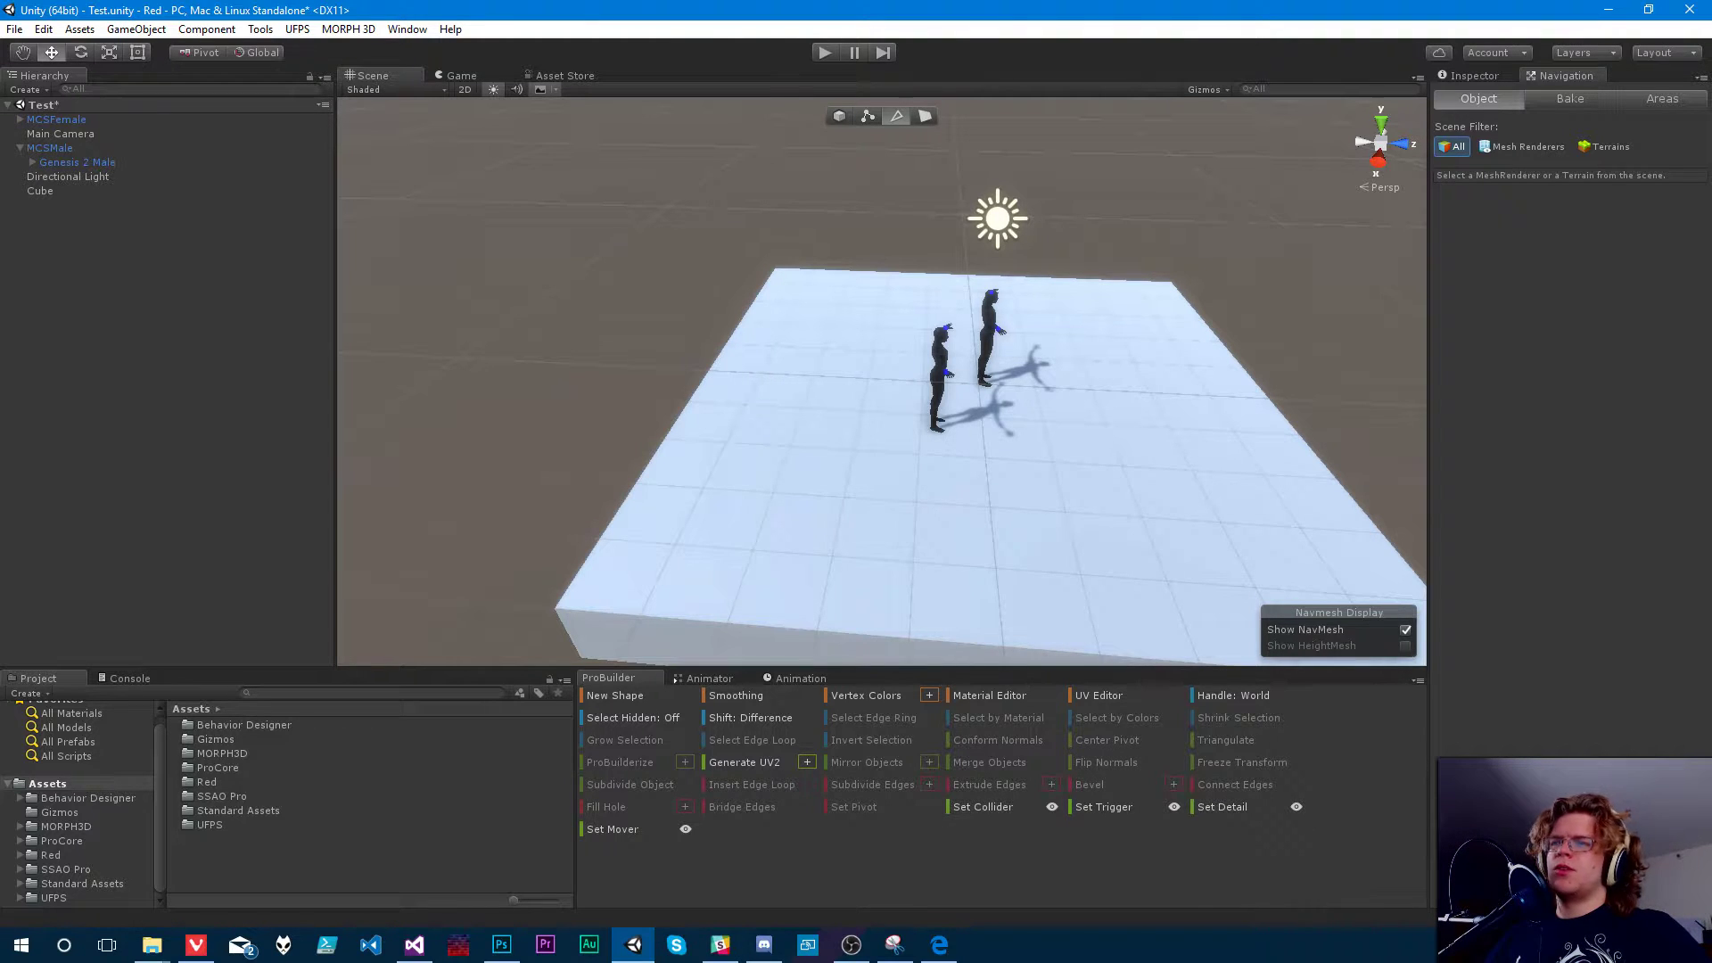
# - Review the navigation area list and the bake settings for agent size and off-mesh links
pyautogui.keyDown('alt'); pyautogui.moveTo(1120, 468); pyautogui.dragTo(865, 457); pyautogui.keyUp('alt')
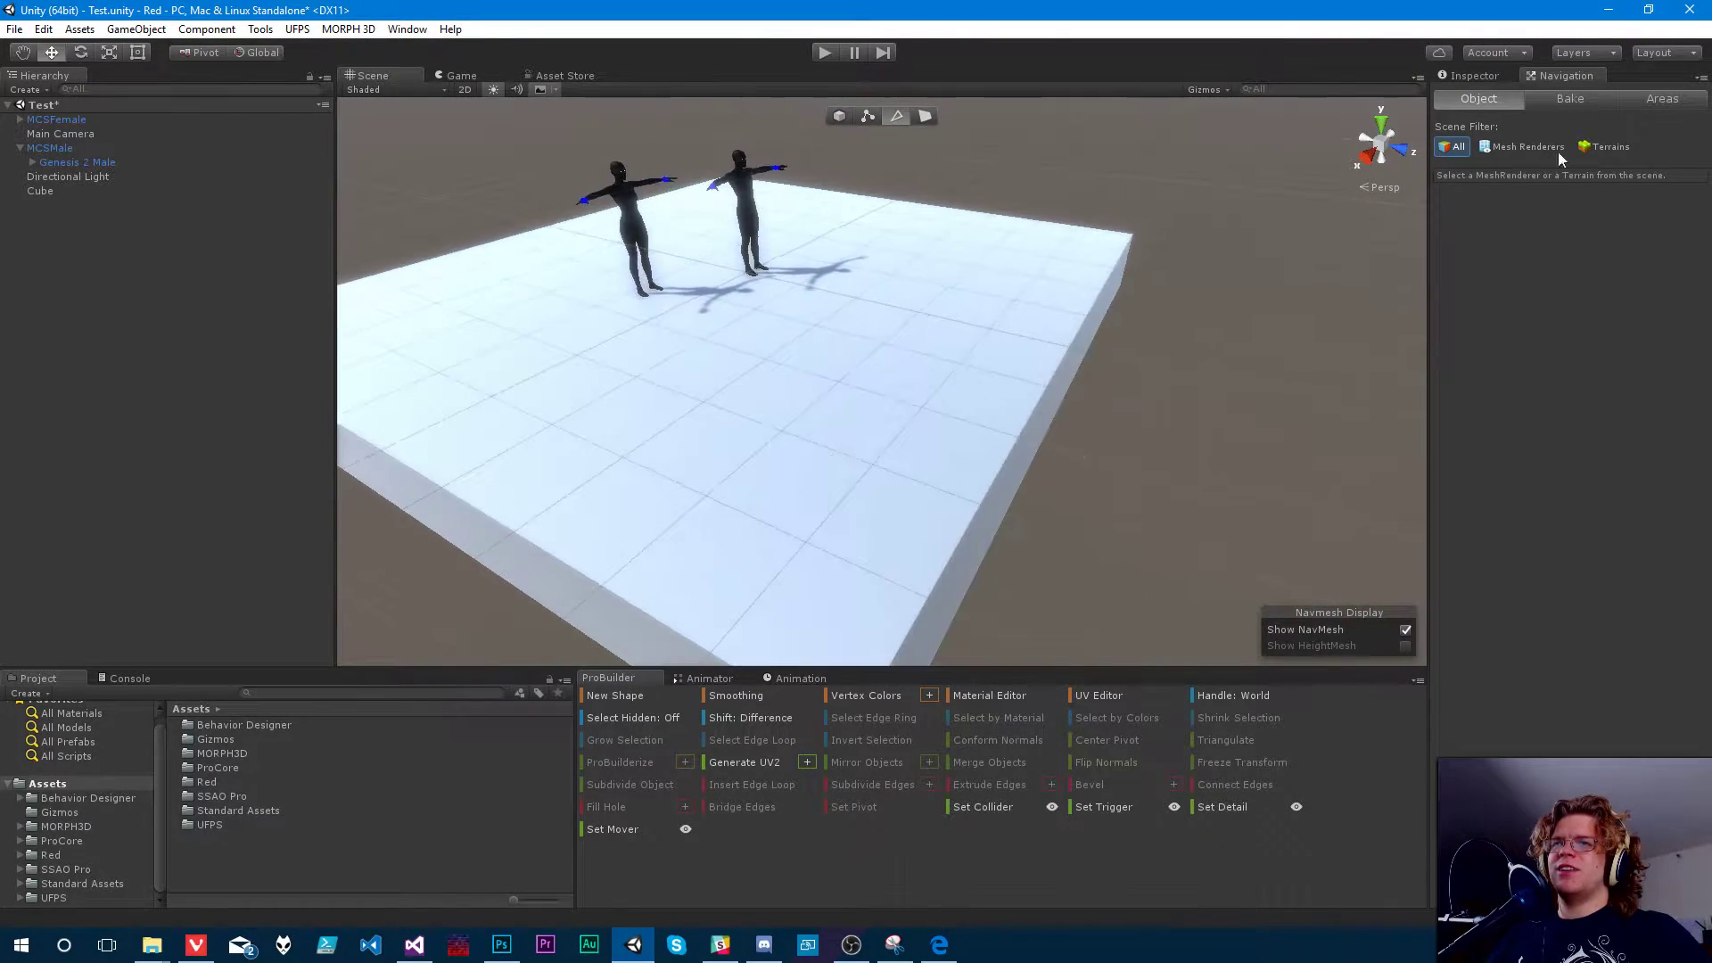
pyautogui.click(1560, 102)
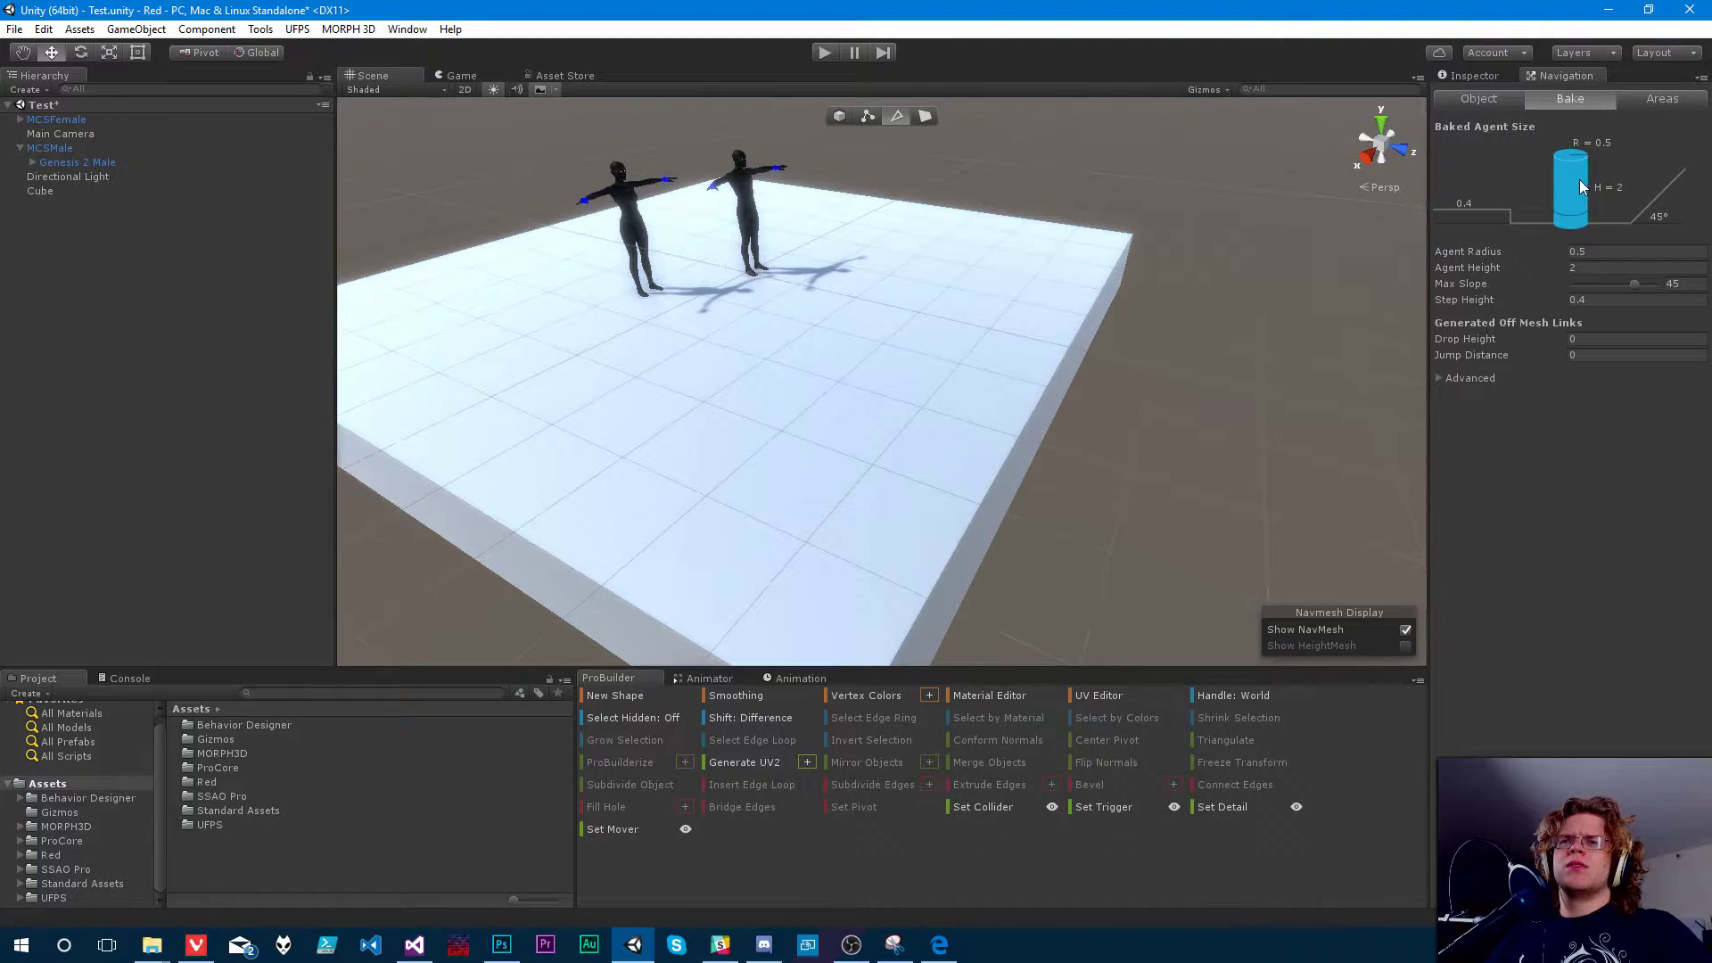
pyautogui.click(1657, 103)
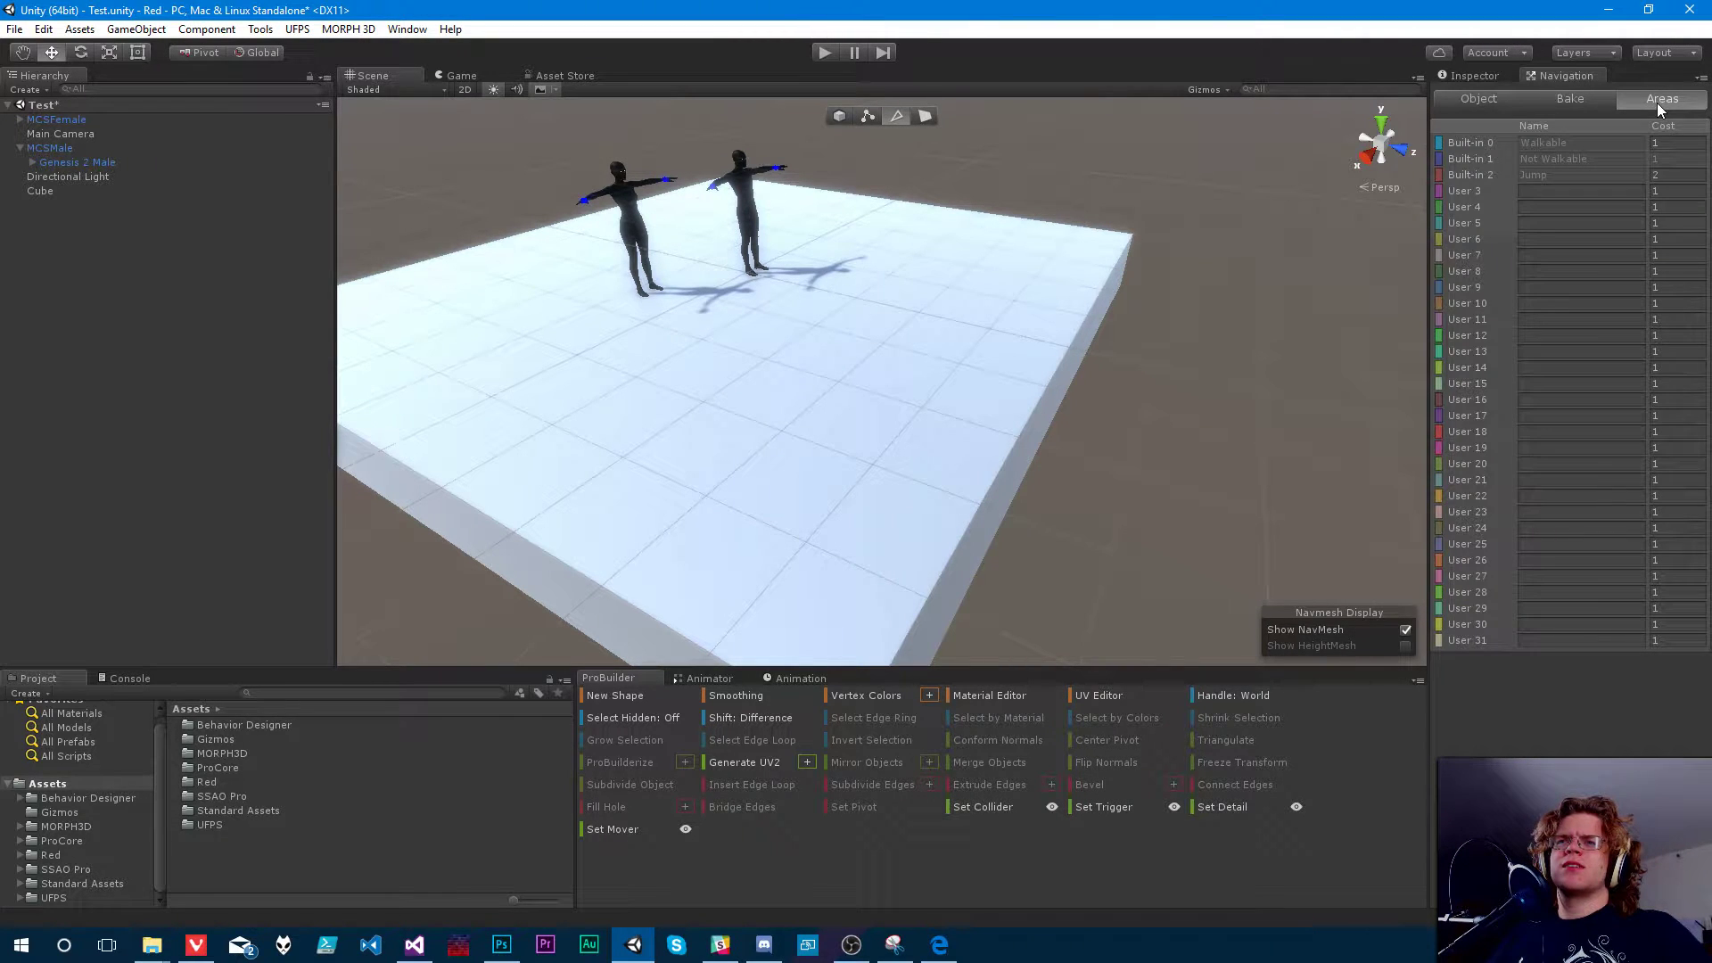
pyautogui.click(1577, 98)
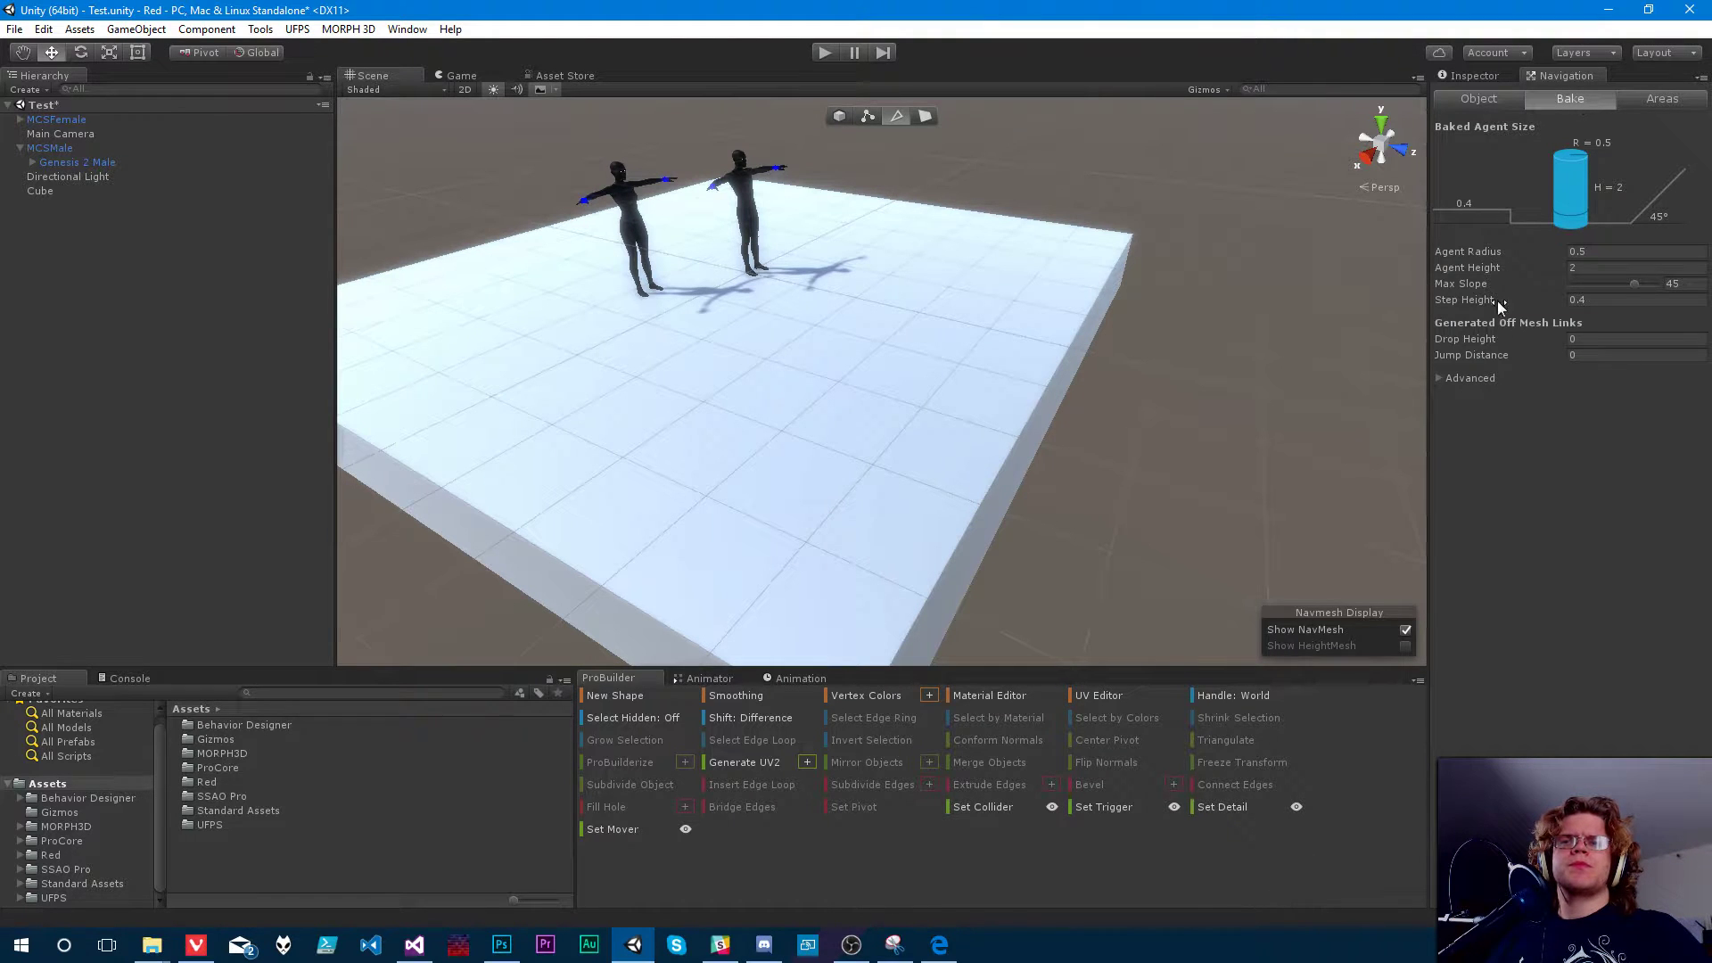
# - Mark the floor cube as Navigation Static, set the whole object to Static, and return to its navigation settings
pyautogui.click(777, 333)
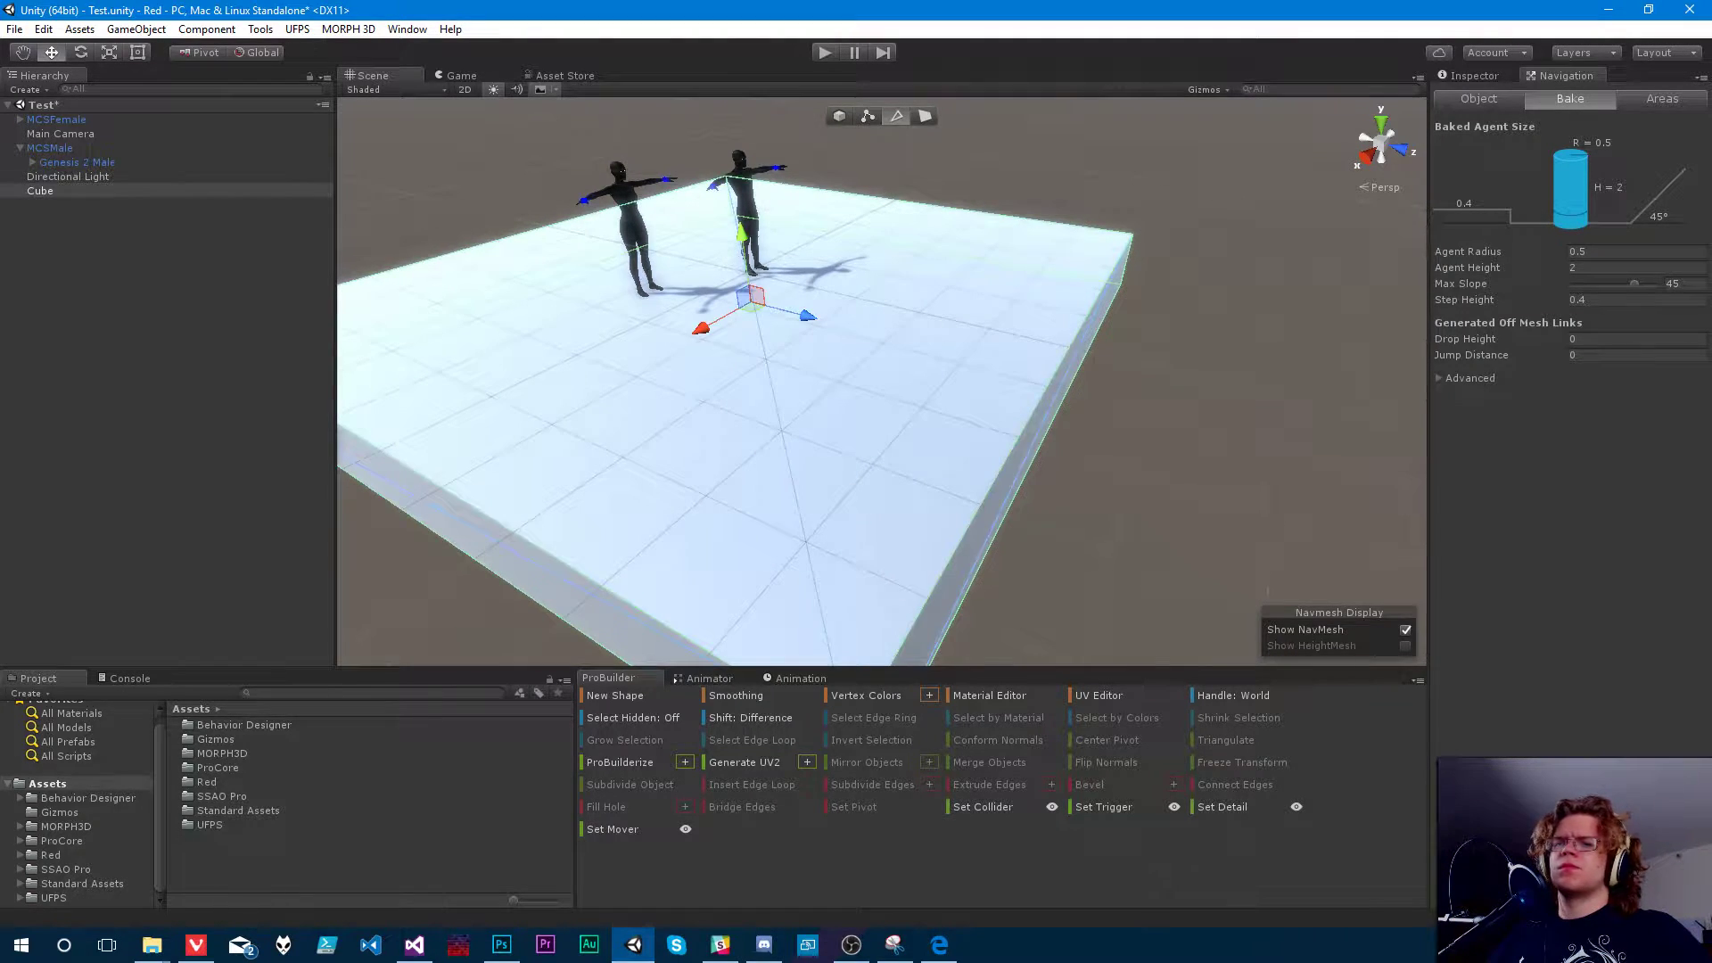
pyautogui.press('f')
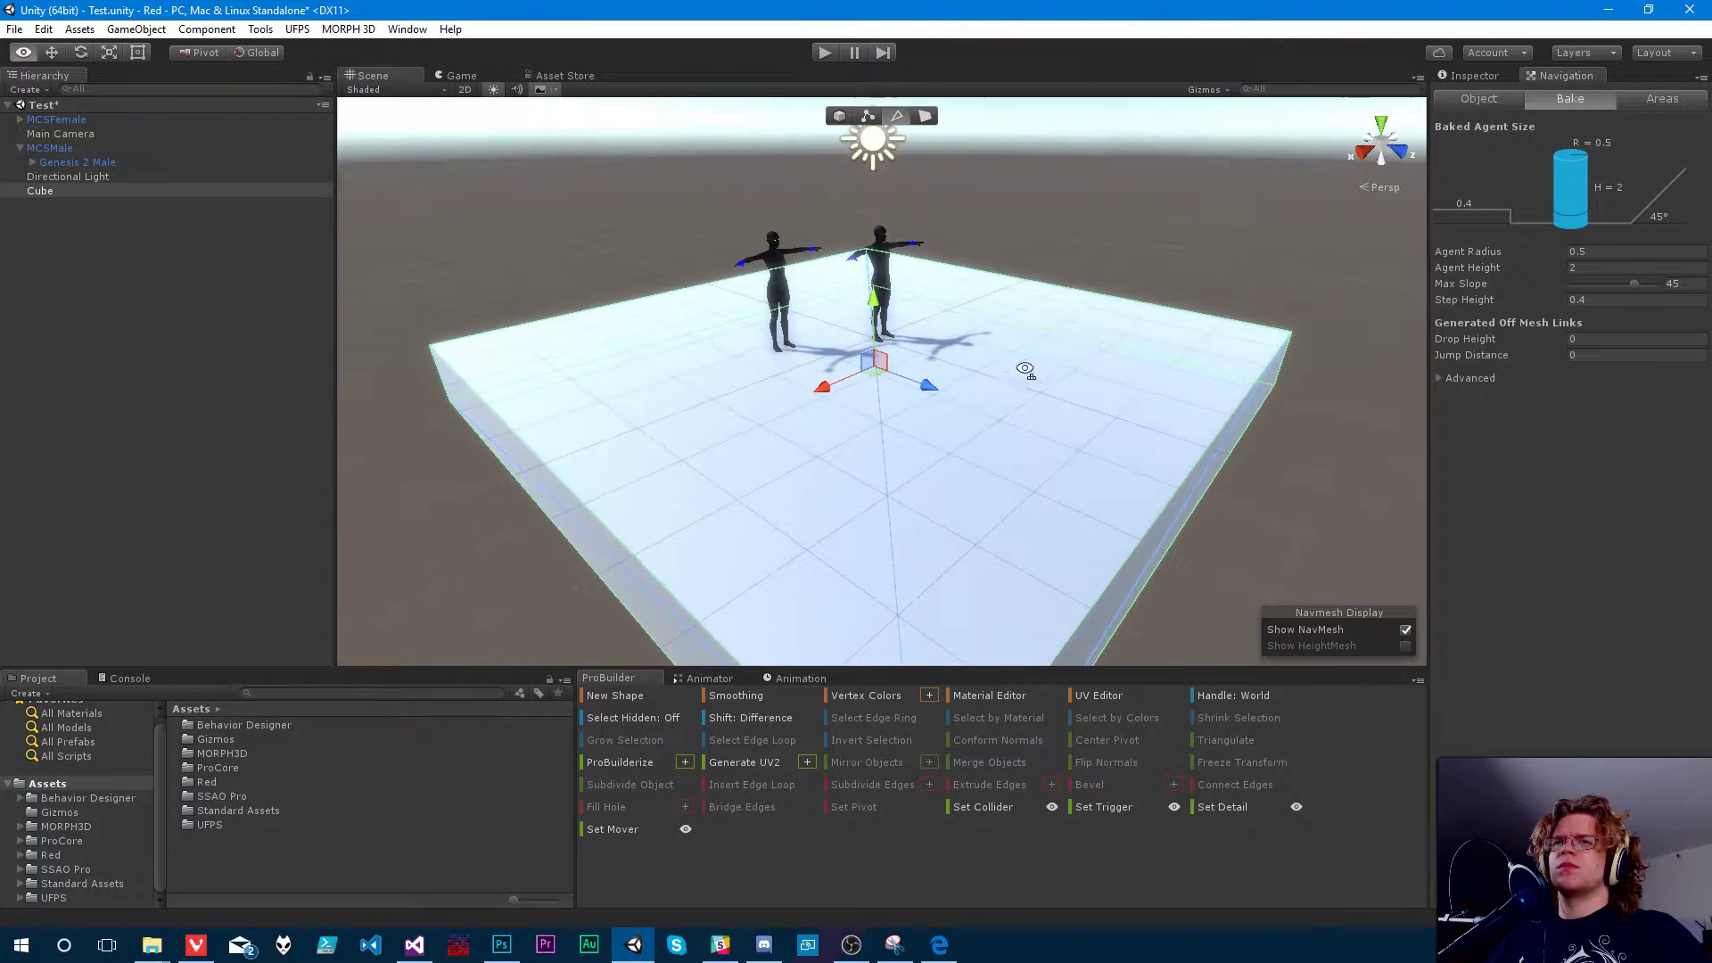
pyautogui.click(1471, 96)
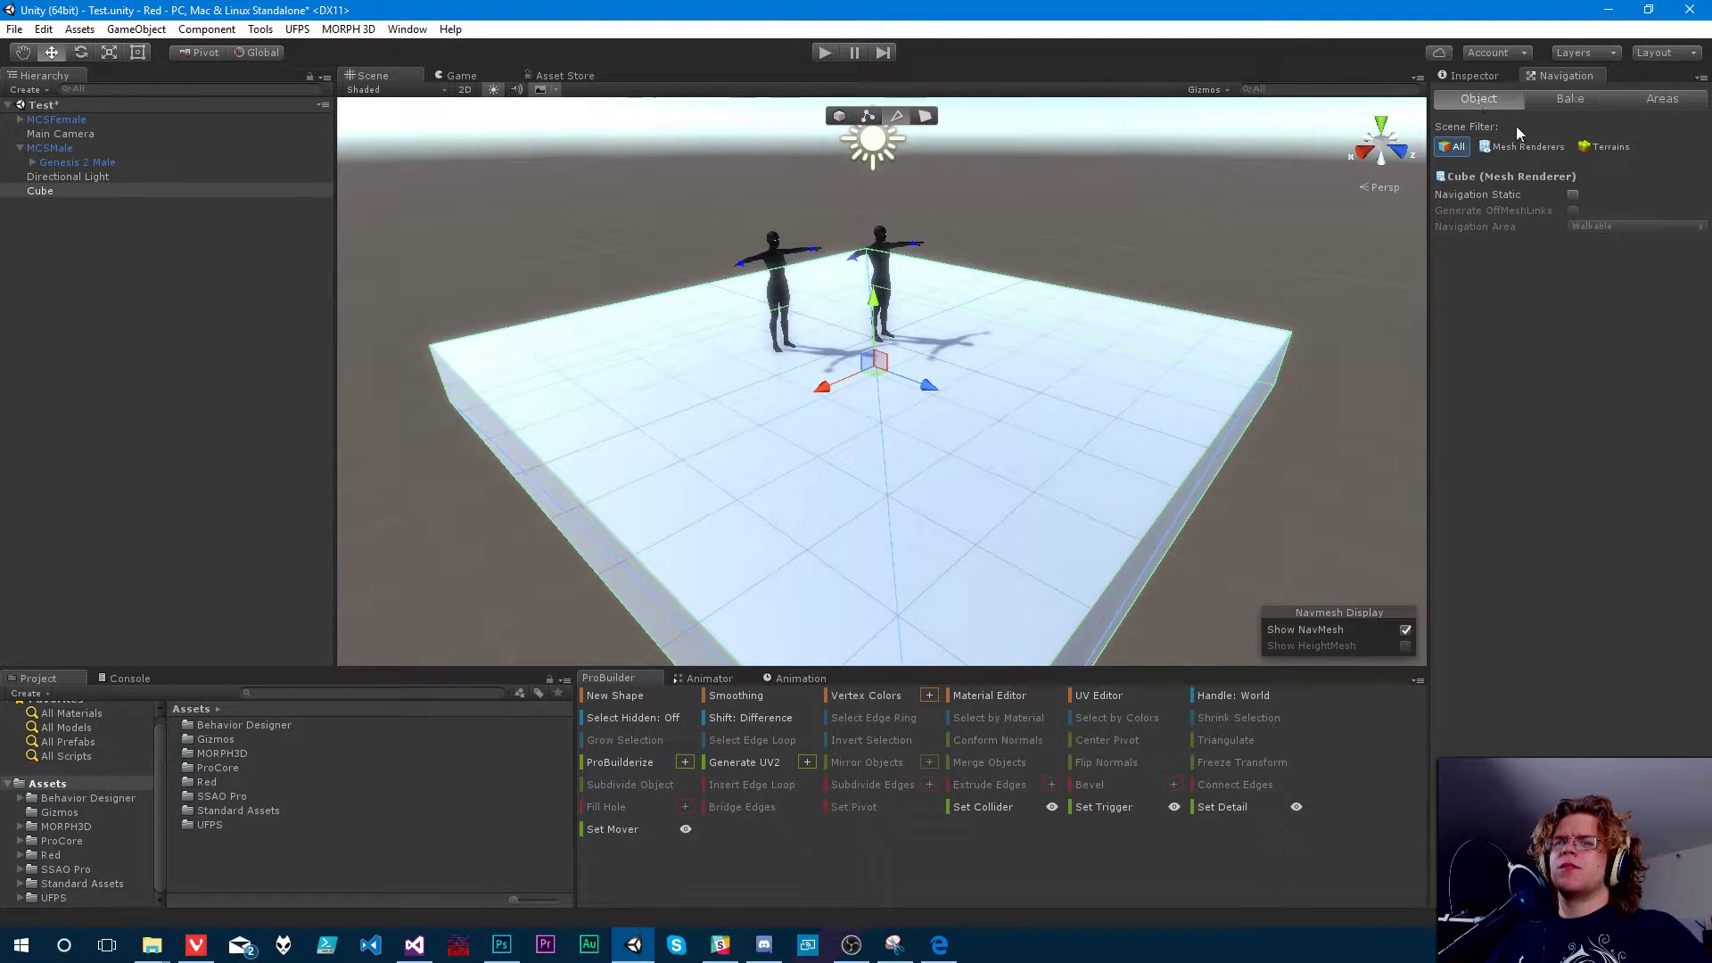
pyautogui.click(1572, 198)
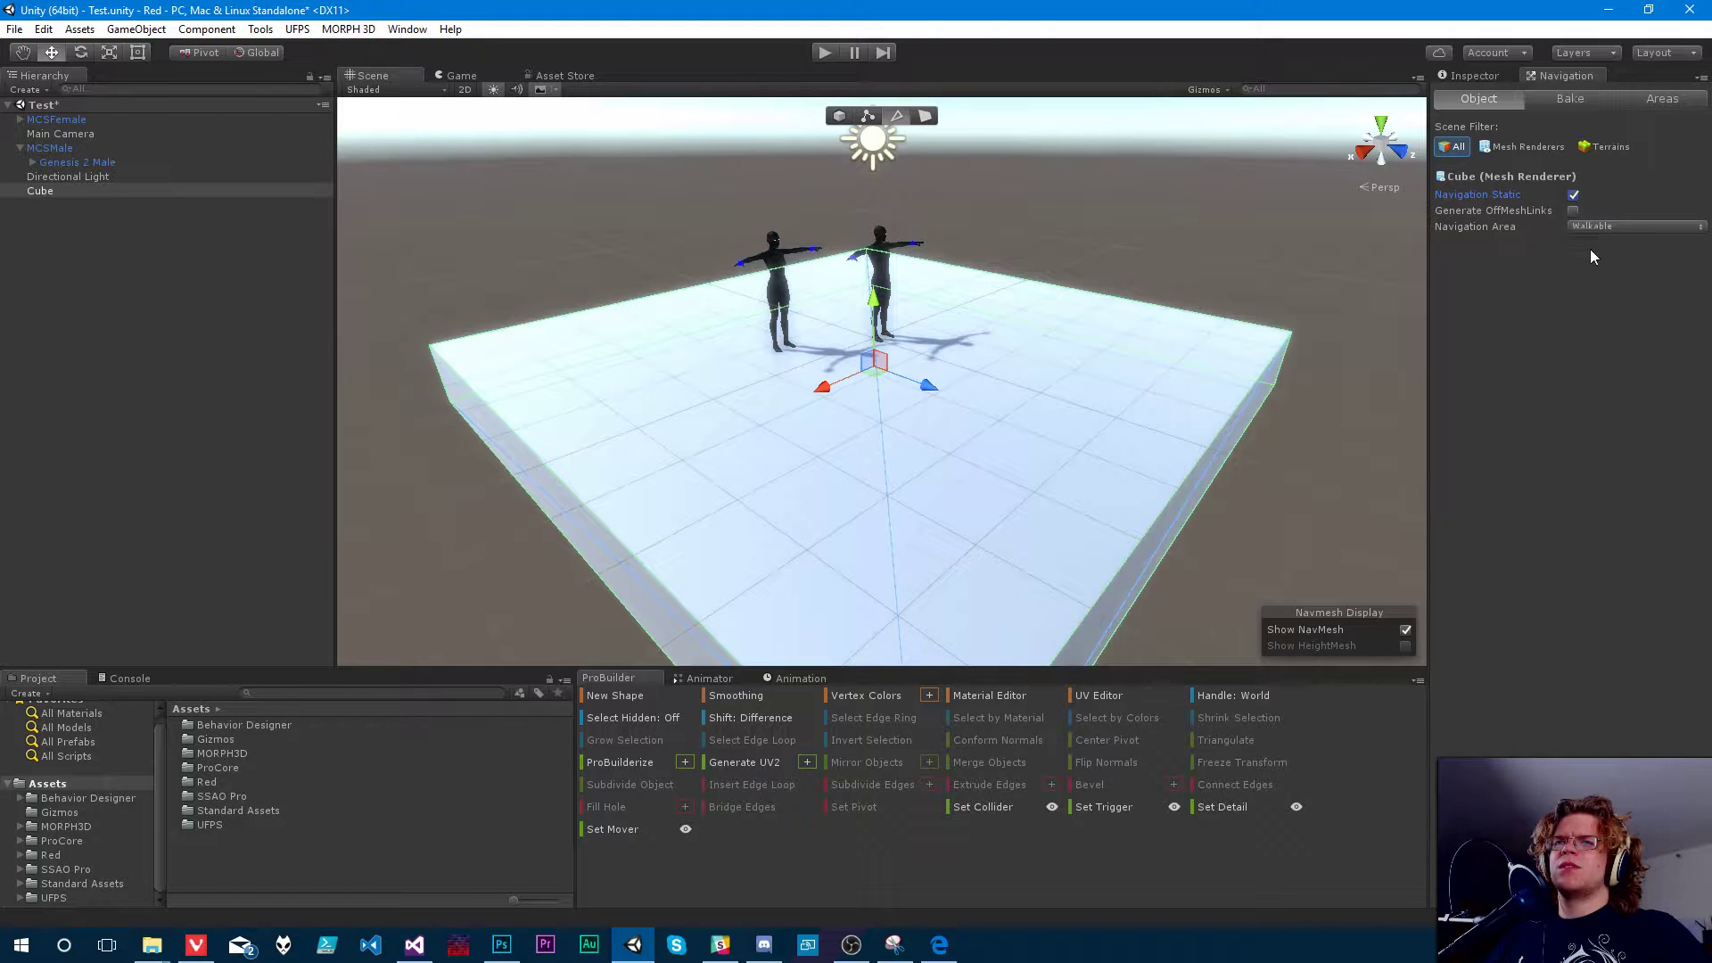
pyautogui.click(1472, 79)
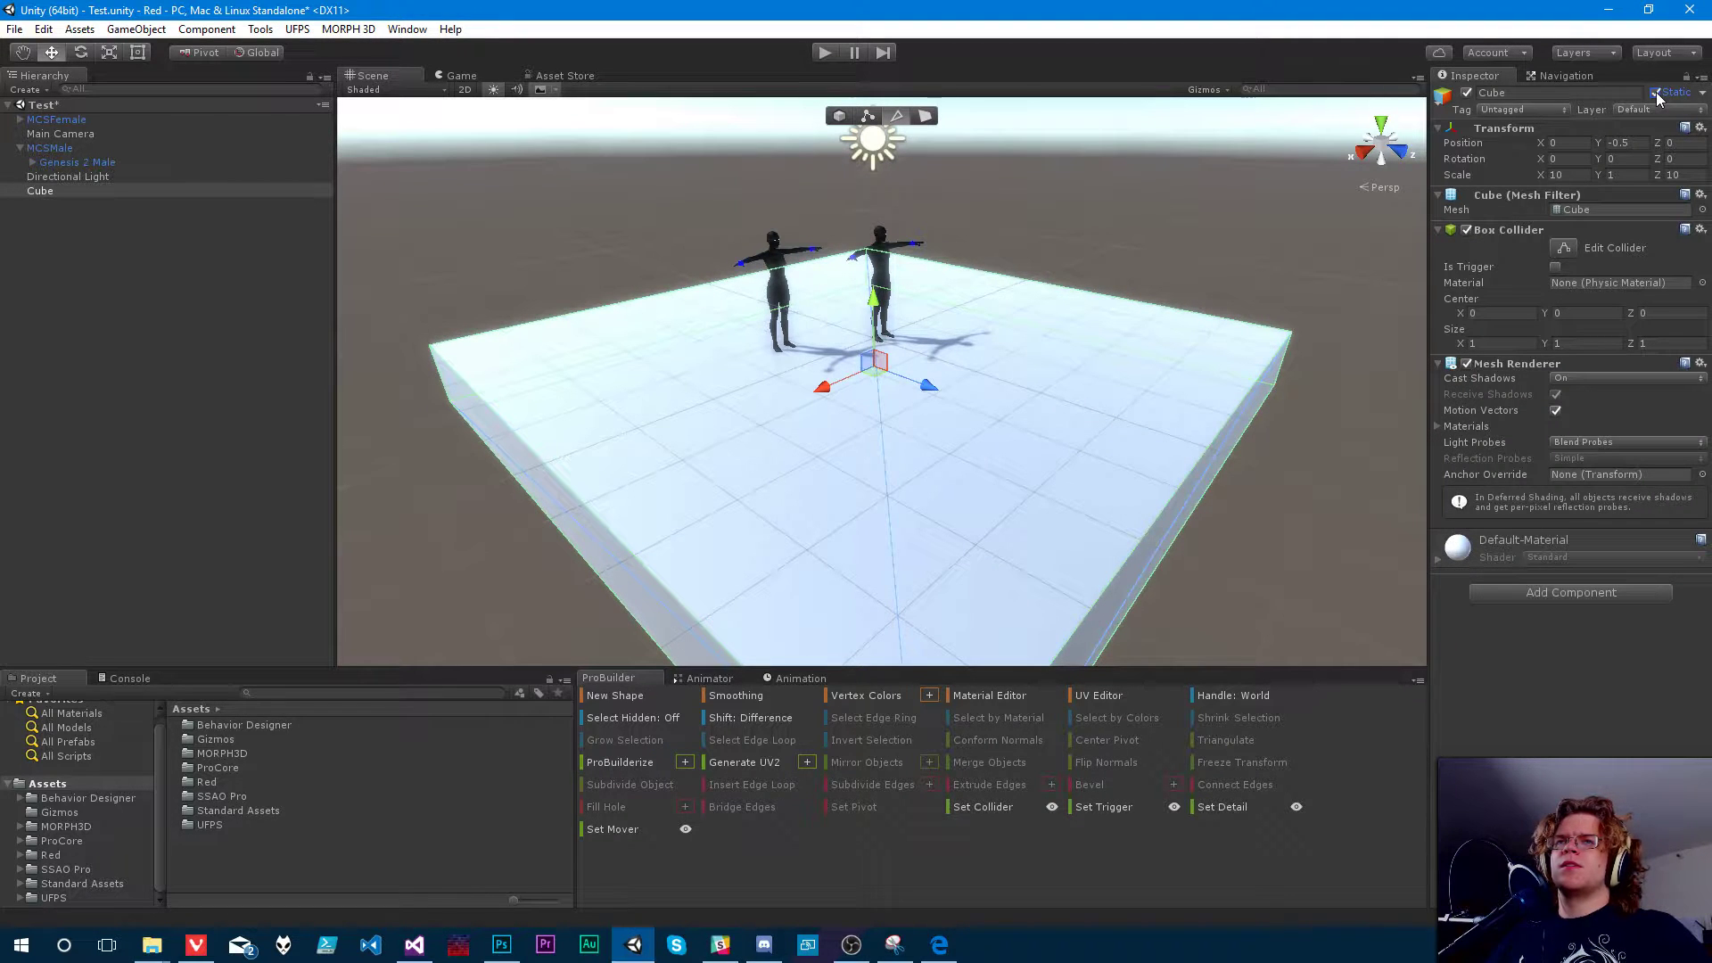
pyautogui.click(1562, 77)
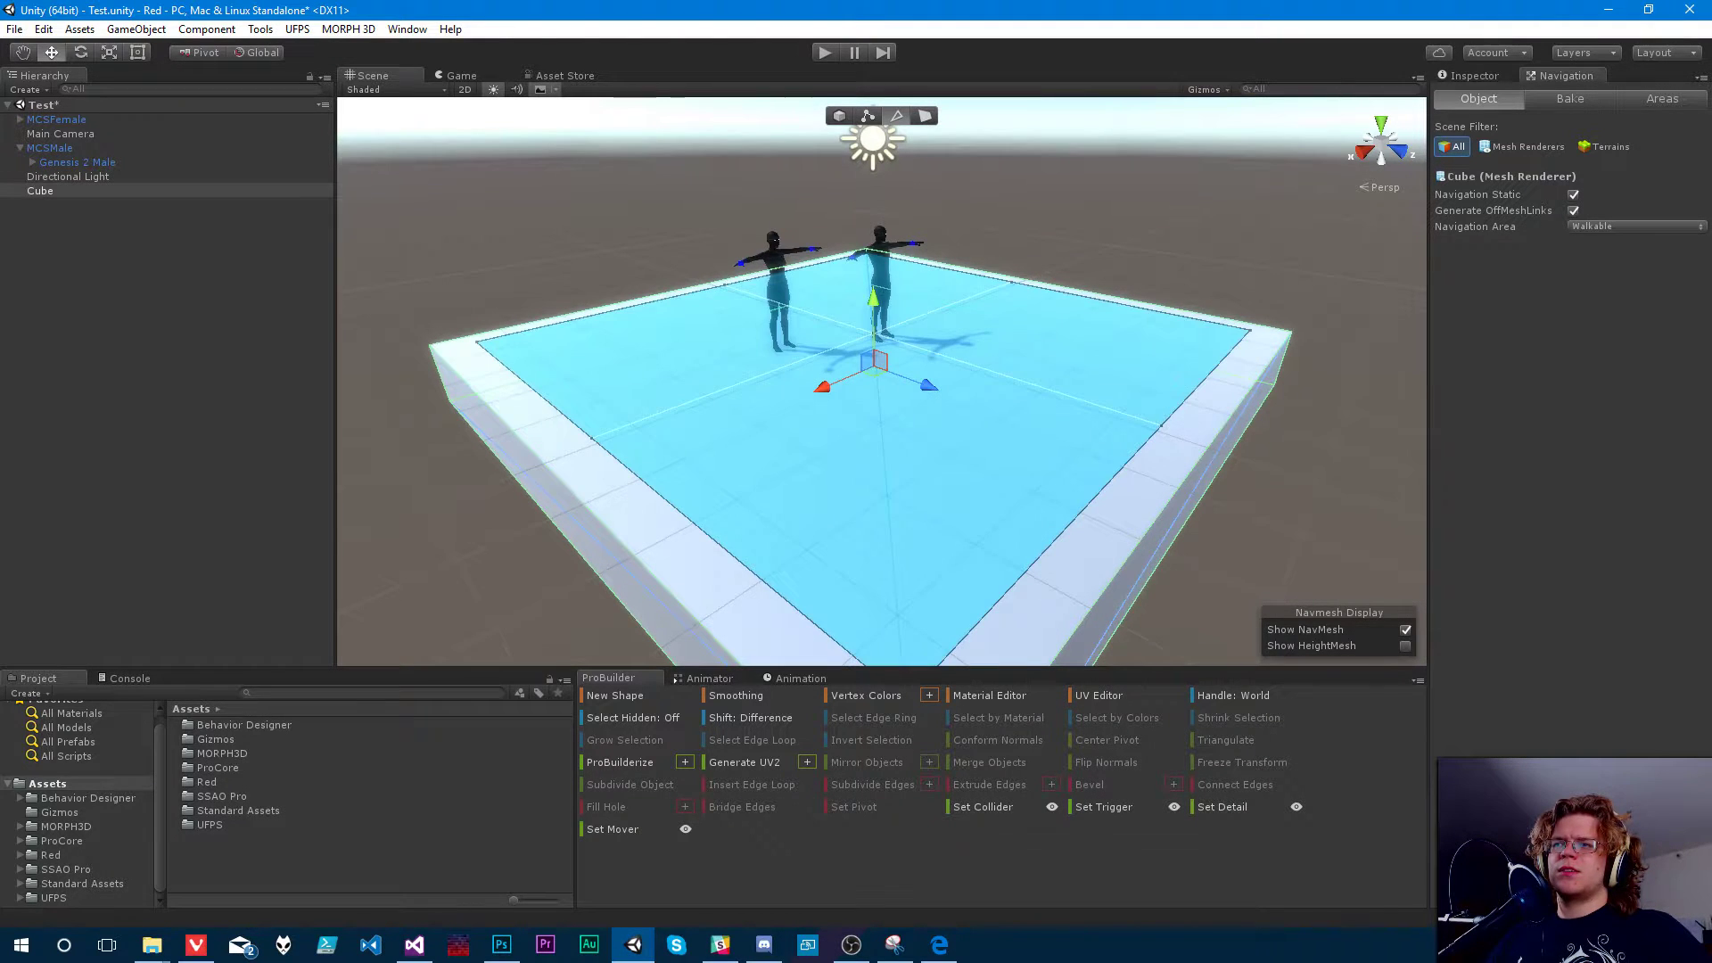
# - Build a 1 × 1 × 1 ProBuilder cube on the floor behind the two character models
pyautogui.keyDown('alt'); pyautogui.moveTo(912, 486); pyautogui.dragTo(988, 617); pyautogui.keyUp('alt')
pyautogui.scroll(5, 964, 526)
pyautogui.press('a')
pyautogui.moveTo(987, 617); pyautogui.dragTo(847, 536, button='right')
pyautogui.press('w')
pyautogui.press('d')
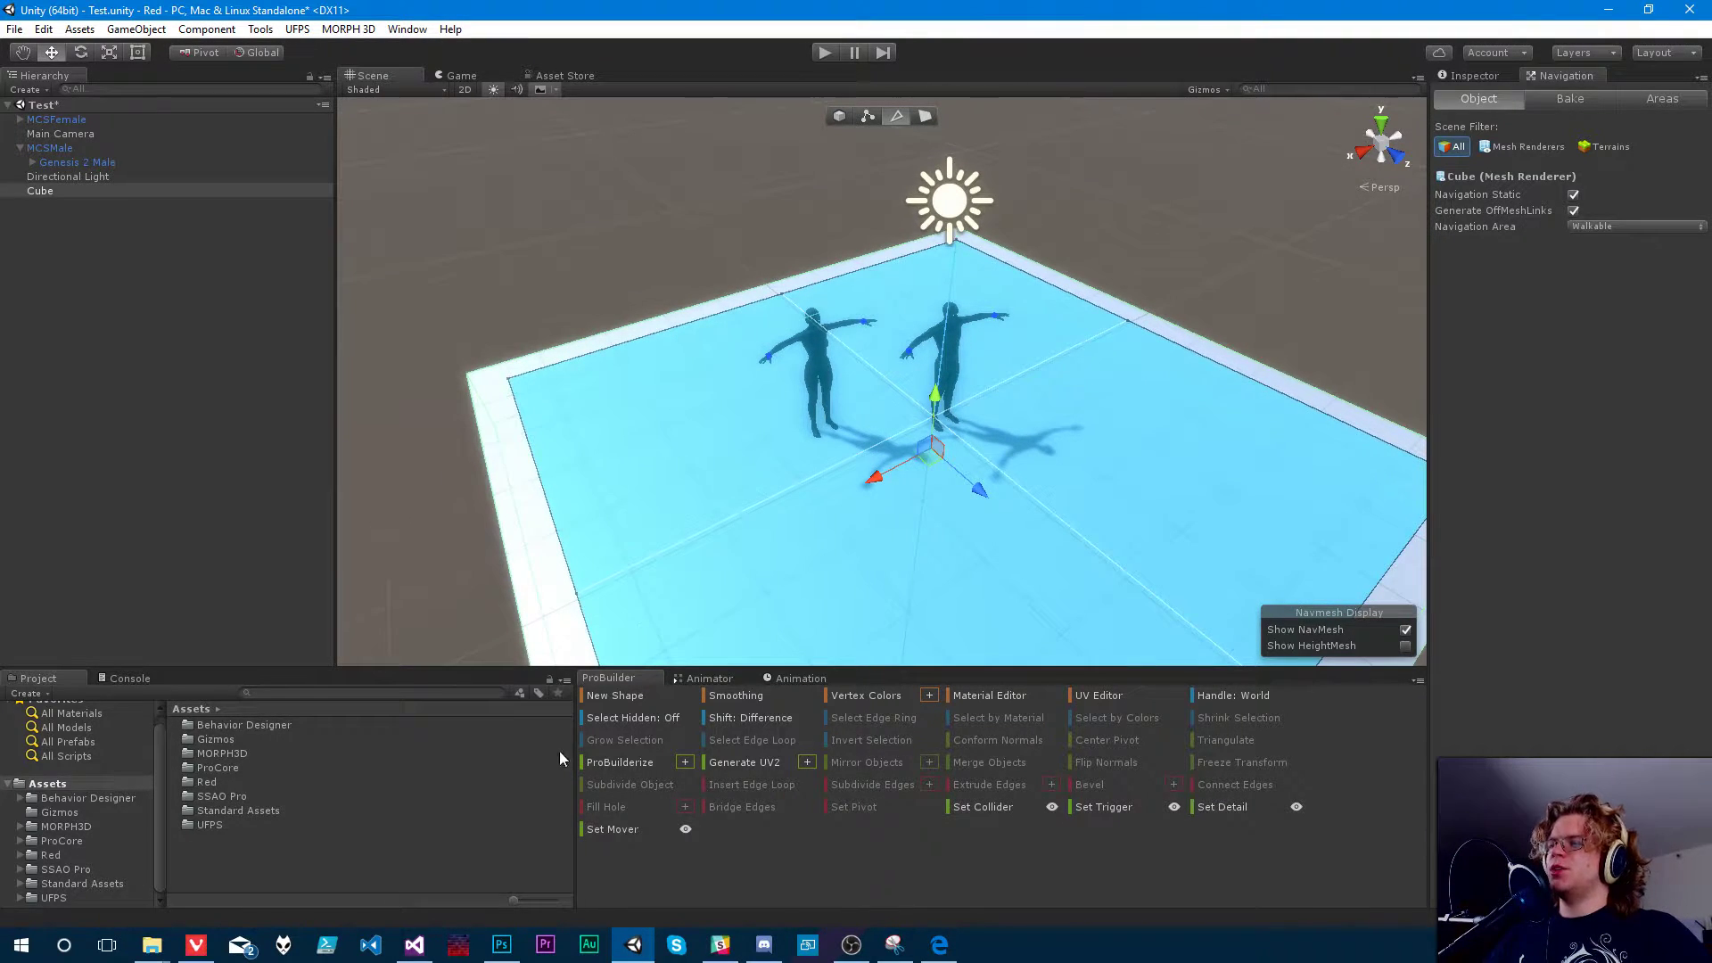
pyautogui.click(633, 705)
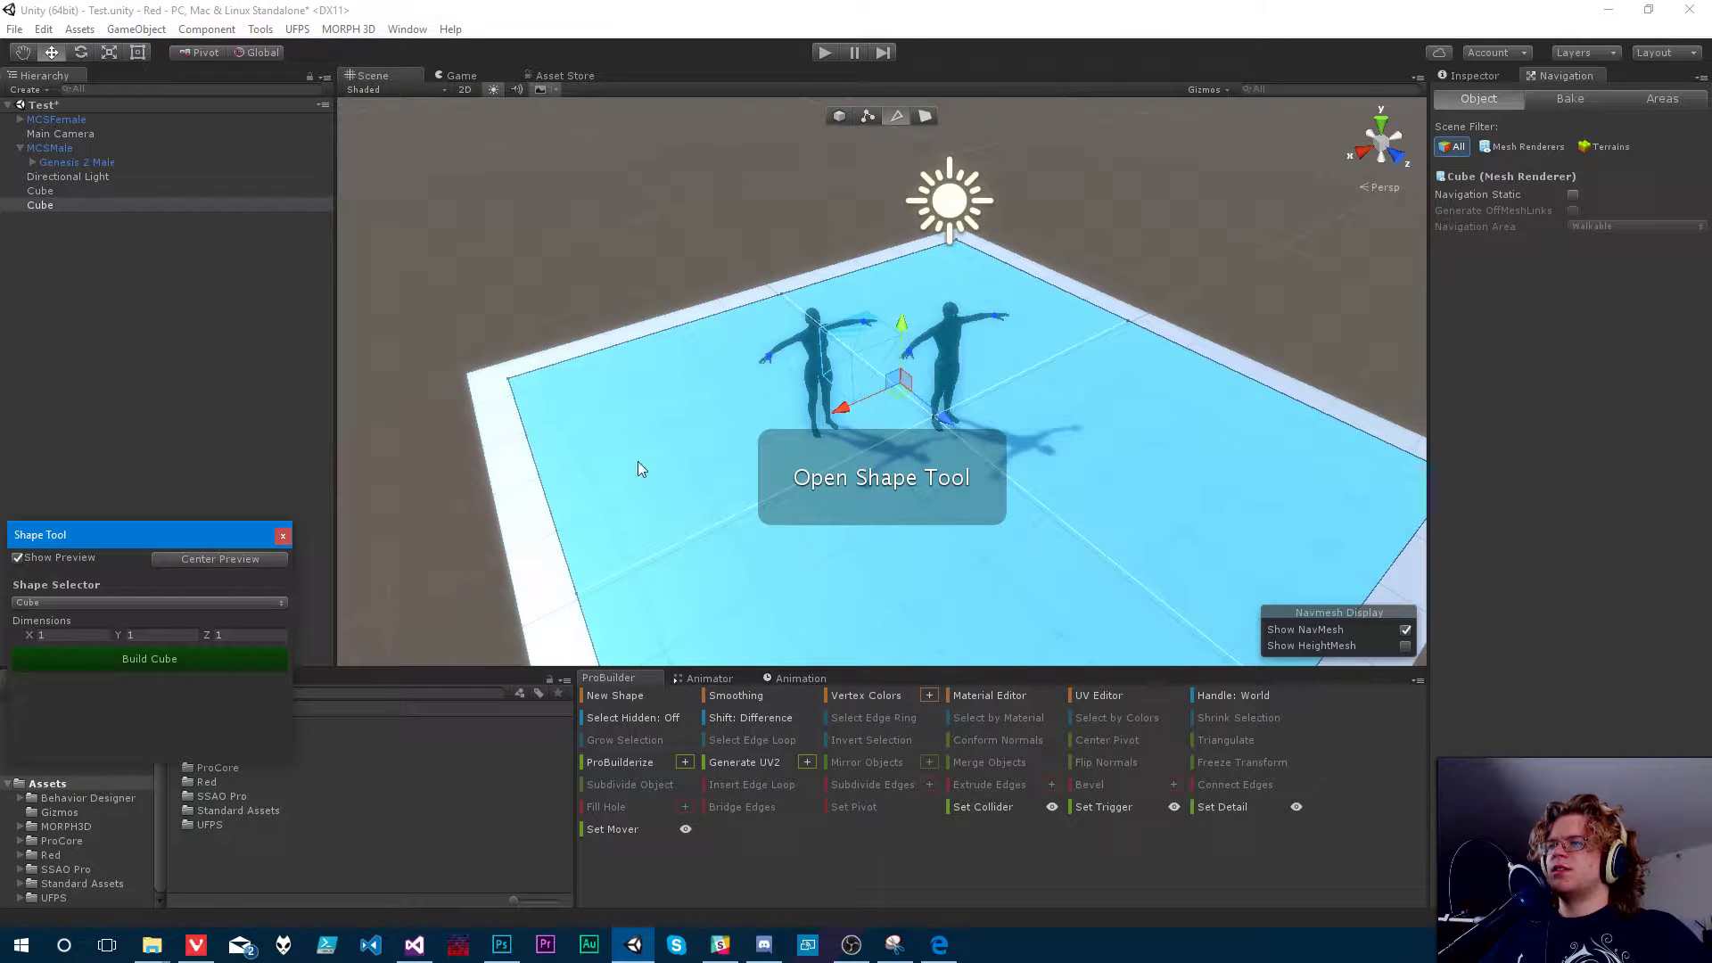
pyautogui.moveTo(639, 466); pyautogui.dragTo(927, 339, button='right')
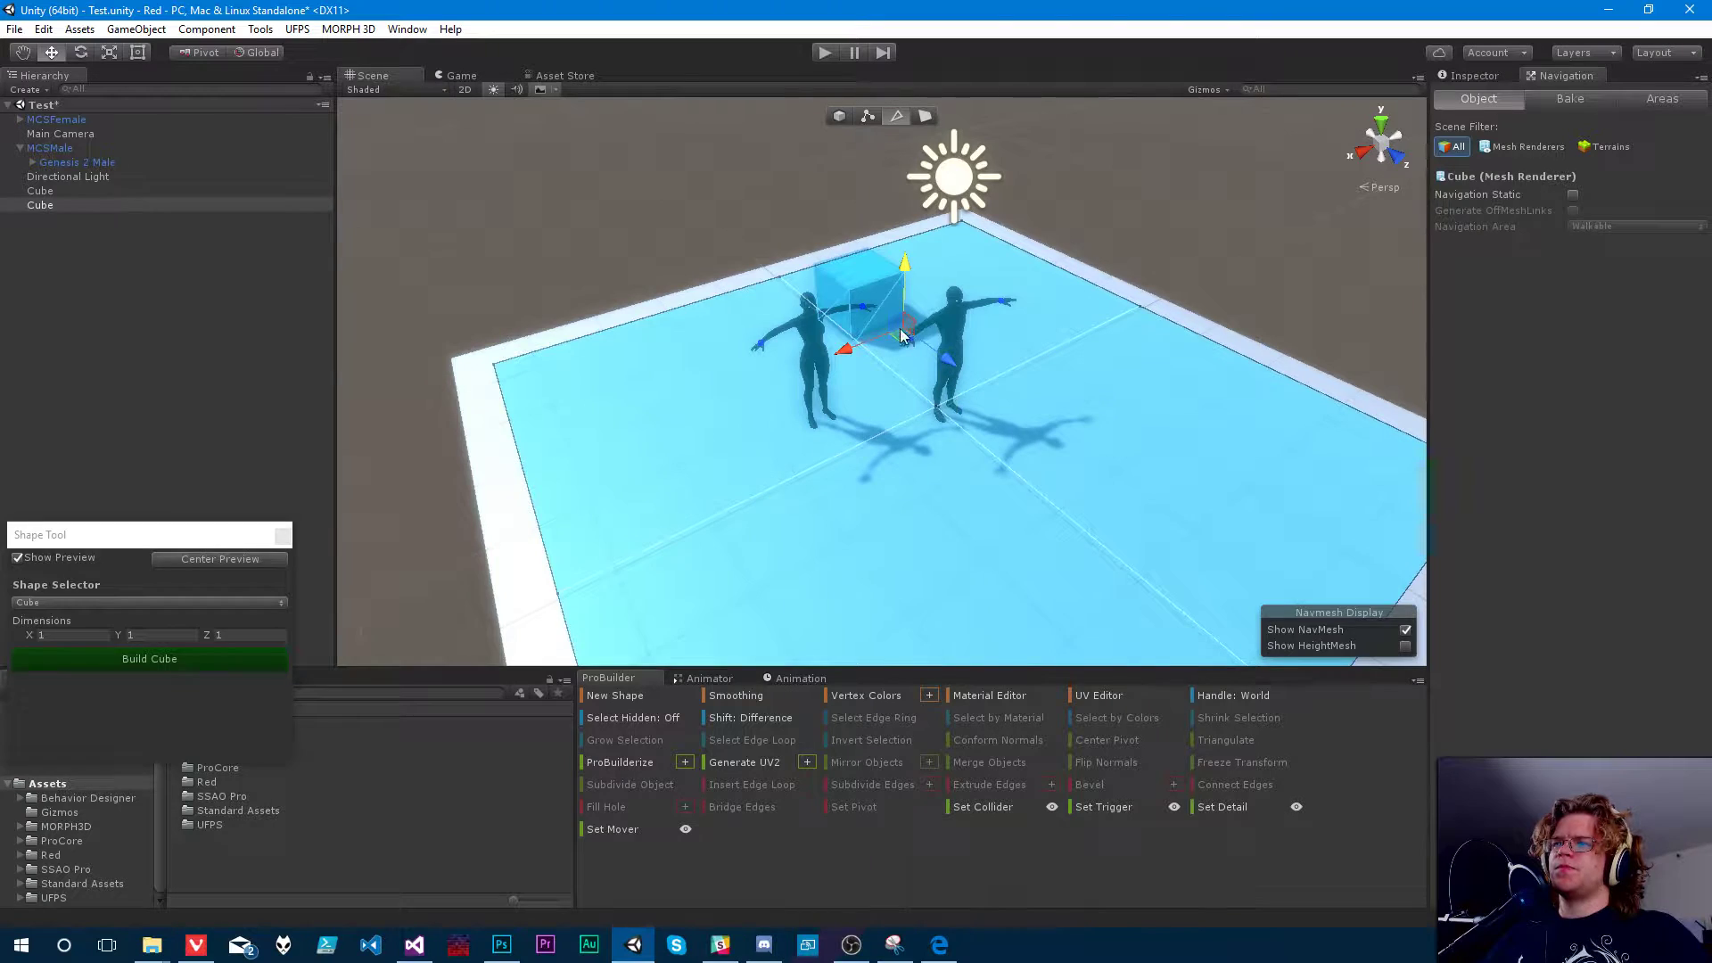
pyautogui.moveTo(888, 304); pyautogui.dragTo(796, 424, button='right')
pyautogui.click(882, 264)
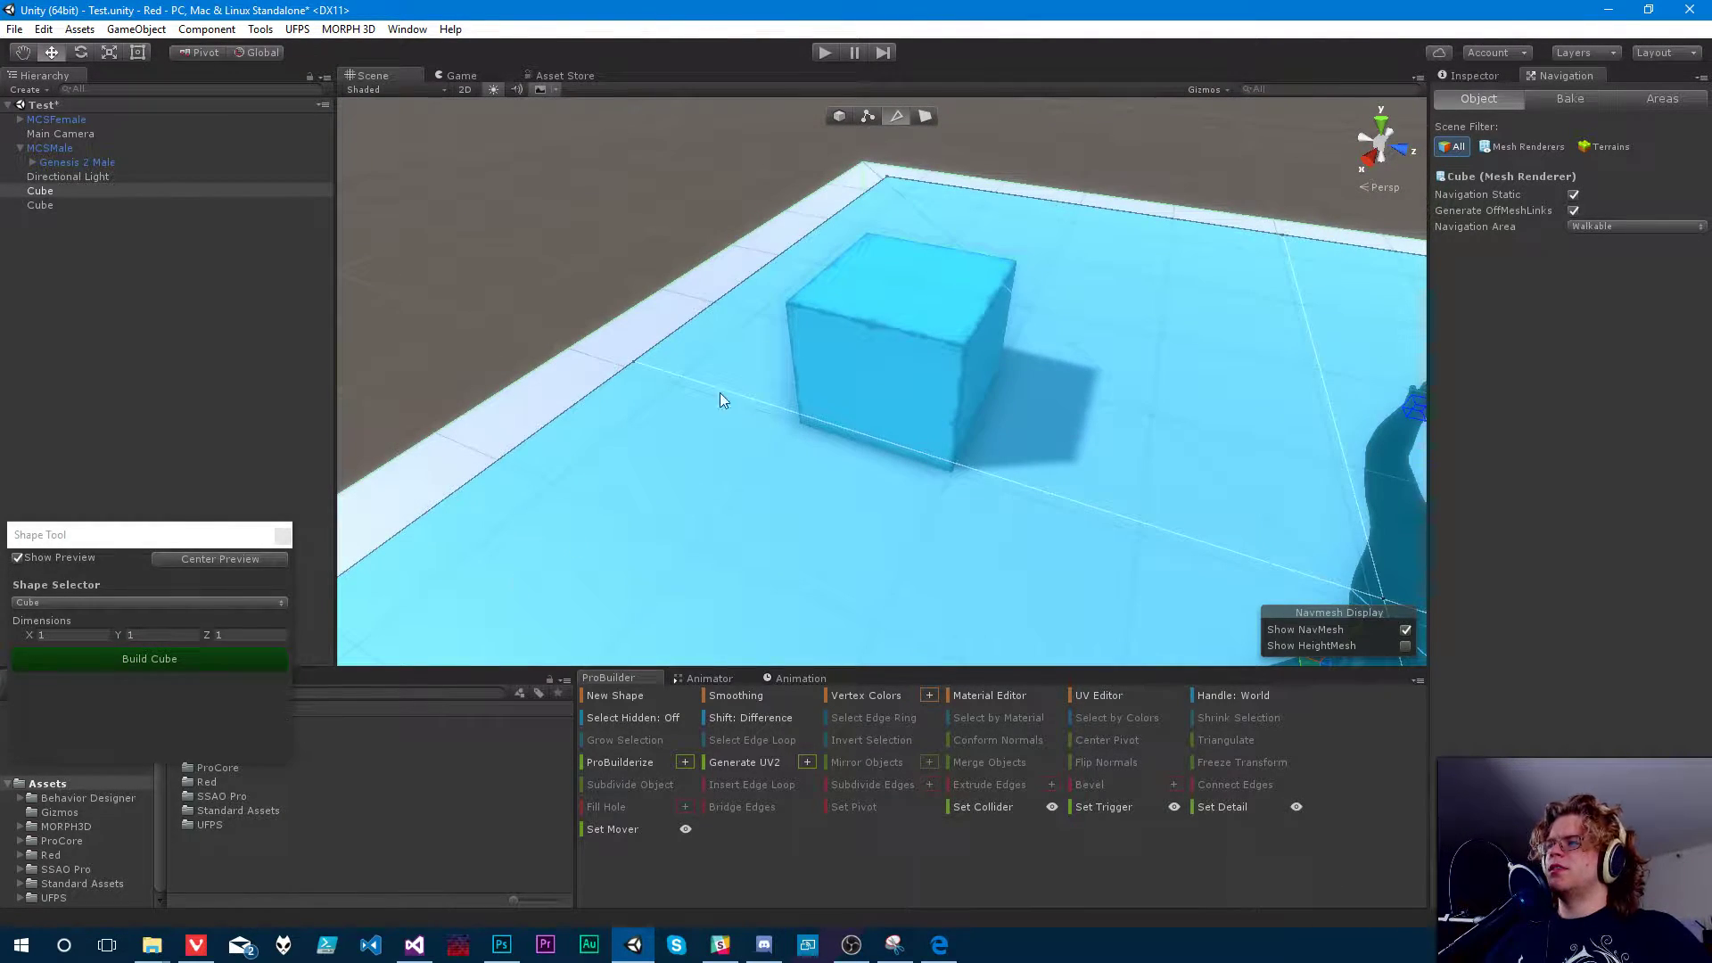
pyautogui.click(142, 657)
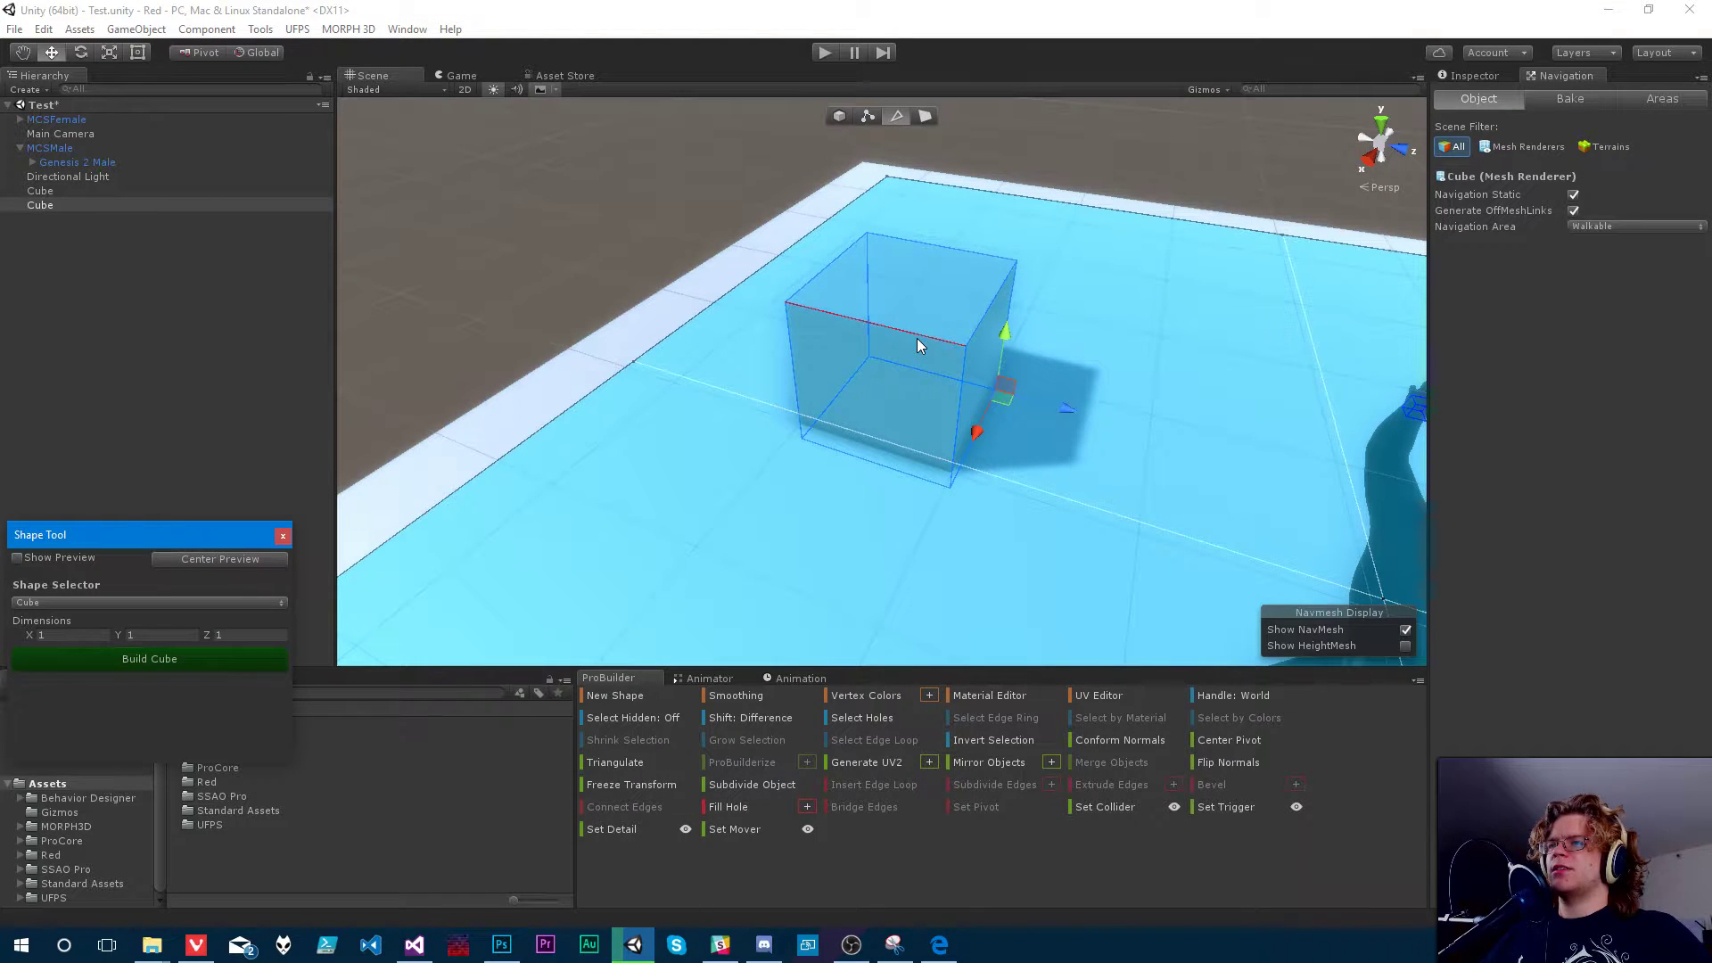
# - Raise the new ProBuilder cube slightly so that it rests on the floor
pyautogui.moveTo(1013, 340)
pyautogui.mouseDown()
pyautogui.moveTo(1006, 317)
pyautogui.moveTo(1024, 357)
pyautogui.mouseUp()
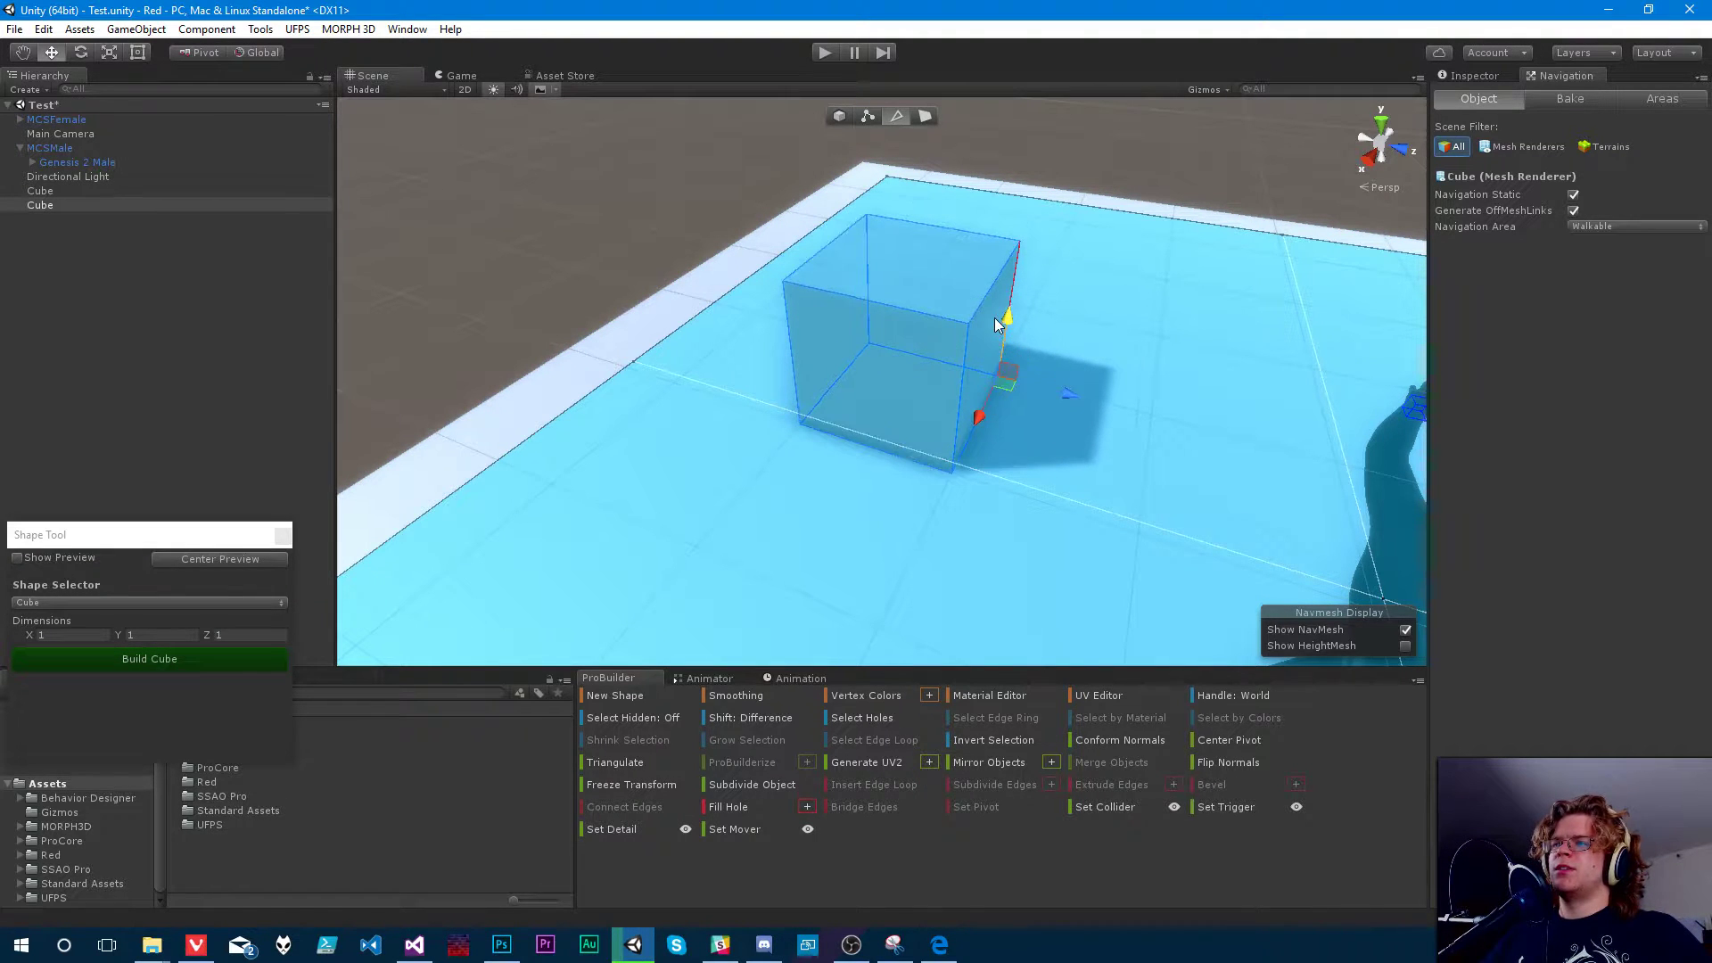
pyautogui.click(985, 356)
pyautogui.click(989, 308)
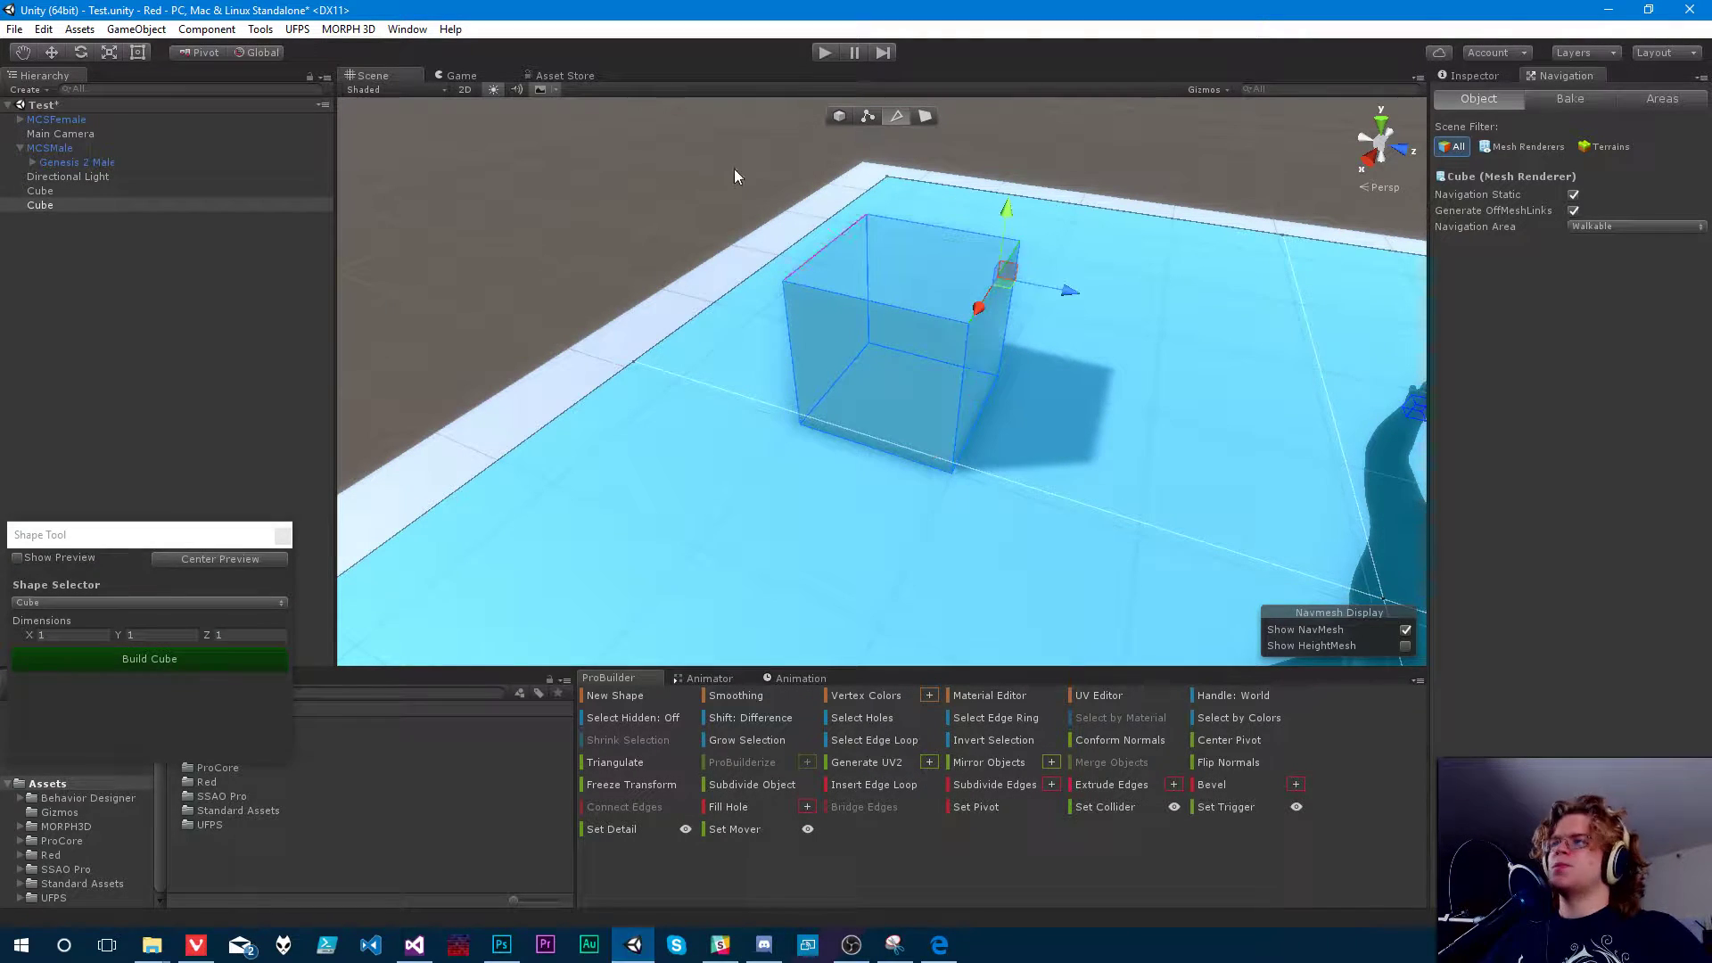
# - Switch to face editing and pull the cube's side faces outward to form a long block across the floor
pyautogui.click(925, 116)
pyautogui.click(986, 365)
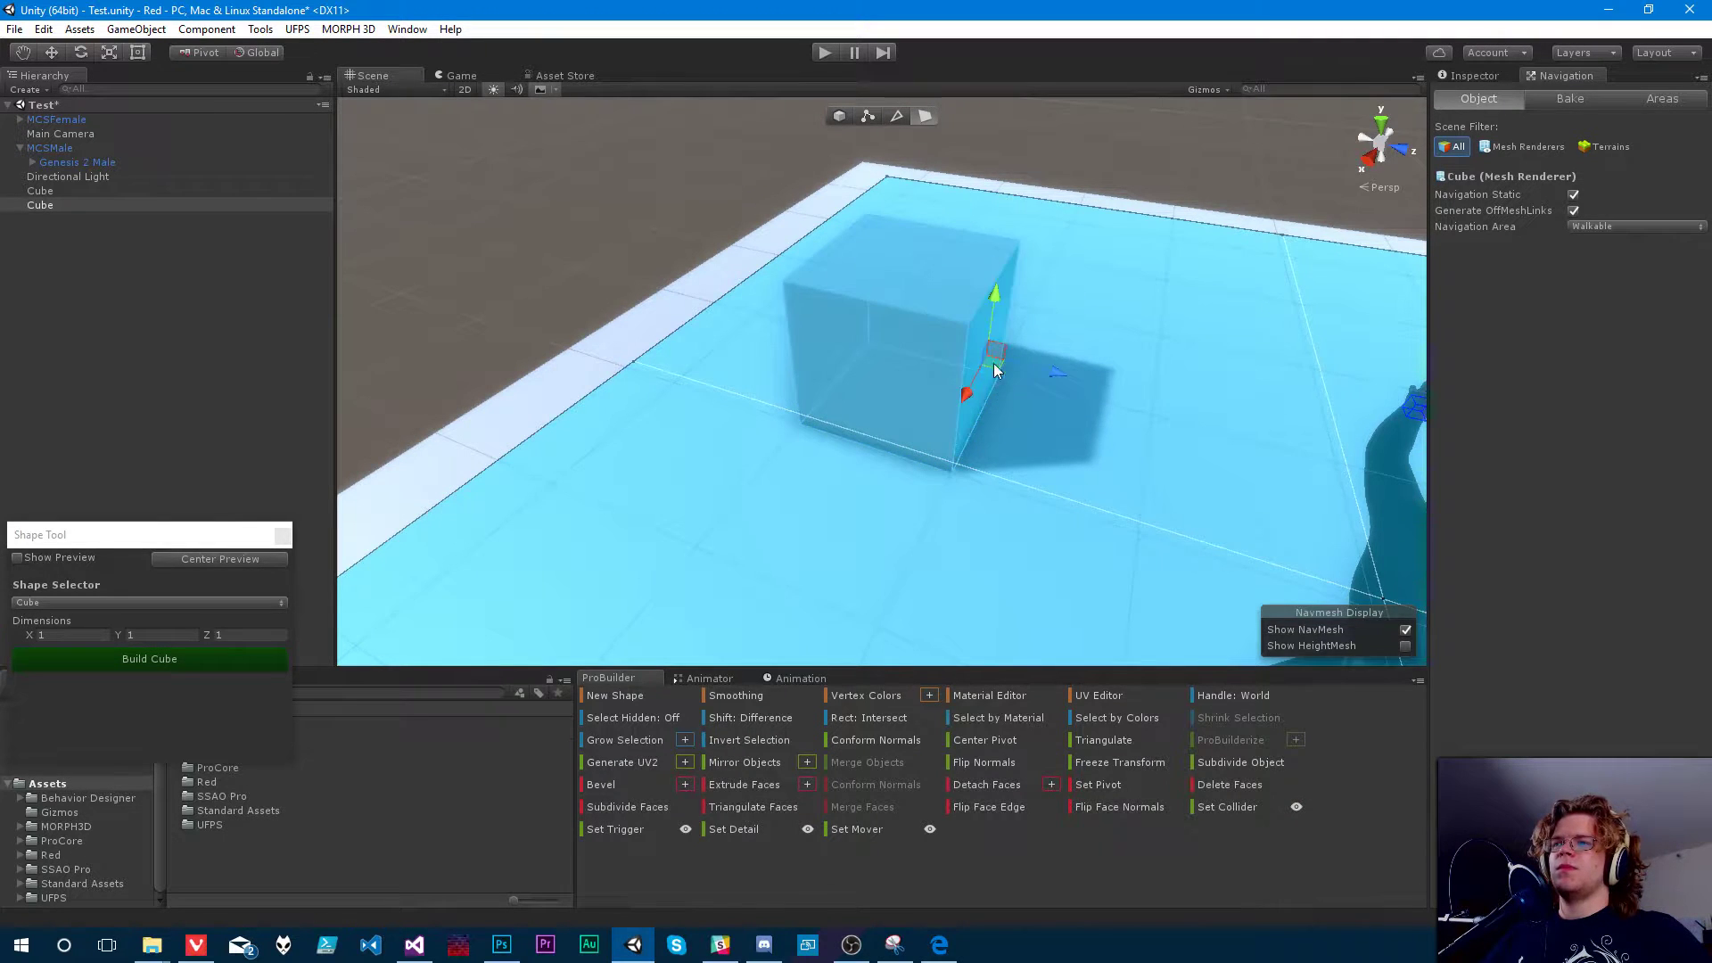
pyautogui.scroll(-3, 922, 390)
pyautogui.click(867, 350)
pyautogui.moveTo(874, 410); pyautogui.dragTo(794, 462)
pyautogui.keyDown('alt'); pyautogui.moveTo(977, 397); pyautogui.dragTo(746, 447); pyautogui.keyUp('alt')
# - Delete the MCSFemale character from the scene
pyautogui.click(861, 505)
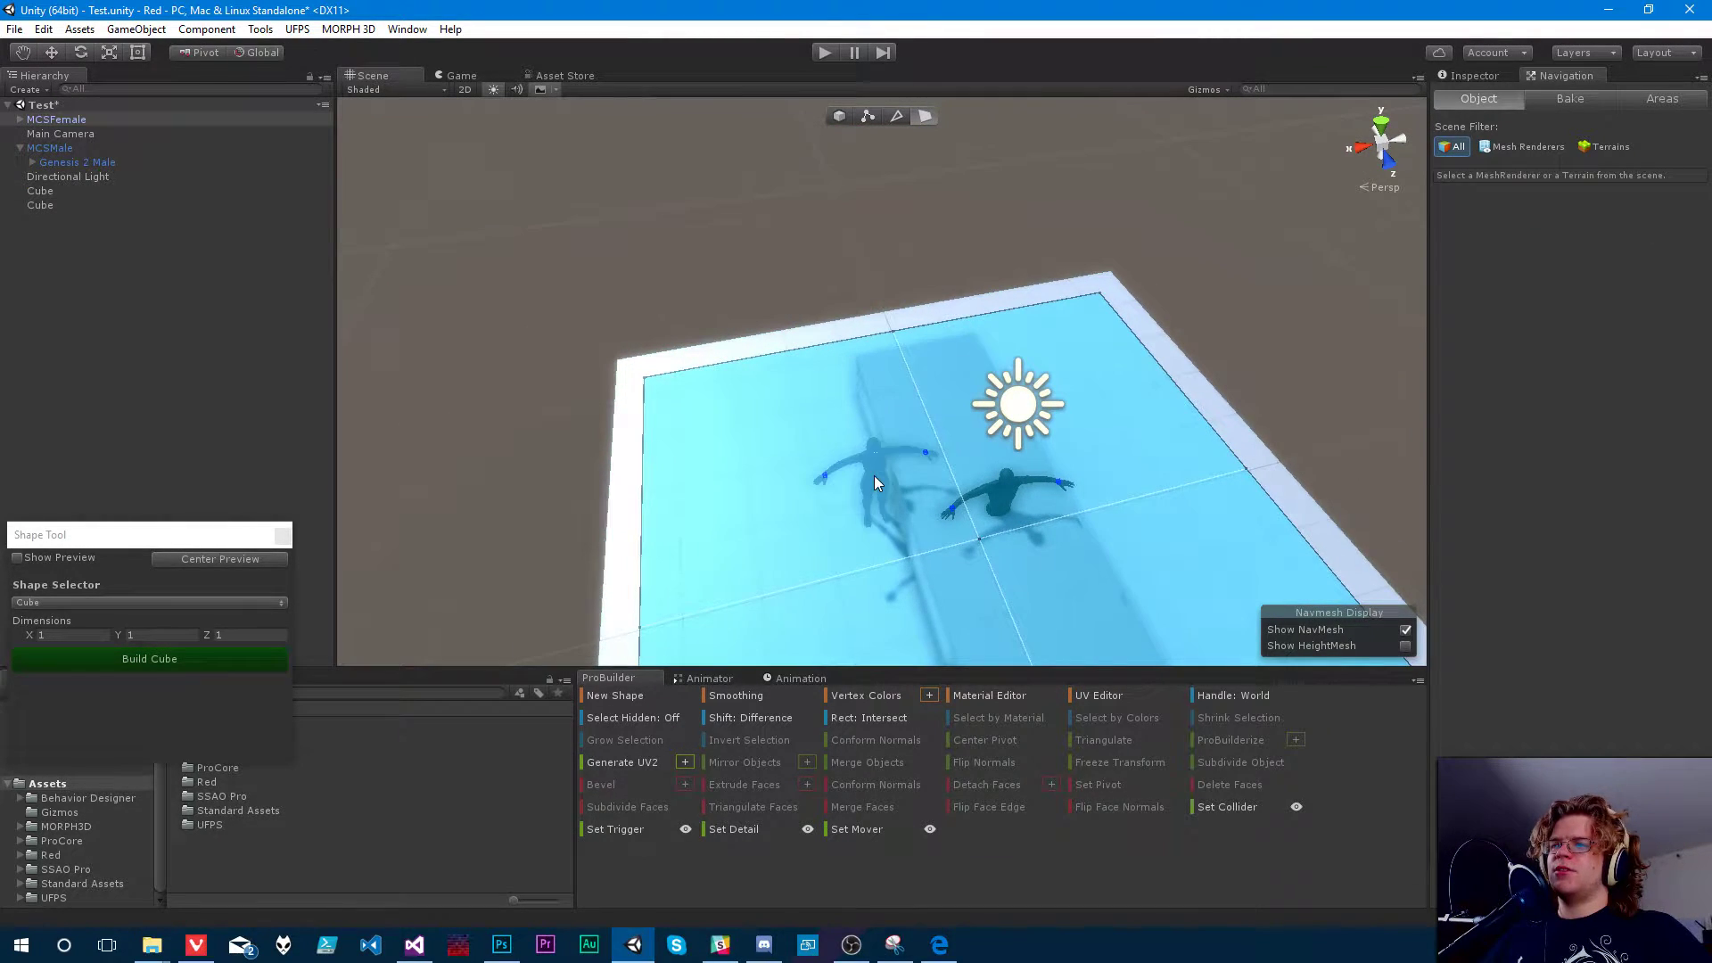
pyautogui.click(89, 118)
pyautogui.press('Delete')
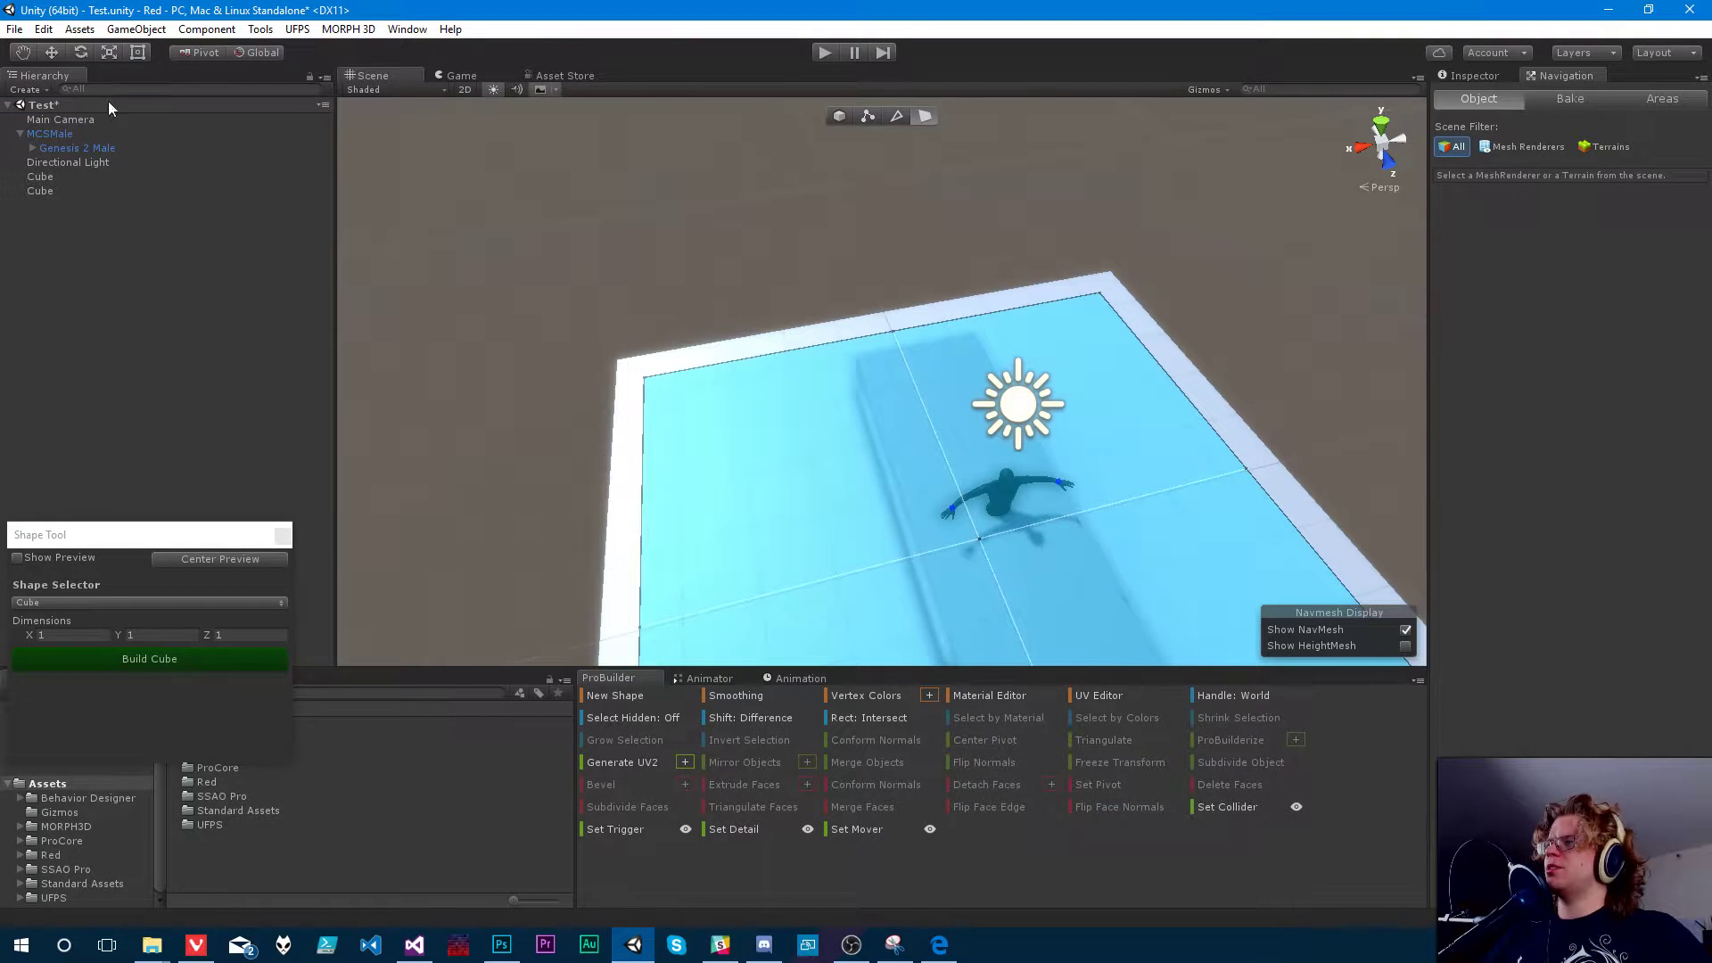
# - Move the MCSMale character off the block to X position -2.73
pyautogui.click(60, 119)
pyautogui.click(60, 134)
pyautogui.press('f')
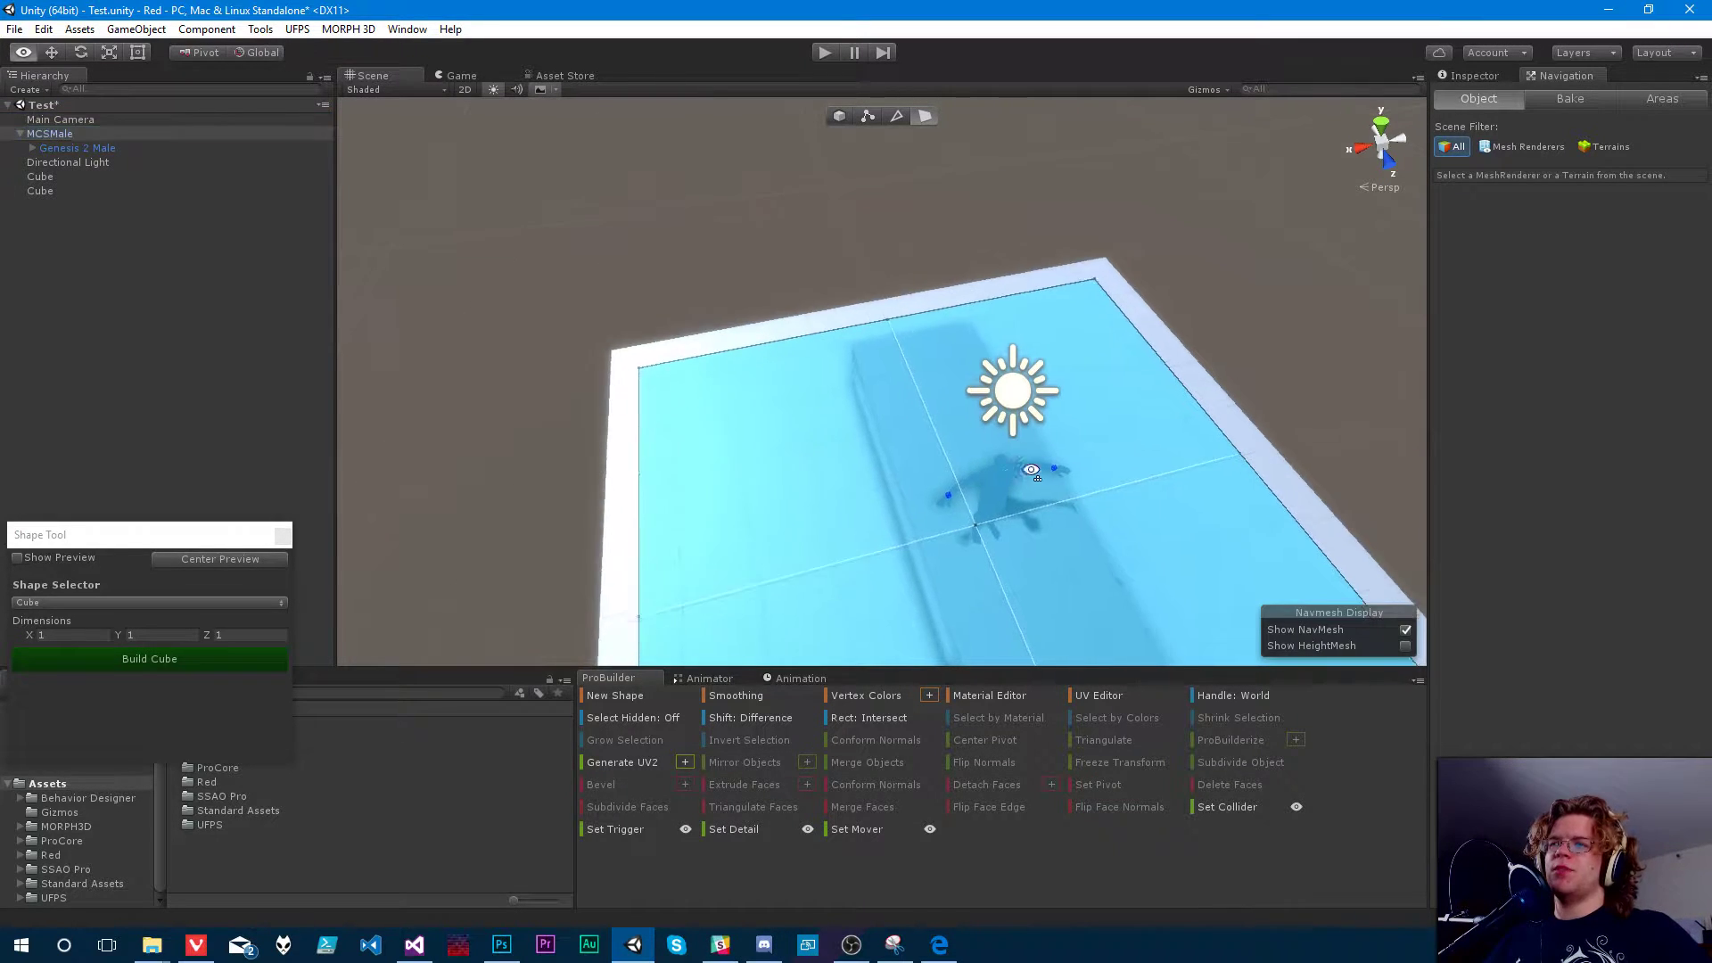
pyautogui.click(1473, 77)
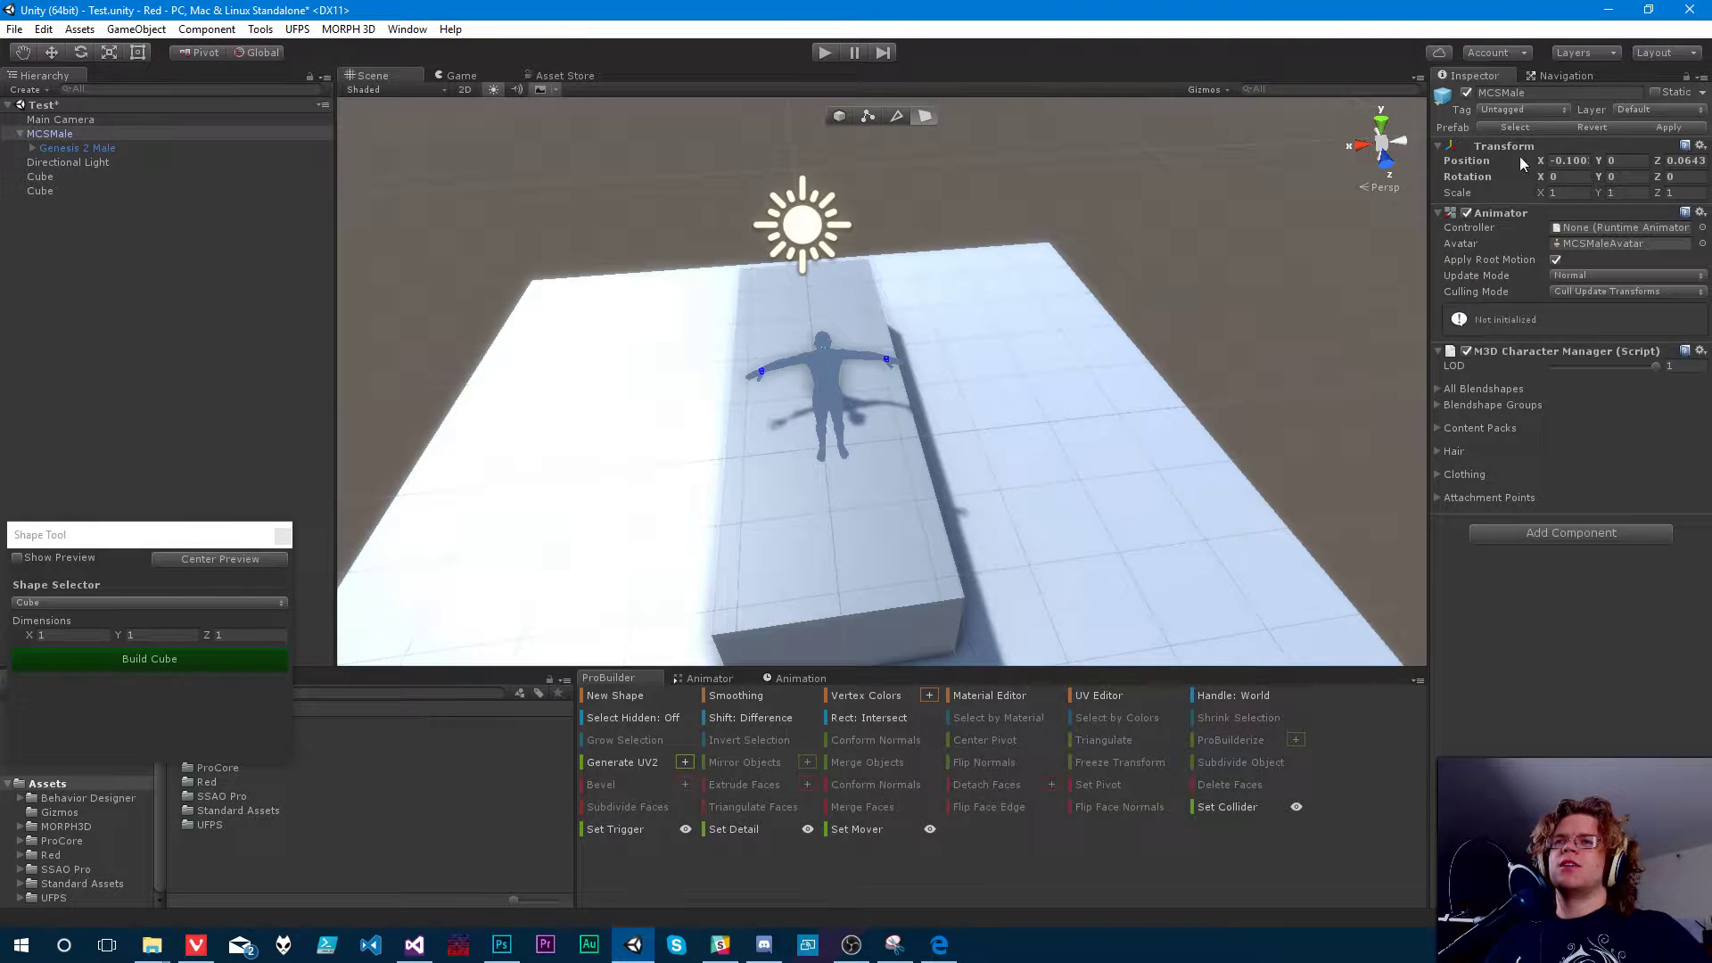
pyautogui.moveTo(1540, 161); pyautogui.dragTo(1467, 168)
# - Examine the navigation mesh around and on top of the long block, and close the Shape Tool
pyautogui.click(1564, 77)
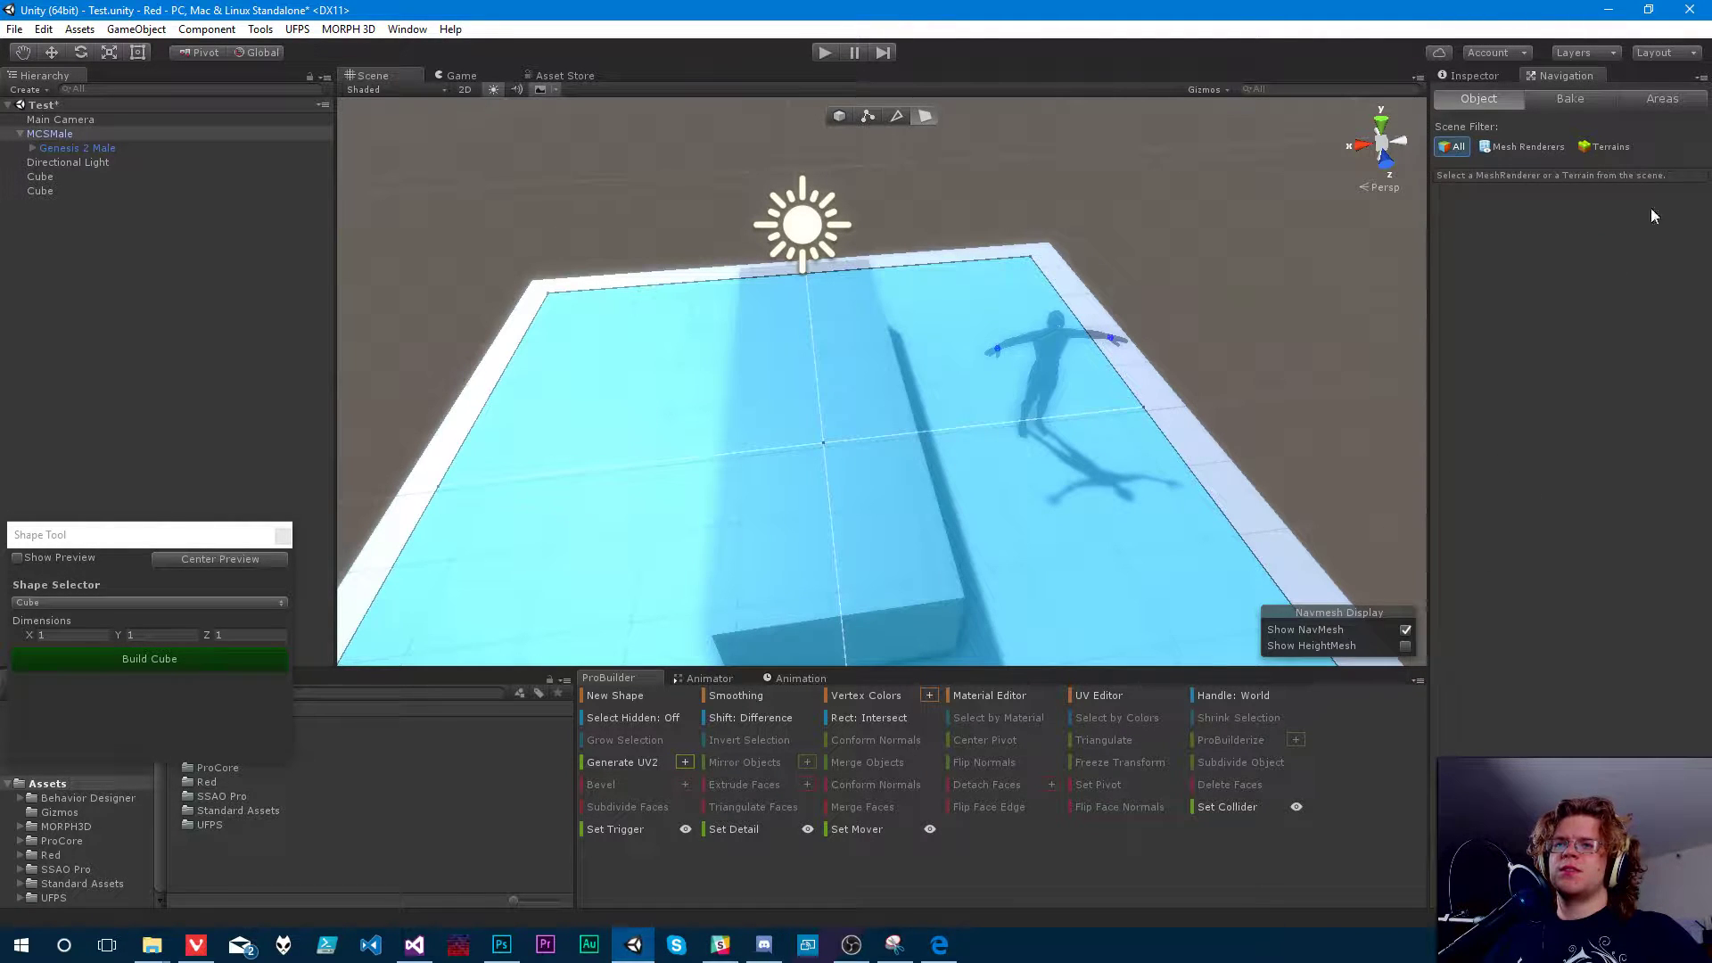
pyautogui.keyDown('alt'); pyautogui.moveTo(677, 549); pyautogui.dragTo(1228, 478); pyautogui.keyUp('alt')
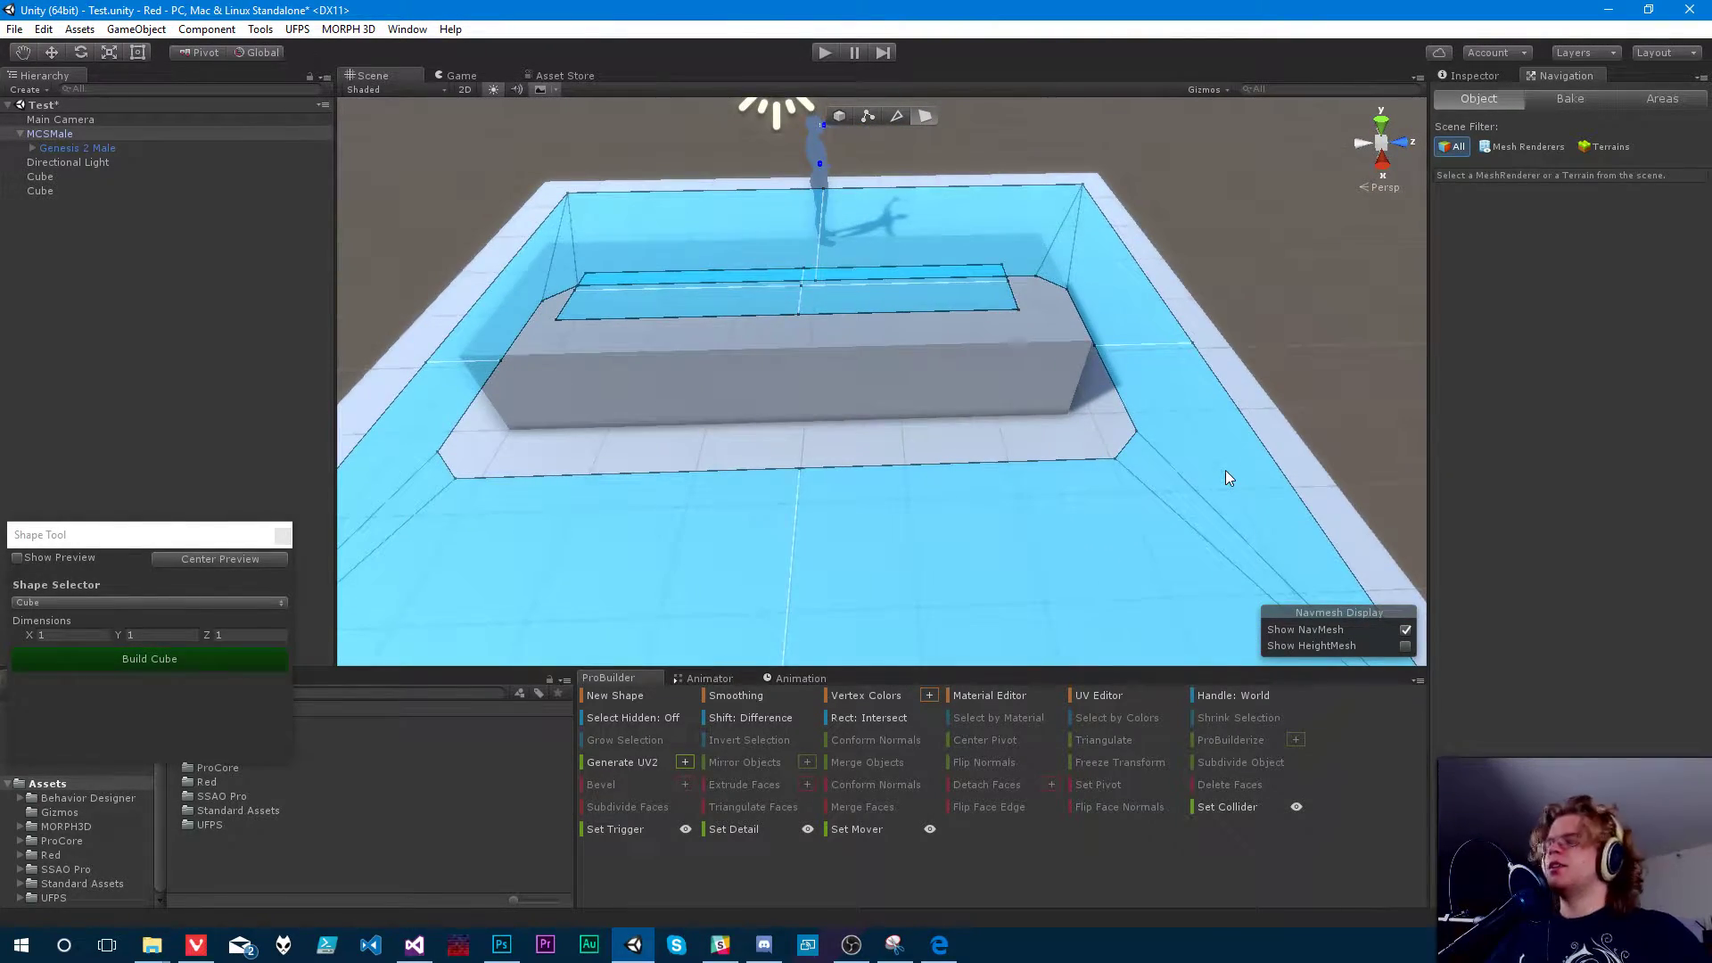
pyautogui.keyDown('alt'); pyautogui.moveTo(737, 313); pyautogui.dragTo(688, 406); pyautogui.keyUp('alt')
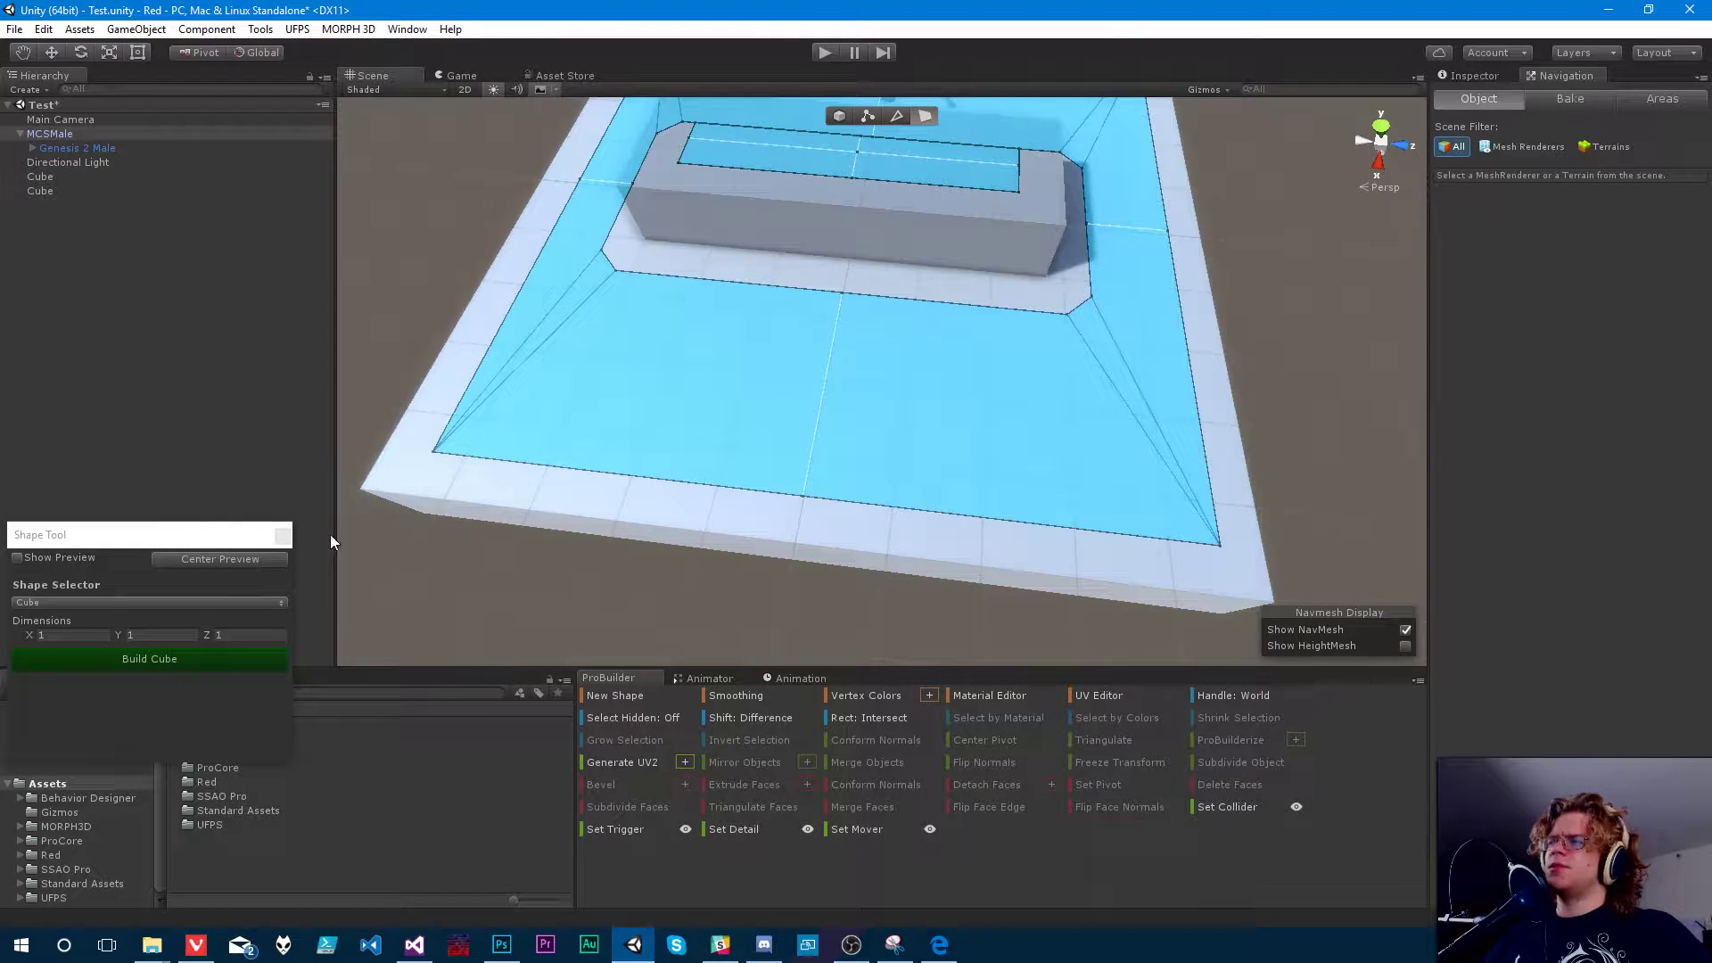
pyautogui.click(284, 536)
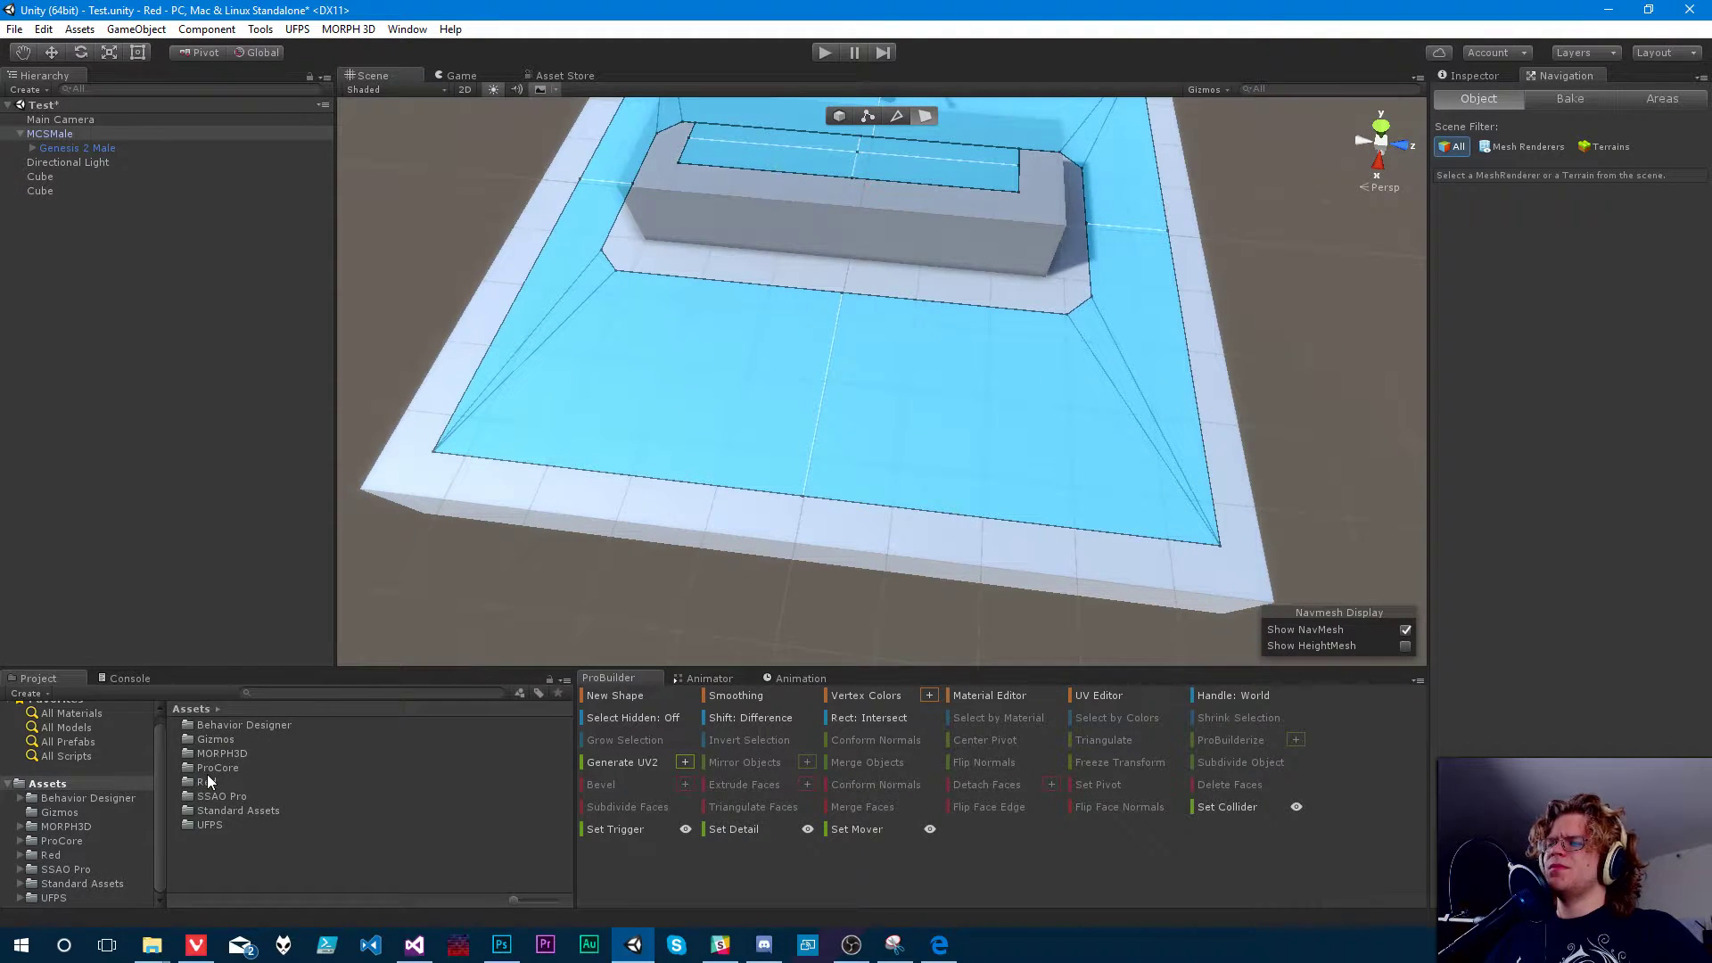
pyautogui.moveTo(1132, 365); pyautogui.dragTo(1049, 286, button='right')
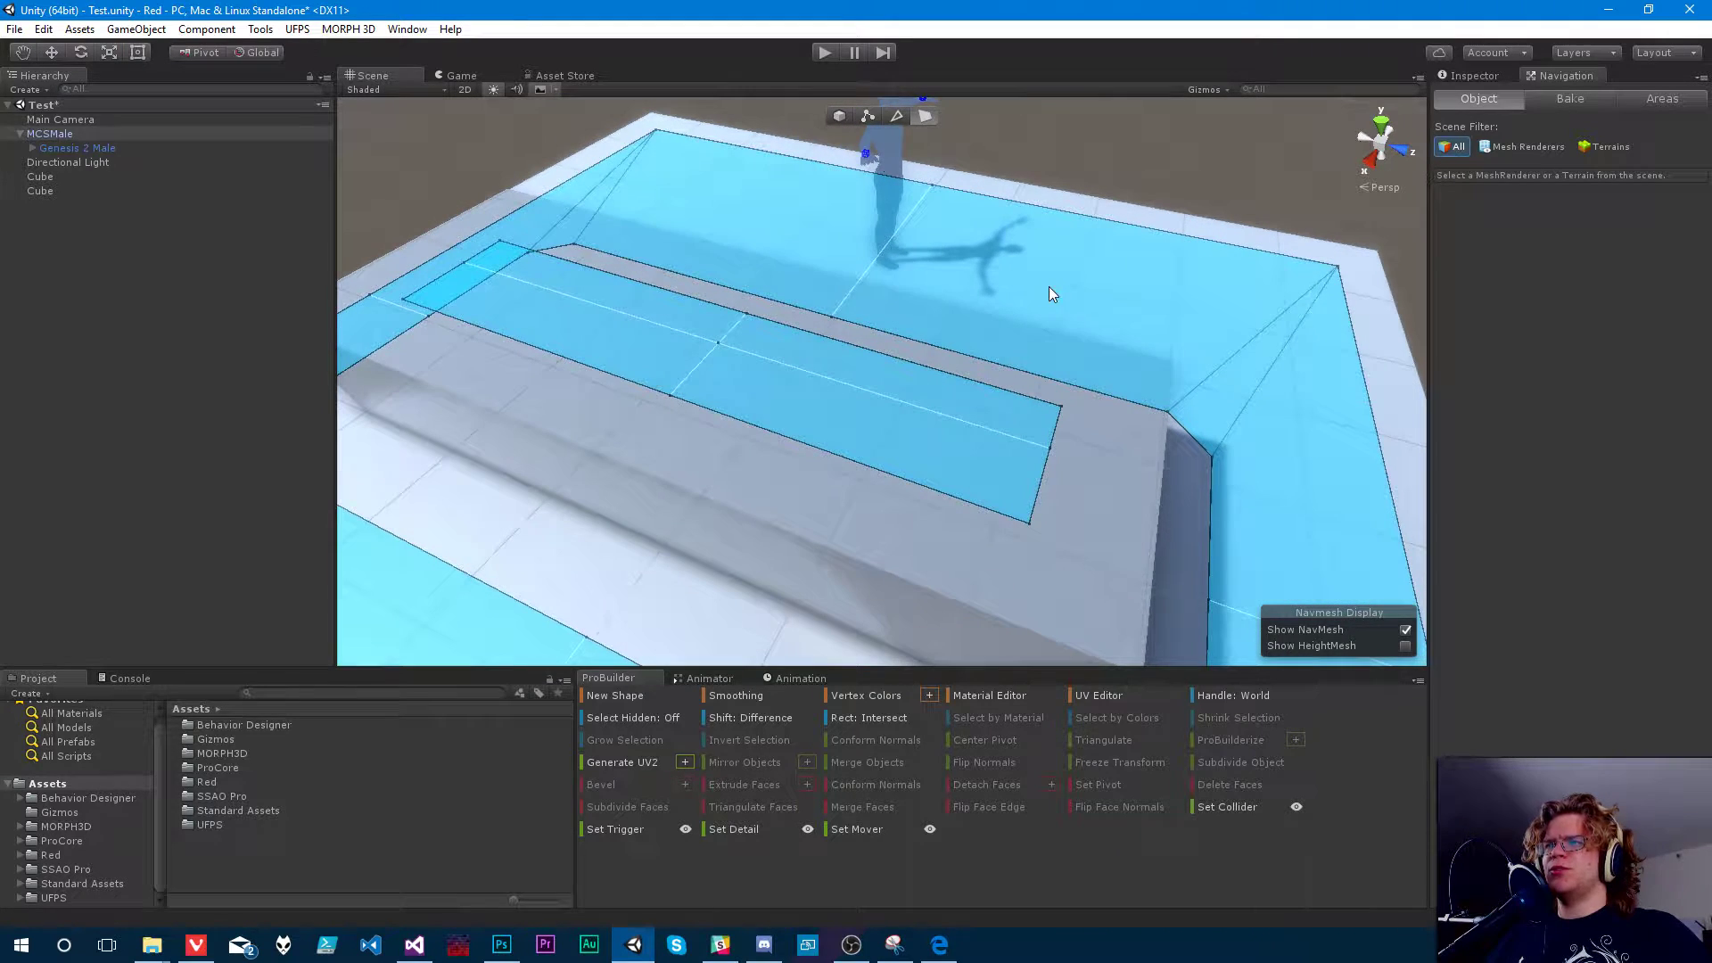
# - Select the root MCSMale object and collapse its Animator and M3D Character Manager components
pyautogui.click(886, 150)
pyautogui.click(54, 136)
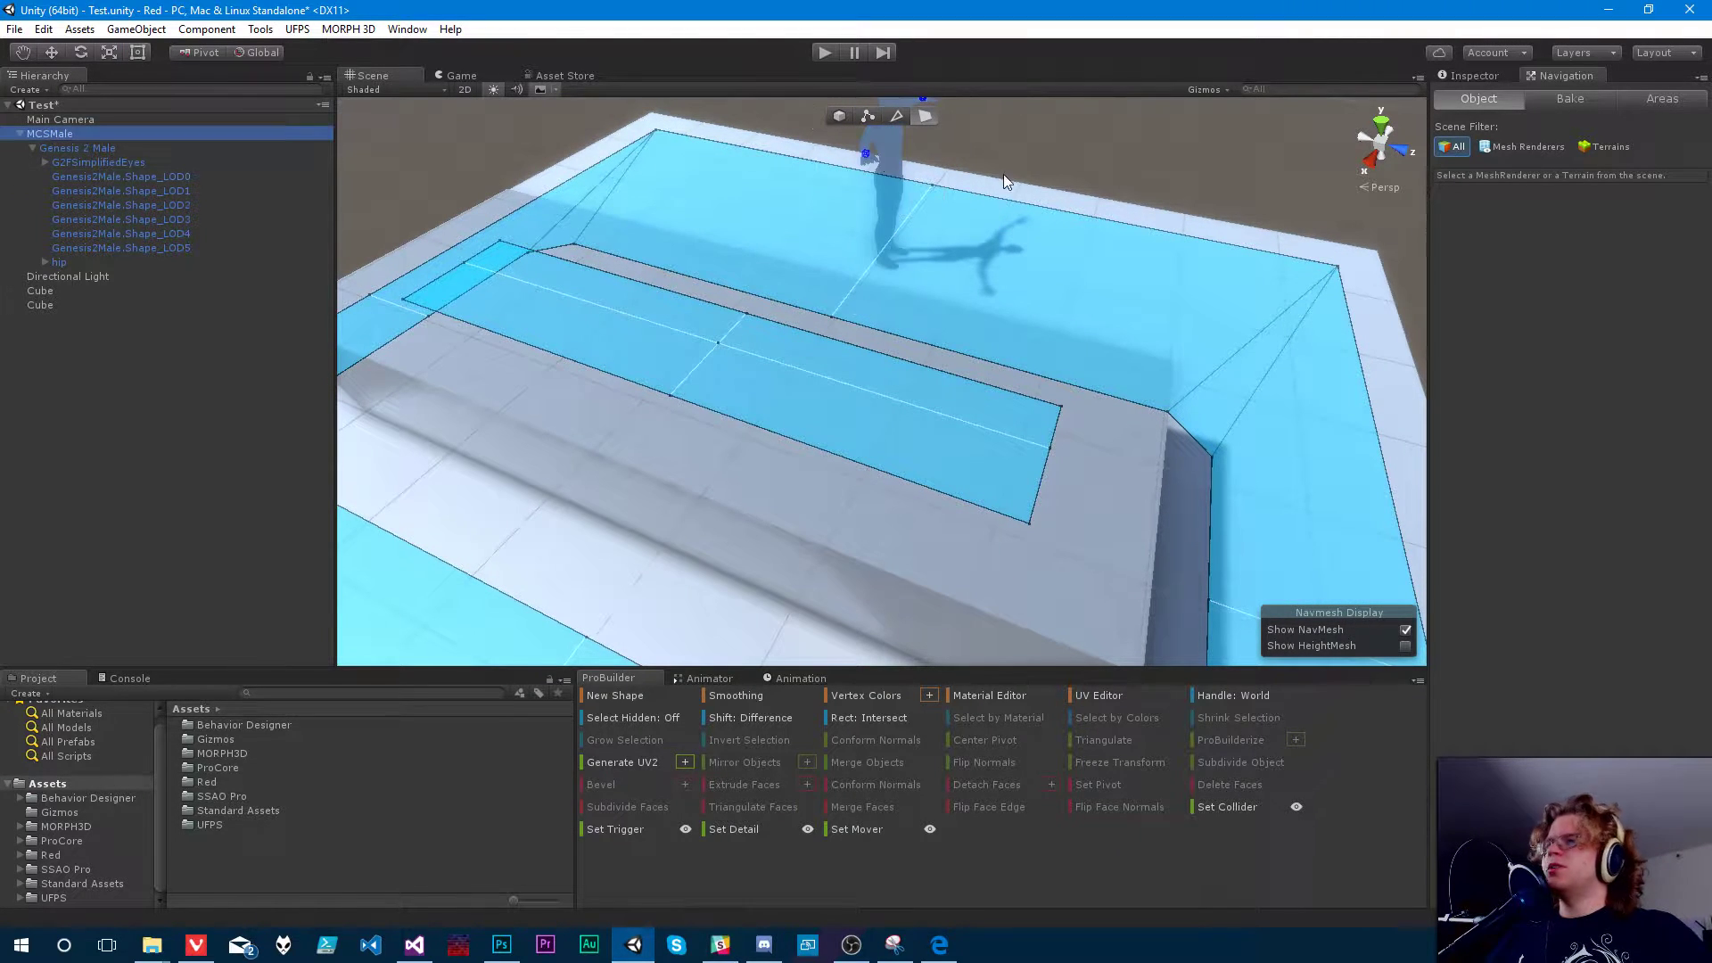
pyautogui.click(27, 133)
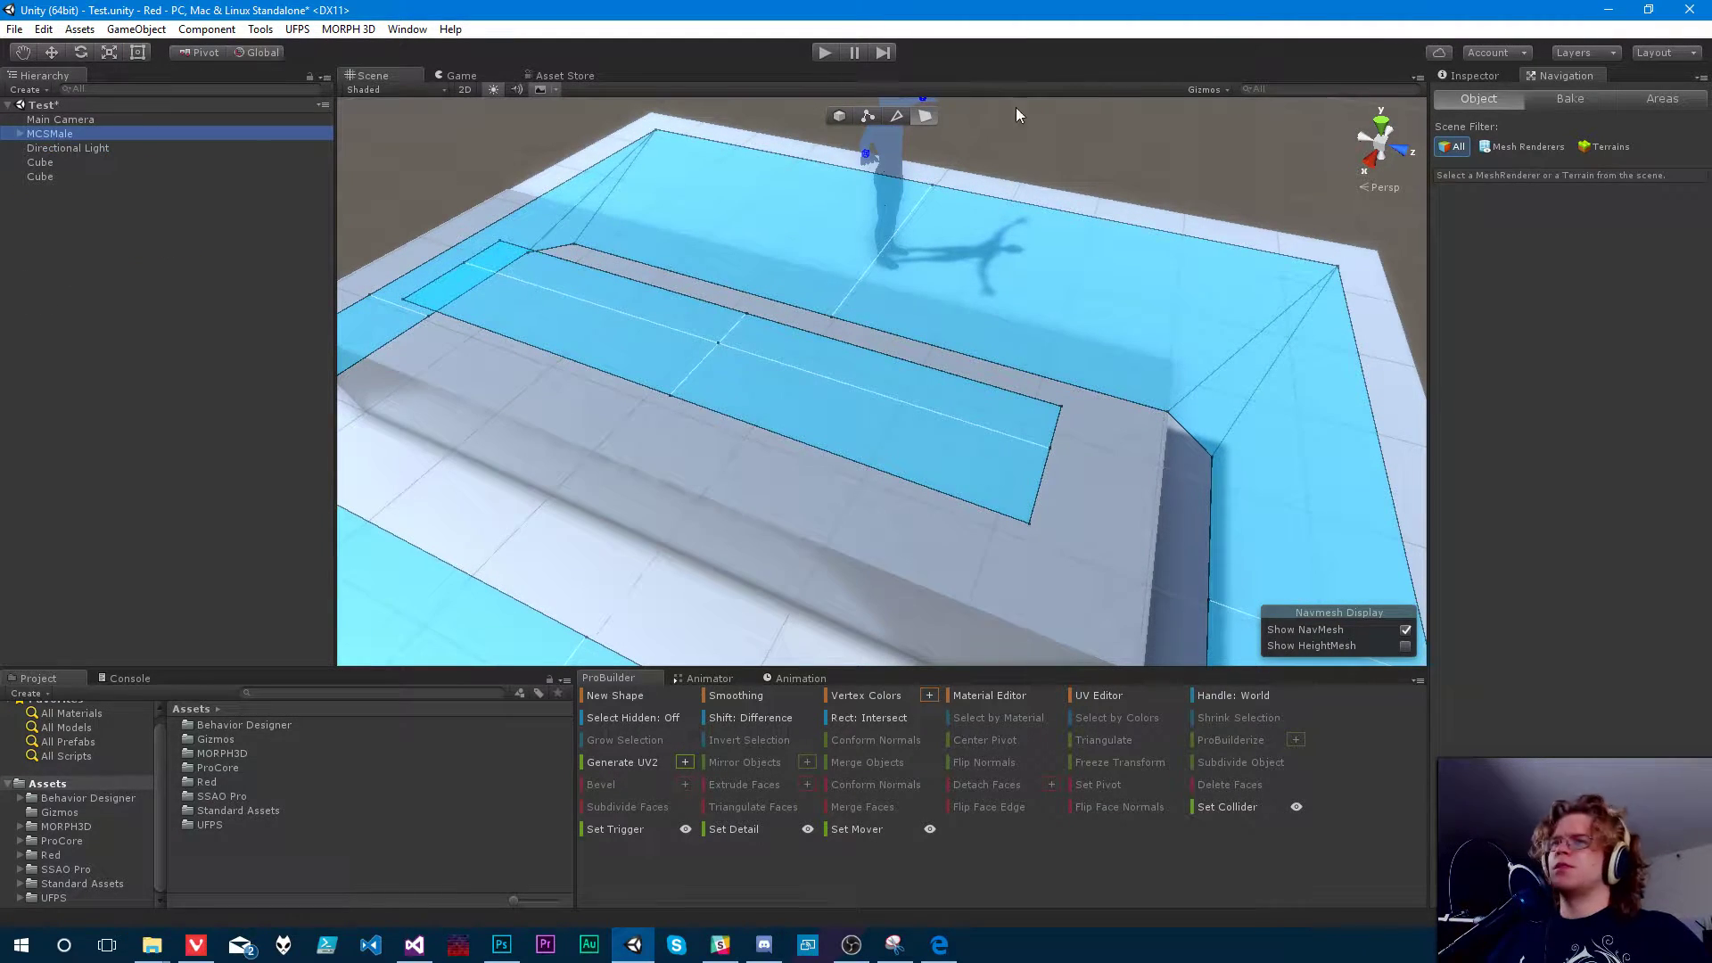
pyautogui.click(1486, 78)
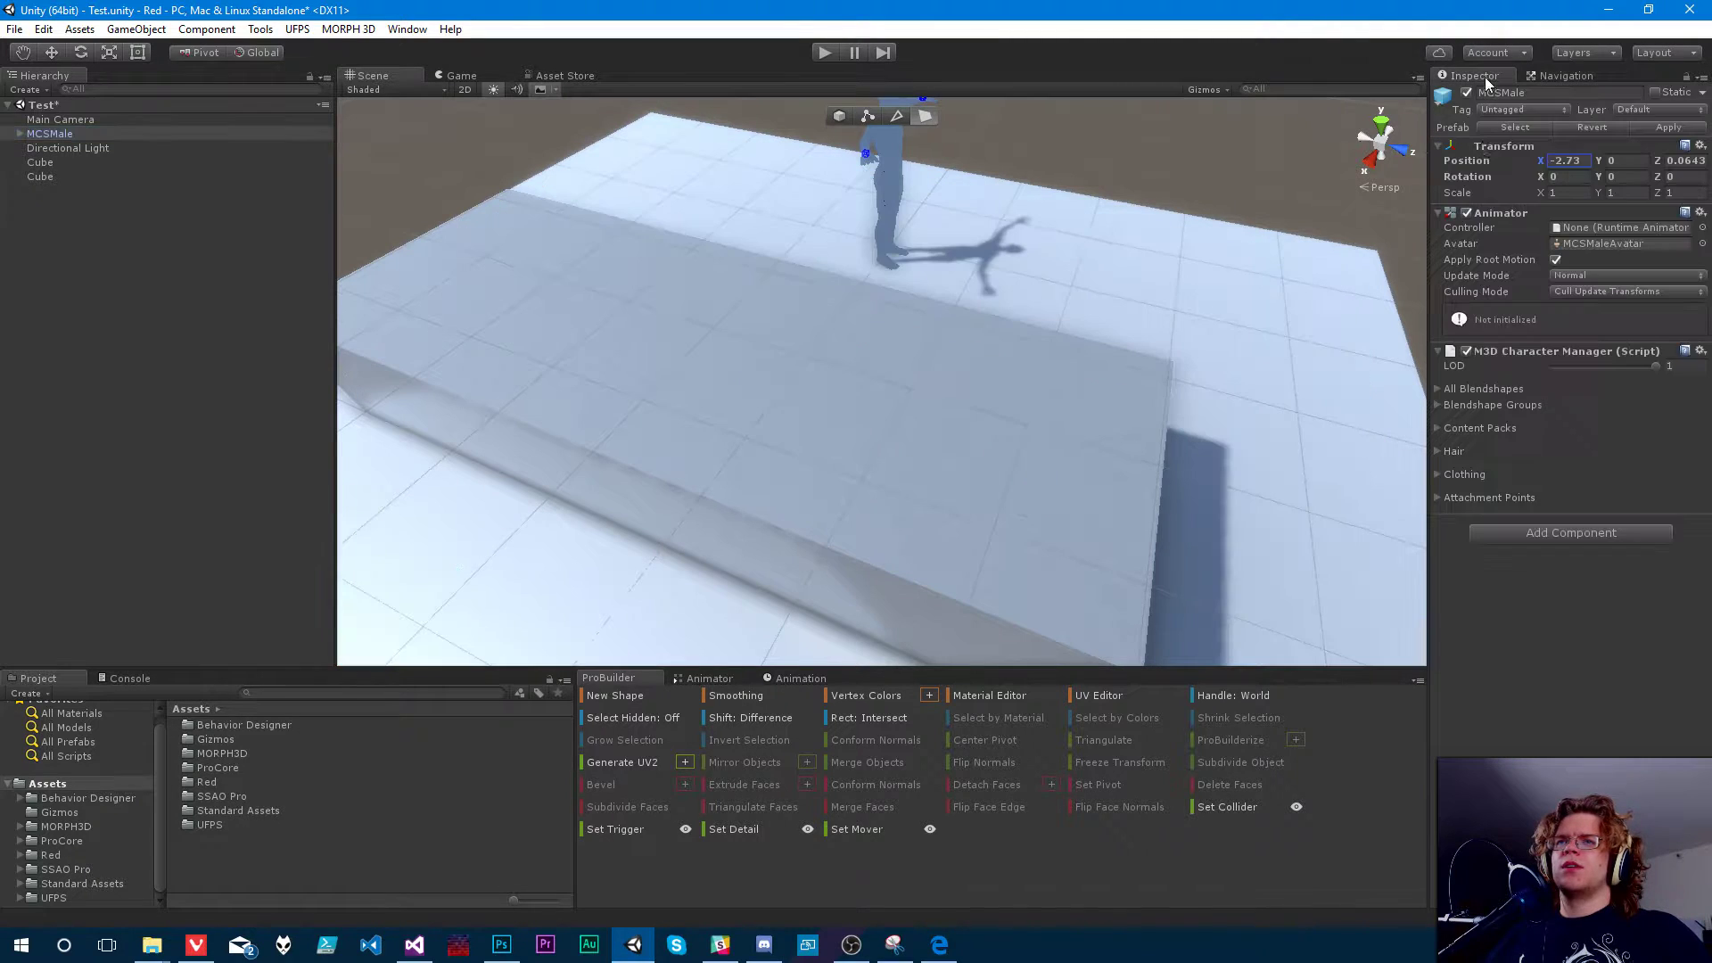
pyautogui.click(1440, 351)
pyautogui.click(1438, 215)
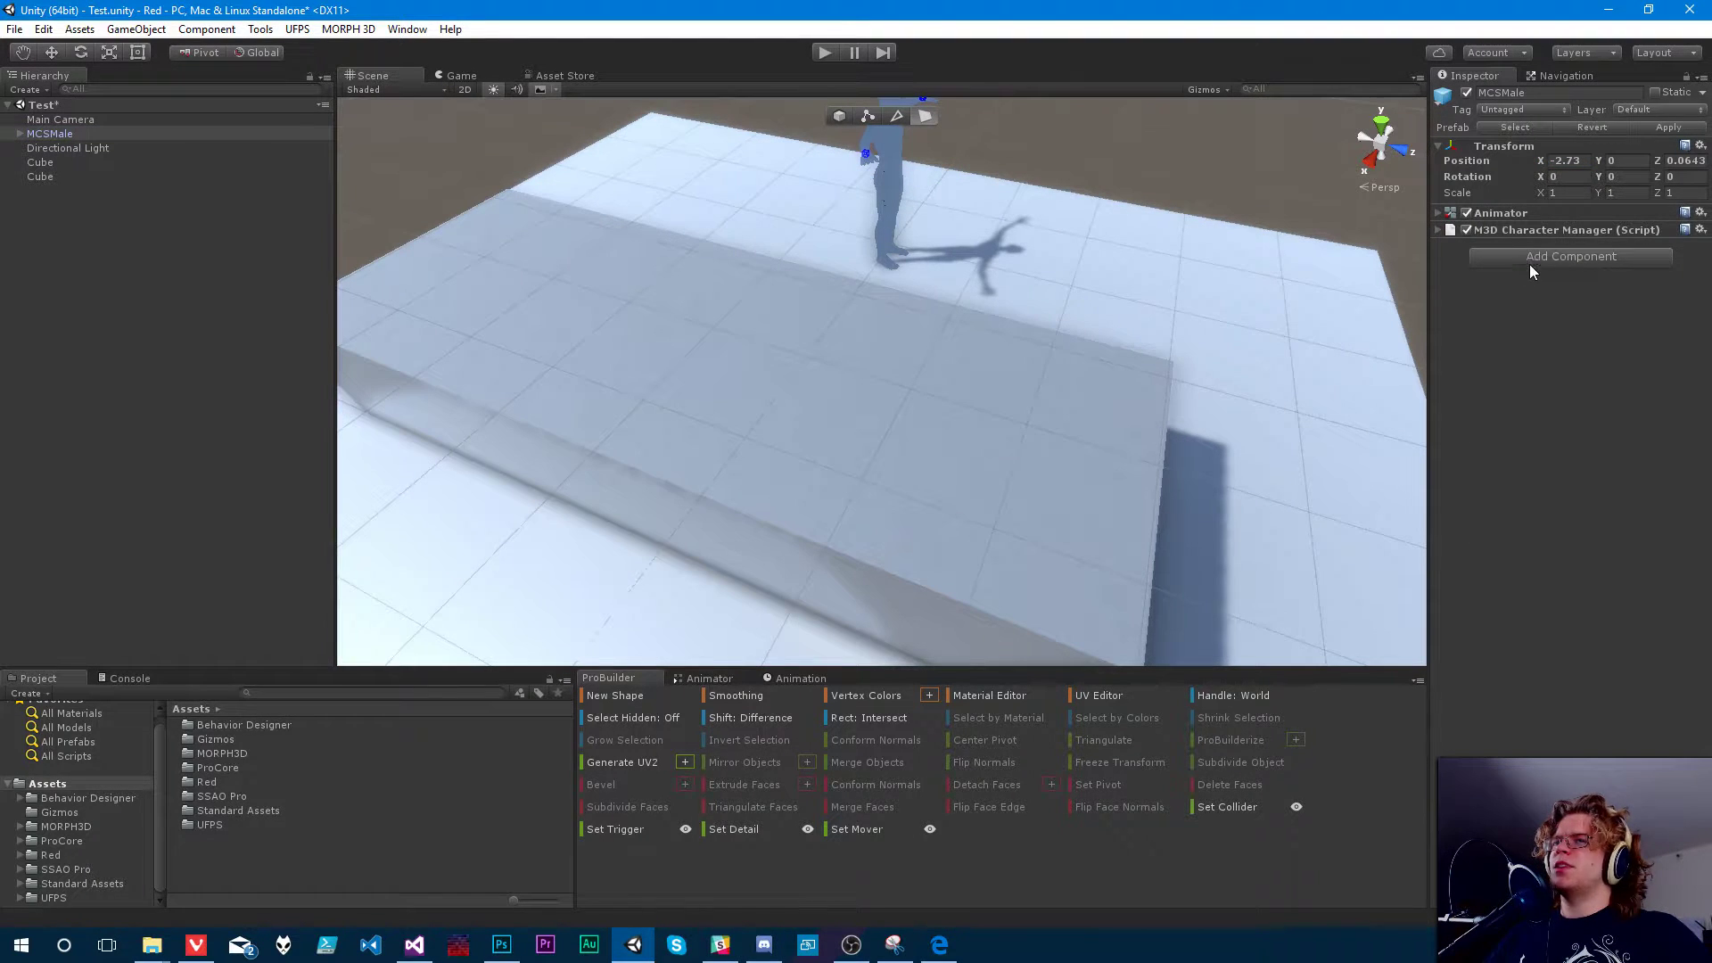
# - Add a Nav Mesh Agent component to MCSMale and check its bounds around the character
pyautogui.click(1531, 259)
pyautogui.click(1530, 414)
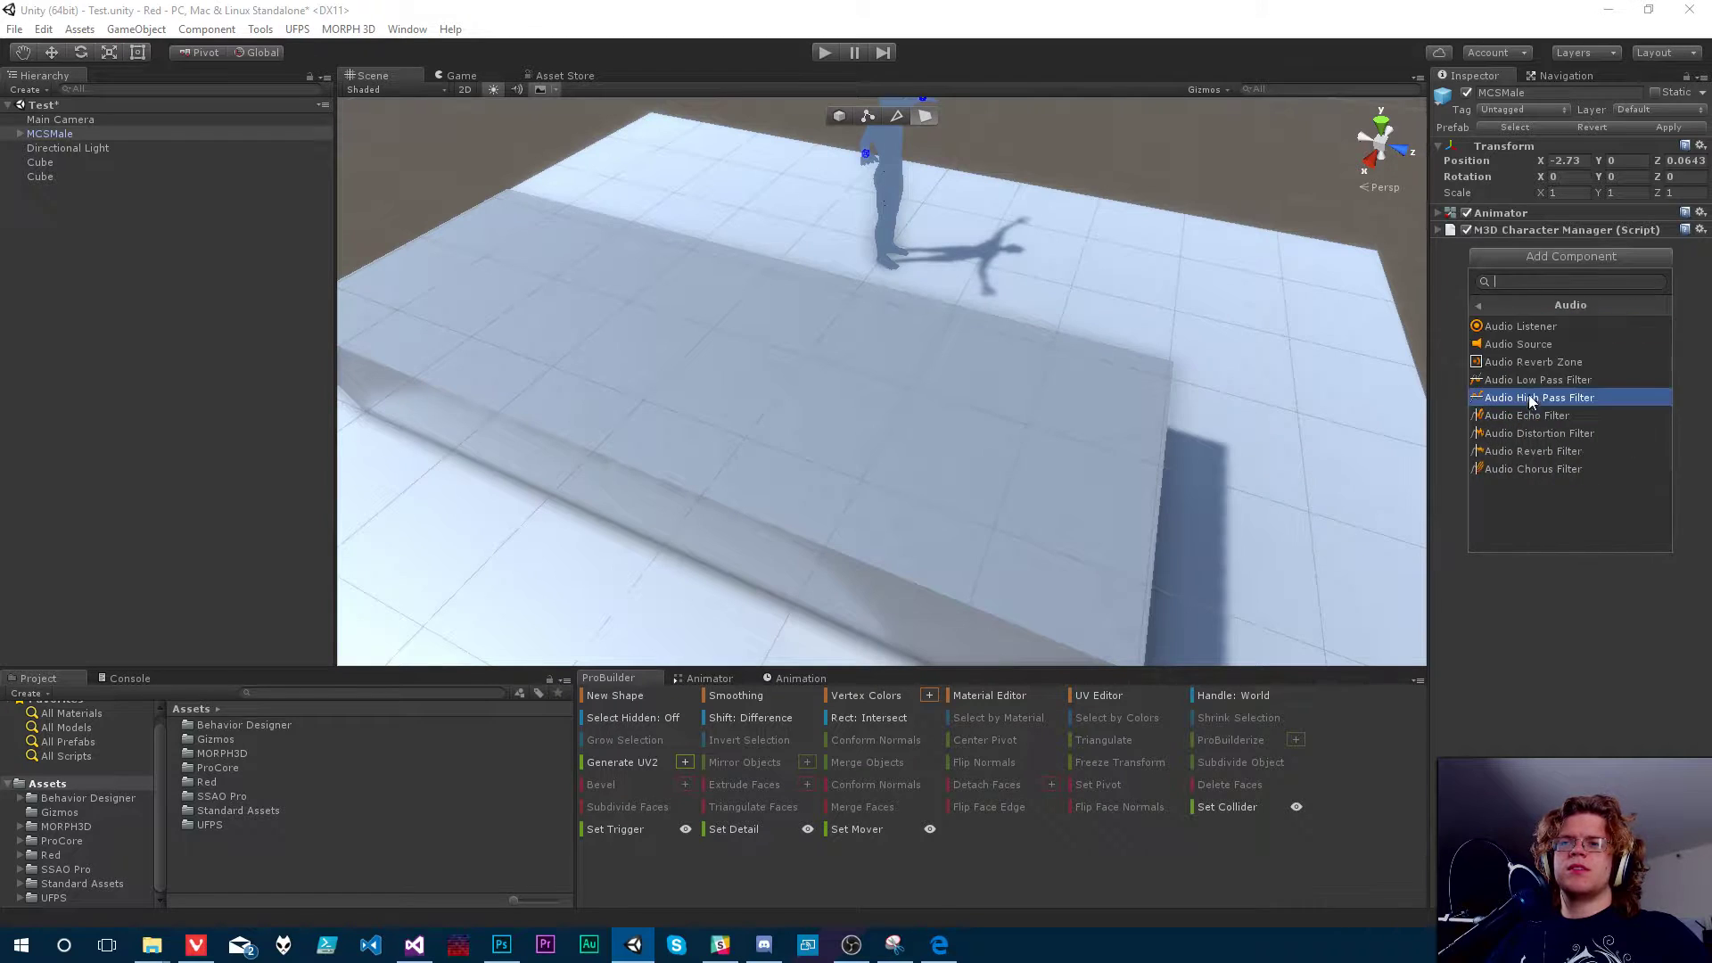
pyautogui.click(1490, 305)
pyautogui.click(1511, 397)
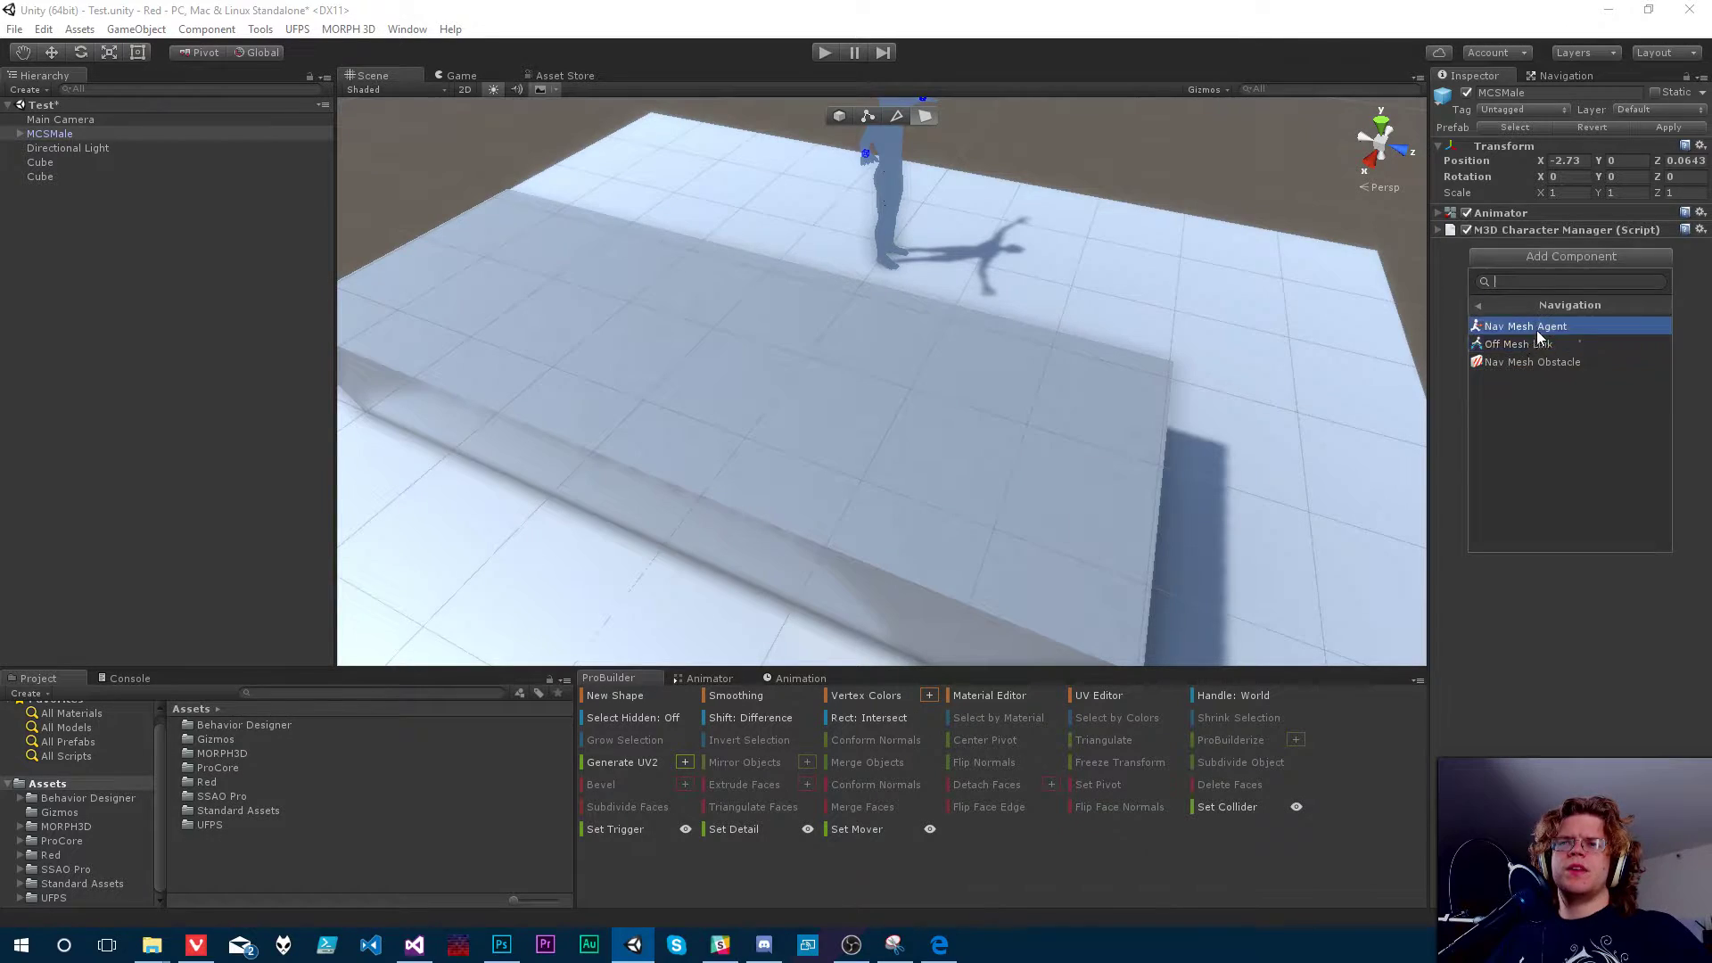
pyautogui.click(1537, 327)
pyautogui.moveTo(874, 268); pyautogui.dragTo(722, 240, button='right')
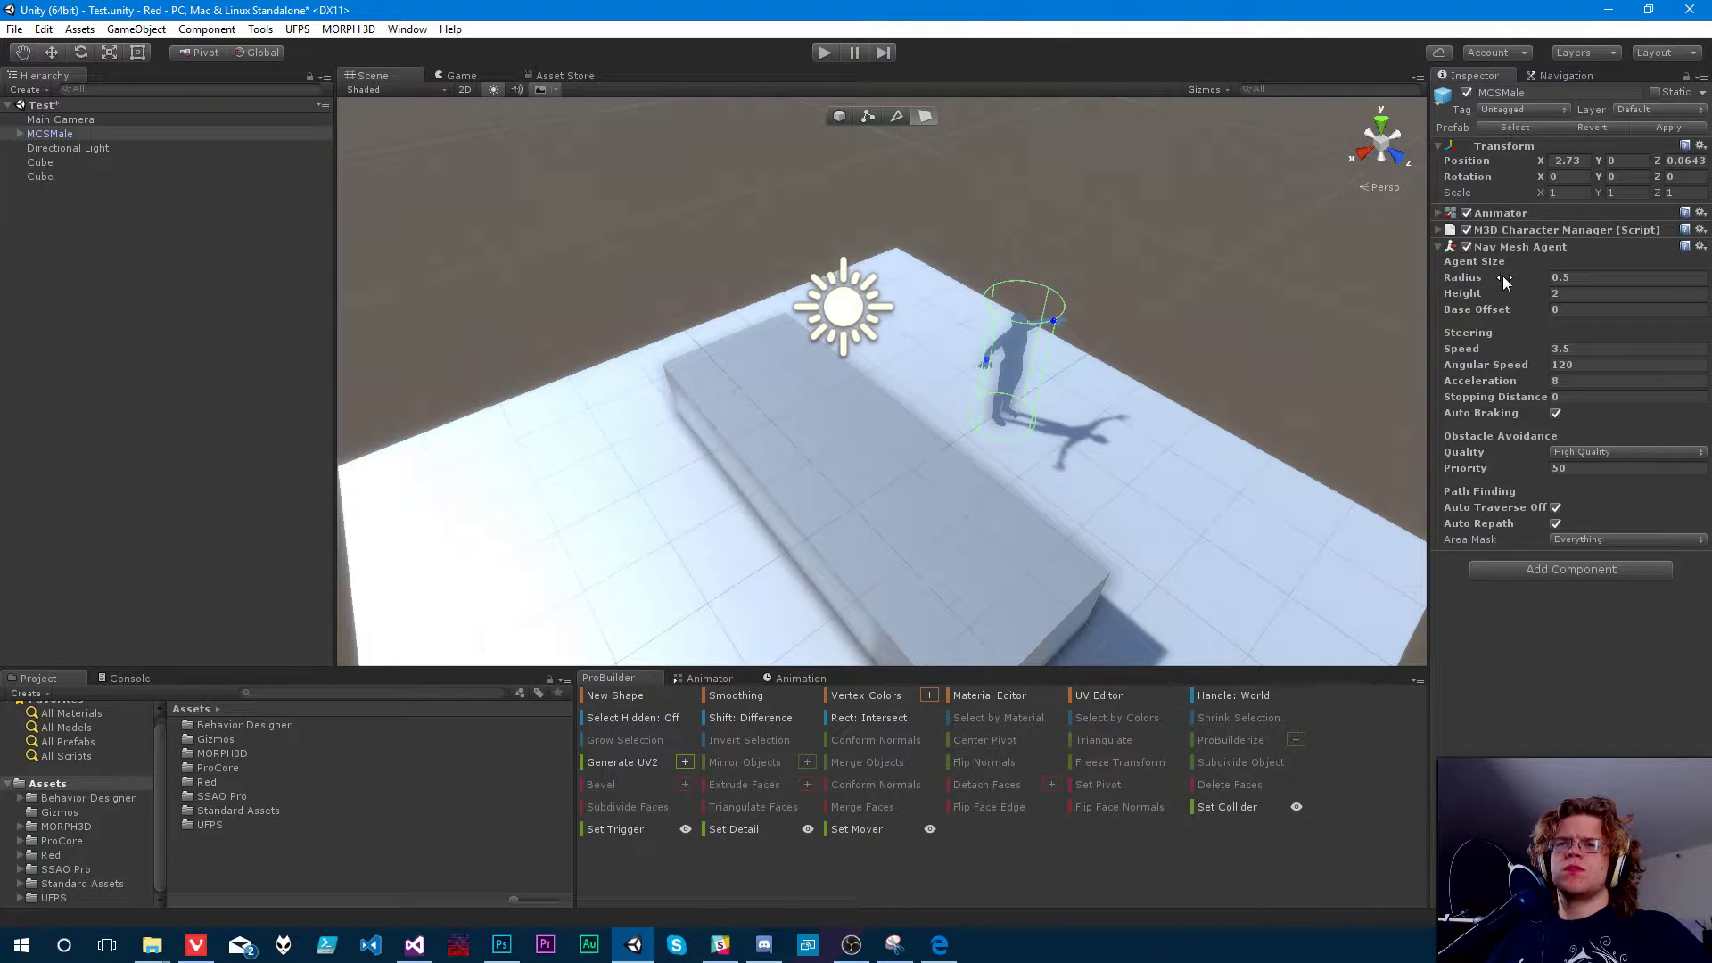
pyautogui.moveTo(1160, 357); pyautogui.dragTo(879, 471, button='right')
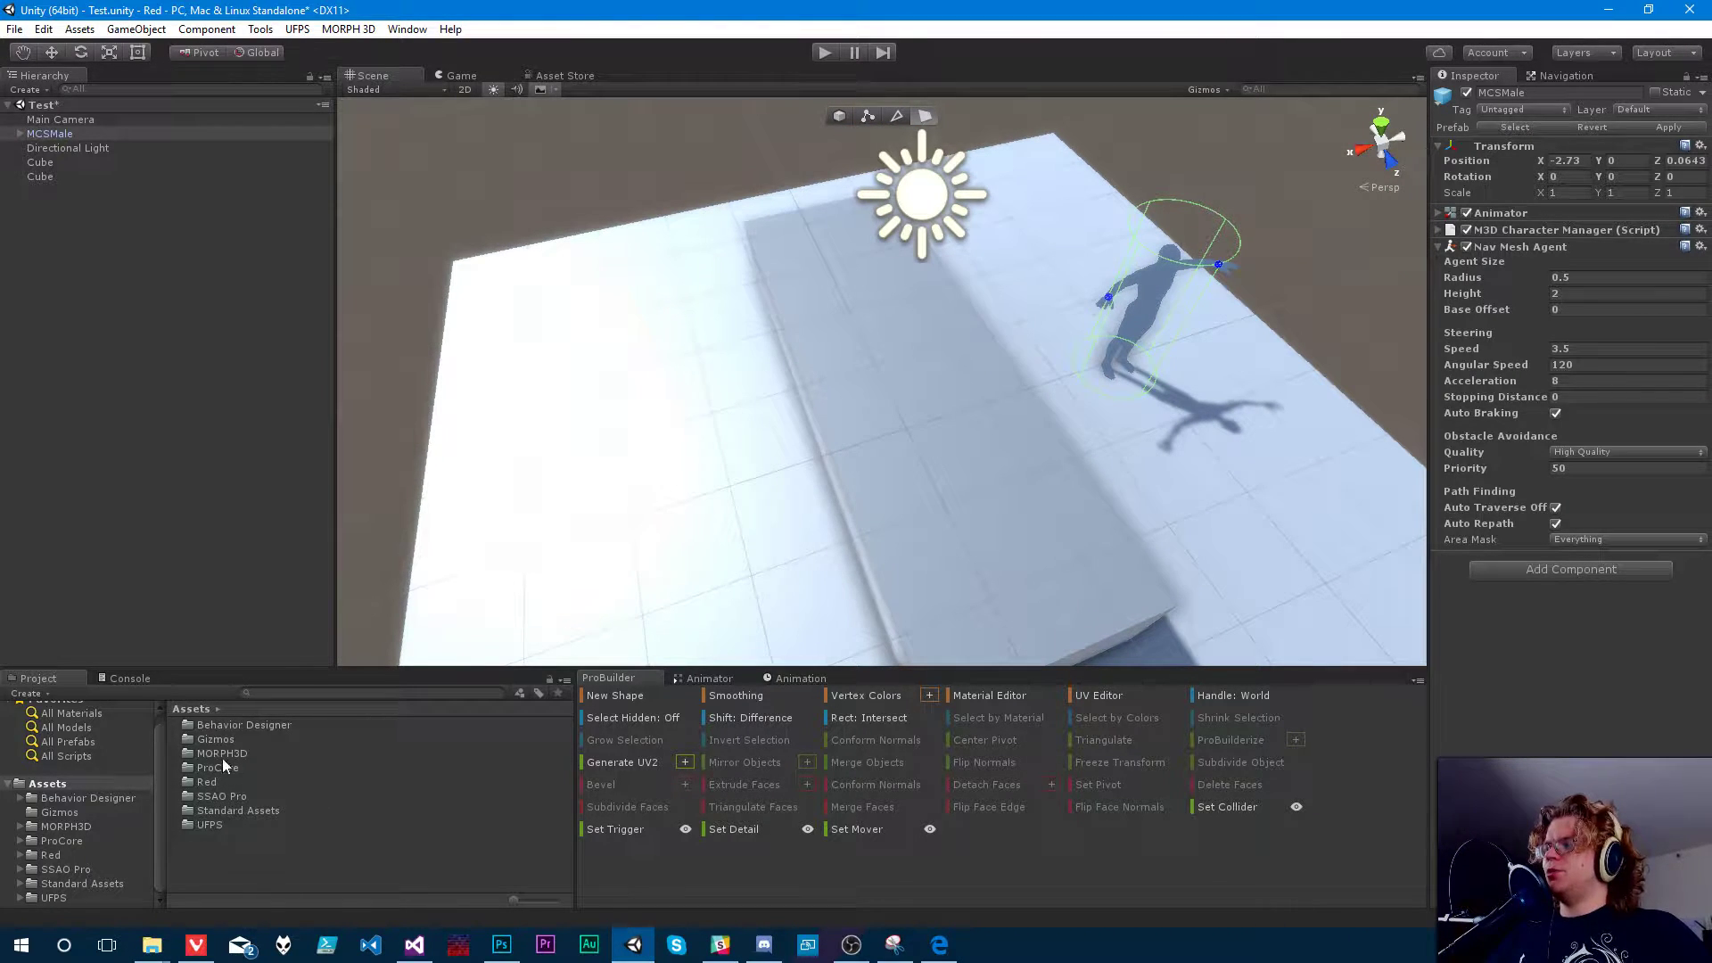
# - Create a new folder named Scripts inside the Red assets folder
pyautogui.doubleClick(206, 782)
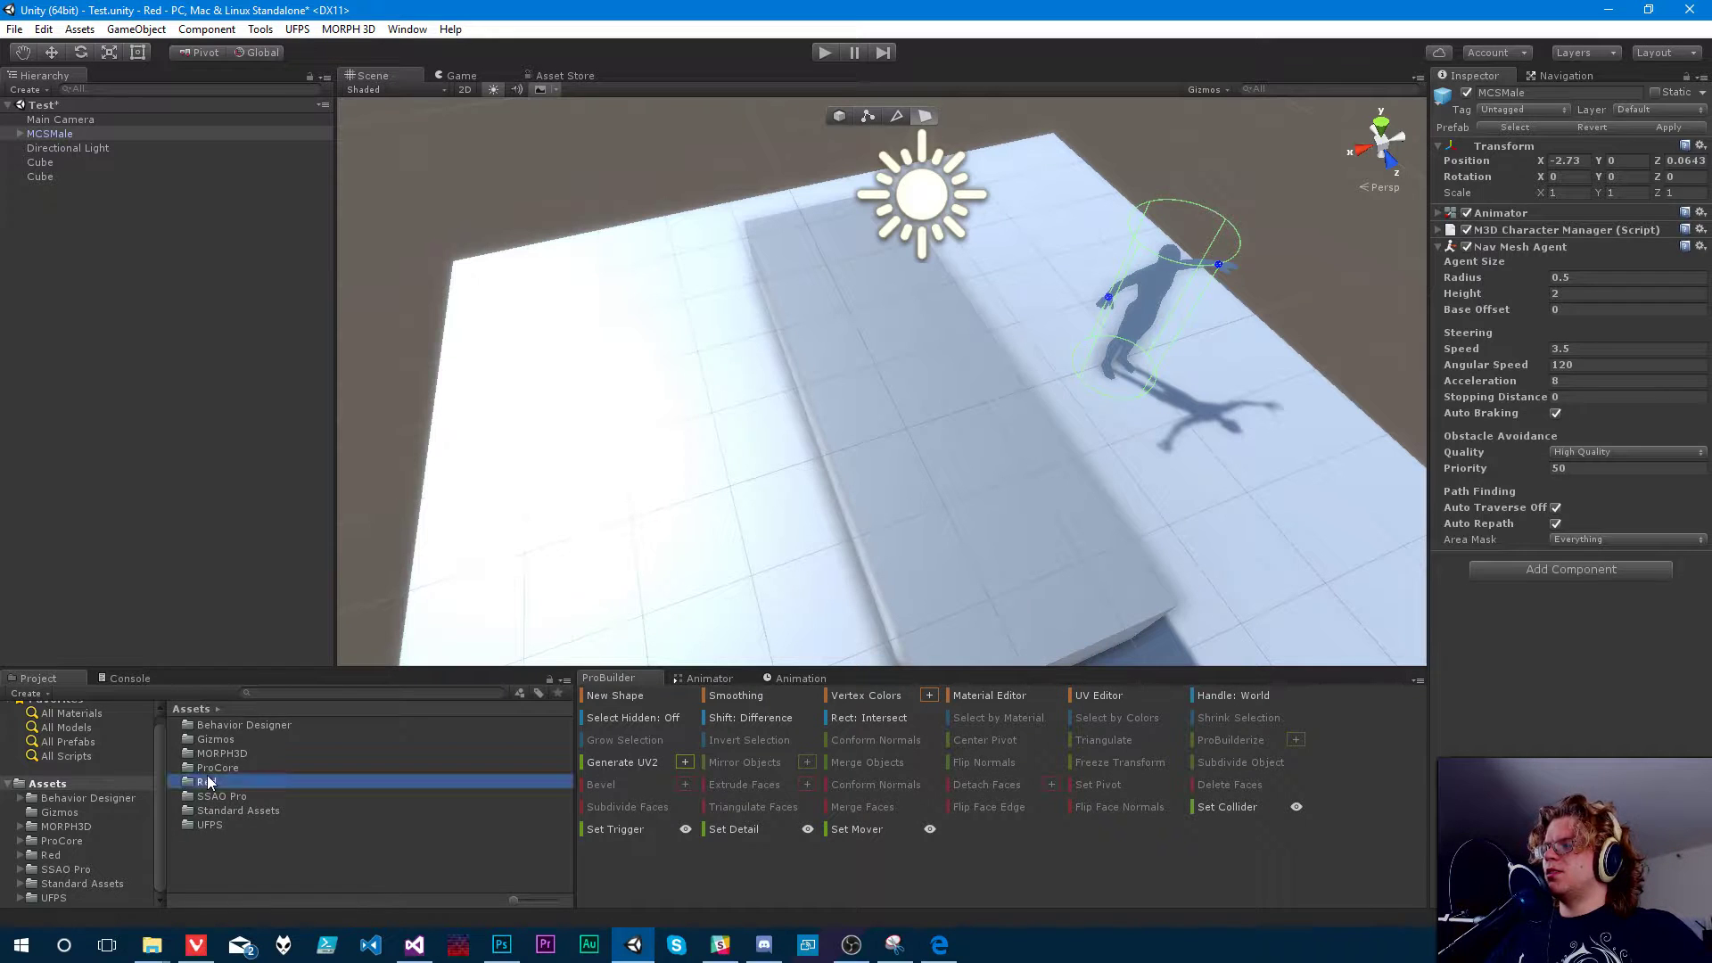
pyautogui.rightClick(217, 767)
pyautogui.moveTo(318, 442)
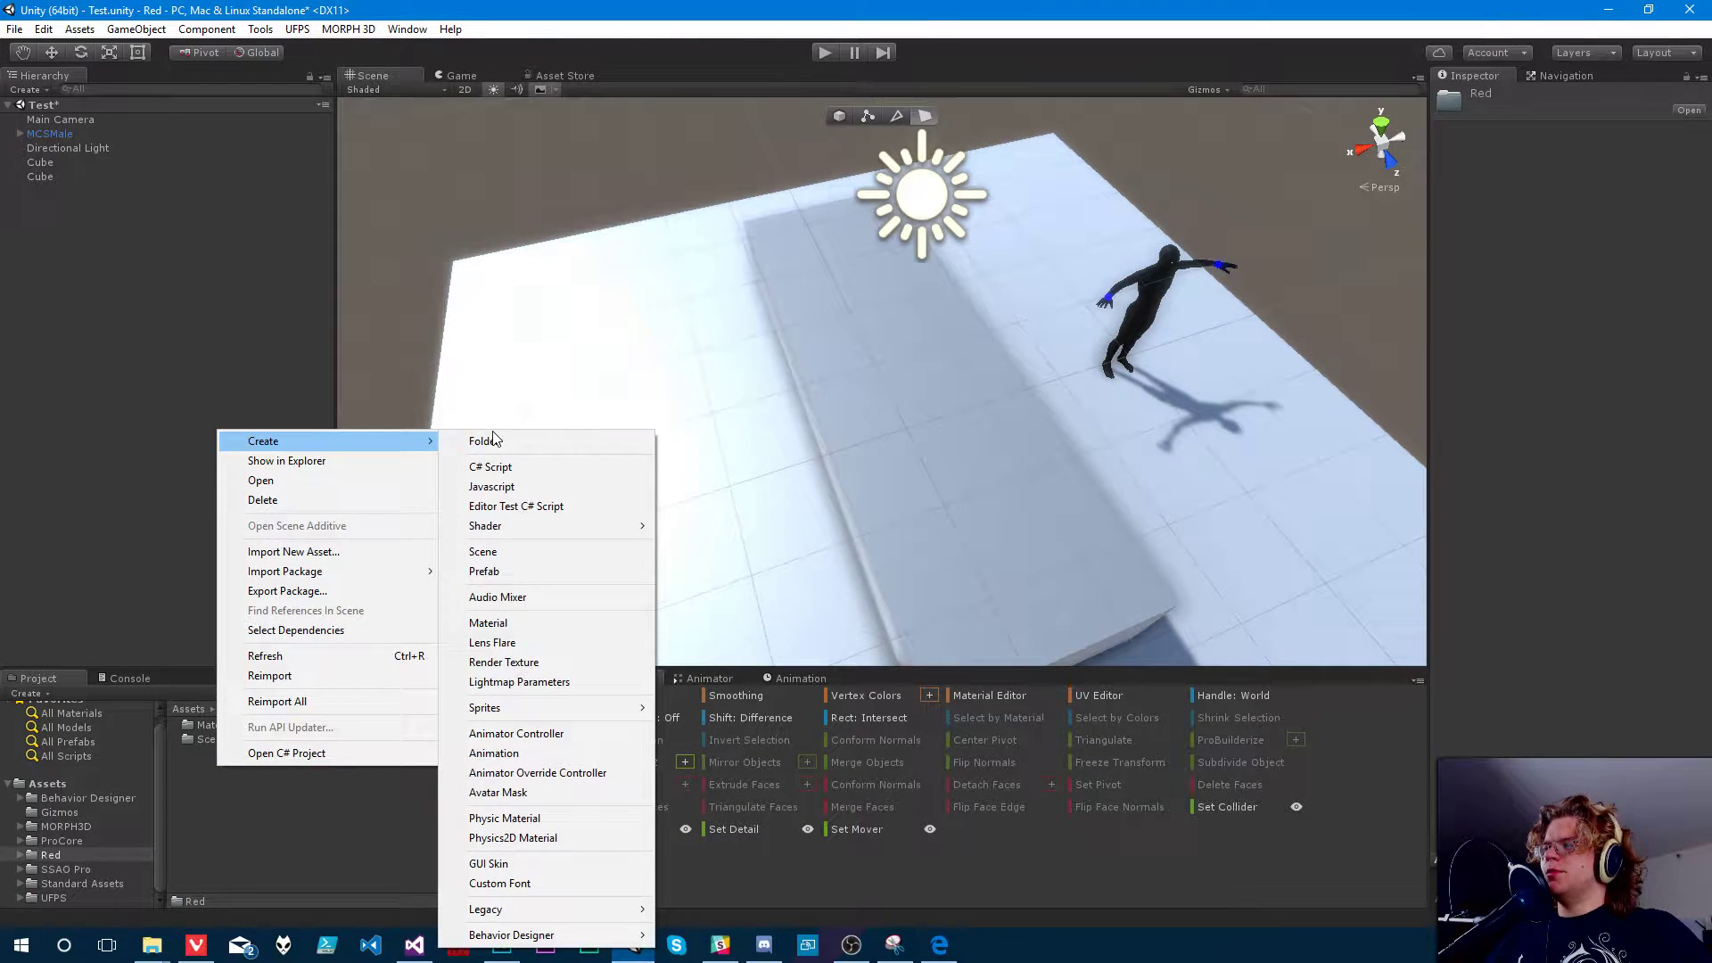
pyautogui.click(502, 440)
pyautogui.write('Sd')
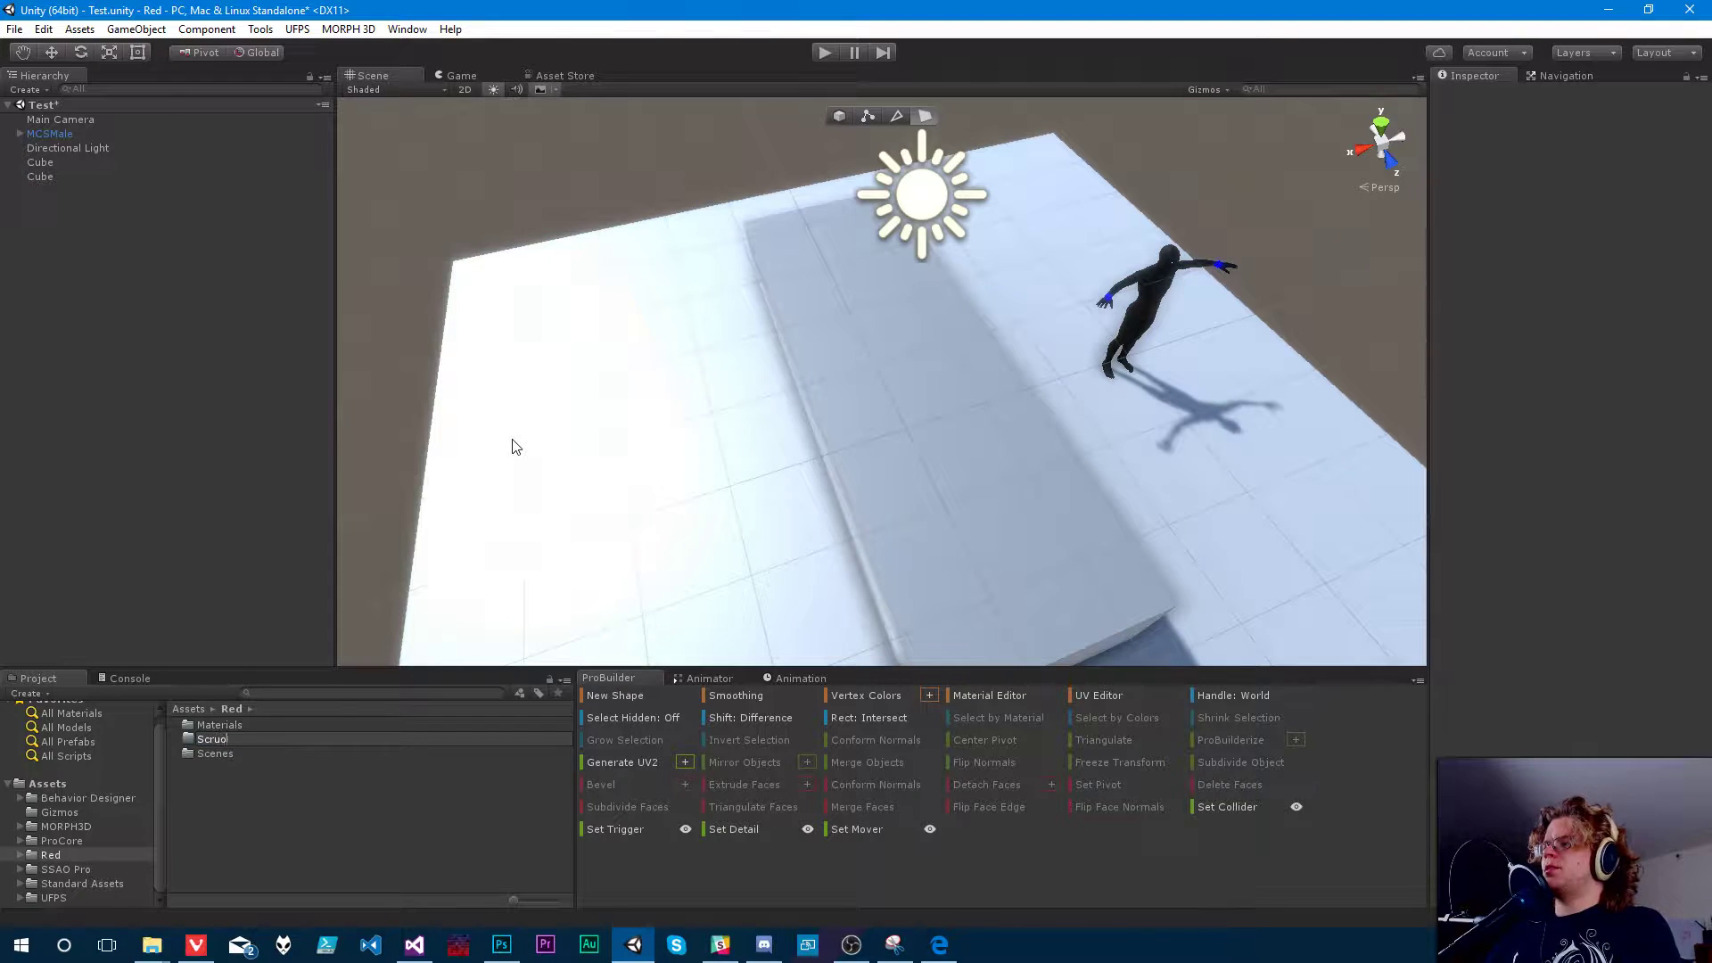
pyautogui.write('ripts')
pyautogui.press('Return')
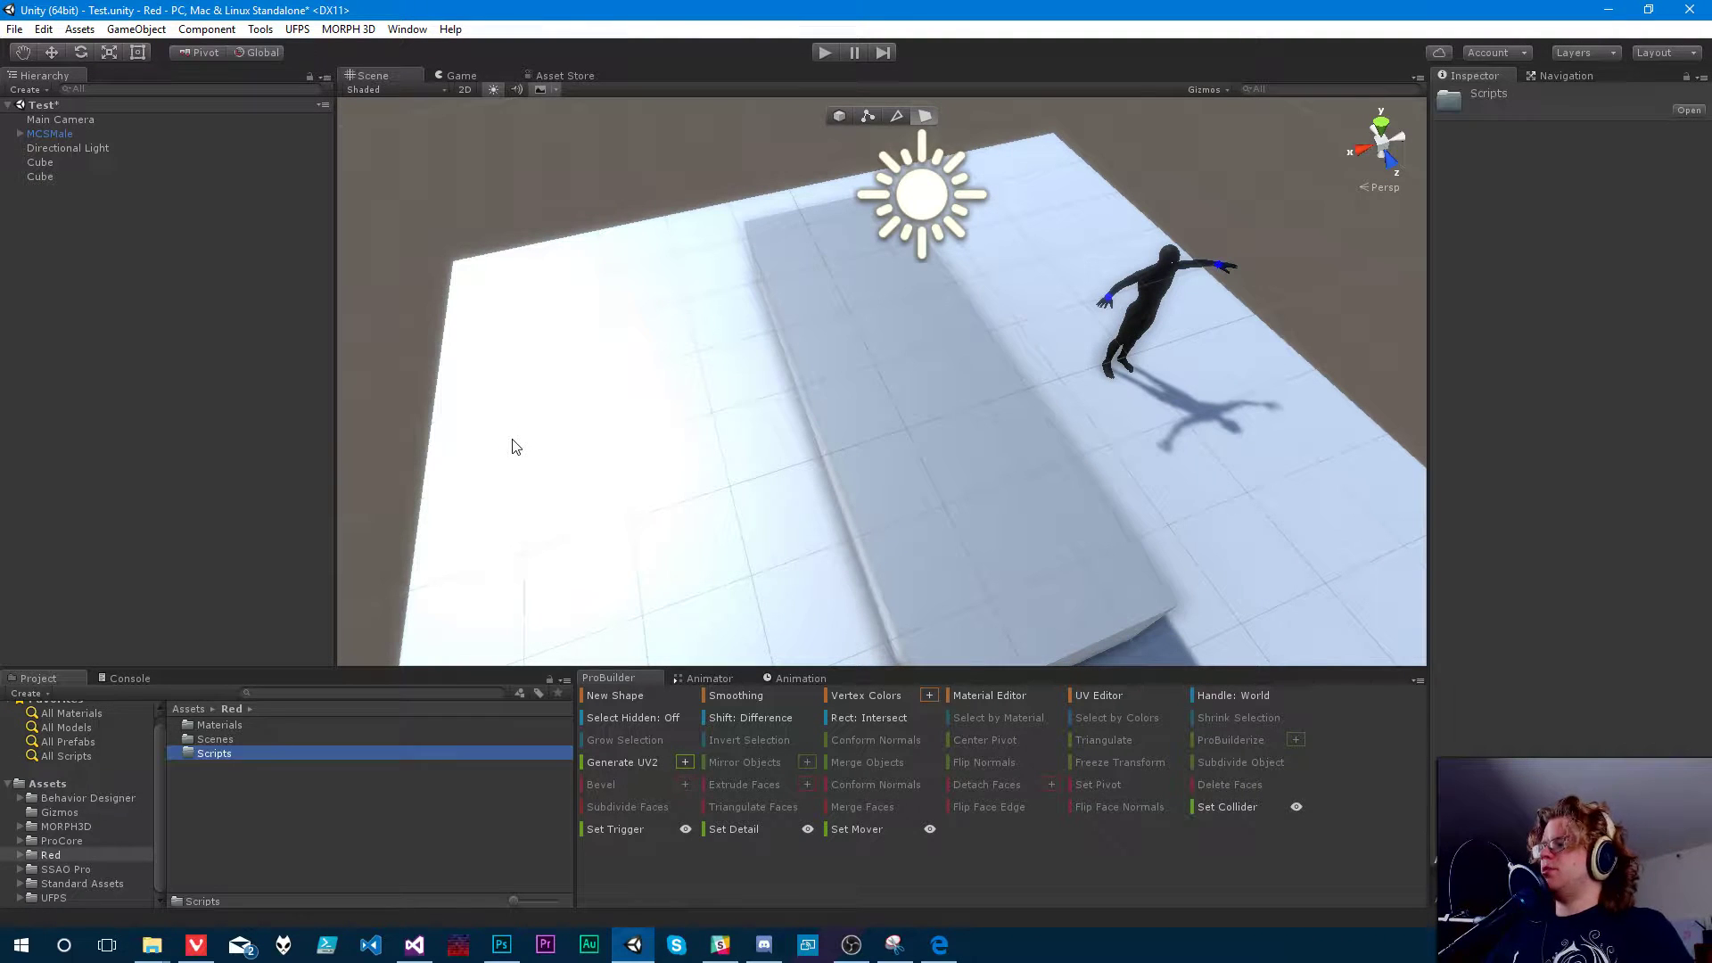
# - Create a folder named AI inside the Scripts folder
pyautogui.press('Return')
pyautogui.rightClick(203, 816)
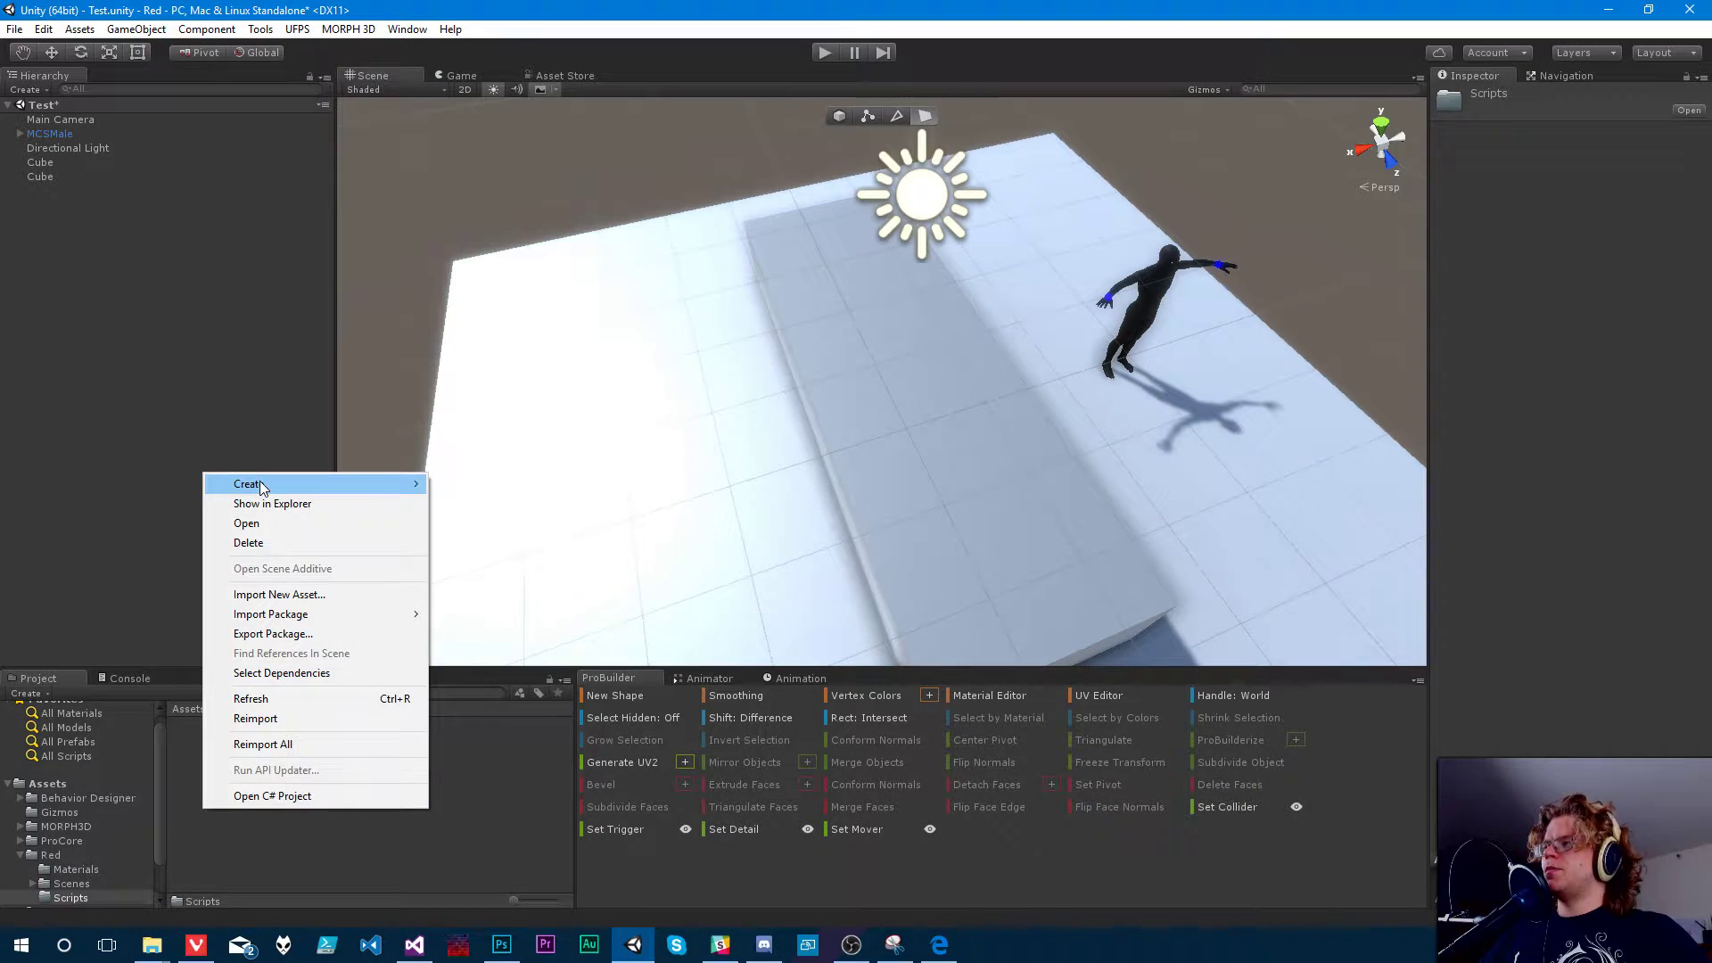
pyautogui.moveTo(260, 480)
pyautogui.click(473, 455)
pyautogui.write('AI')
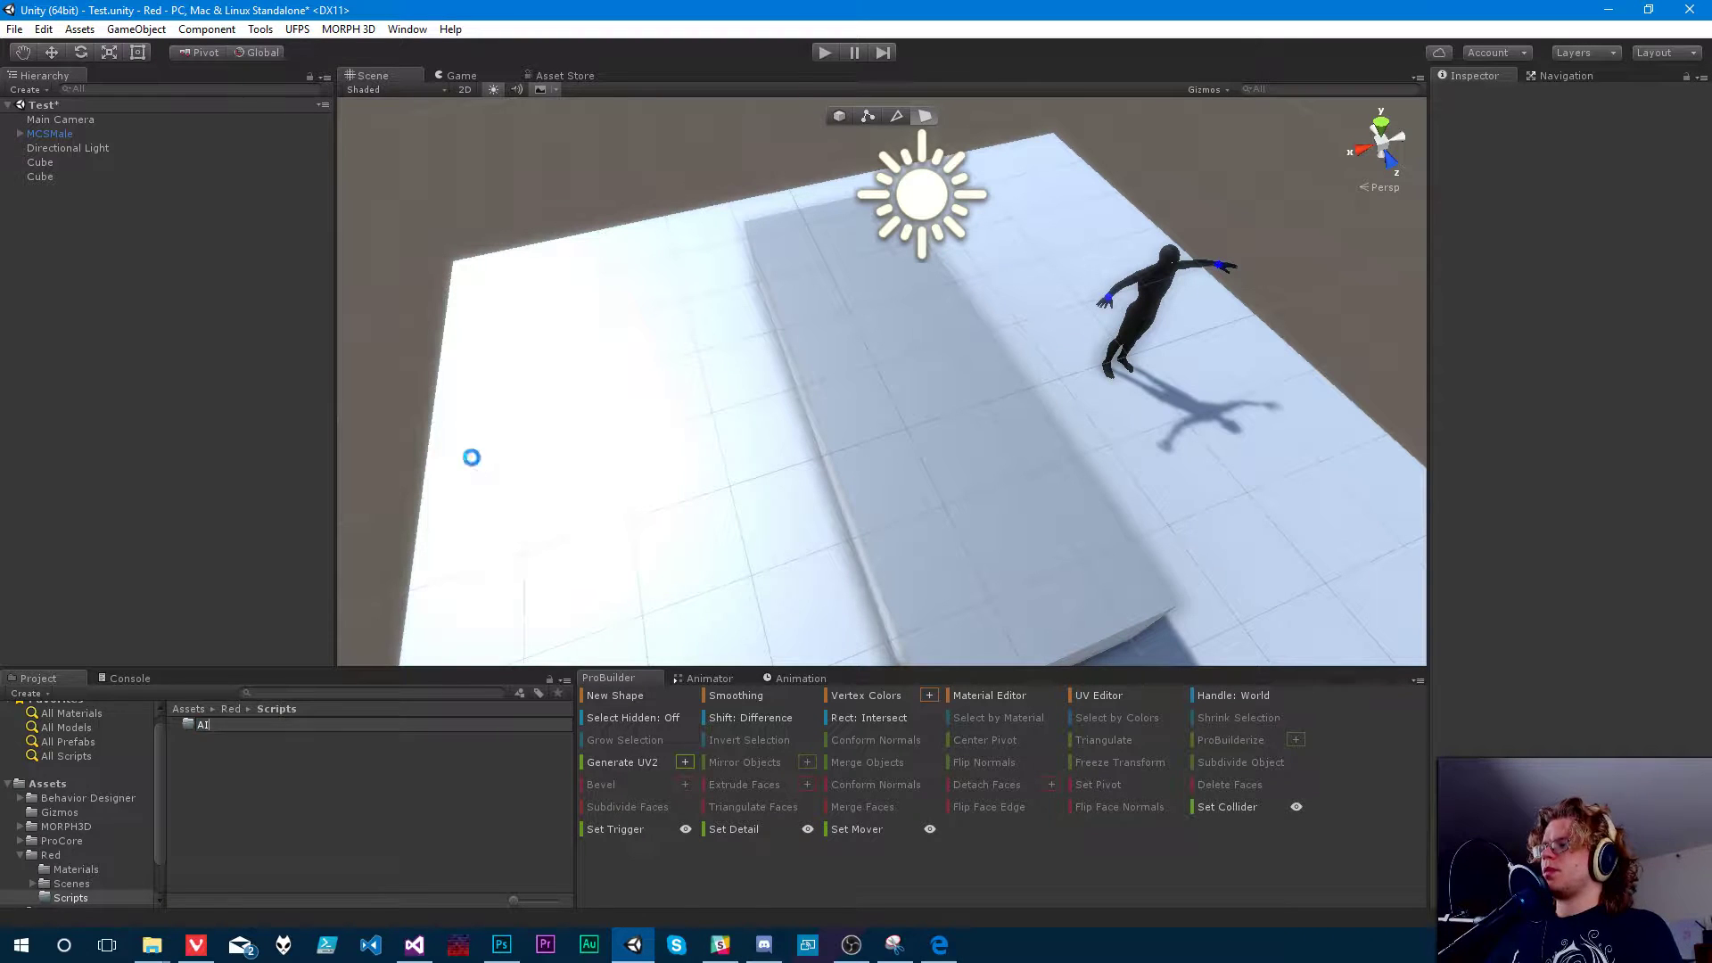
pyautogui.press('Return')
# - Create a Behavior Designer C# Action Task named MoveToPosition in the AI folder
pyautogui.press('Return')
pyautogui.rightClick(357, 771)
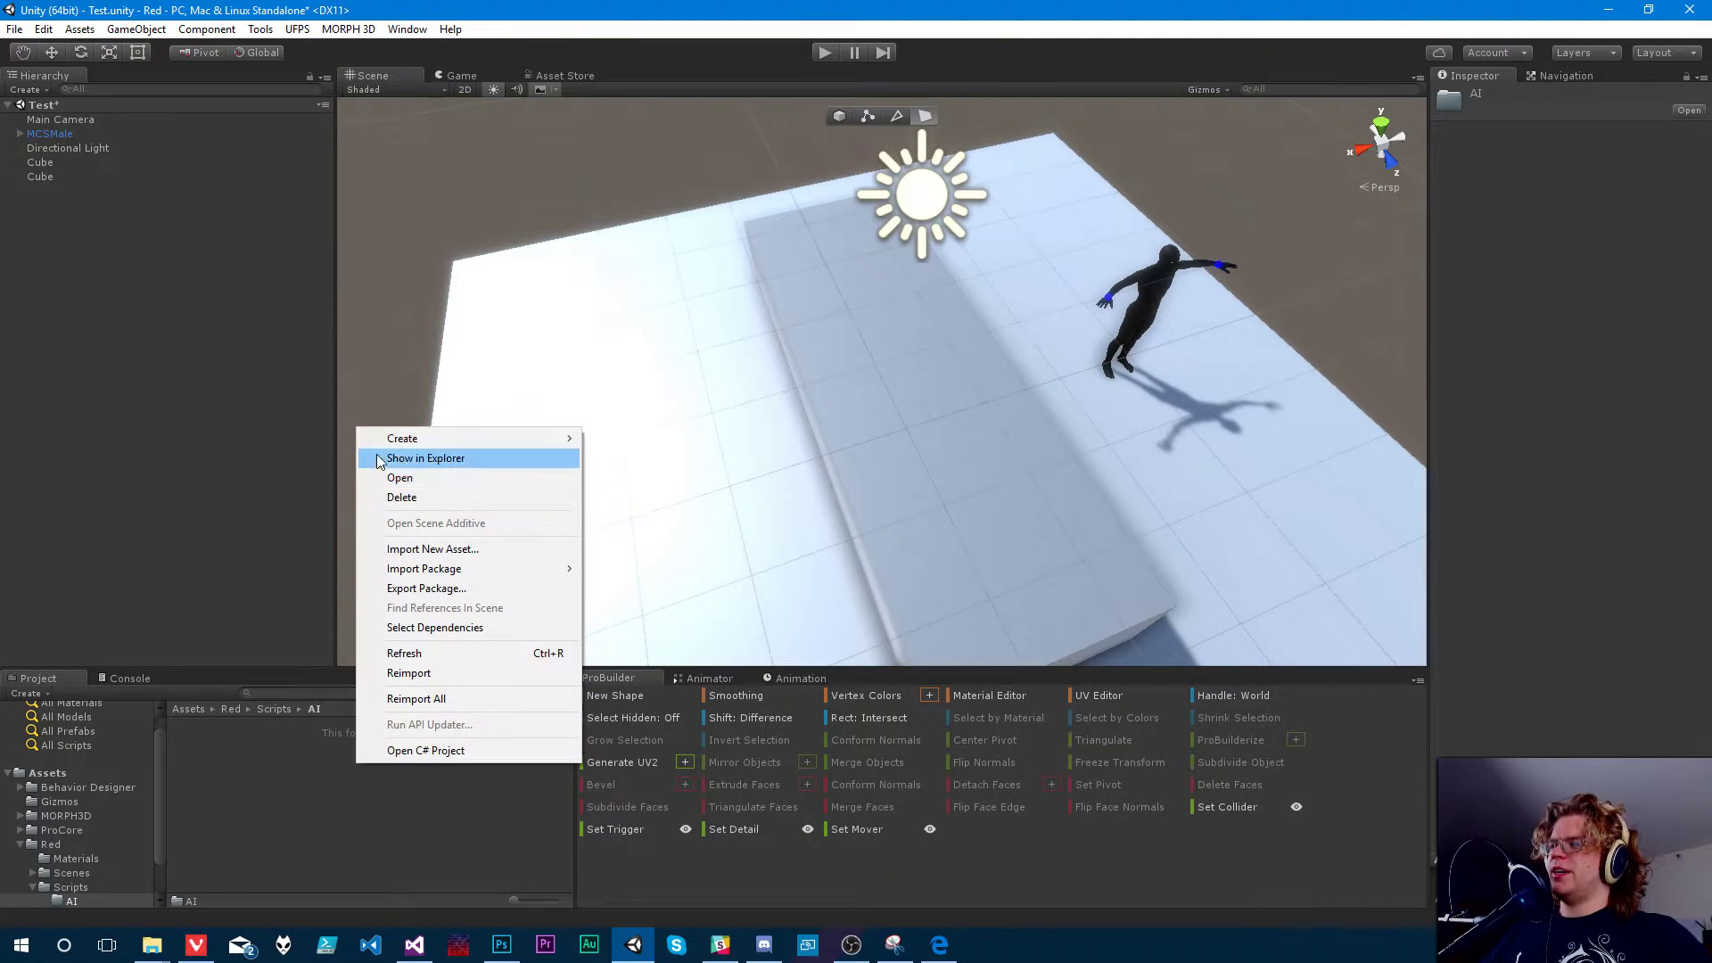
pyautogui.moveTo(406, 438)
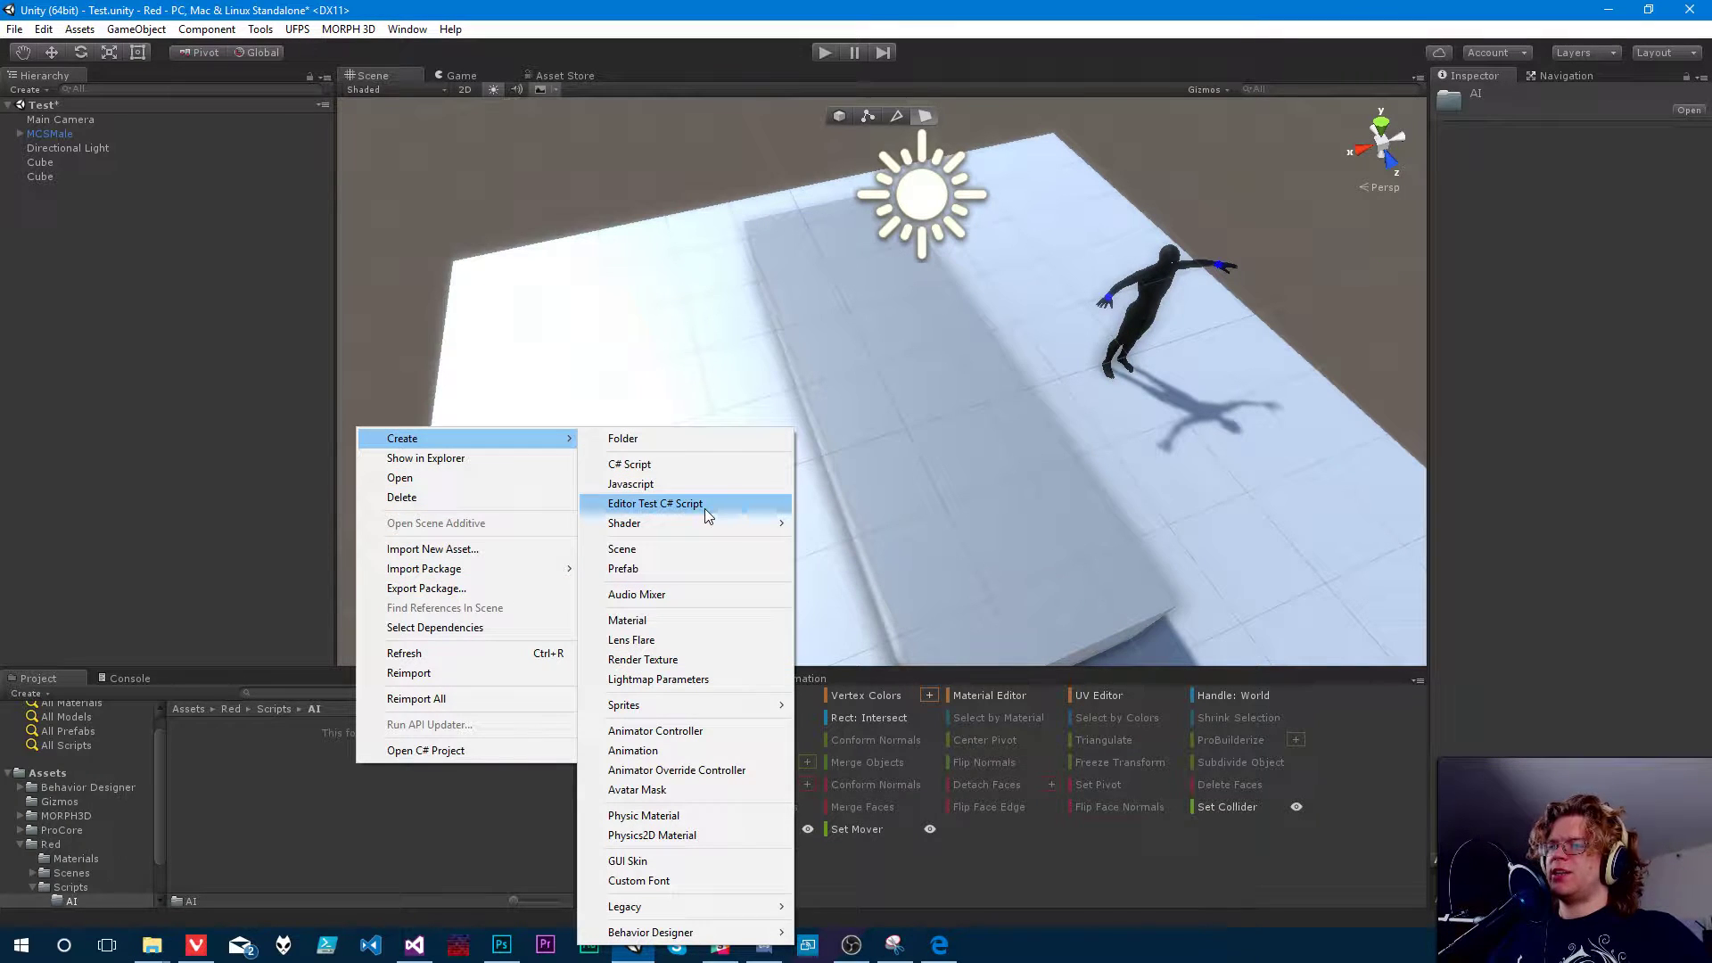
pyautogui.moveTo(713, 934)
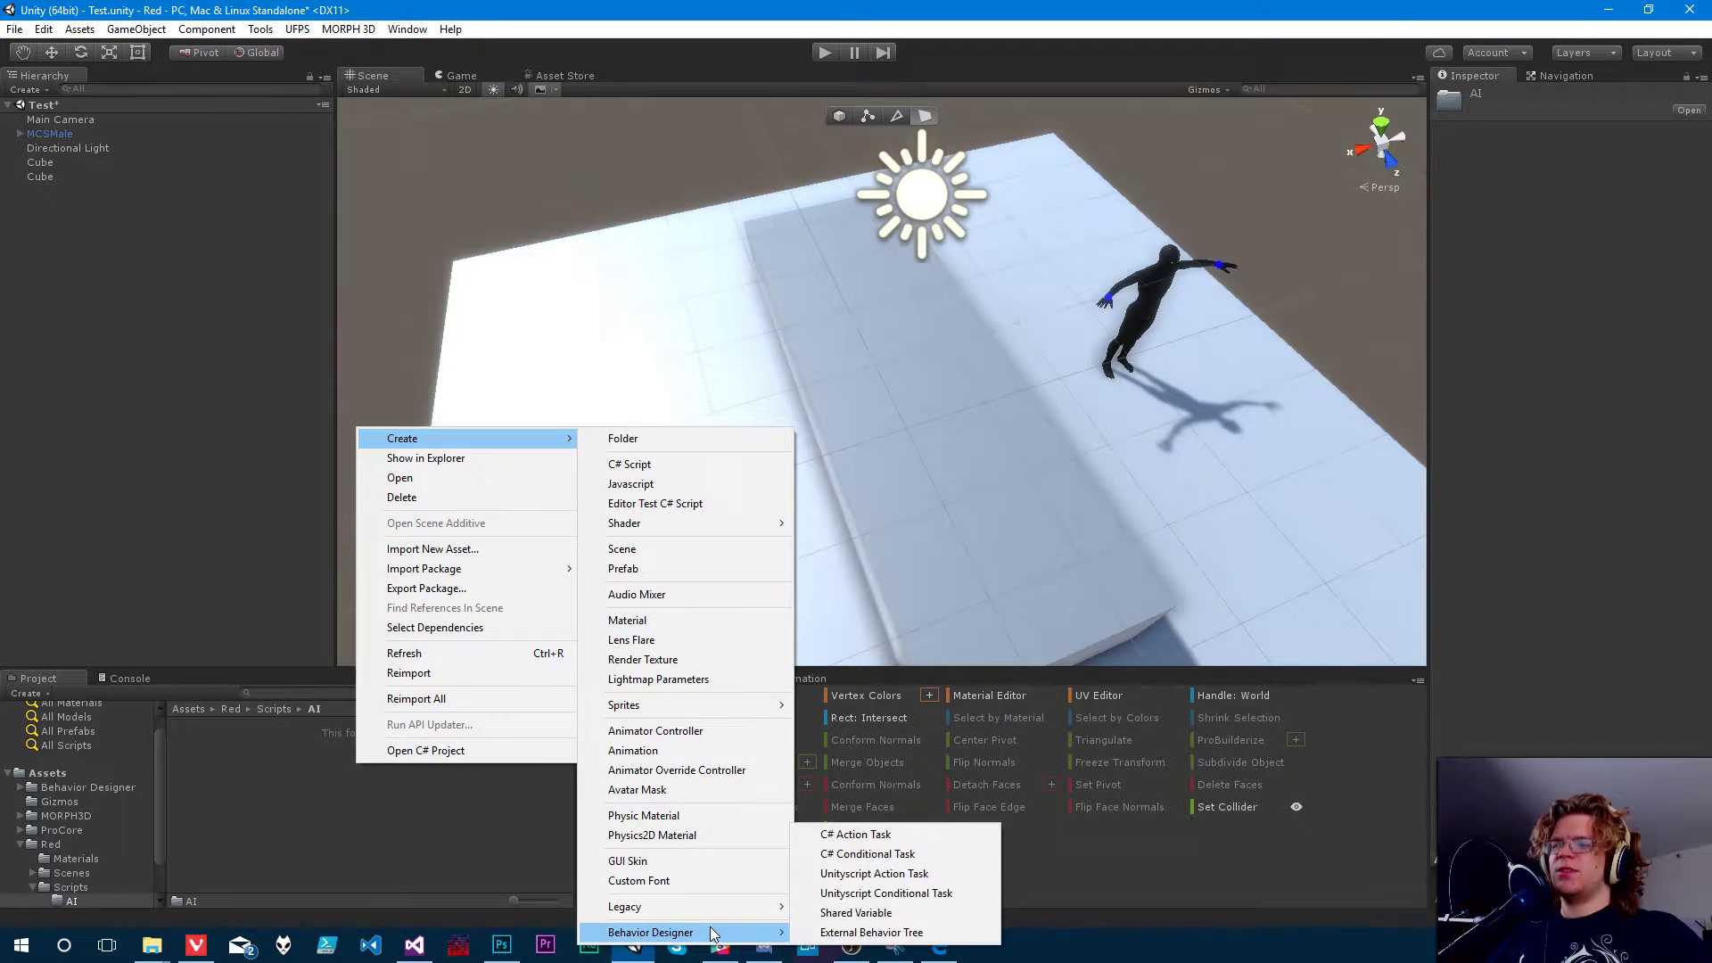
pyautogui.click(861, 838)
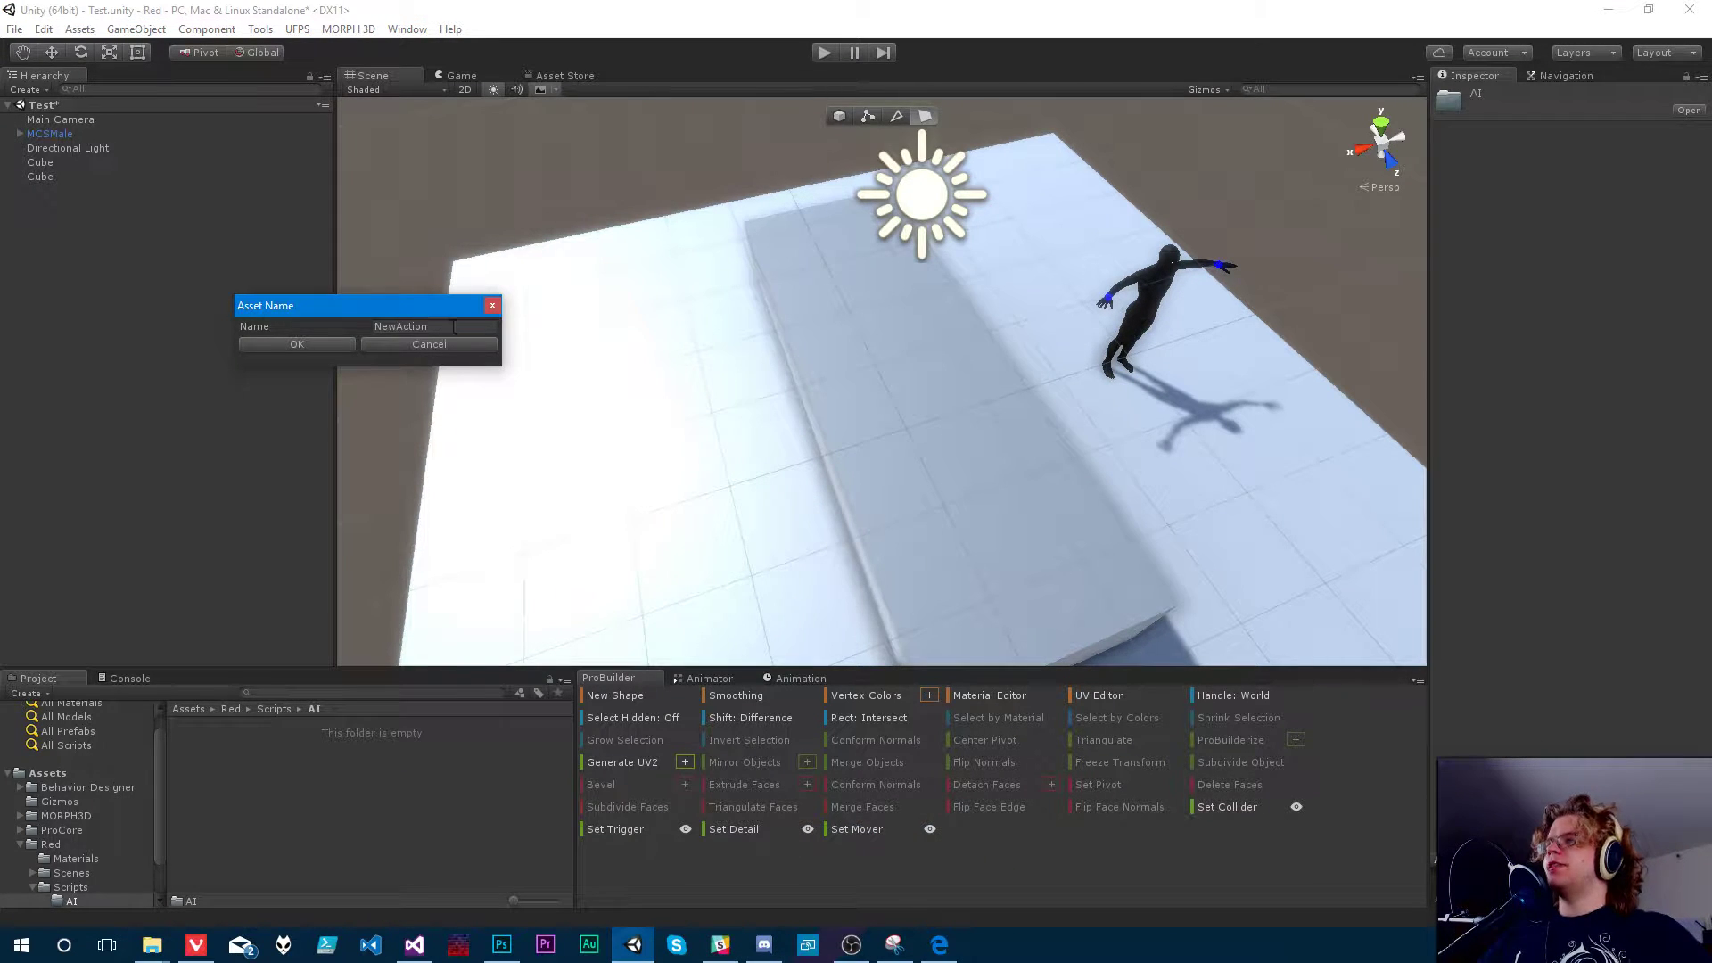
pyautogui.click(299, 293)
pyautogui.write('MoveTo')
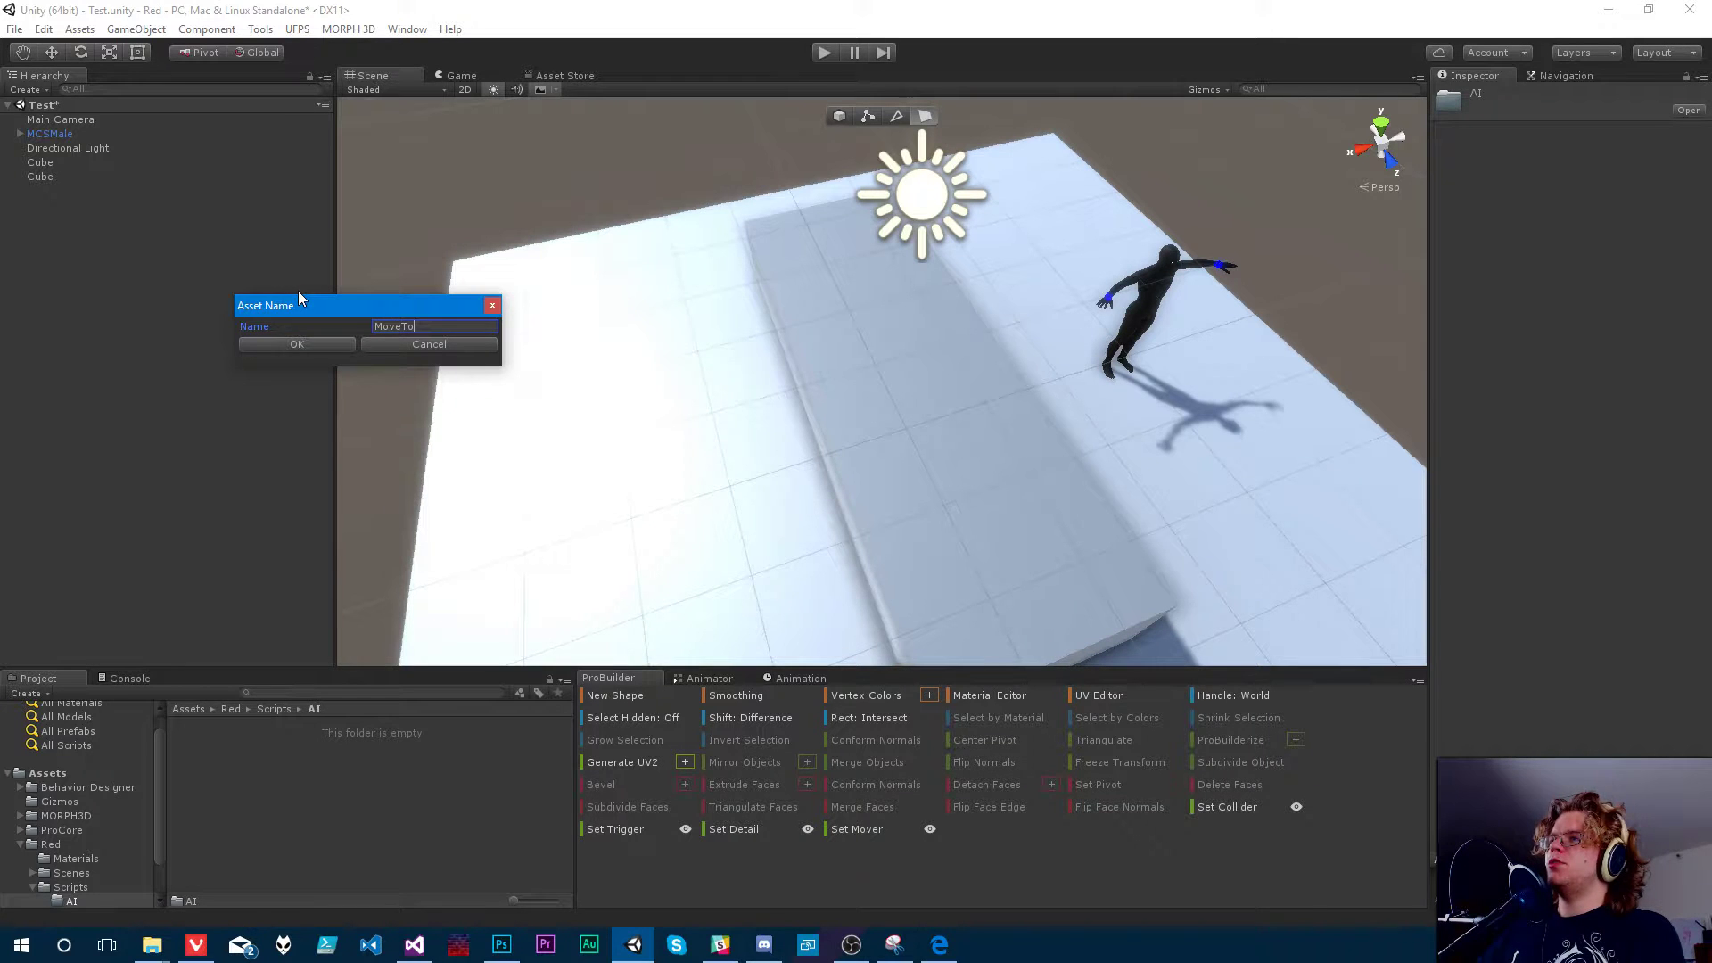
pyautogui.write('Position')
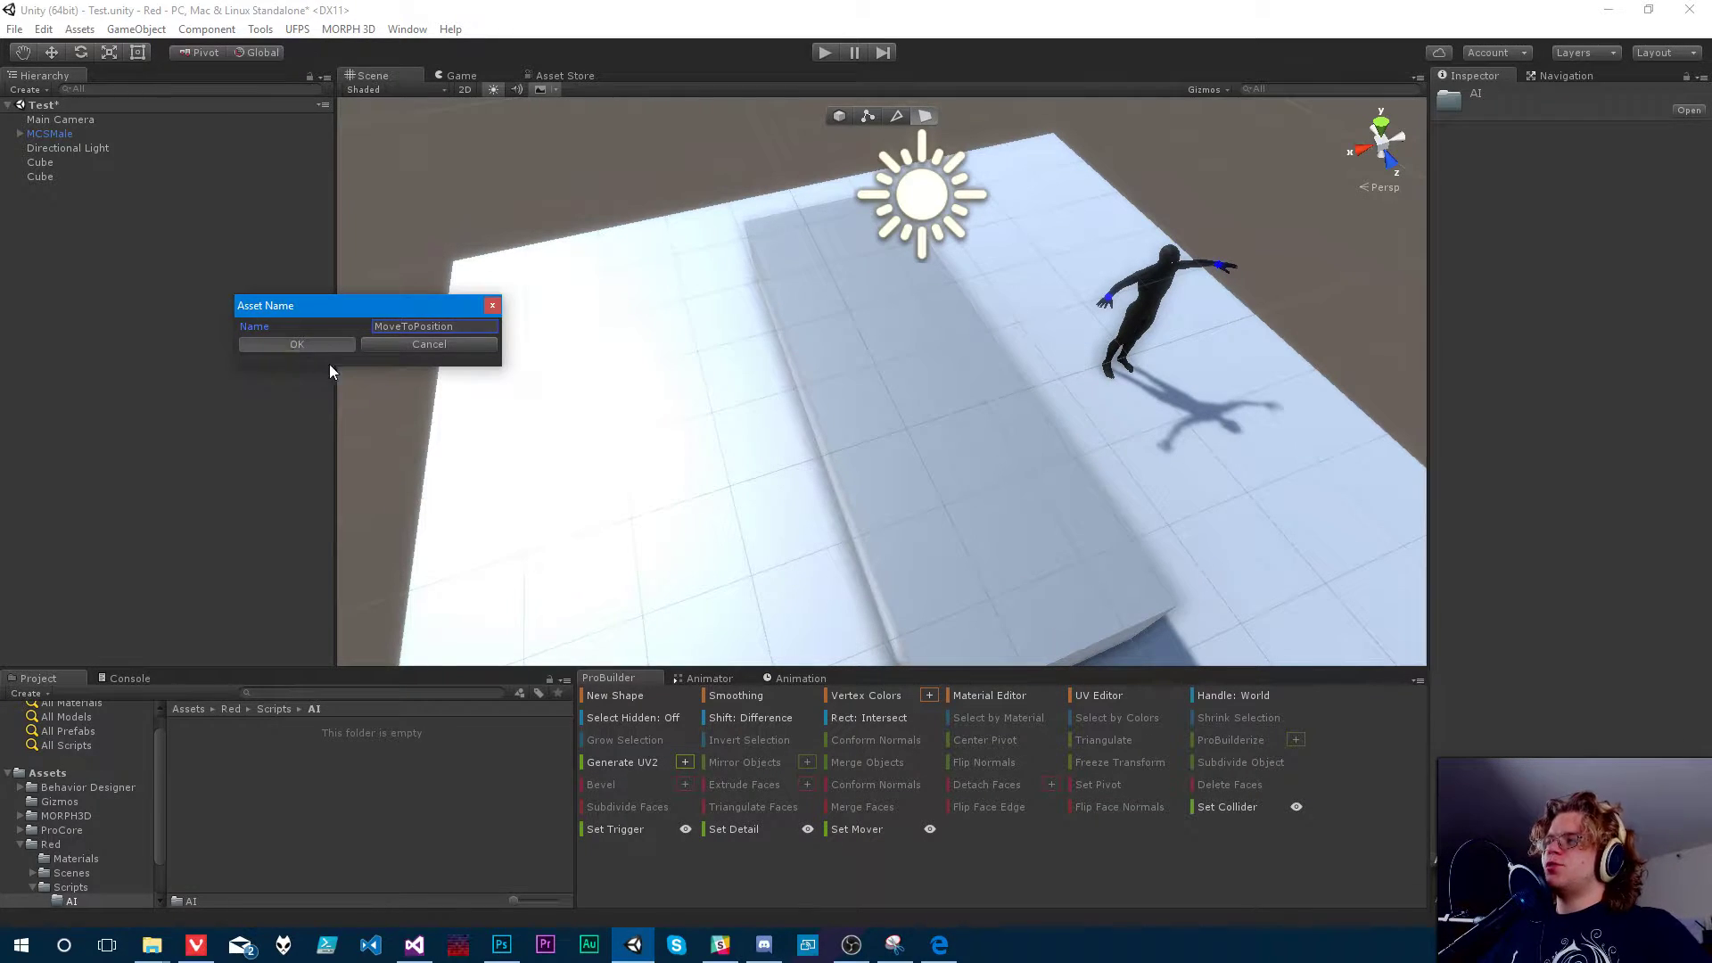
pyautogui.press('Return')
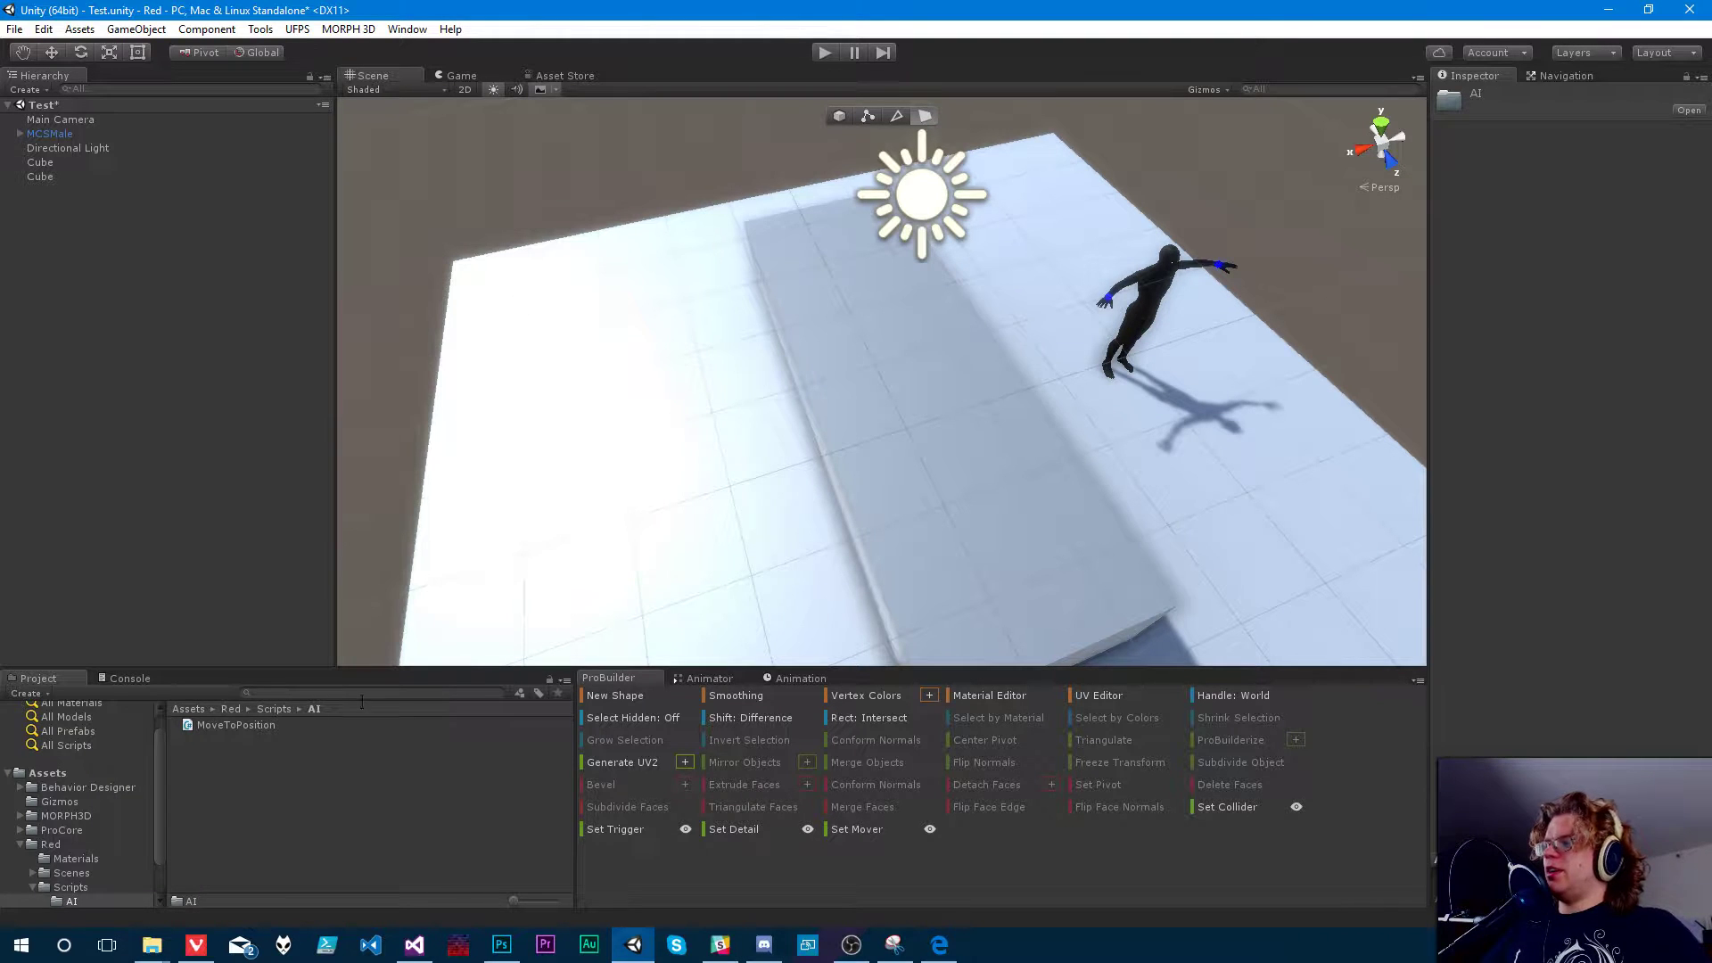
# - Open the MoveToPosition script in Visual Studio and remove Success from the TaskStatus return statement in OnUpdate
pyautogui.click(230, 724)
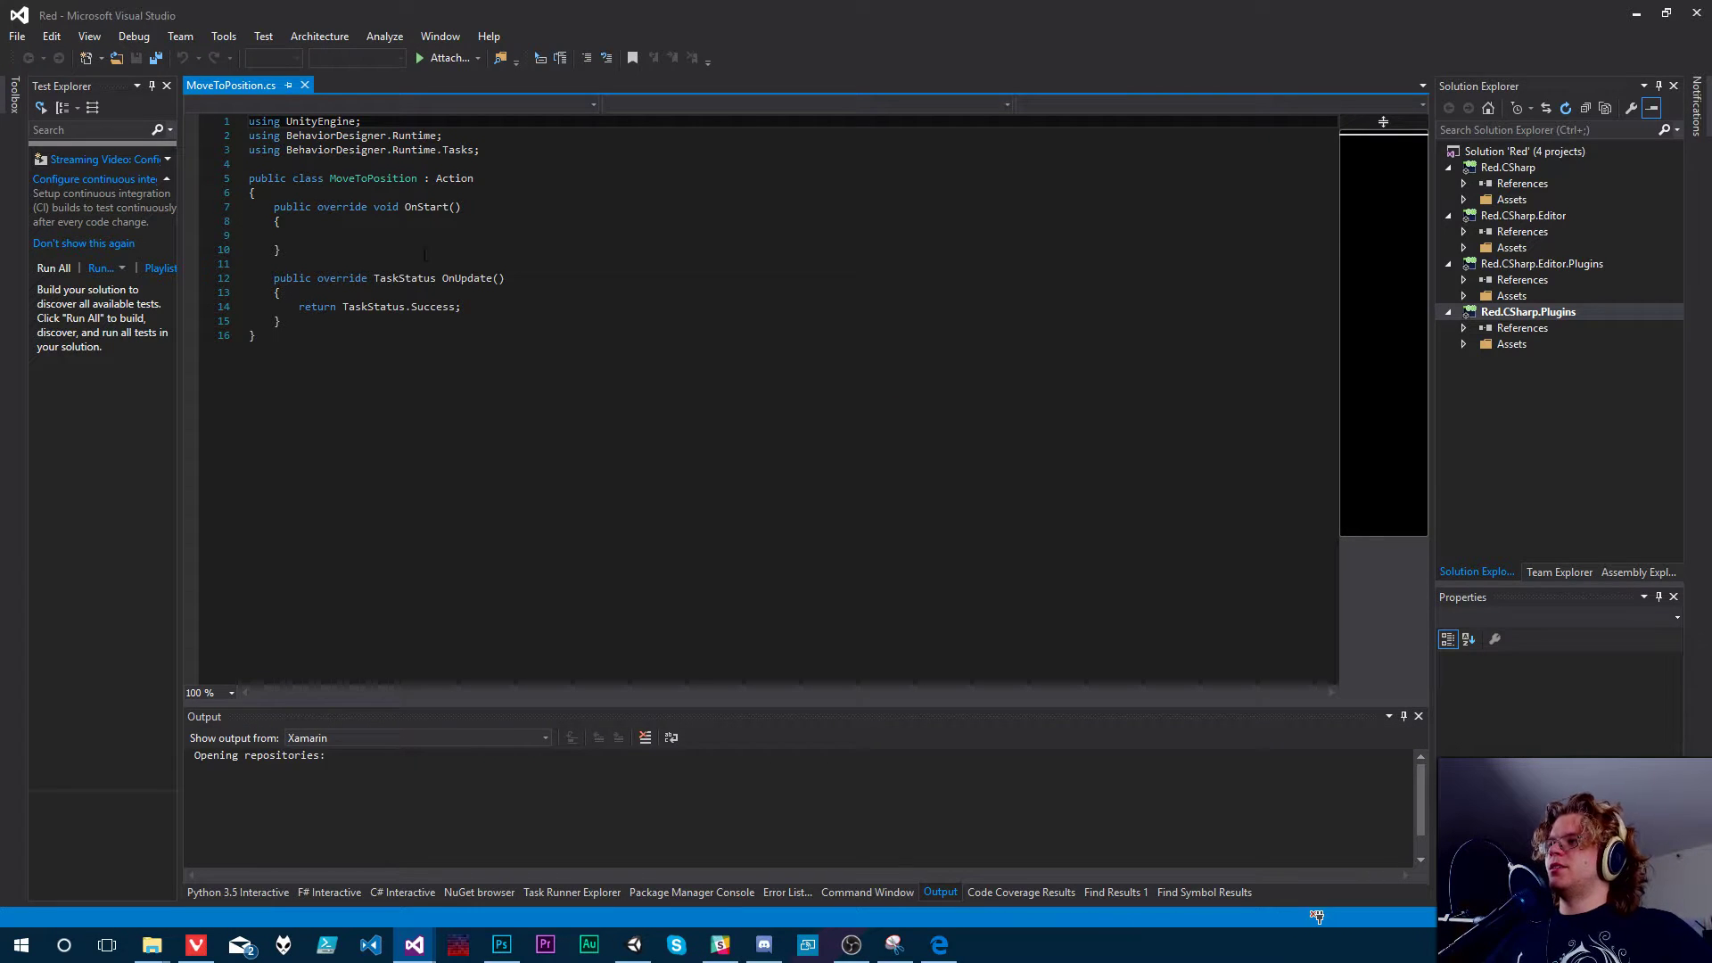
pyautogui.click(384, 237)
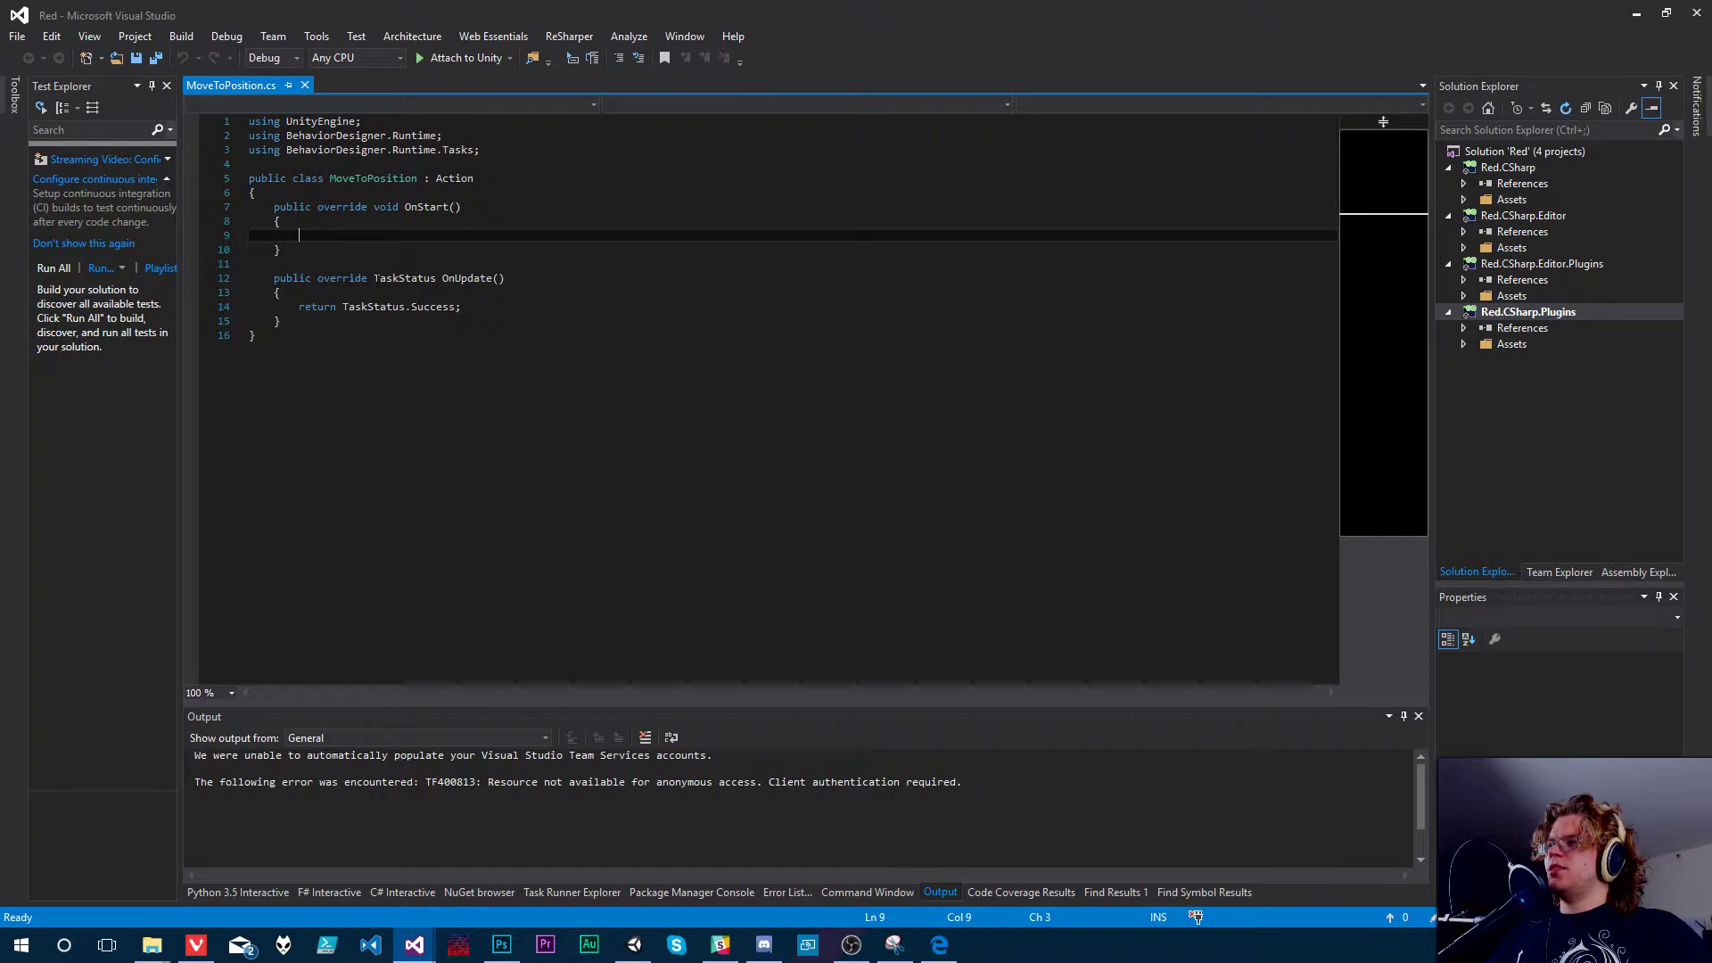
pyautogui.press('Down')
pyautogui.press('Down')
pyautogui.press('Down')
pyautogui.press('Down')
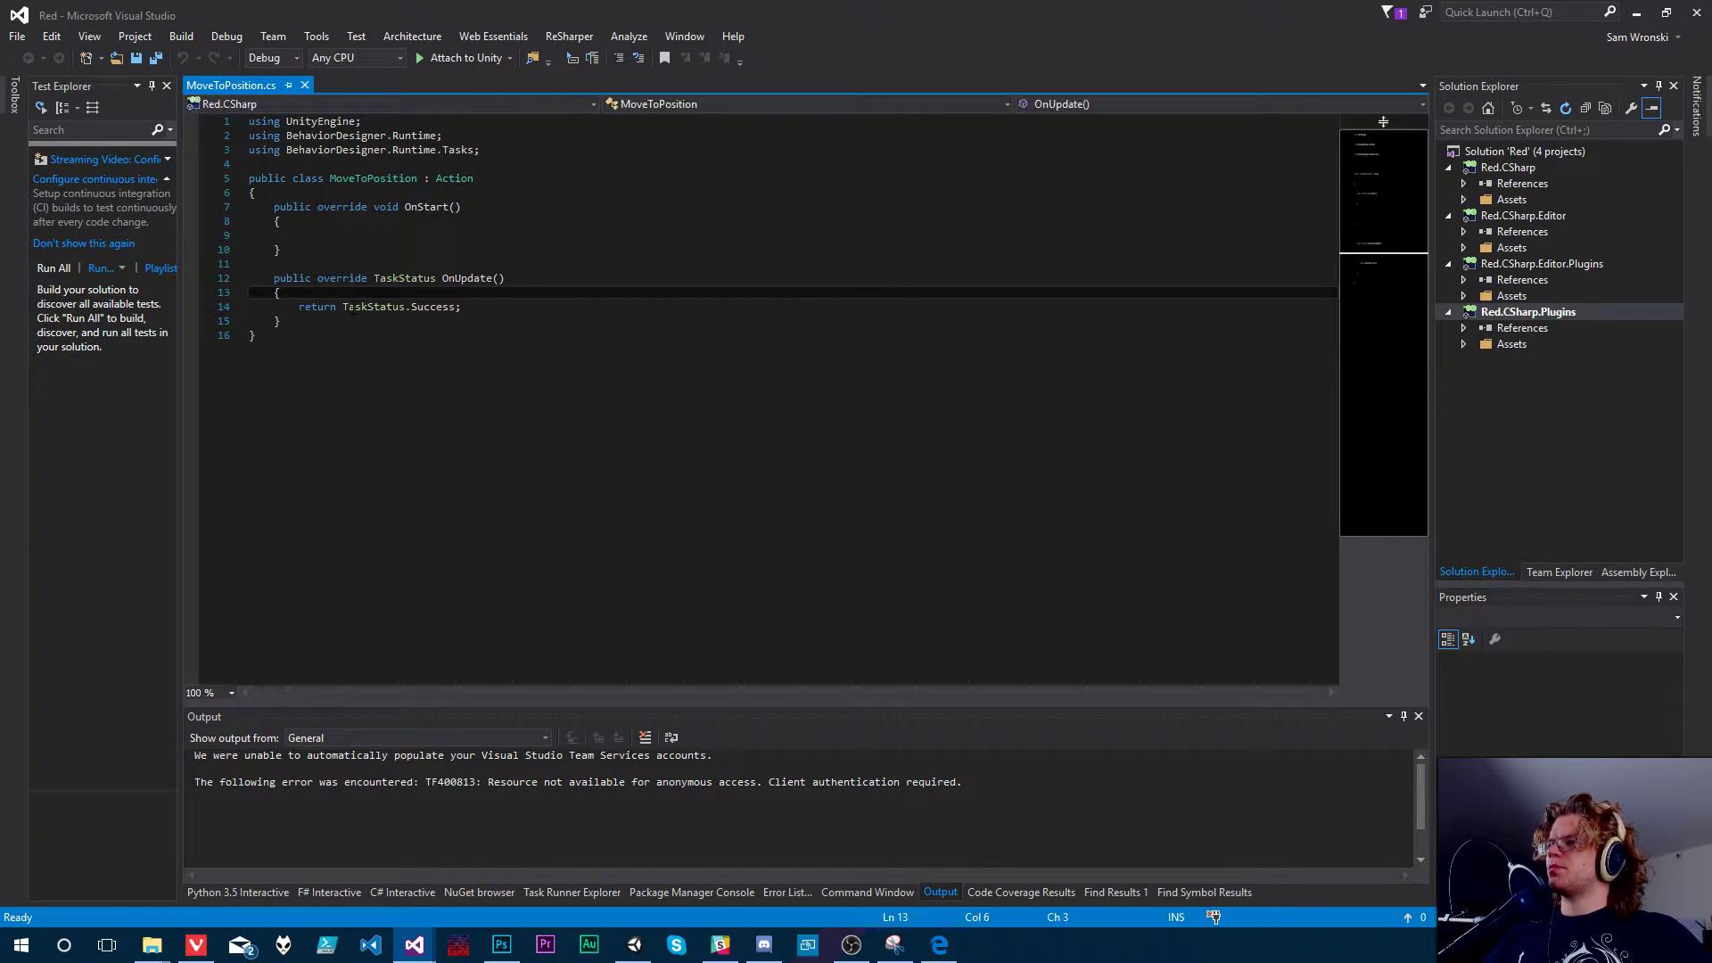
pyautogui.moveTo(343, 307); pyautogui.dragTo(453, 305)
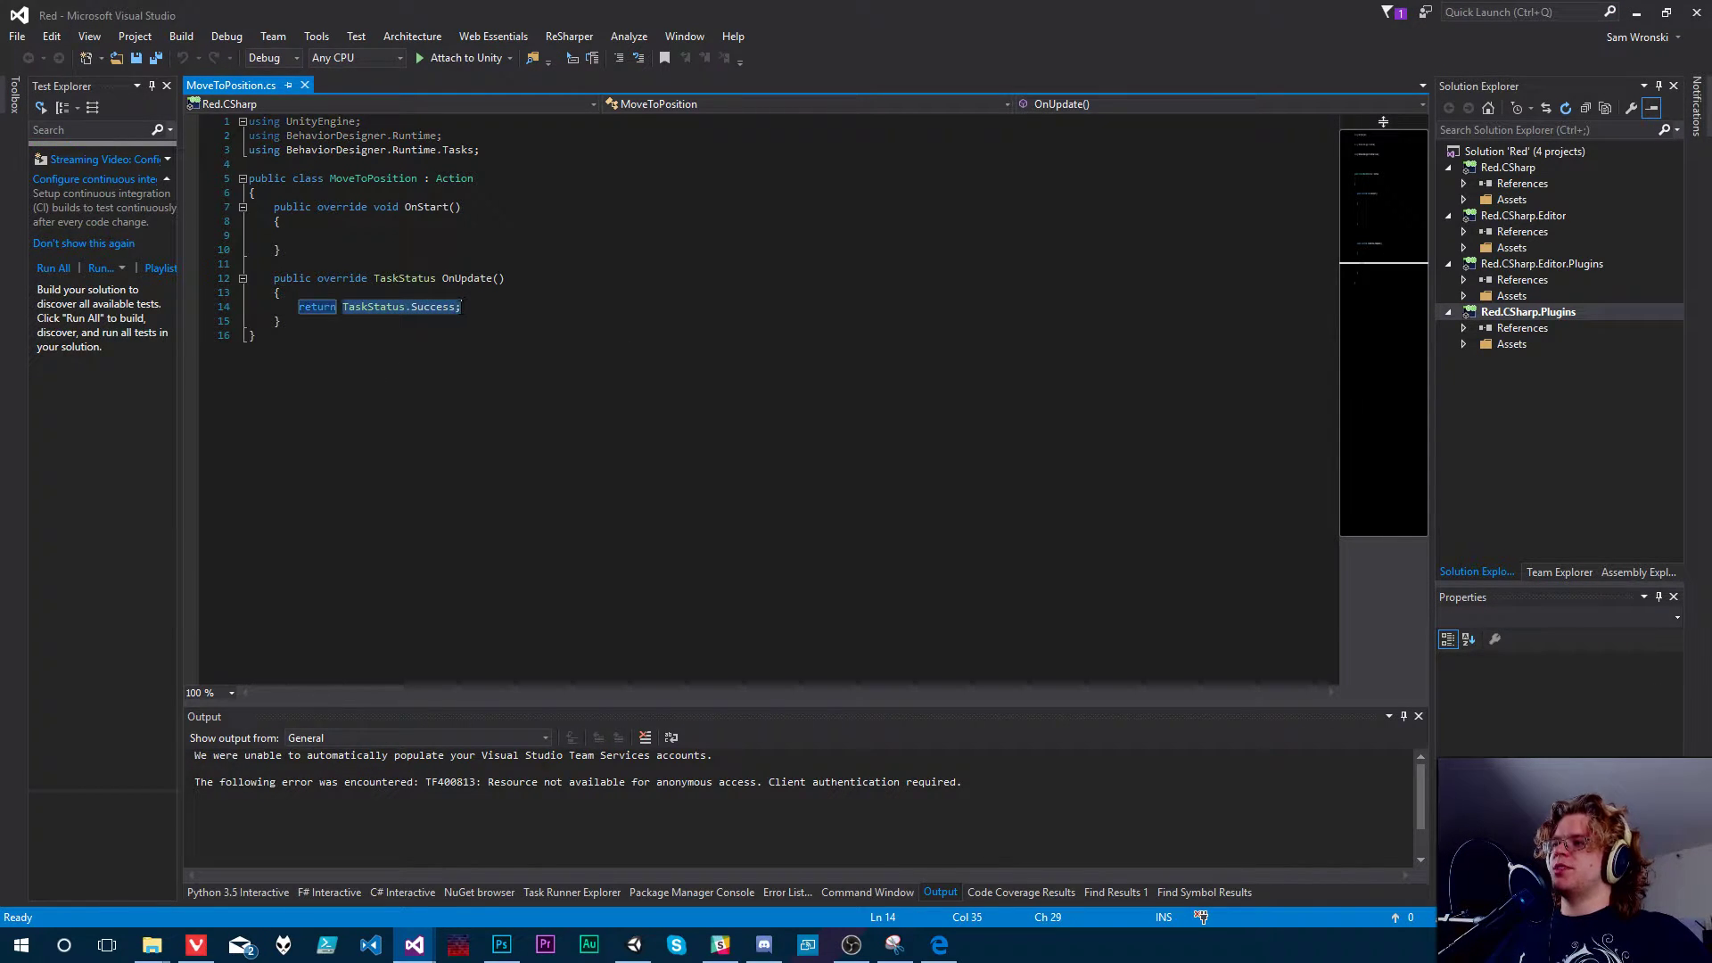
pyautogui.click(419, 307)
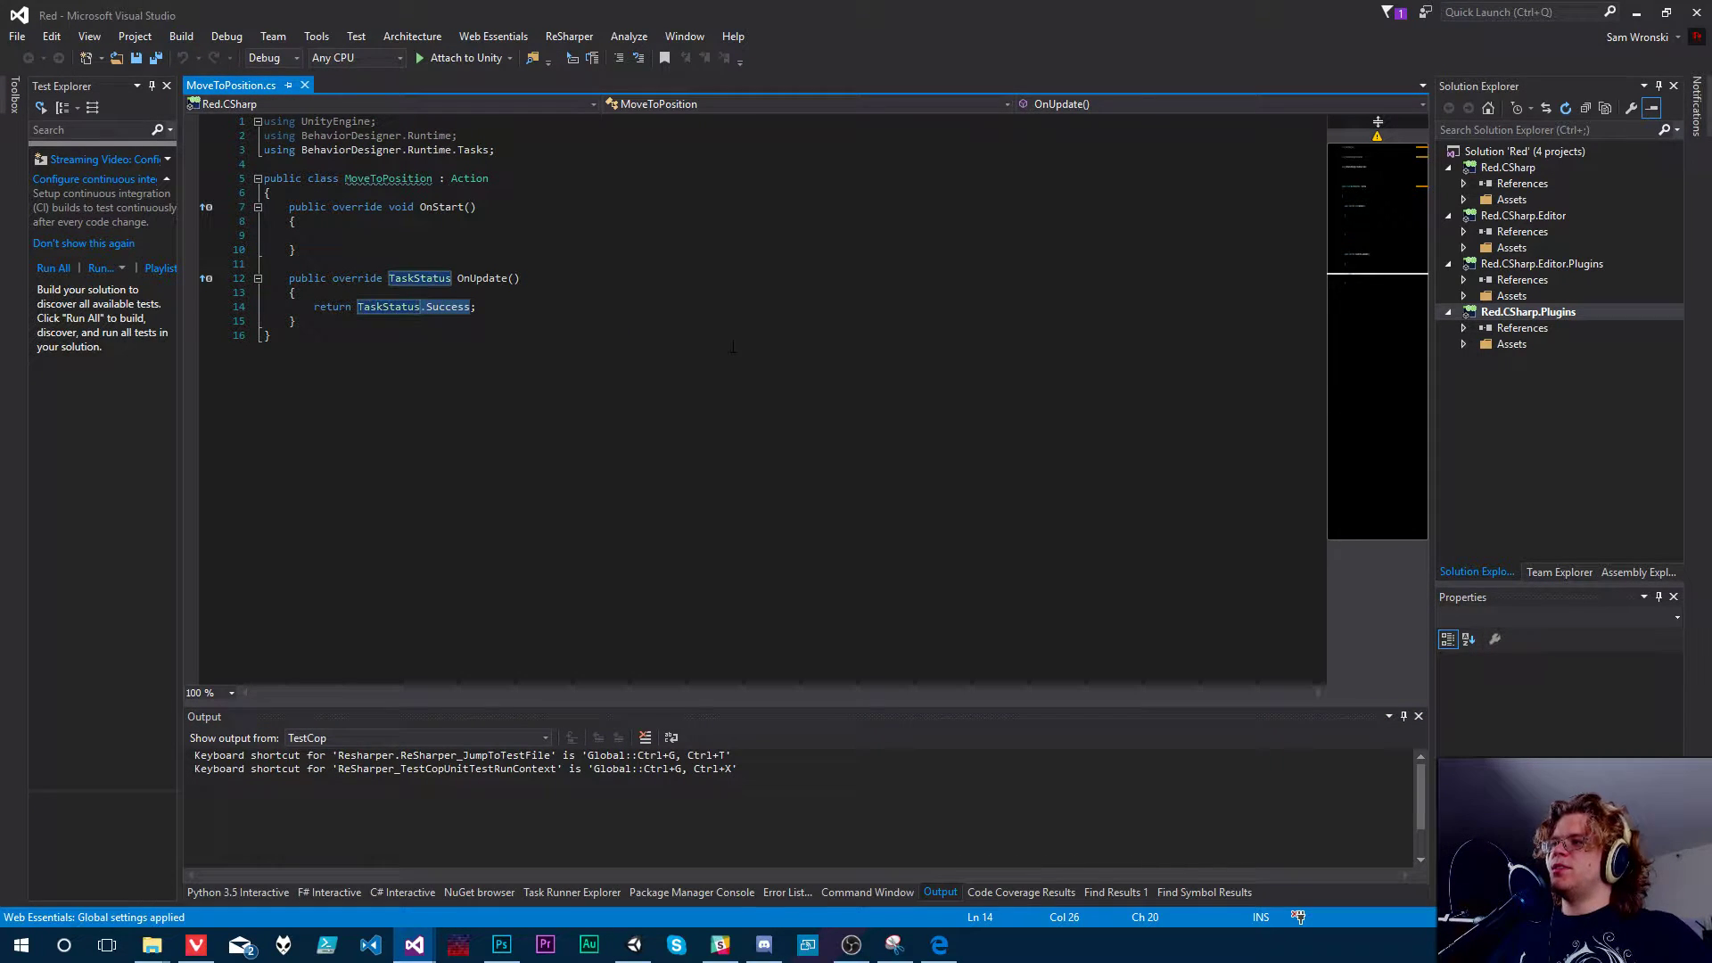
pyautogui.press('Right')
pyautogui.hotkey('ctrl', 'Delete')
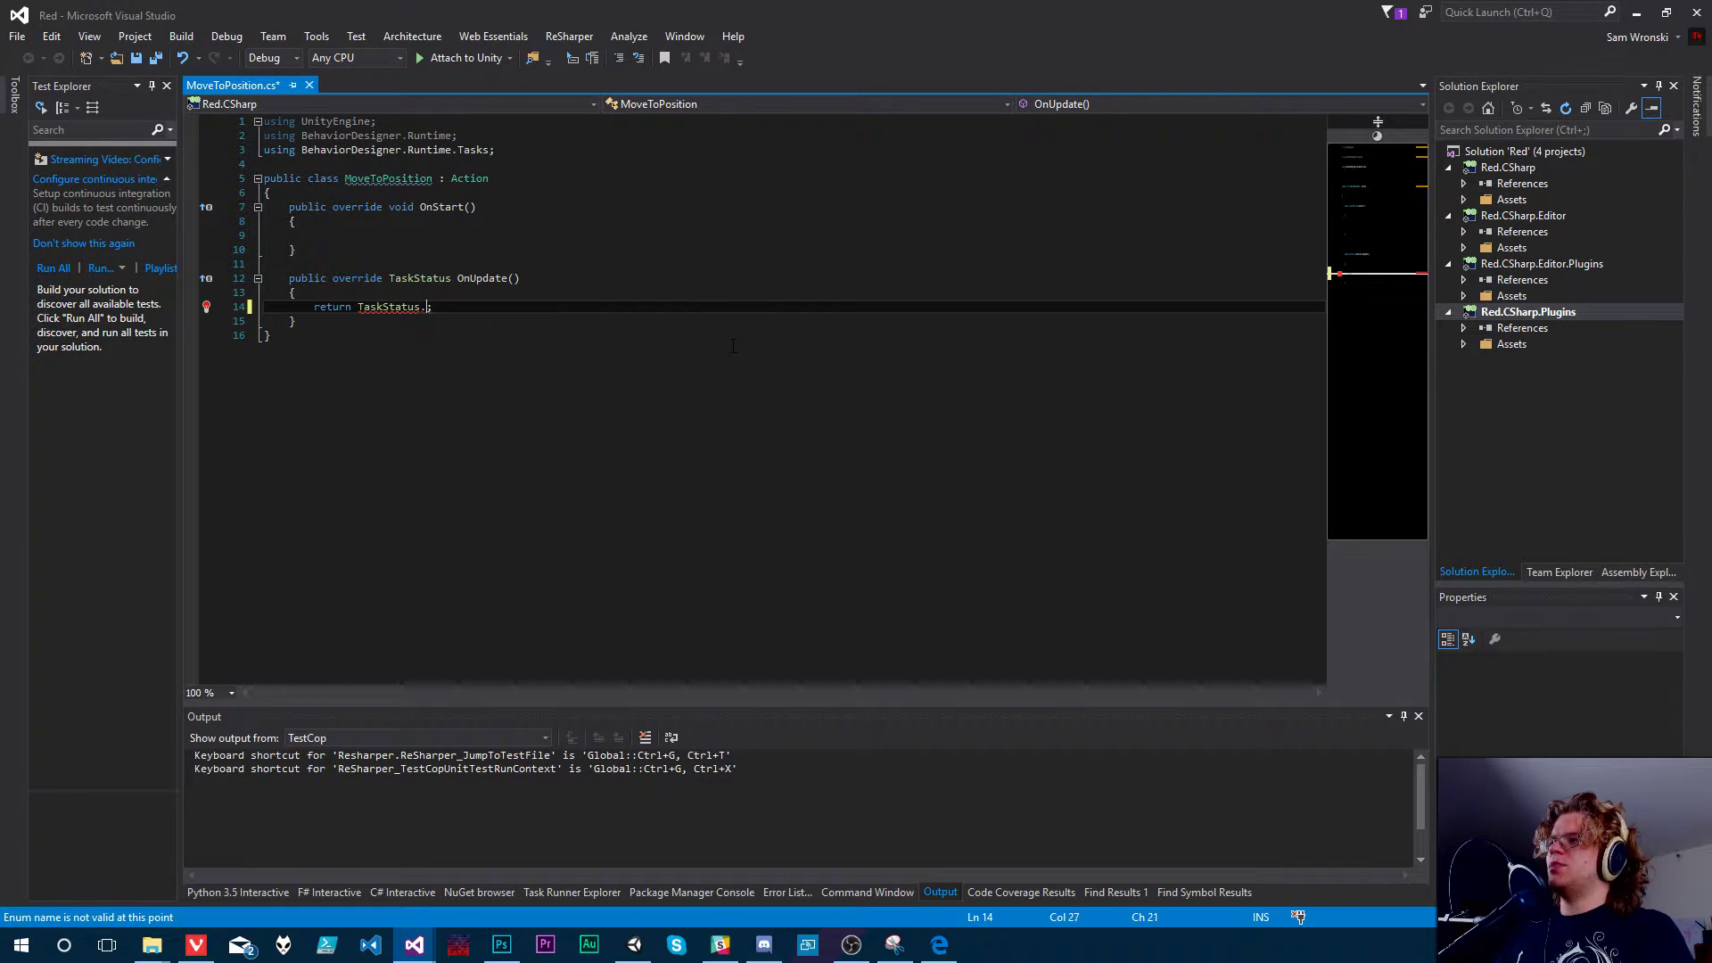
# - Review the available TaskStatus values for the return statement and add an empty line above it in OnUpdate
pyautogui.hotkey('ctrl', 'space')
pyautogui.press('Down')
pyautogui.press('Down')
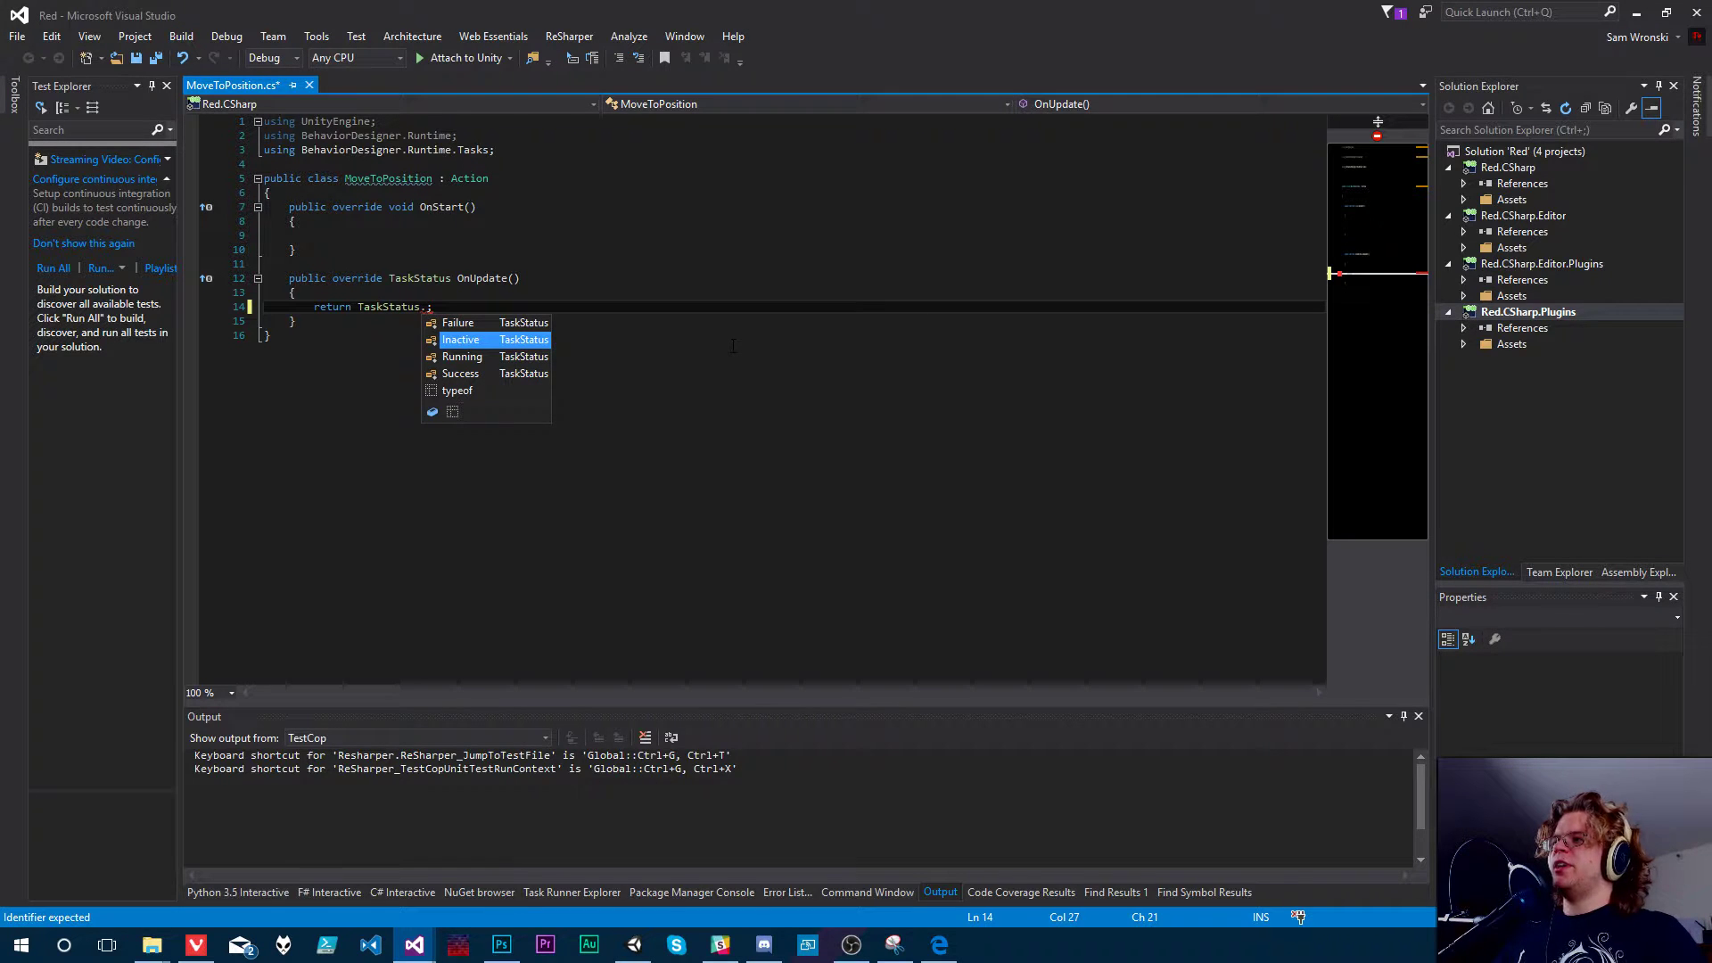
pyautogui.press('Down')
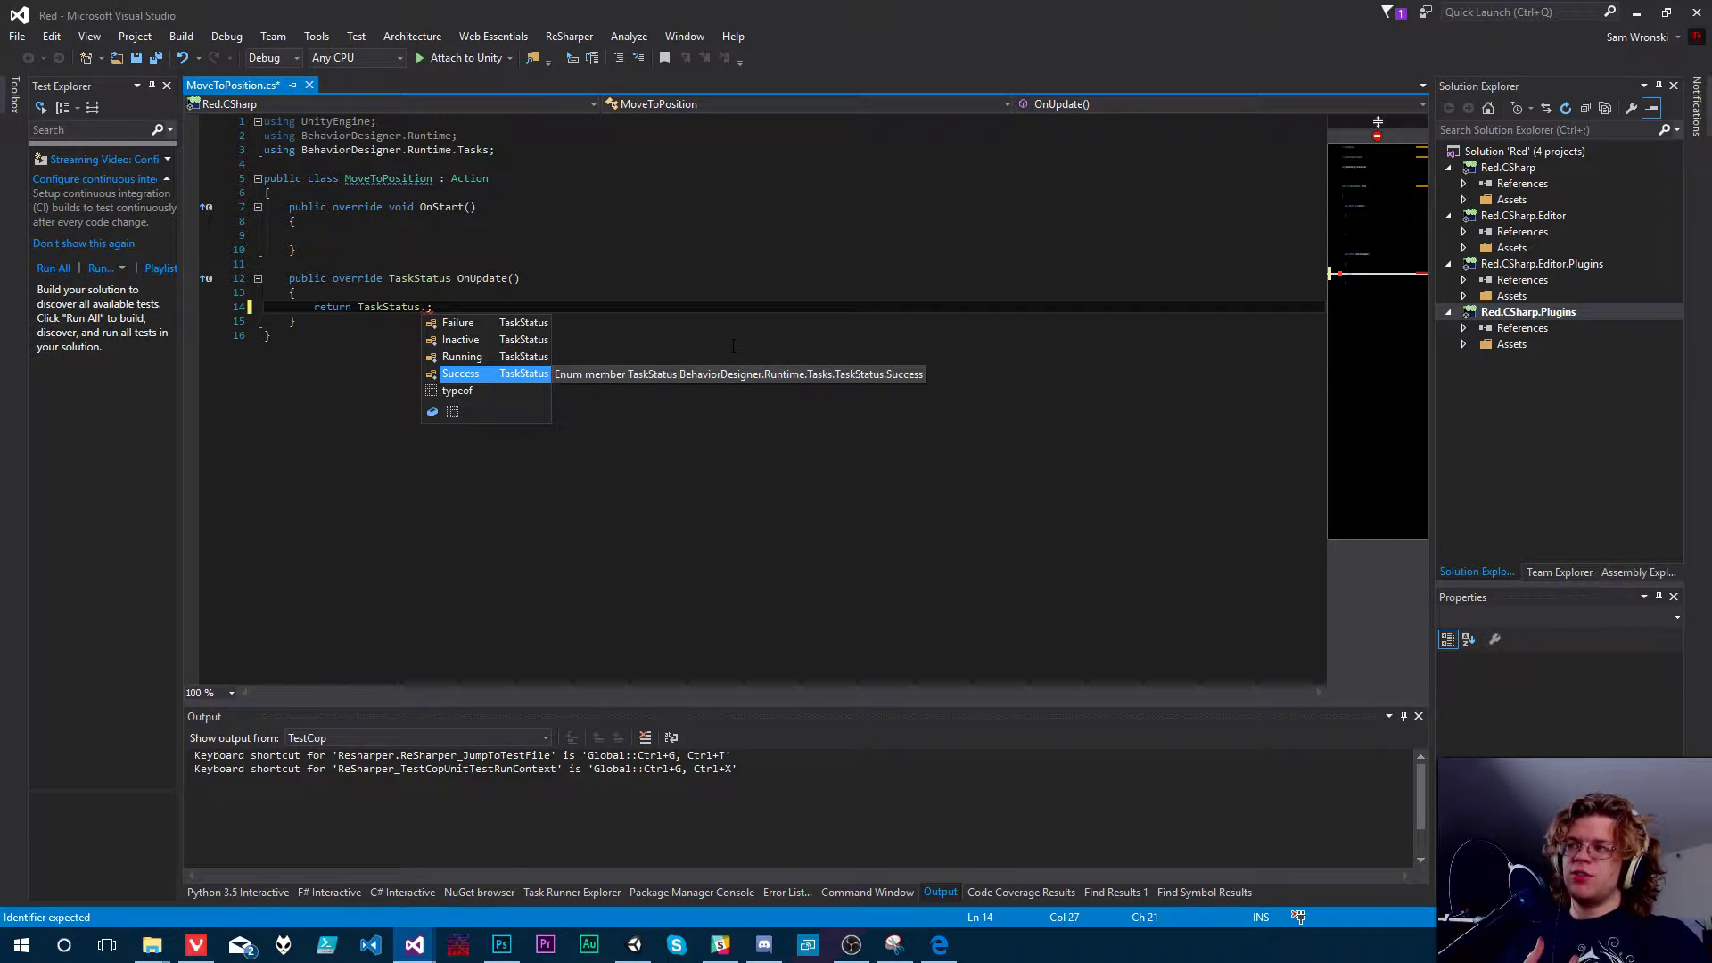
pyautogui.press('Up')
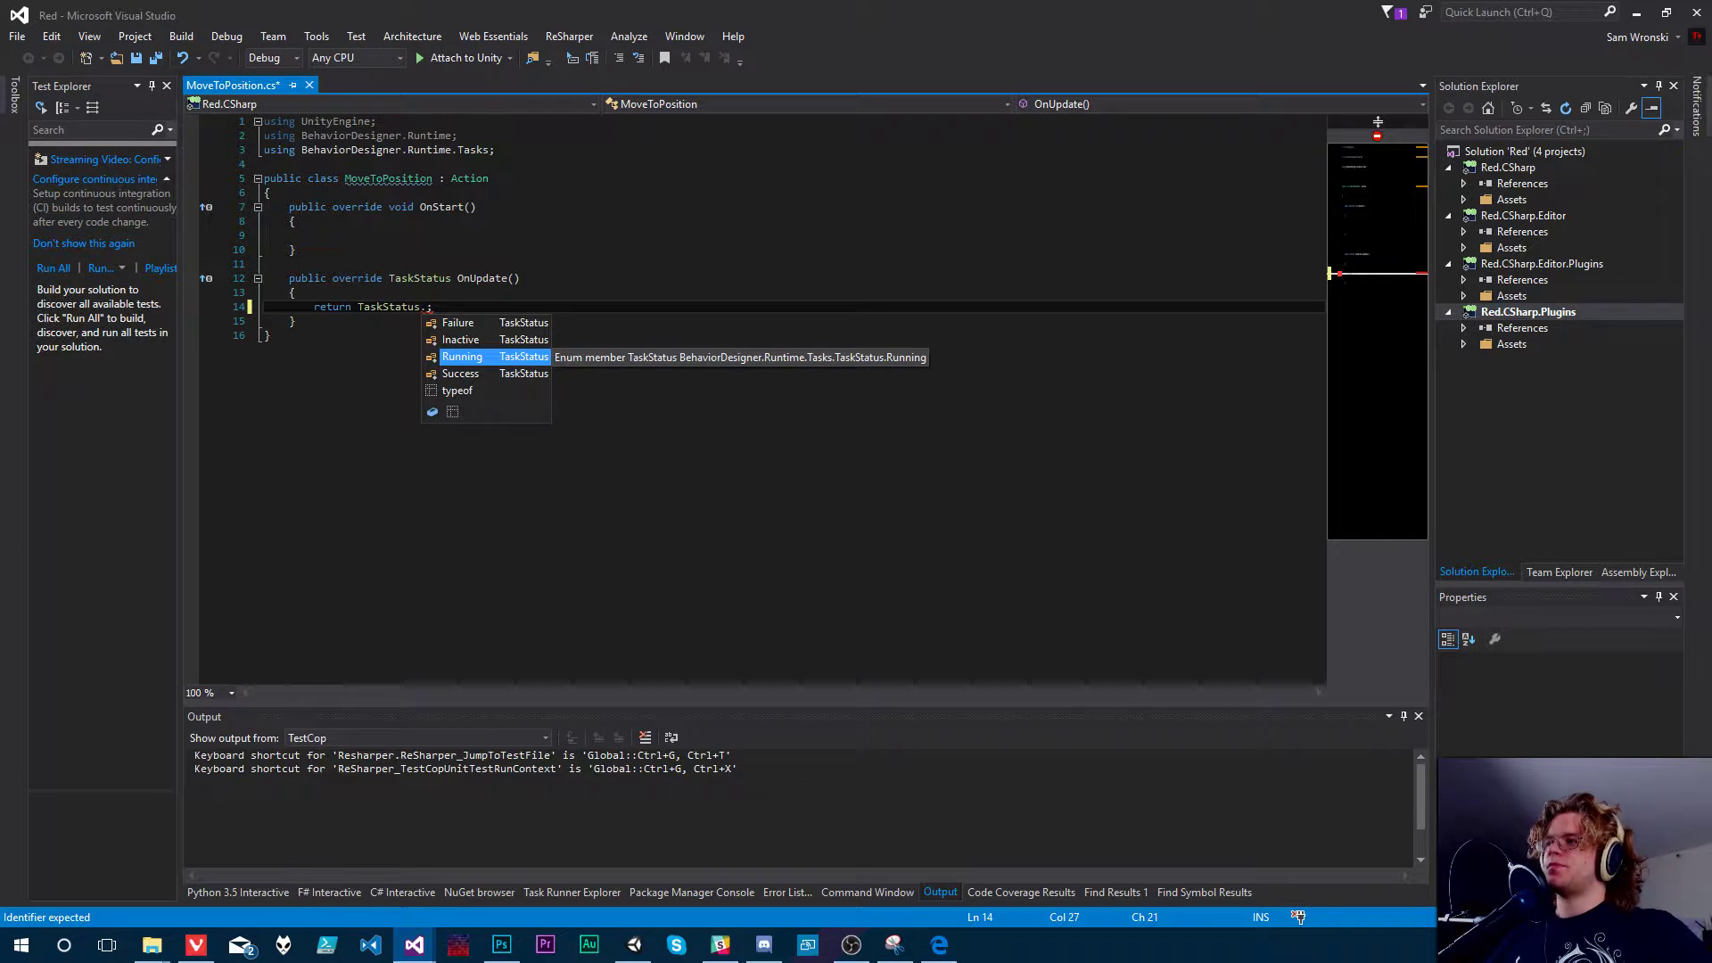
pyautogui.press('Escape')
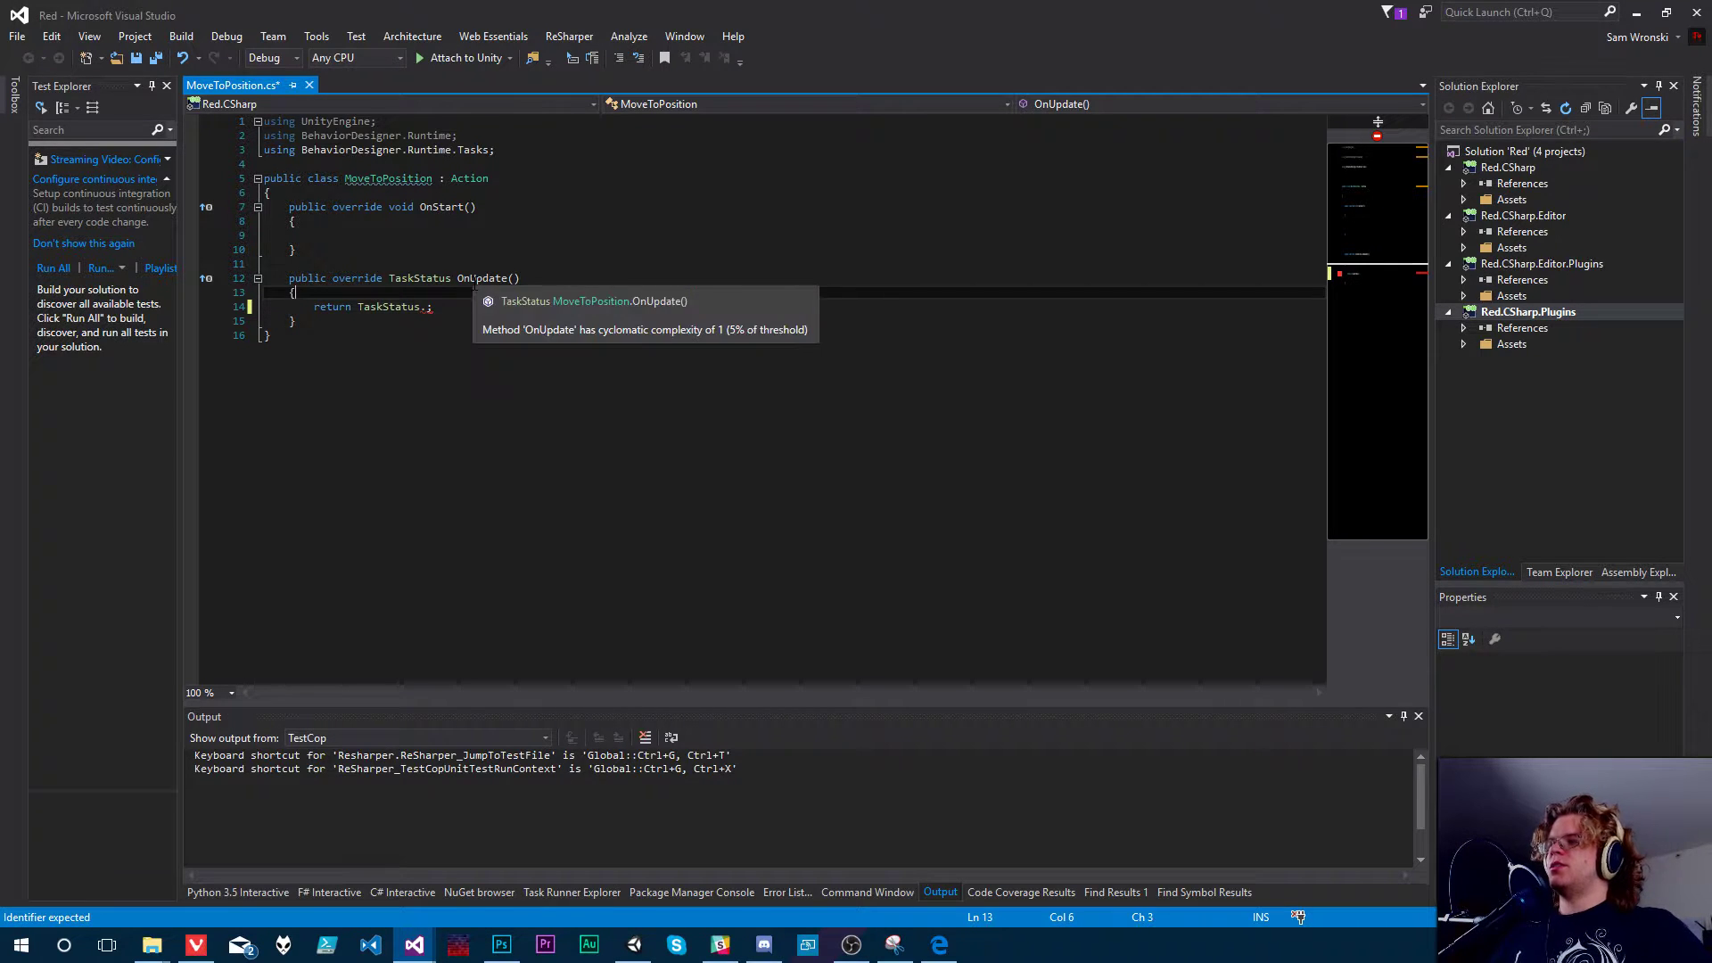
pyautogui.hotkey('ctrl', 'Return')
pyautogui.write('NavigationA')
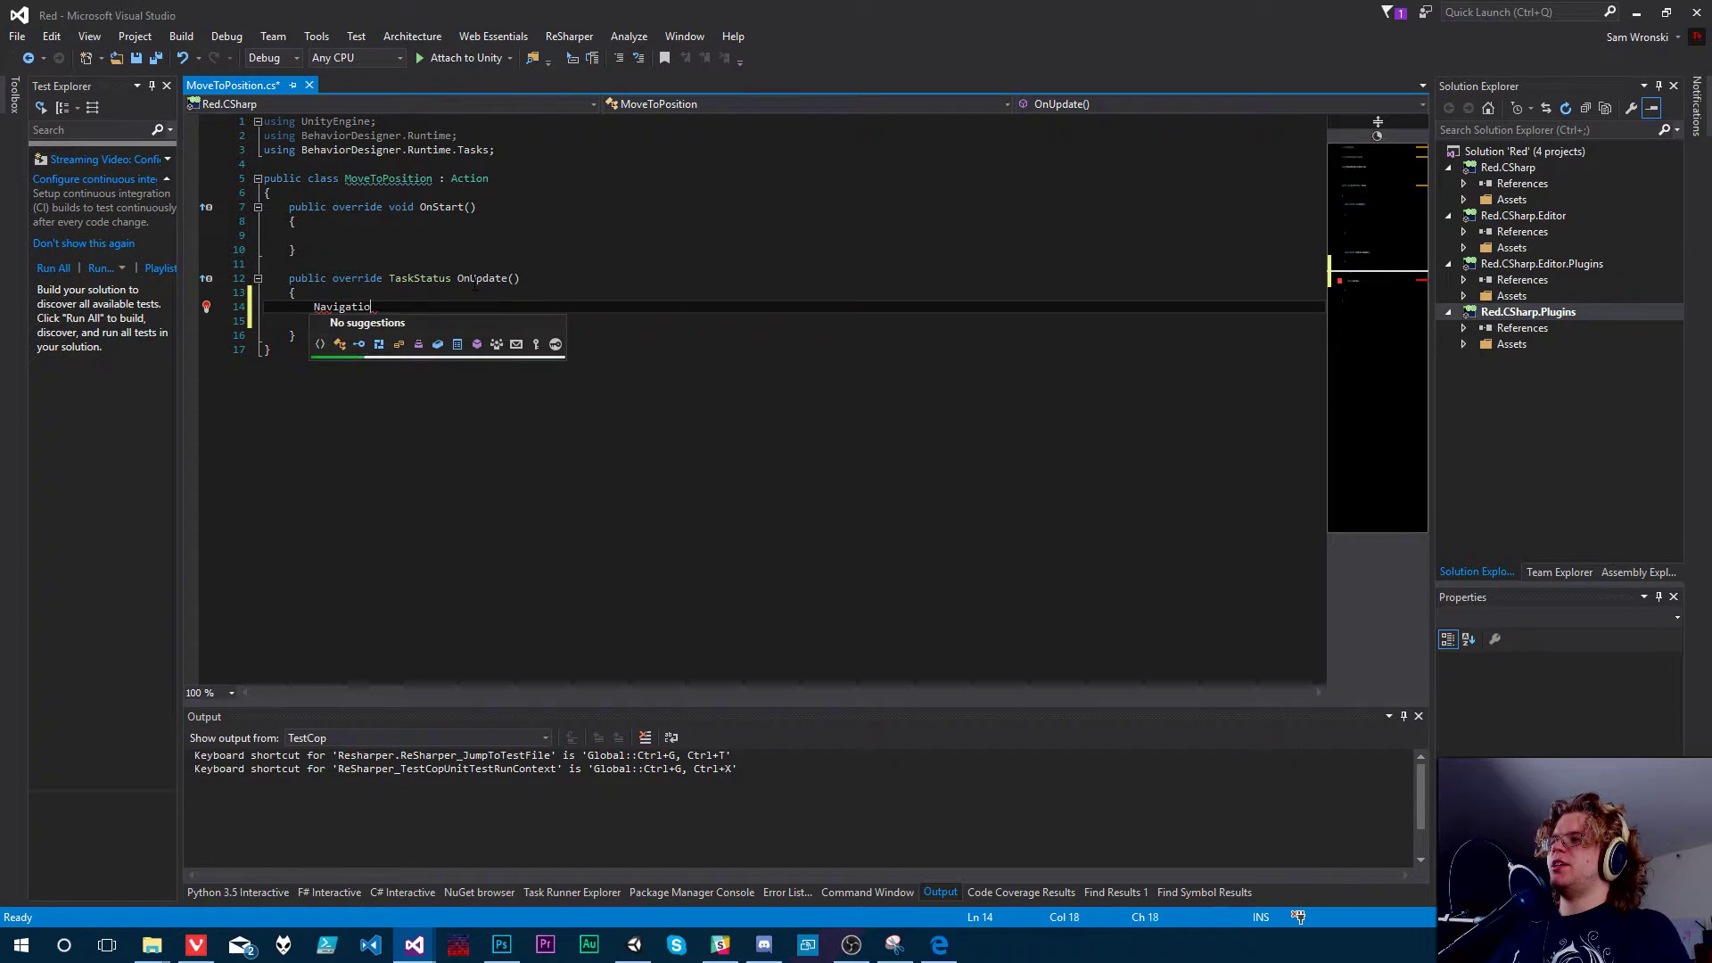
pyautogui.press('BackSpace')
pyautogui.press('BackSpace')
pyautogui.press('BackSpace')
pyautogui.press('BackSpace')
pyautogui.press('BackSpace')
pyautogui.press('BackSpace')
pyautogui.press('BackSpace')
pyautogui.press('BackSpace')
pyautogui.press('BackSpace')
pyautogui.press('BackSpace')
pyautogui.press('BackSpace')
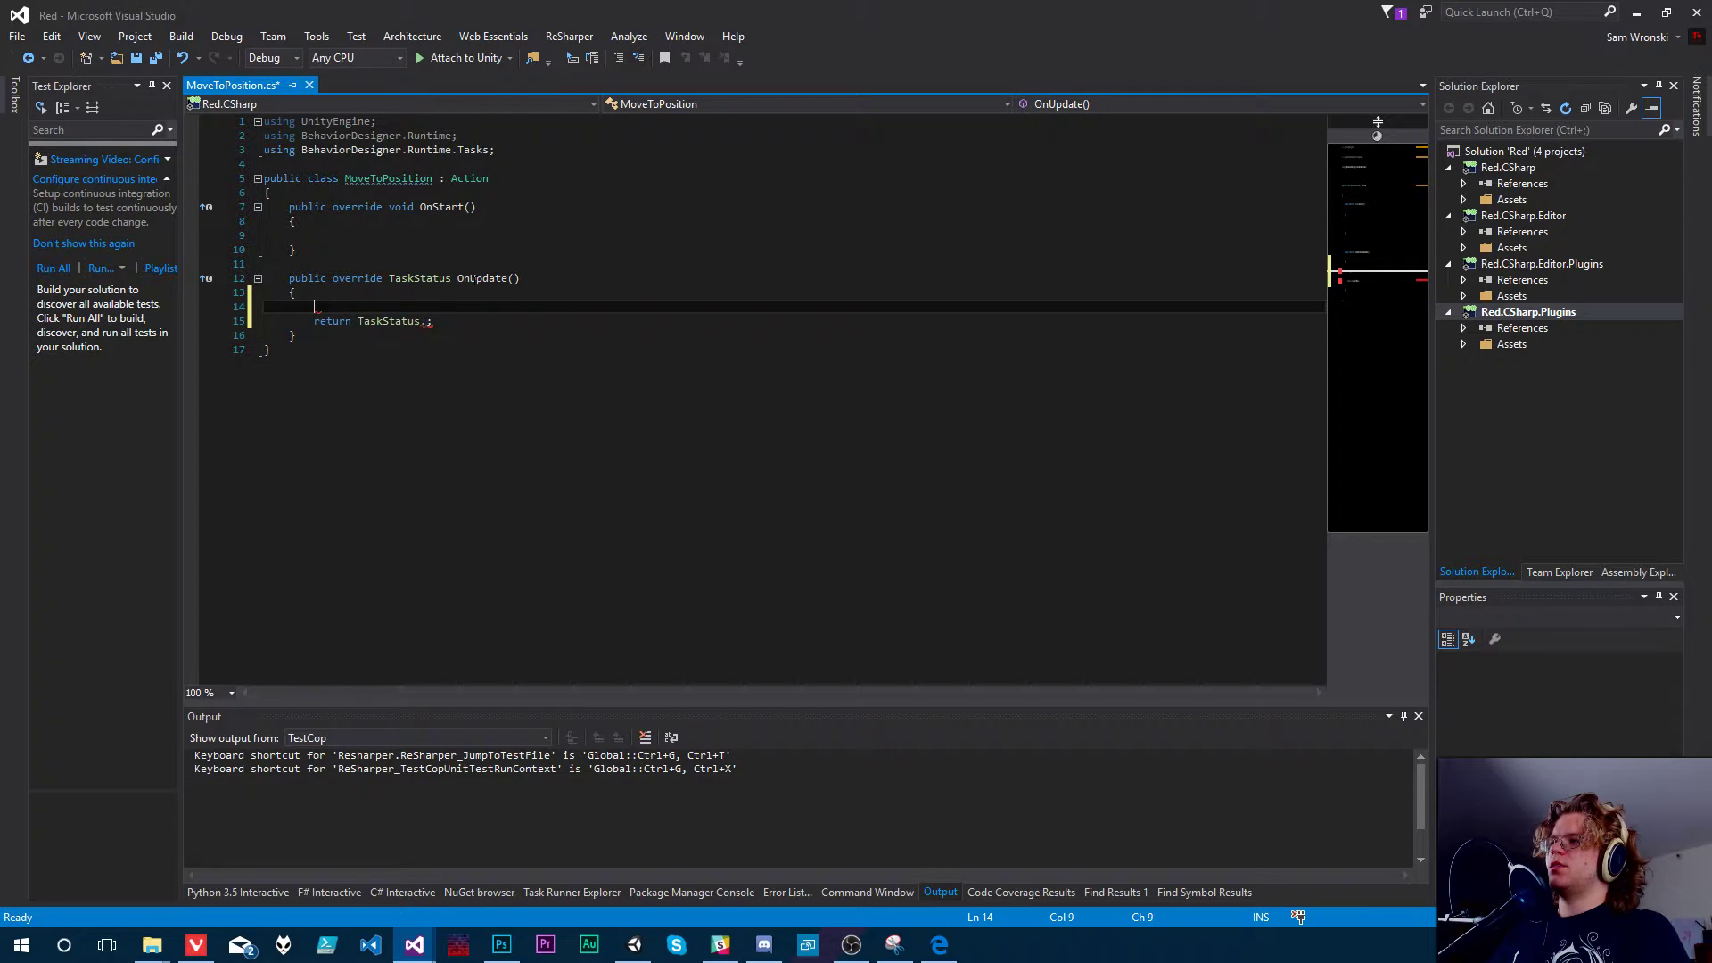
# - Write var agent = GetComponent<NavigationAgent> above the return statement in OnUpdate and check the suggested fixes for that type
pyautogui.write('var agen')
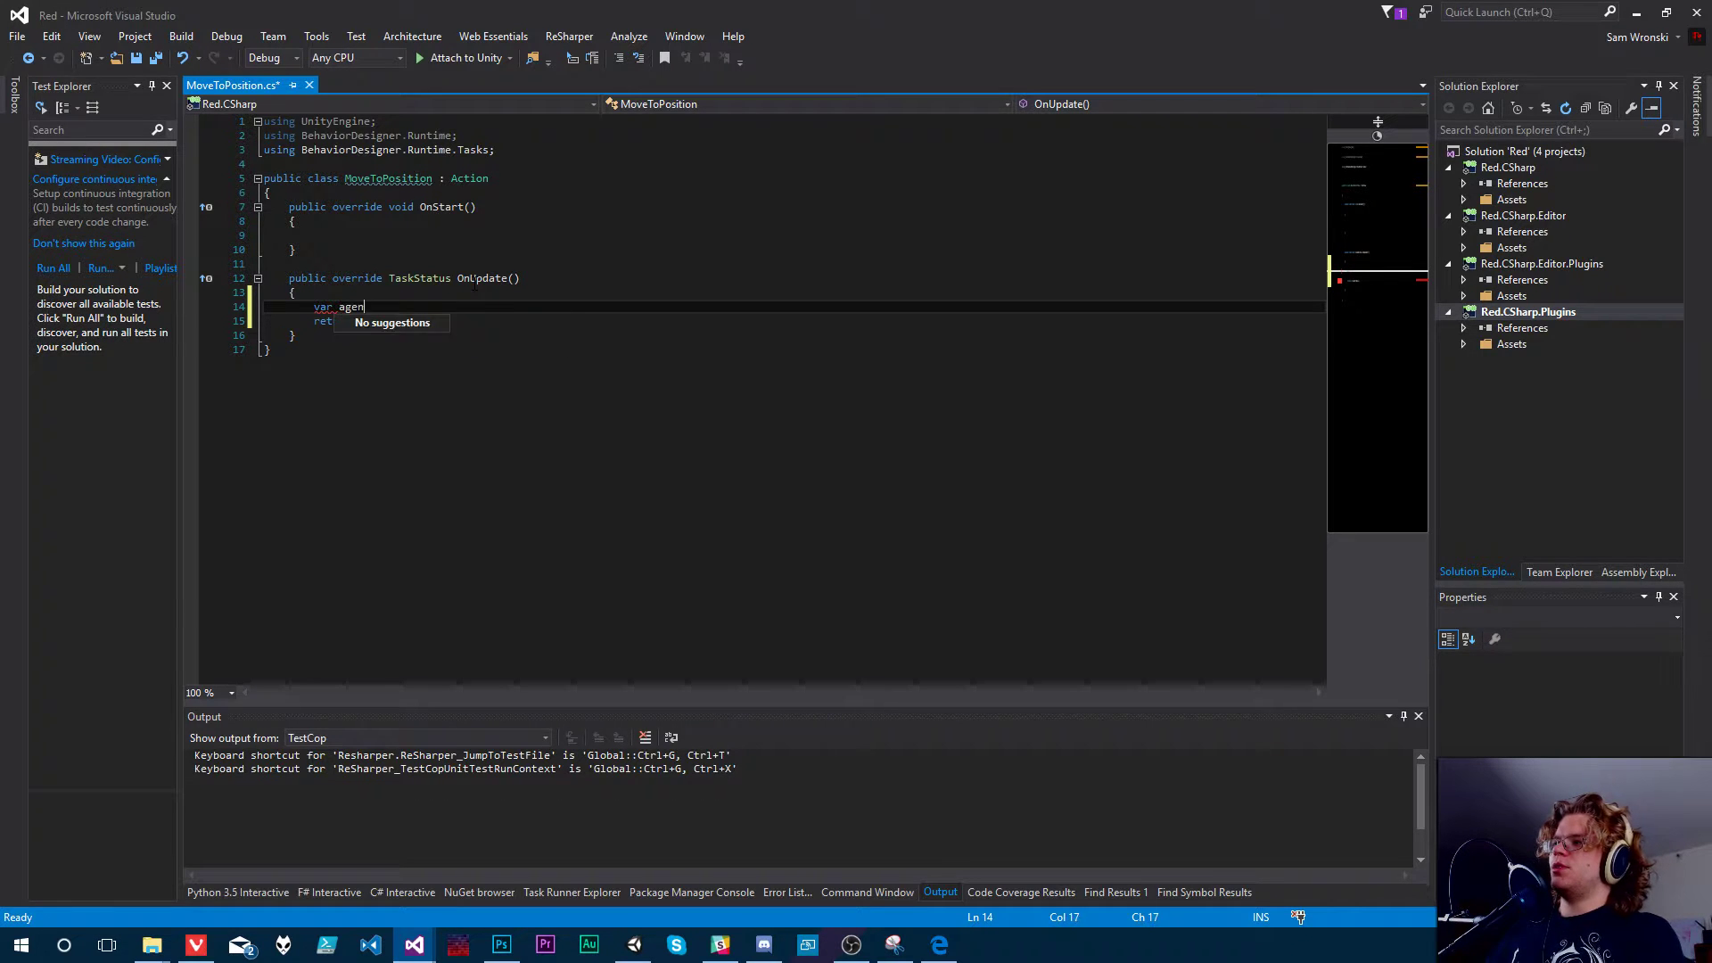
pyautogui.write('t = Get')
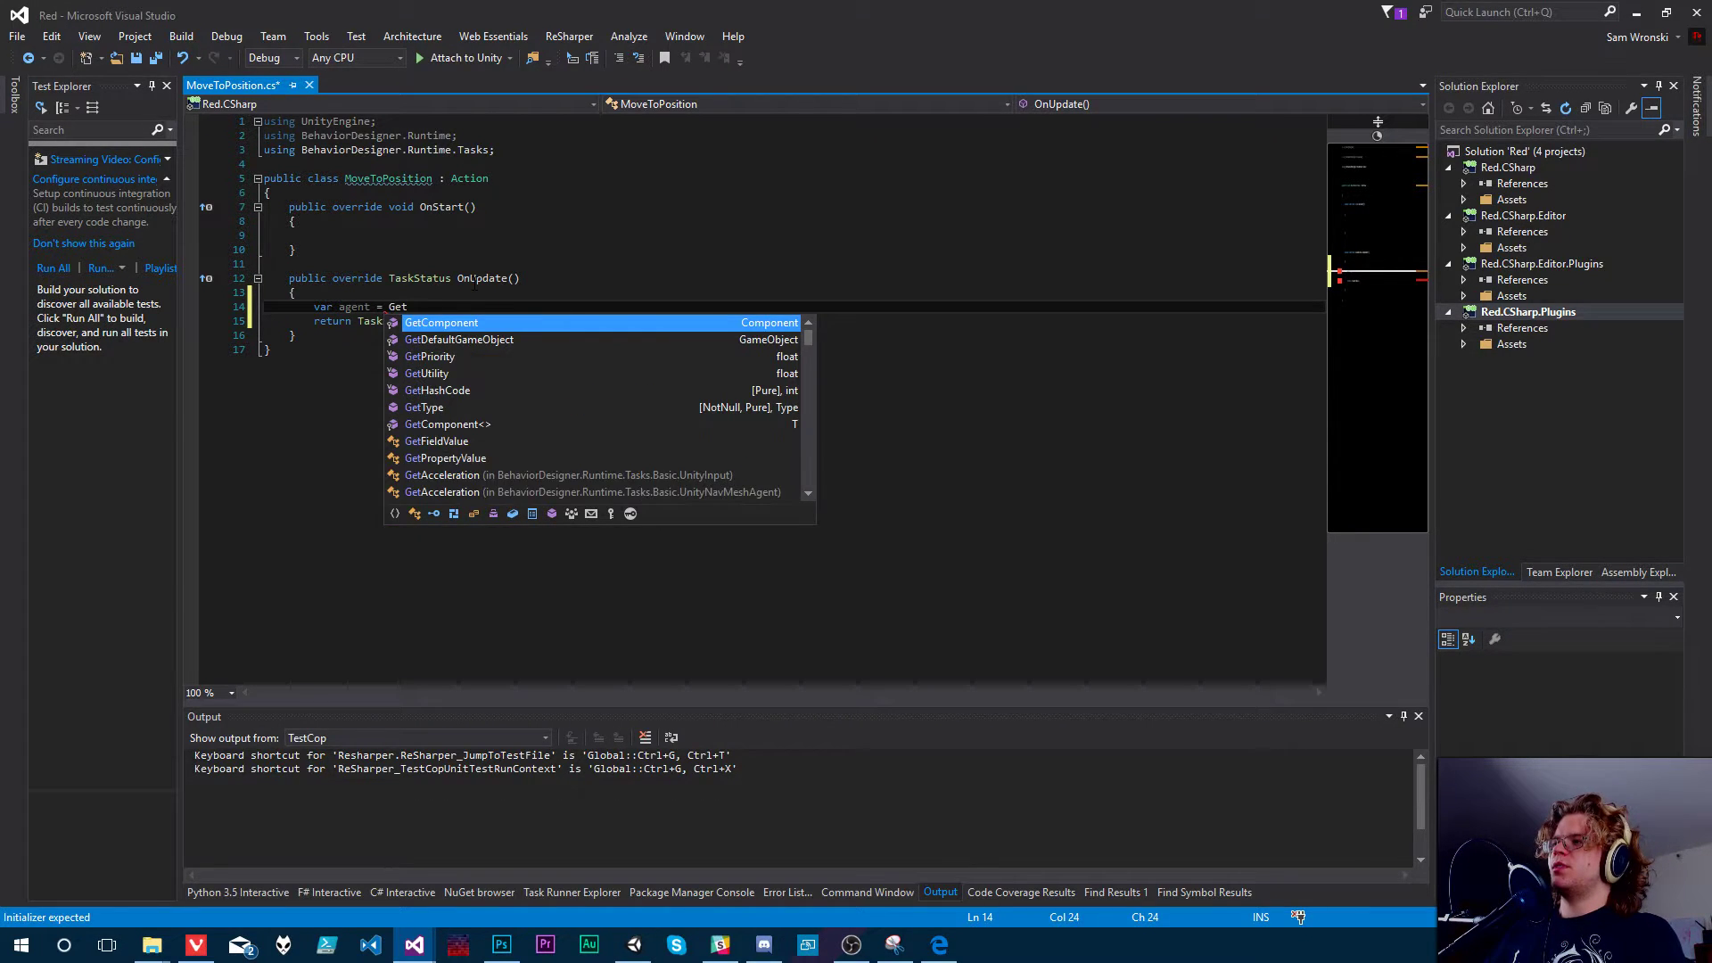
pyautogui.write('Com')
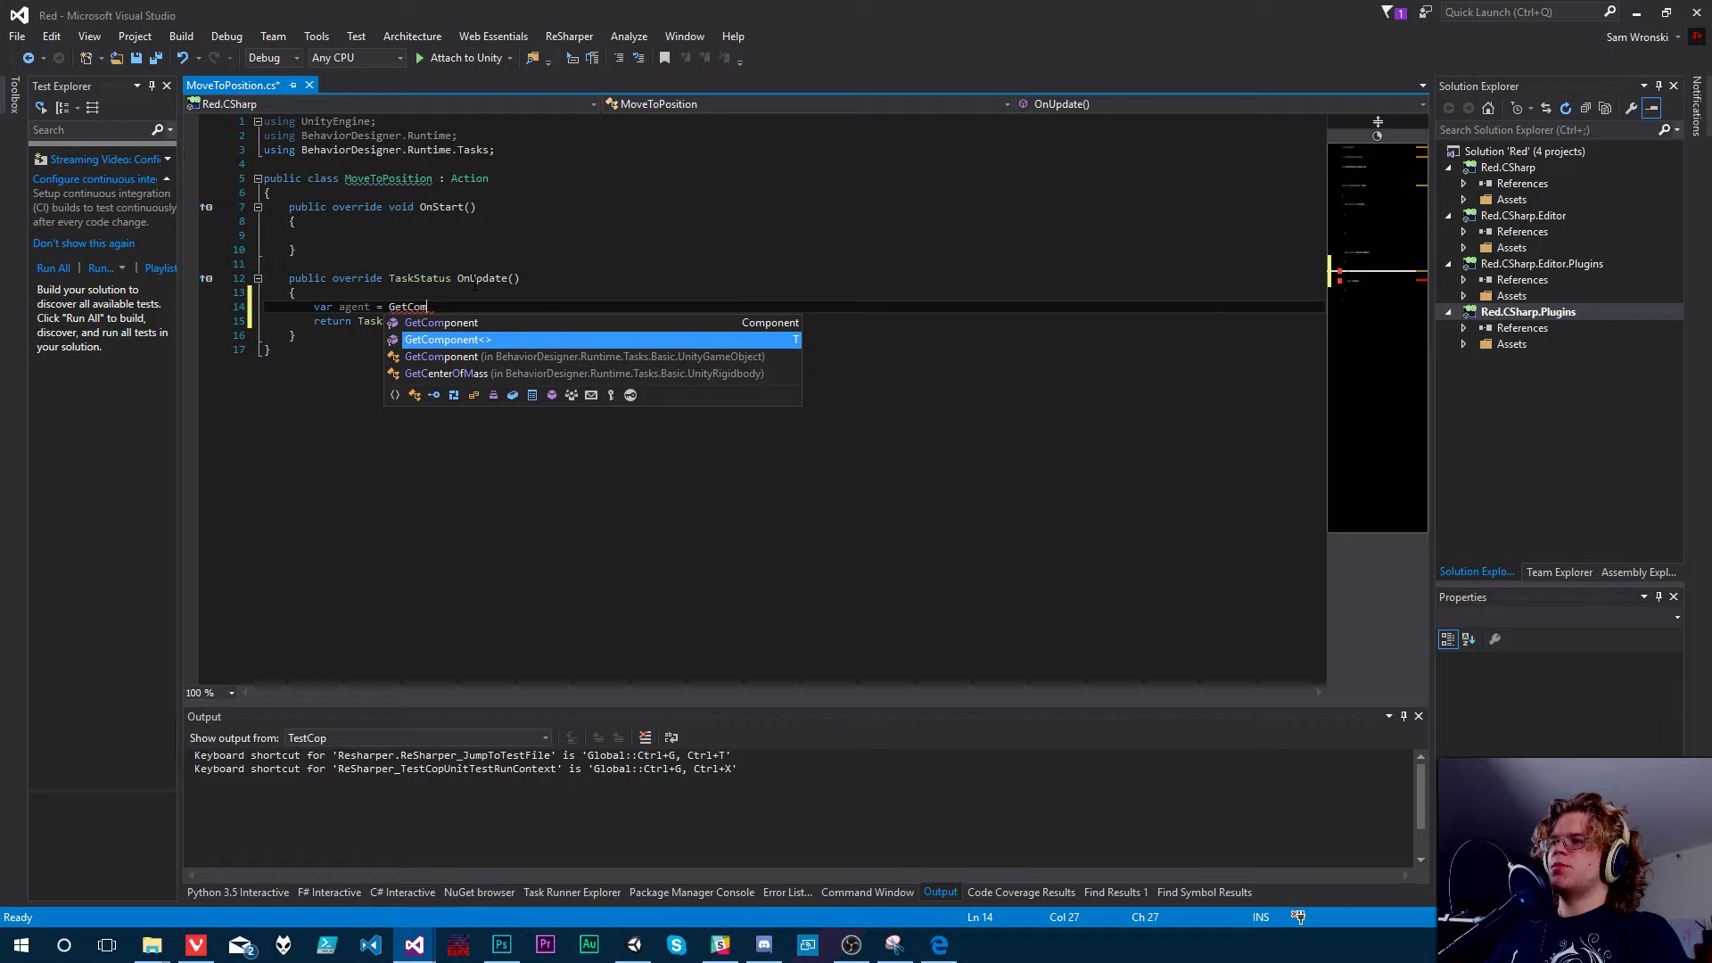
pyautogui.write('ponent<')
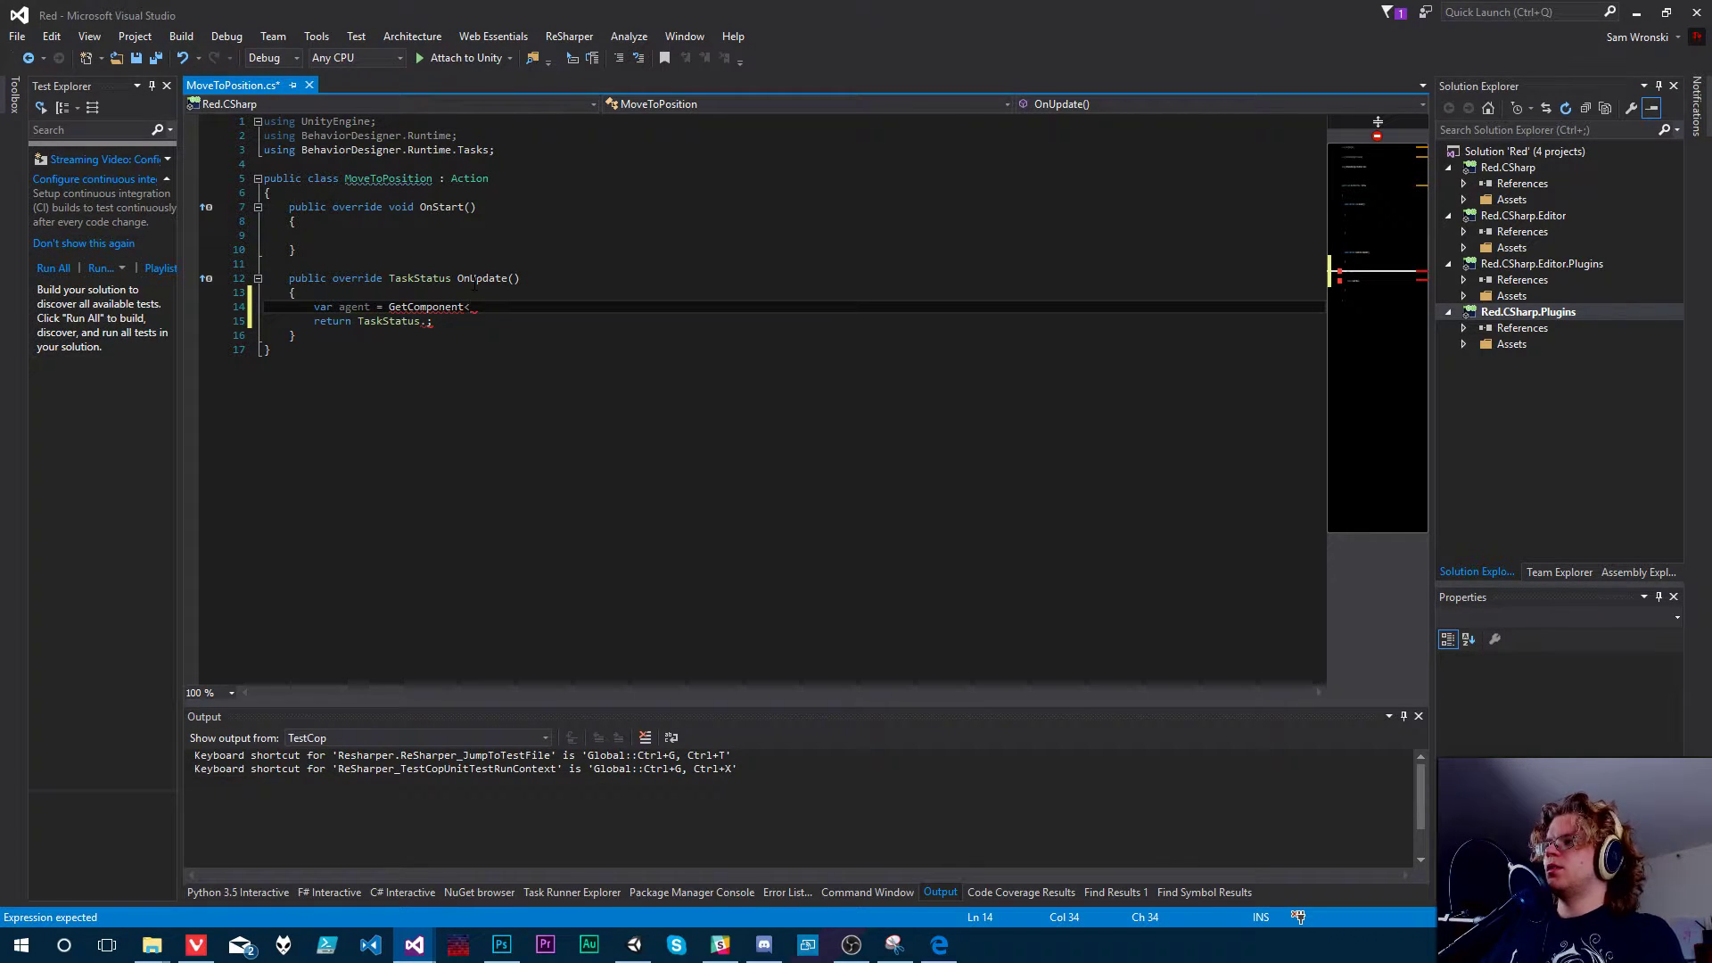
pyautogui.write('NavigationA')
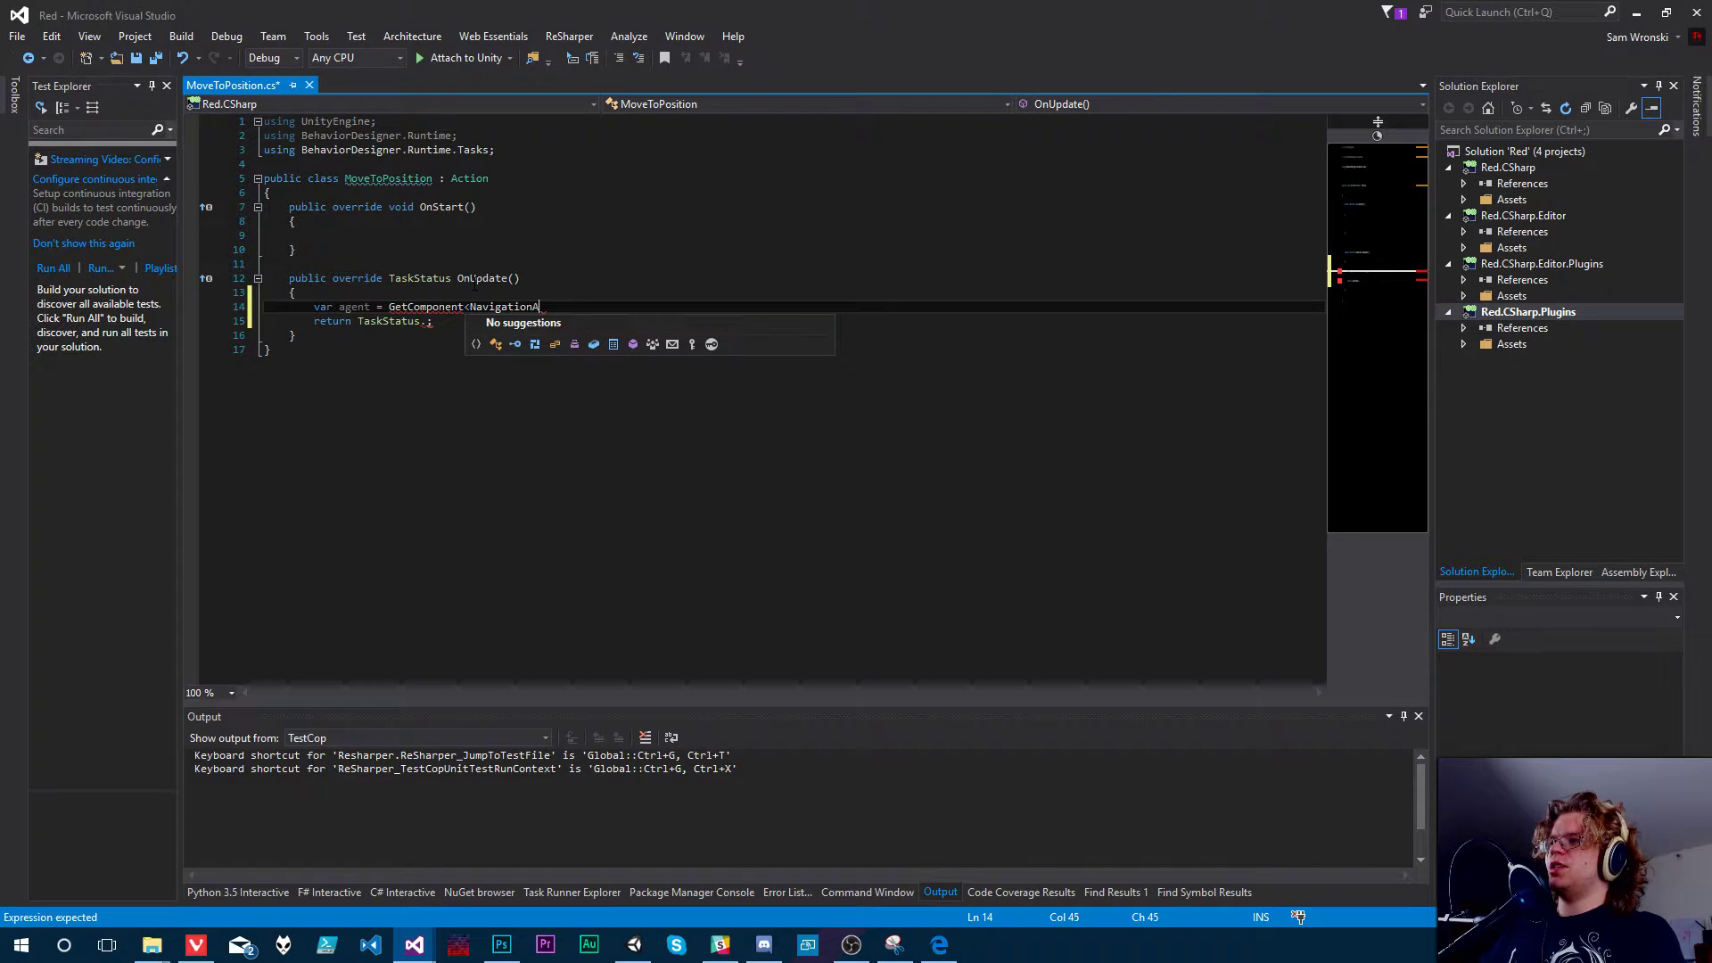
pyautogui.write('gent>')
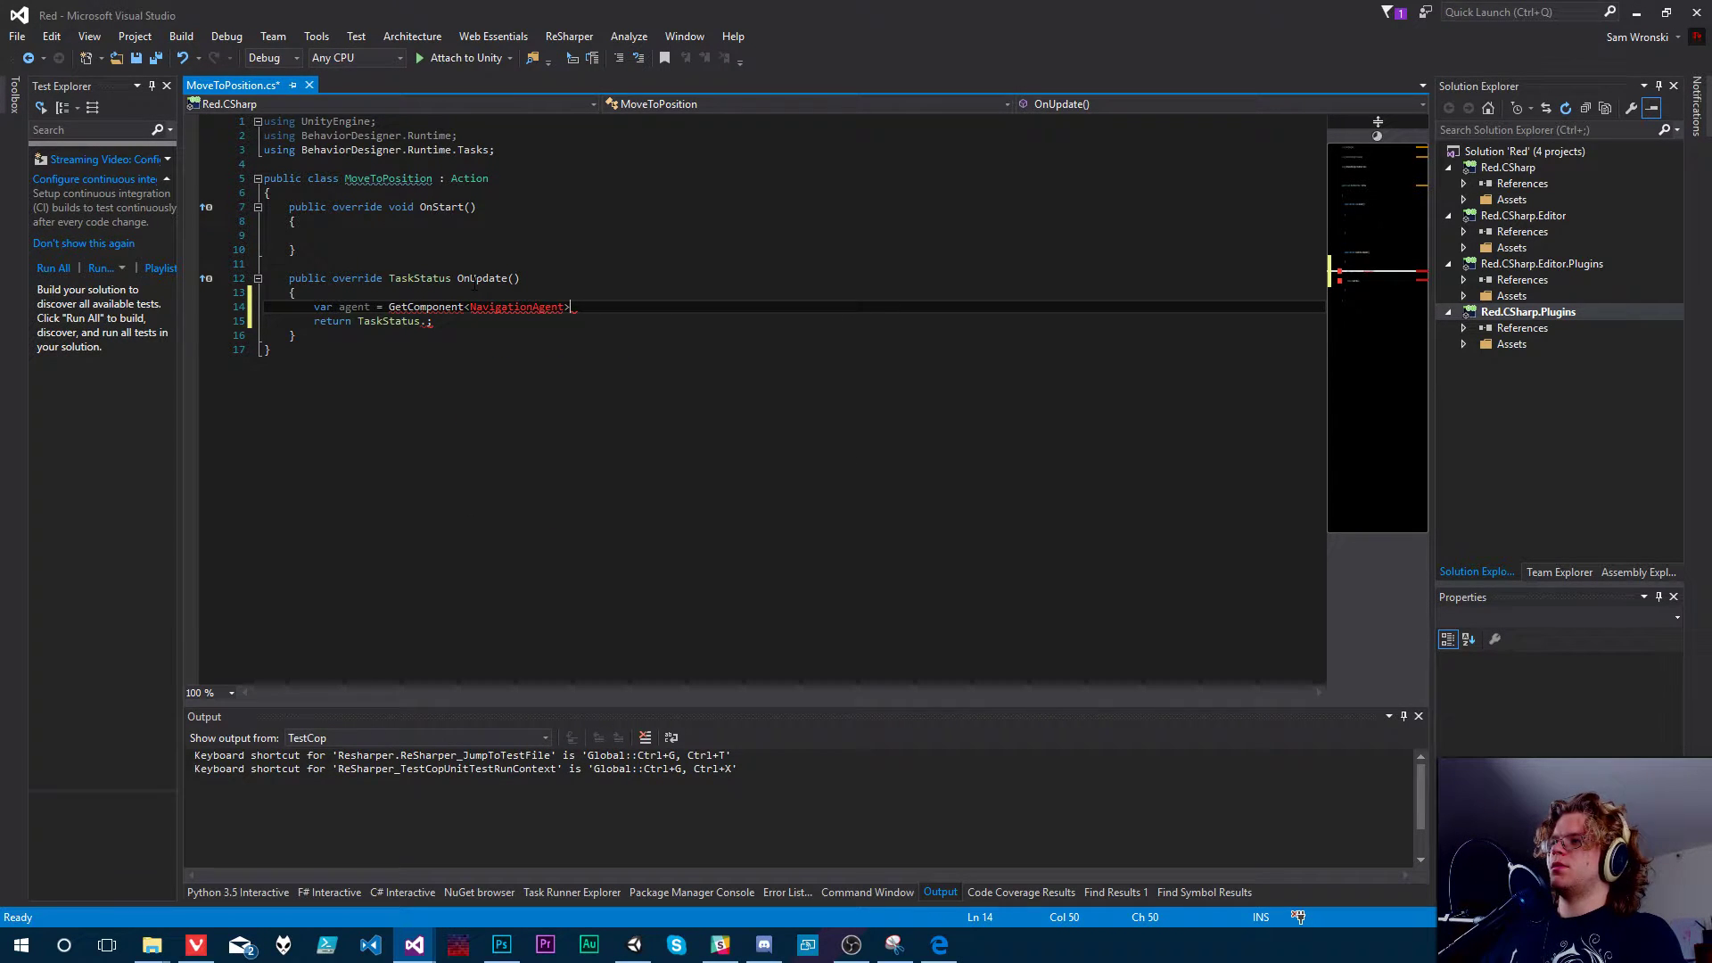
pyautogui.hotkey('ctrl', '.')
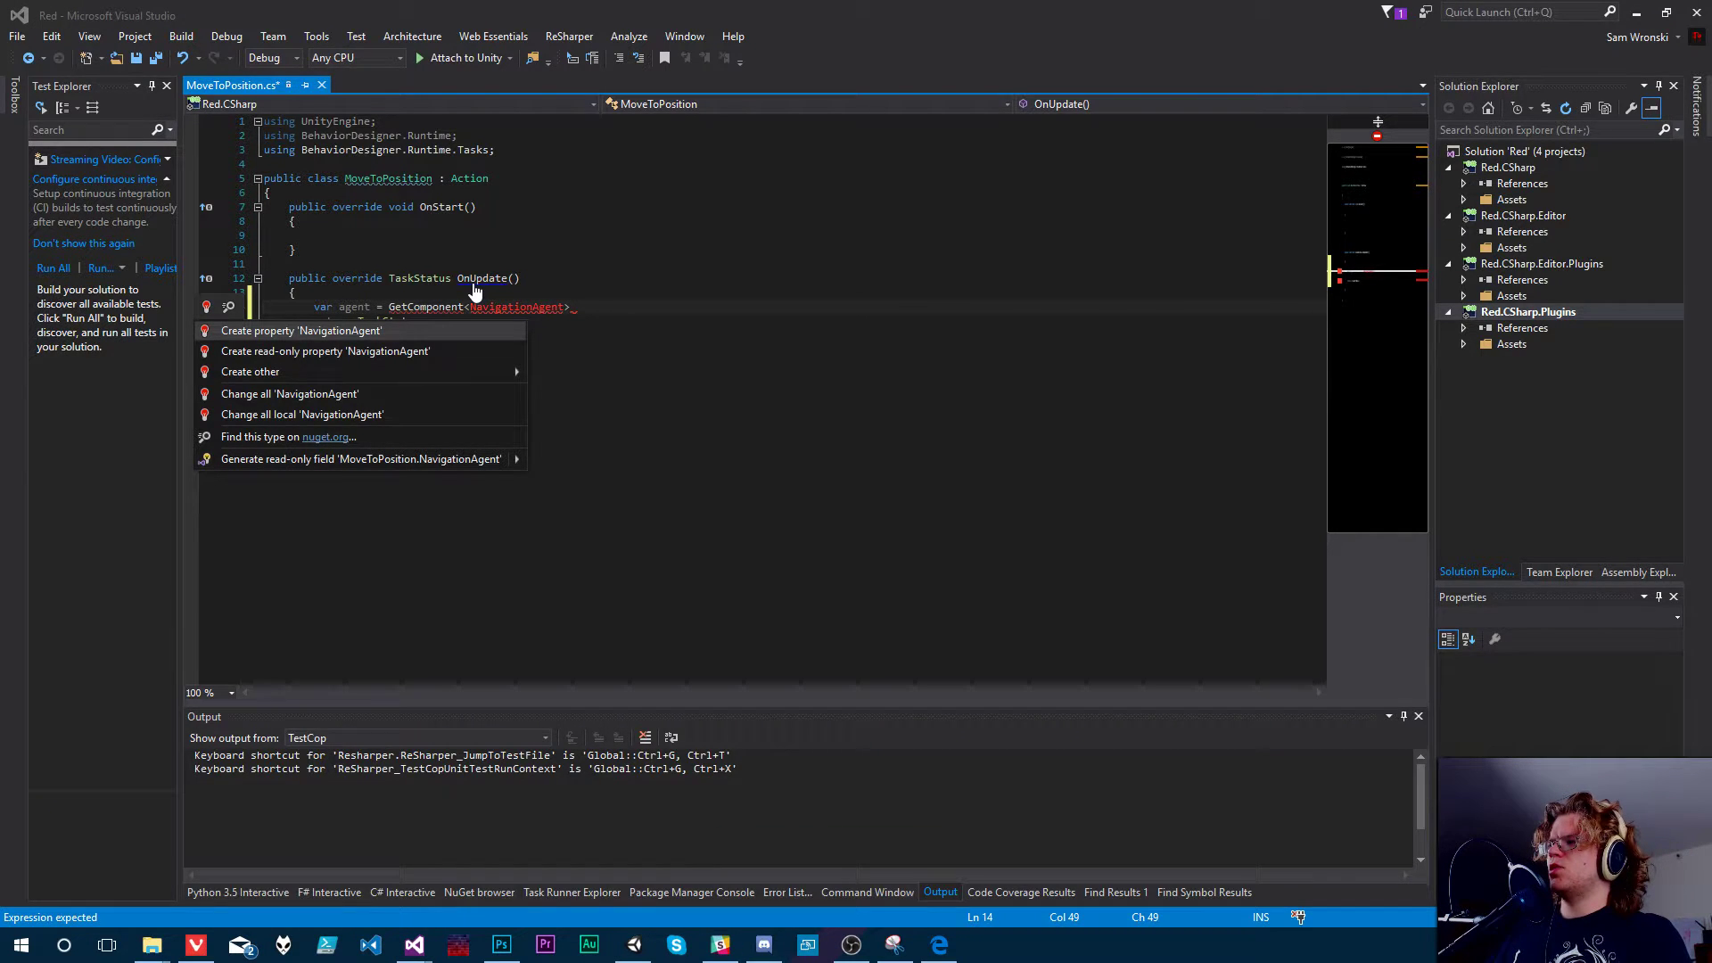
pyautogui.press('Escape')
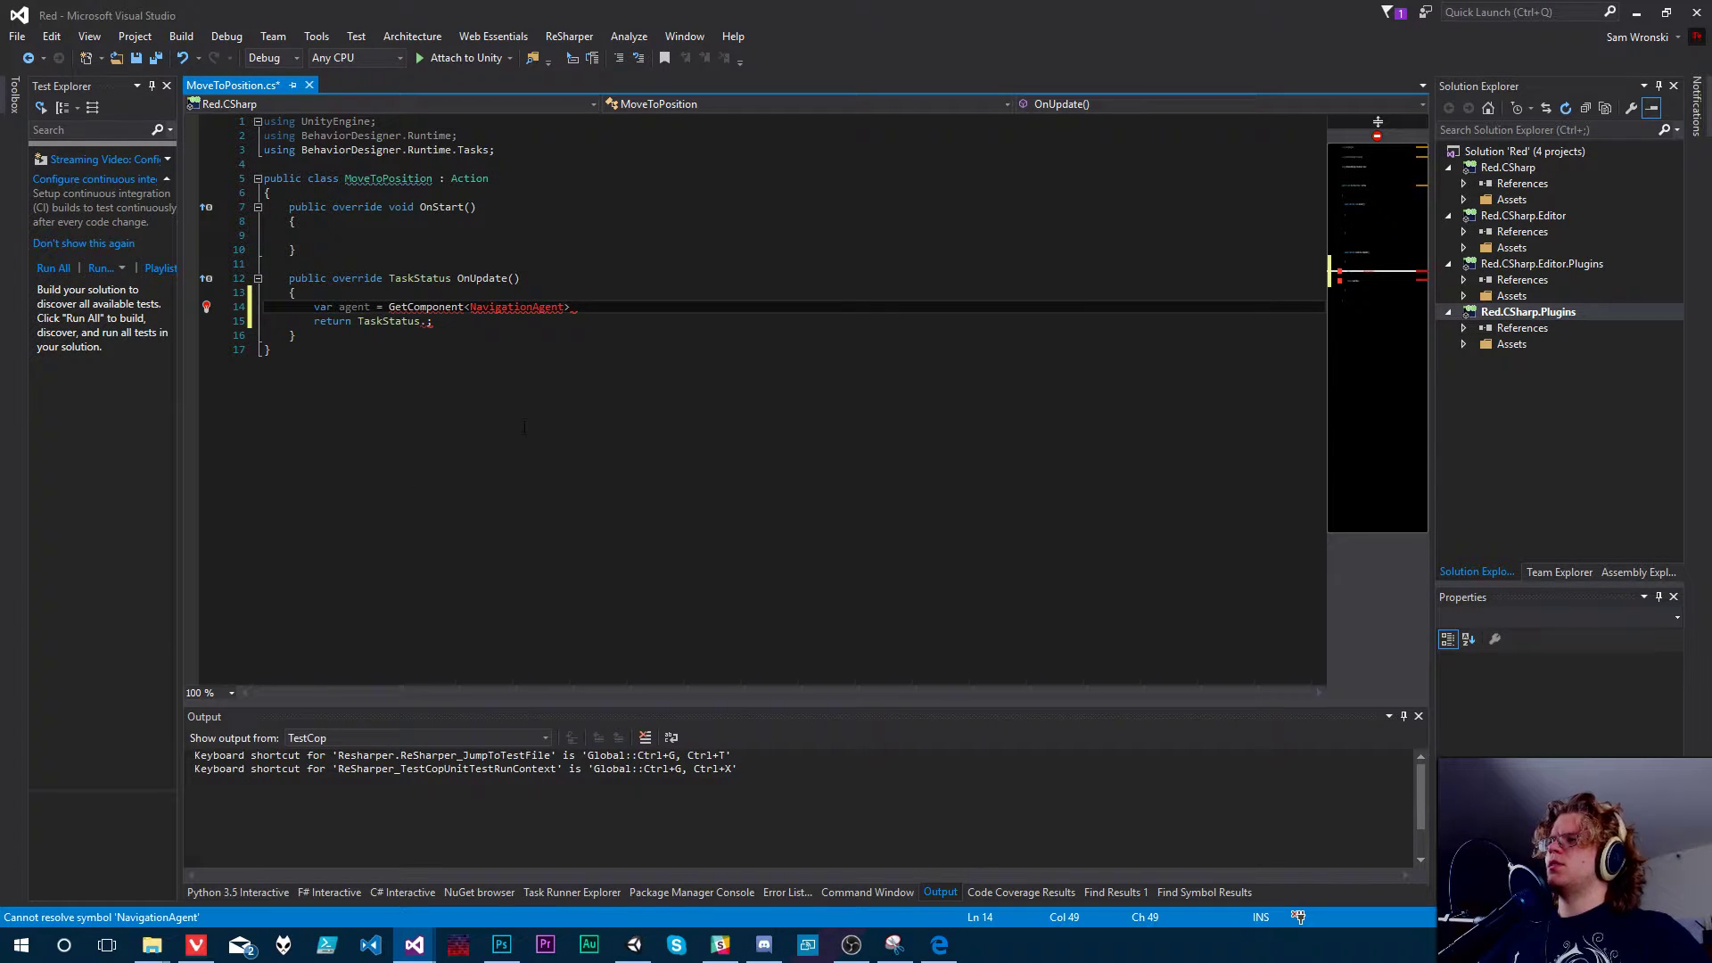
# - Check the agent component's name on MCSMale in Unity, and change the GetComponent type to NavMeshAgent in the Visual Studio script
pyautogui.click(634, 944)
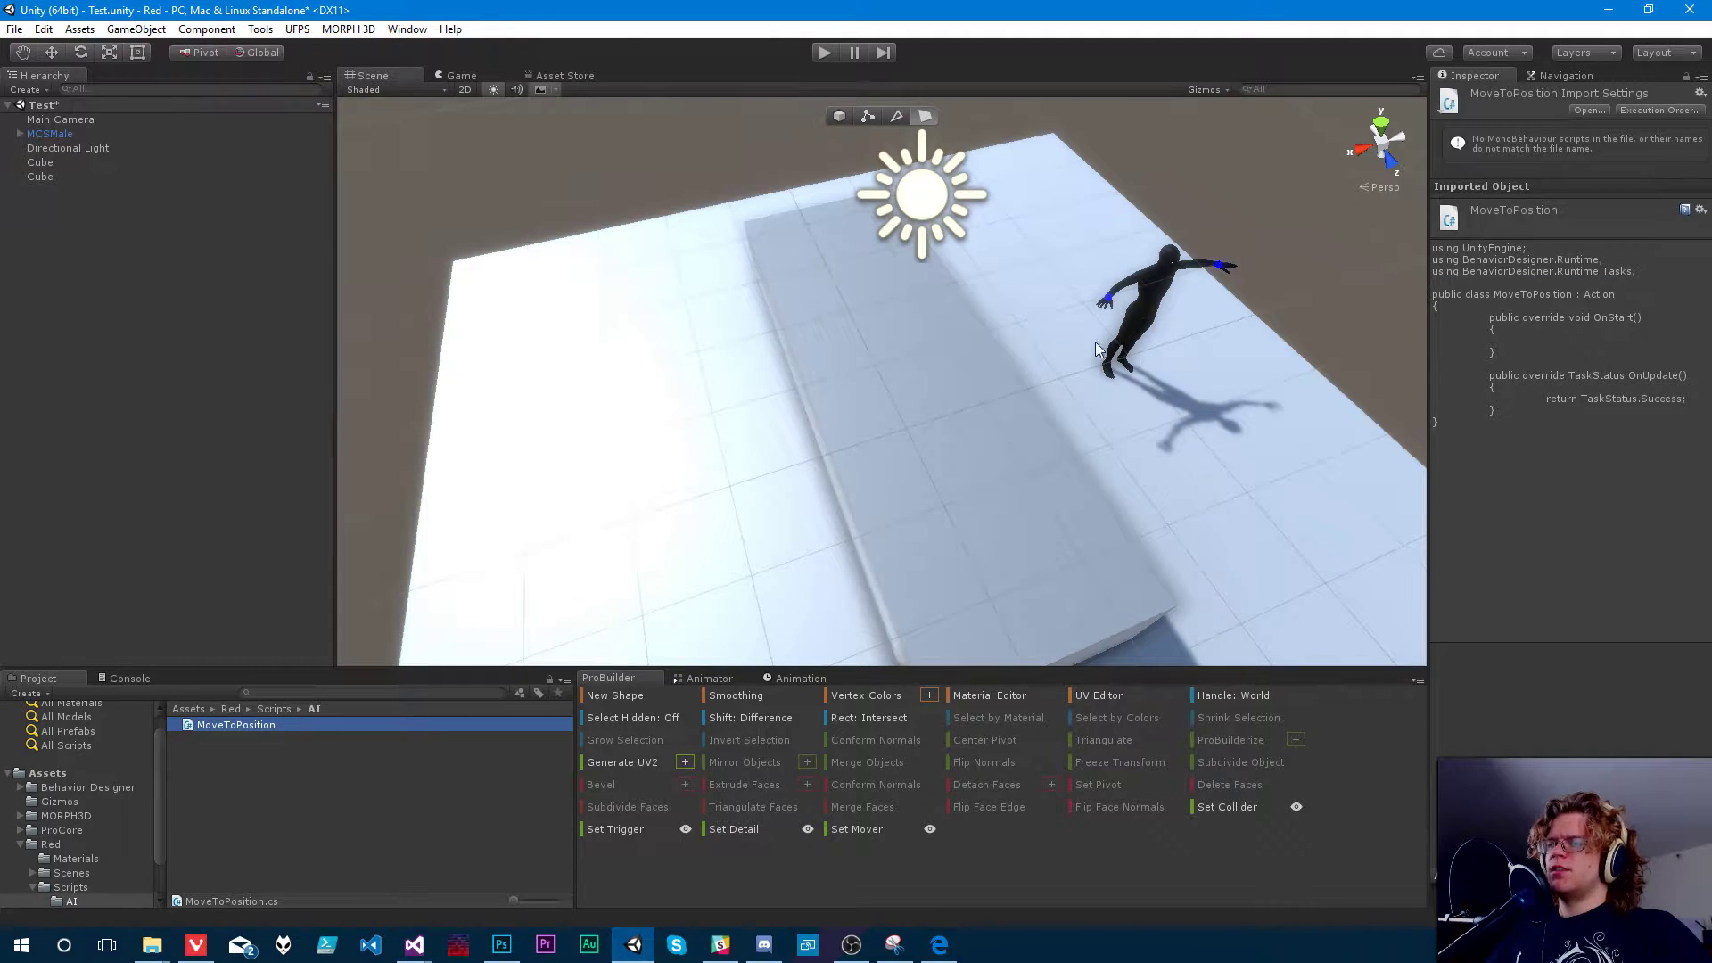
pyautogui.click(1162, 280)
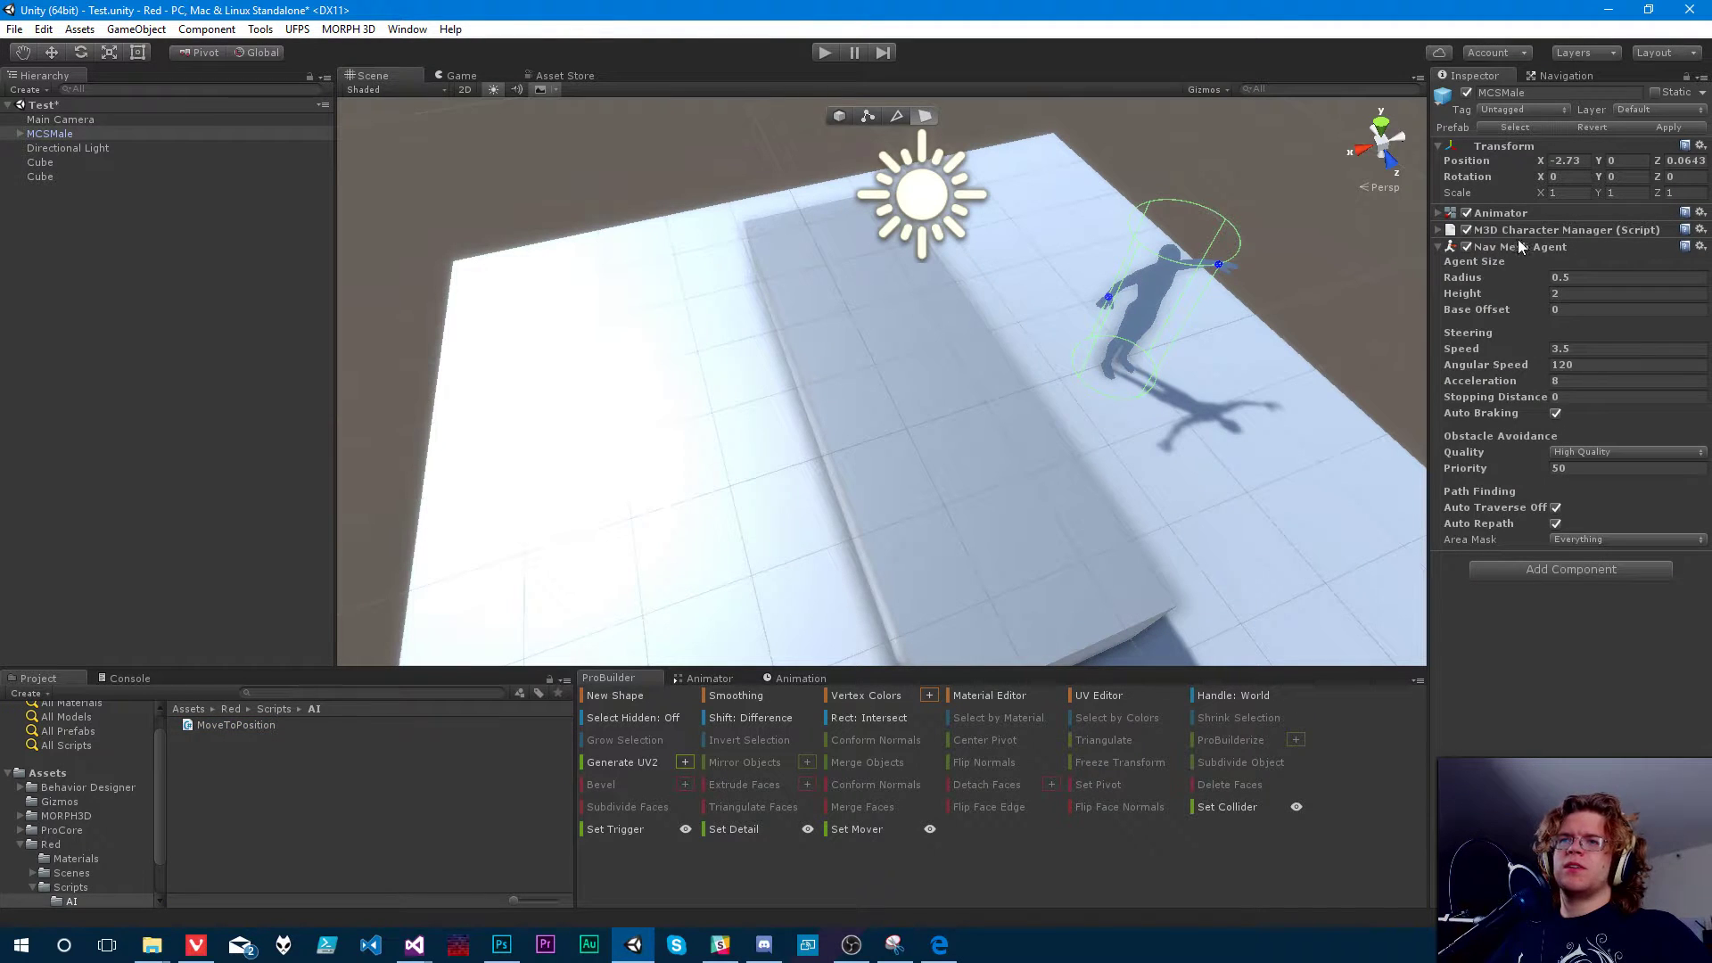
pyautogui.moveTo(413, 944)
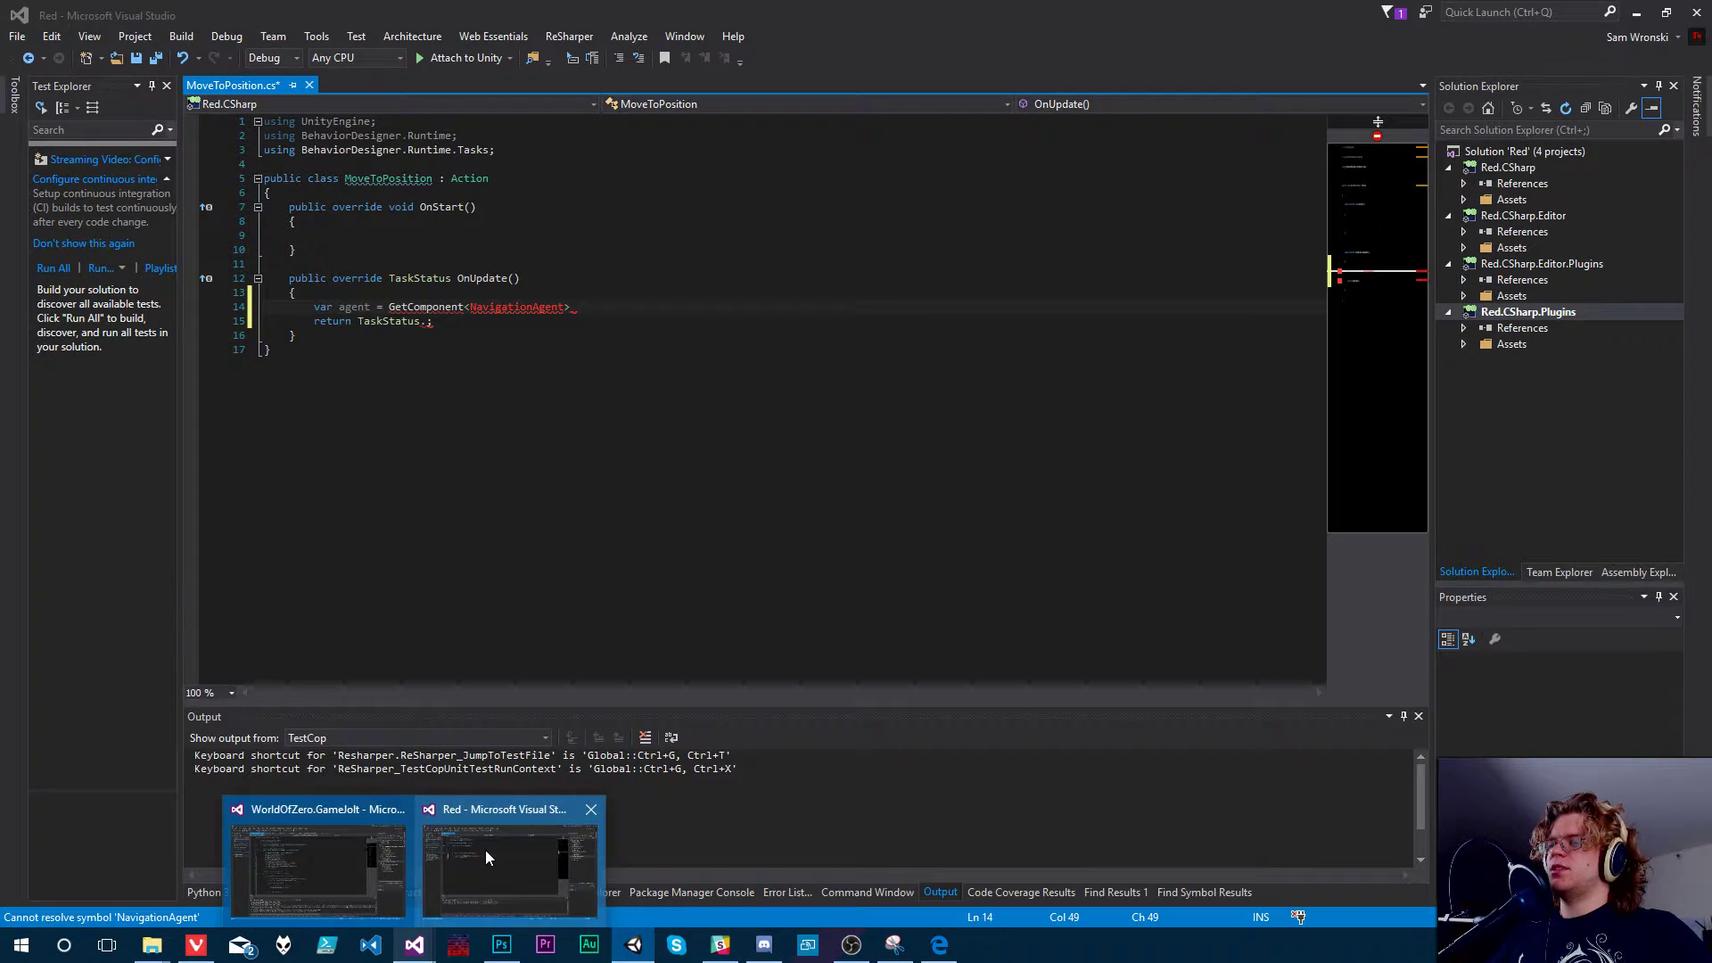
pyautogui.click(485, 849)
pyautogui.doubleClick(523, 309)
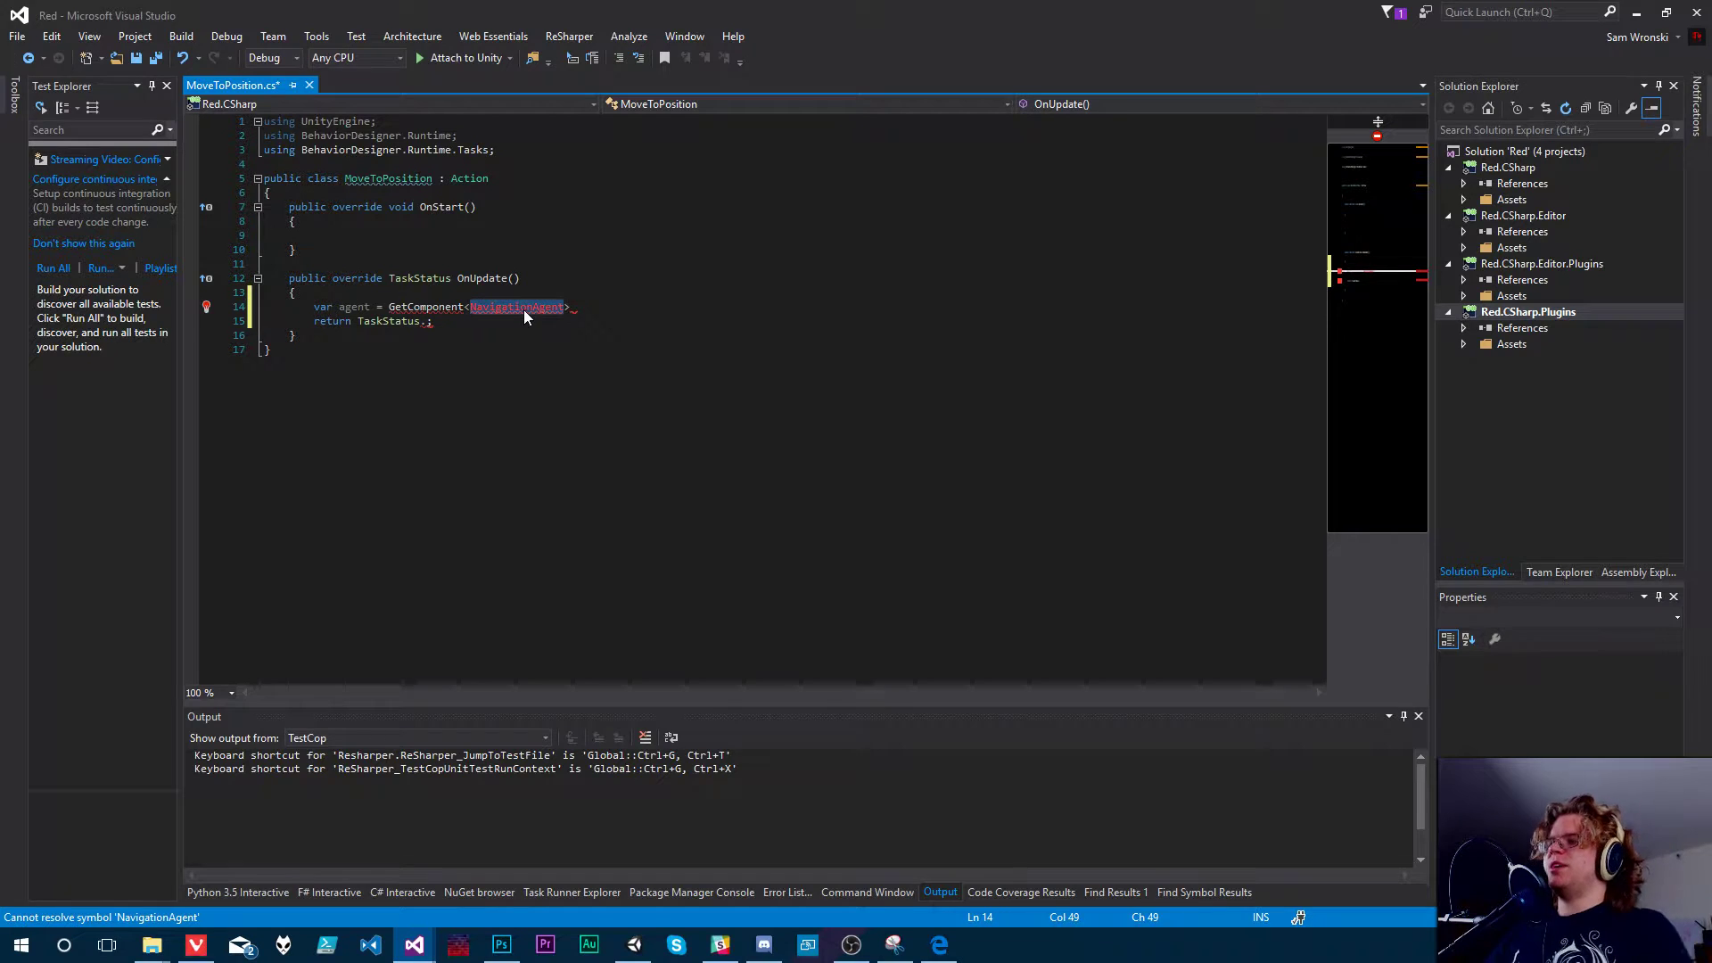
pyautogui.write('NavMesh')
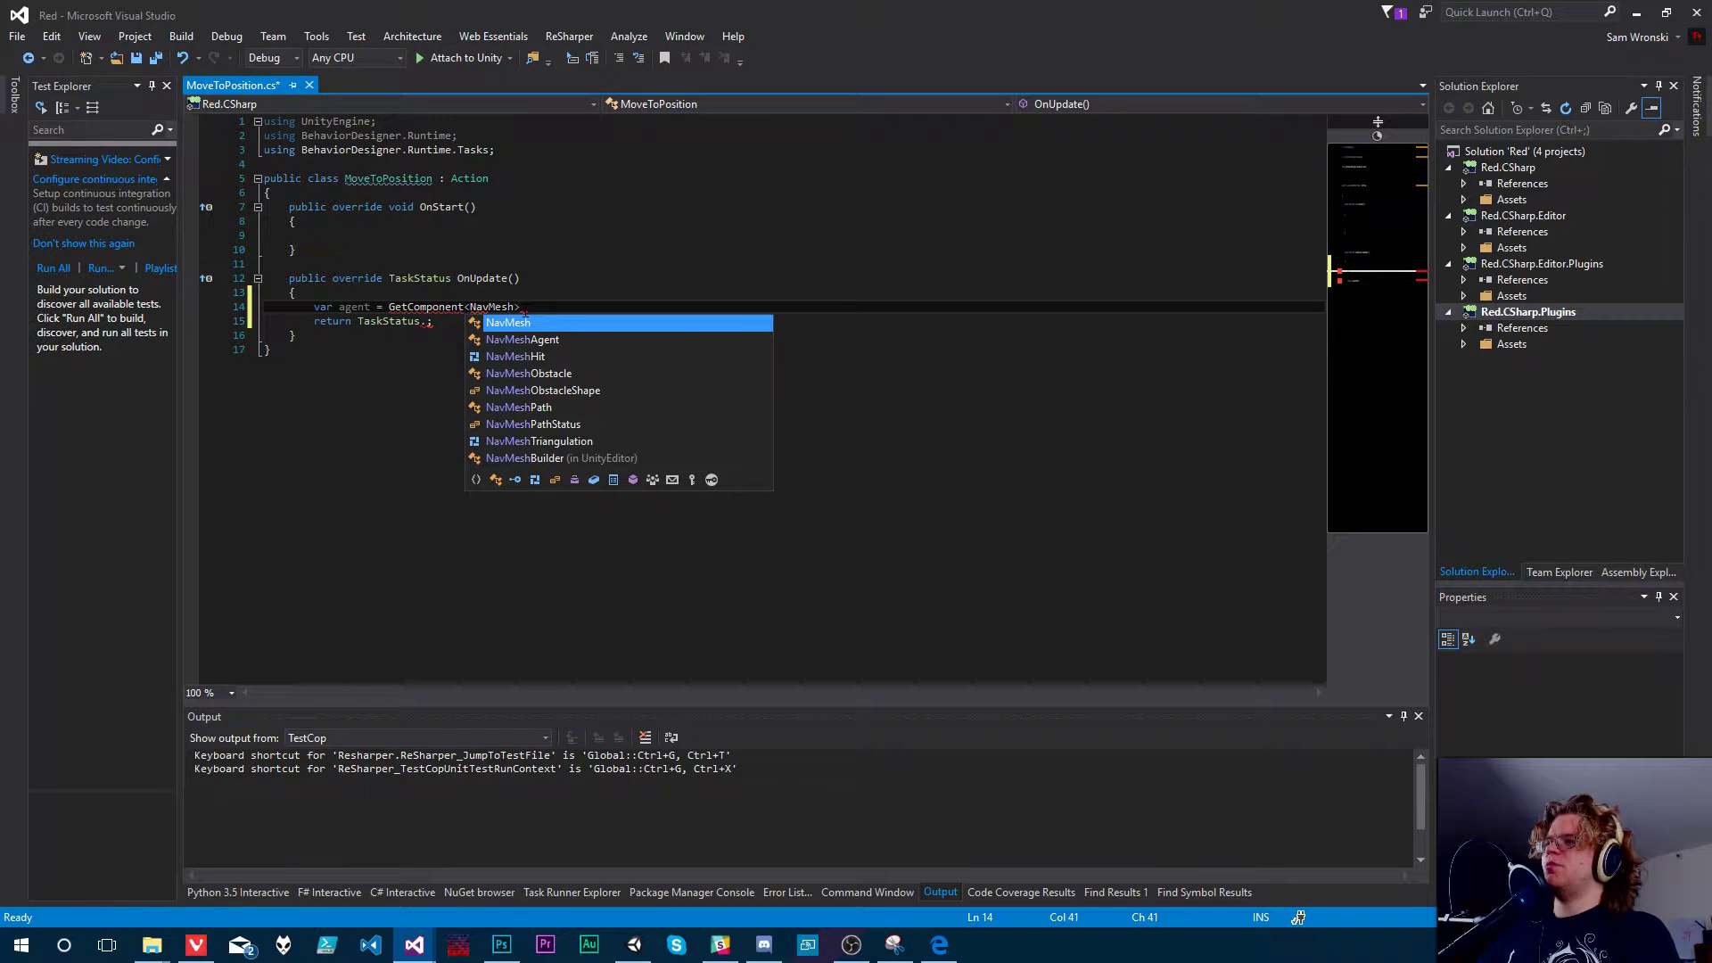
pyautogui.write('Agent>')
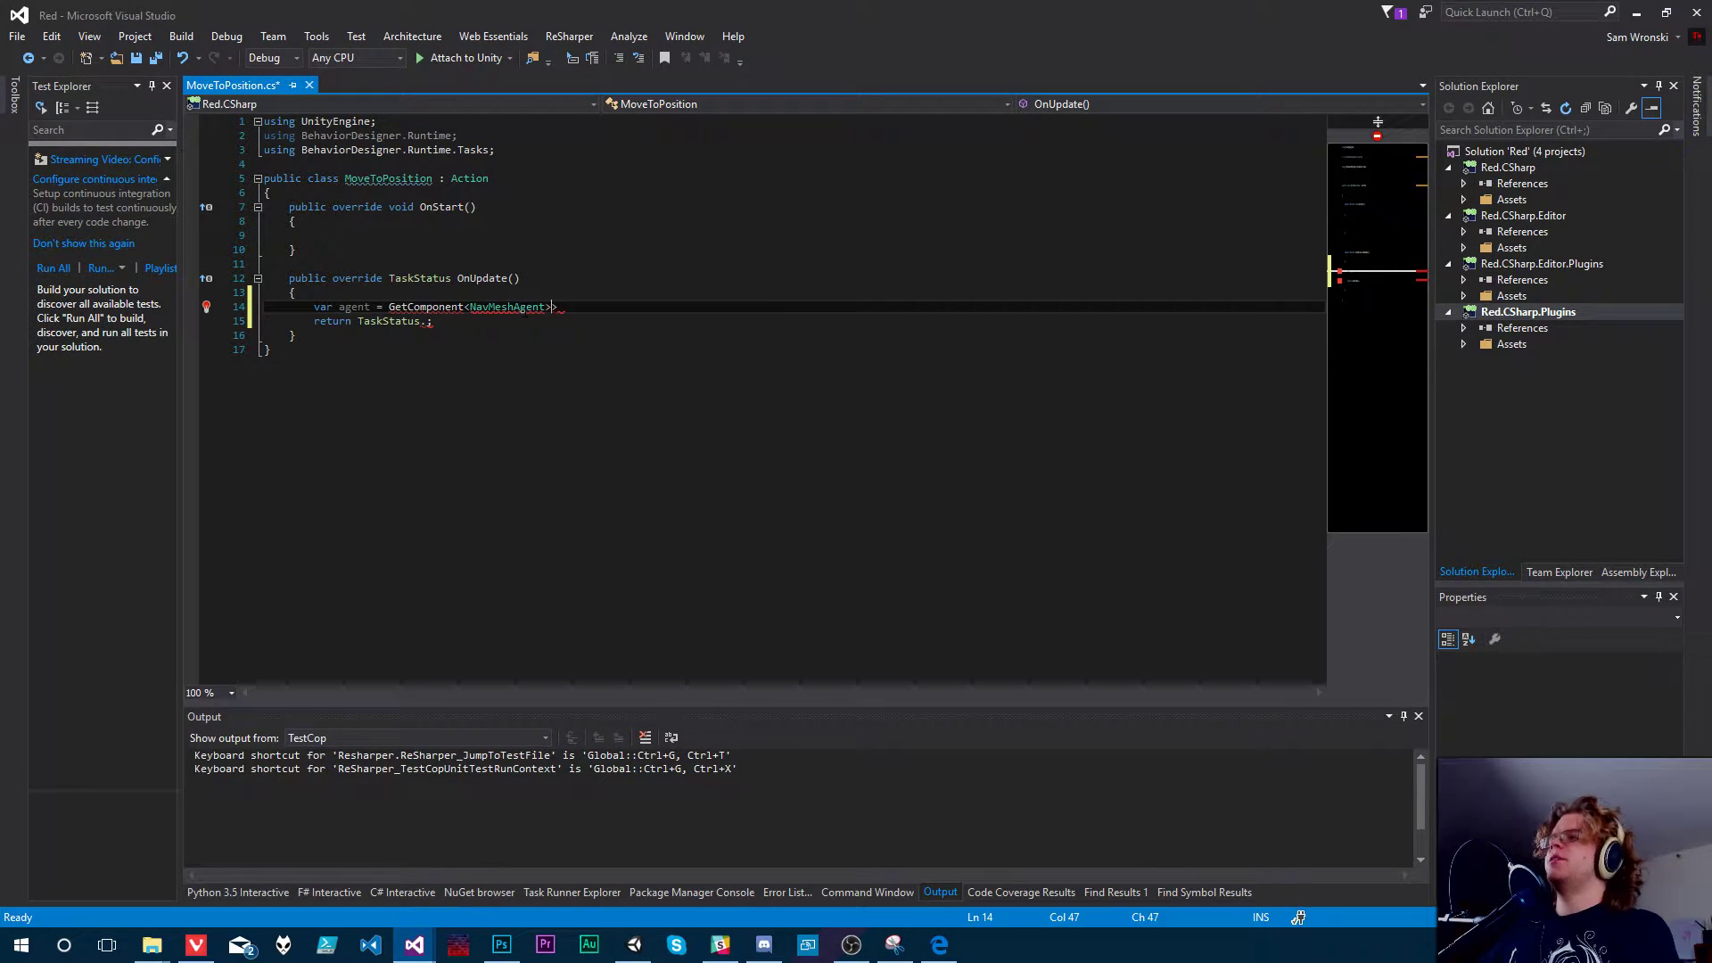
# - Complete the GetComponent<NavMeshAgent> line in OnUpdate with (); and save the MoveToPosition script
pyautogui.write('()')
pyautogui.press('Delete')
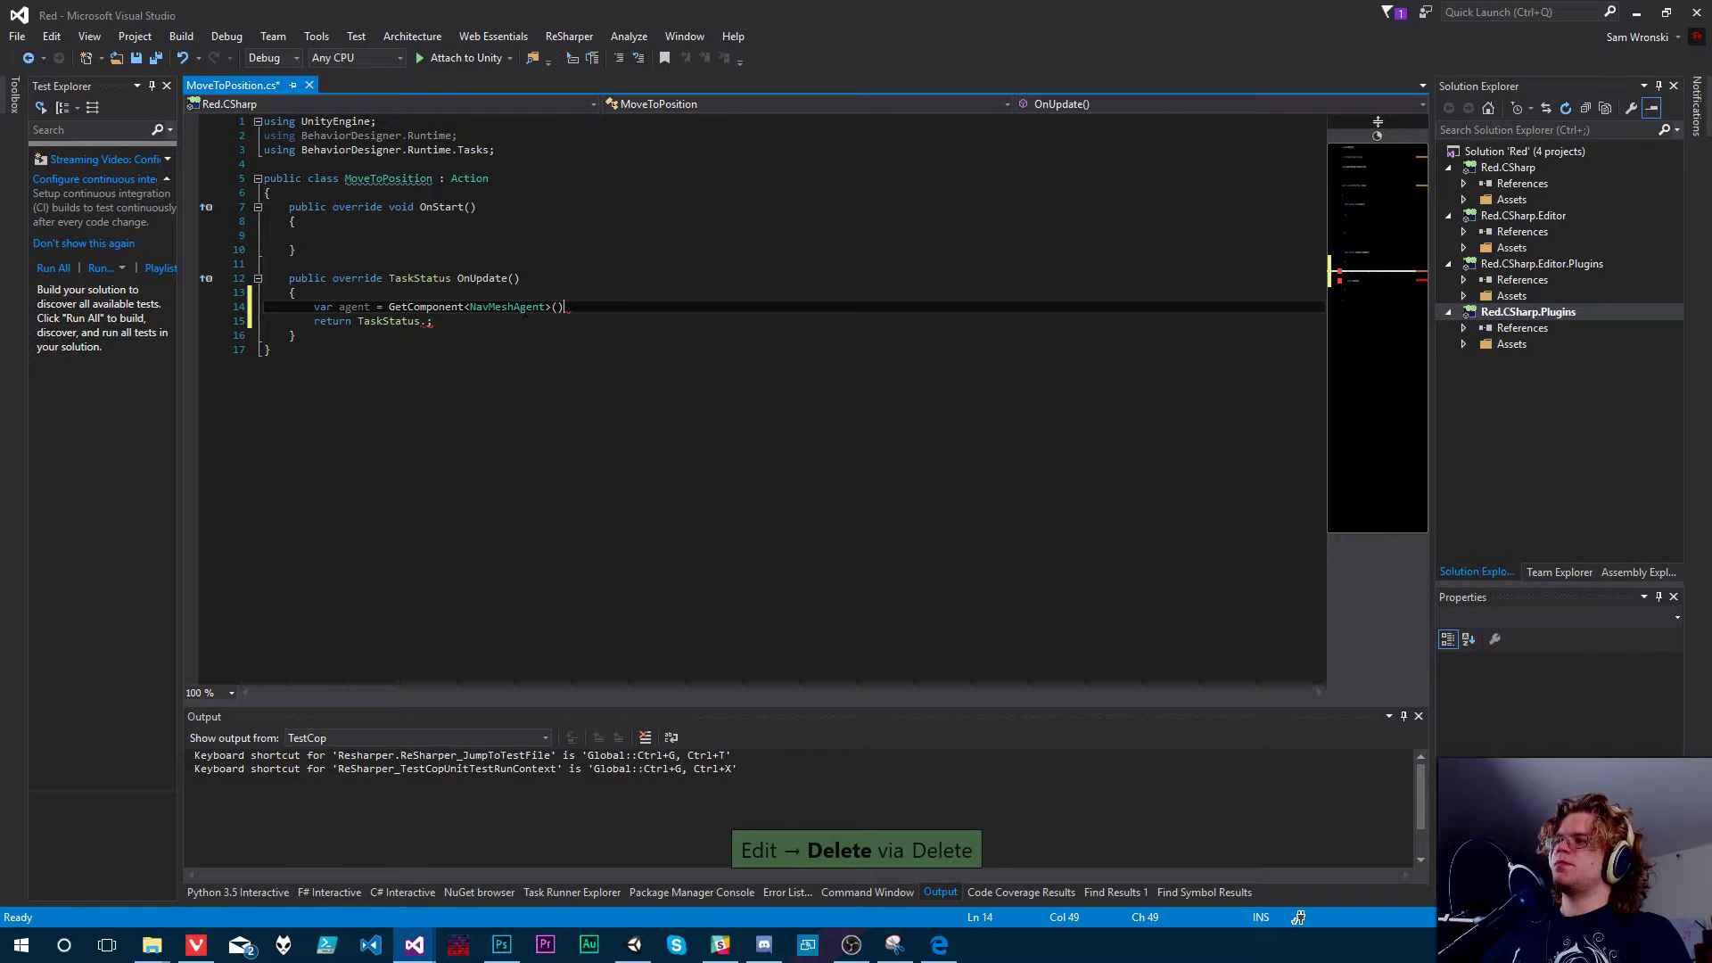
pyautogui.write(';')
pyautogui.hotkey('ctrl', 's')
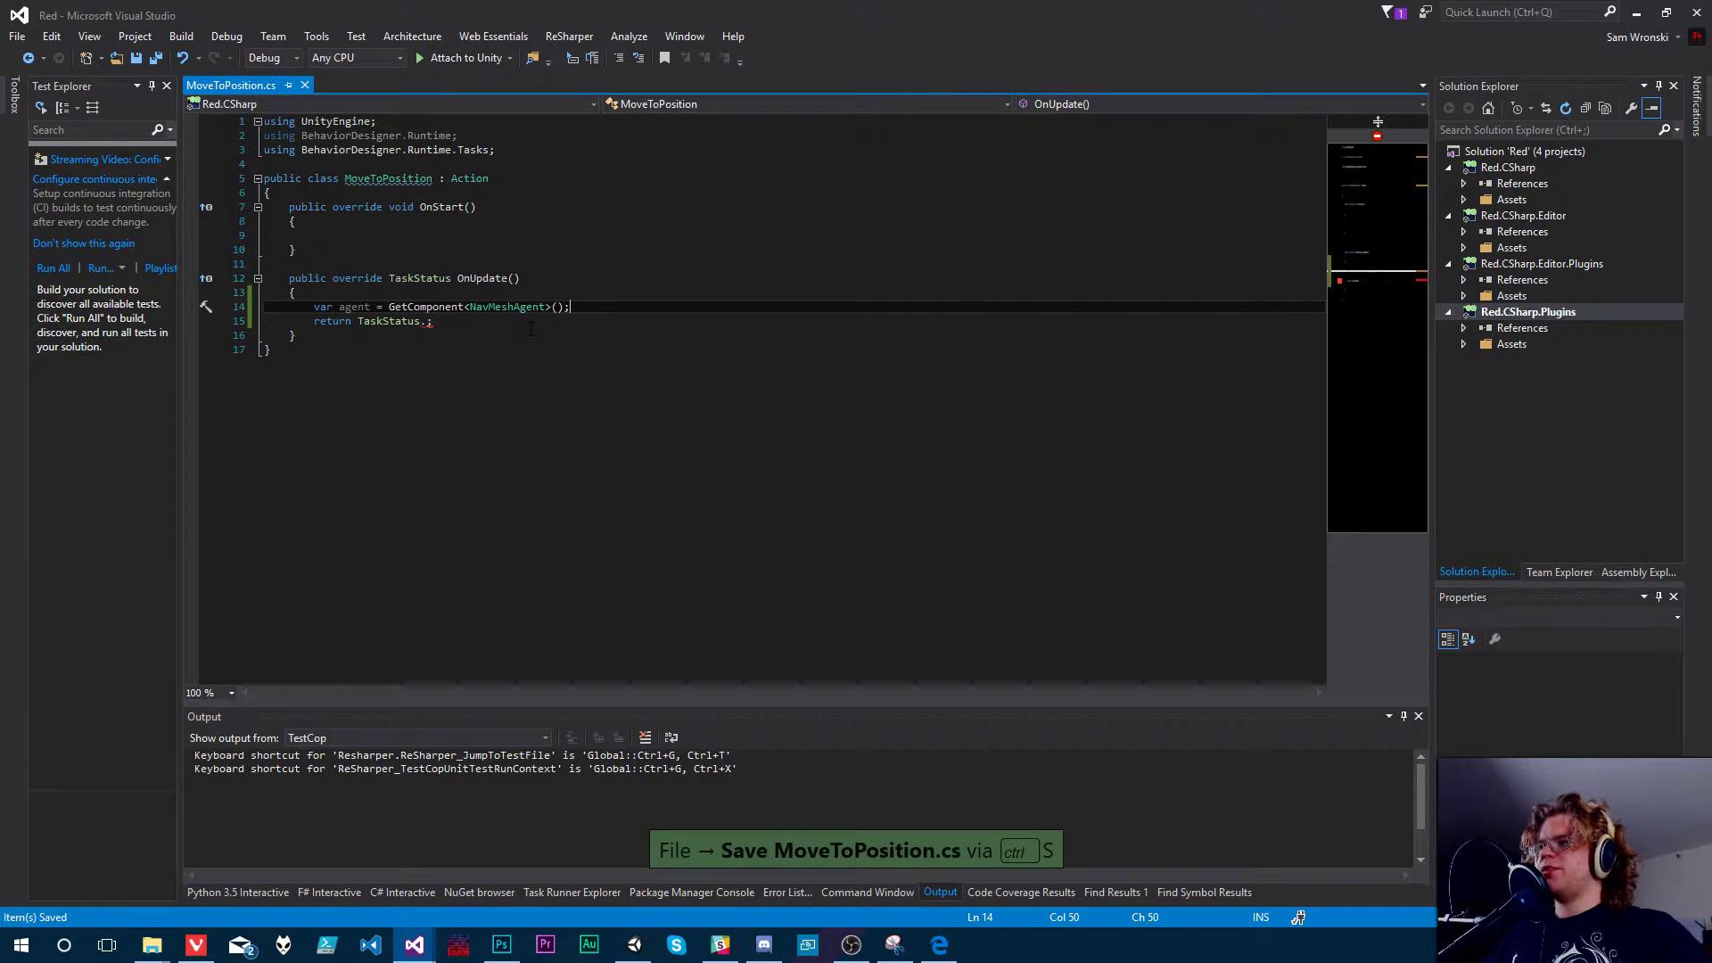
# - Start an agent. statement on a new line below the variable and look through the suggested members for a movement method
pyautogui.press('Return')
pyautogui.write('agent.move')
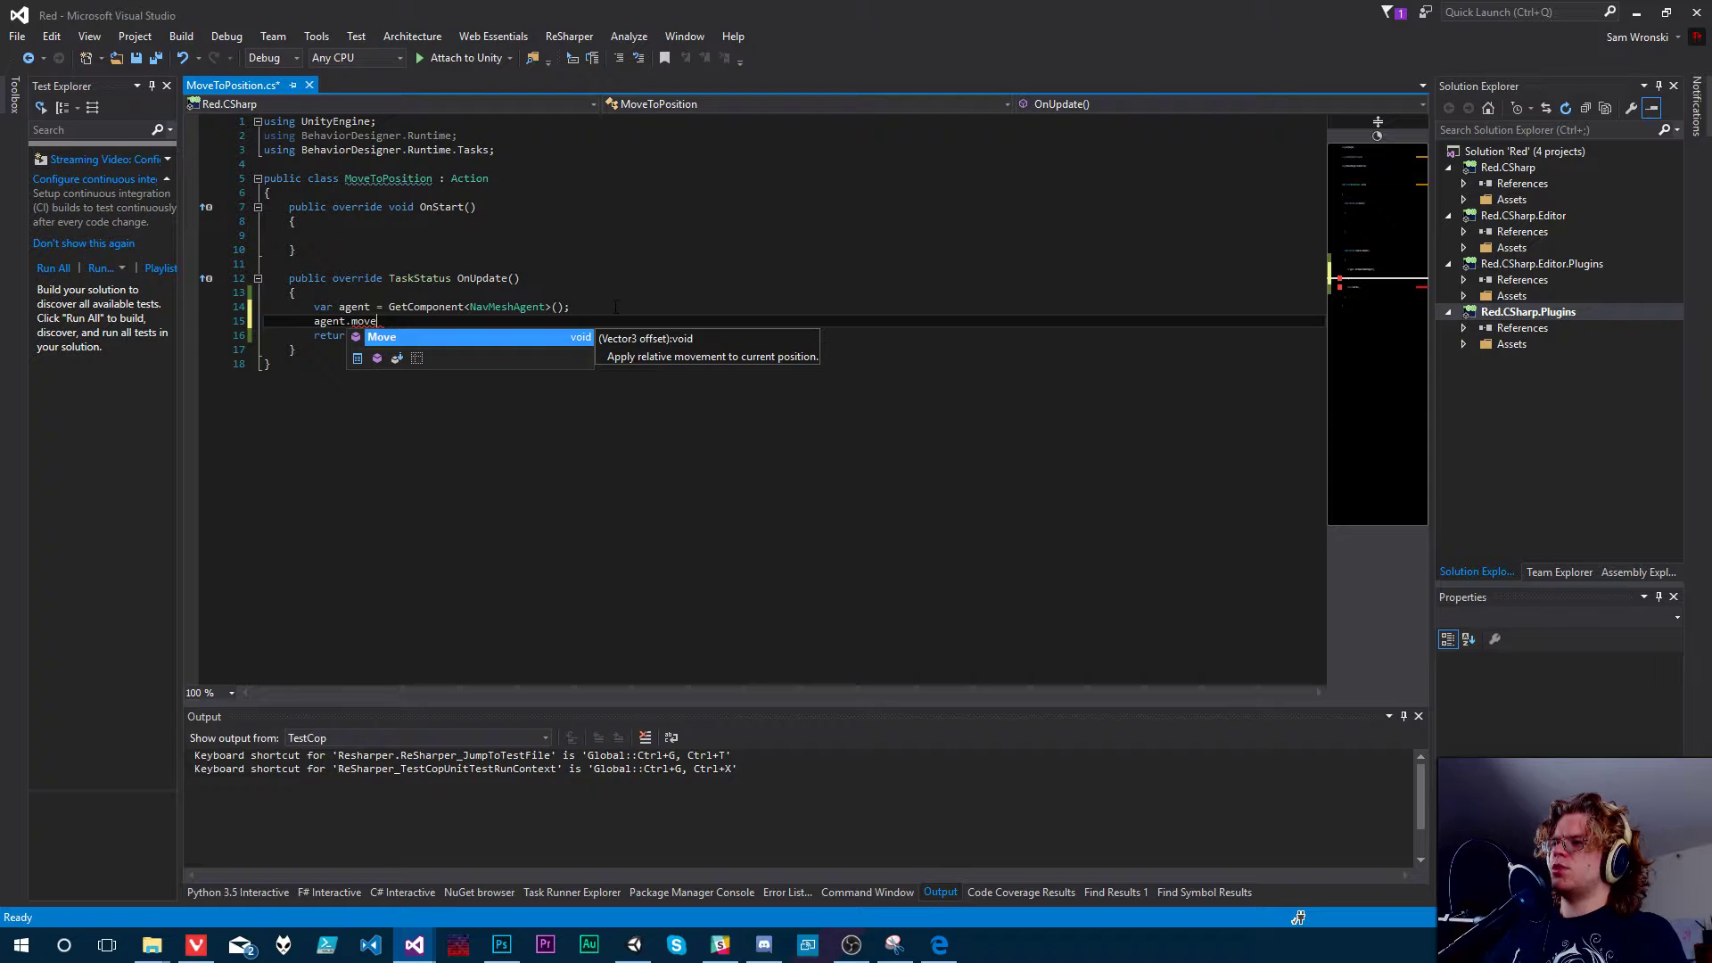
pyautogui.press('BackSpace')
pyautogui.press('BackSpace')
pyautogui.press('BackSpace')
pyautogui.press('BackSpace')
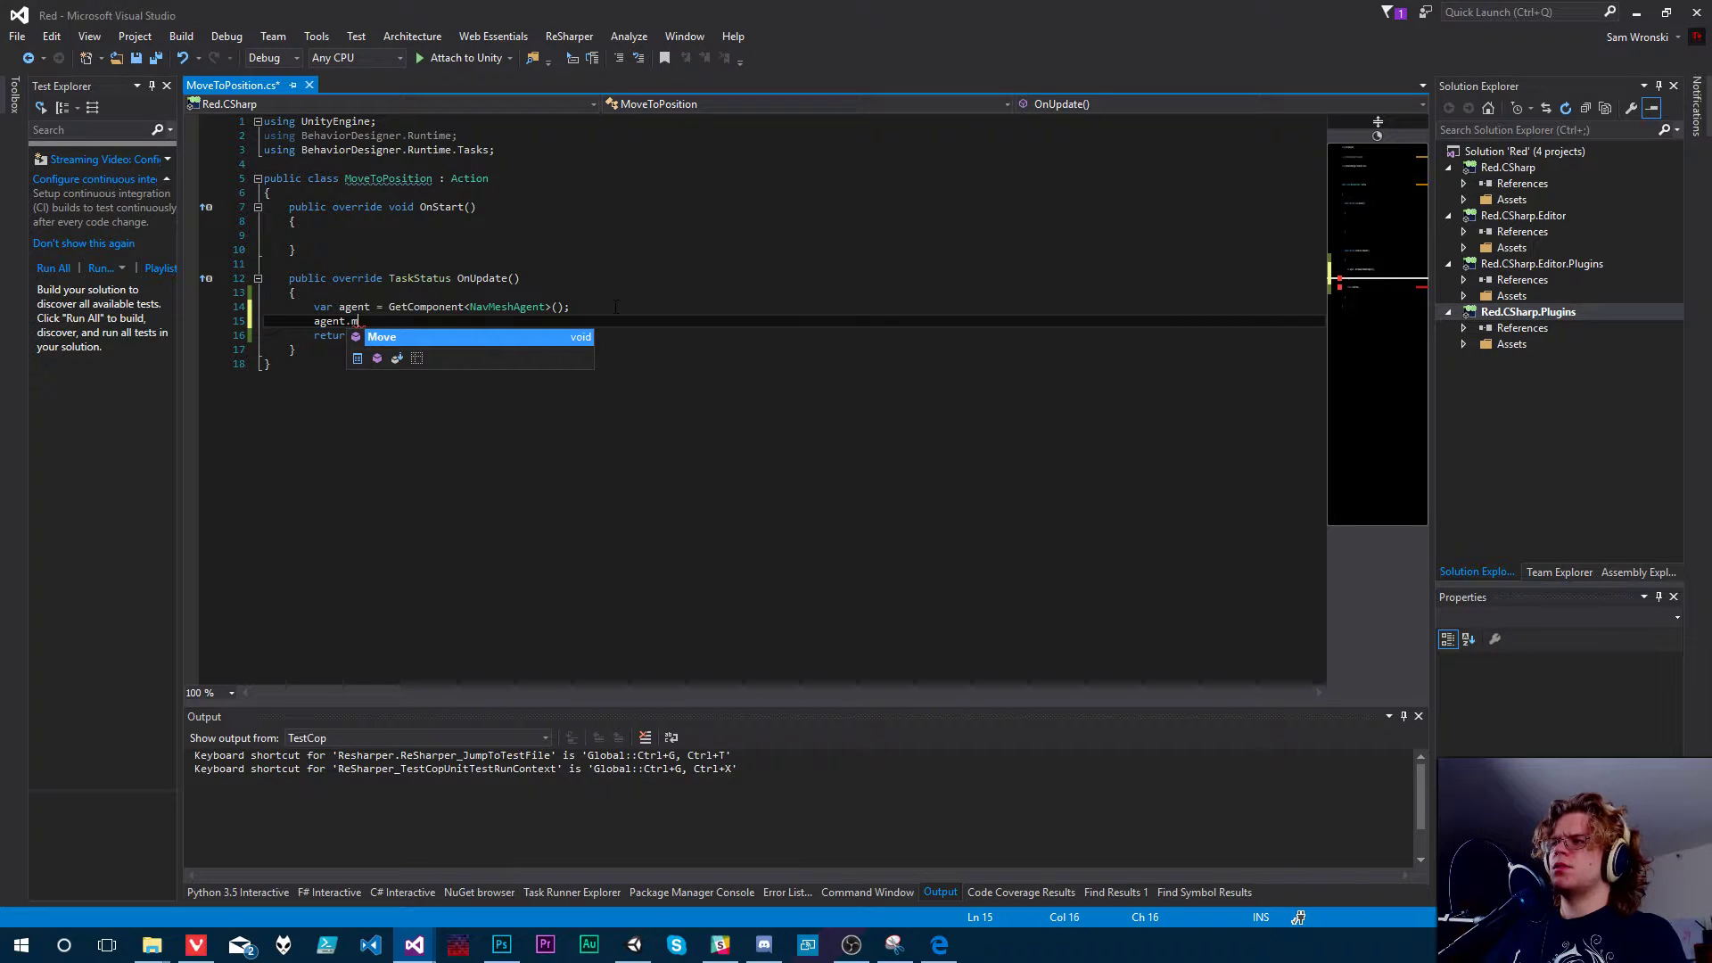
pyautogui.write('t')
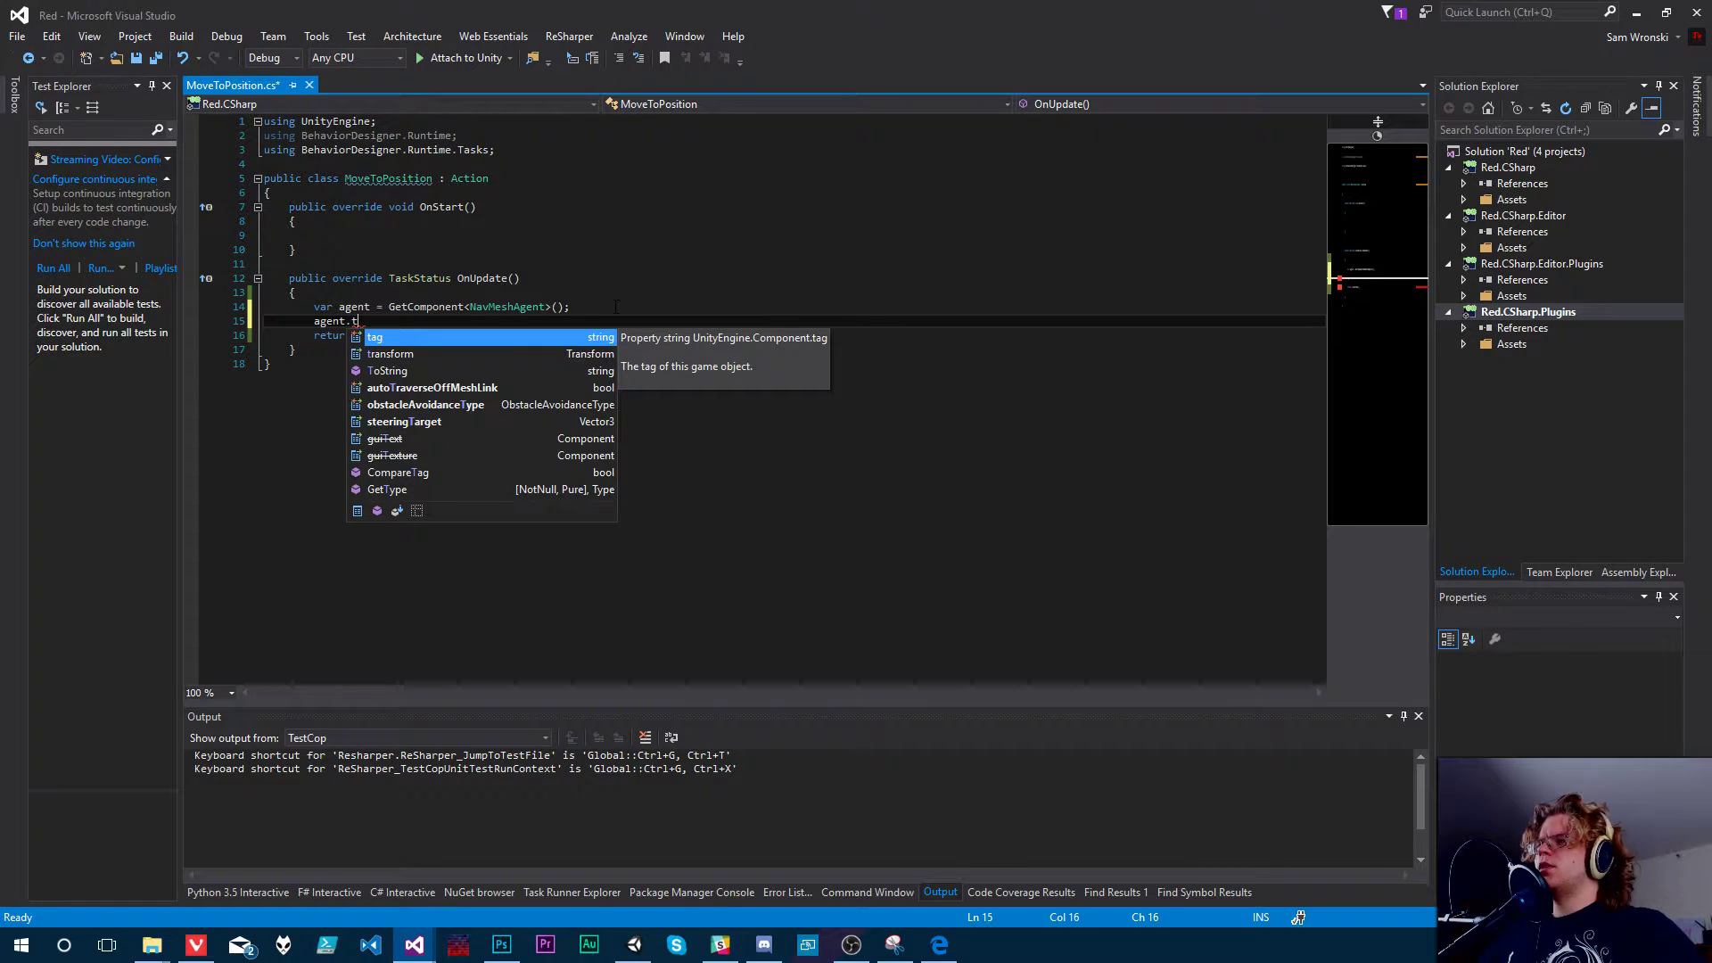
pyautogui.press('BackSpace')
pyautogui.press('BackSpace')
pyautogui.write('.')
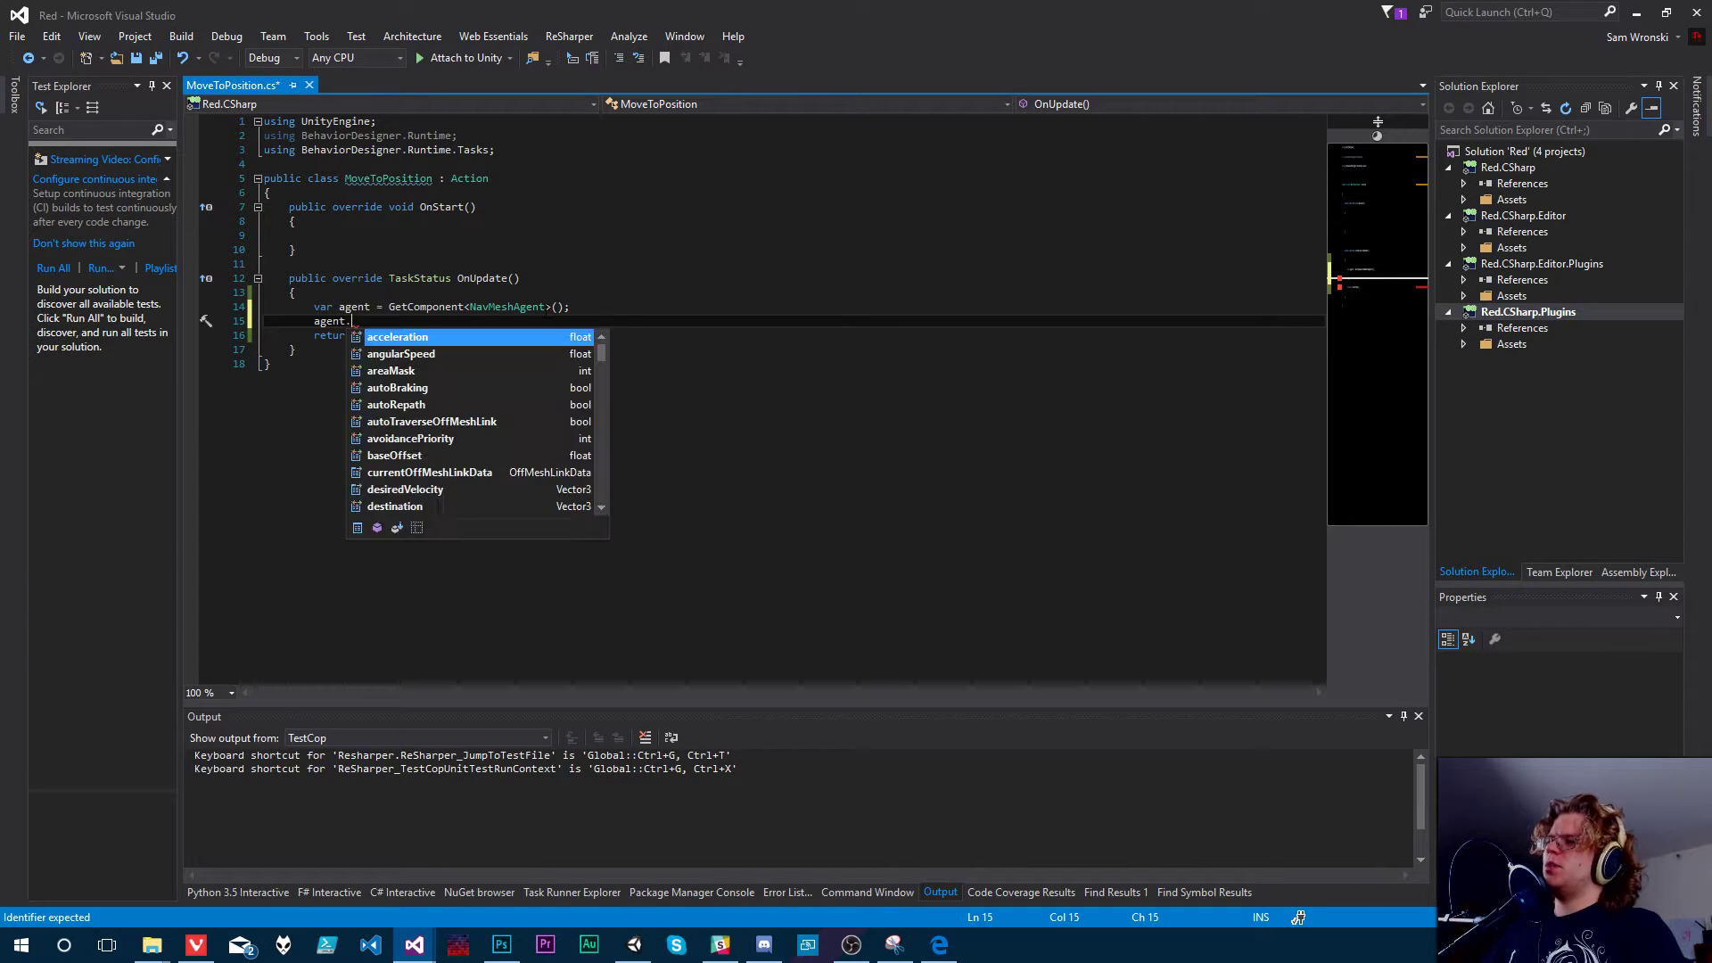
# - Find SetDestination among the NavMeshAgent members and insert it after agent. in OnUpdate
pyautogui.scroll(-3, 476, 422)
pyautogui.scroll(-8, 484, 419)
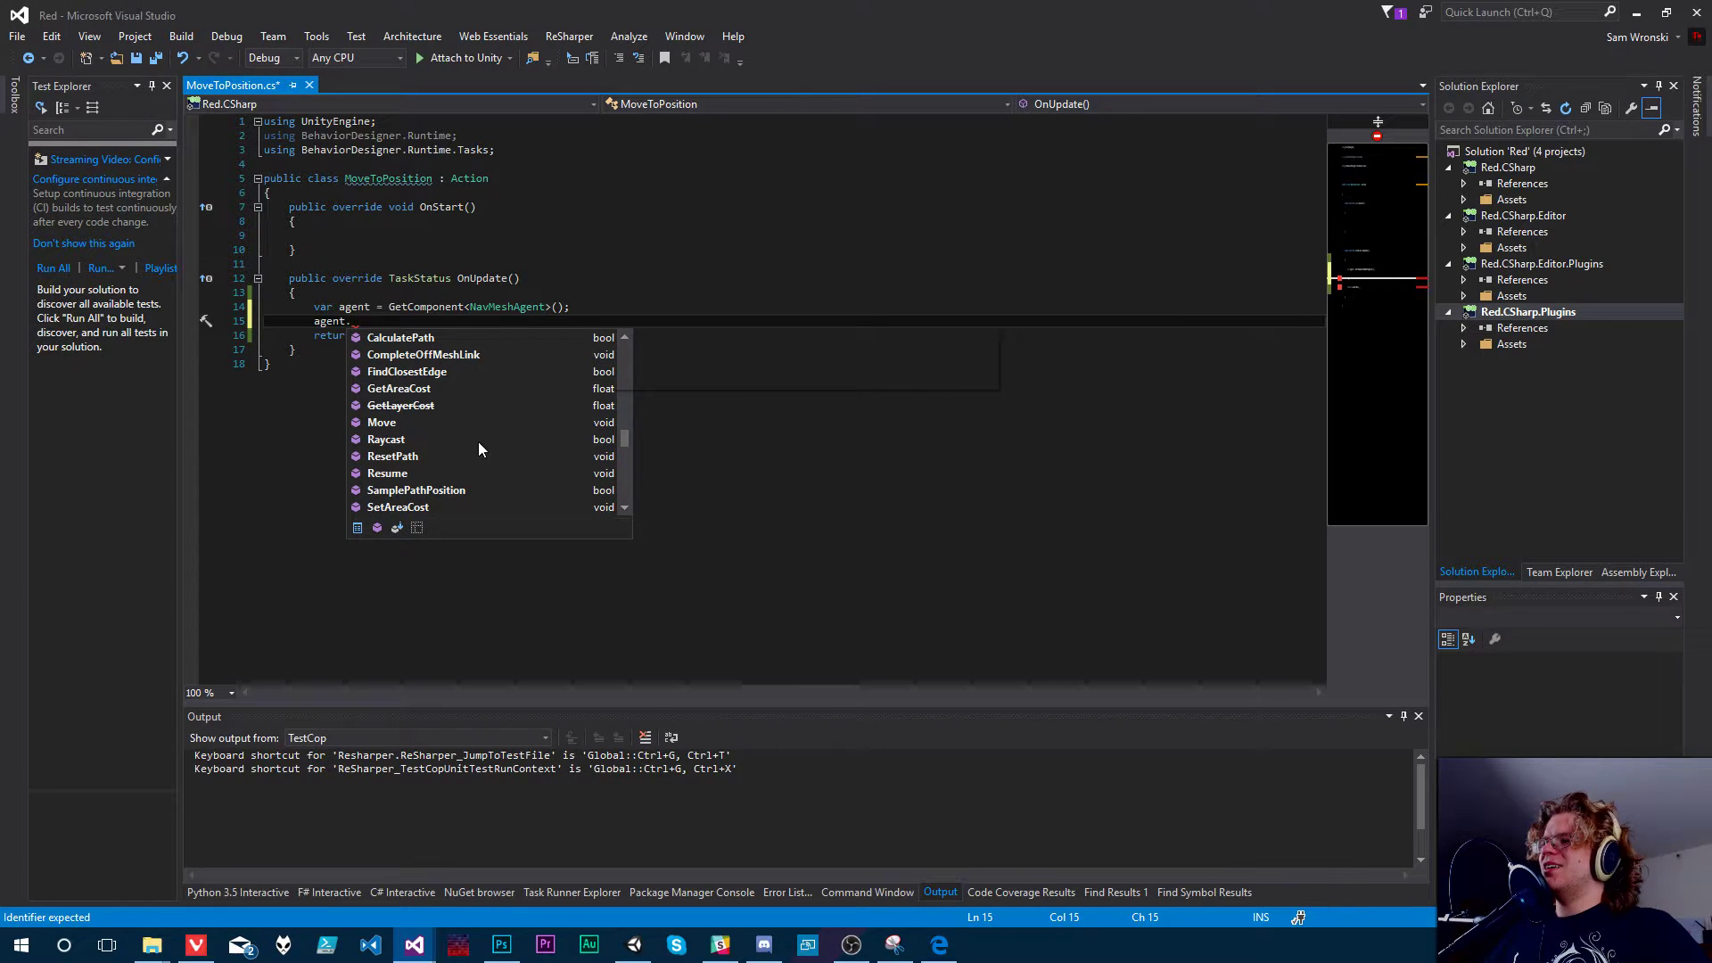
pyautogui.scroll(-1, 479, 459)
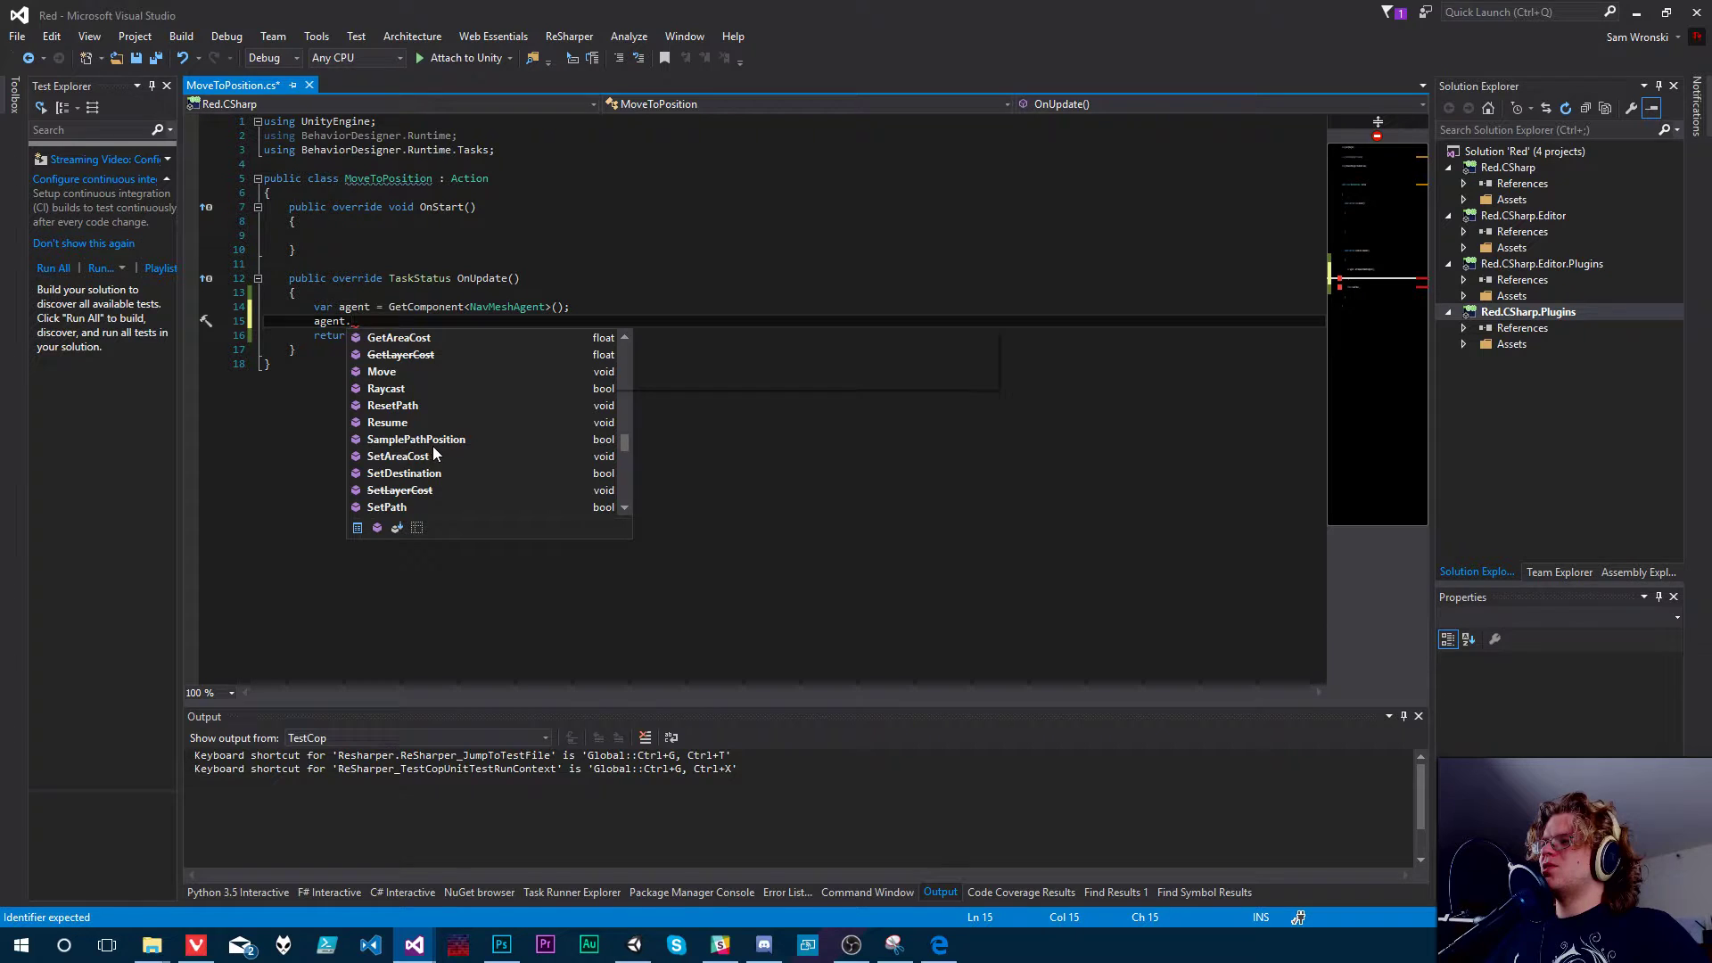
pyautogui.scroll(1, 488, 463)
pyautogui.scroll(-1, 488, 465)
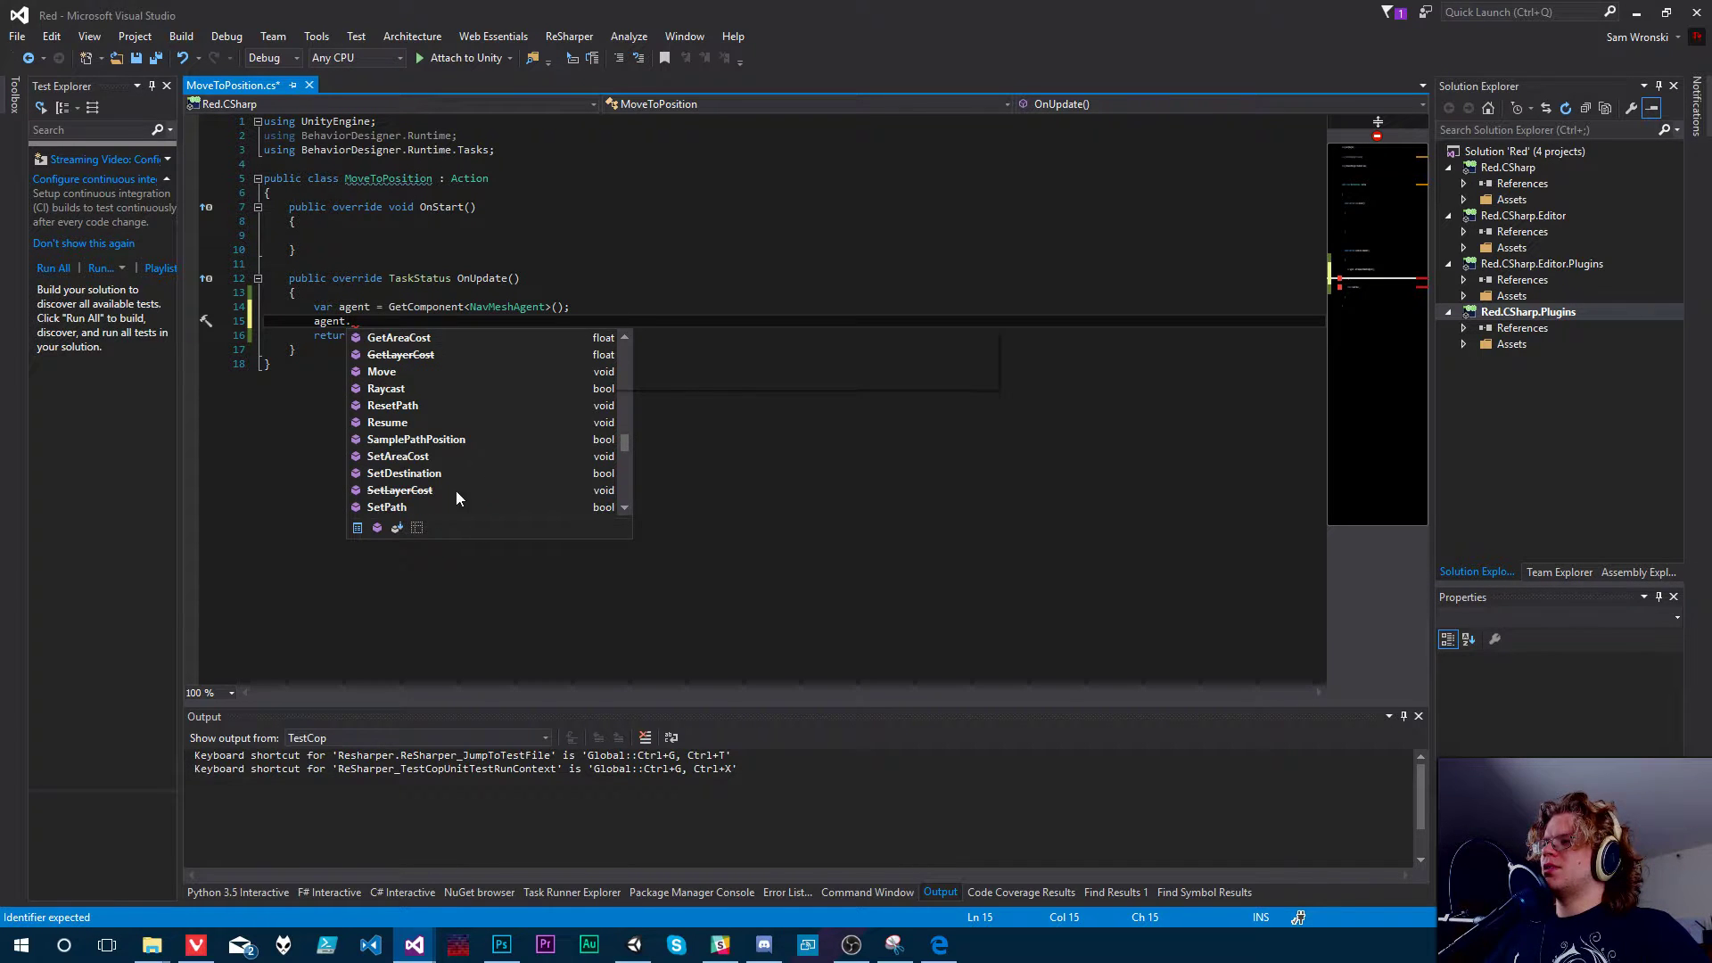
pyautogui.doubleClick(404, 474)
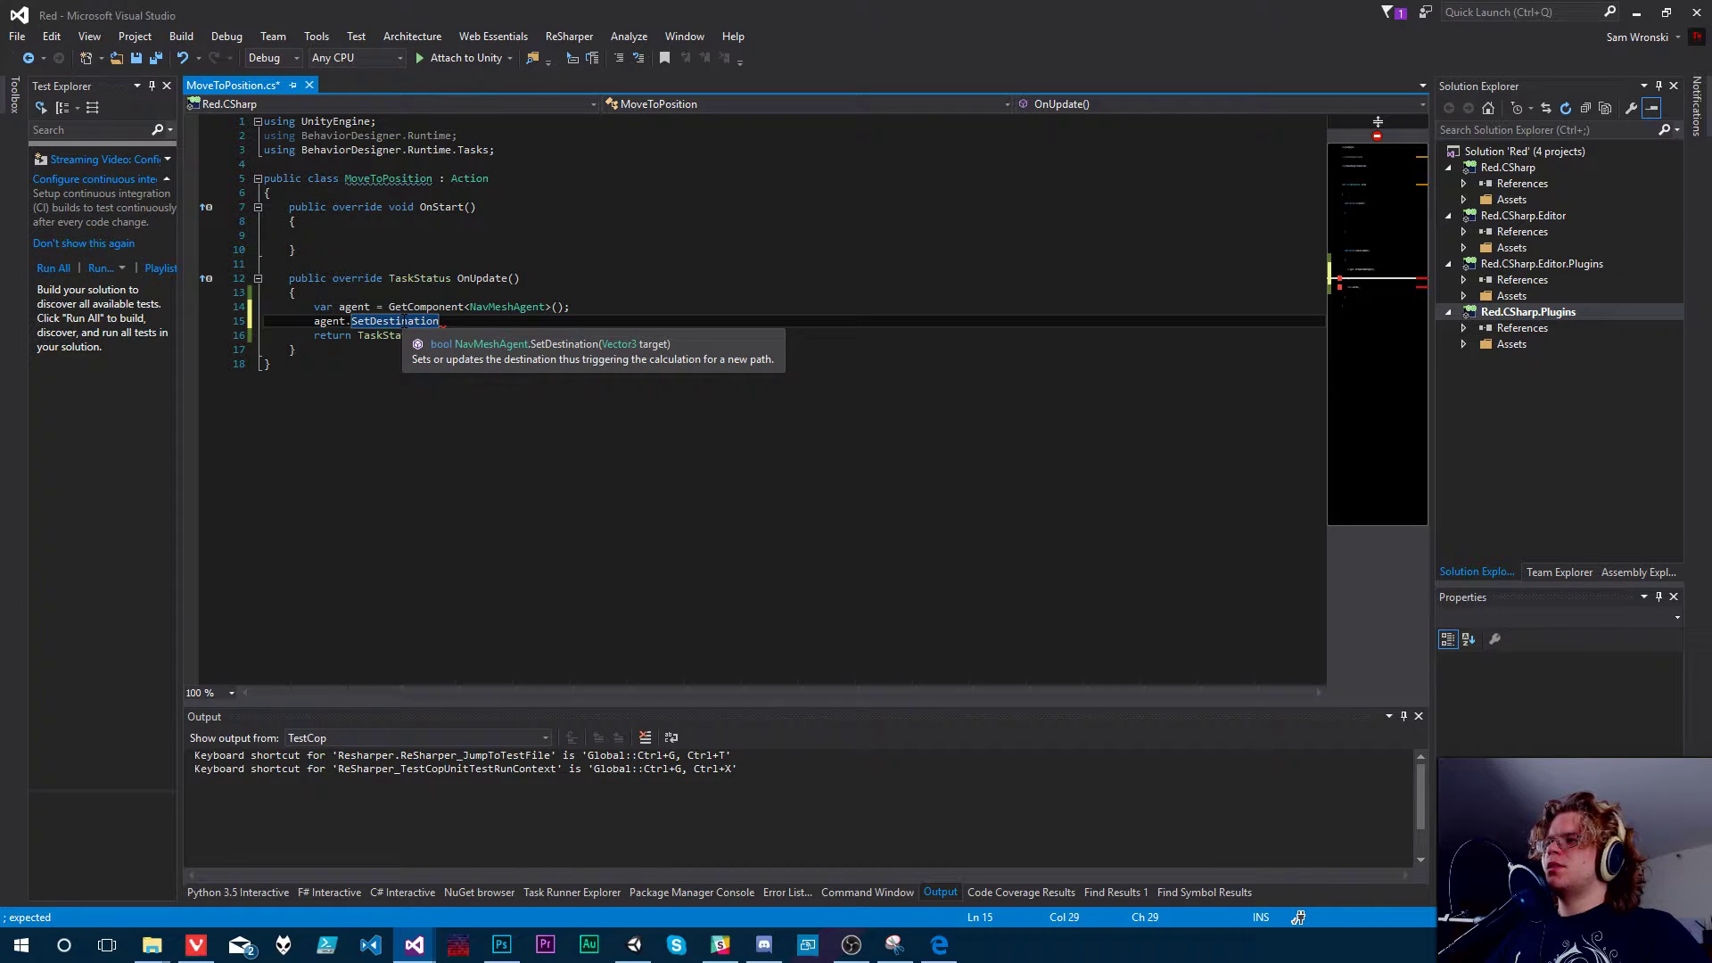
# - Pass Vector3.zero as the SetDestination target, finish the statement with a semicolon, and save the script
pyautogui.click(403, 321)
pyautogui.write('(')
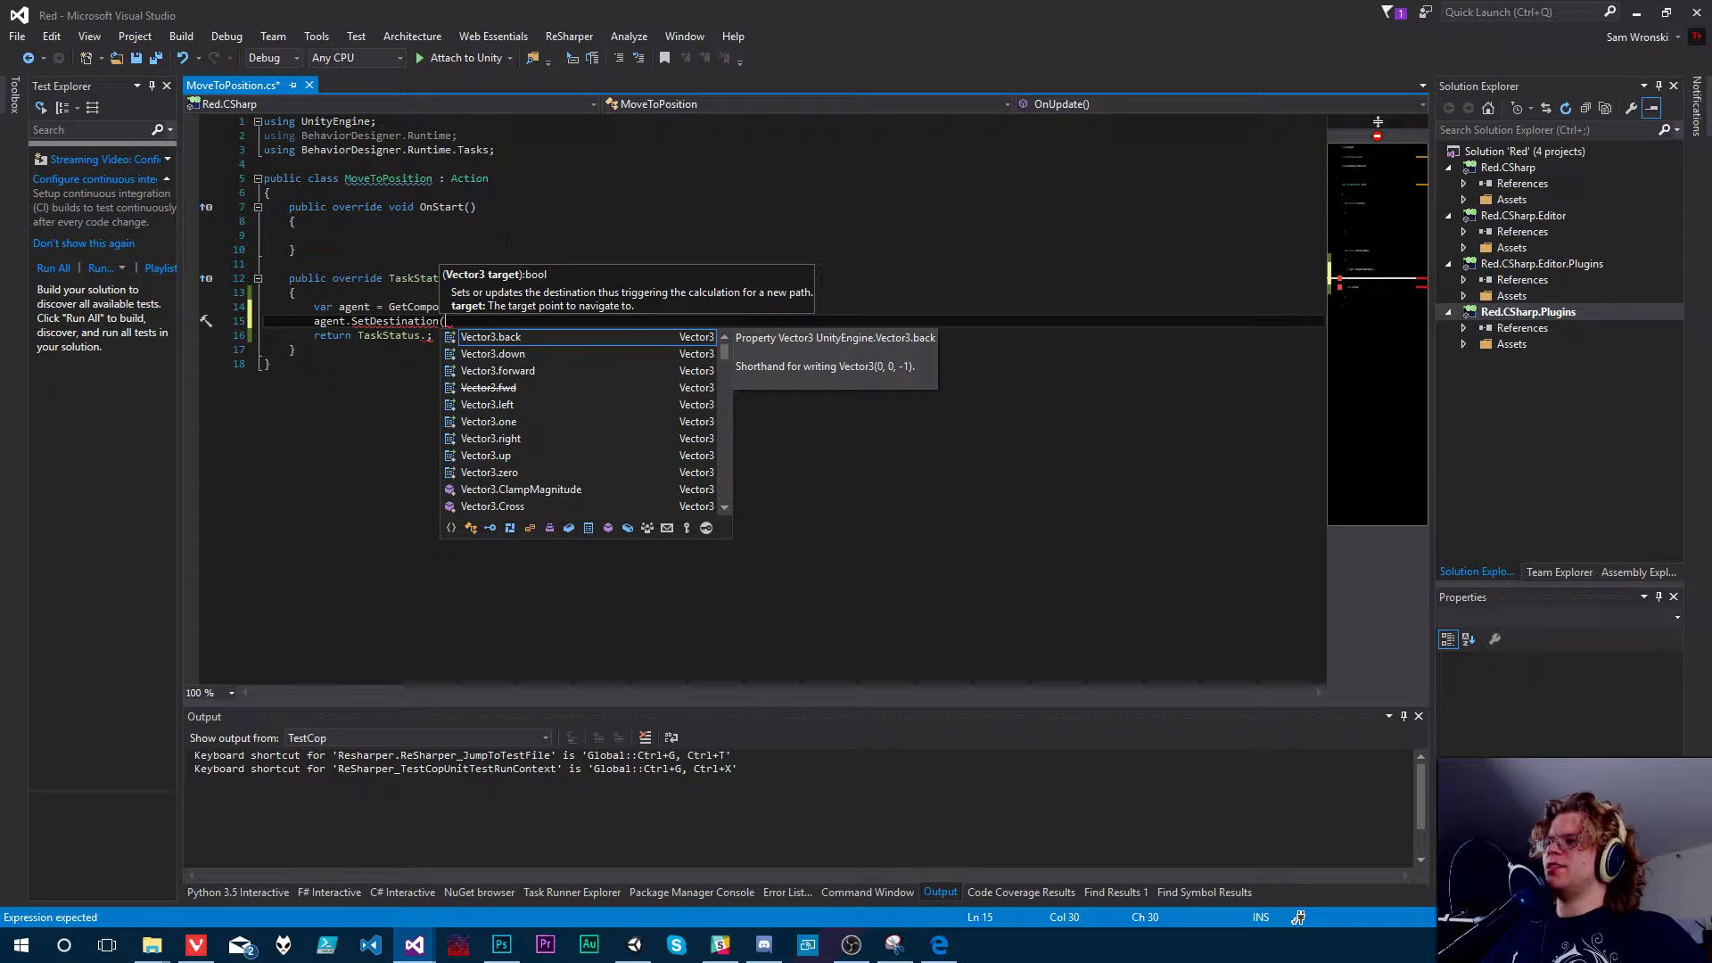
pyautogui.write('Vector3')
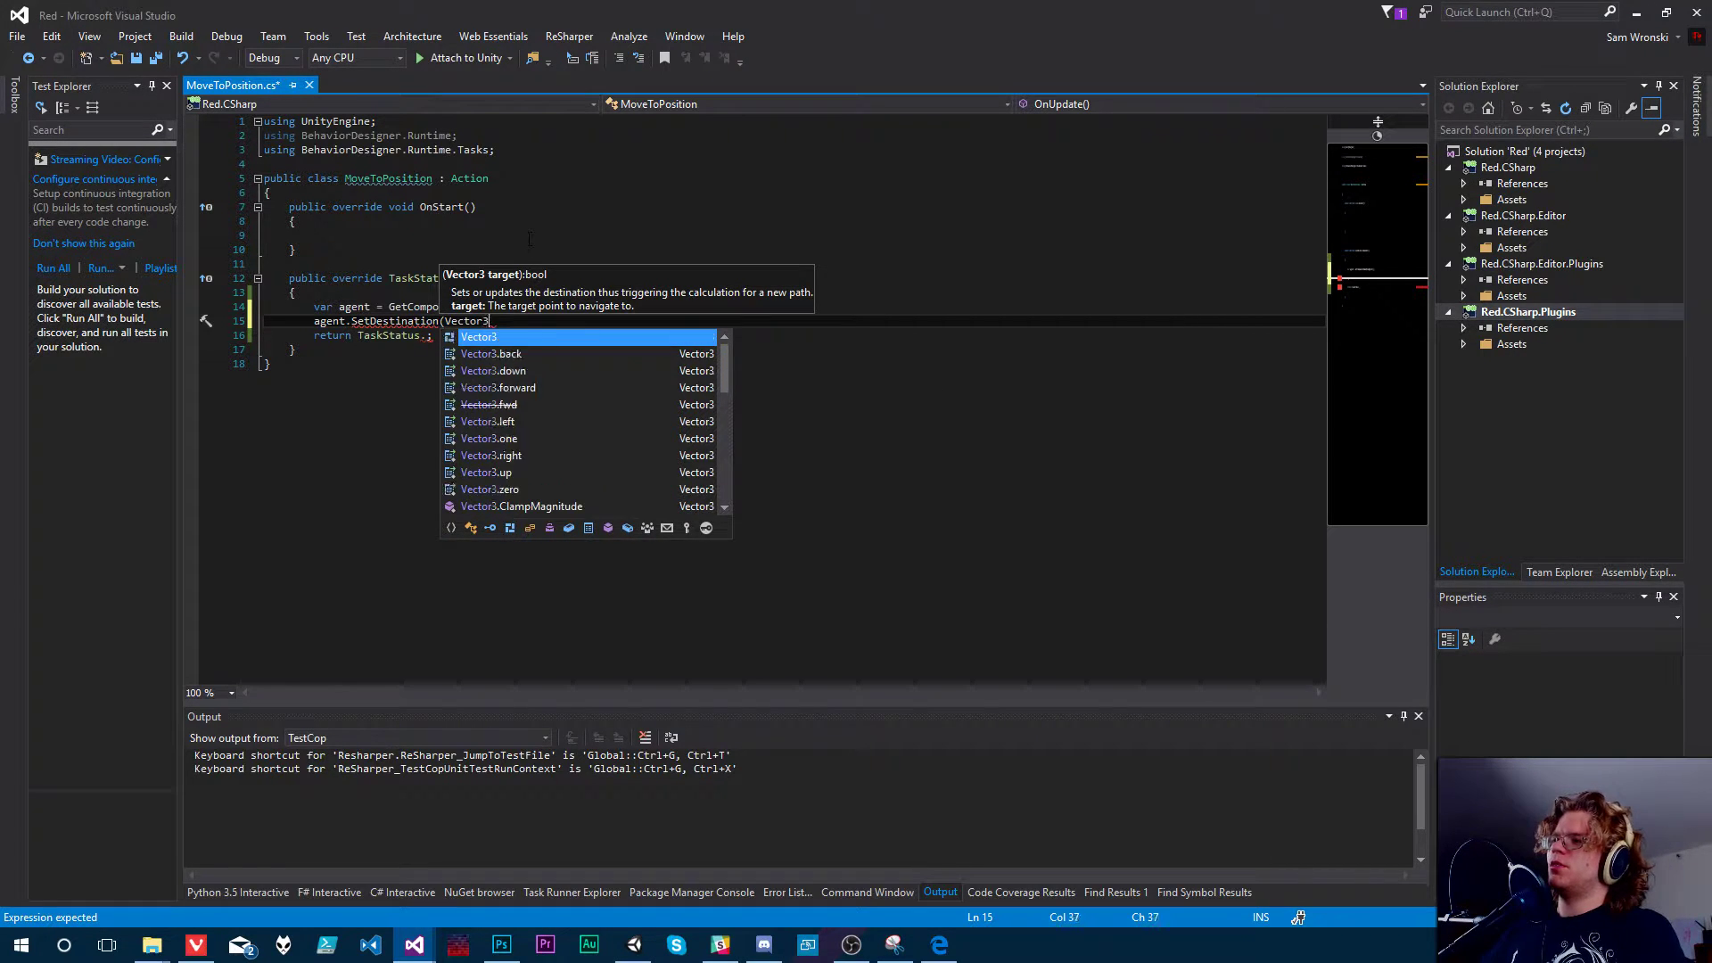
pyautogui.write('.zero);')
pyautogui.hotkey('ctrl', 's')
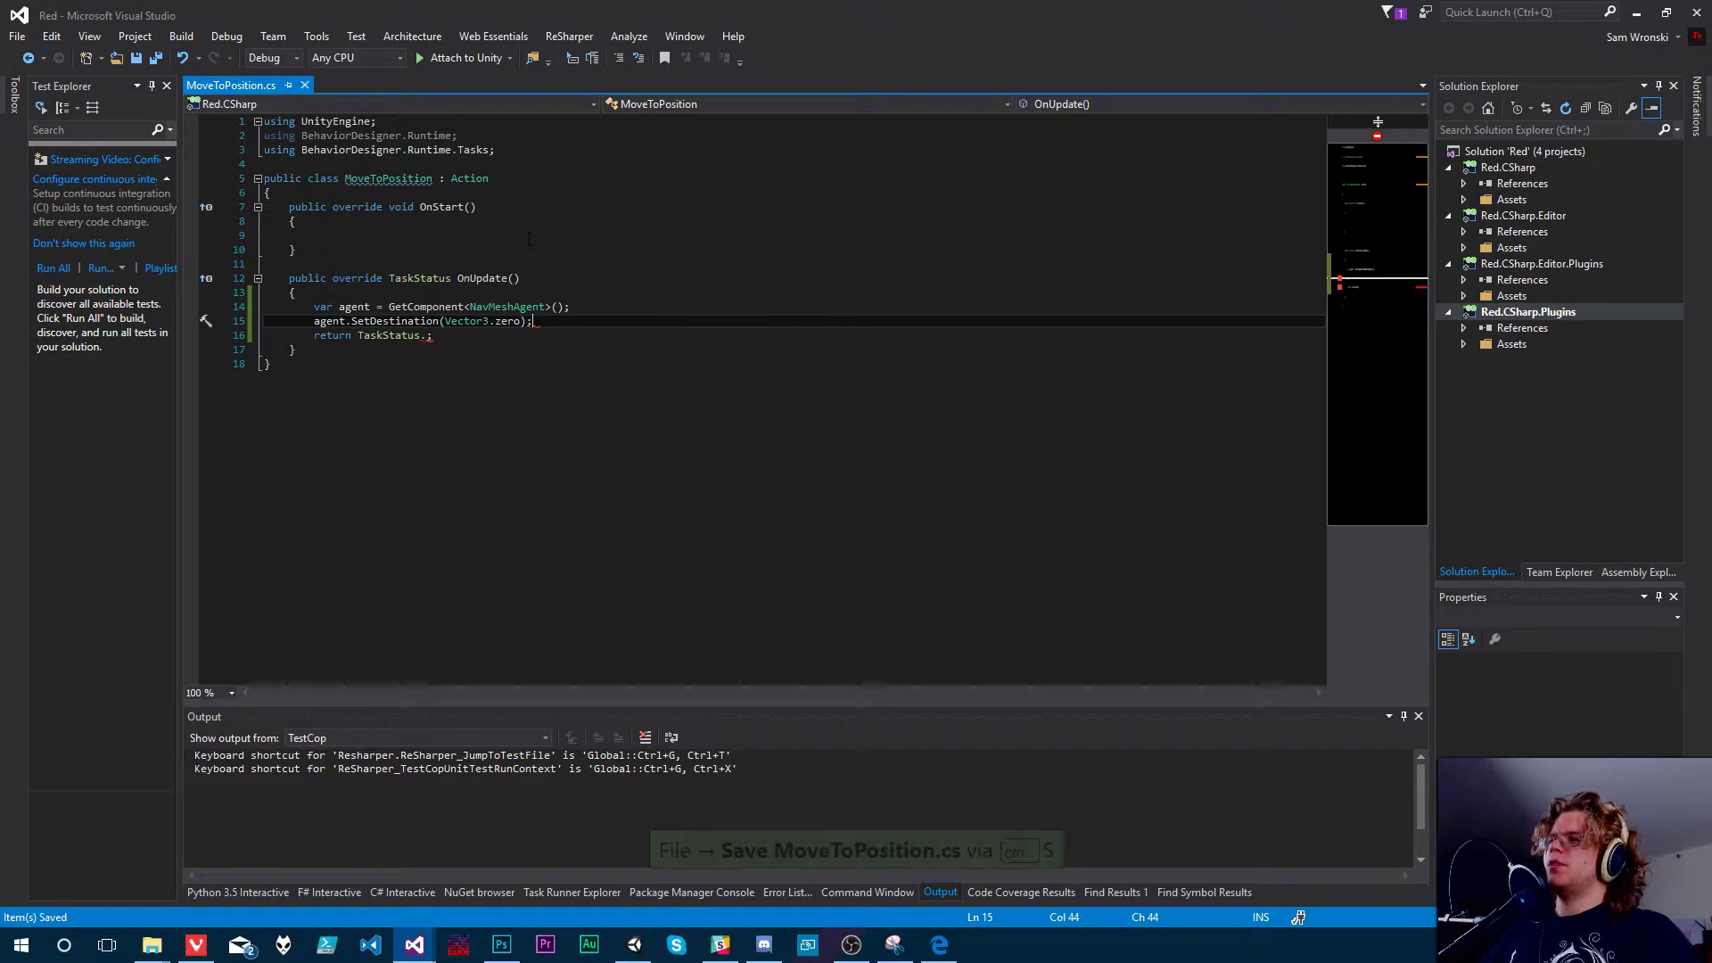
pyautogui.doubleClick(508, 321)
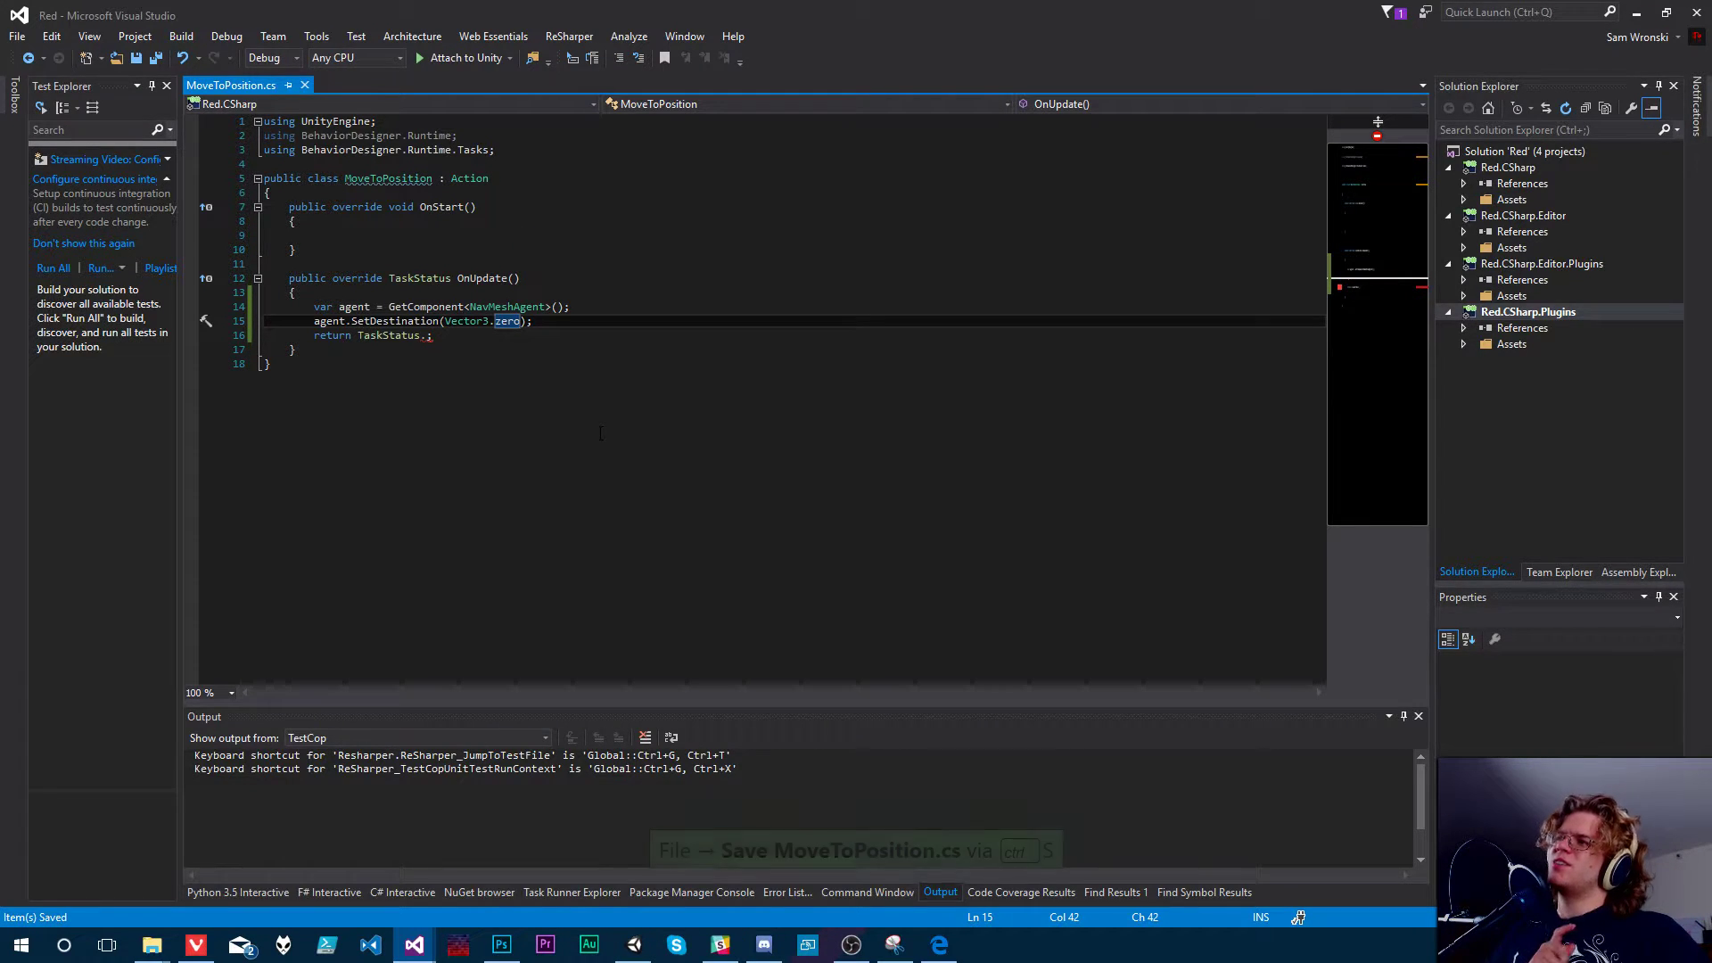
# - Make OnUpdate return TaskStatus.Success and save the script
pyautogui.click(427, 336)
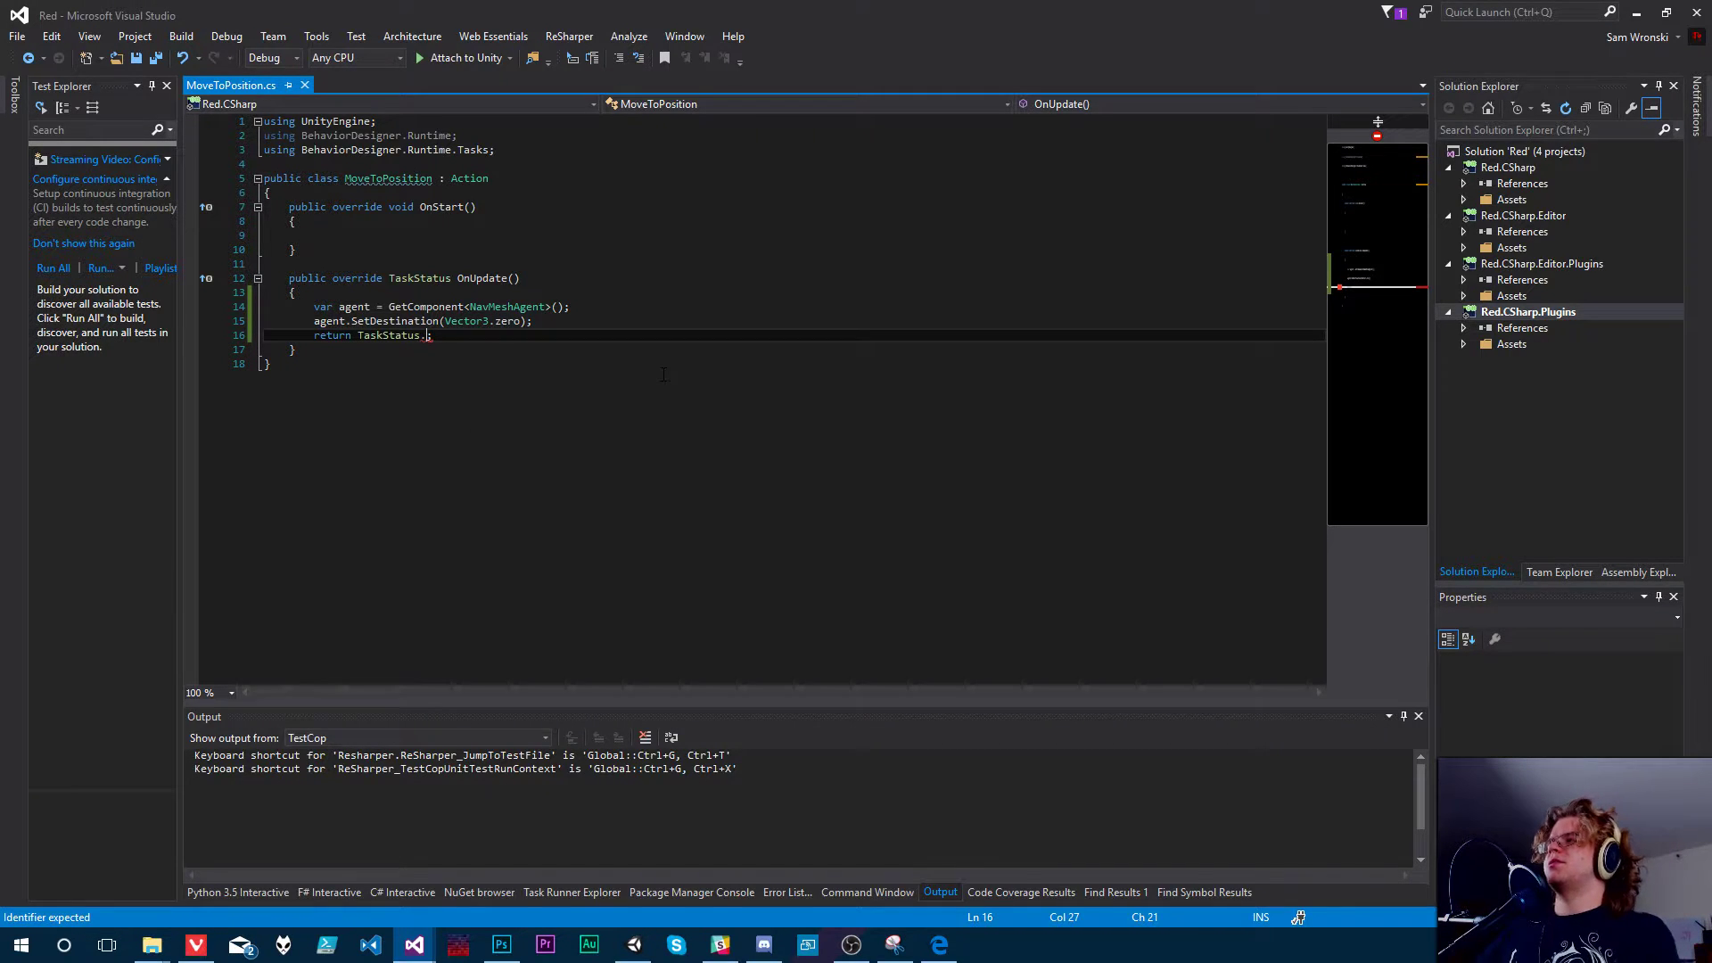
pyautogui.write('Su')
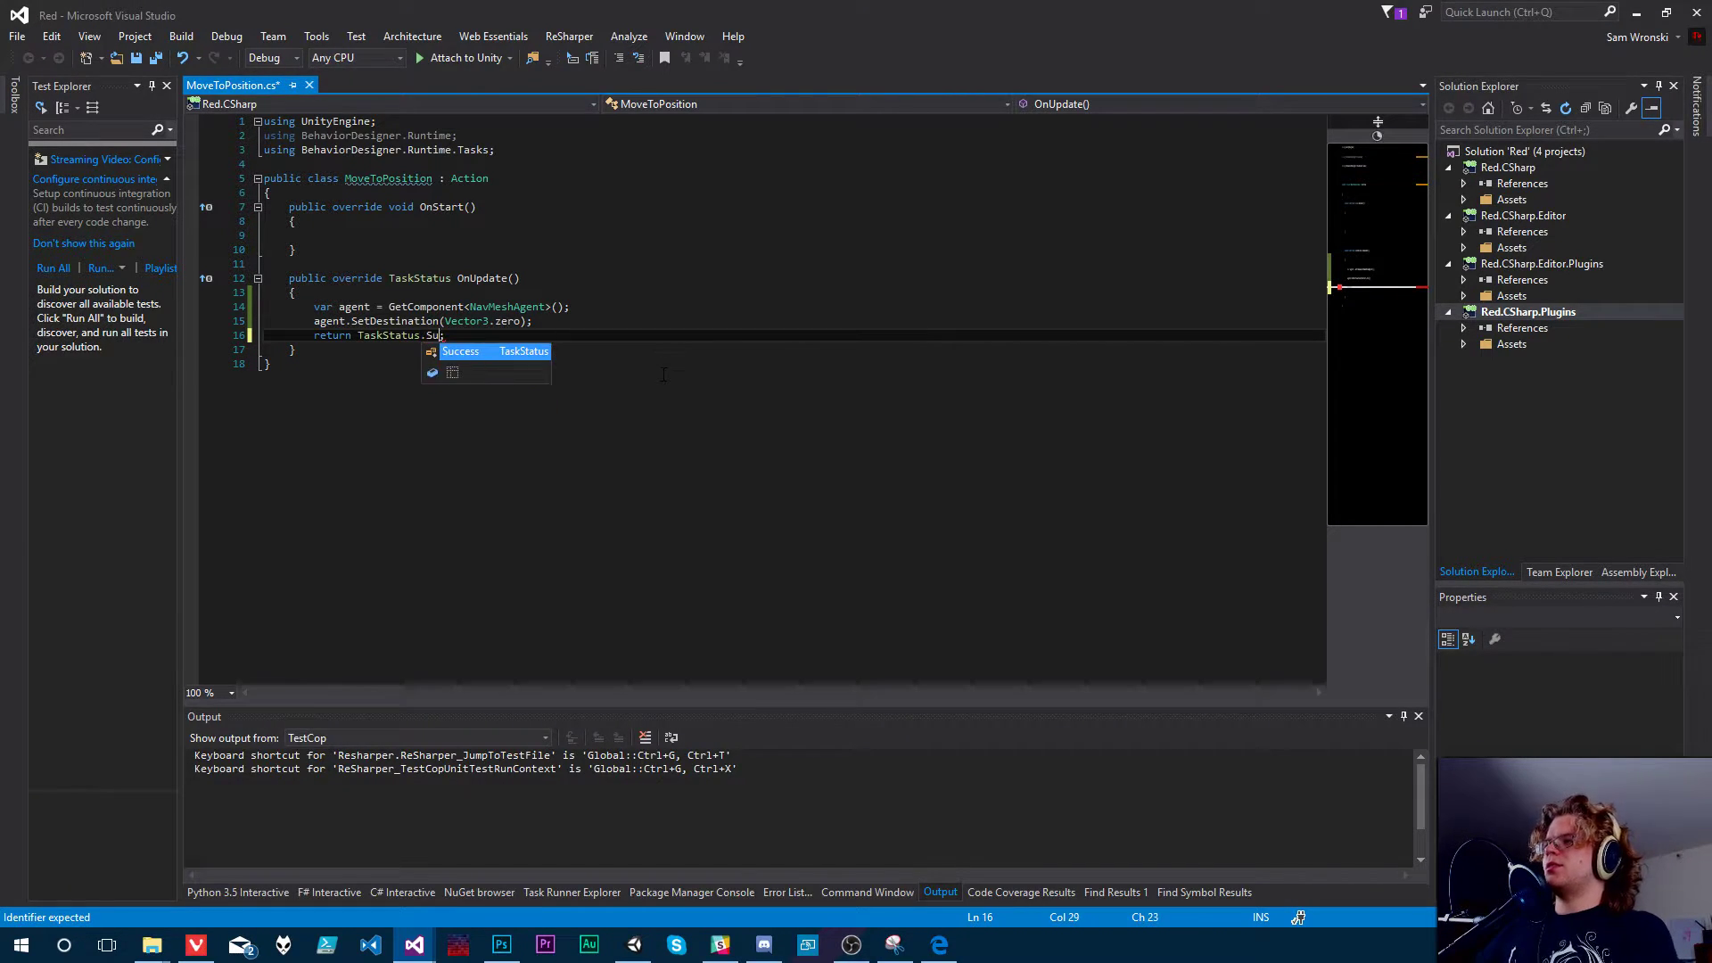
pyautogui.write('ccess')
pyautogui.hotkey('ctrl', 's')
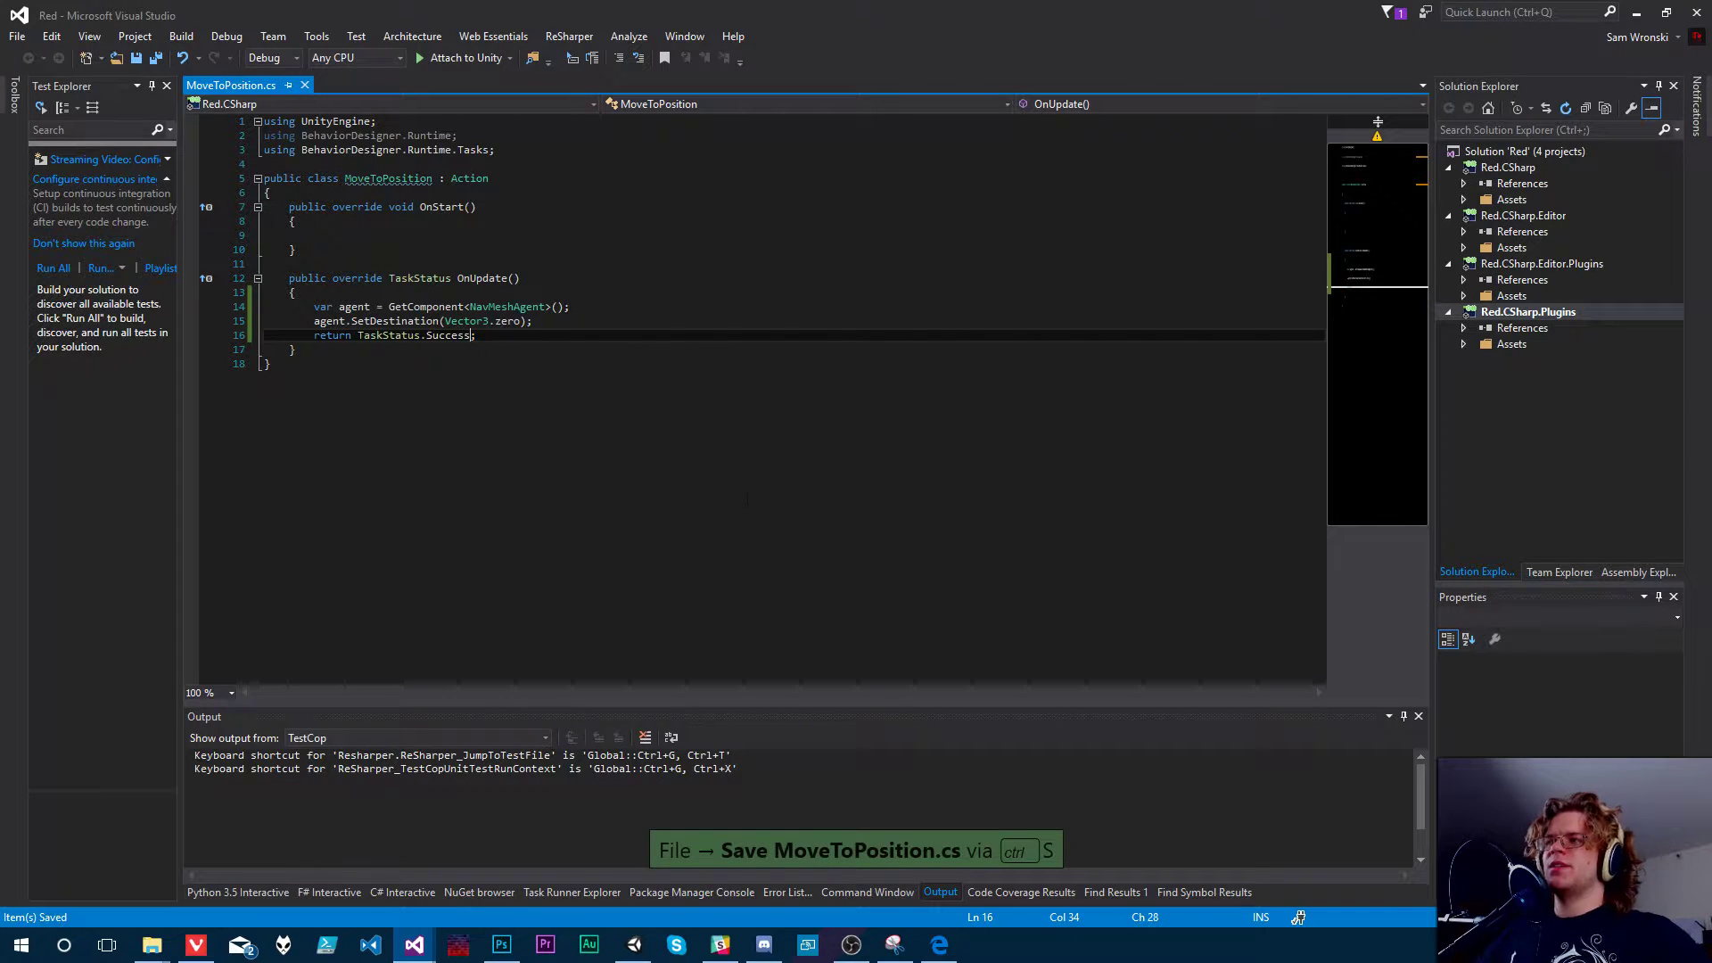
# - Switch to Unity and collapse the Nav Mesh Agent component on MCSMale
pyautogui.click(634, 944)
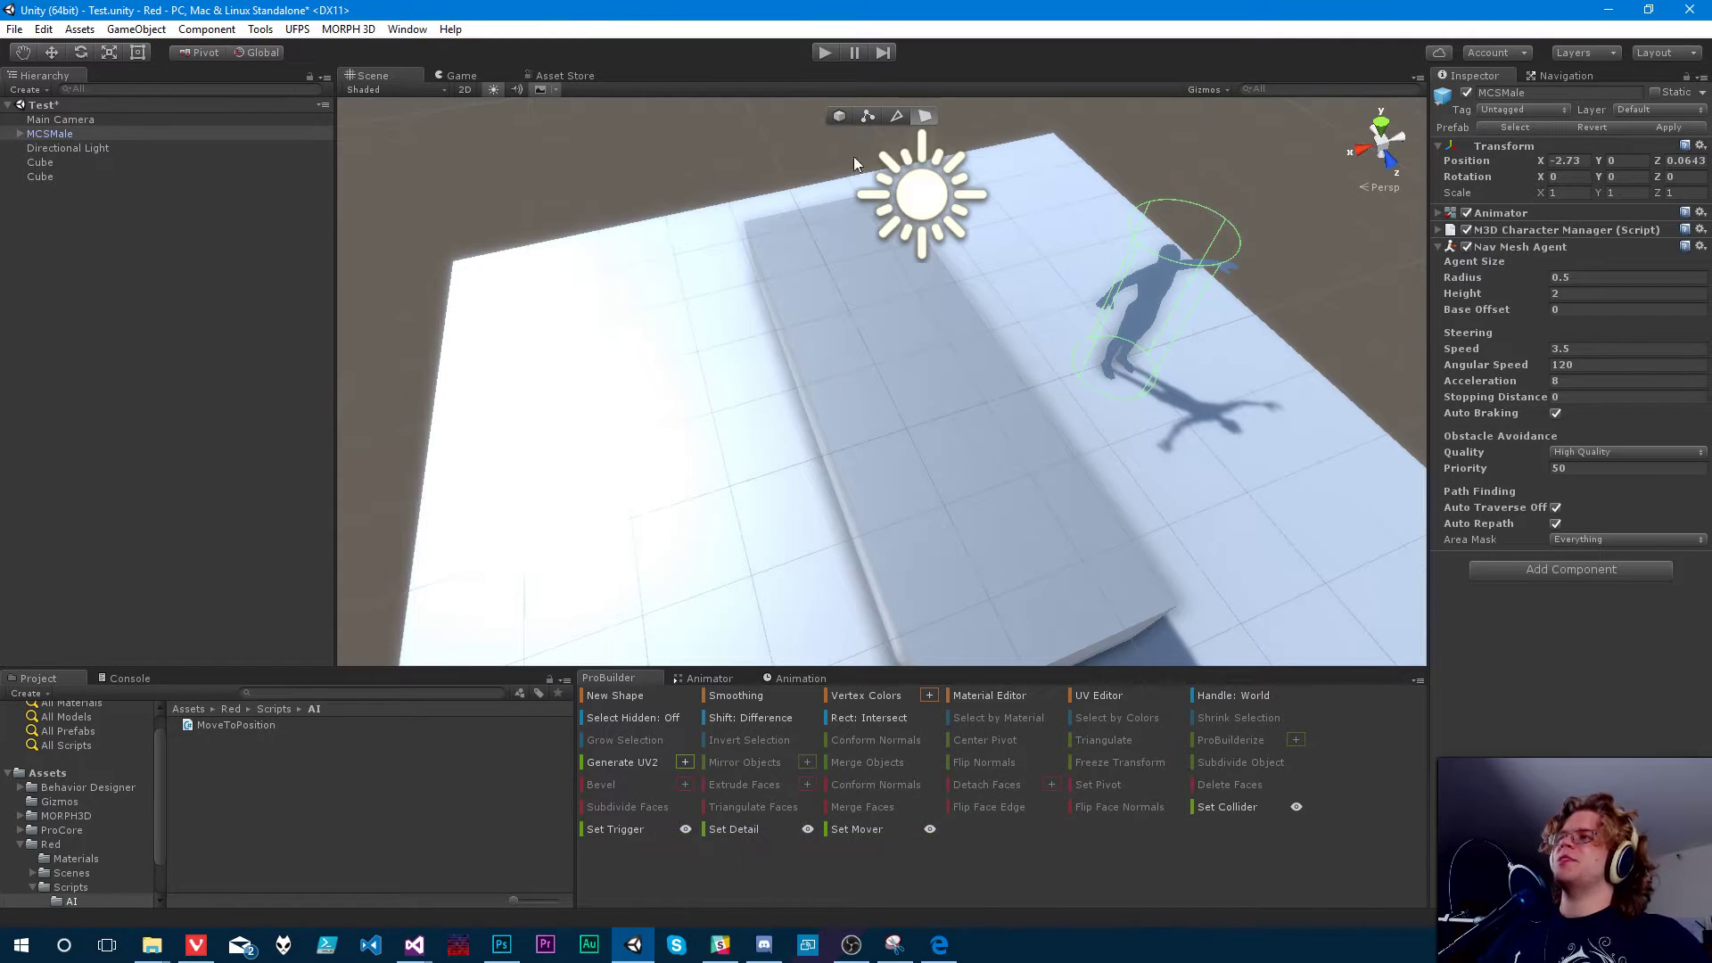
pyautogui.click(263, 32)
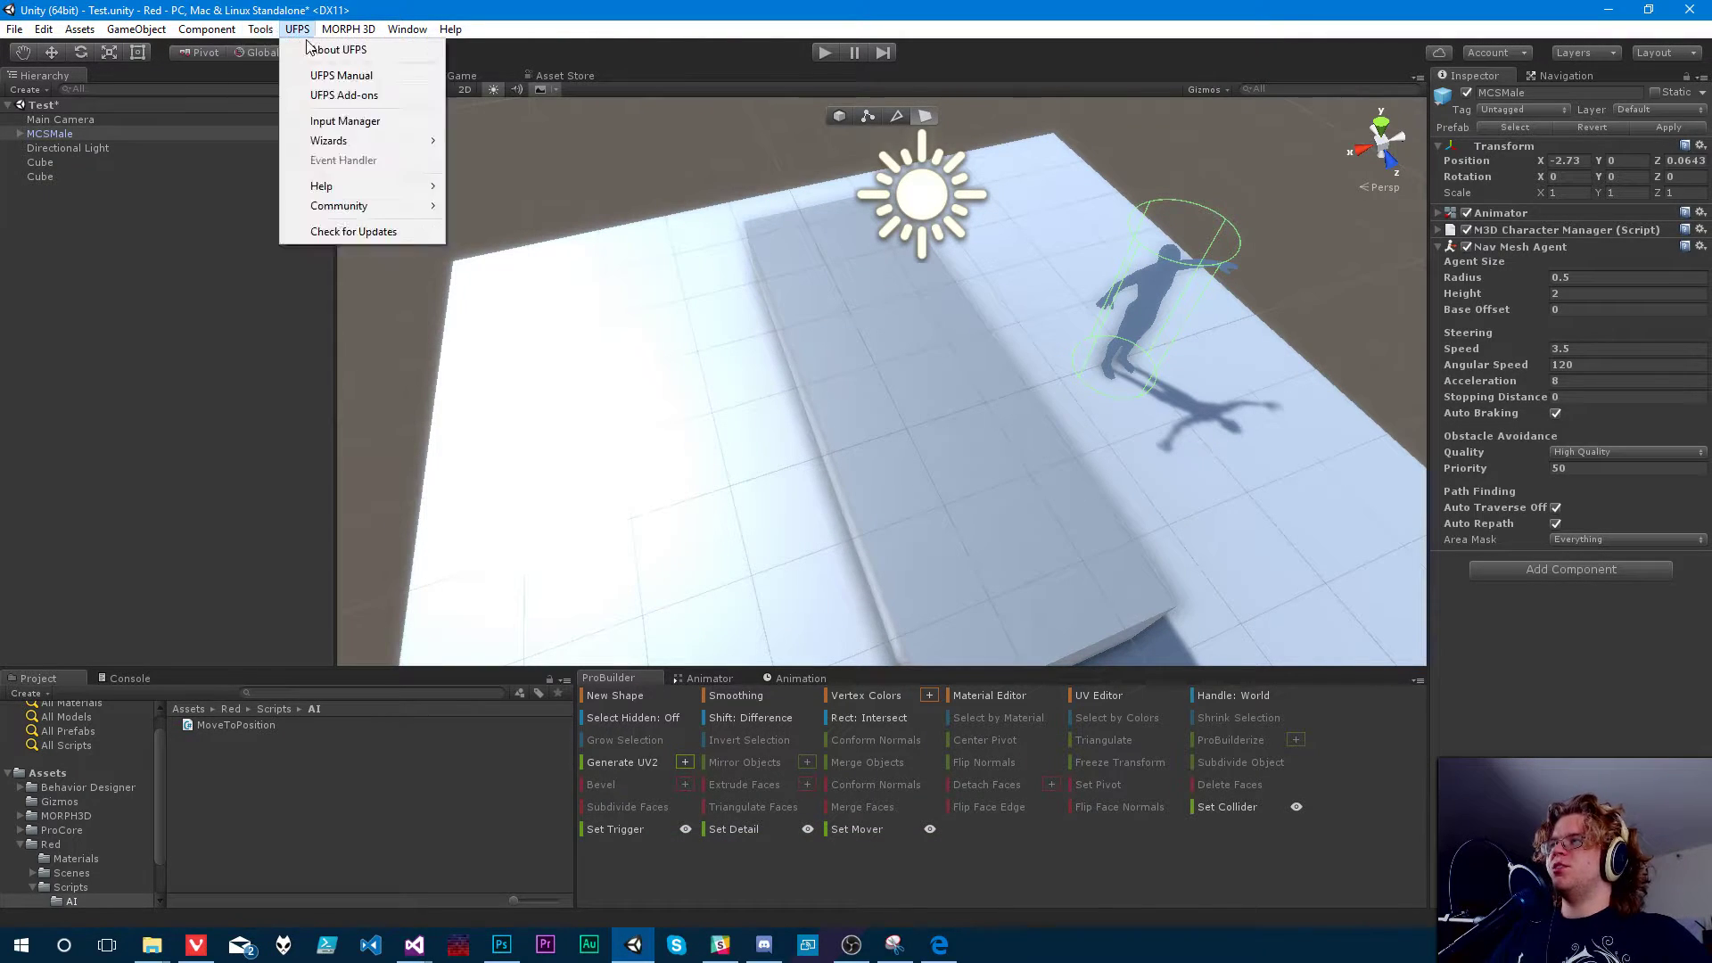
pyautogui.moveTo(285, 68)
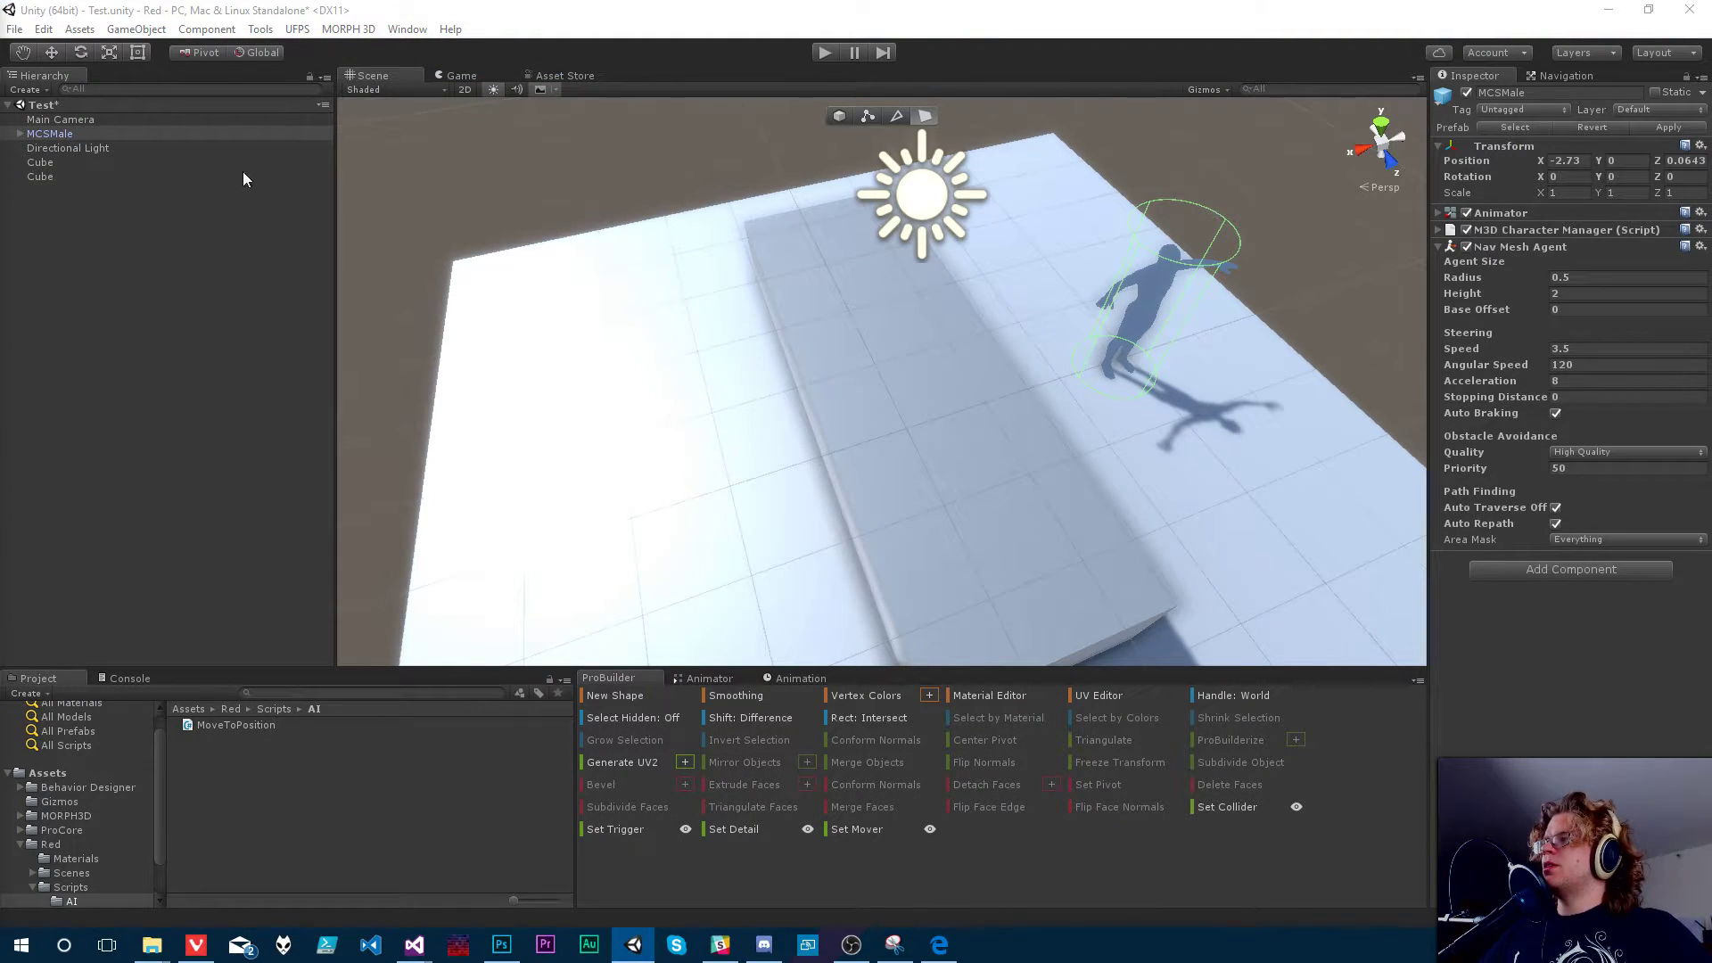
pyautogui.click(1439, 247)
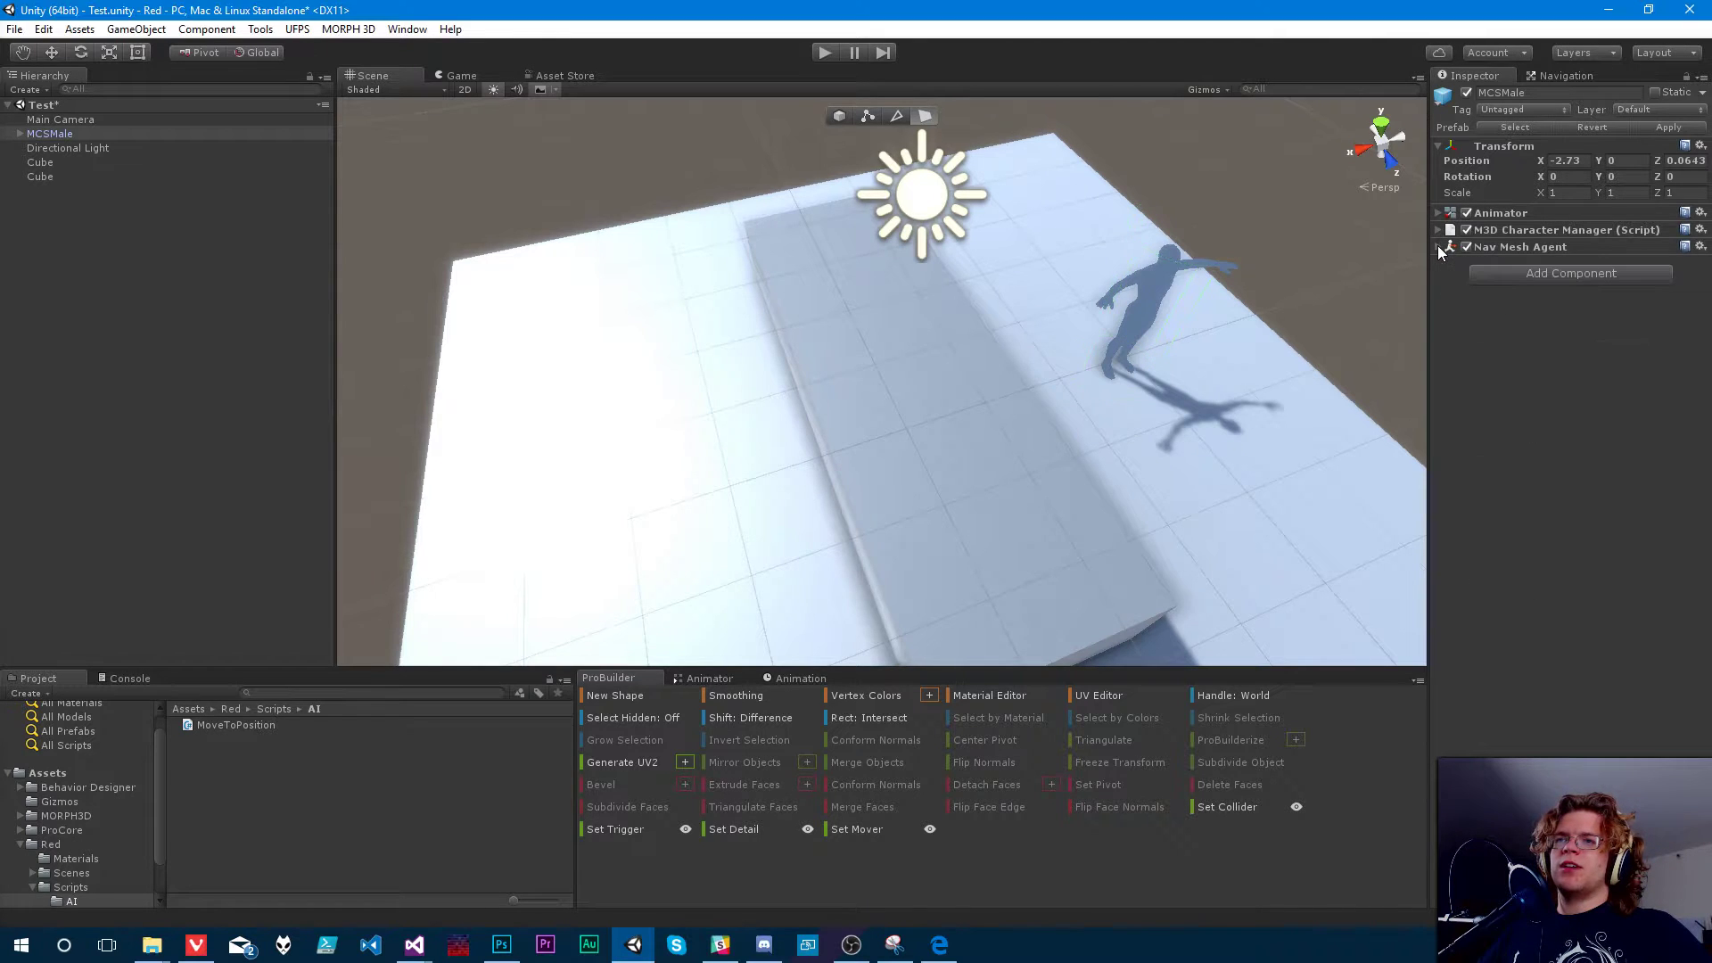
pyautogui.click(1533, 274)
pyautogui.click(1539, 447)
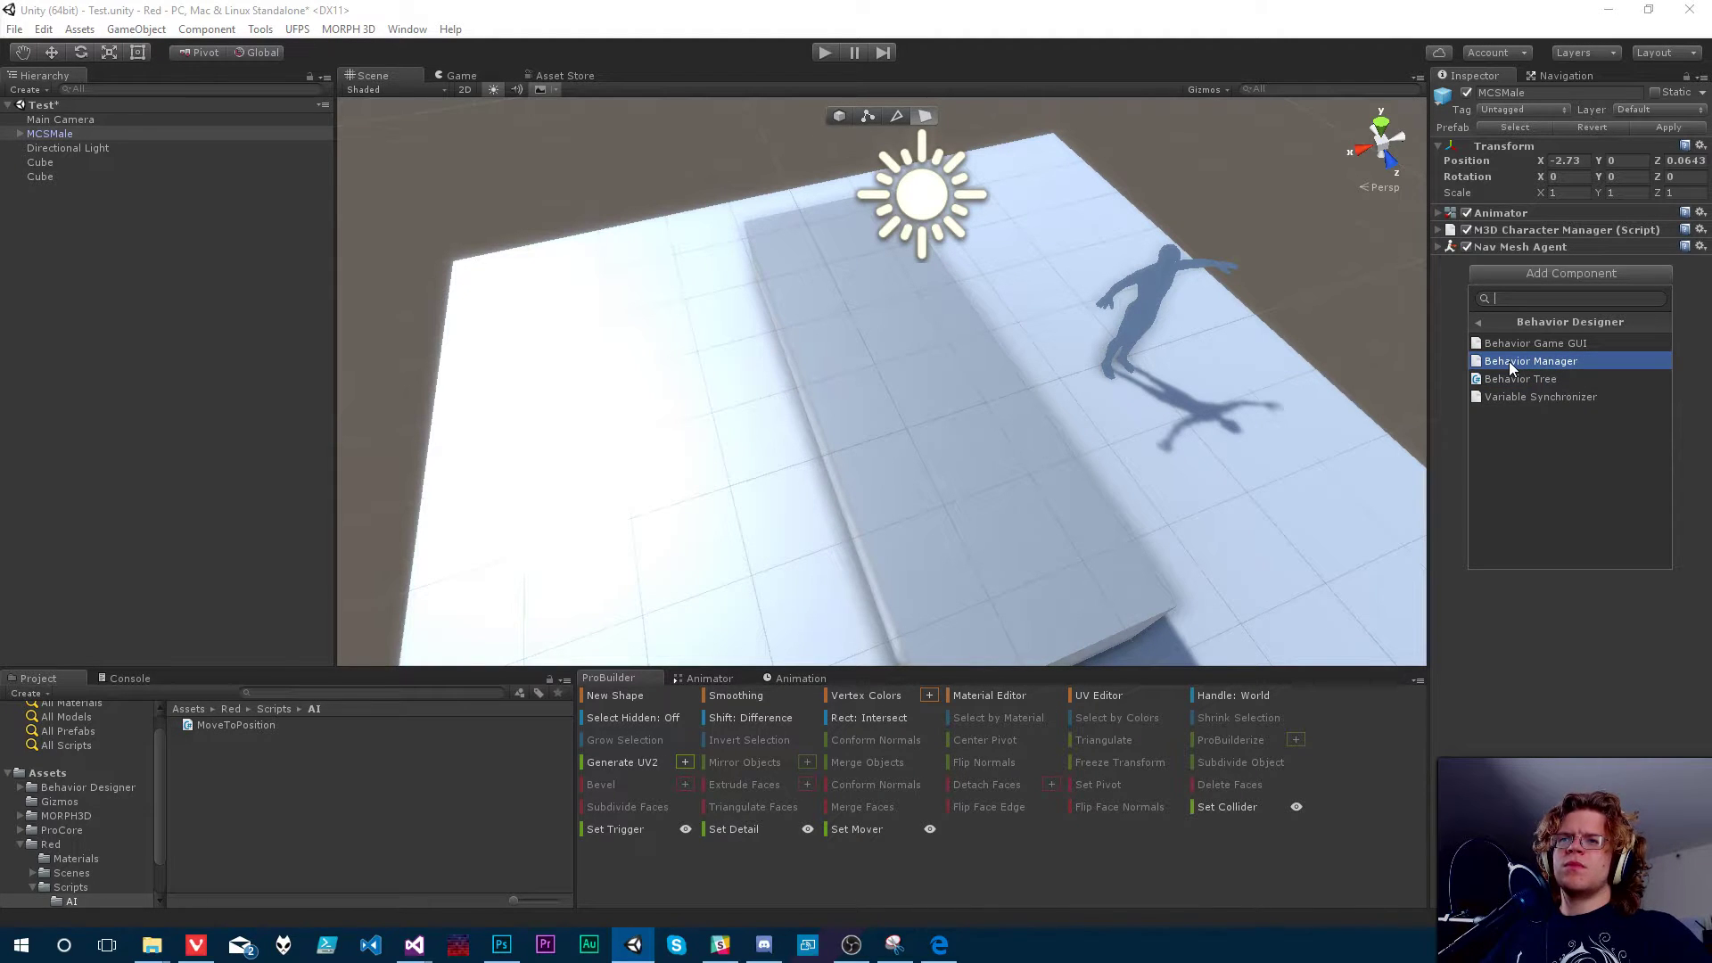
pyautogui.click(1538, 362)
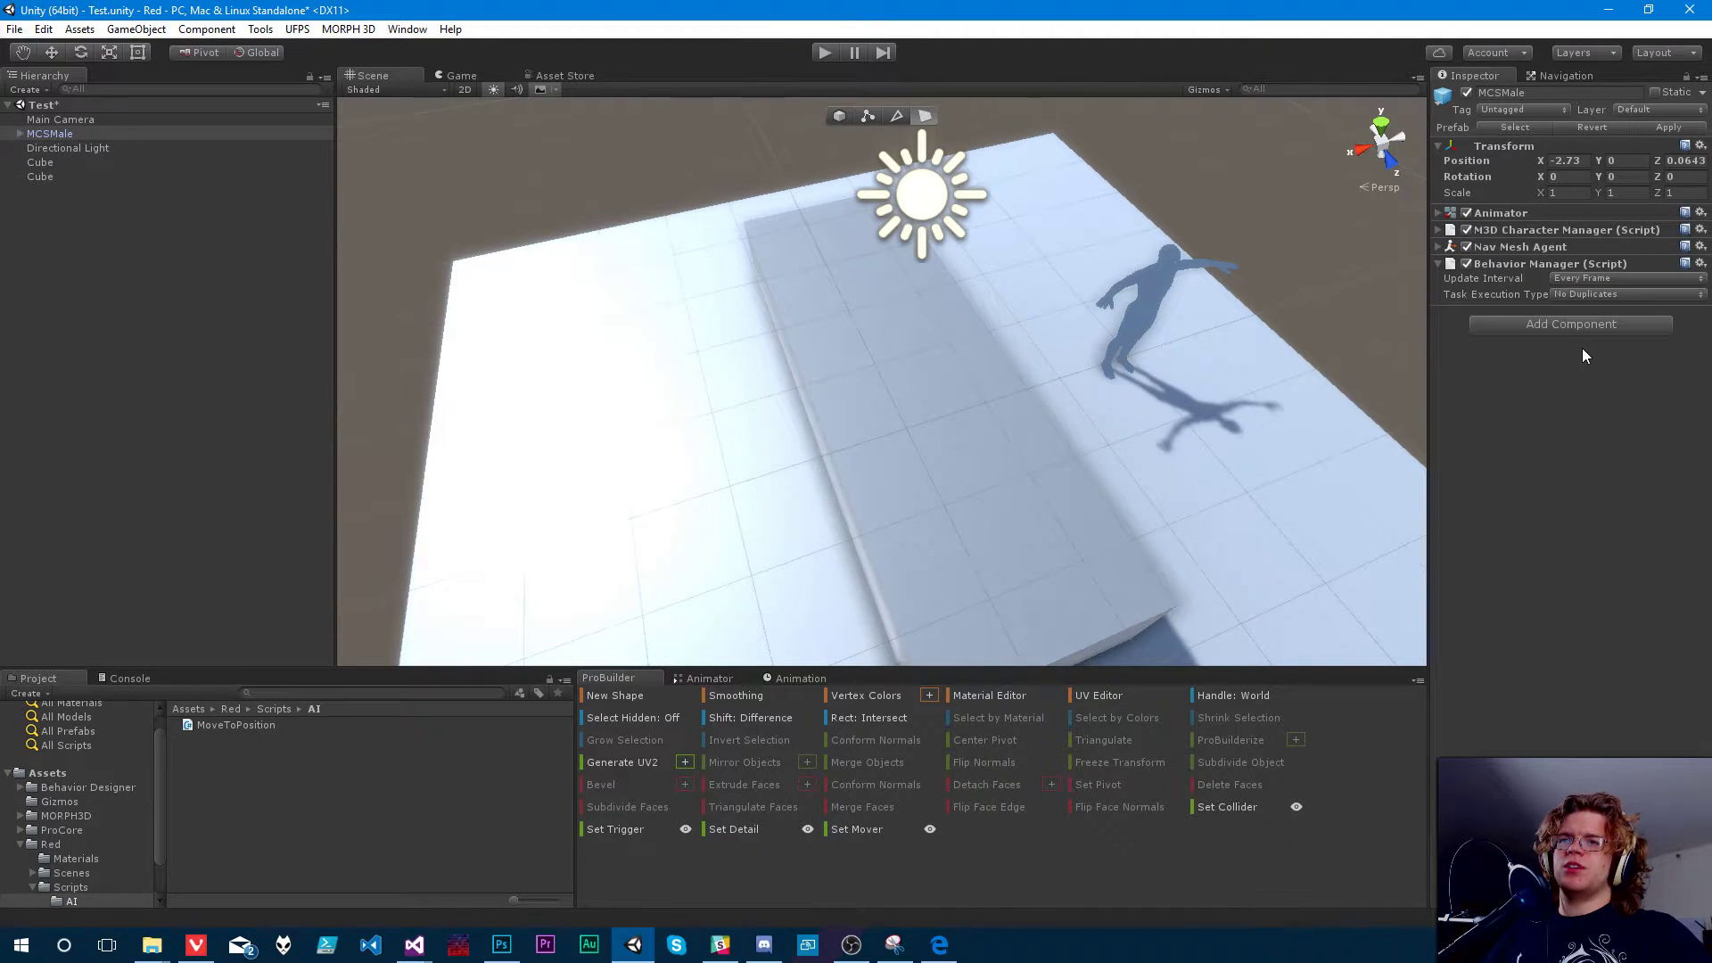
pyautogui.click(1582, 292)
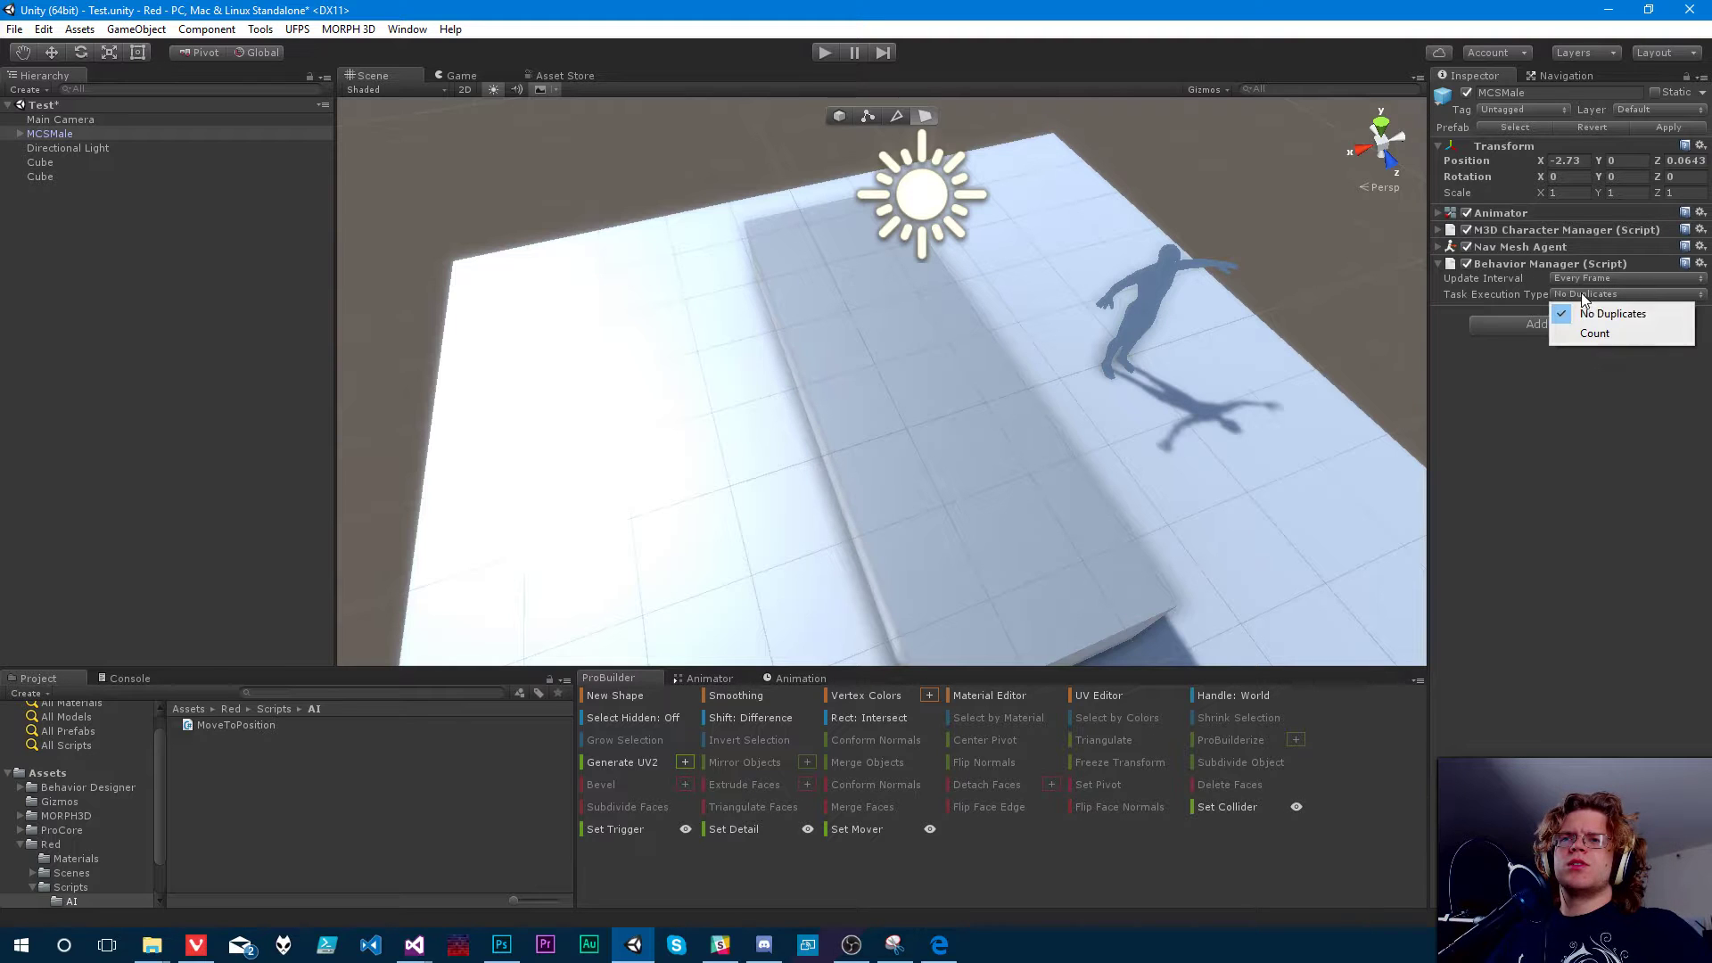
pyautogui.rightClick(1497, 264)
pyautogui.click(1556, 301)
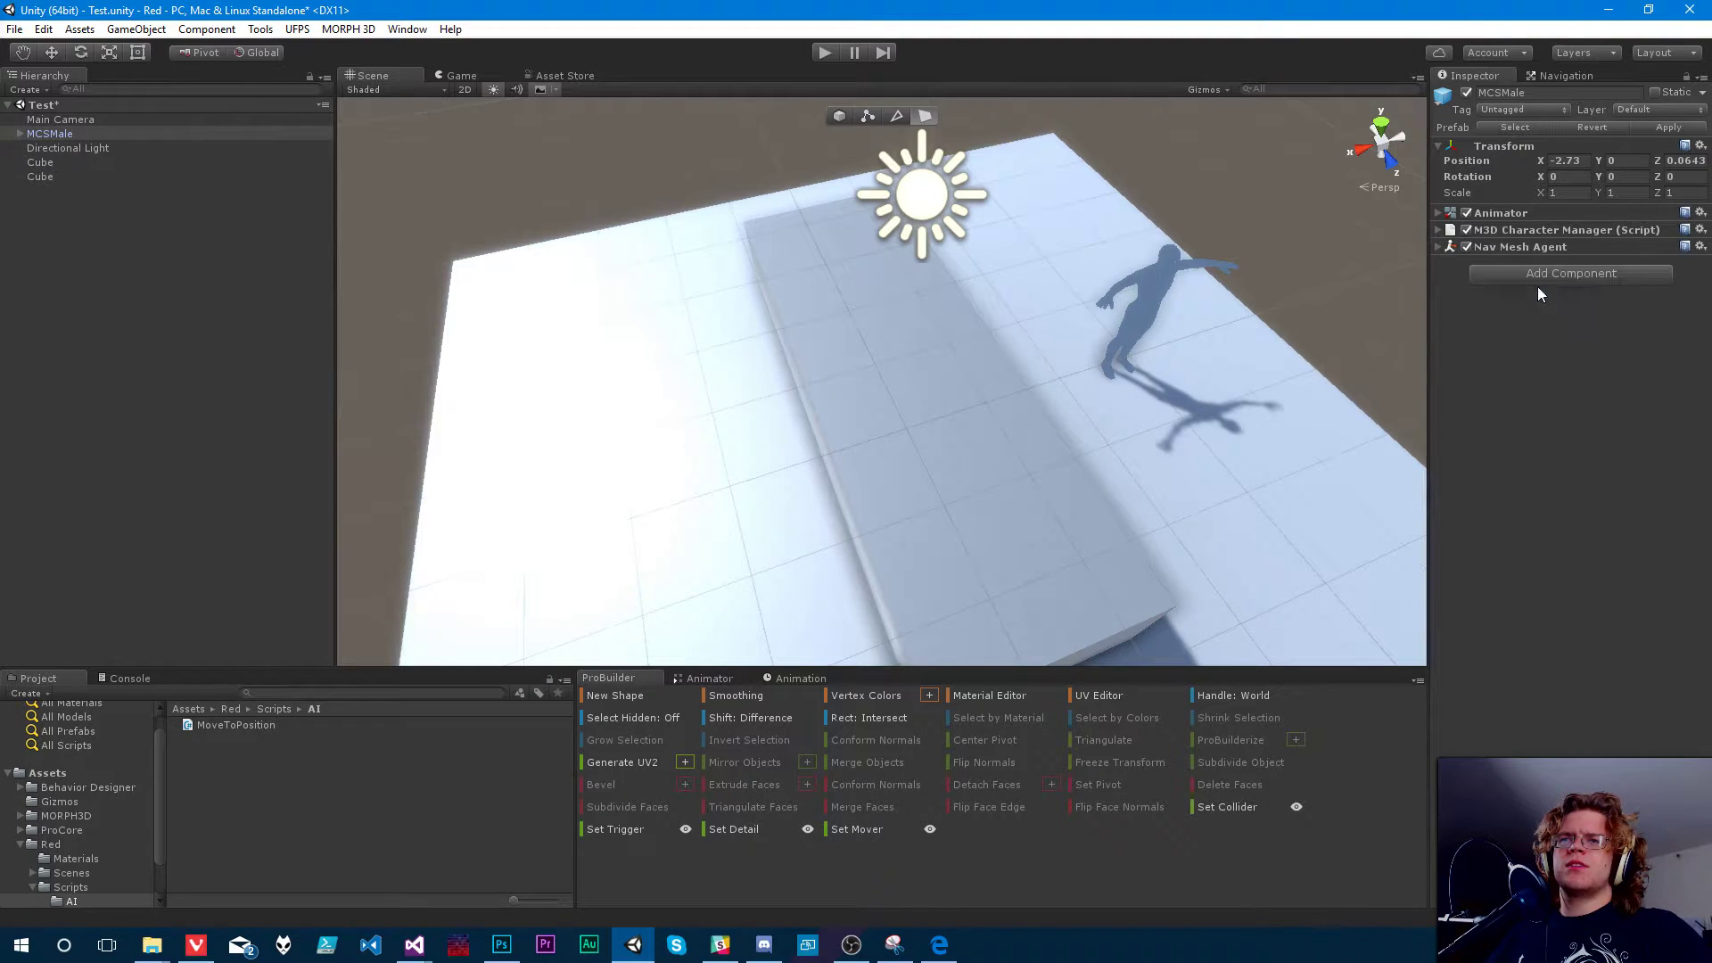
# - Add a Behavior Designer Behavior Tree component to MCSMale and name the behavior RedHumanAI
pyautogui.click(1532, 275)
pyautogui.click(1538, 496)
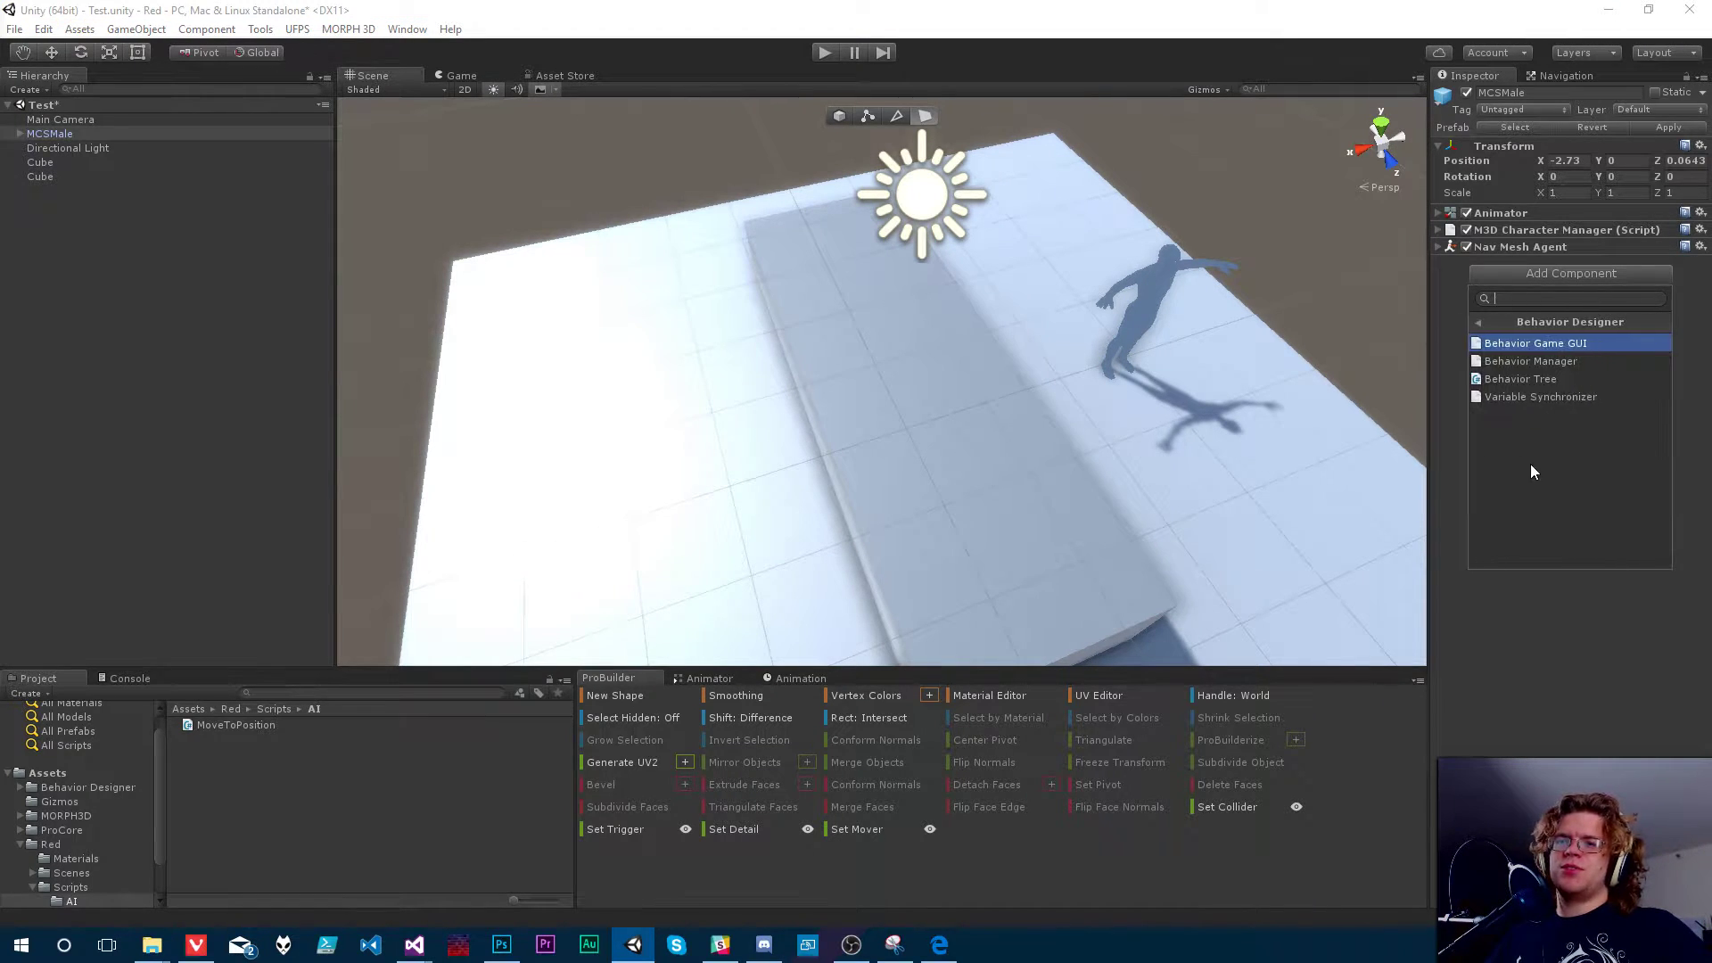
pyautogui.click(1504, 382)
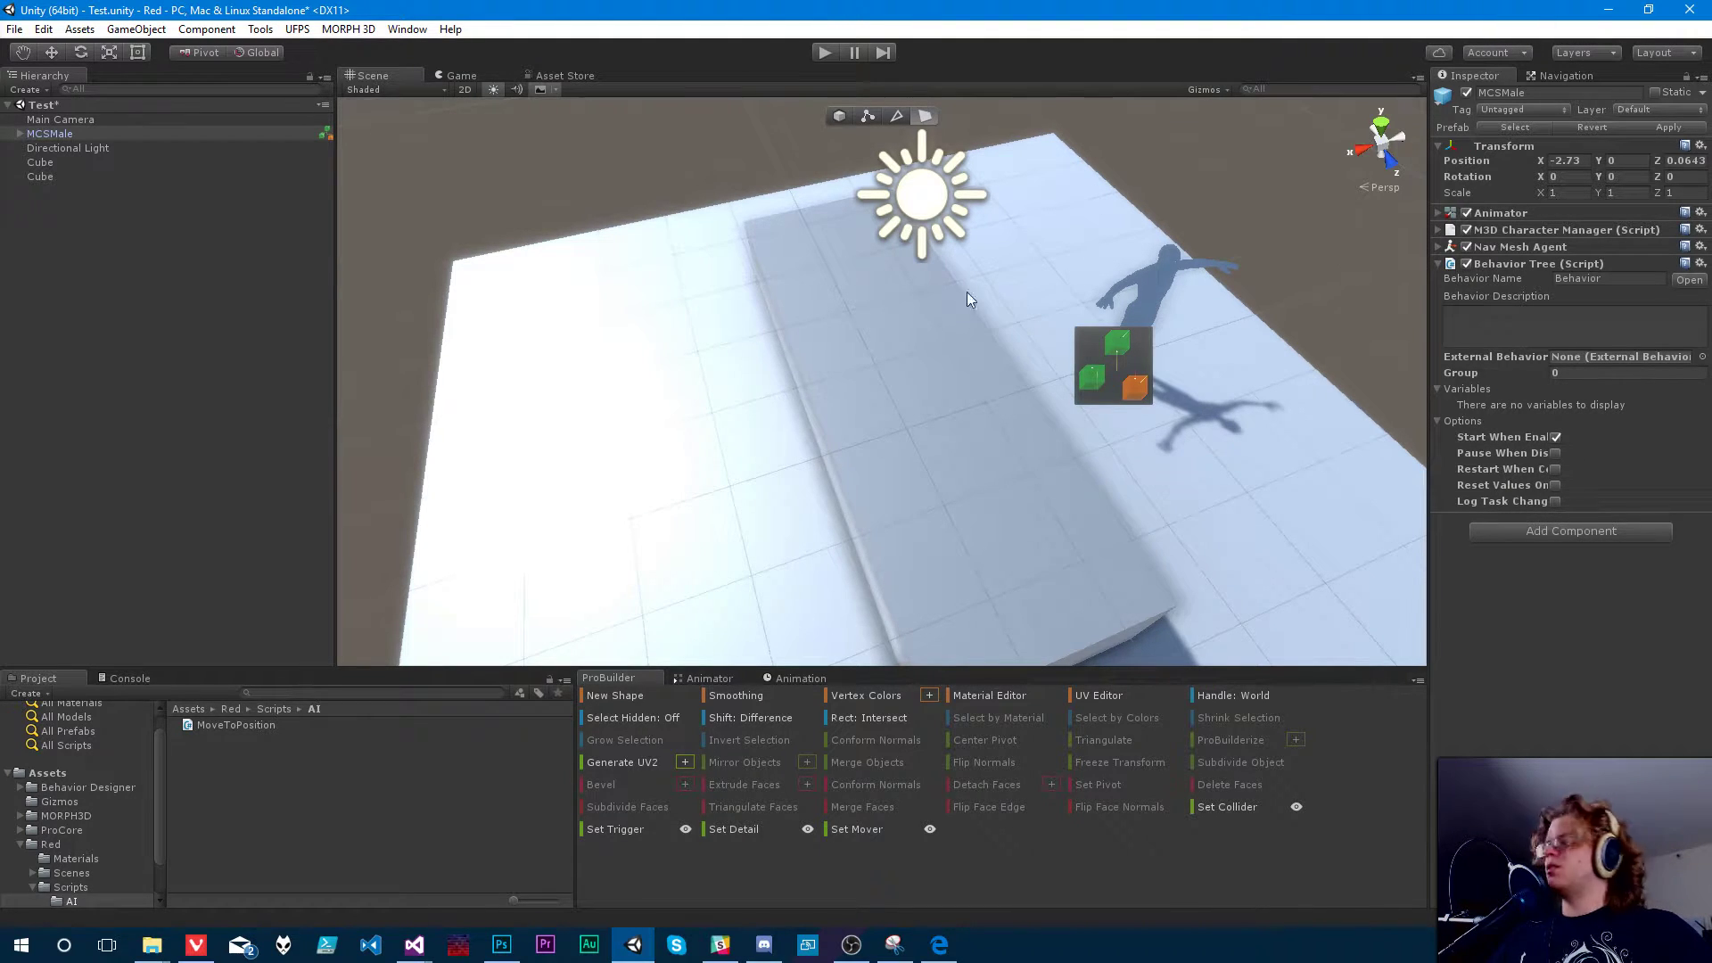
pyautogui.click(1533, 316)
pyautogui.click(1606, 279)
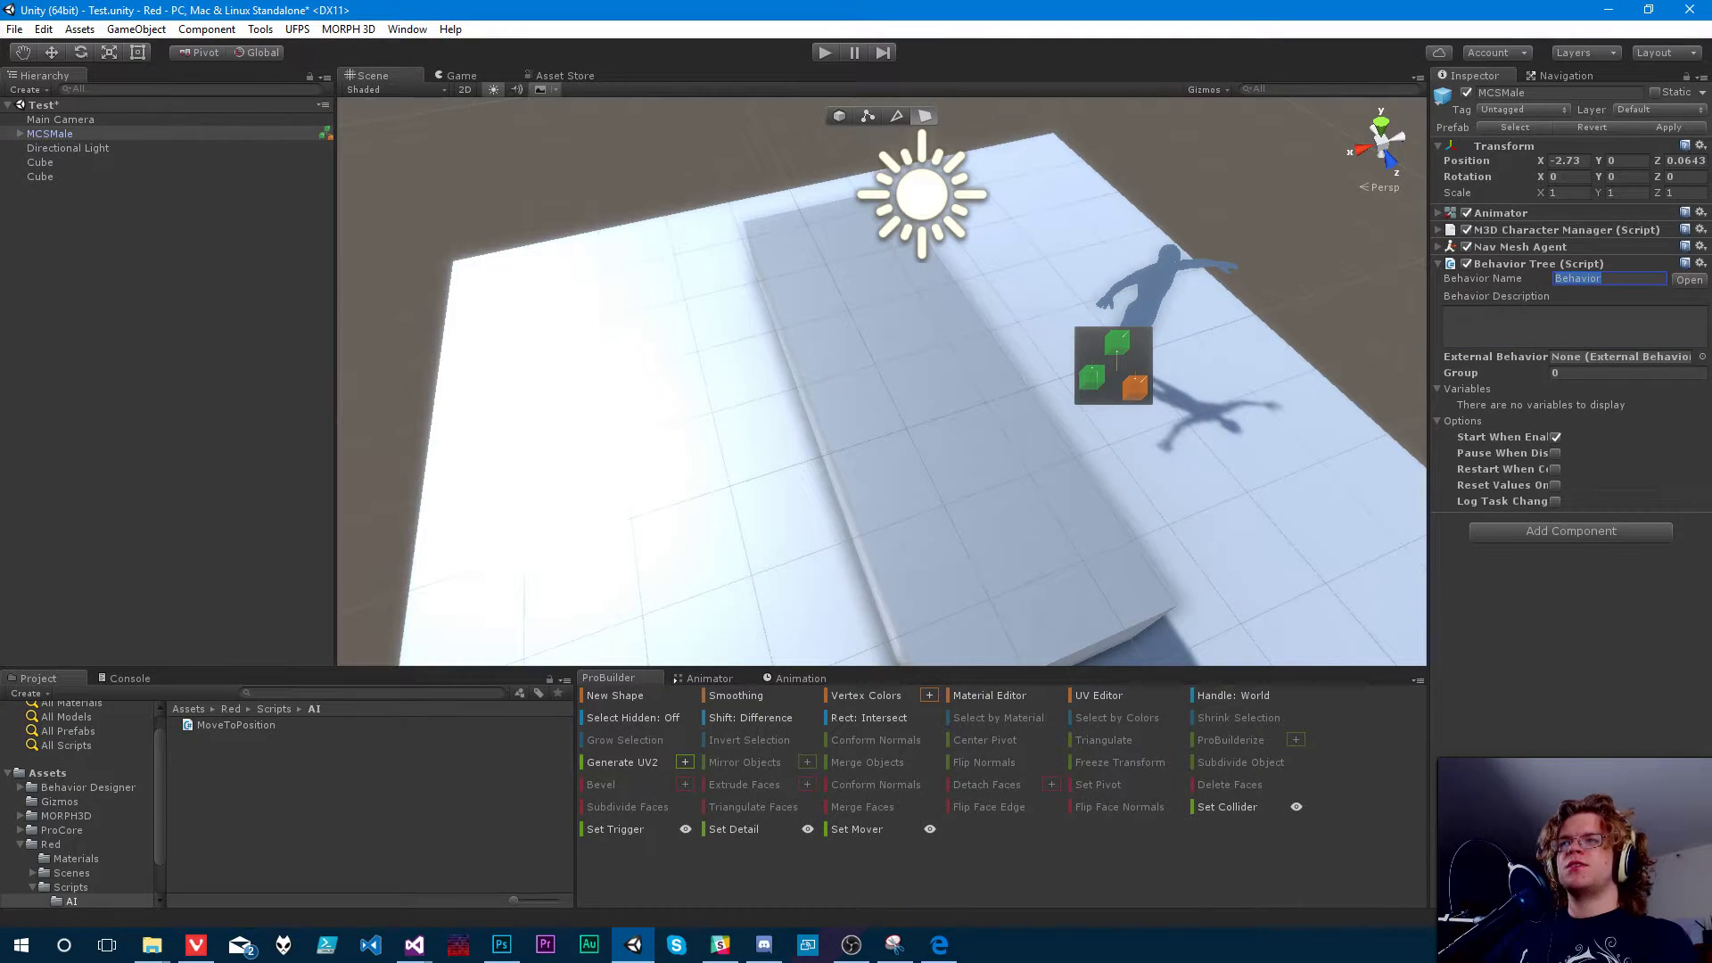
pyautogui.write('Red')
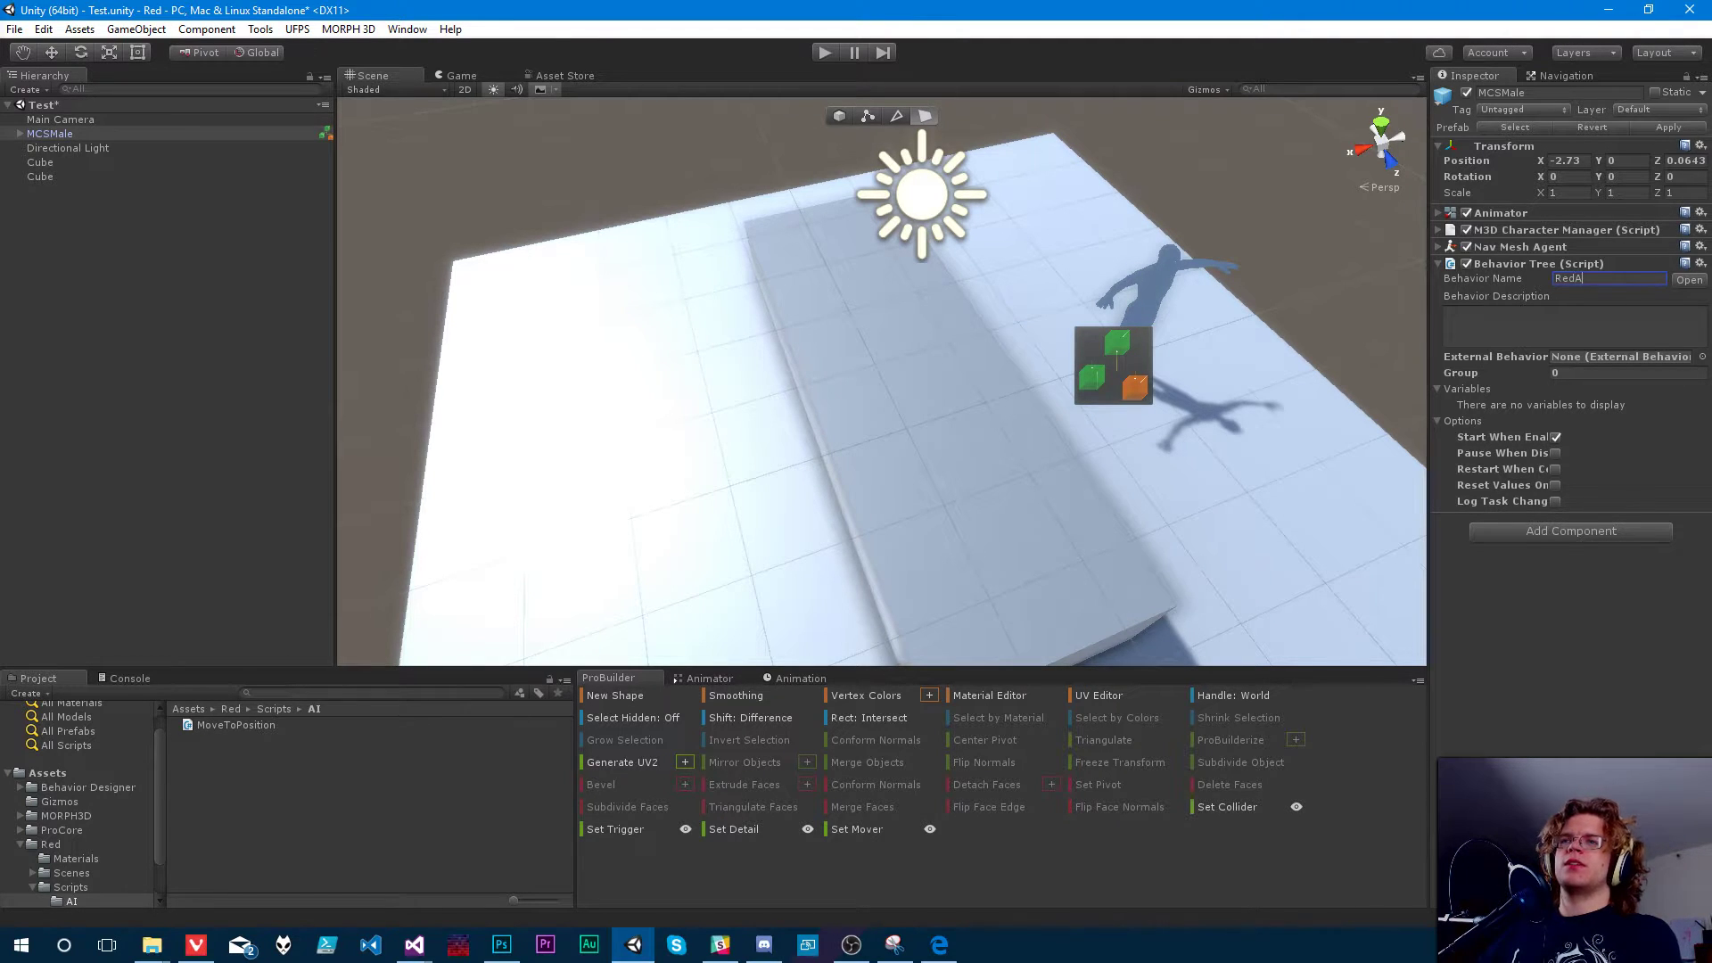
pyautogui.write('HumanAI')
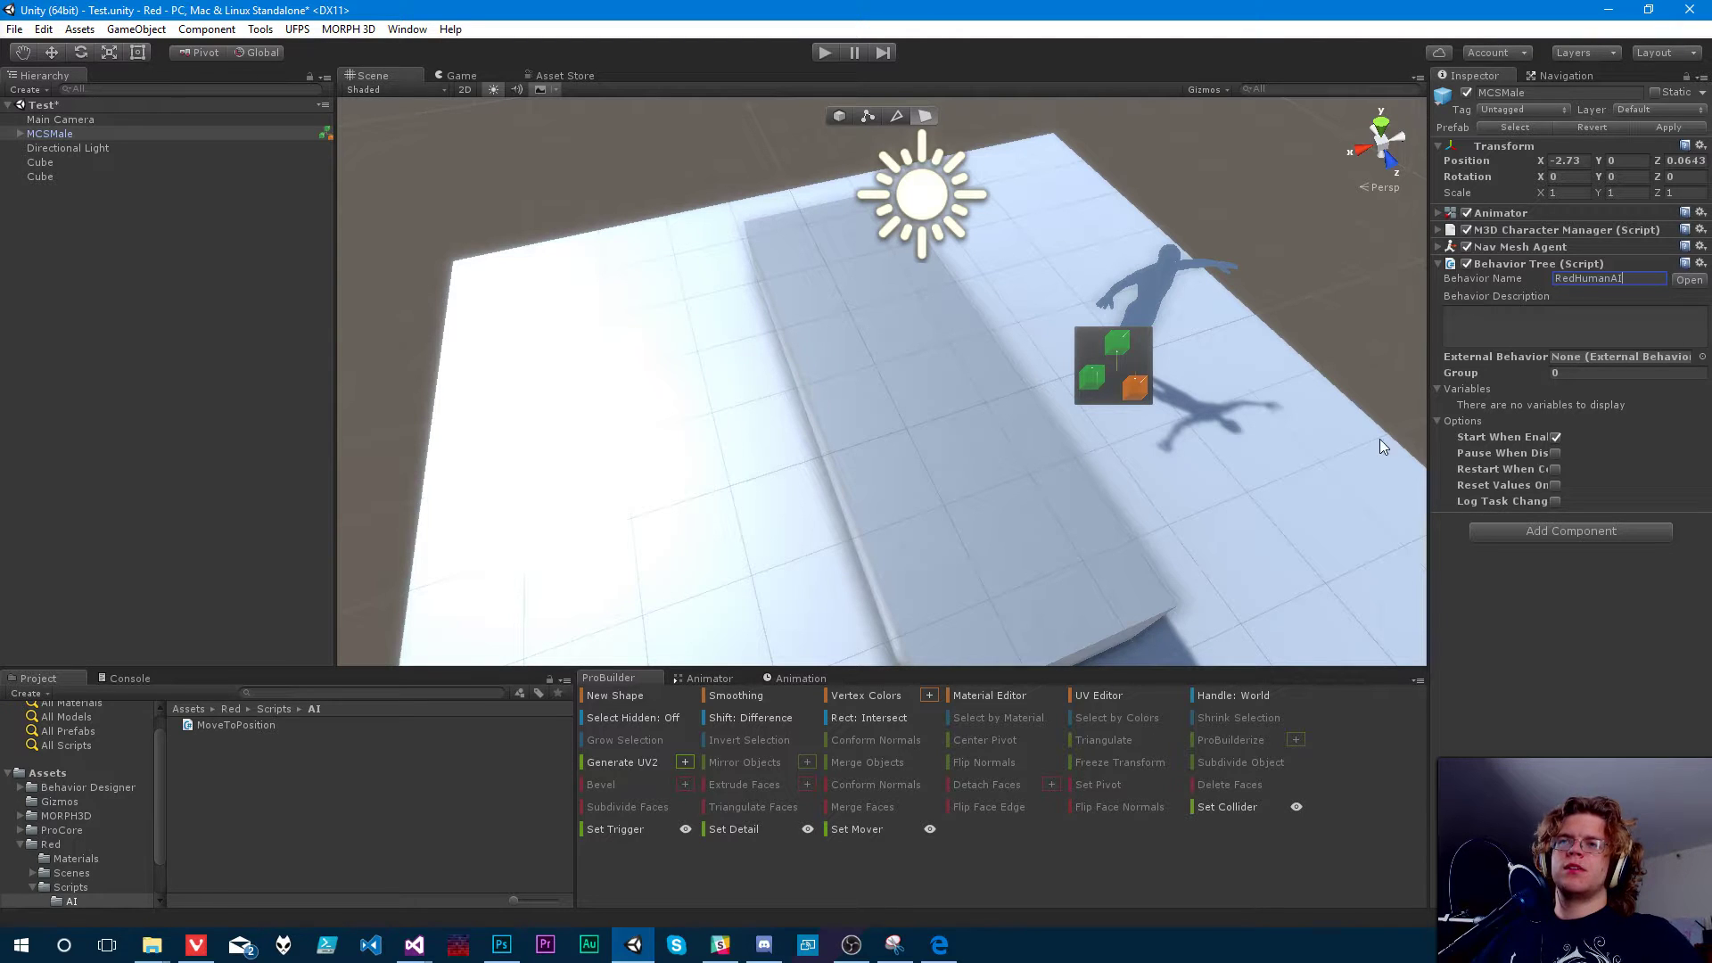
pyautogui.click(1525, 329)
pyautogui.click(1578, 356)
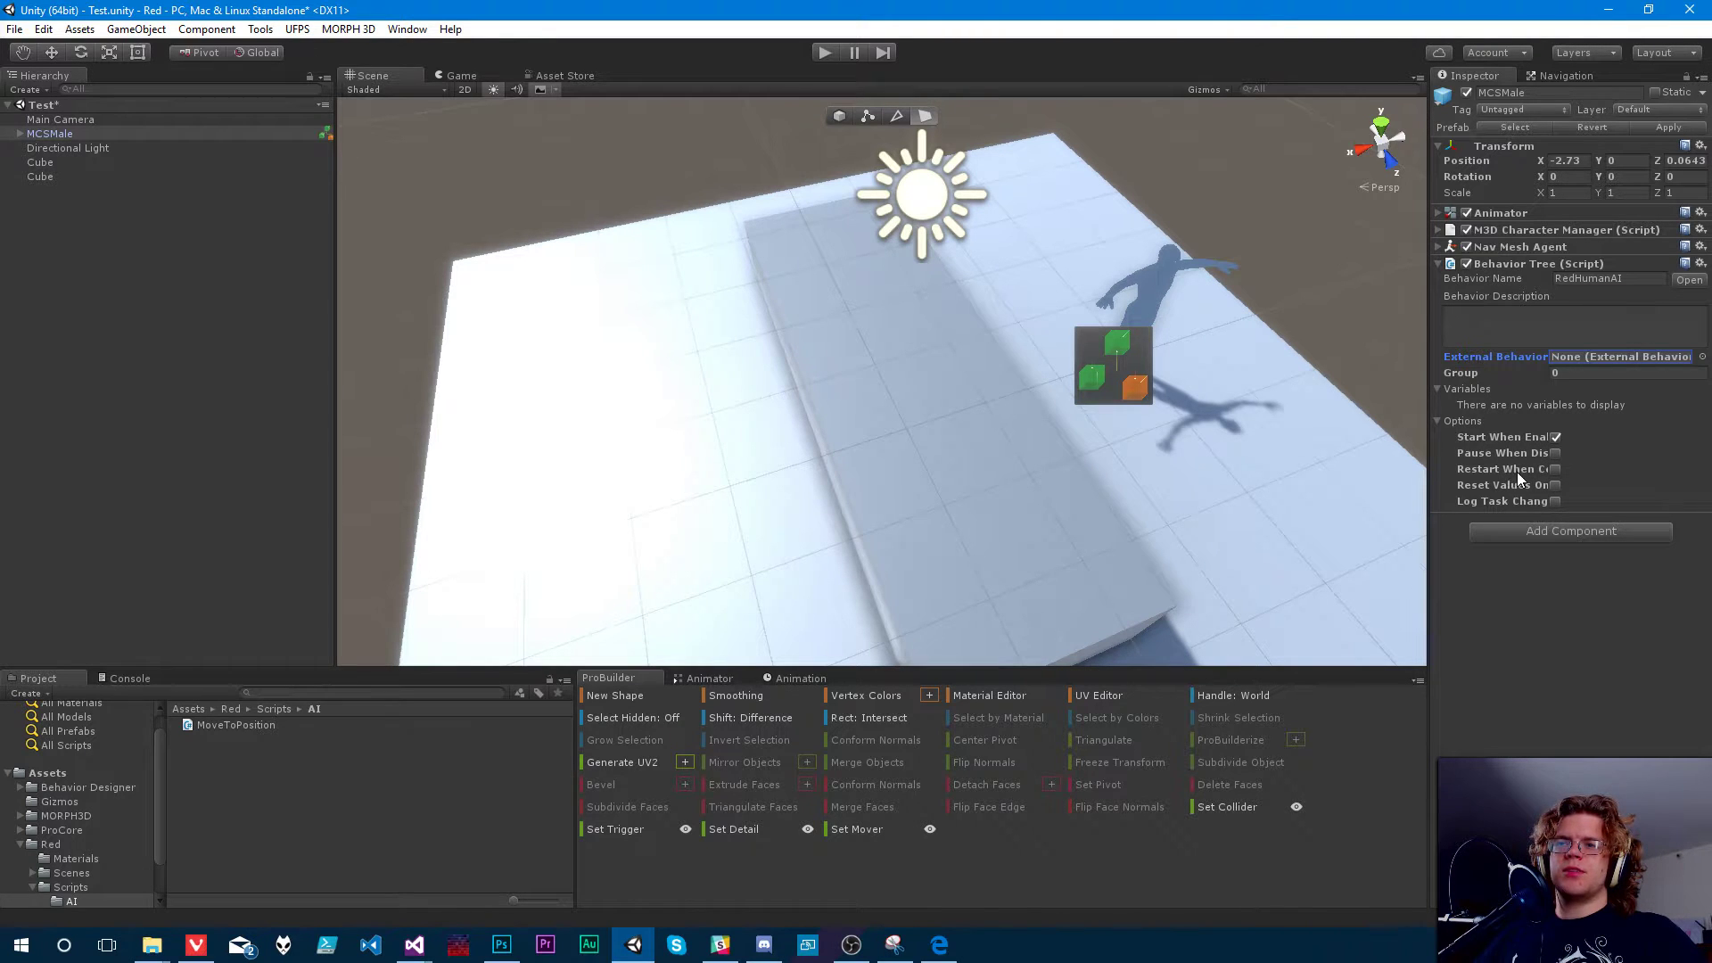
pyautogui.moveTo(1428, 468); pyautogui.dragTo(1418, 465)
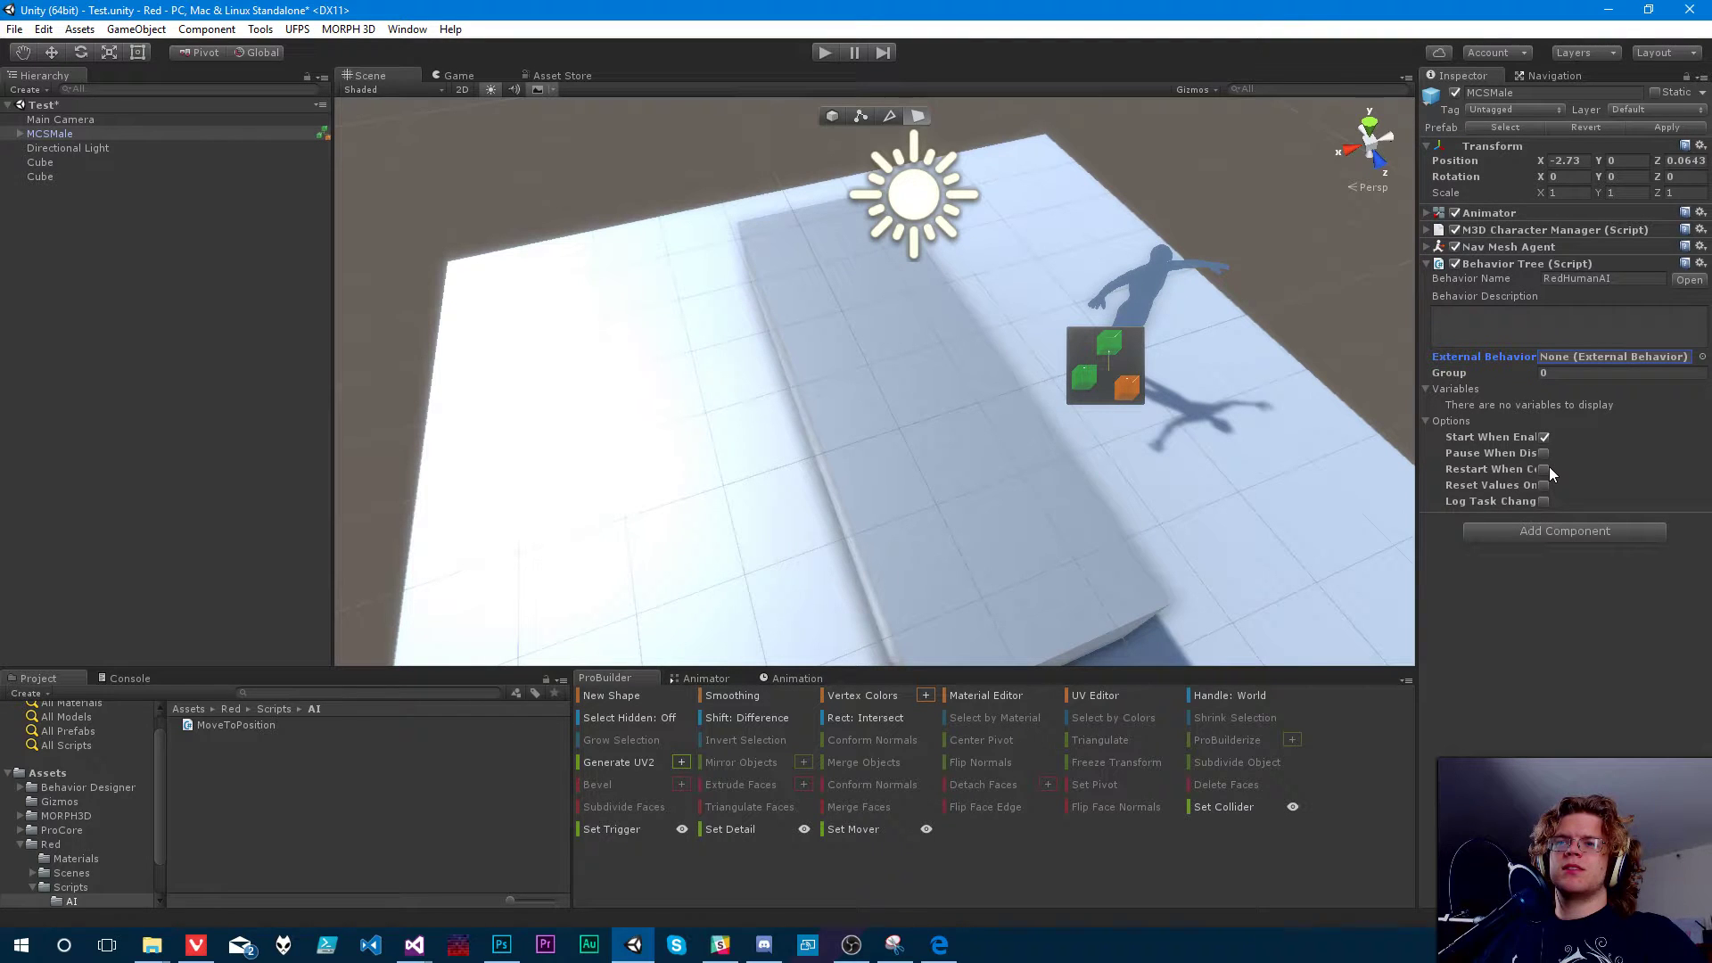
pyautogui.click(1666, 326)
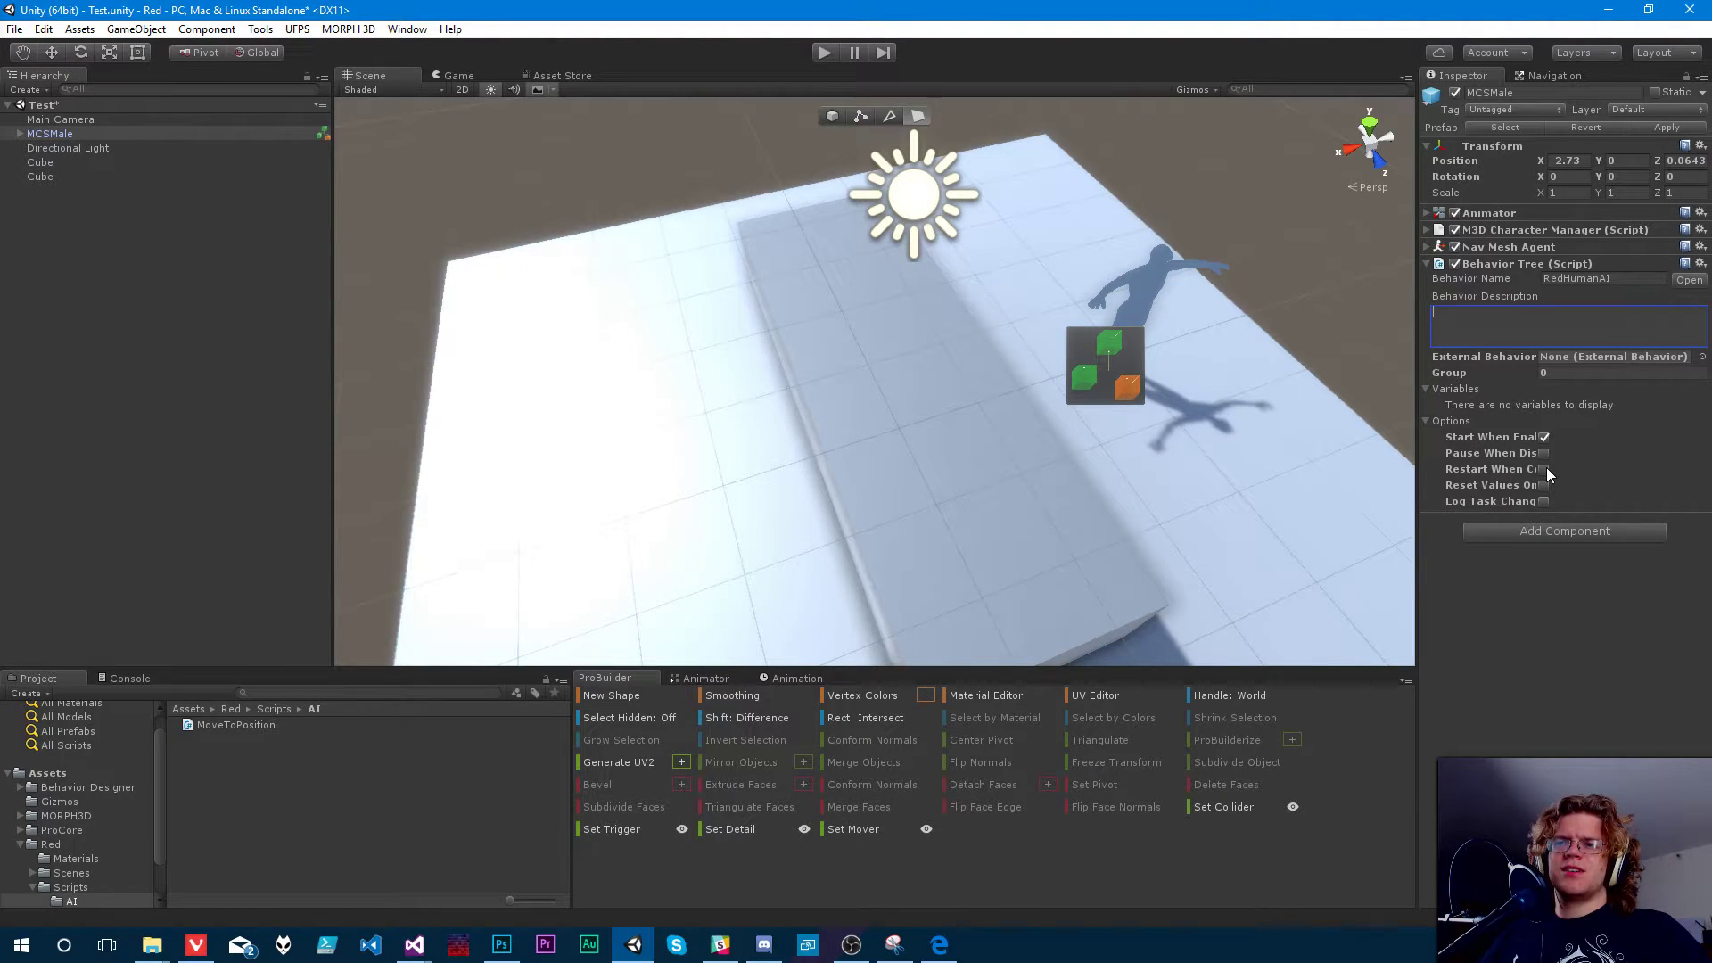
# - Open the RedHumanAI behavior in the Behavior Designer editor and add a Move To Position action task to the tree
pyautogui.click(1689, 280)
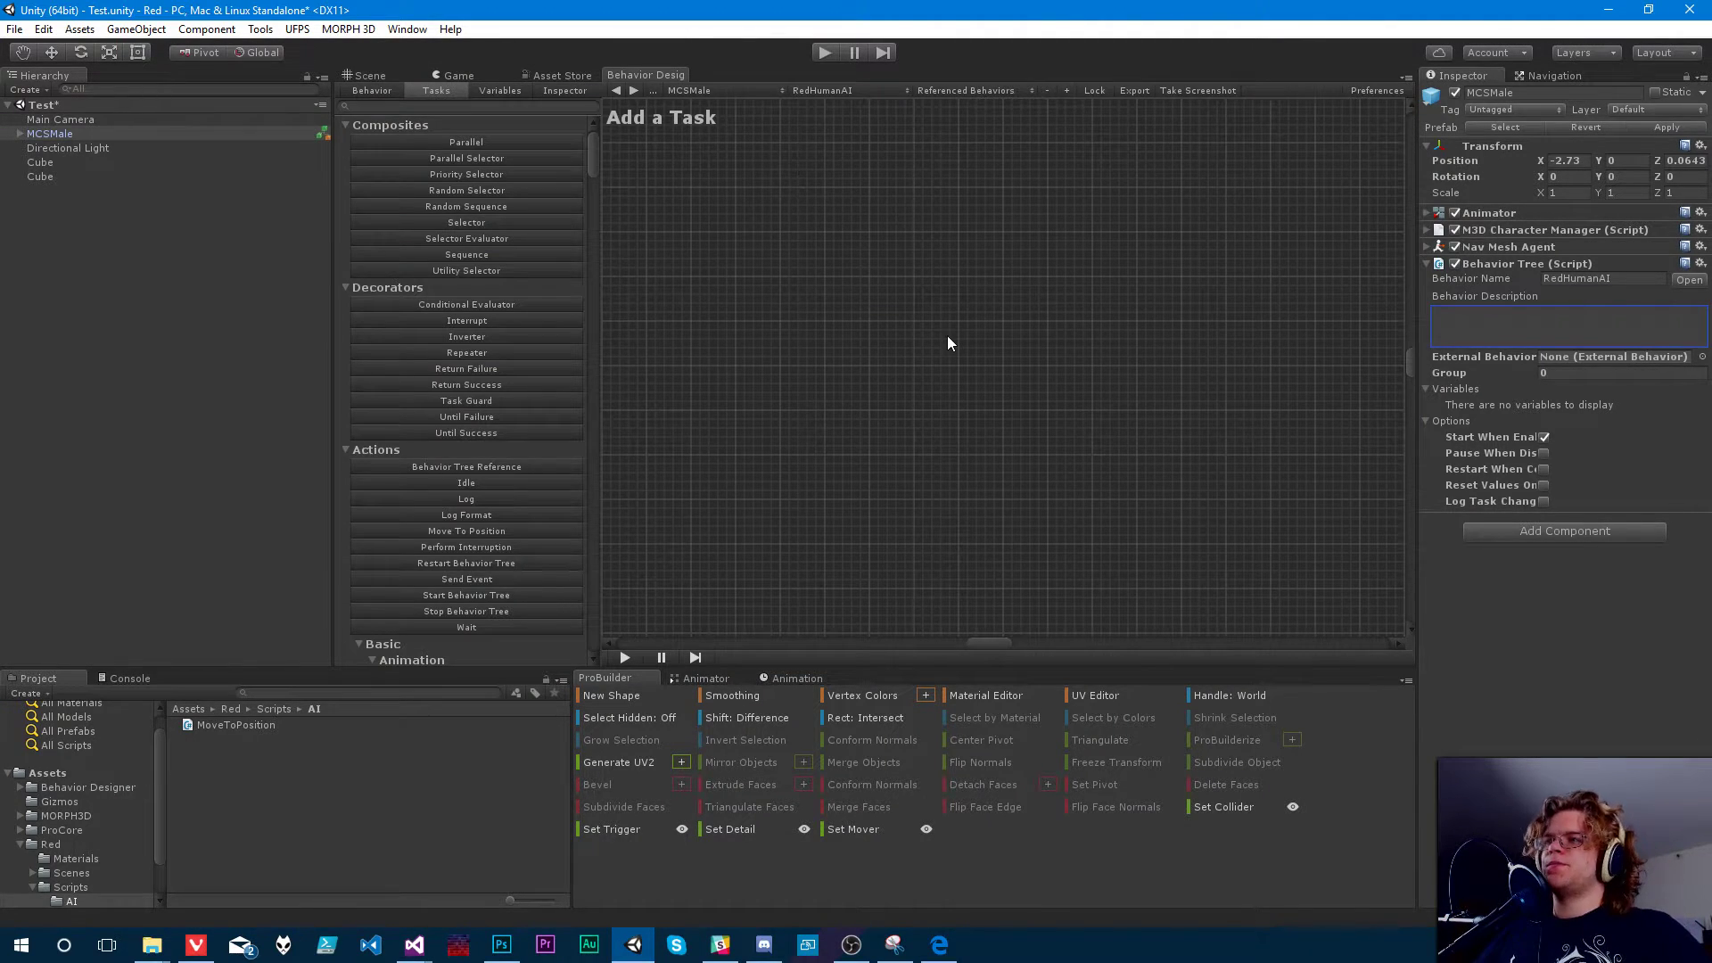
pyautogui.scroll(-4, 507, 362)
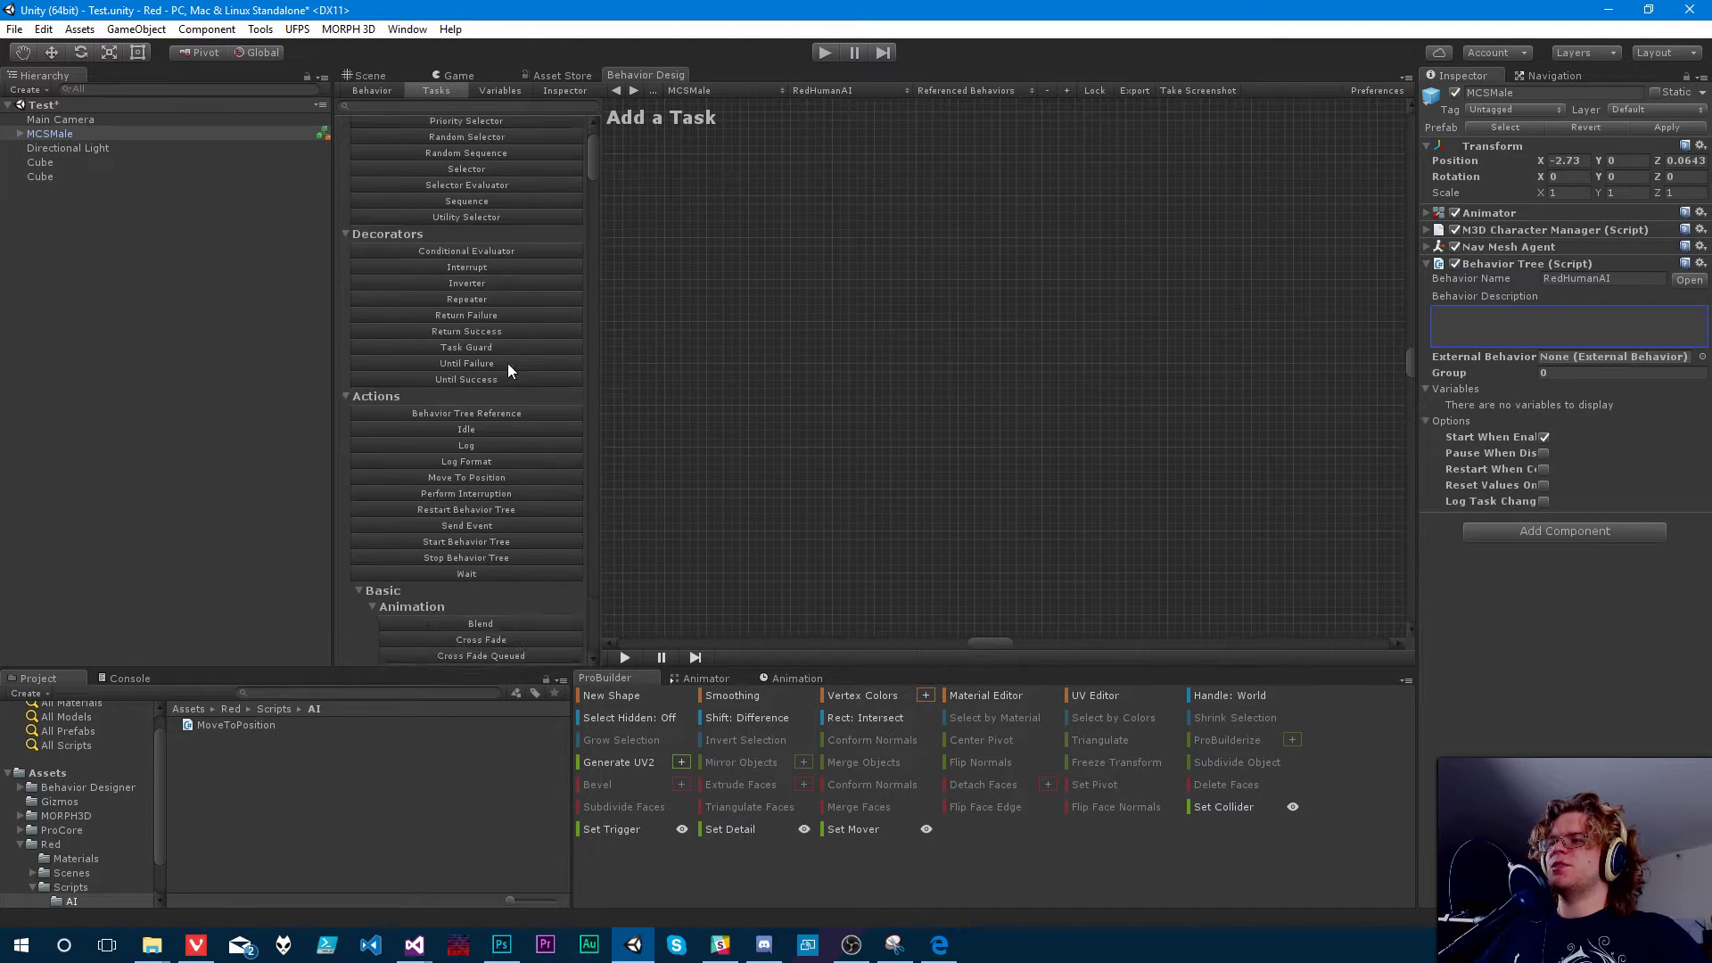
pyautogui.scroll(4, 536, 393)
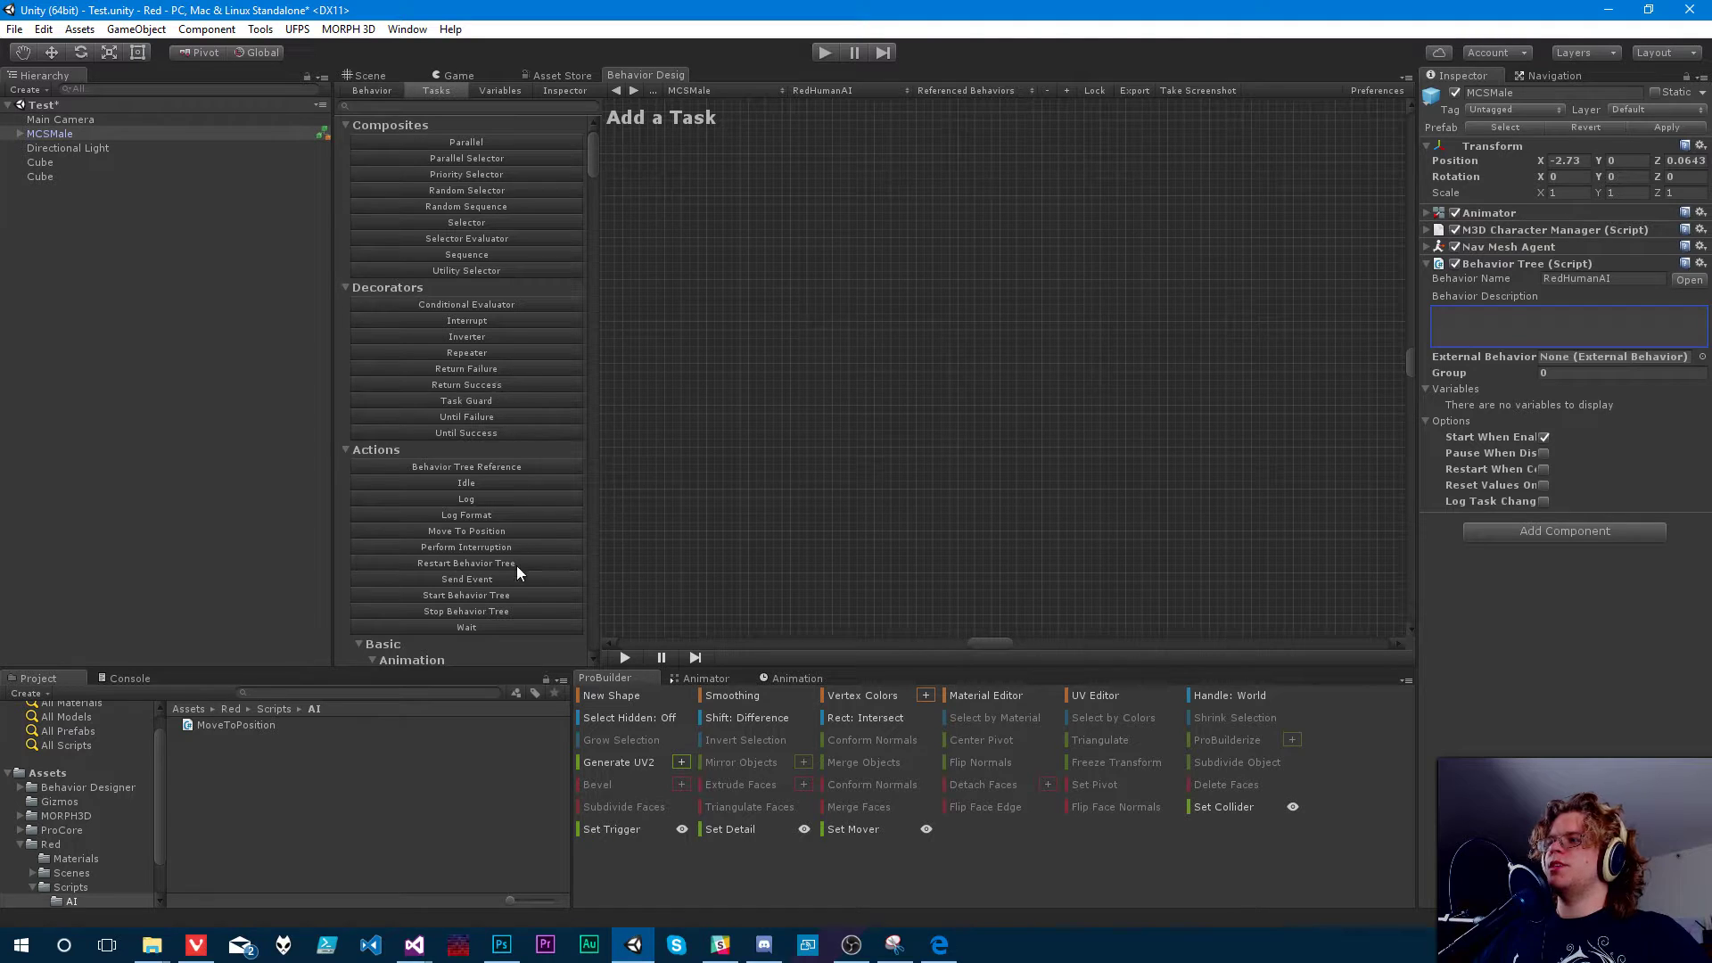
pyautogui.scroll(-4, 535, 535)
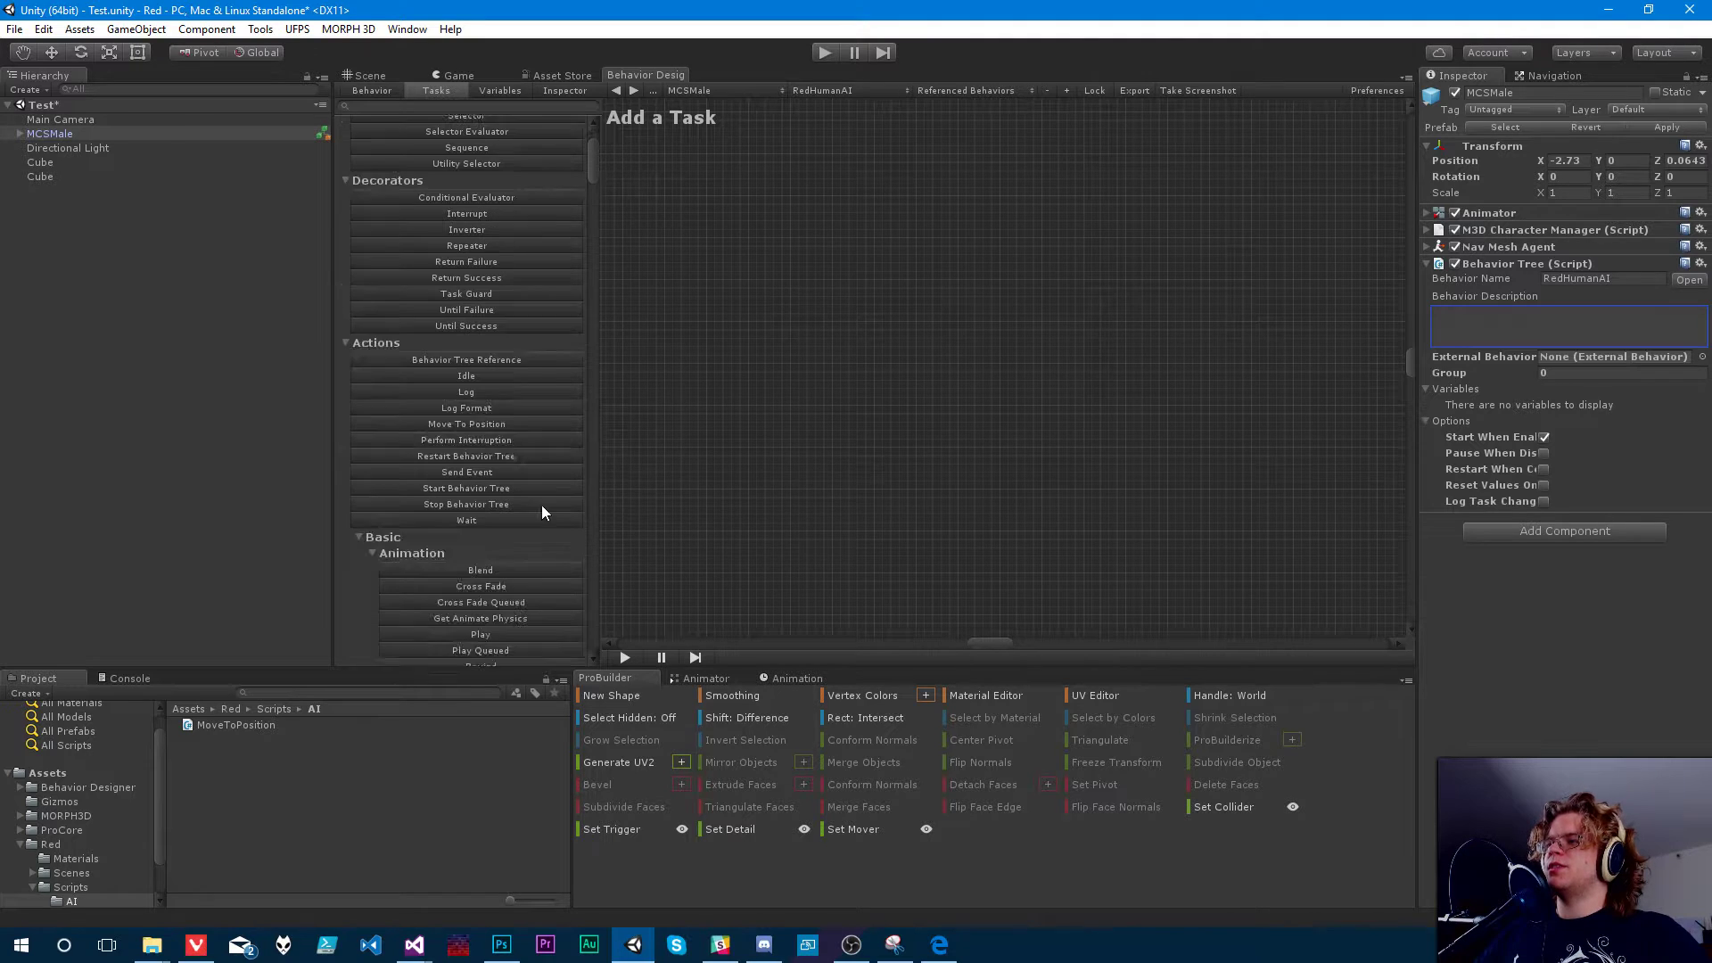
pyautogui.click(478, 425)
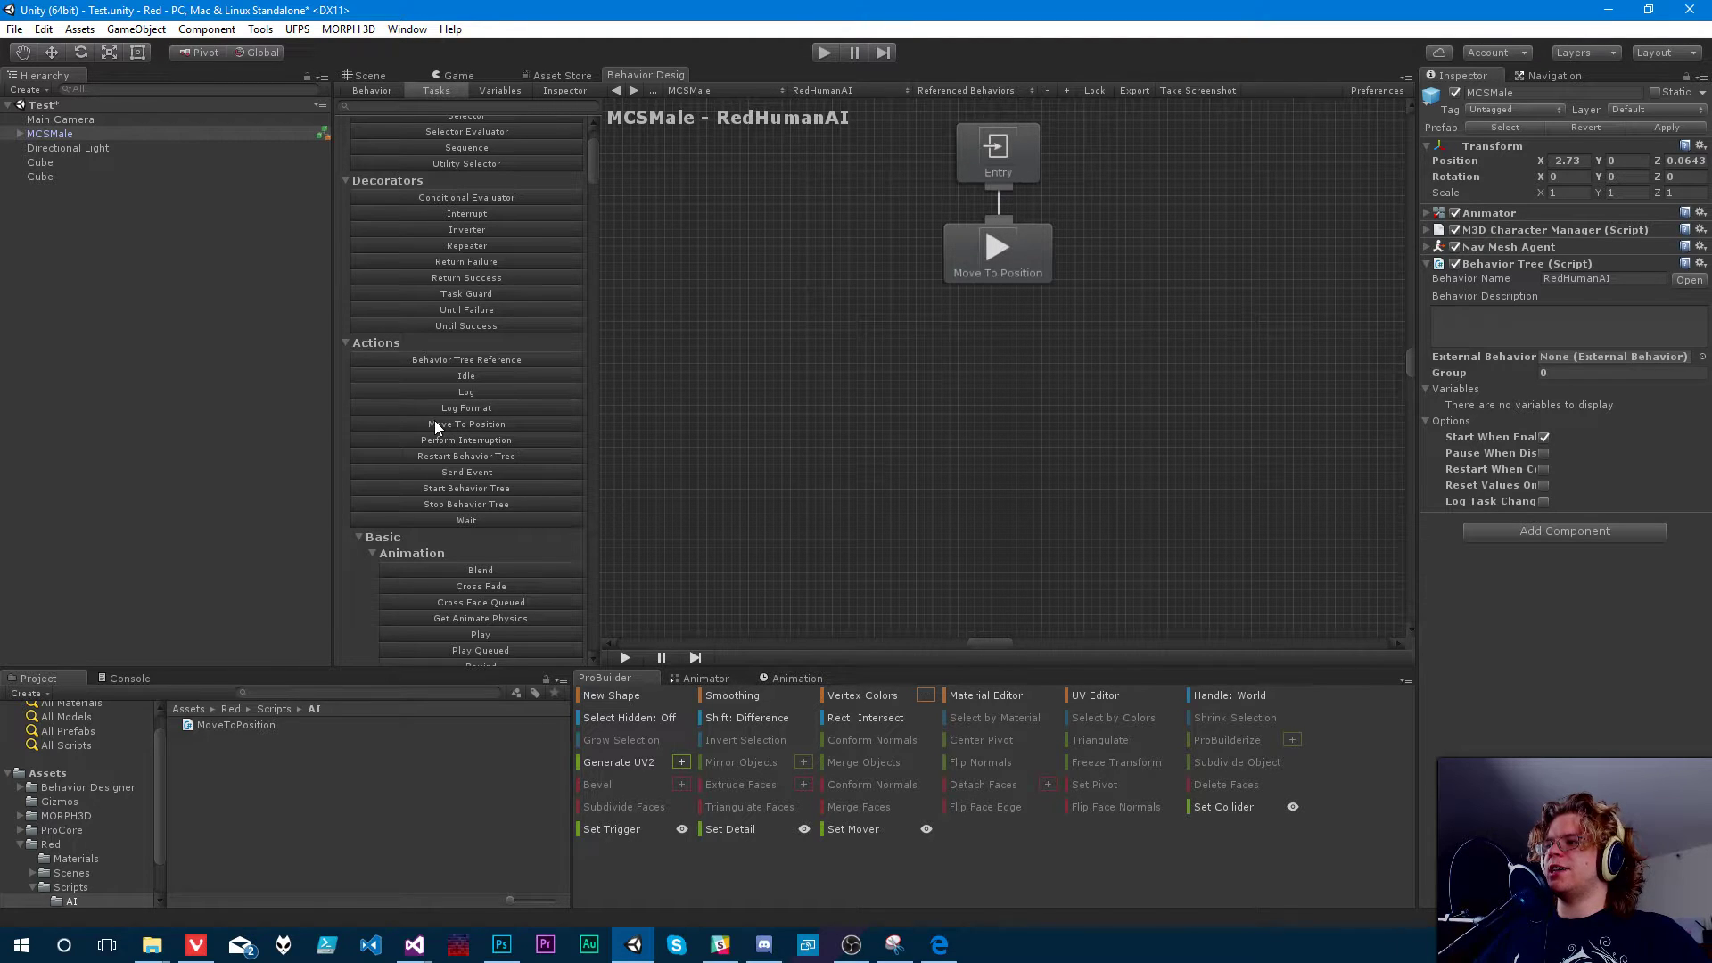
pyautogui.click(997, 258)
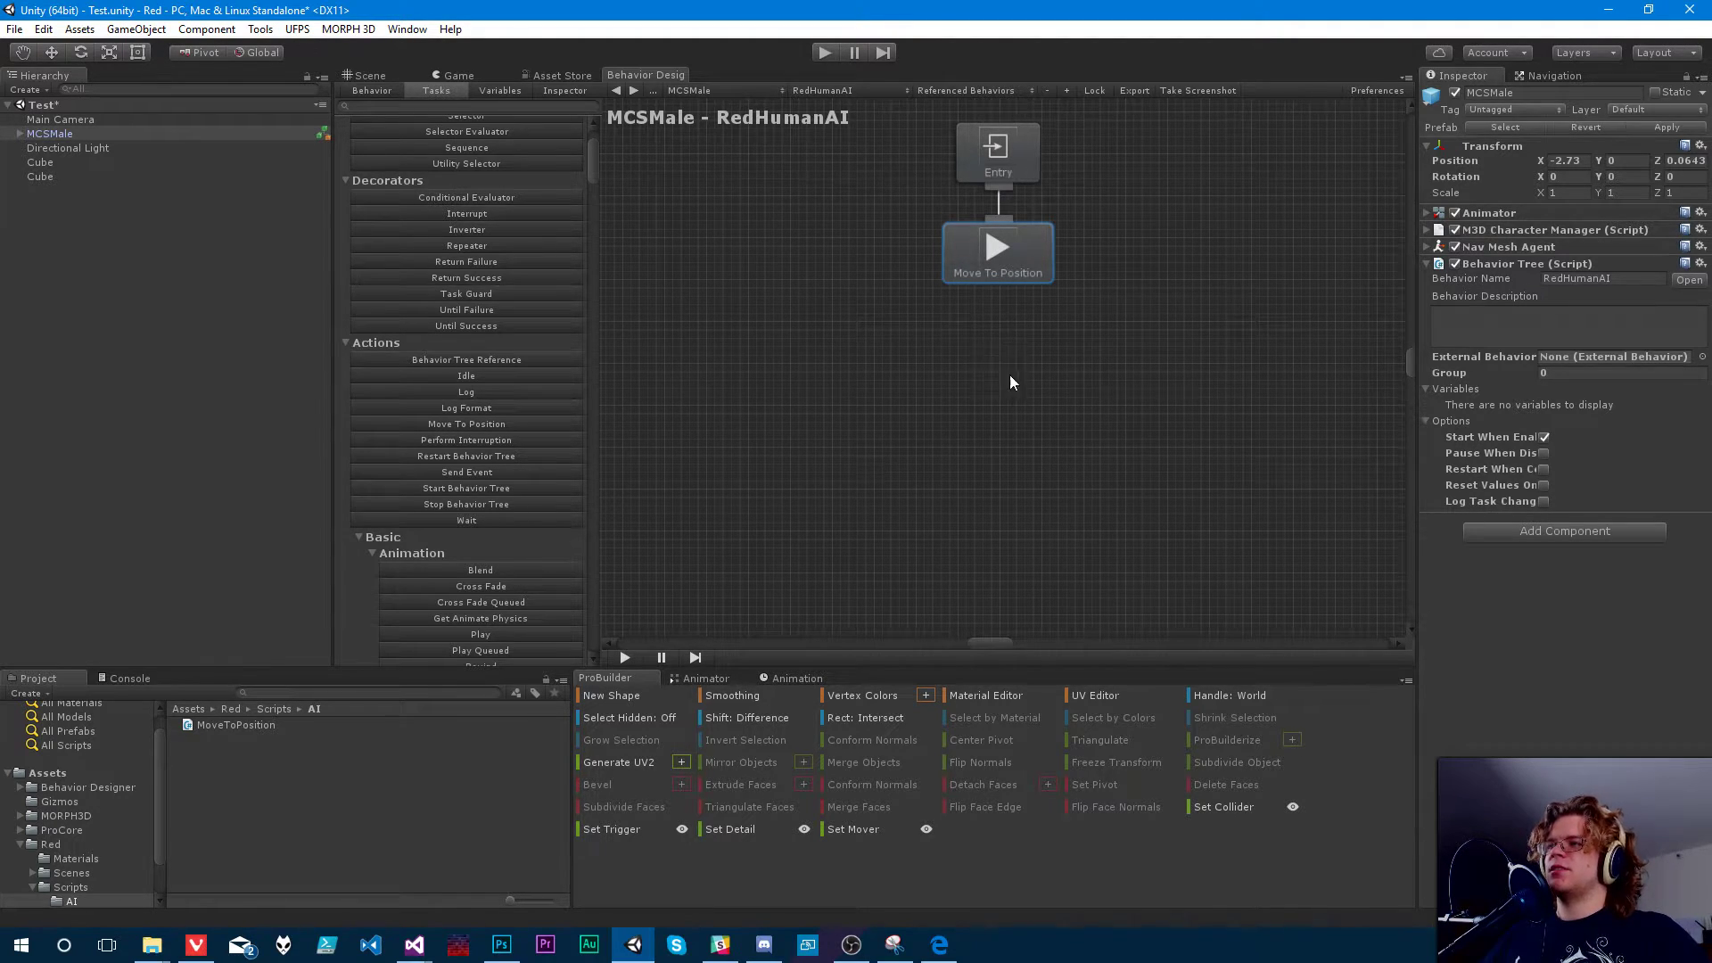
pyautogui.moveTo(997, 263)
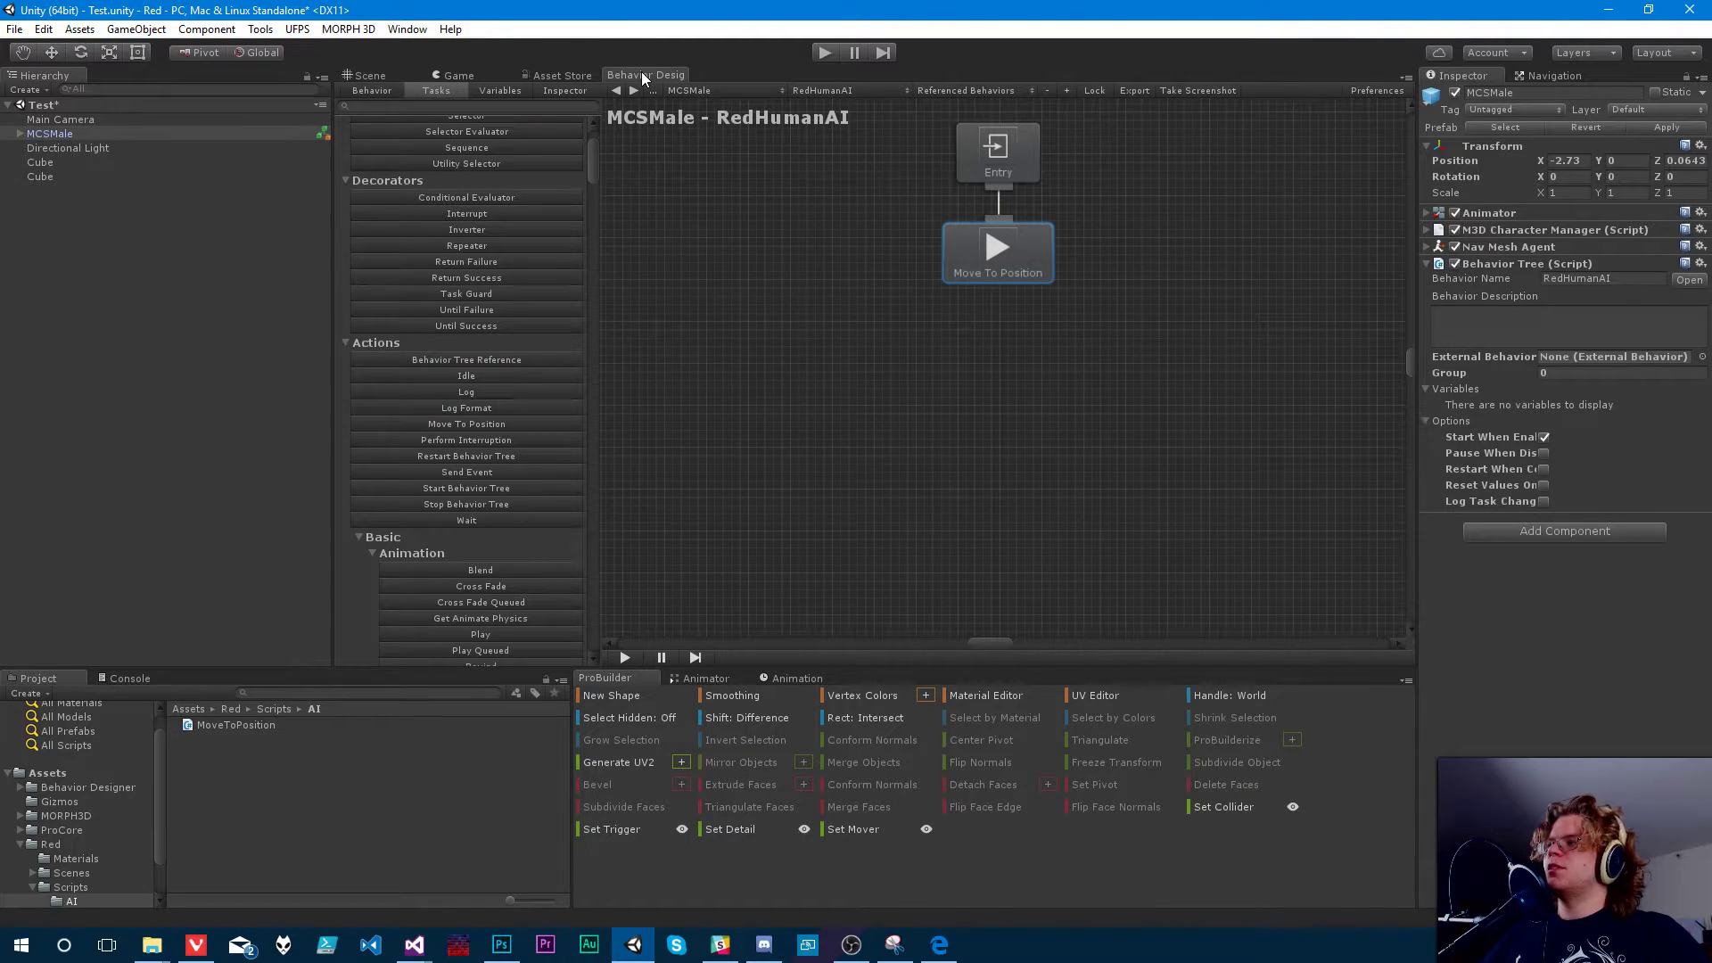
# - Return to the Scene view and play-test how MCSMale moves, ending play mode when done
pyautogui.click(366, 77)
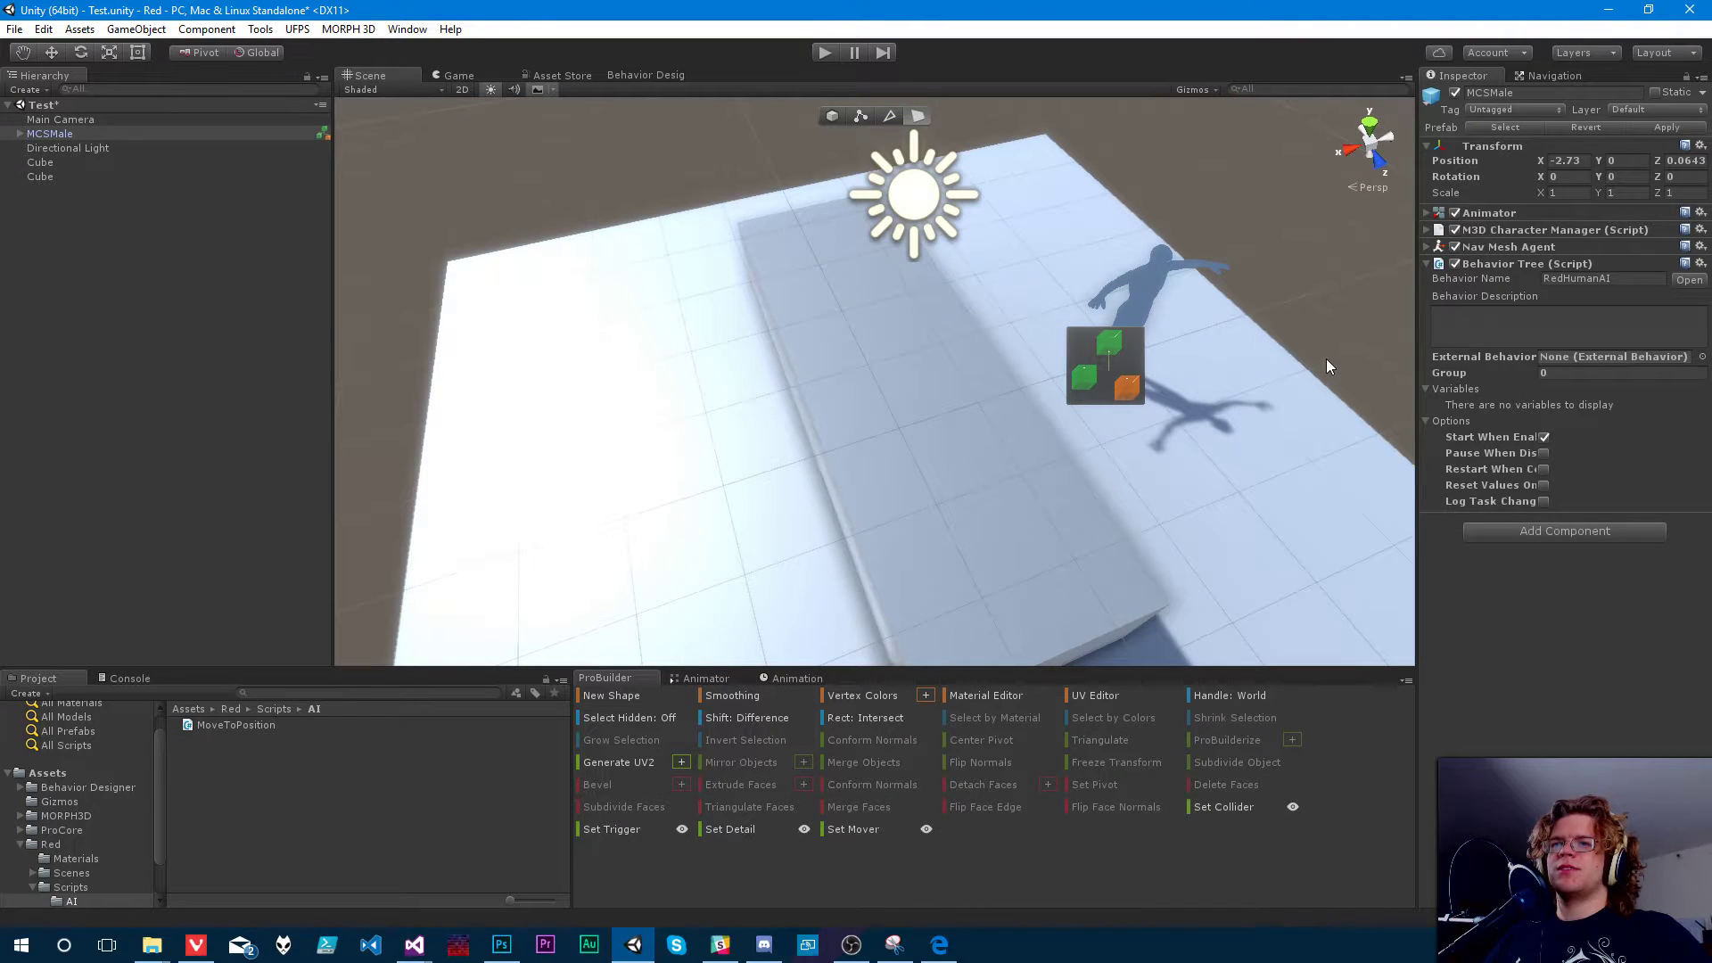
pyautogui.click(821, 56)
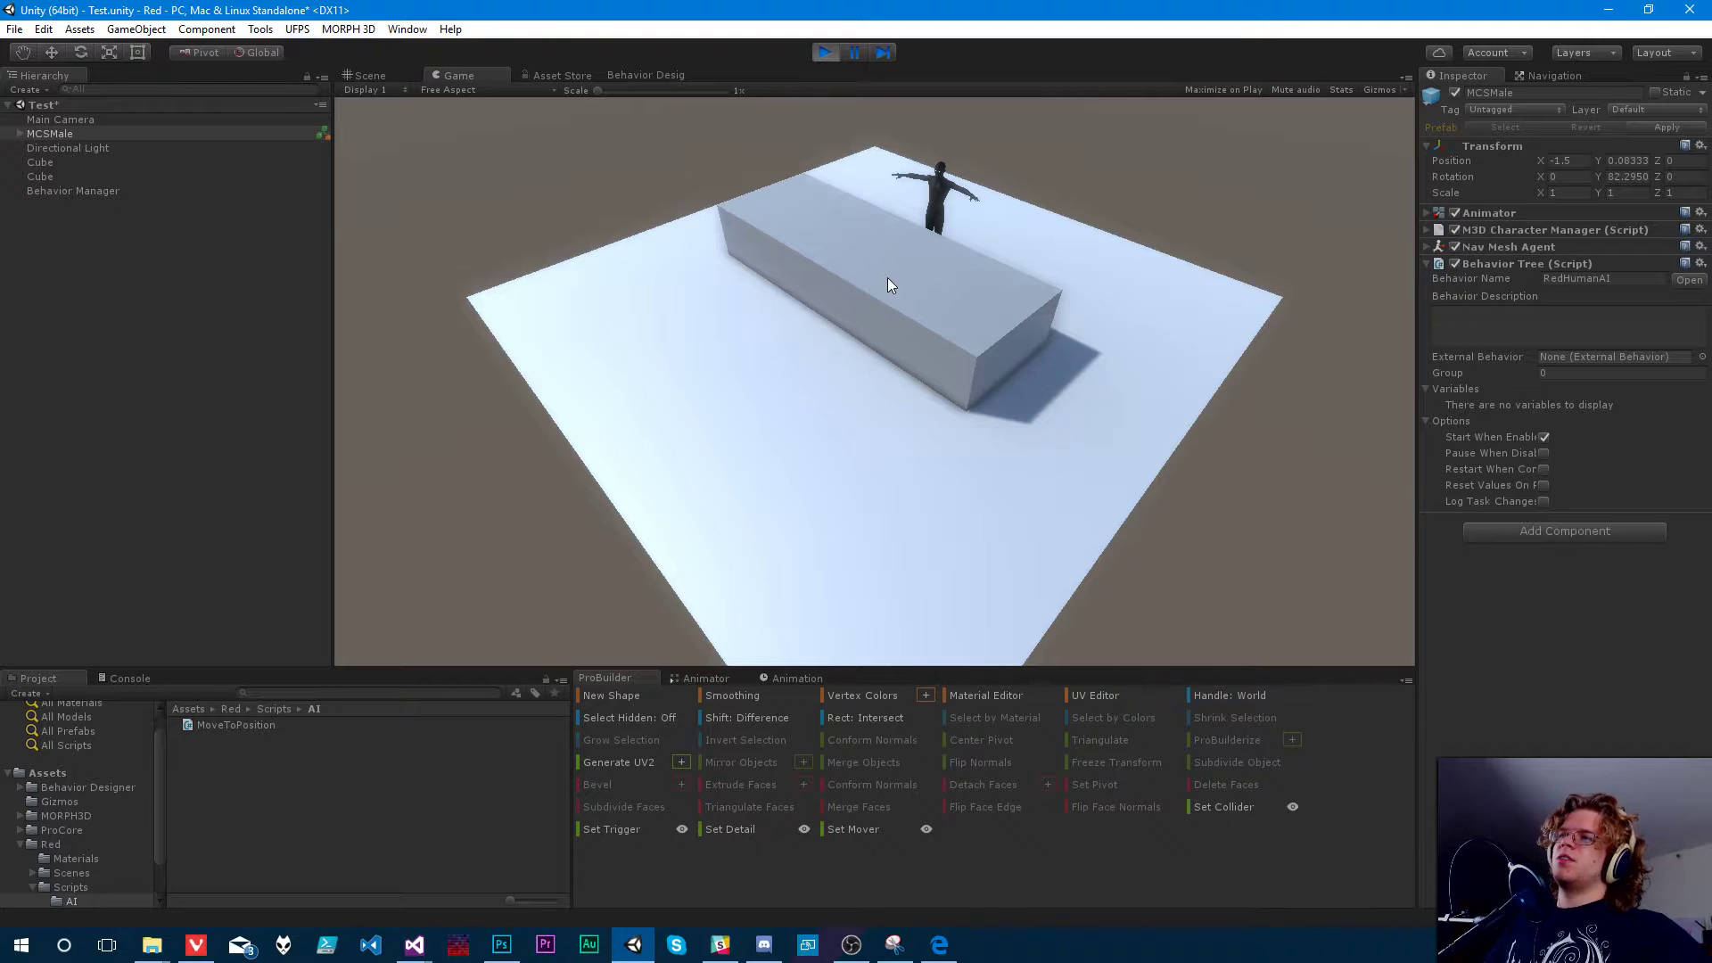
pyautogui.click(825, 53)
# - Switch to the Red project's MoveToPosition script in Visual Studio
pyautogui.click(413, 944)
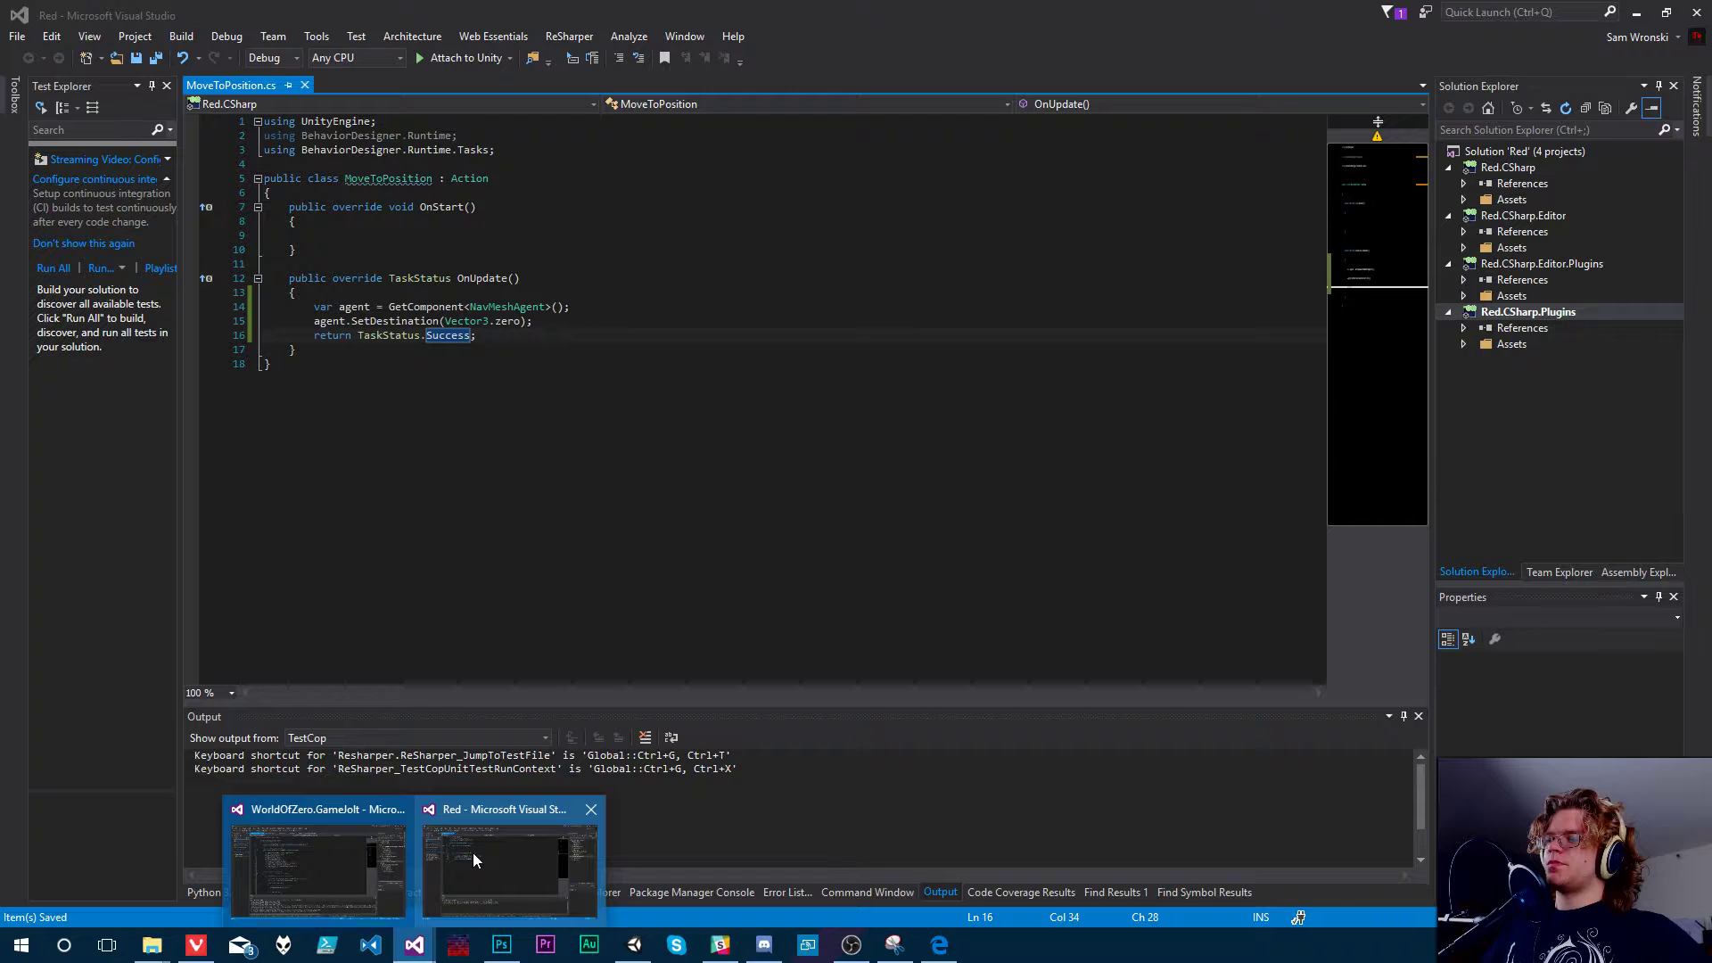
pyautogui.click(474, 849)
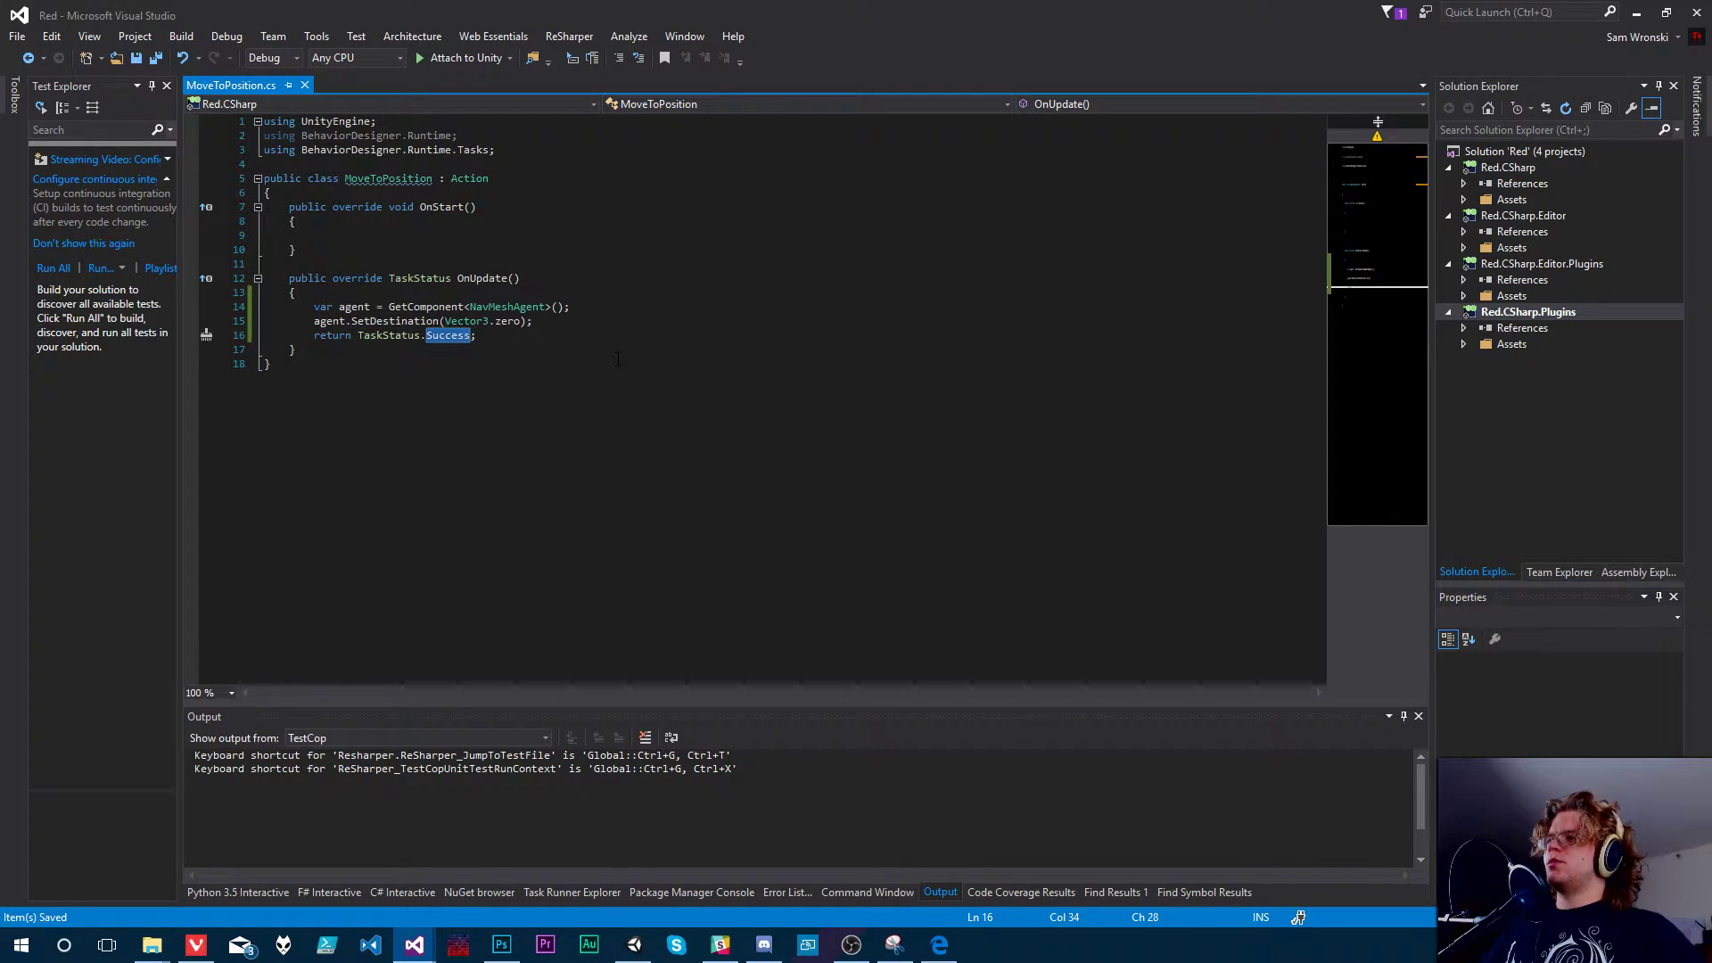
pyautogui.click(568, 323)
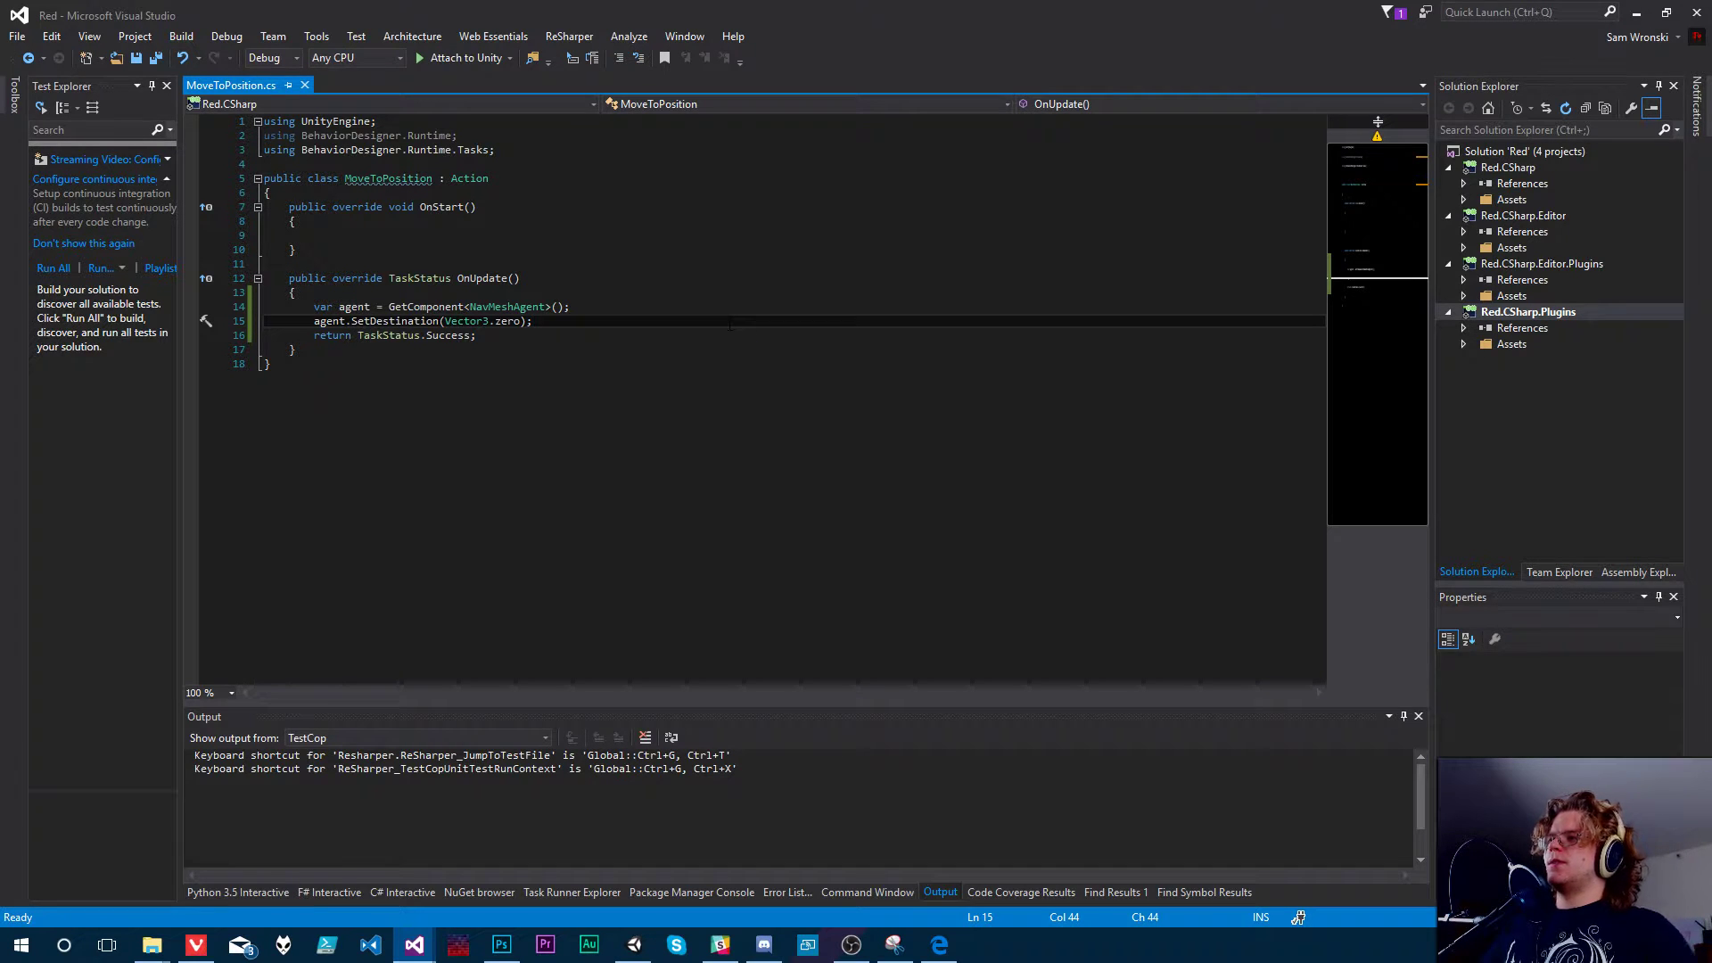
pyautogui.press('Return')
pyautogui.write('agent.')
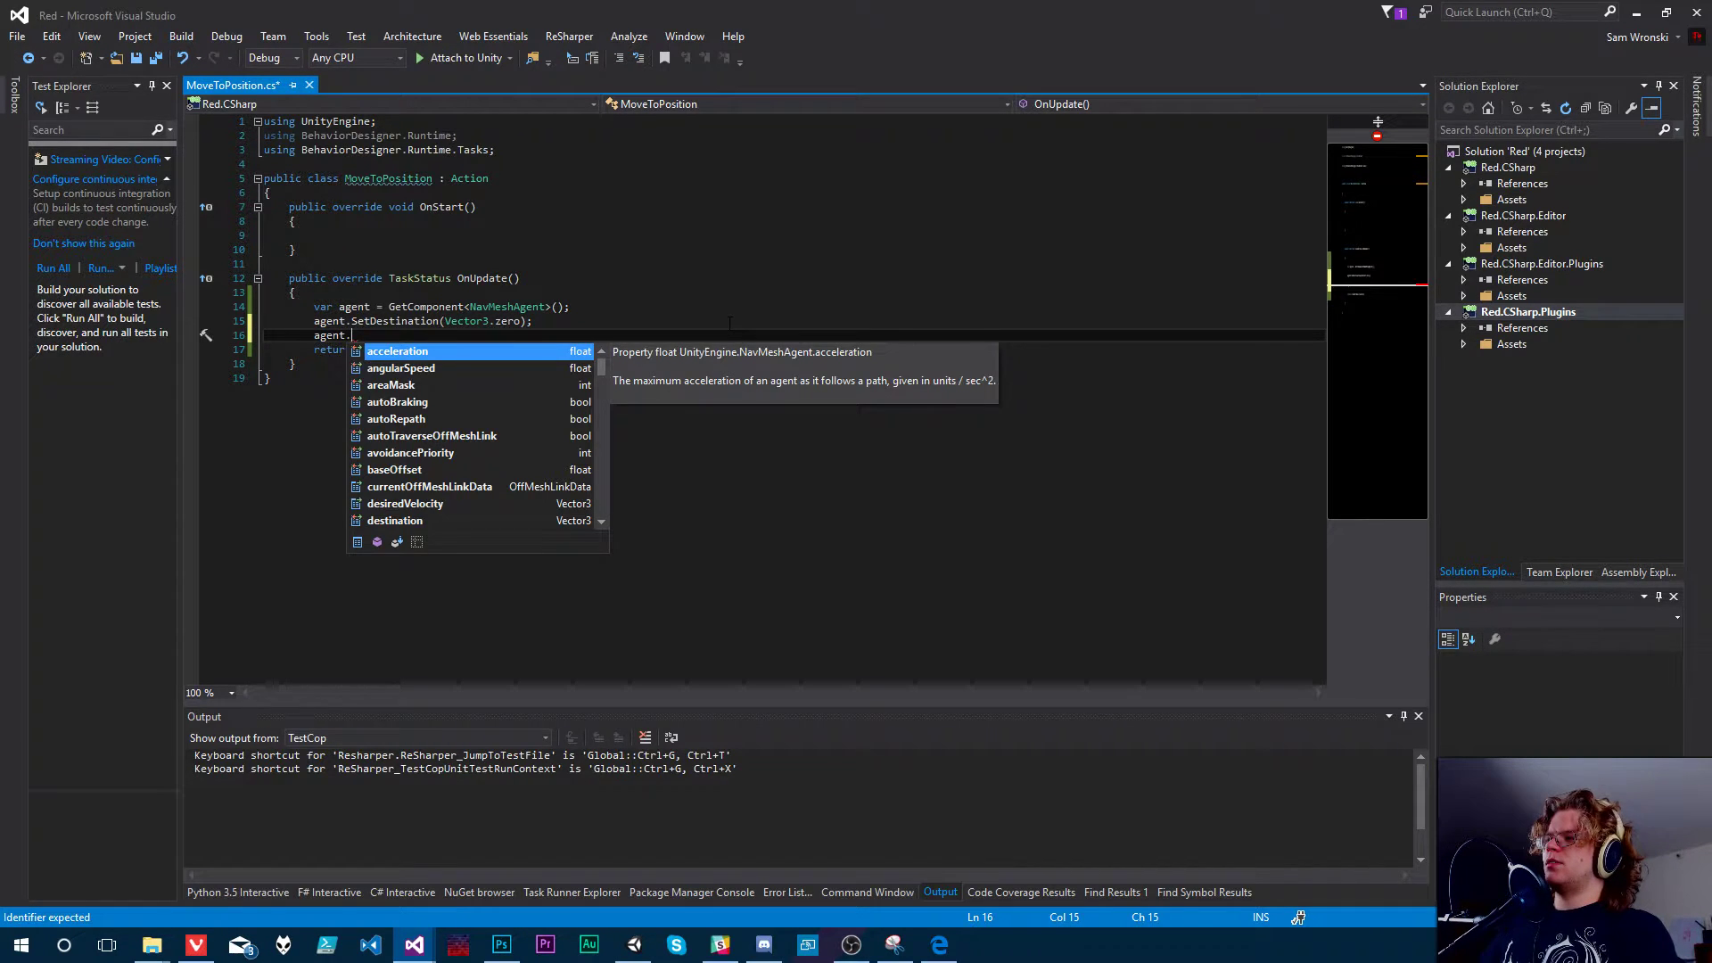
pyautogui.press('Down')
pyautogui.press('Down')
pyautogui.press('Down')
pyautogui.press('Down')
pyautogui.press('Down')
pyautogui.press('Down')
pyautogui.press('Down')
pyautogui.press('Down')
pyautogui.press('Down')
pyautogui.press('Down')
pyautogui.press('Down')
pyautogui.press('Down')
pyautogui.press('Down')
pyautogui.press('Down')
pyautogui.press('Down')
pyautogui.press('Down')
pyautogui.press('Down')
pyautogui.press('Down')
pyautogui.press('Down')
pyautogui.press('Down')
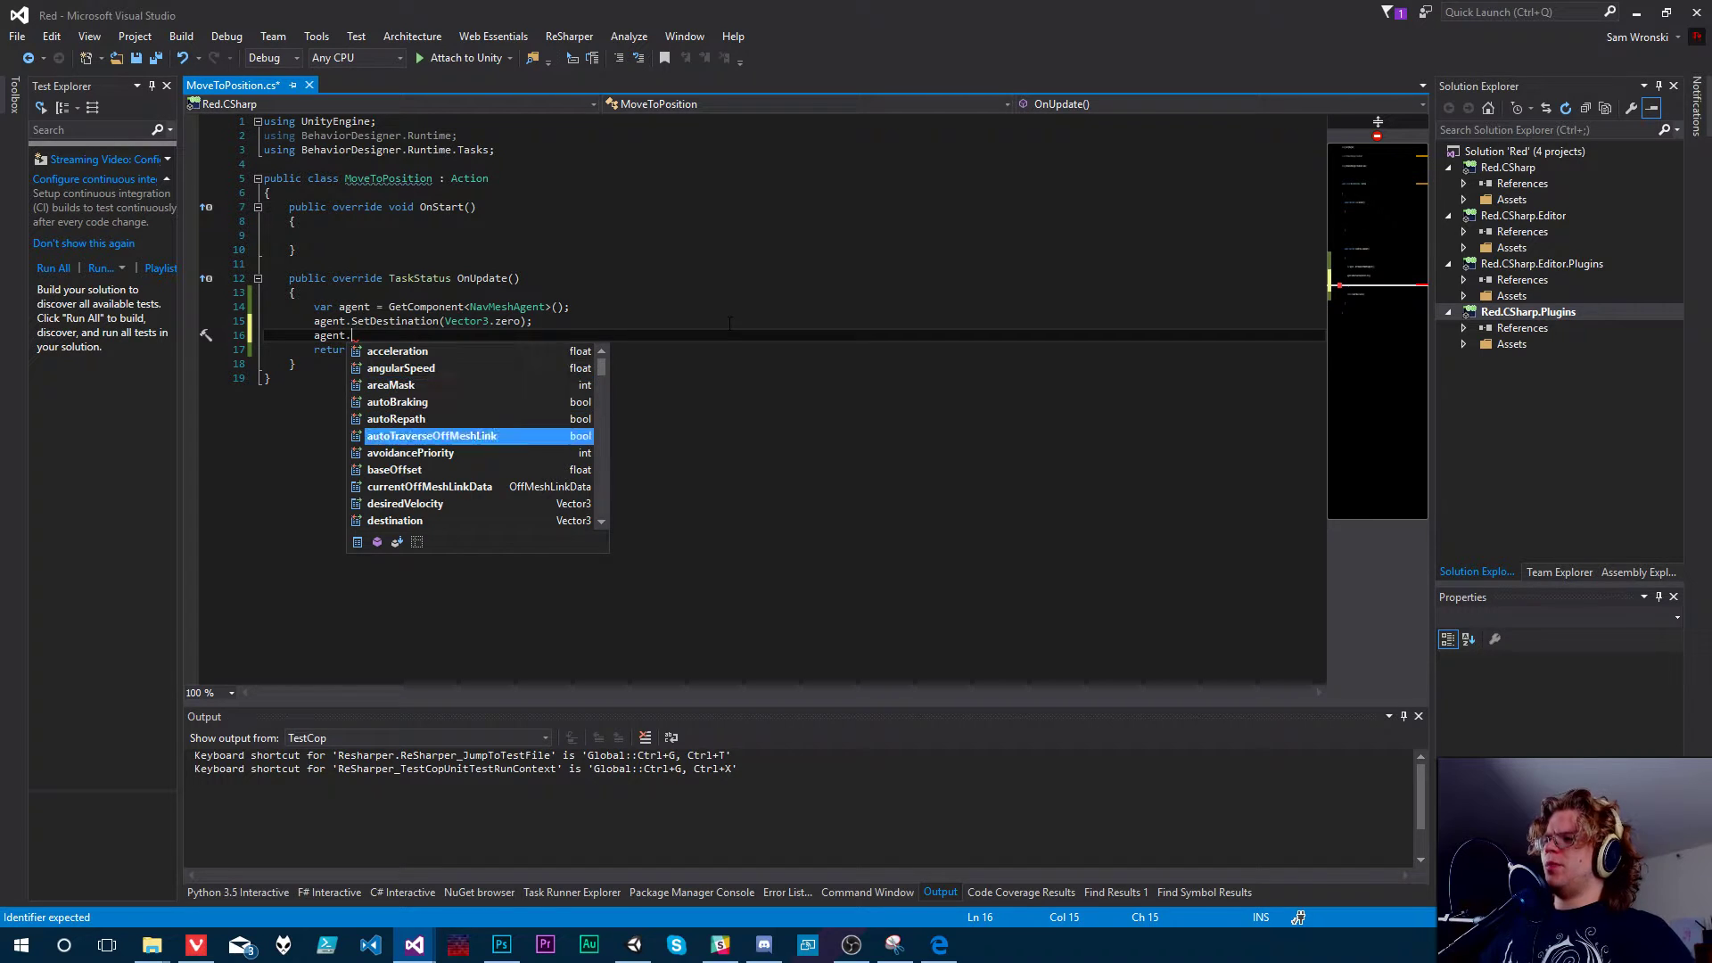
pyautogui.press('Down')
pyautogui.press('Down')
pyautogui.press('Down')
pyautogui.press('Down')
pyautogui.press('Down')
pyautogui.press('Down')
pyautogui.press('Down')
pyautogui.press('Down')
pyautogui.press('Down')
pyautogui.press('Down')
pyautogui.press('Down')
pyautogui.press('Down')
pyautogui.press('Down')
pyautogui.press('Down')
pyautogui.press('Down')
pyautogui.press('Down')
pyautogui.press('Down')
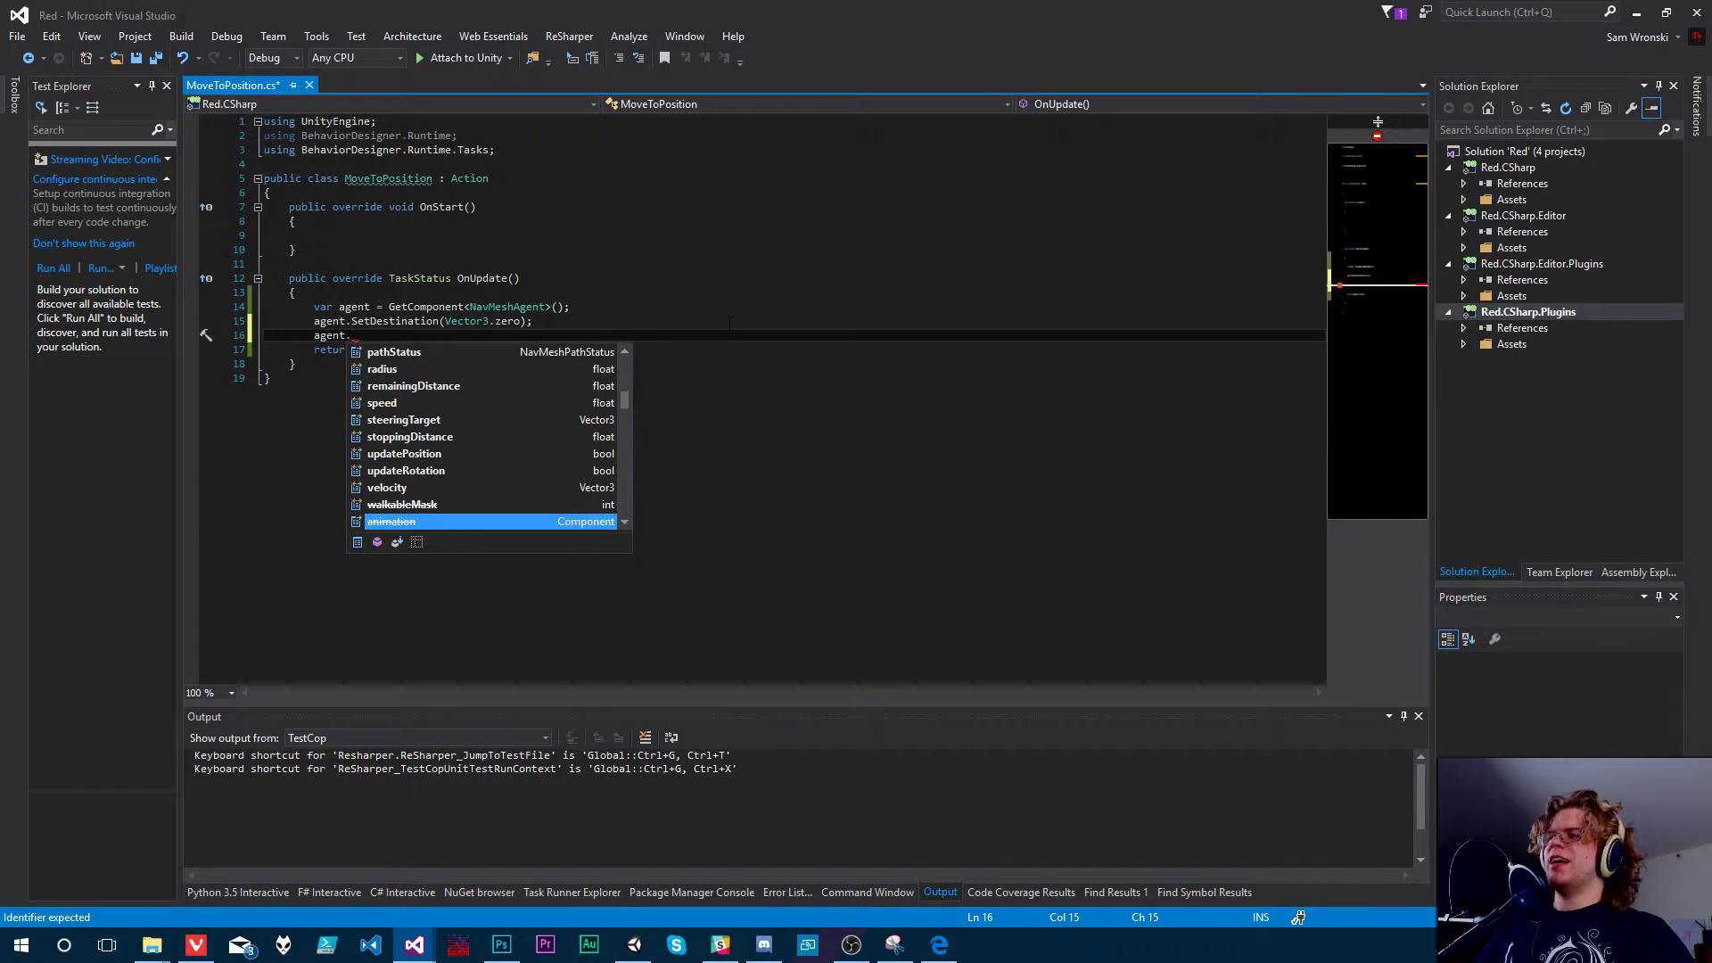
pyautogui.press('Down')
pyautogui.press('Down')
pyautogui.press('Down')
pyautogui.press('Down')
pyautogui.press('Down')
pyautogui.press('Down')
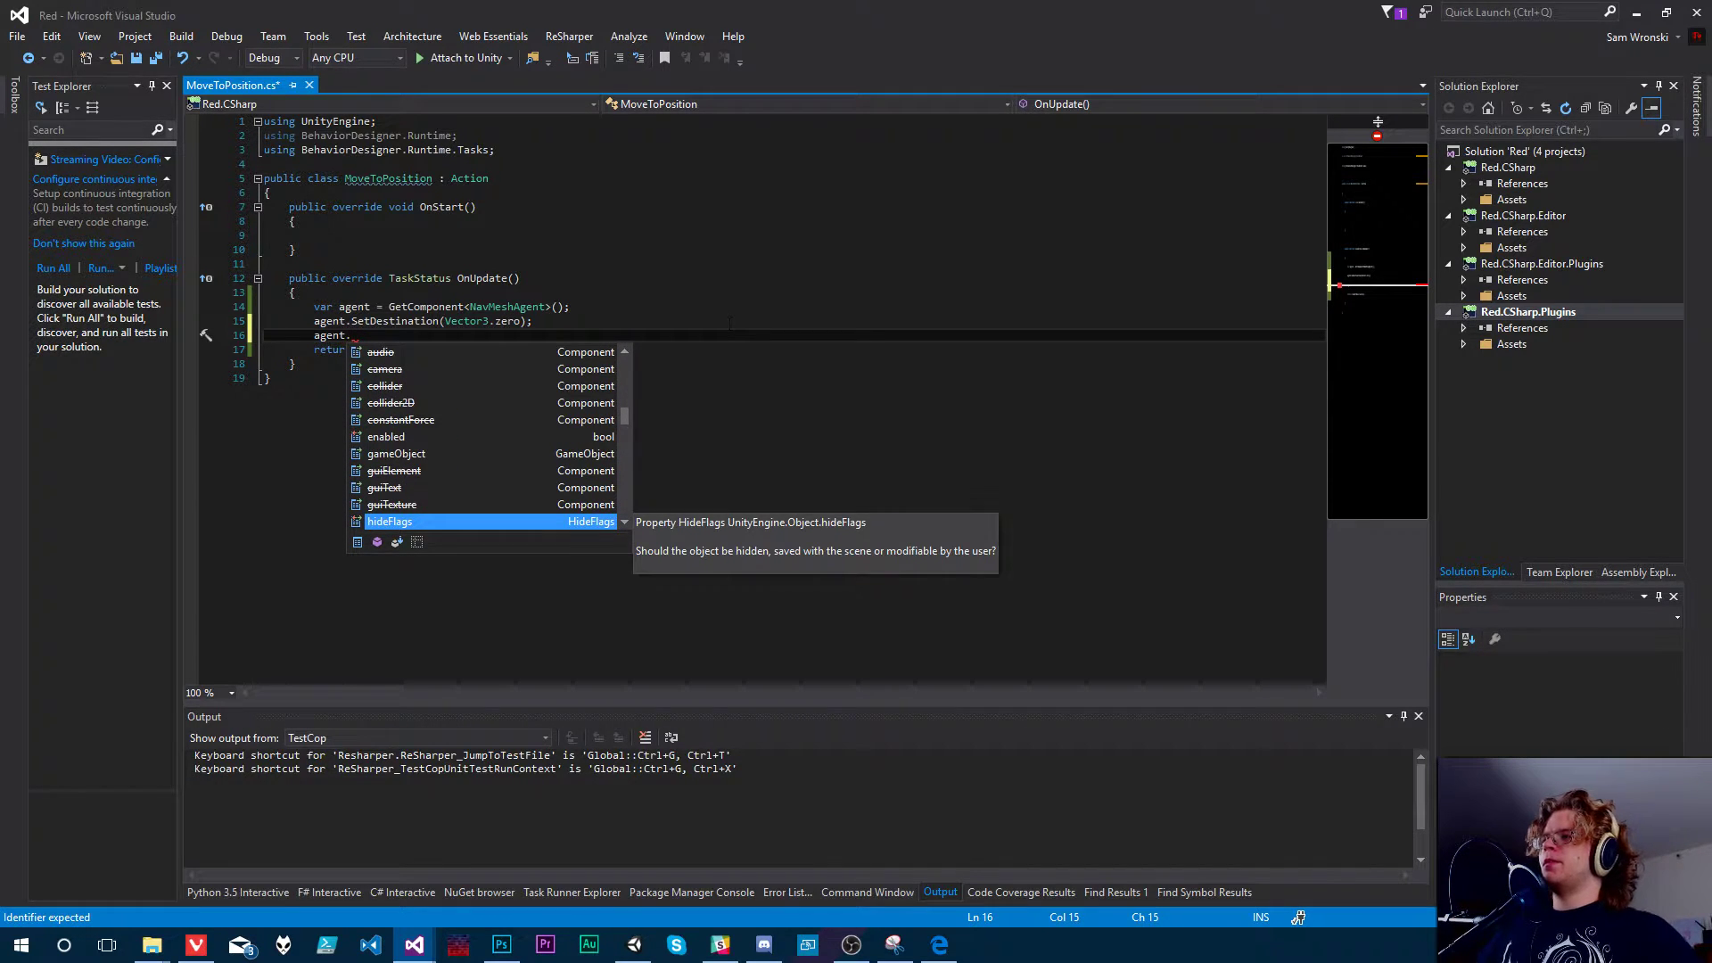
pyautogui.moveTo(527, 321); pyautogui.dragTo(445, 321)
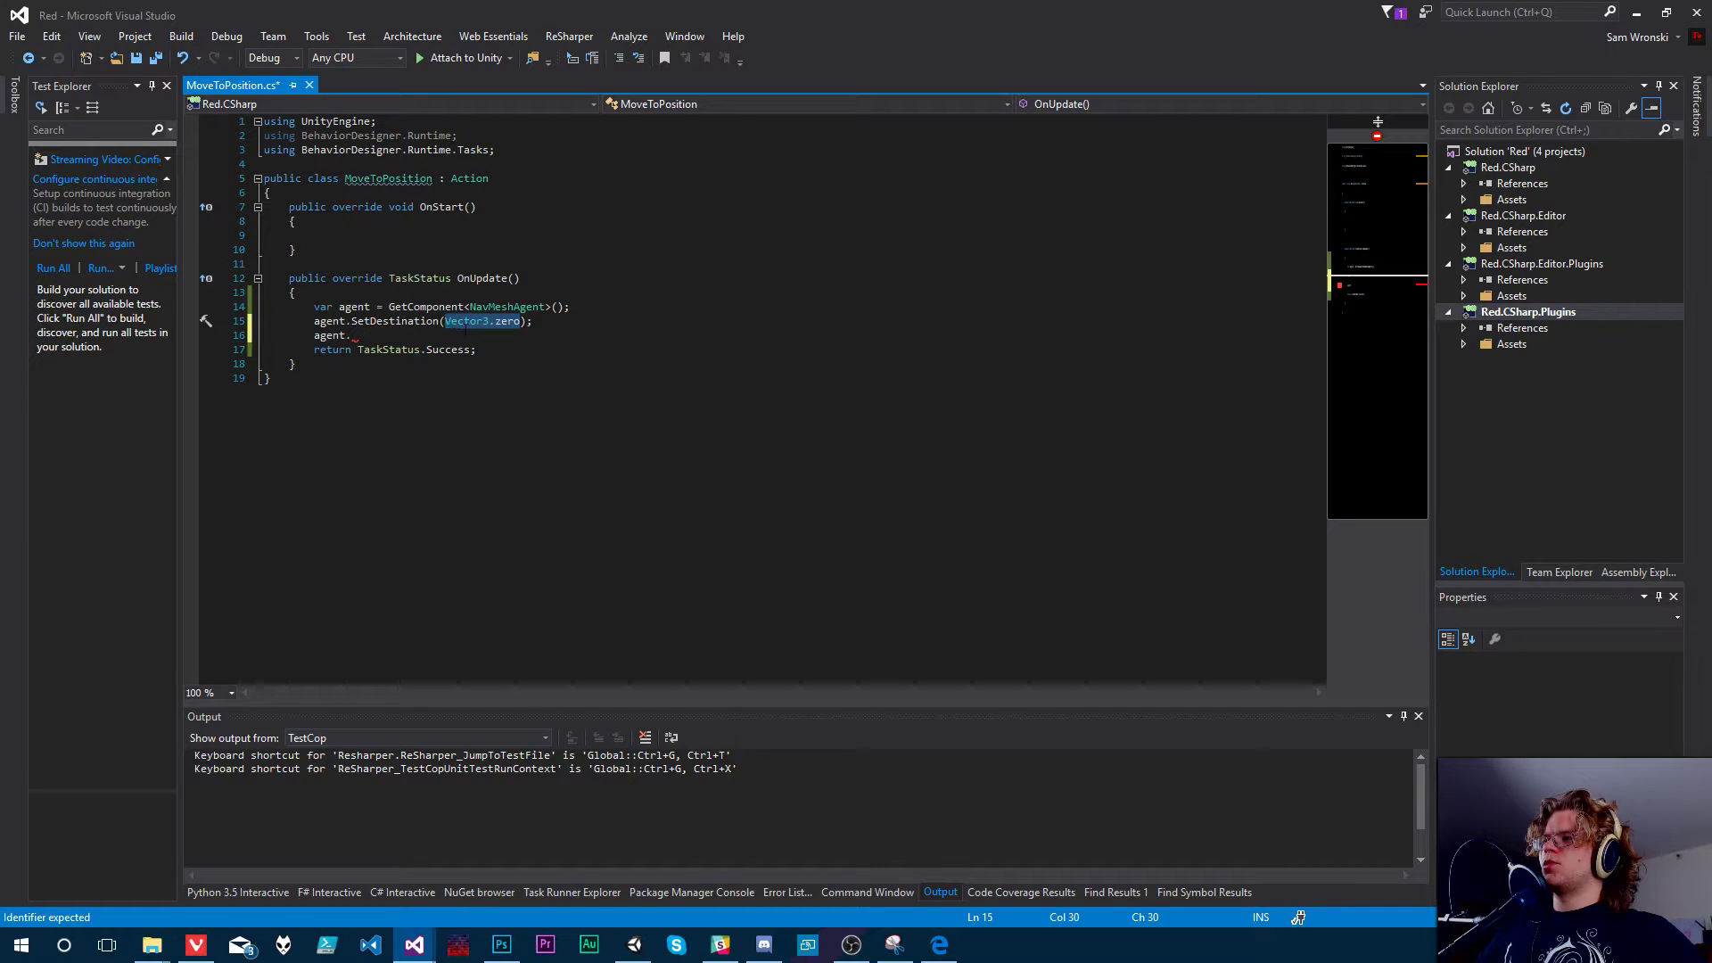
pyautogui.click(464, 334)
pyautogui.press('BackSpace')
pyautogui.press('BackSpace')
pyautogui.press('BackSpace')
pyautogui.press('BackSpace')
pyautogui.press('BackSpace')
pyautogui.press('BackSpace')
pyautogui.press('BackSpace')
pyautogui.press('BackSpace')
pyautogui.press('BackSpace')
pyautogui.press('BackSpace')
pyautogui.press('BackSpace')
pyautogui.press('BackSpace')
pyautogui.press('BackSpace')
pyautogui.press('BackSpace')
pyautogui.press('BackSpace')
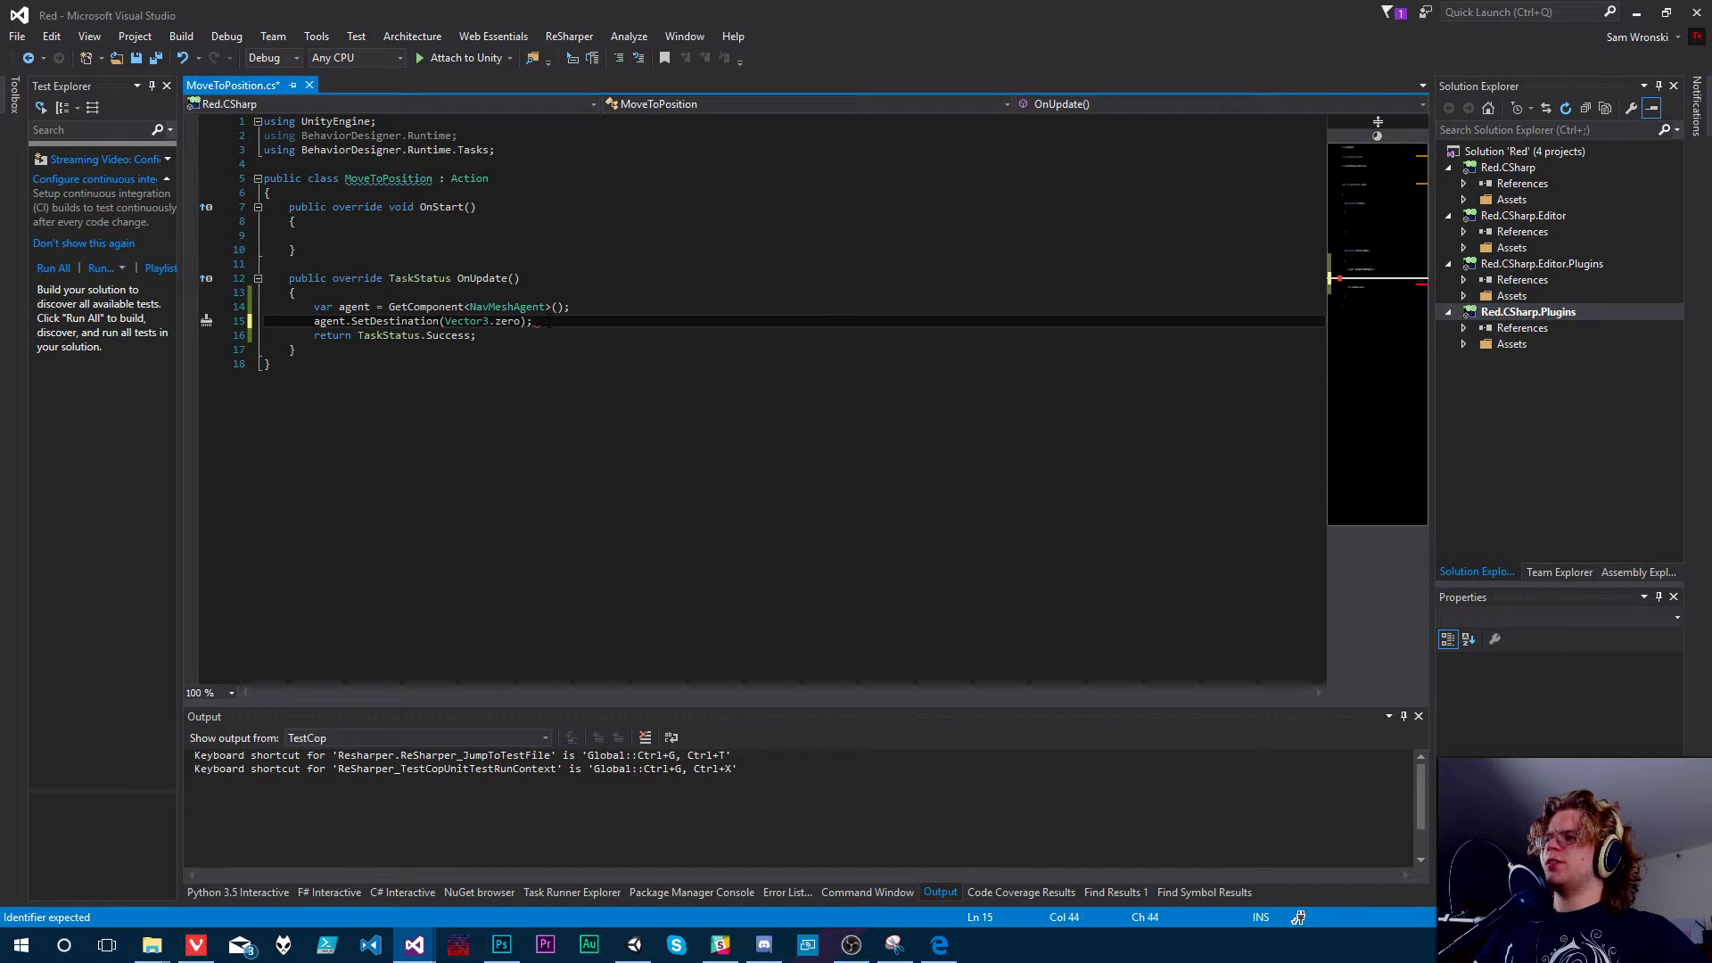
# - Declare a public Vector3 field named target above OnStart in the MoveToPosition class and save the script
pyautogui.click(404, 206)
pyautogui.hotkey('ctrl', 'Return')
pyautogui.hotkey('ctrl', 'Return')
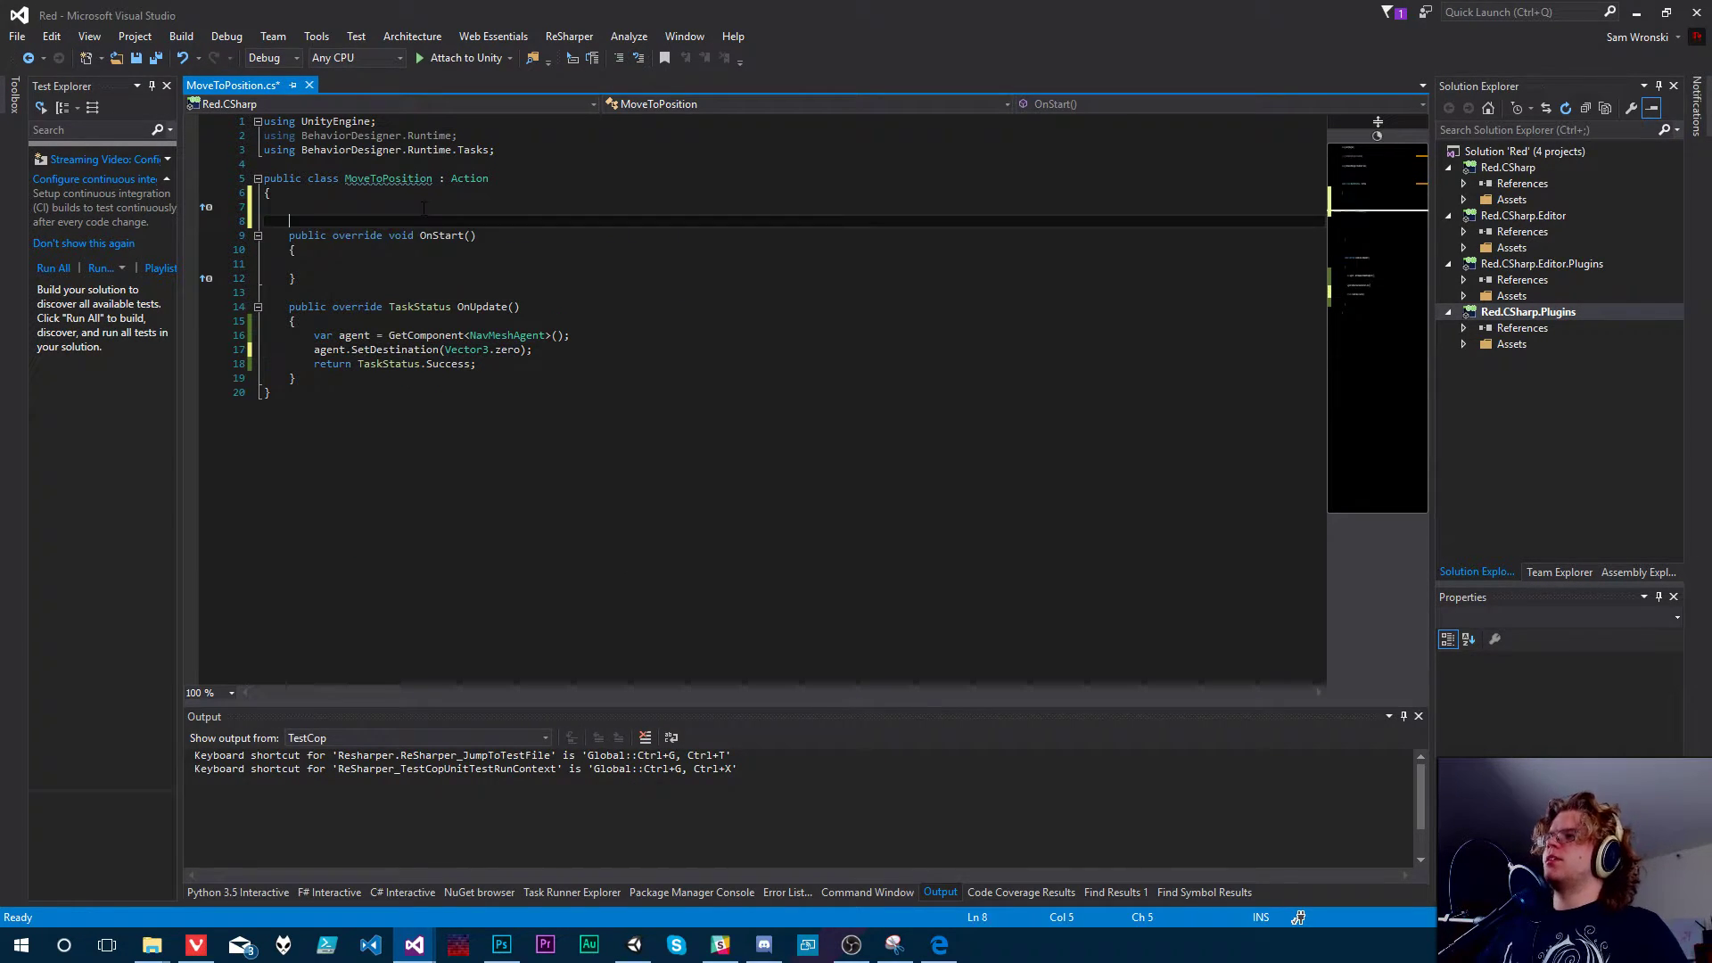
pyautogui.write('public ')
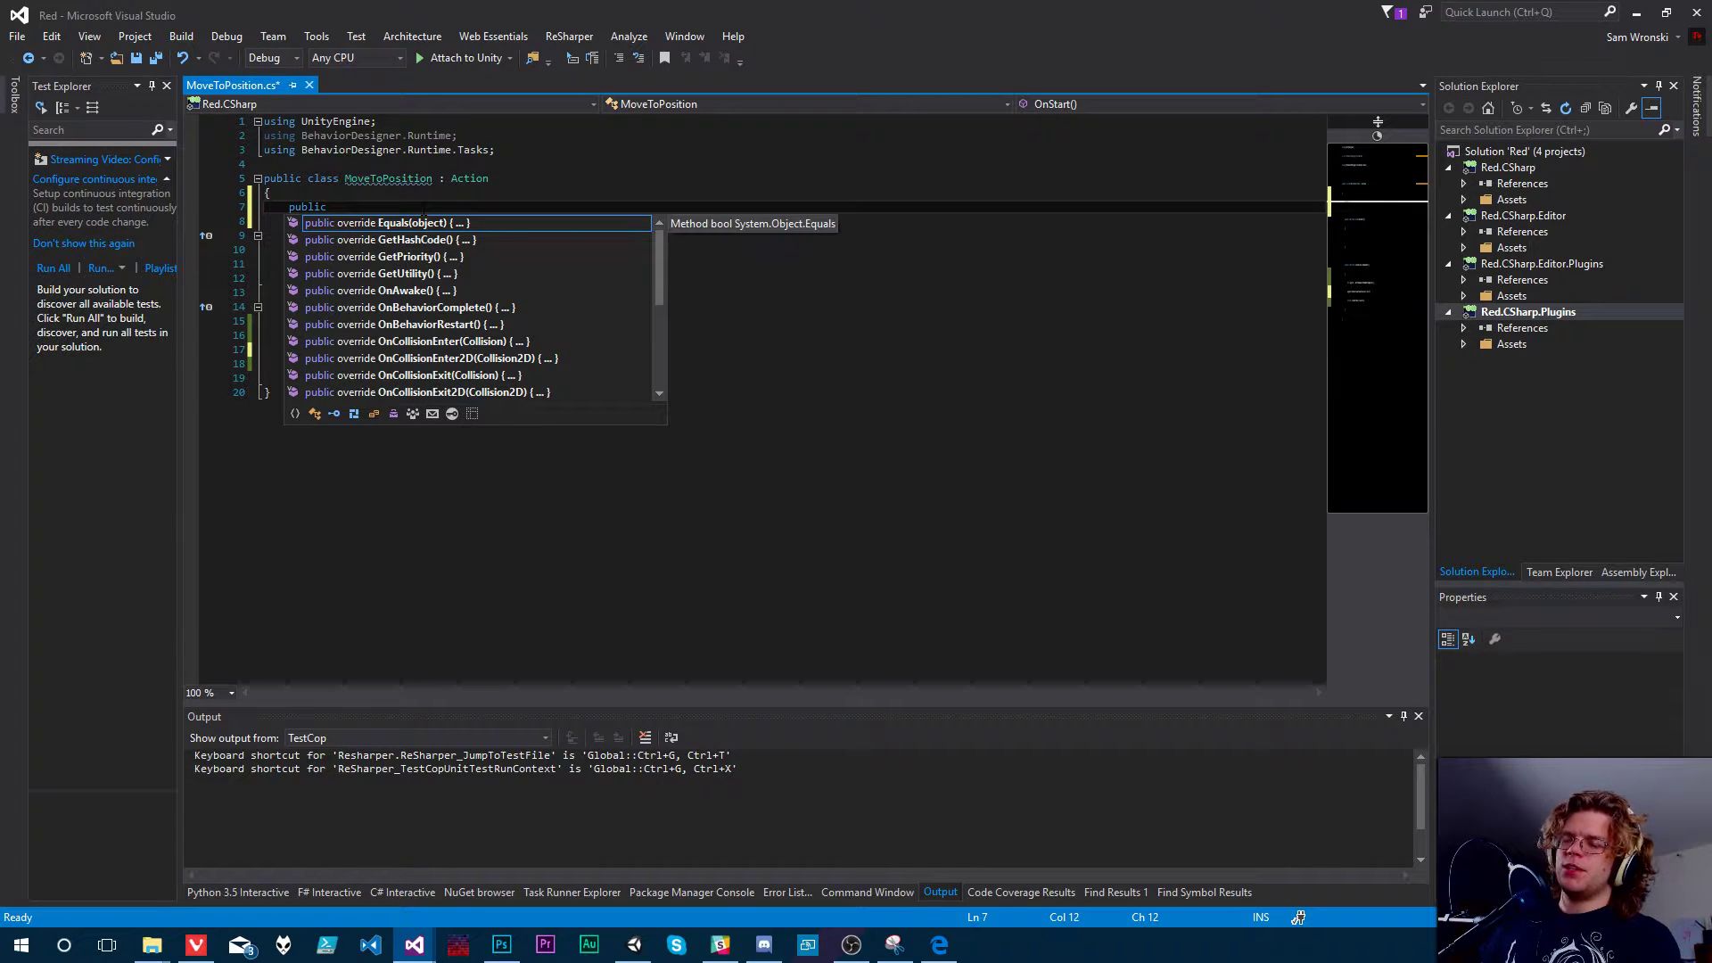
pyautogui.write('Vector3')
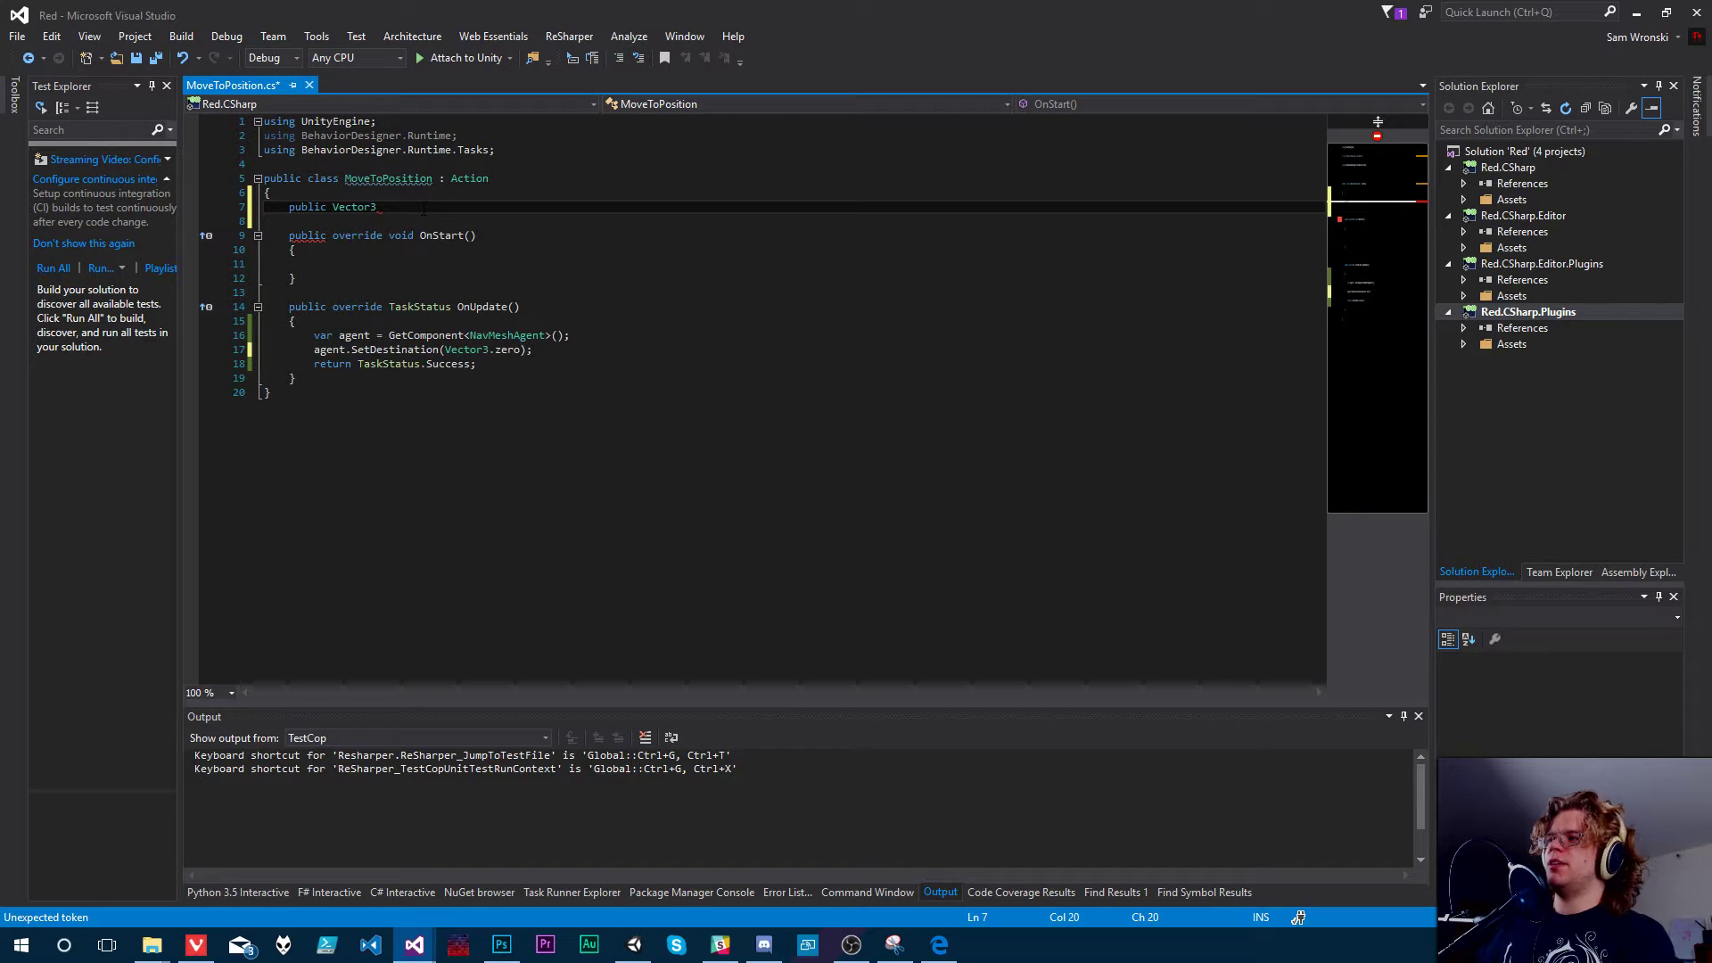
pyautogui.write(' target;')
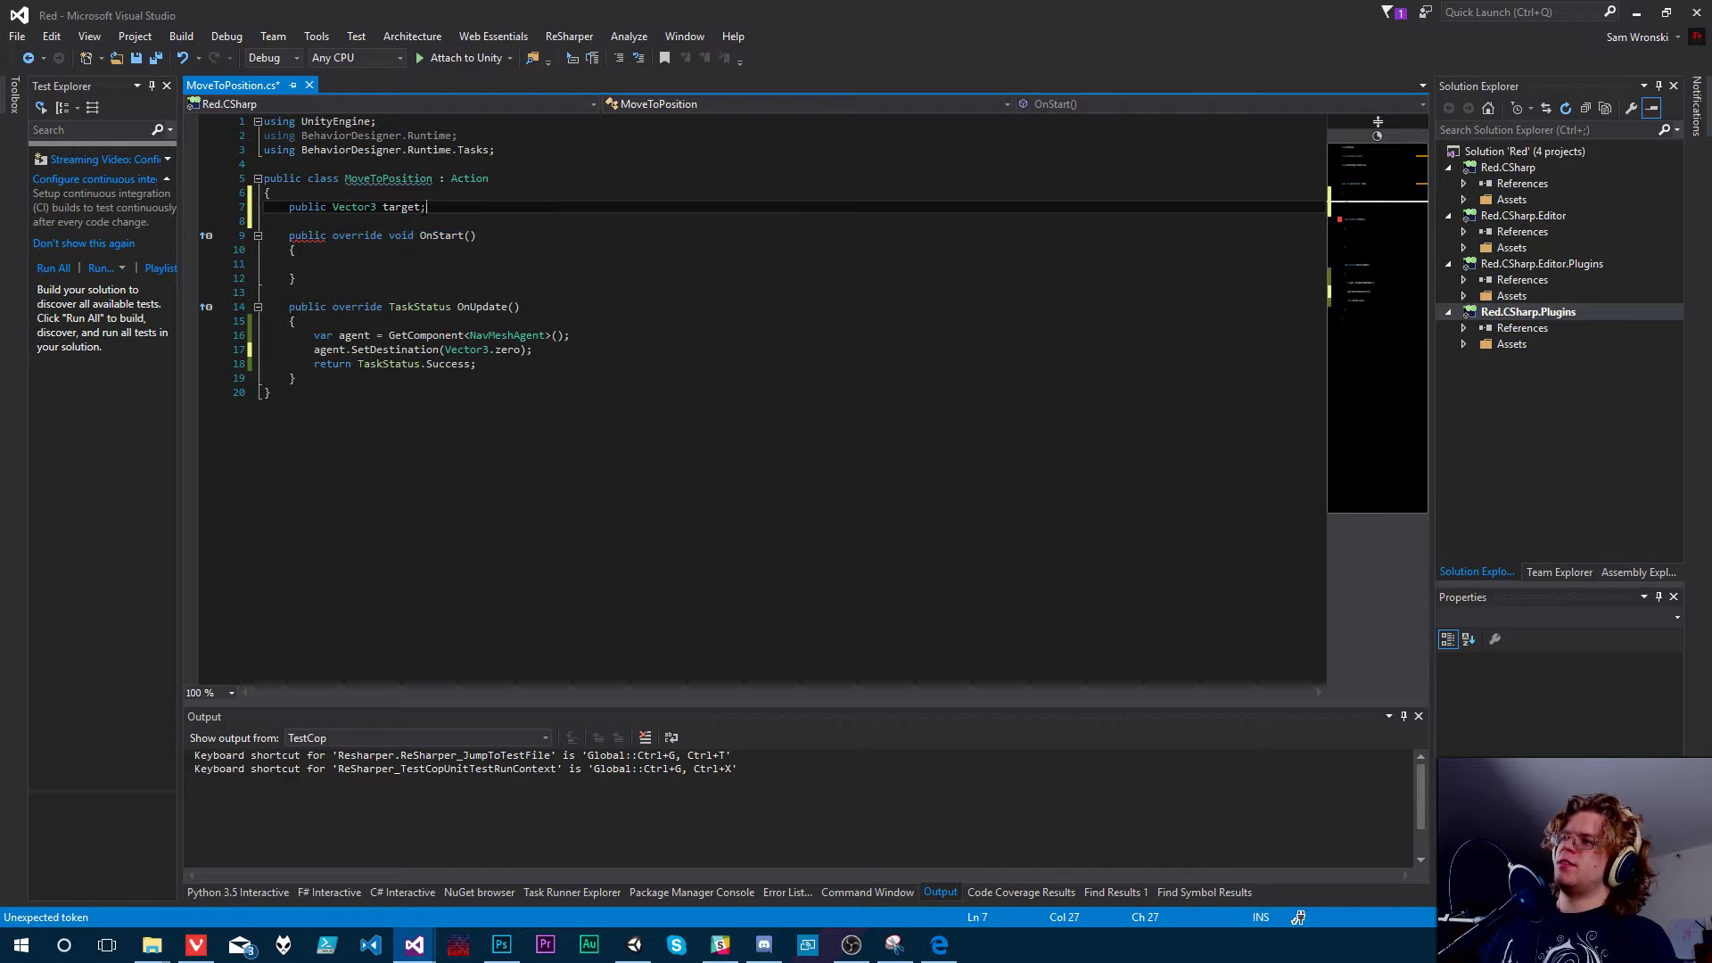
pyautogui.hotkey('ctrl', 's')
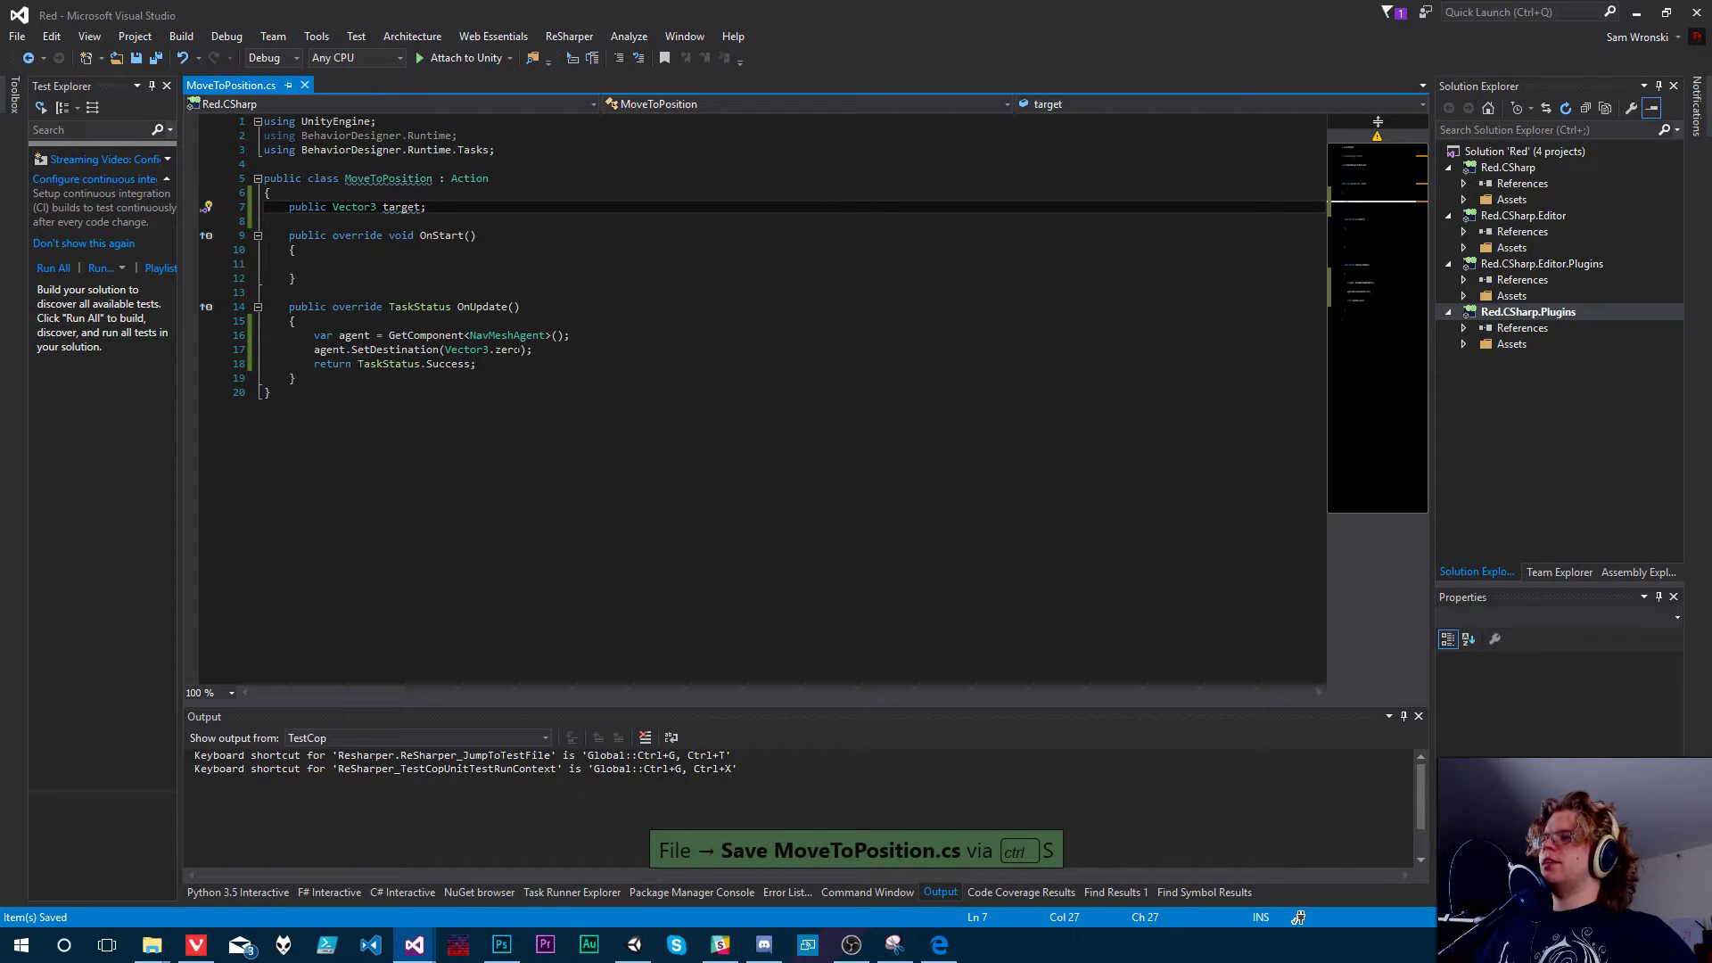
# - Replace Vector3.zero with target as the SetDestination argument in OnUpdate and save the script
pyautogui.moveTo(520, 350); pyautogui.dragTo(446, 353)
pyautogui.write('targ')
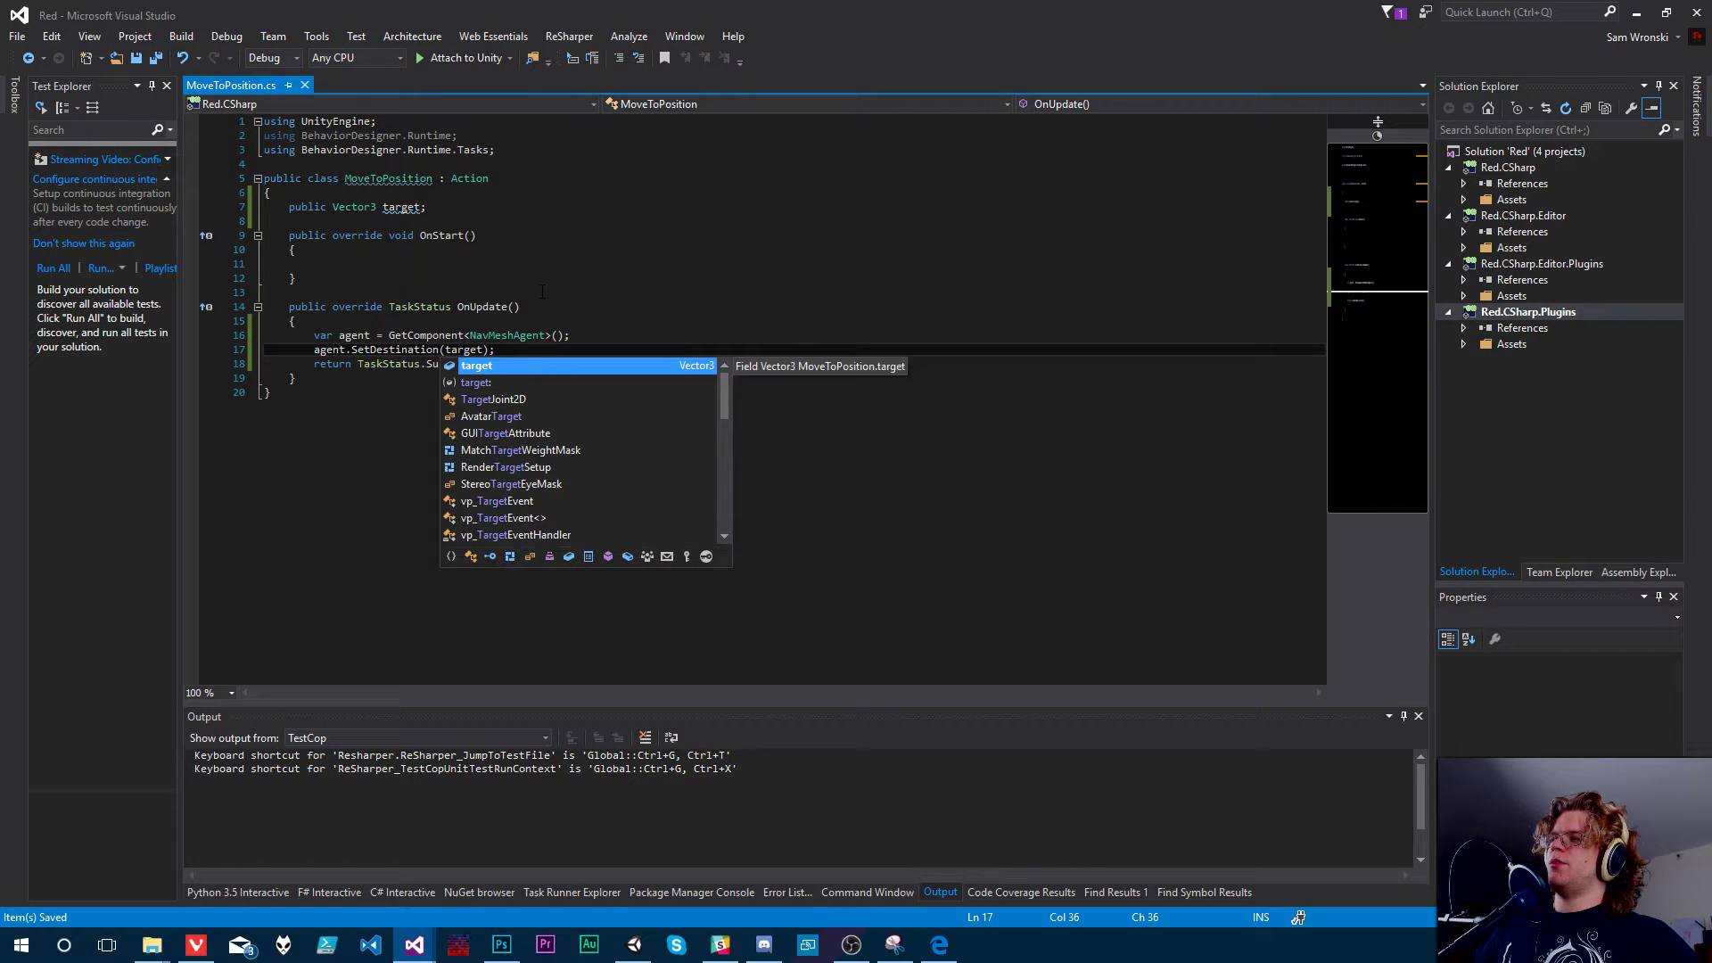
pyautogui.press('Tab')
pyautogui.hotkey('ctrl', 's')
pyautogui.click(289, 291)
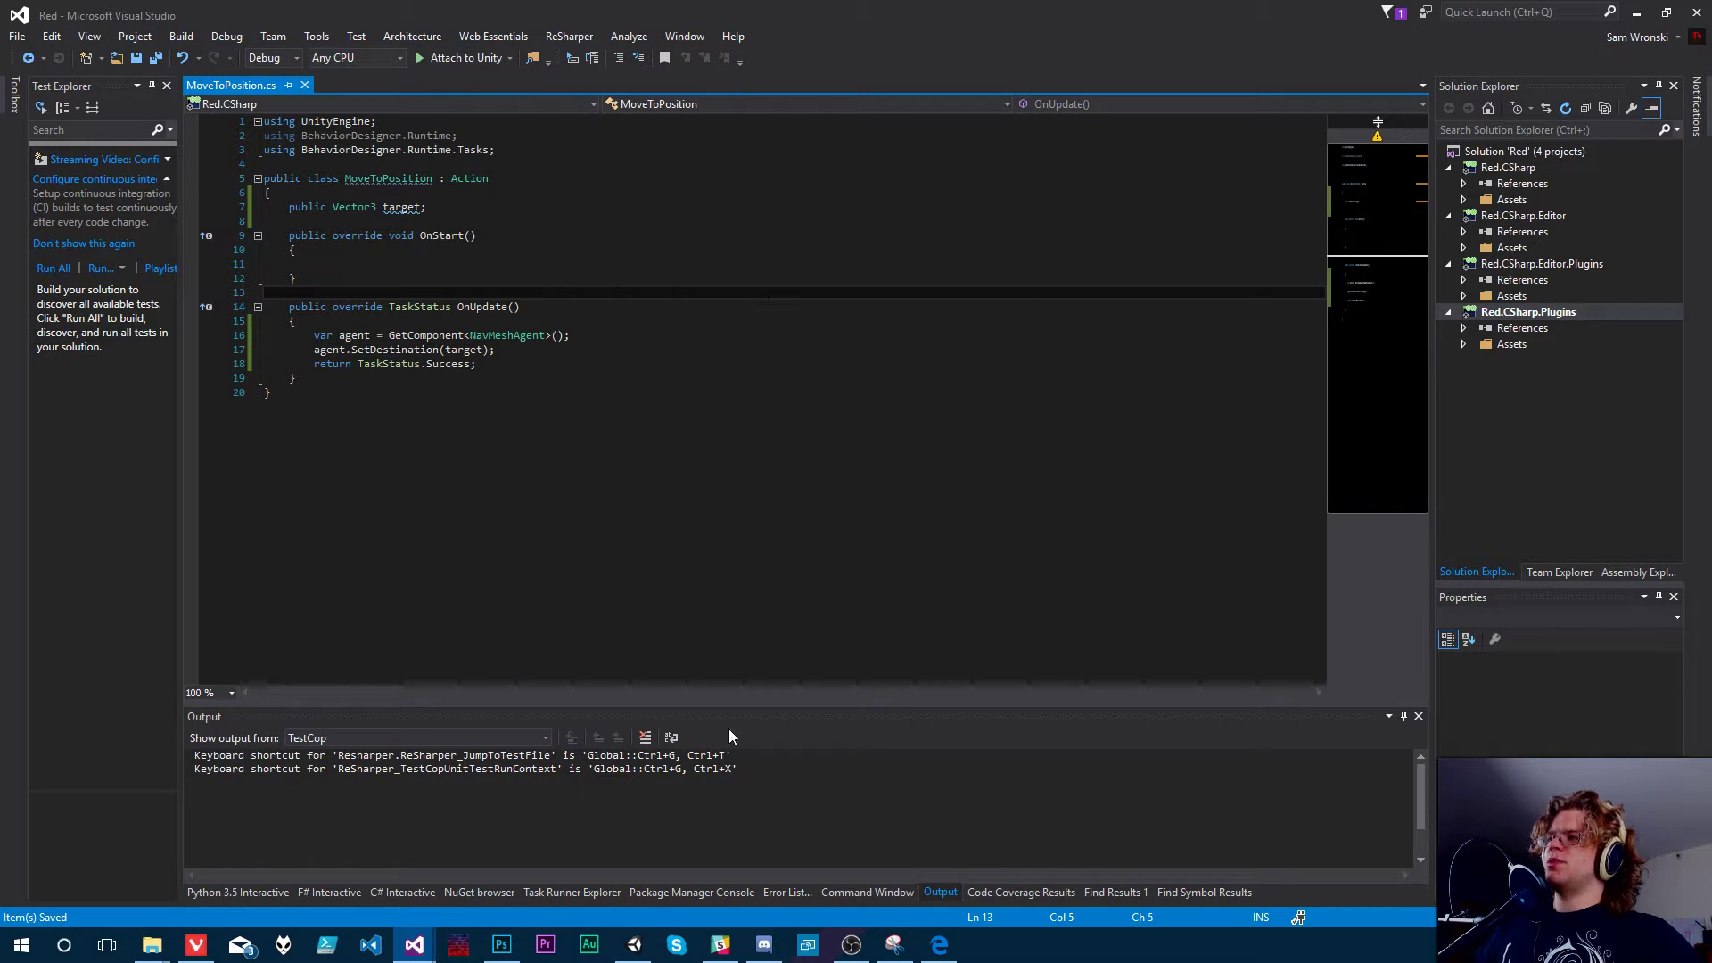
# - Switch to Unity, enable restarting on completion for MCSMale's Behavior Tree component, and save the scene
pyautogui.click(634, 947)
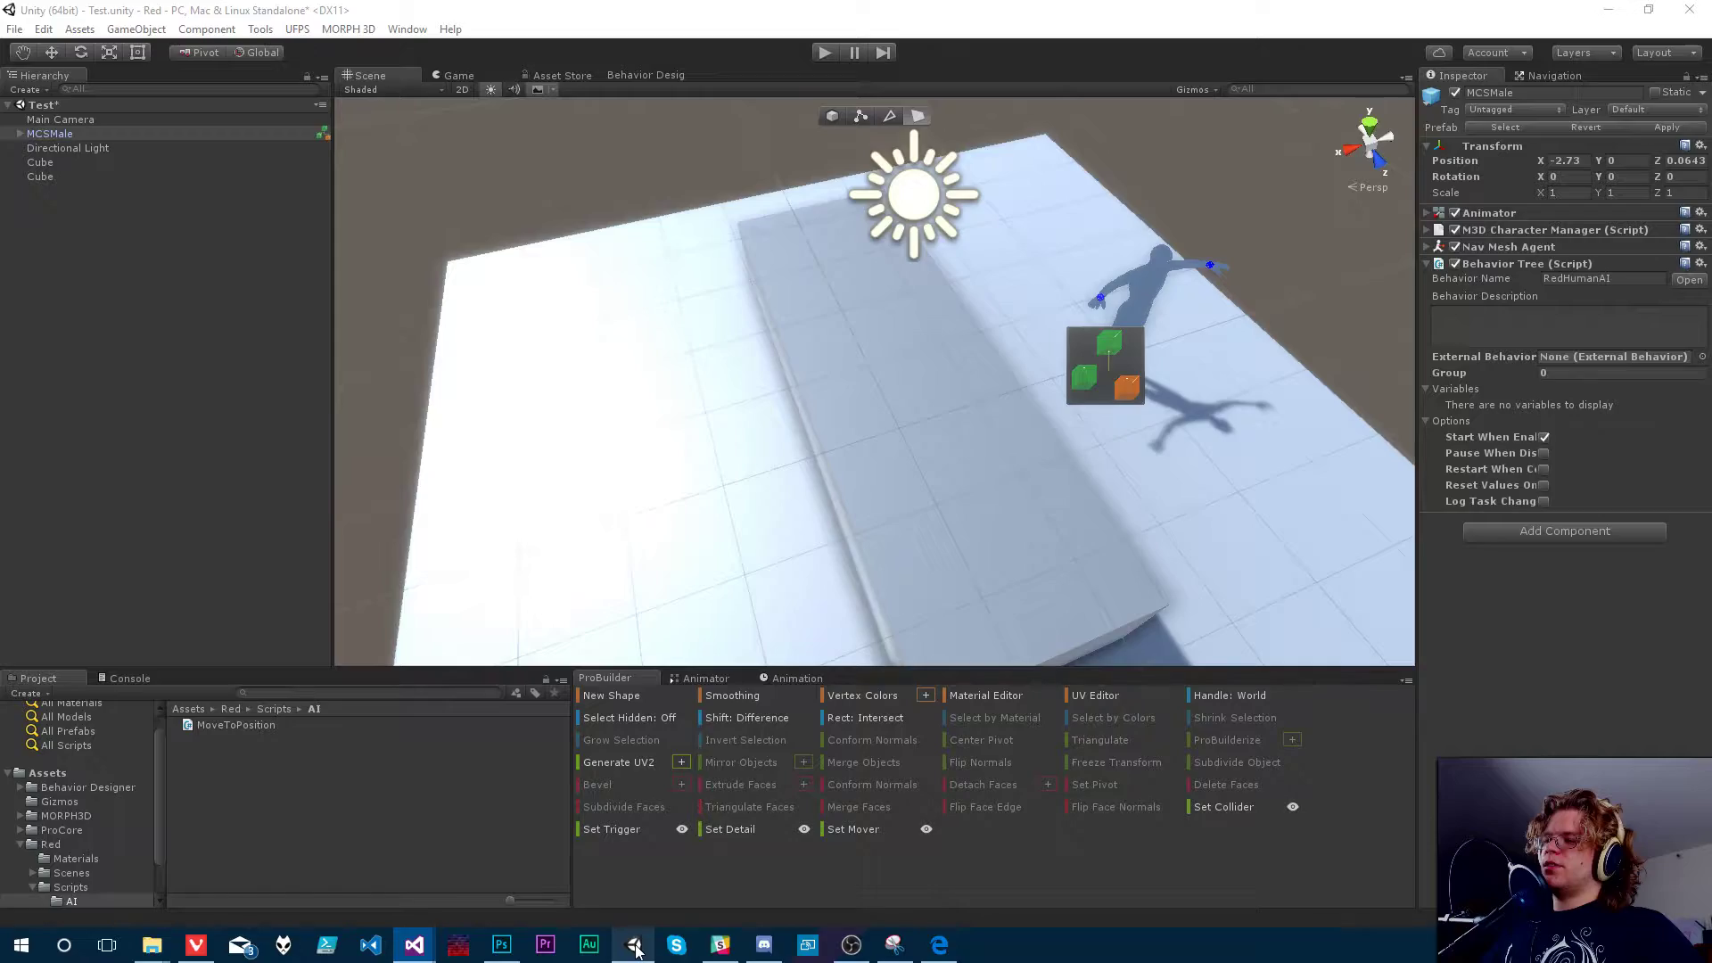
pyautogui.click(1542, 470)
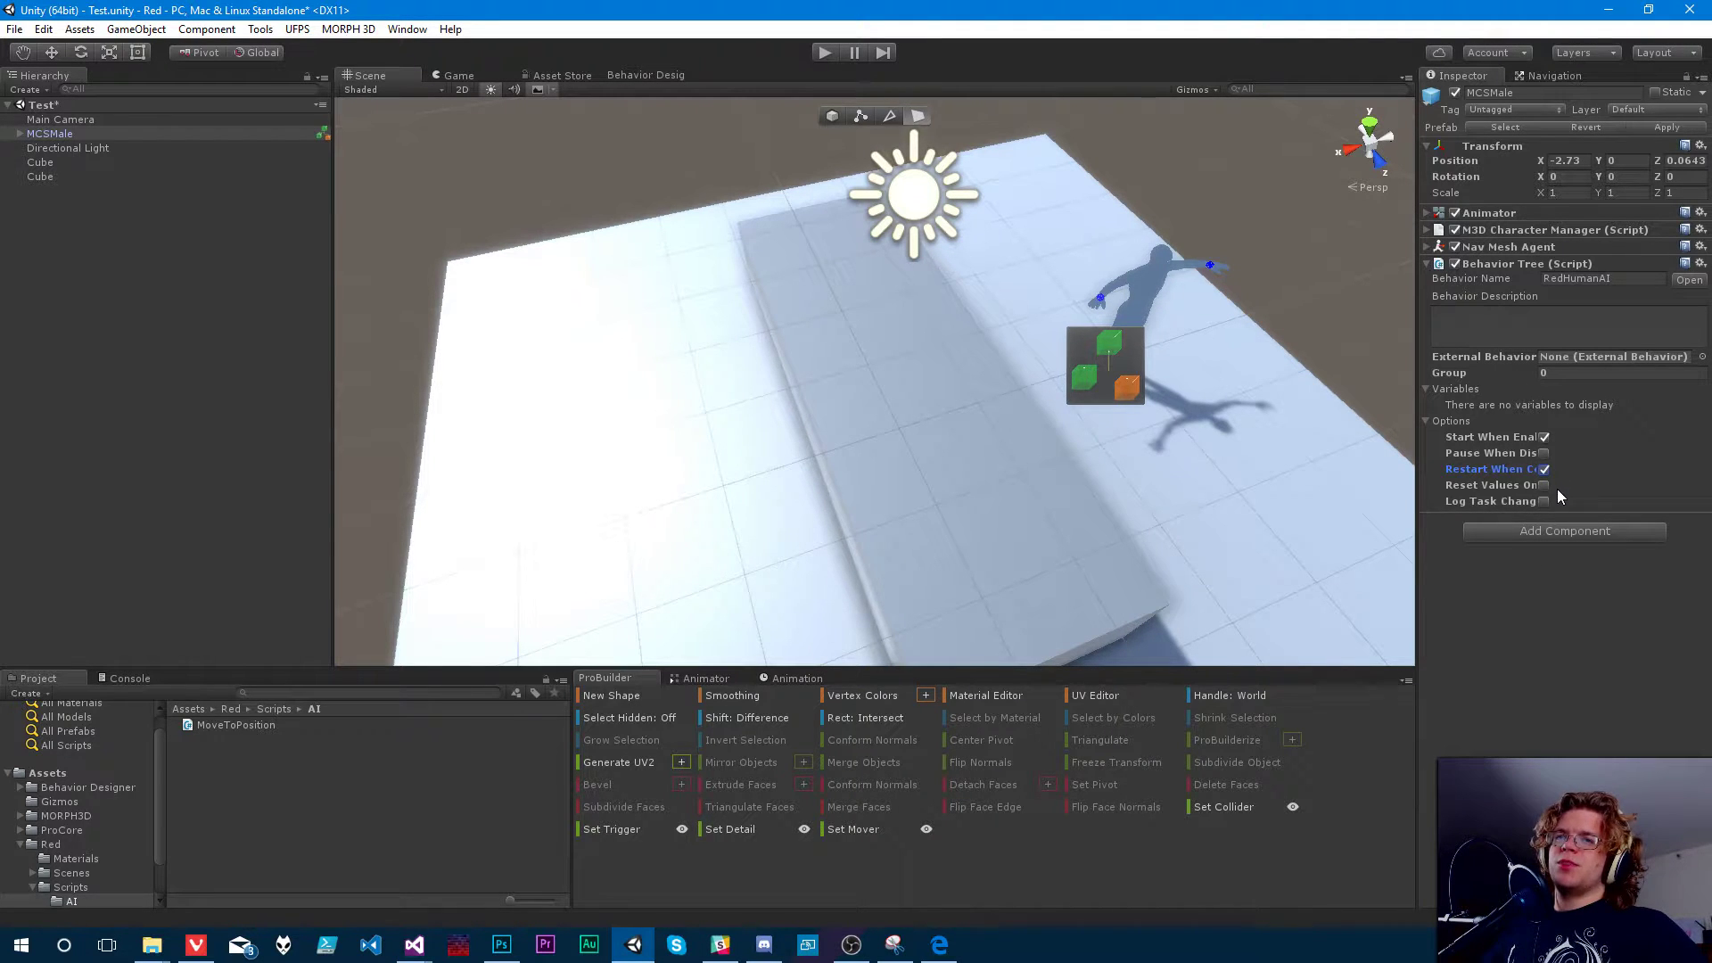
pyautogui.hotkey('ctrl', 's')
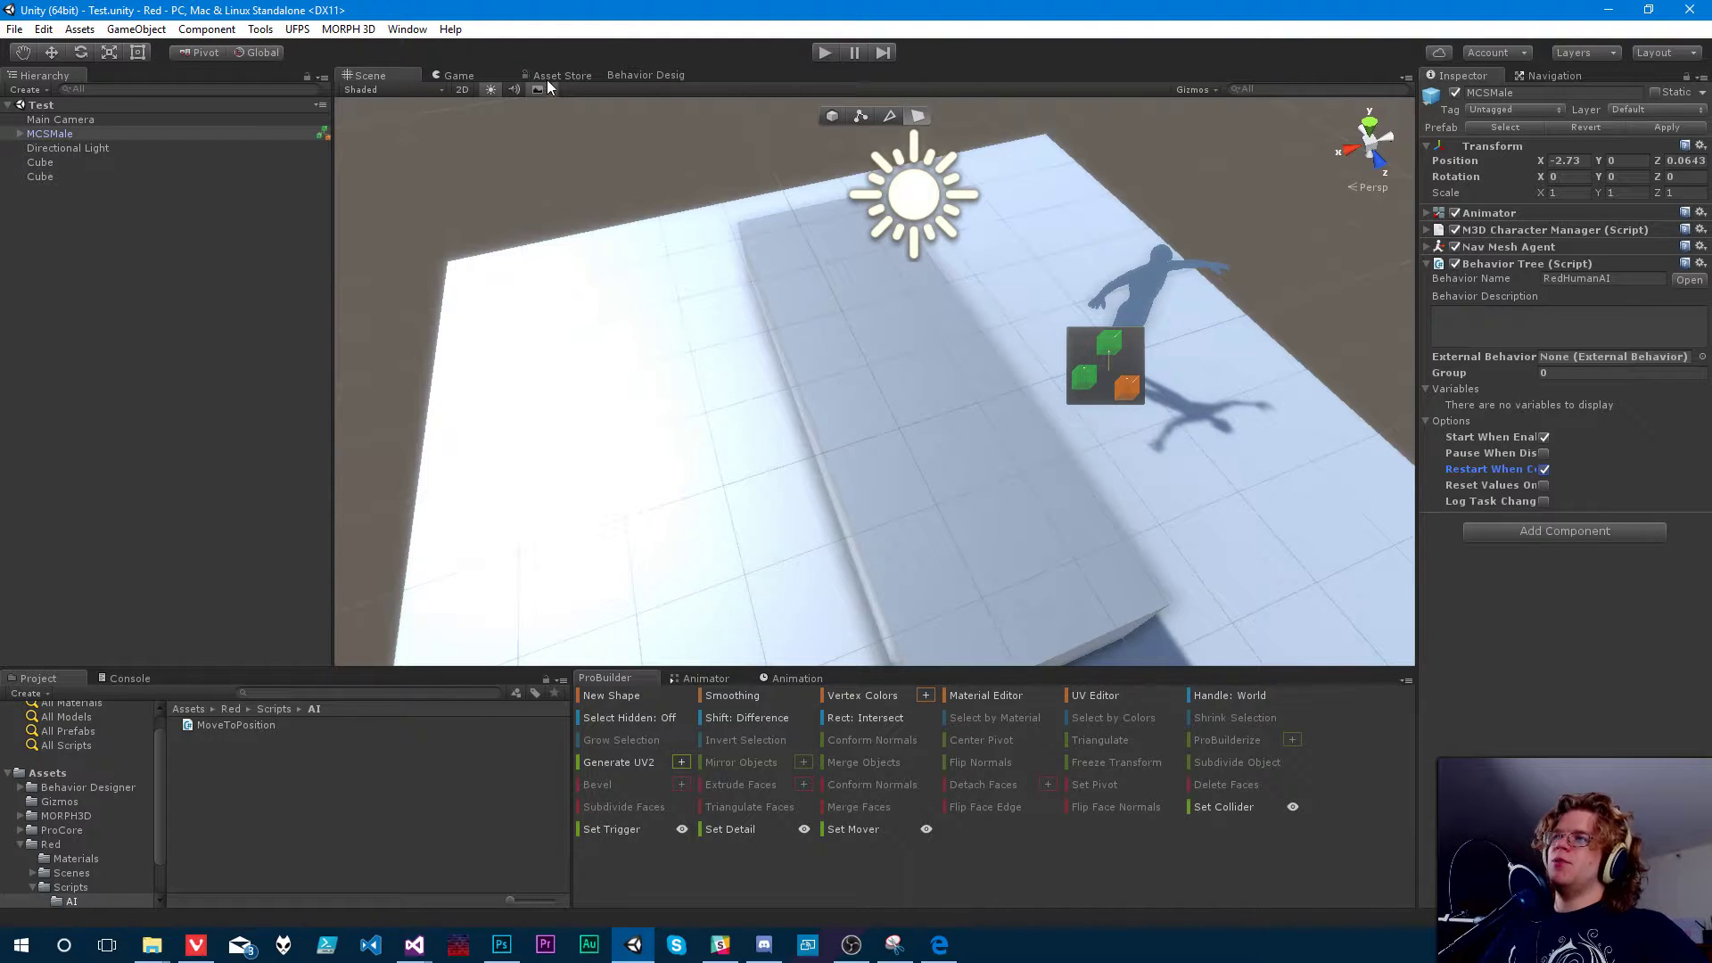
# - Show the Move To Position task's properties in MCSMale's behavior tree and set its Target X to 0
pyautogui.click(637, 75)
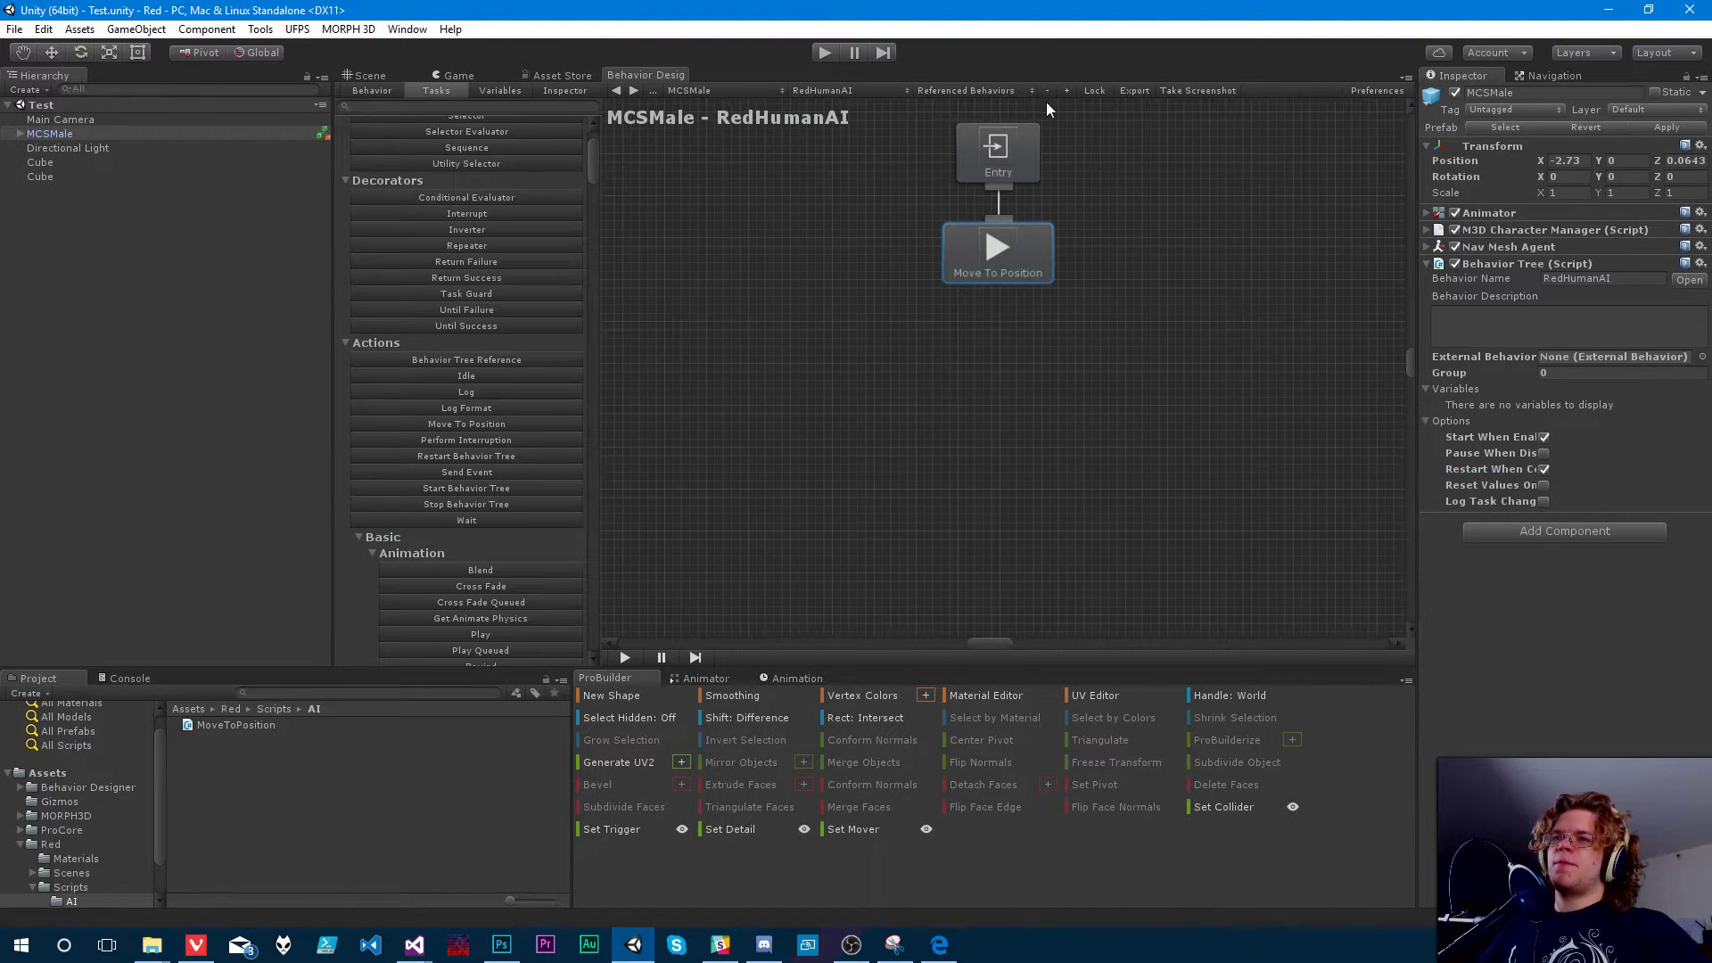
pyautogui.scroll(-2, 1128, 370)
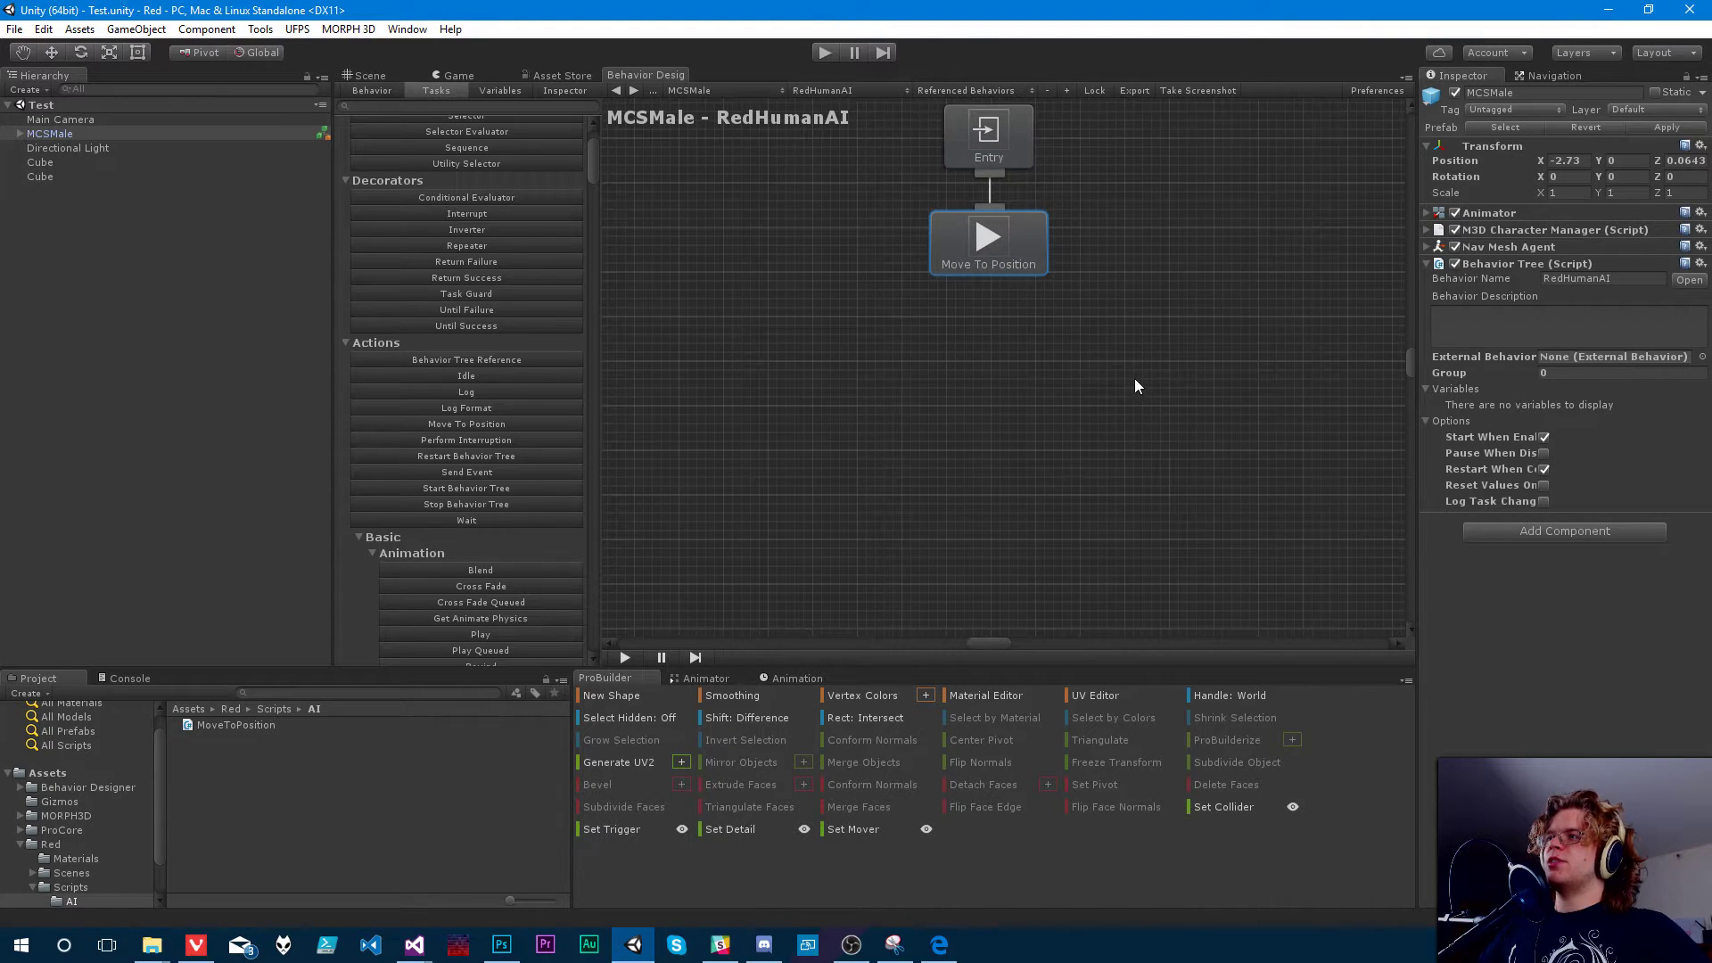
pyautogui.scroll(-1, 1051, 243)
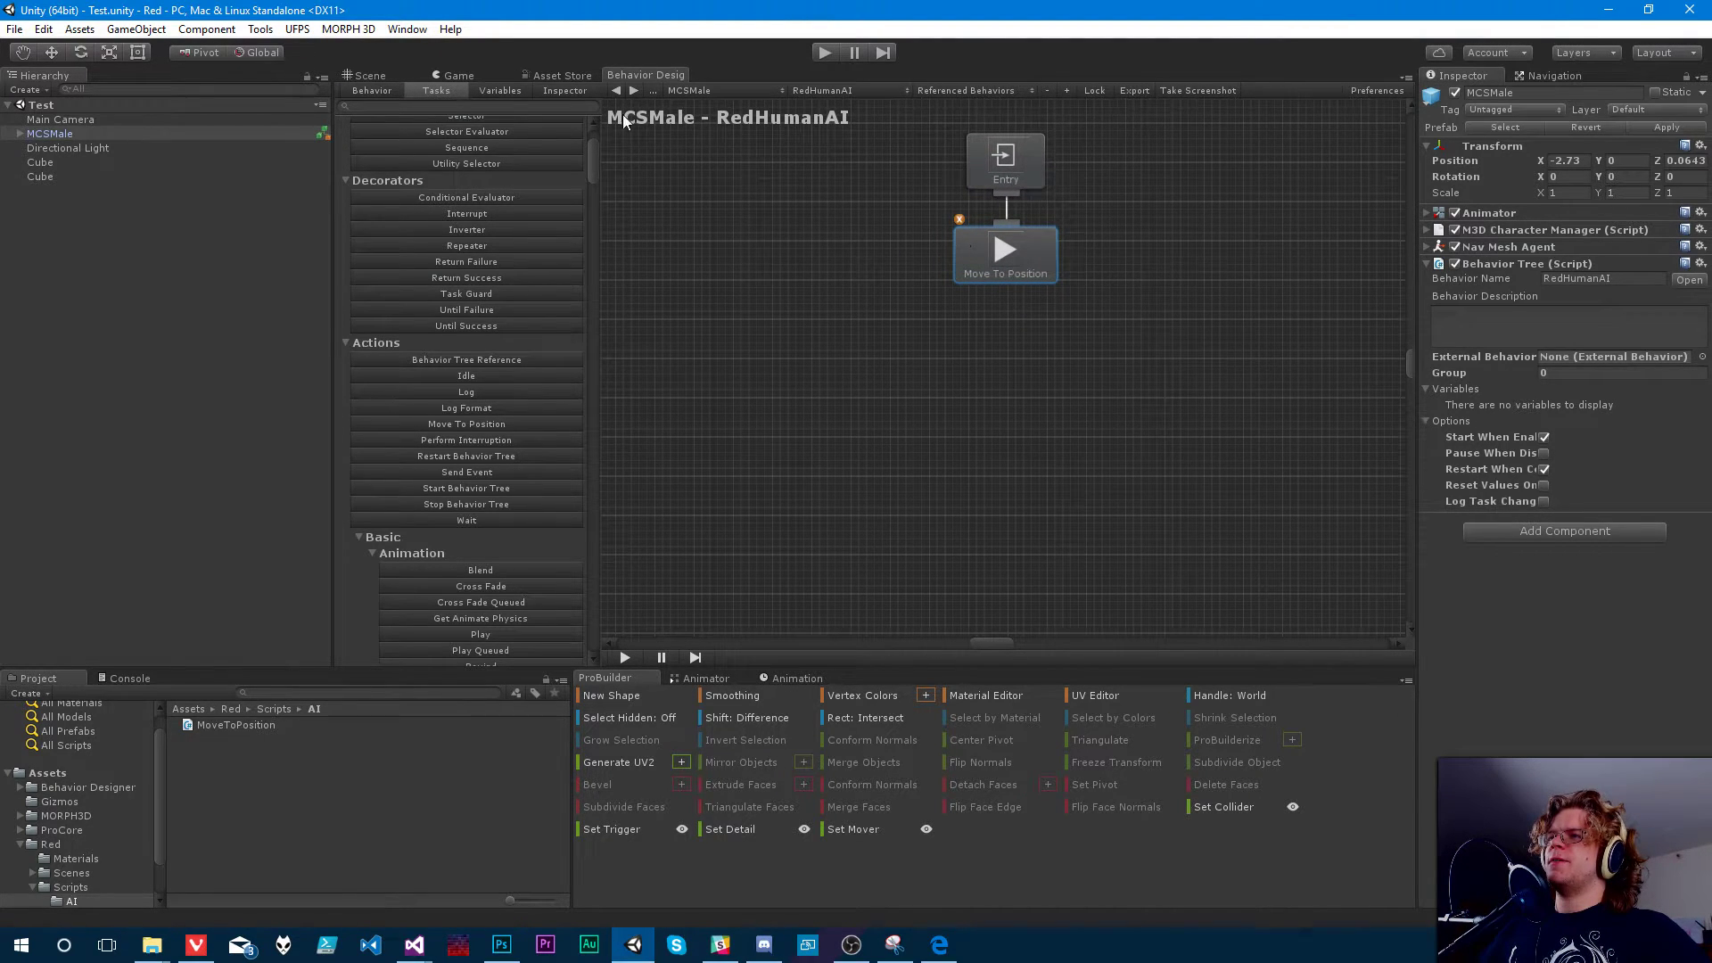
pyautogui.click(565, 90)
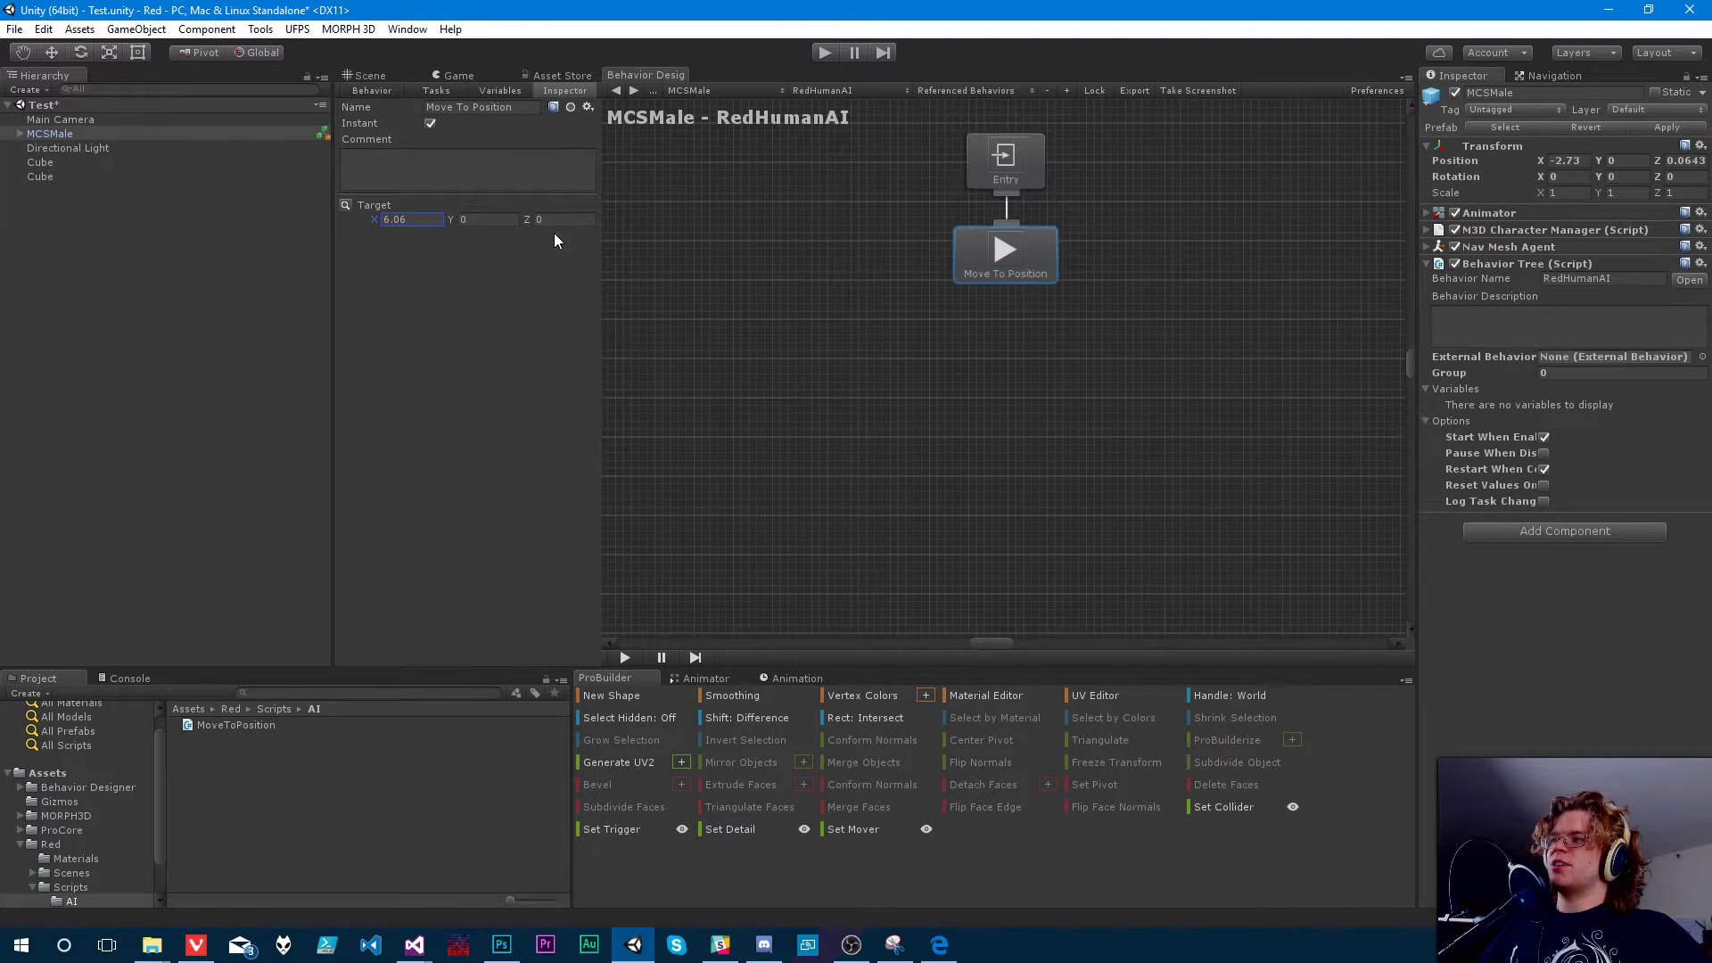
pyautogui.write('0')
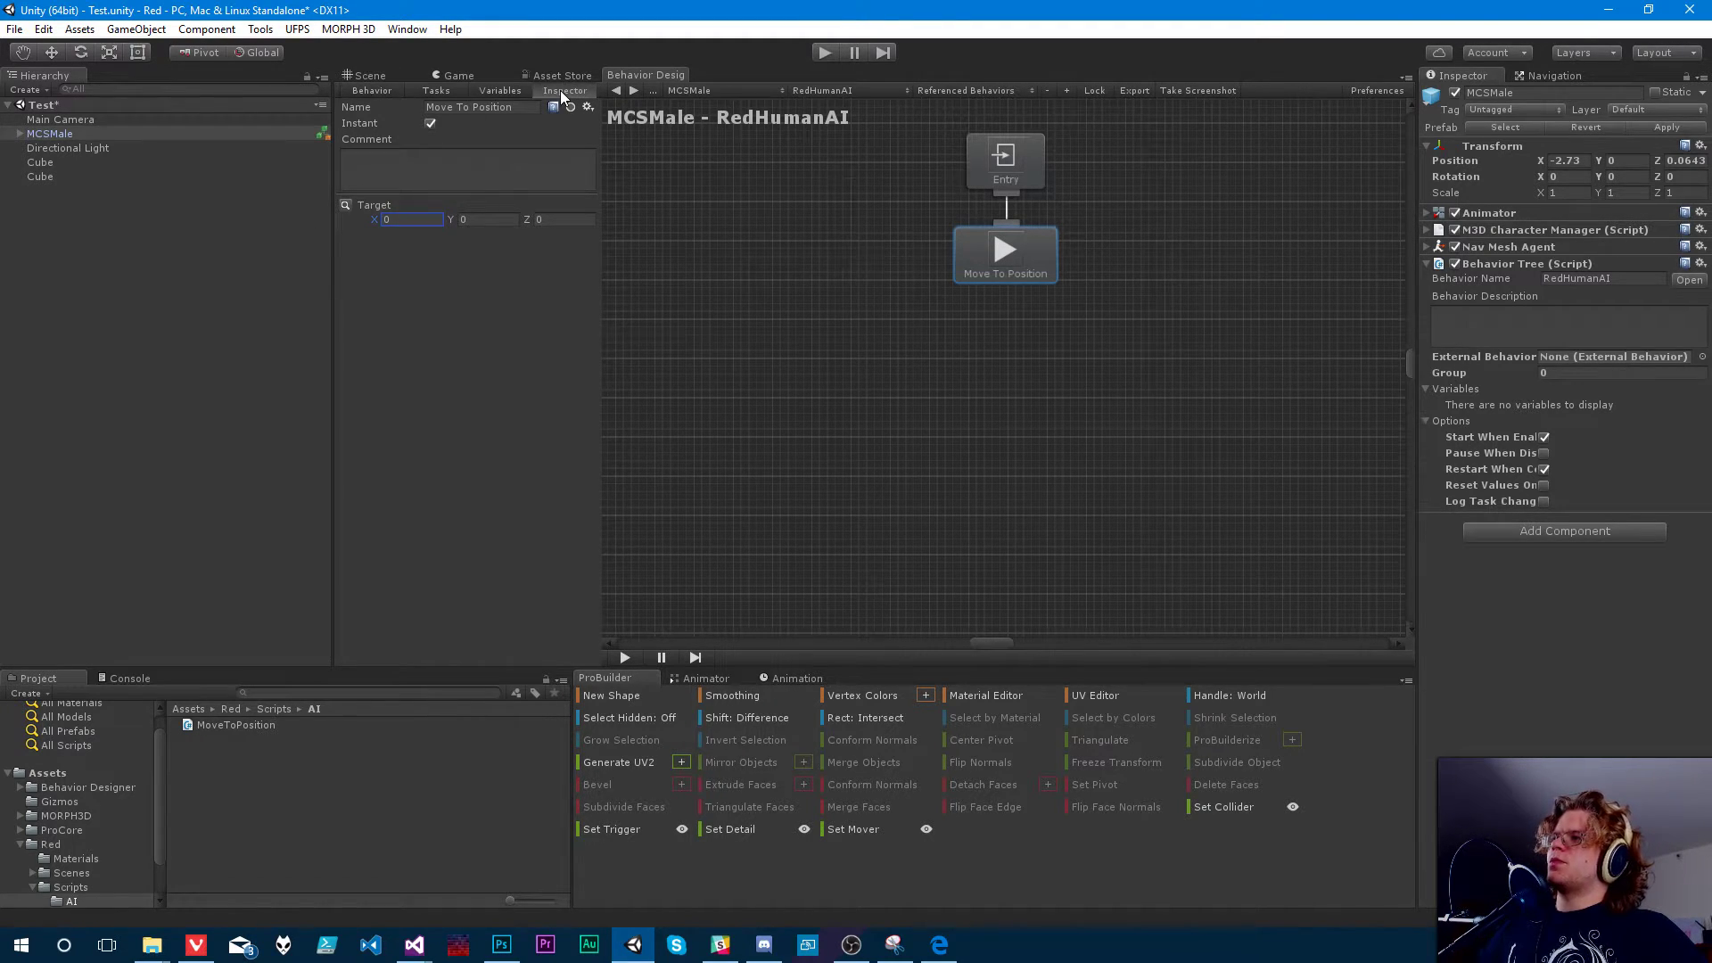
# - Run the scene and dock the Behavior Designer window below the Hierarchy, enlarged so the running tree fits
pyautogui.click(367, 76)
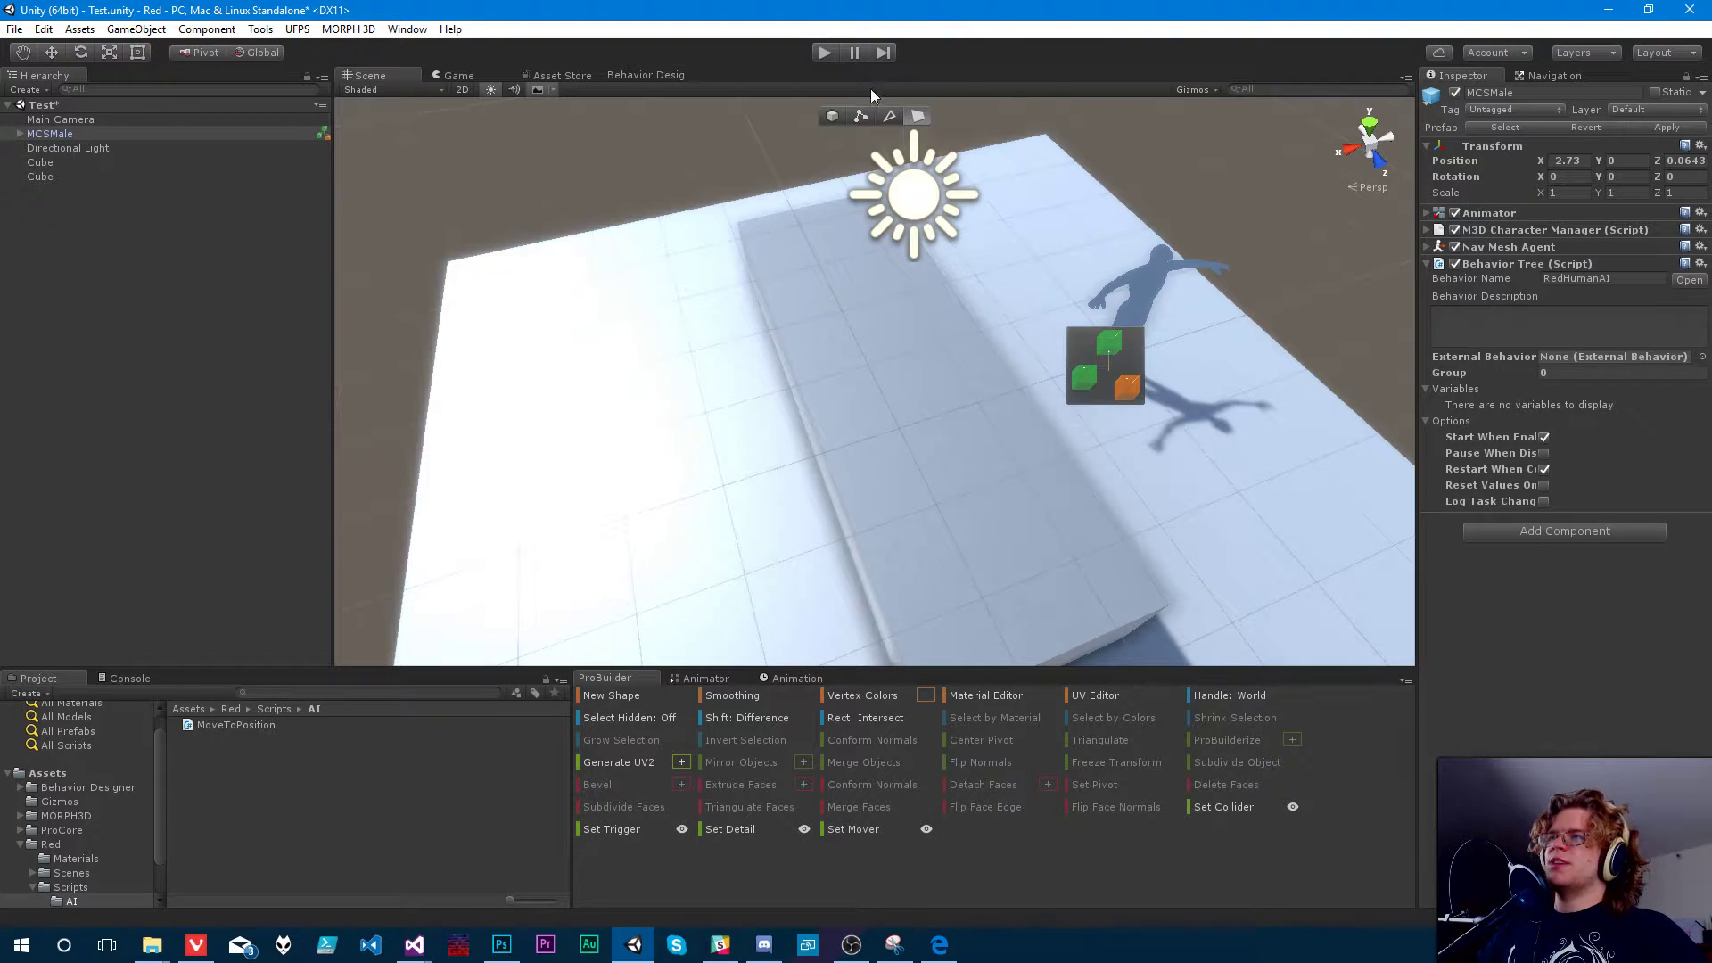
pyautogui.click(835, 55)
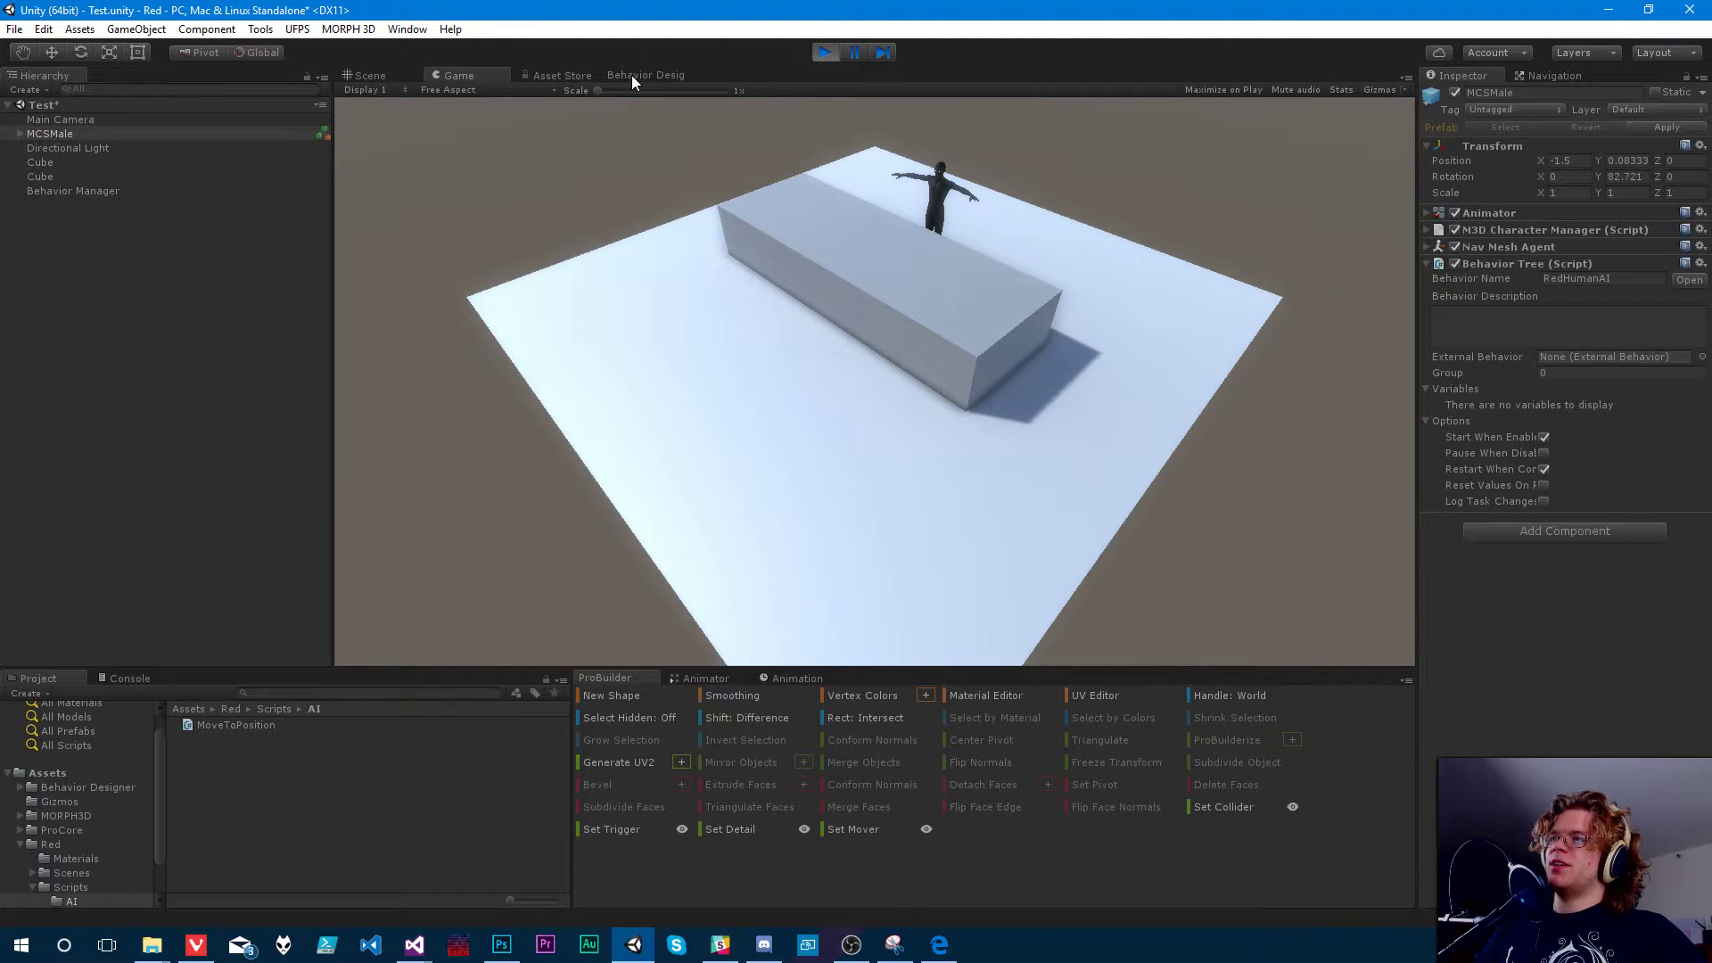
pyautogui.moveTo(631, 75); pyautogui.dragTo(174, 613)
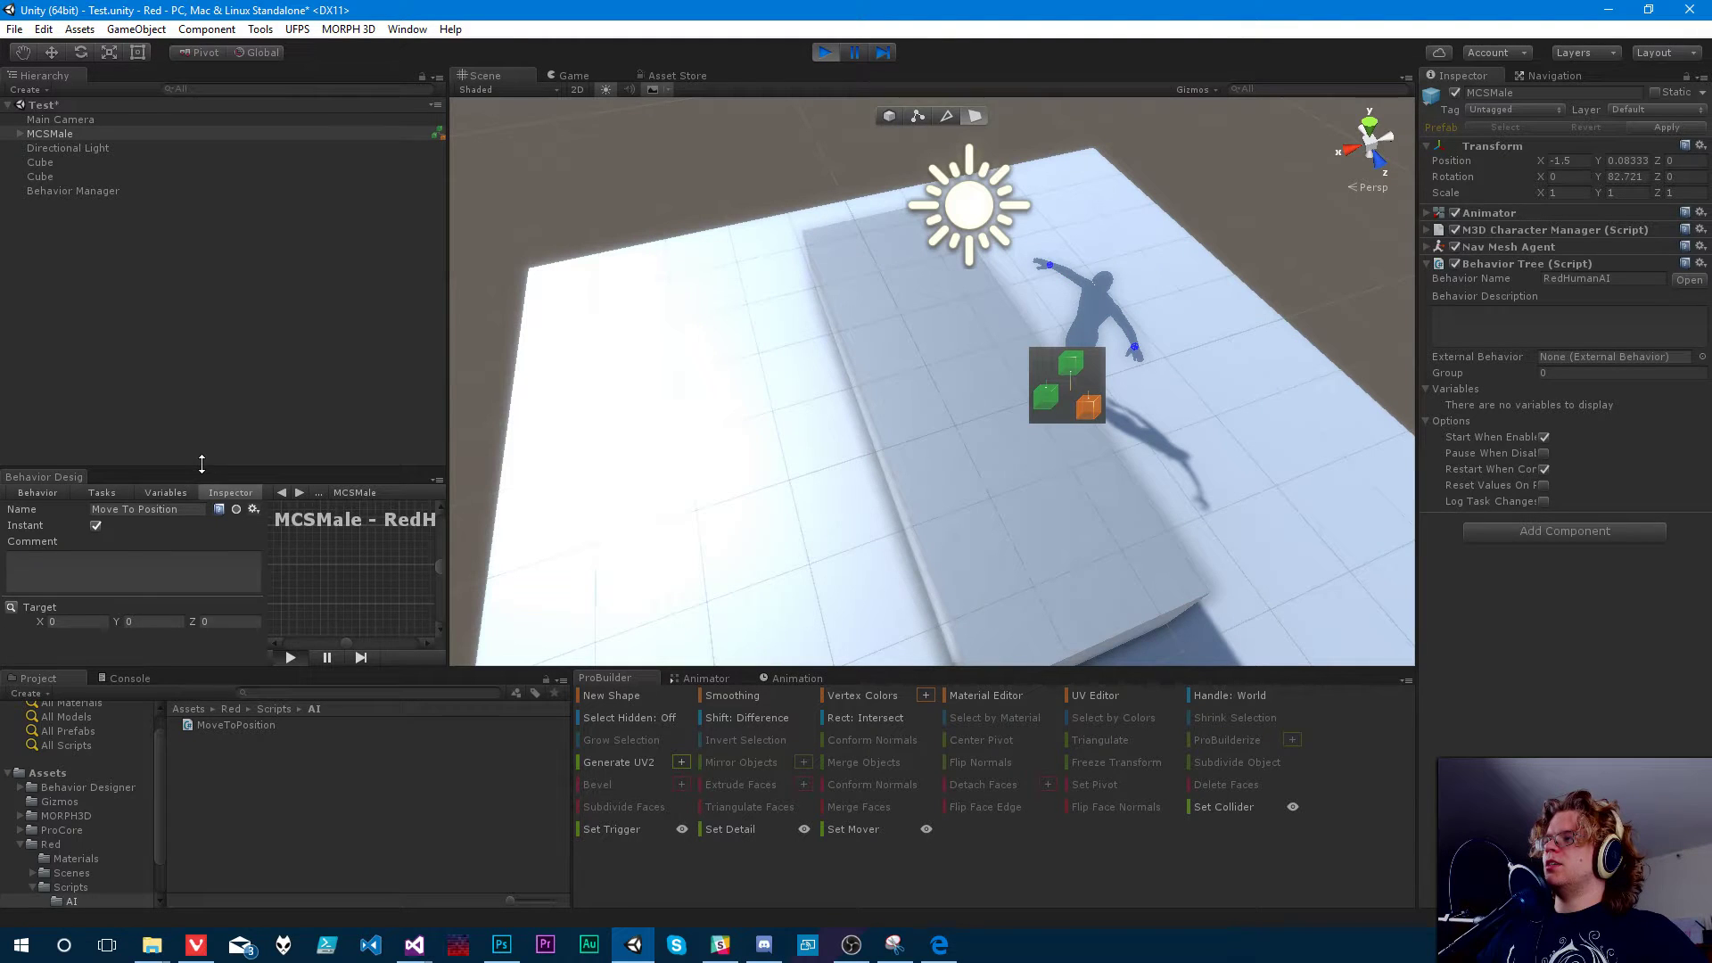
pyautogui.moveTo(202, 464); pyautogui.dragTo(237, 294)
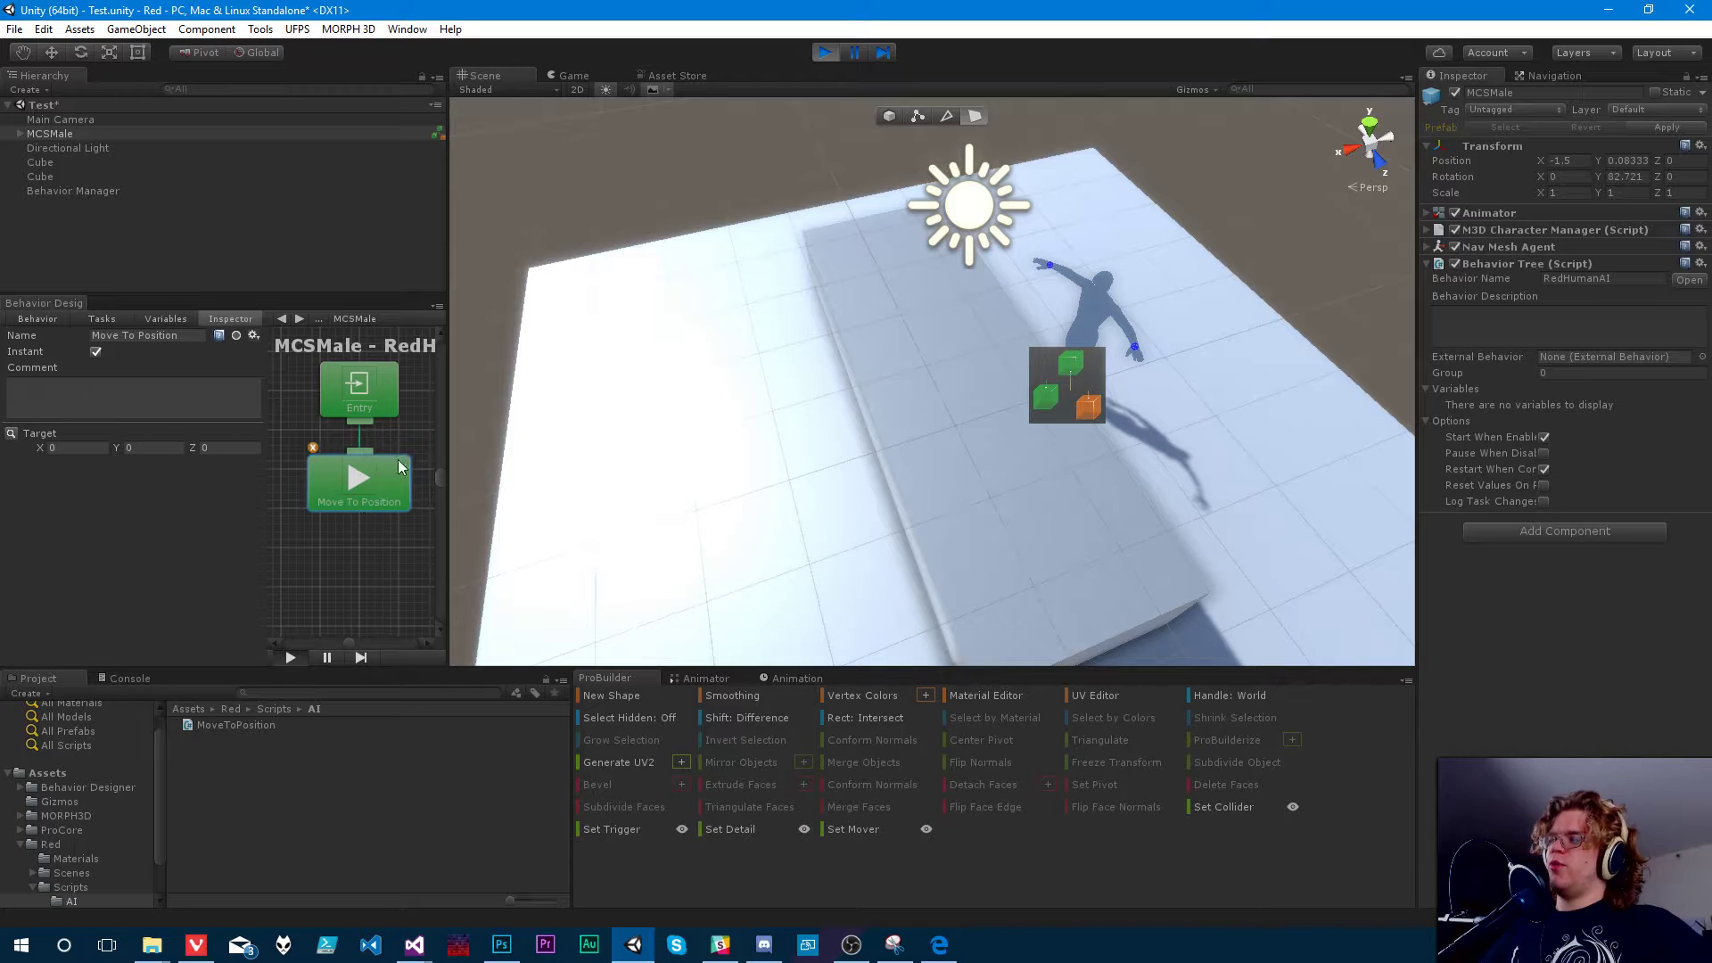
# - Test the agent's movement during play by changing Move To Position's Target X to 1.93 and back to -1.48
pyautogui.click(45, 445)
pyautogui.moveTo(32, 444); pyautogui.dragTo(93, 451)
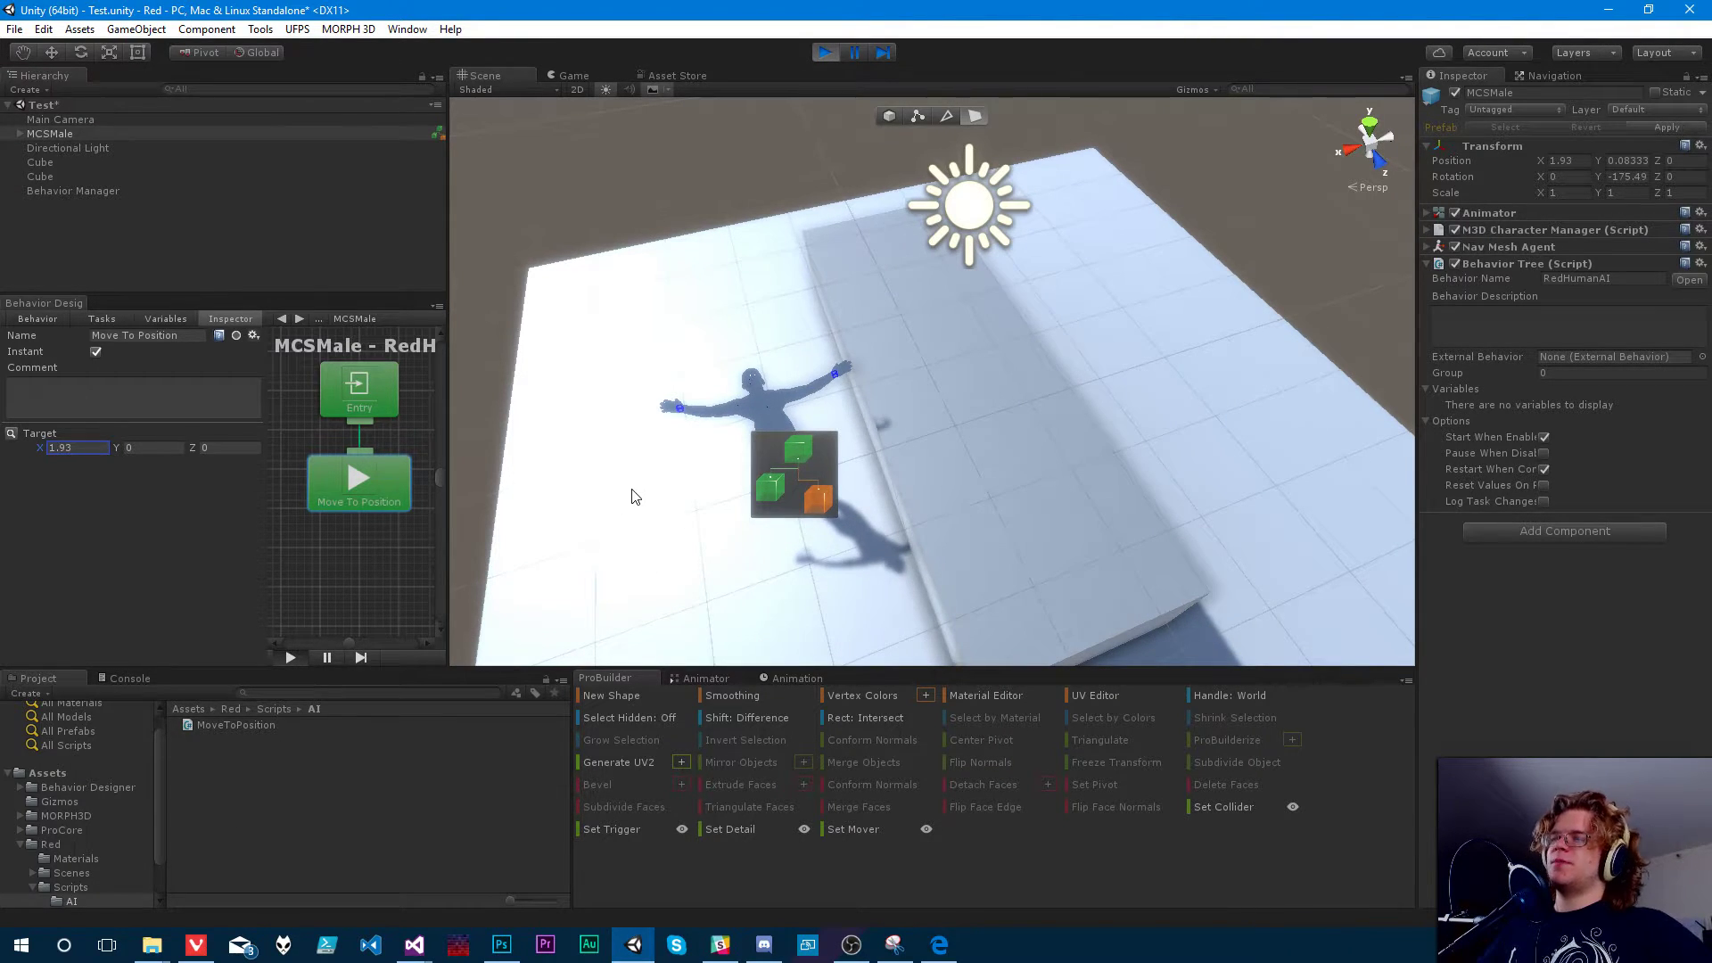
pyautogui.moveTo(44, 447); pyautogui.dragTo(1639, 455)
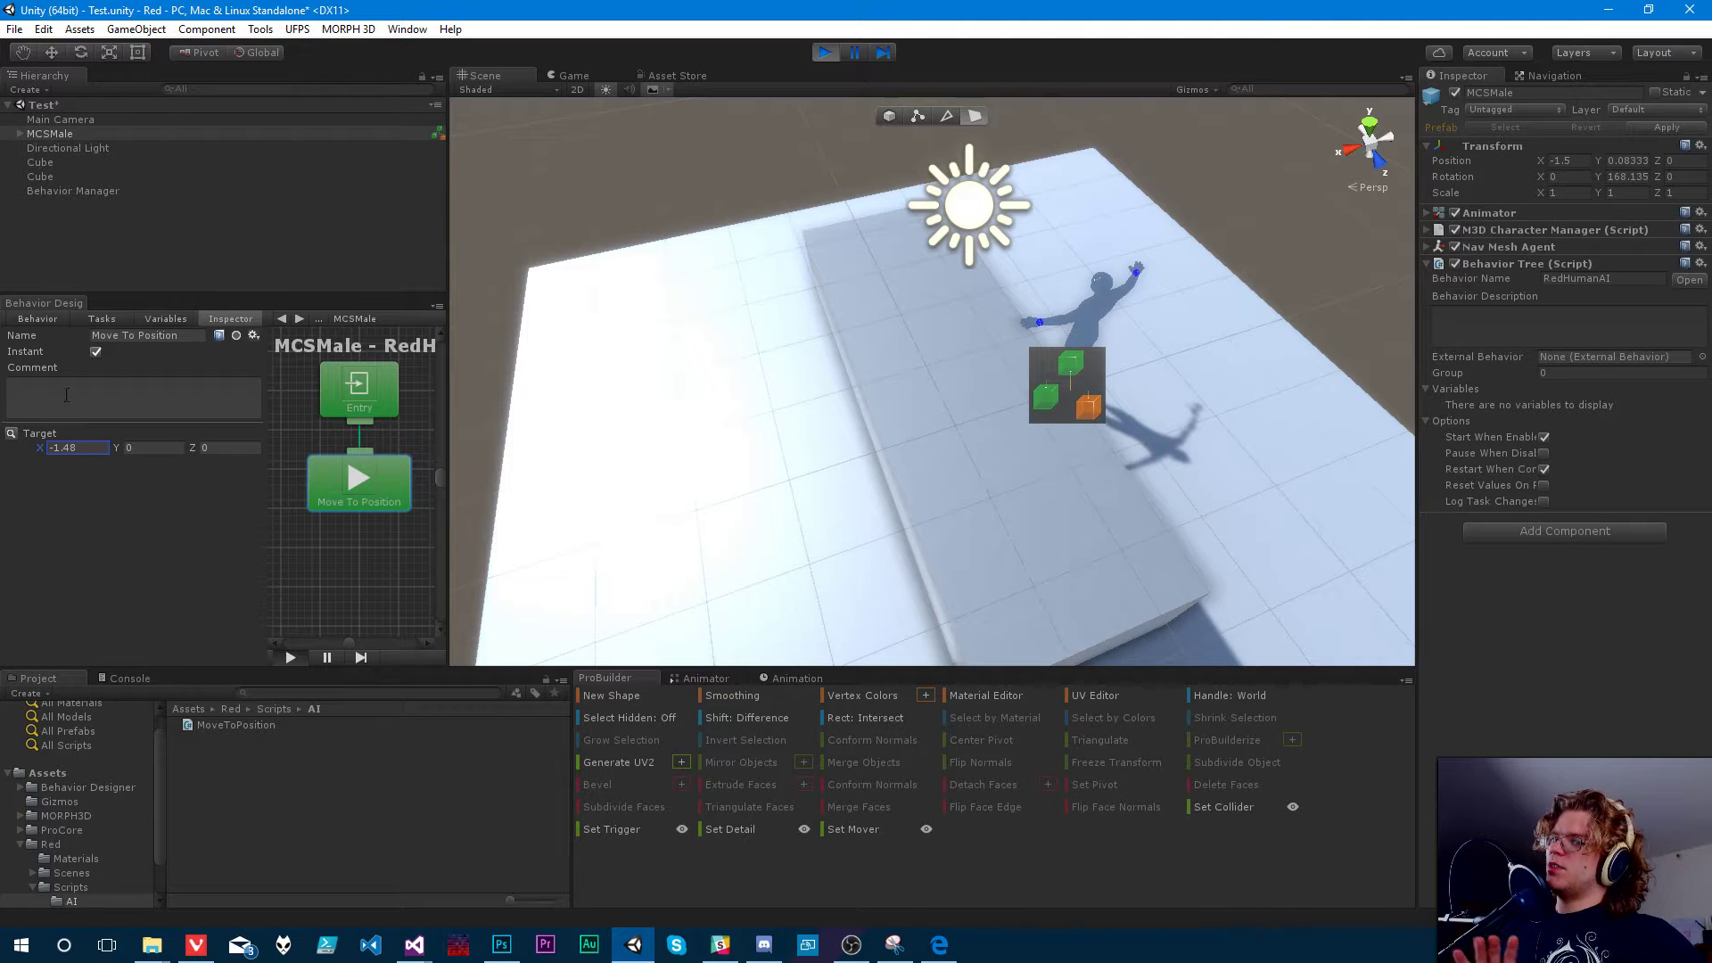
# - Try watching the Target variable beside the Move To Position node, and turn the watch off again
pyautogui.click(11, 433)
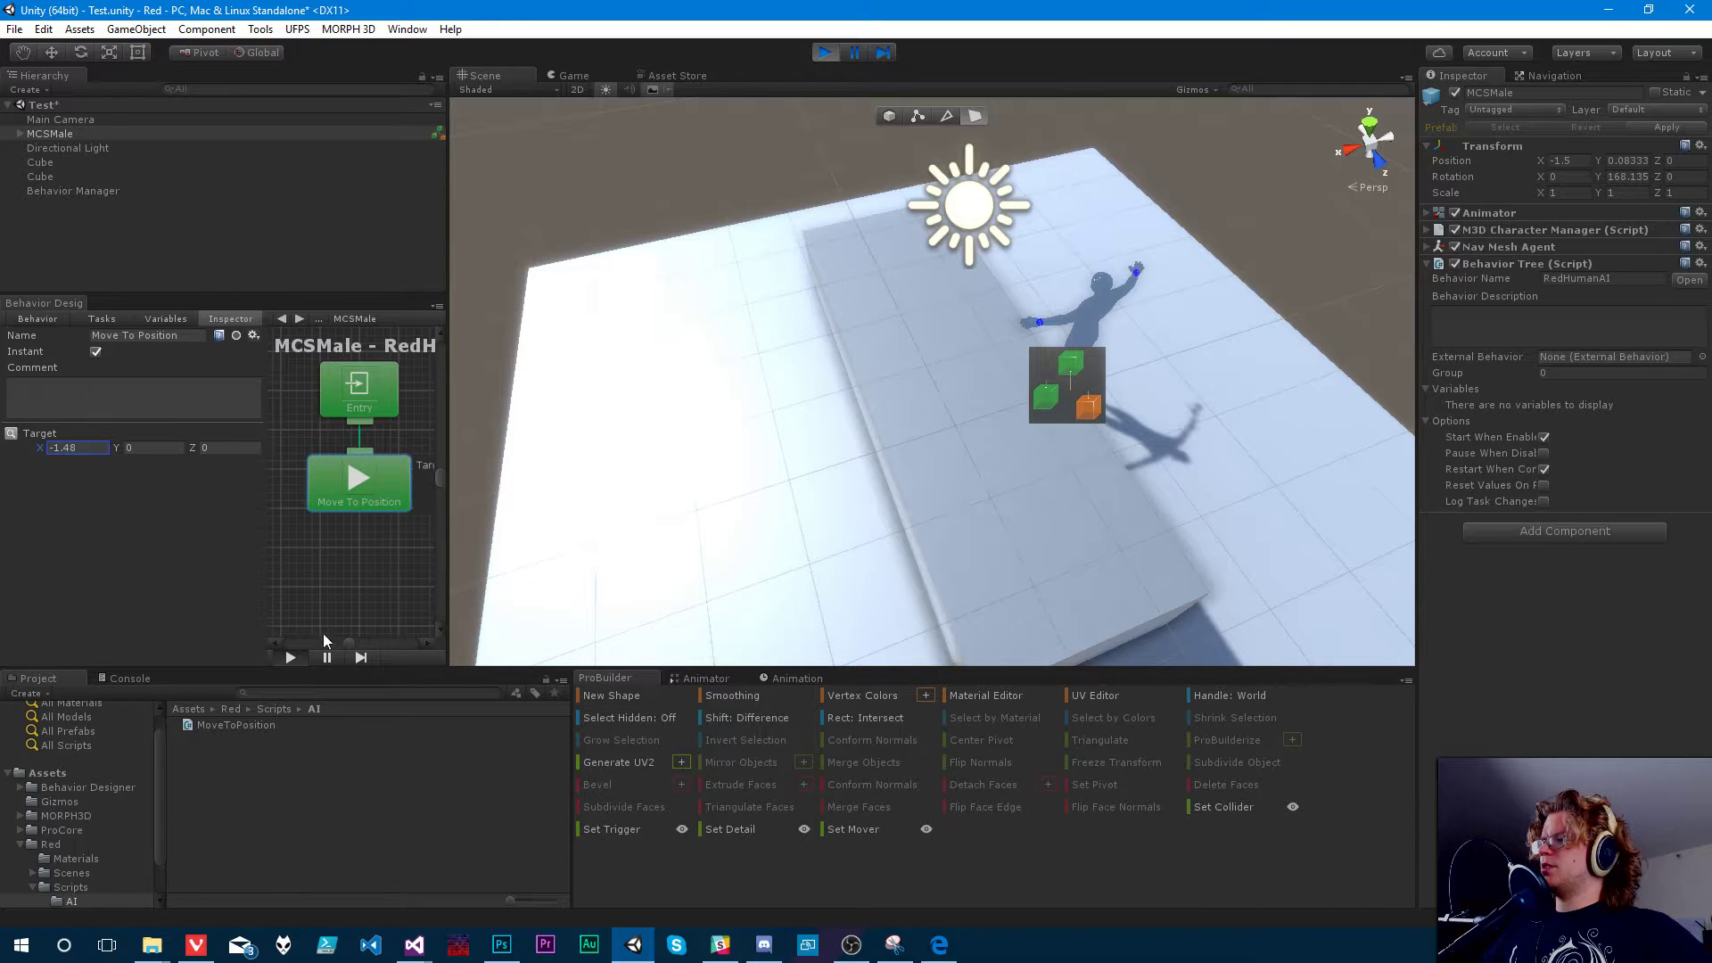
pyautogui.moveTo(426, 644); pyautogui.dragTo(425, 640)
pyautogui.click(10, 435)
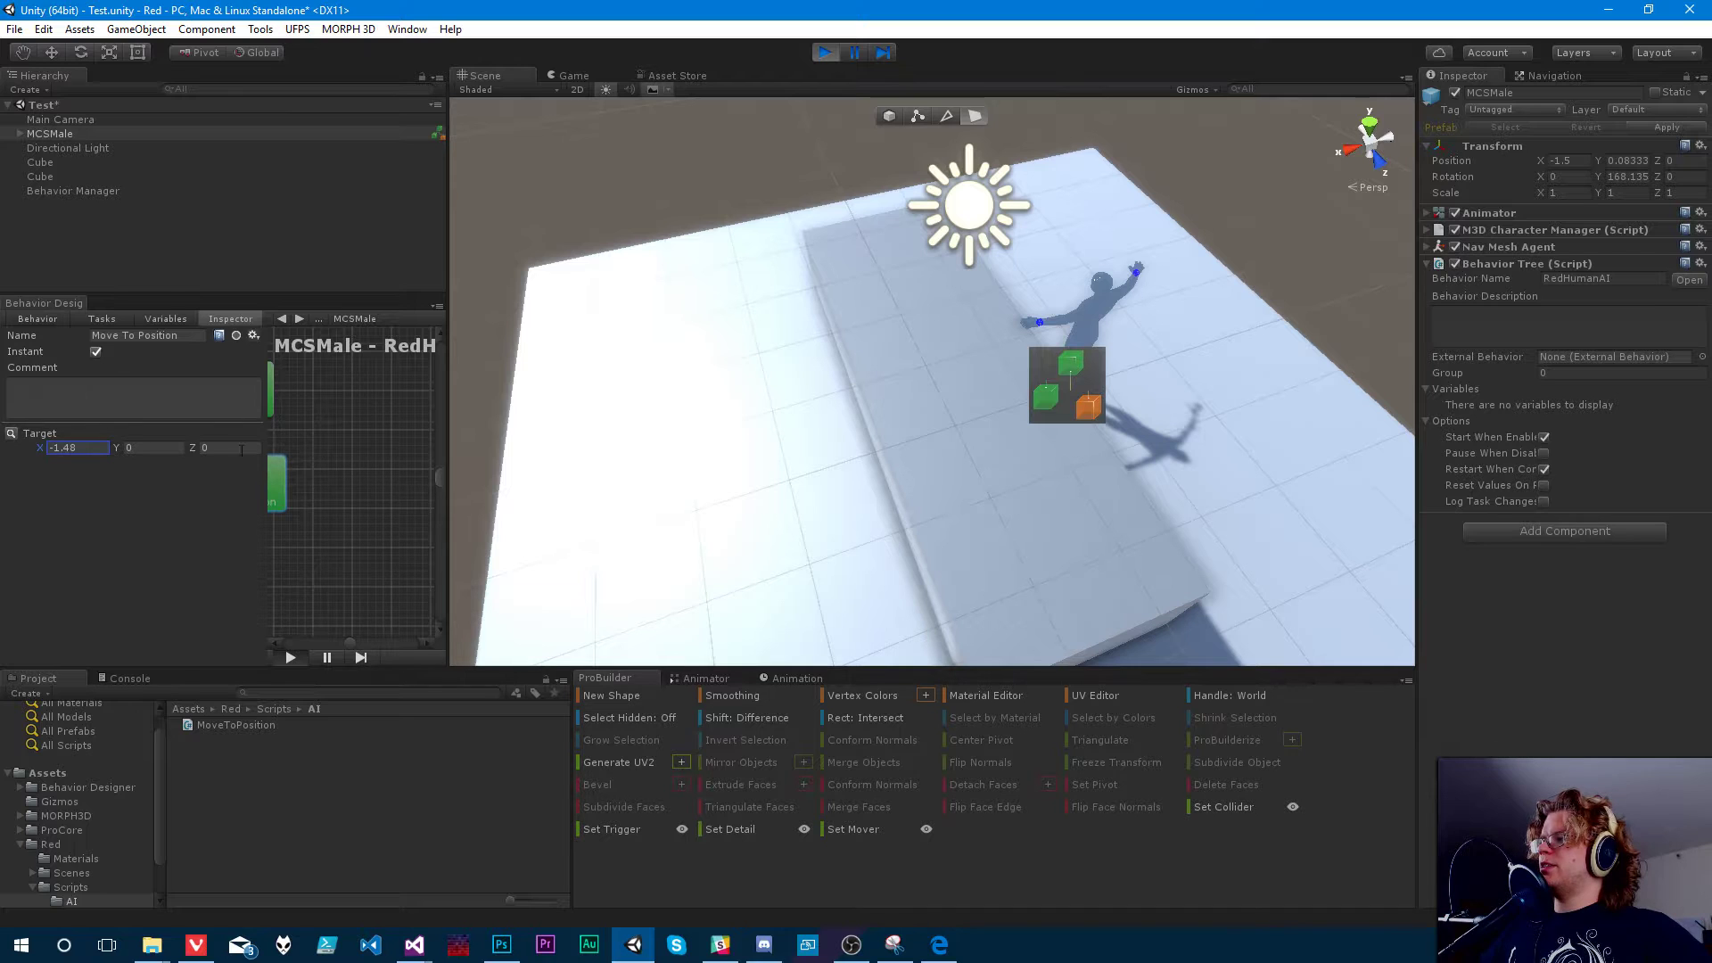
pyautogui.click(63, 437)
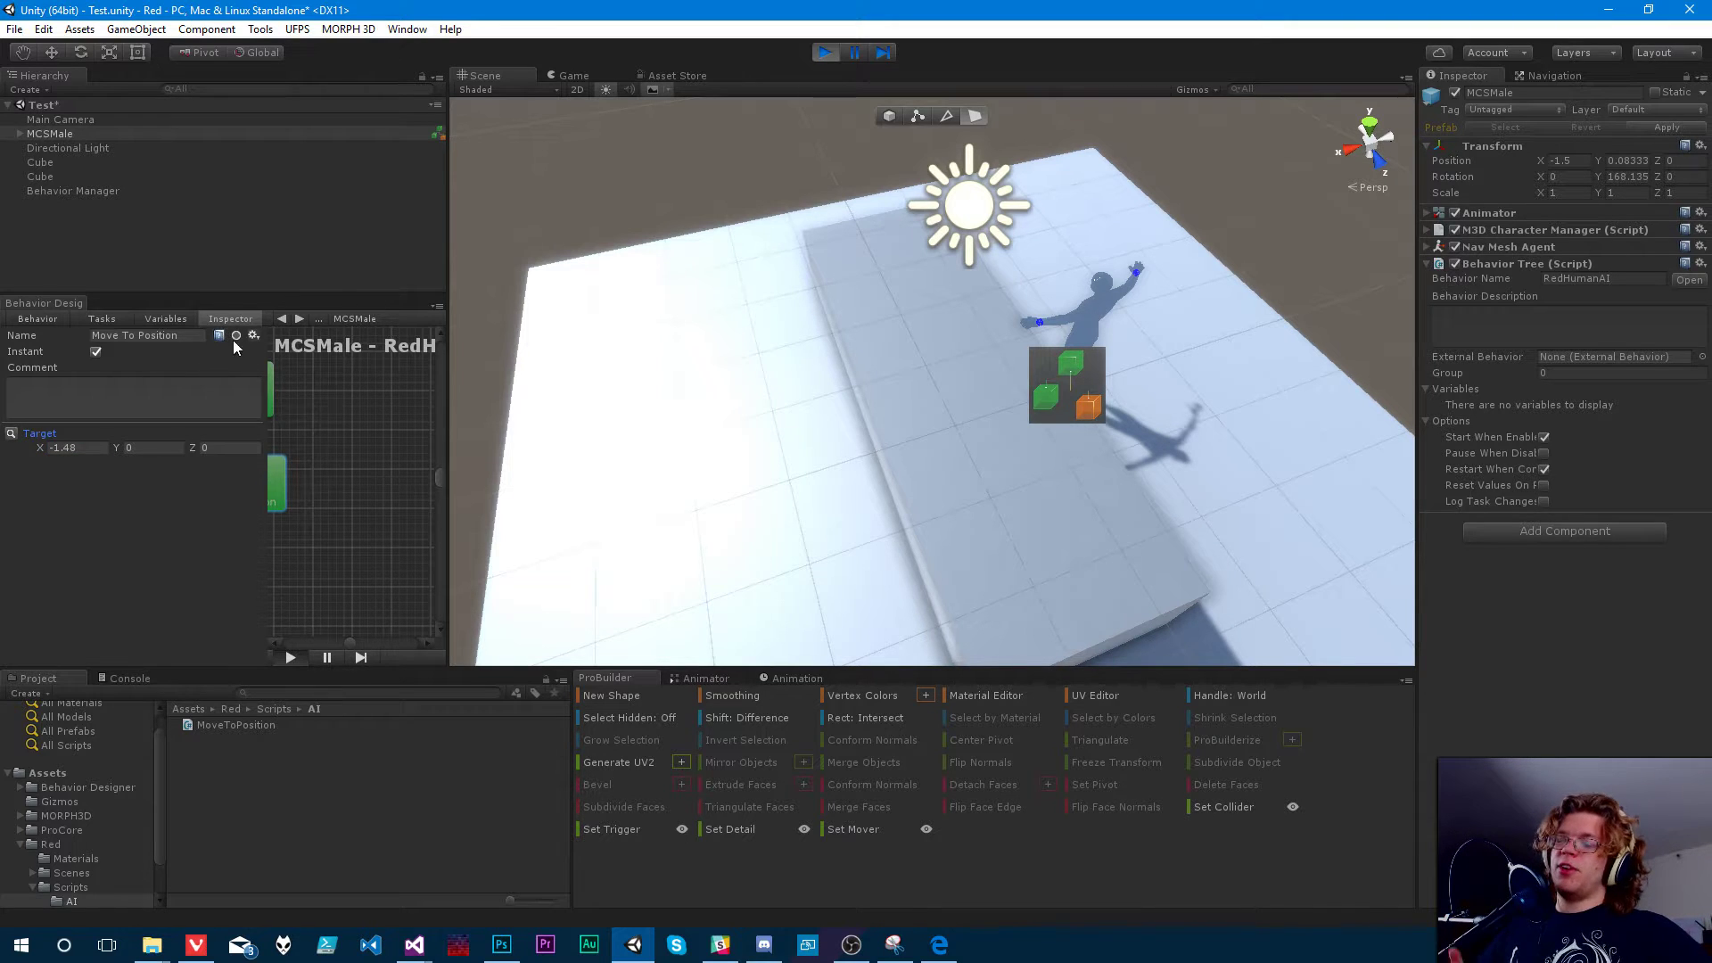
pyautogui.click(165, 319)
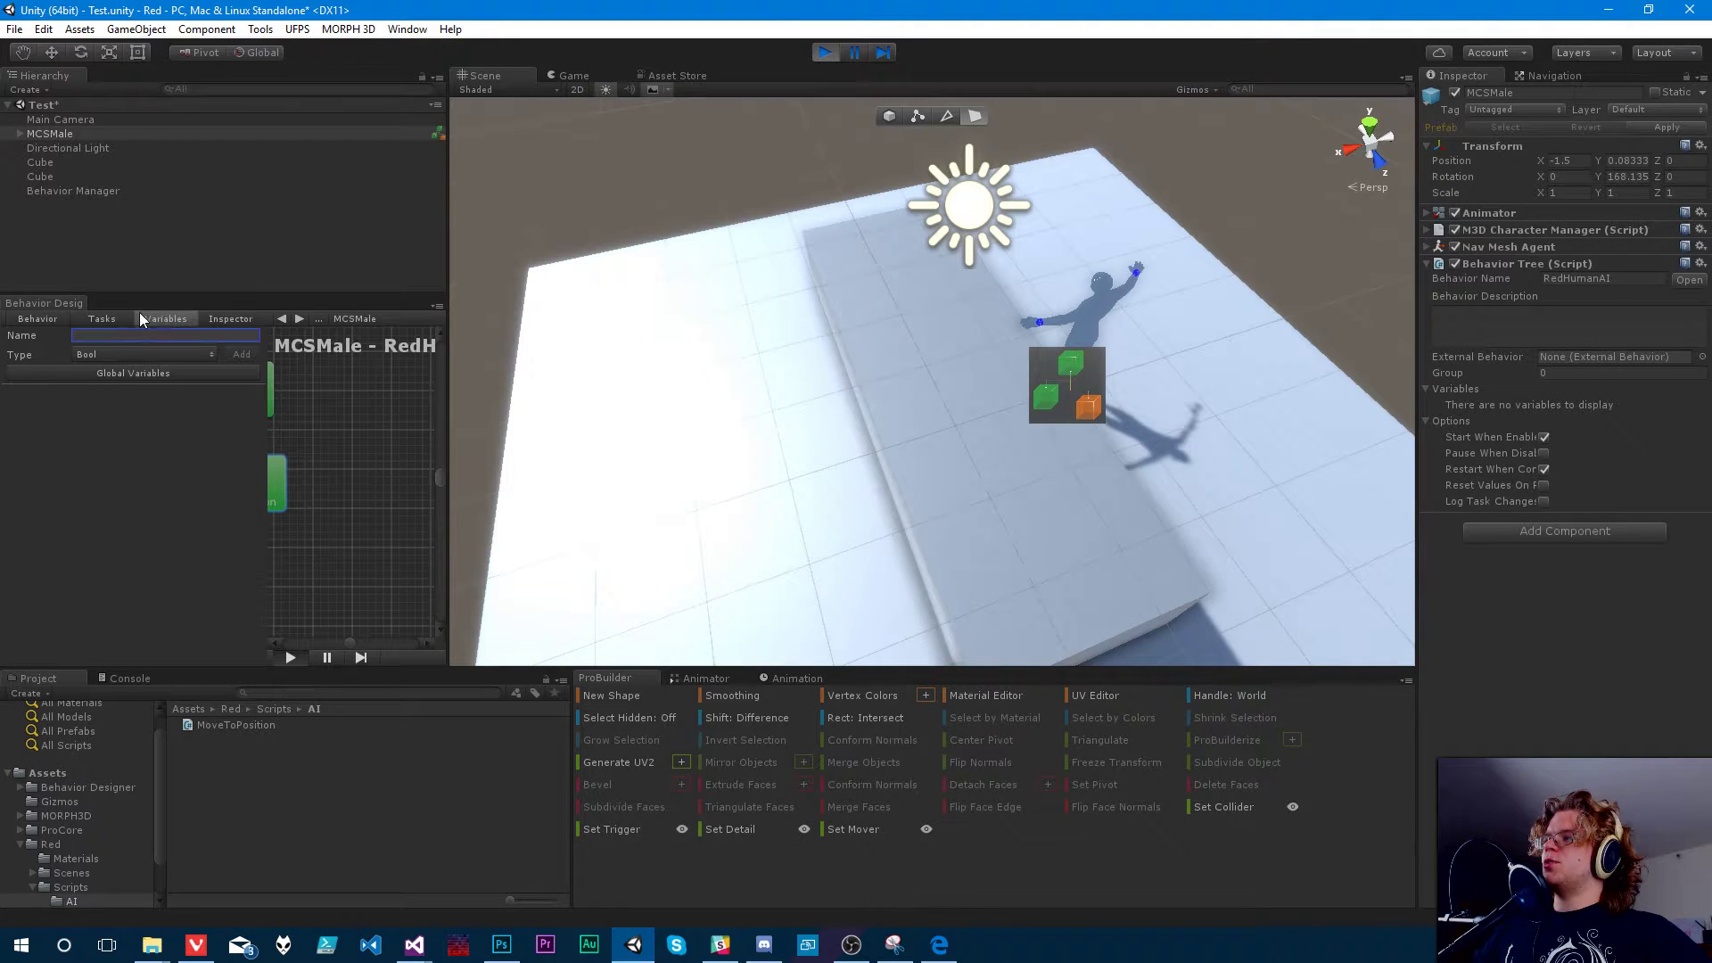
pyautogui.click(101, 319)
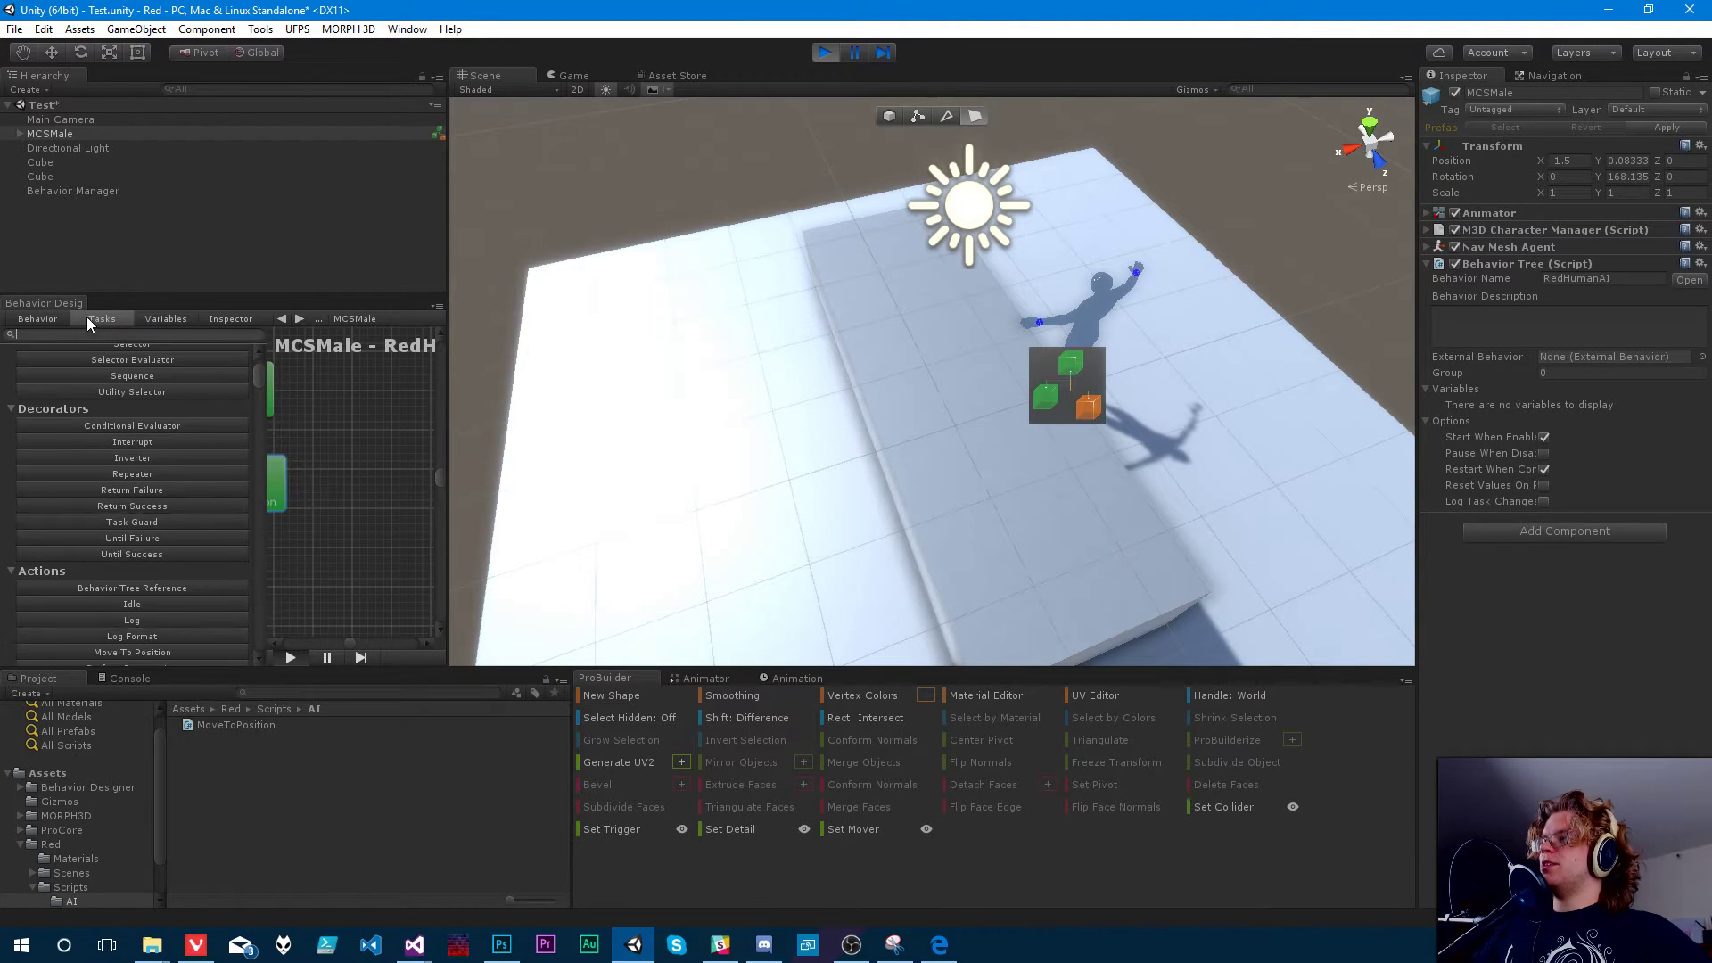
pyautogui.click(229, 318)
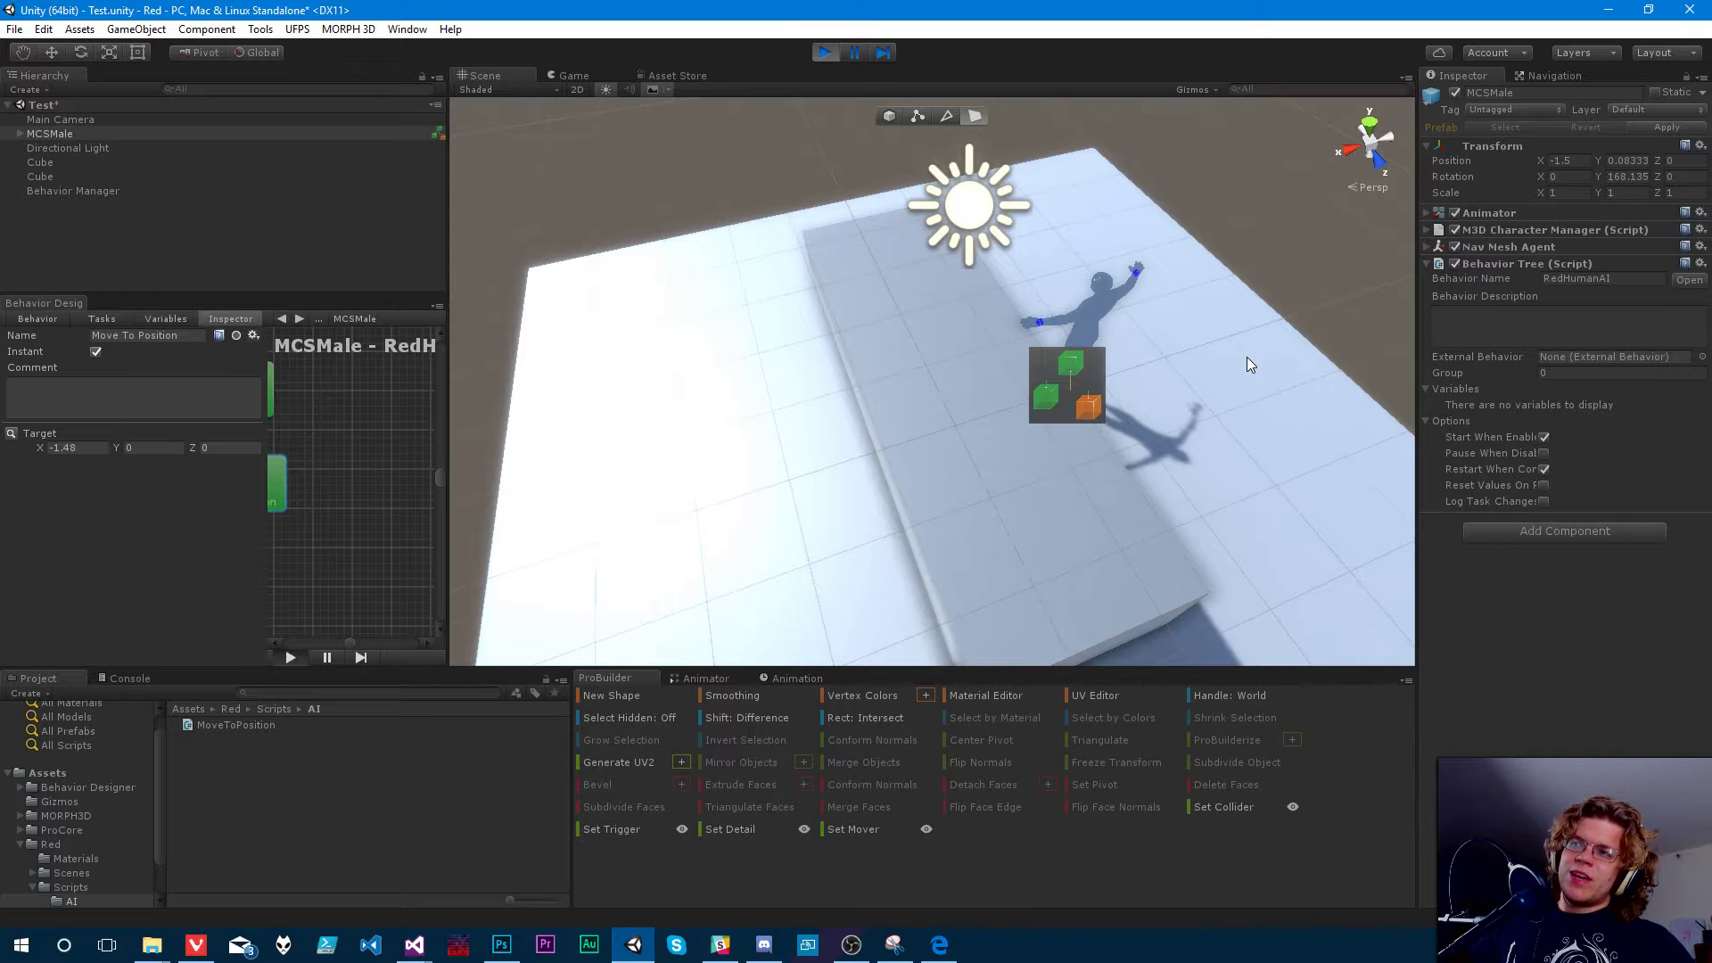
# - Stop the running scene, deselect MCSMale and save the Test scene
pyautogui.click(826, 52)
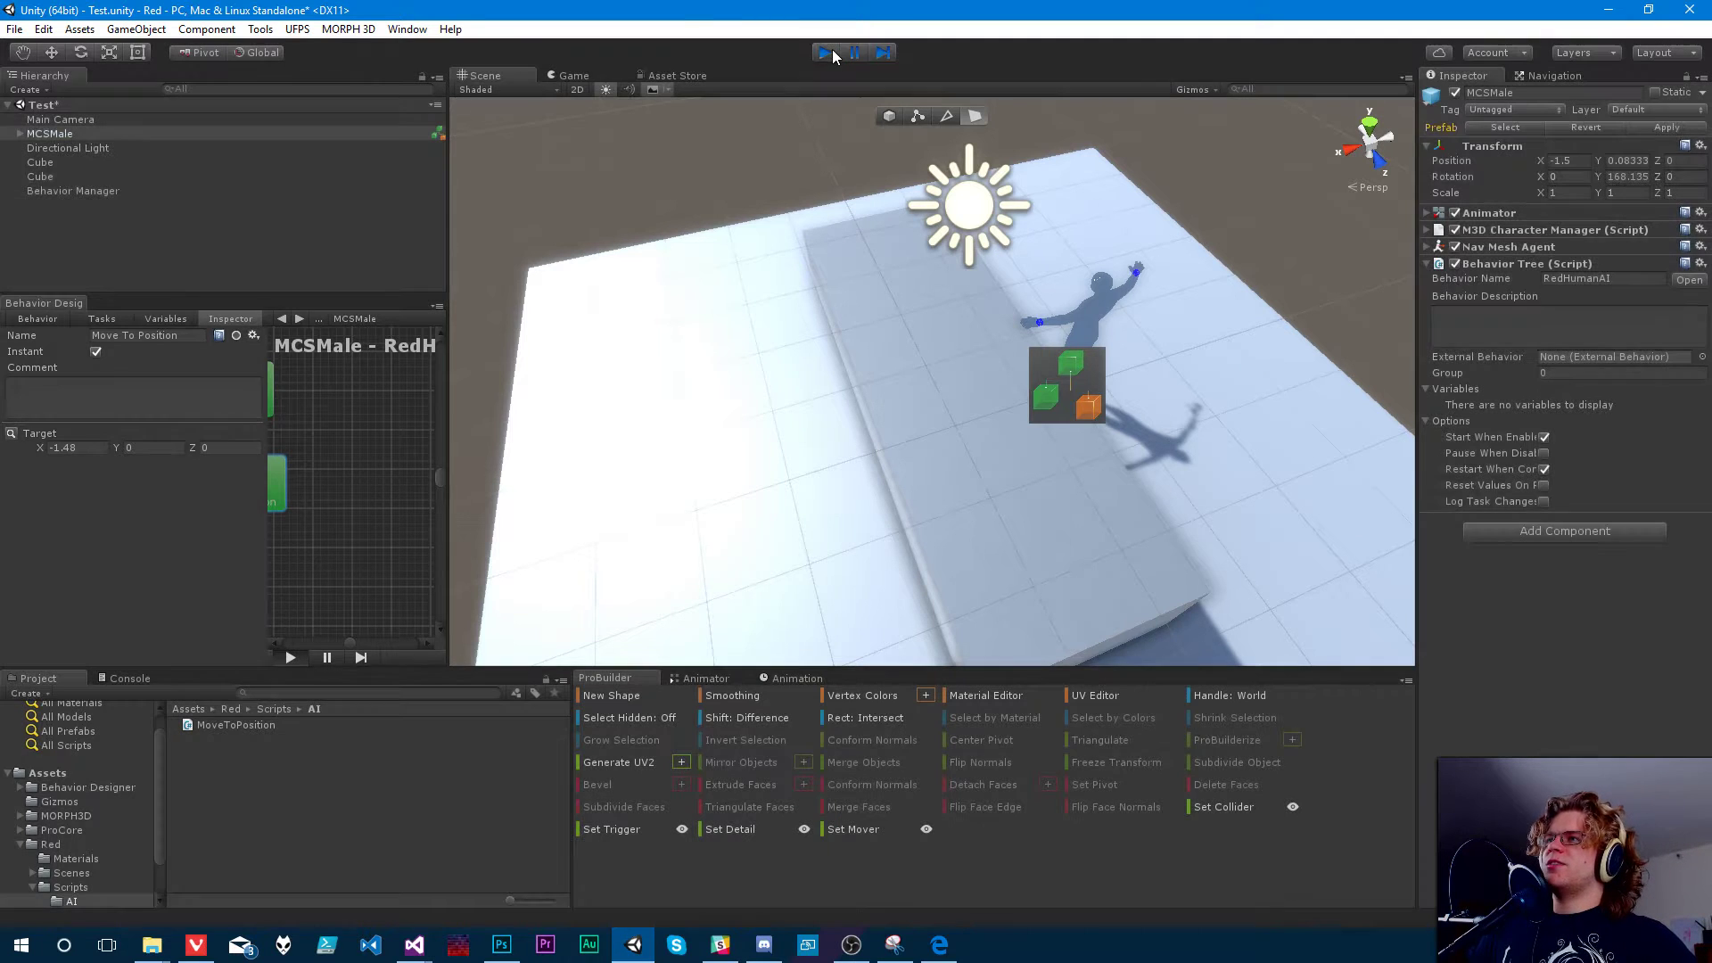
pyautogui.click(414, 946)
pyautogui.moveTo(535, 858)
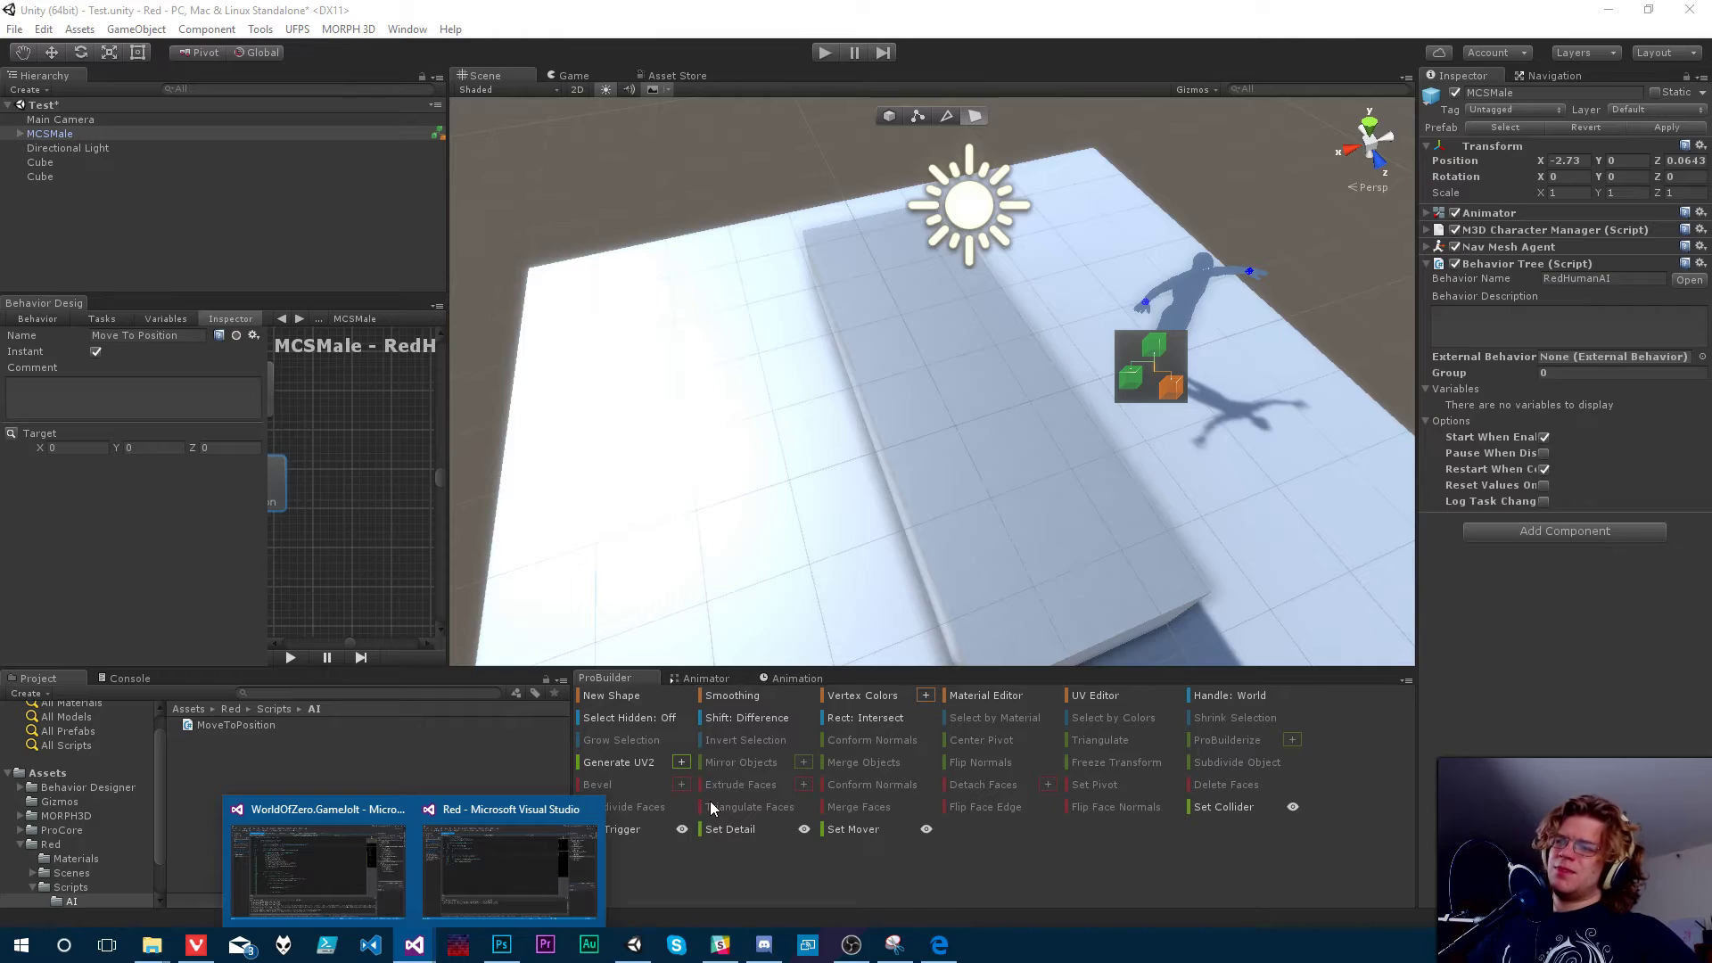
pyautogui.click(1281, 210)
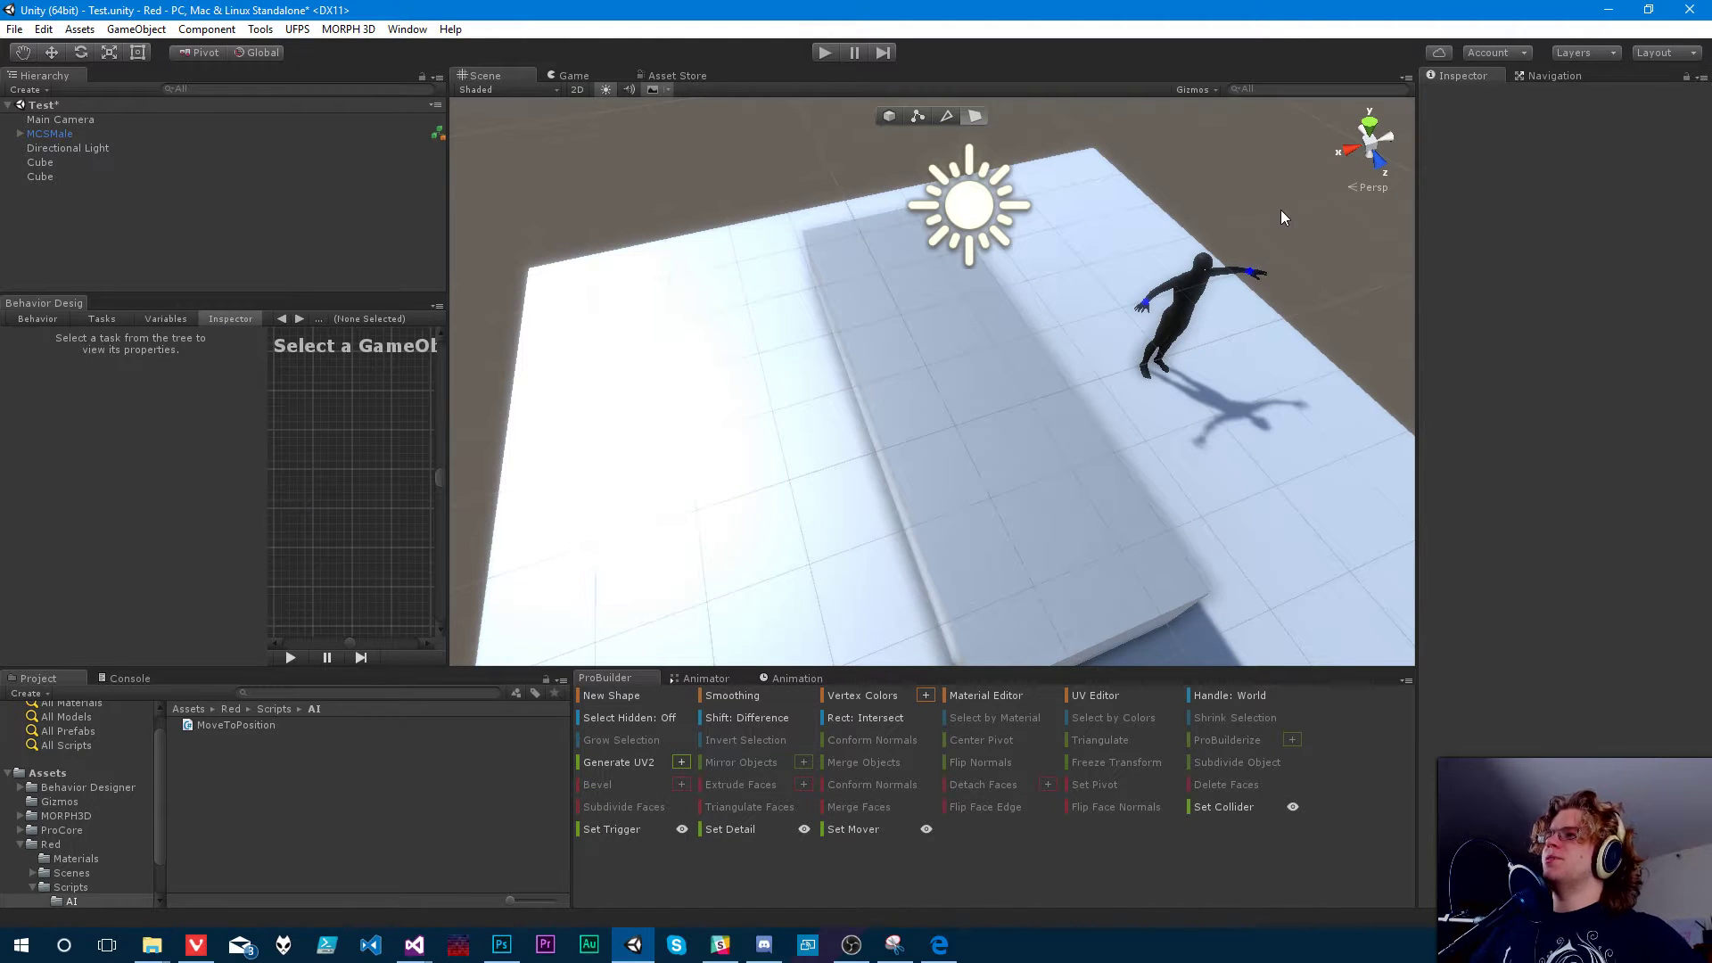
pyautogui.hotkey('ctrl', 's')
pyautogui.moveTo(830, 378); pyautogui.dragTo(990, 448, button='right')
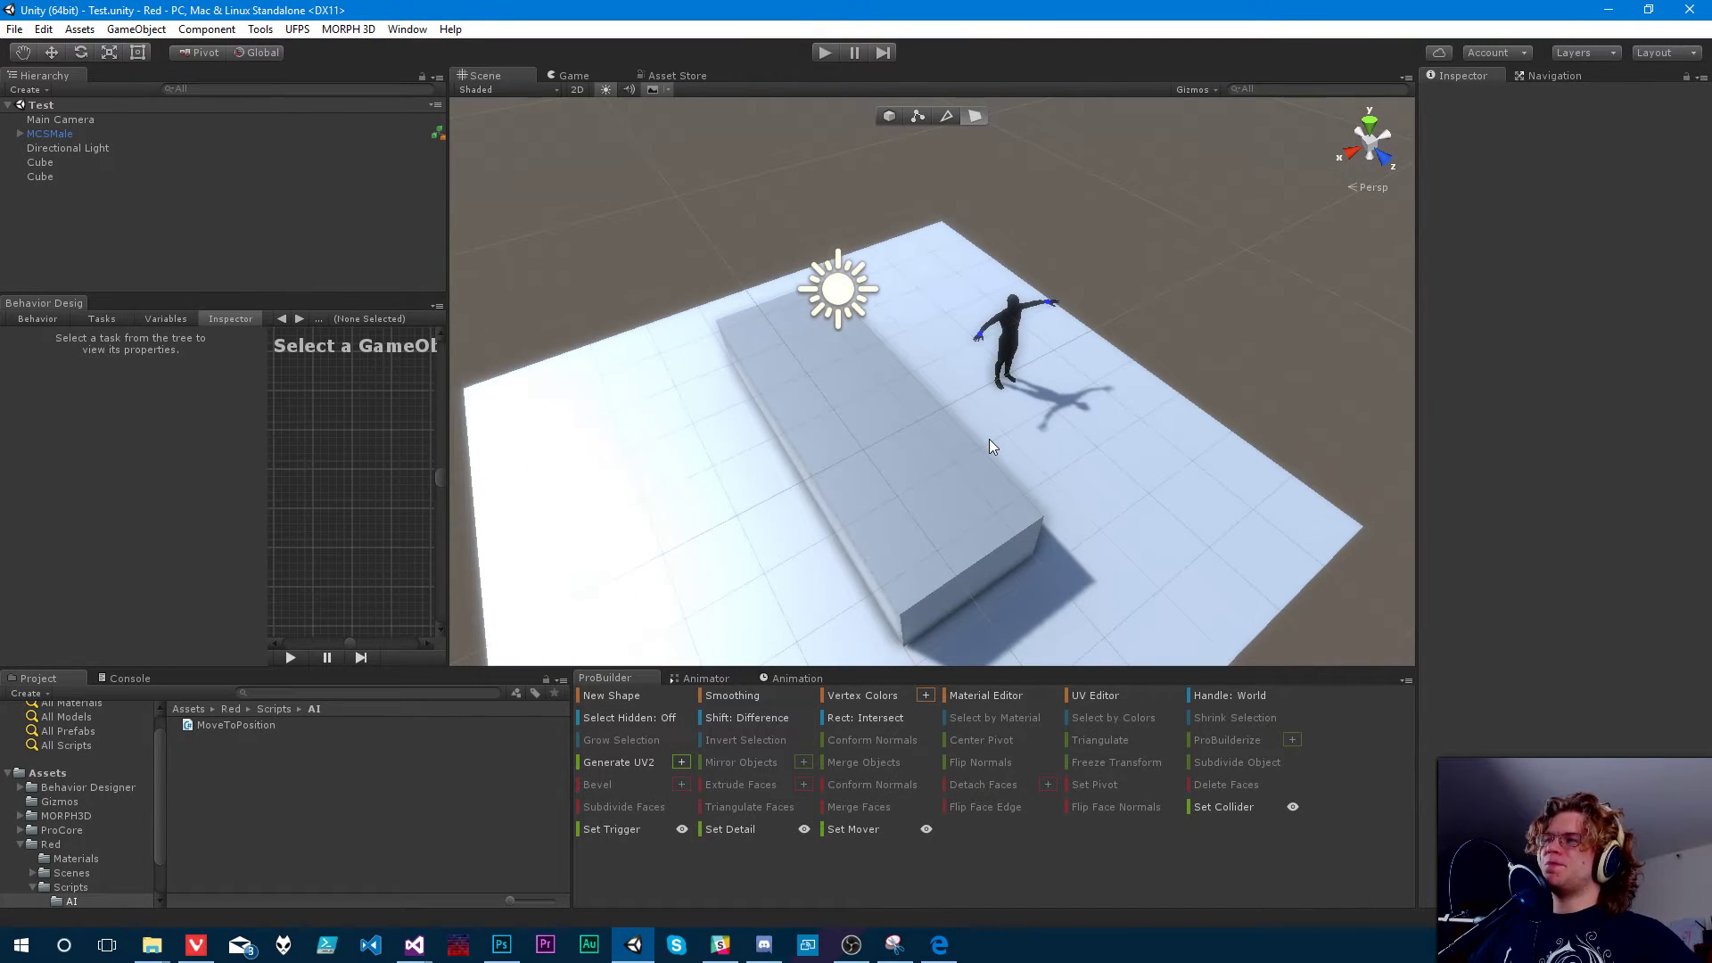
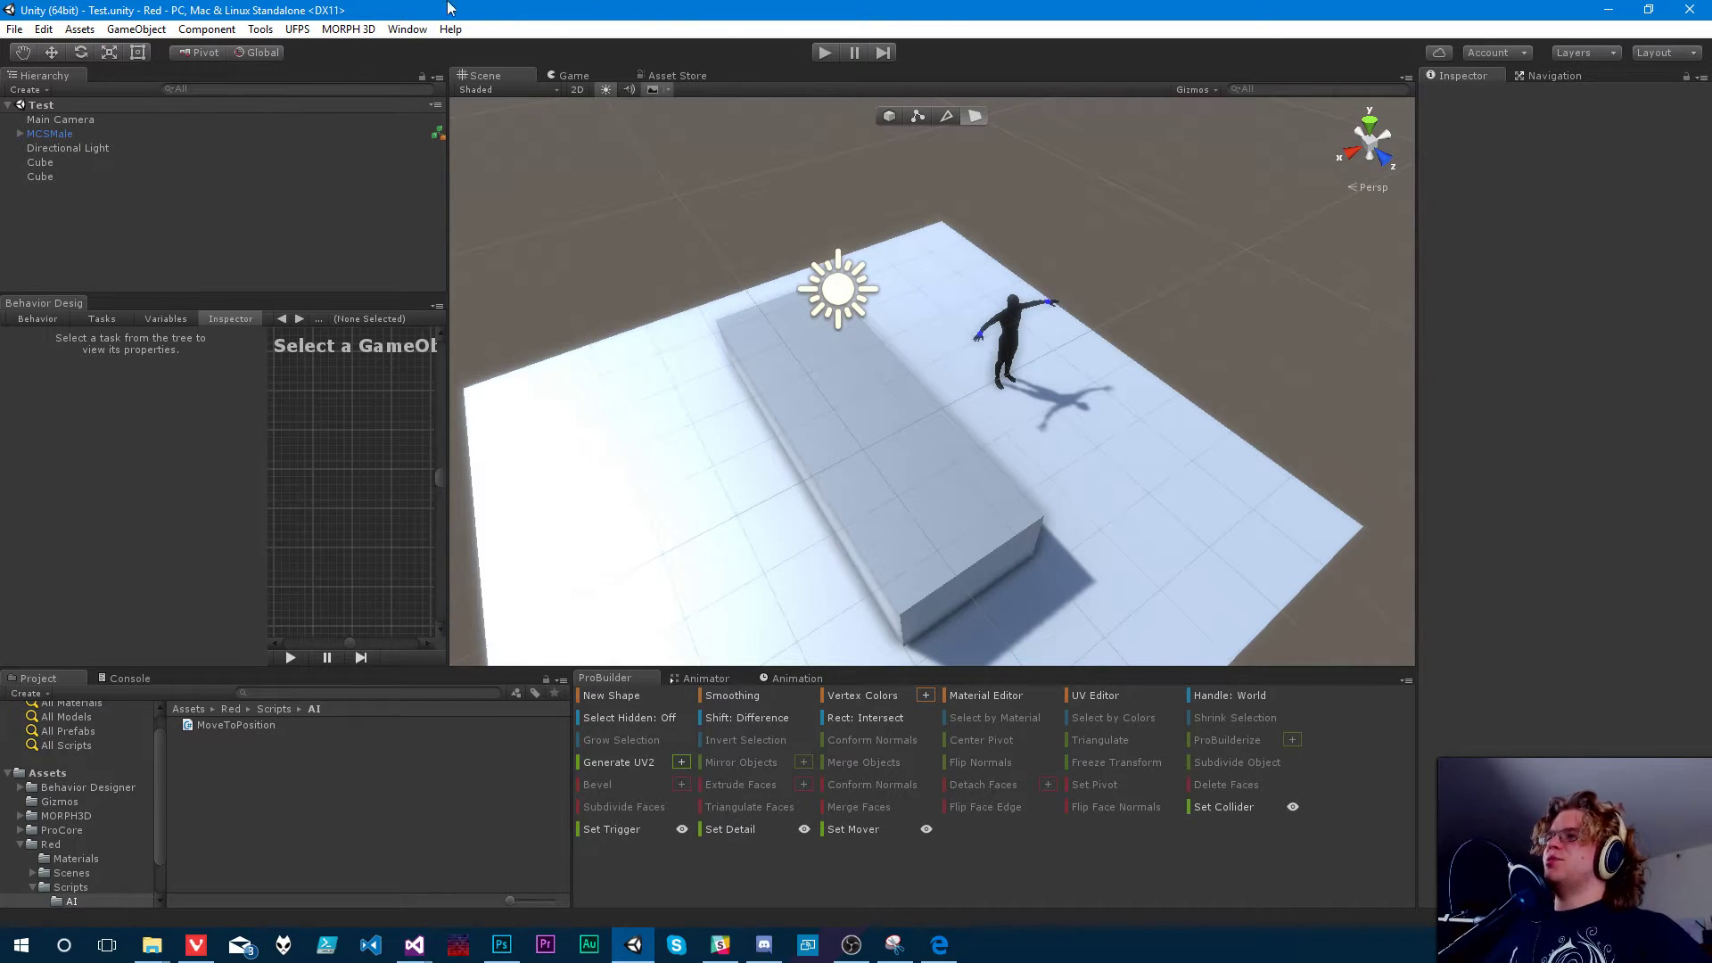
# - Add a Nav Mesh Obstacle component to MCSMale and set its shape to Capsule
pyautogui.click(55, 135)
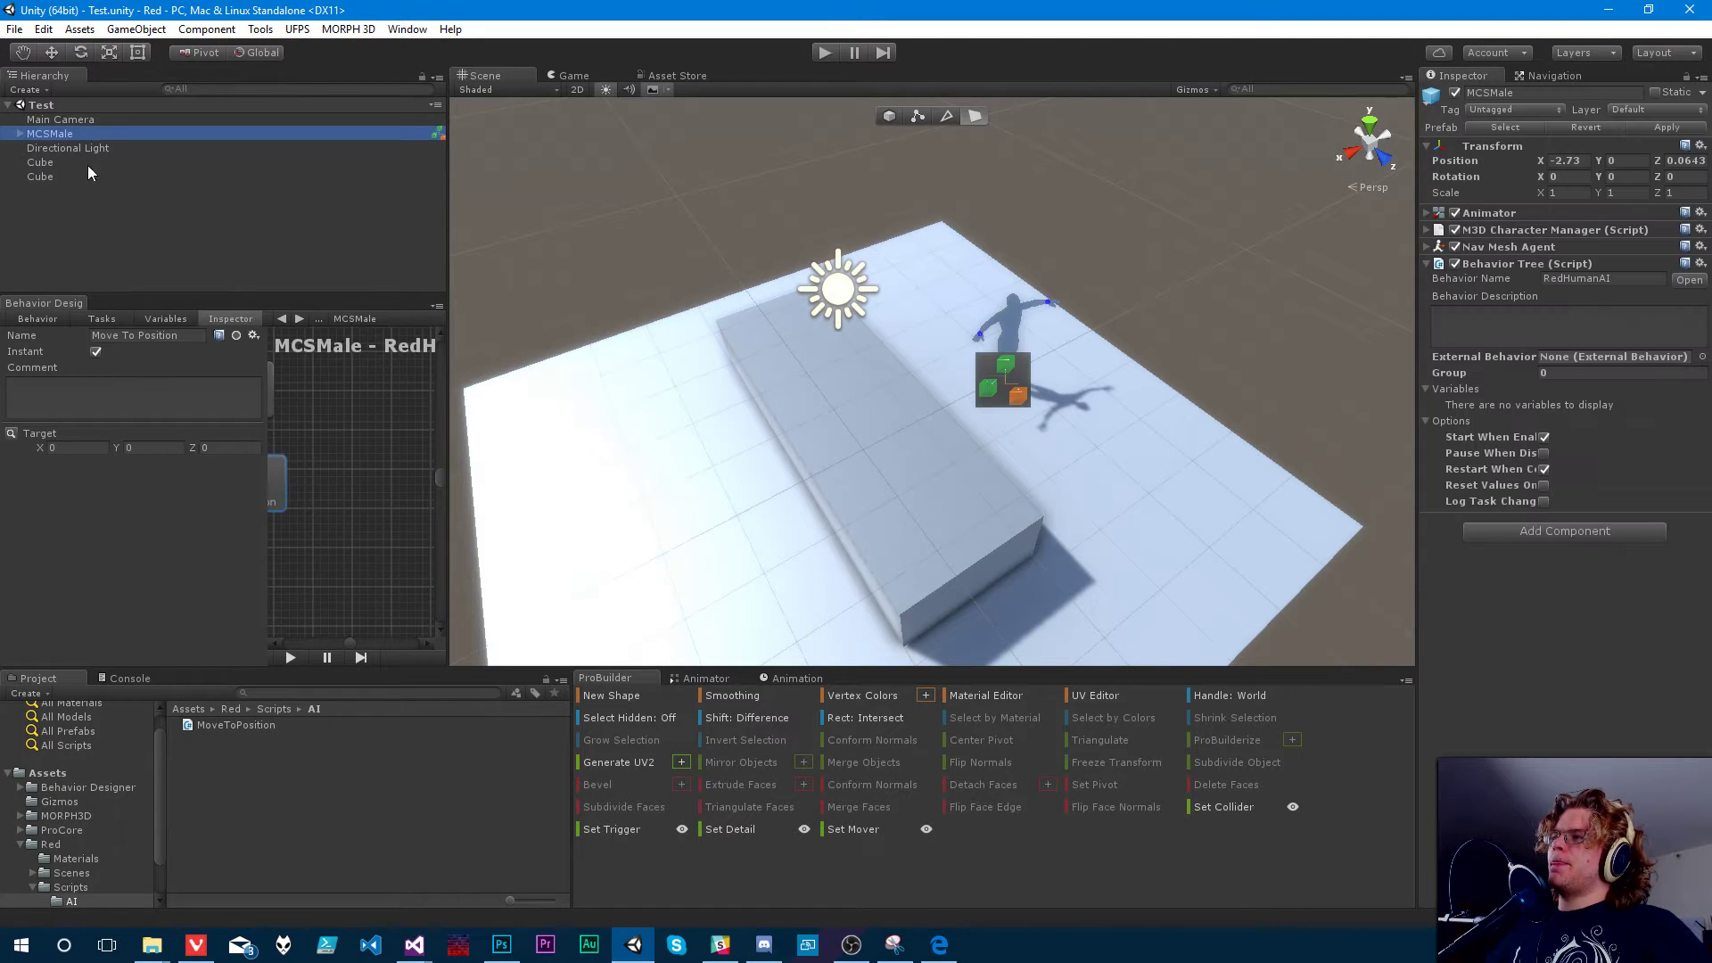
pyautogui.click(444, 414)
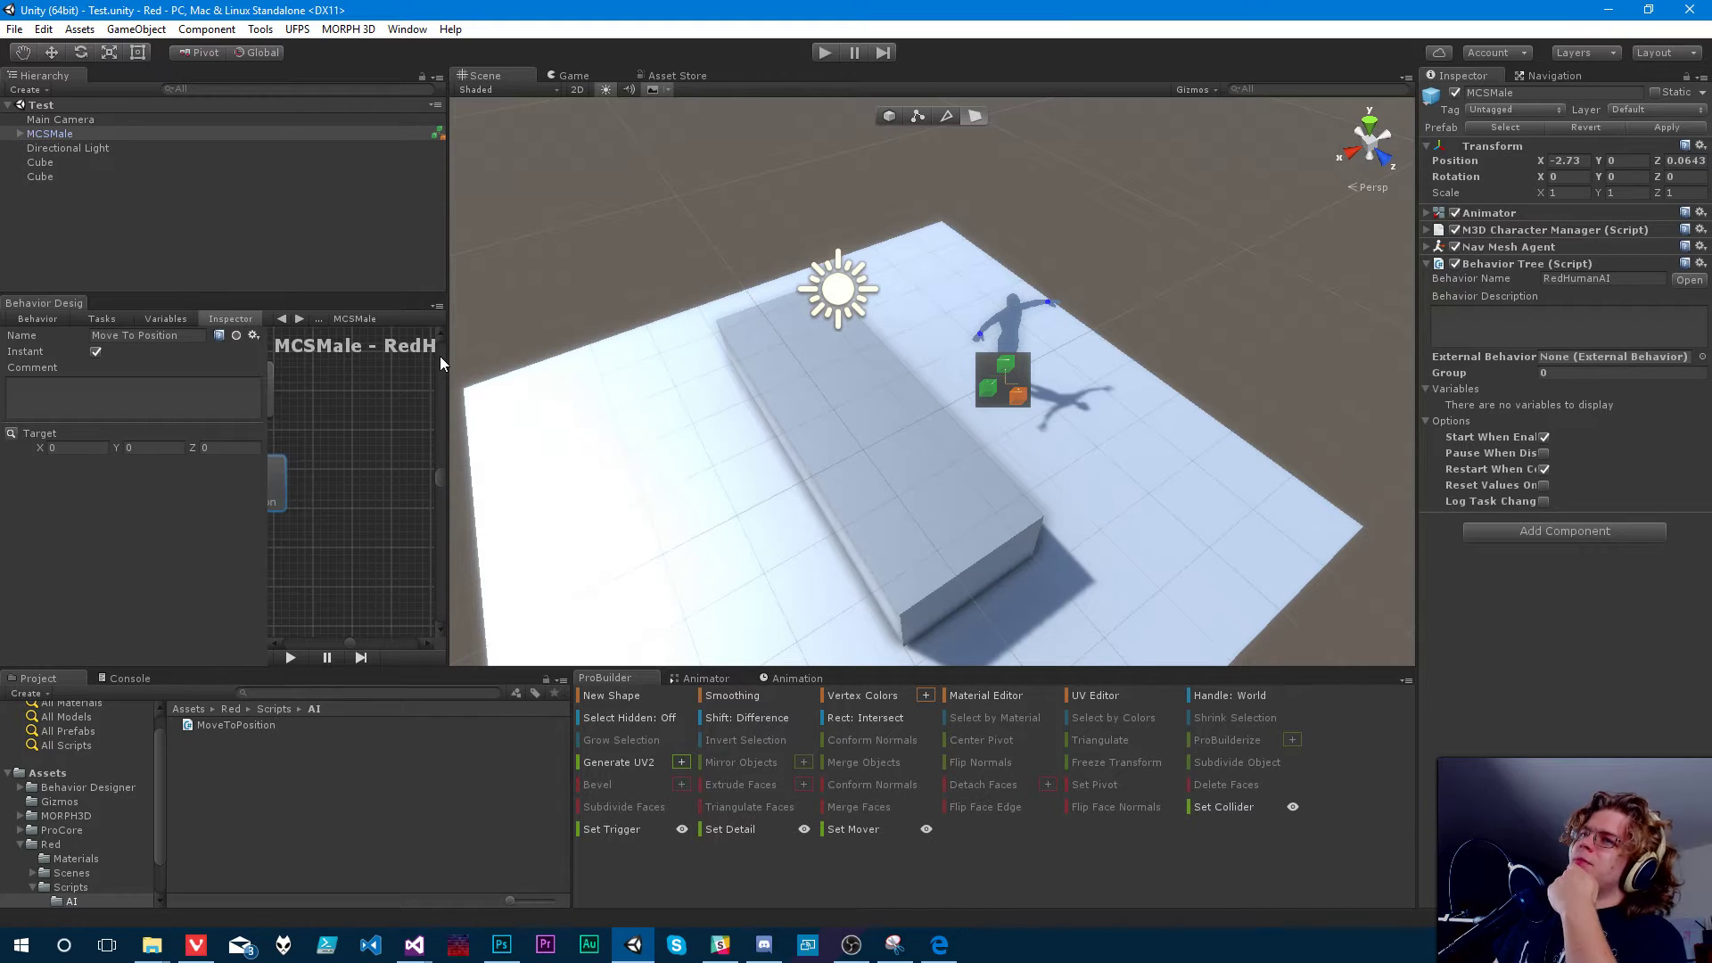
pyautogui.click(1427, 264)
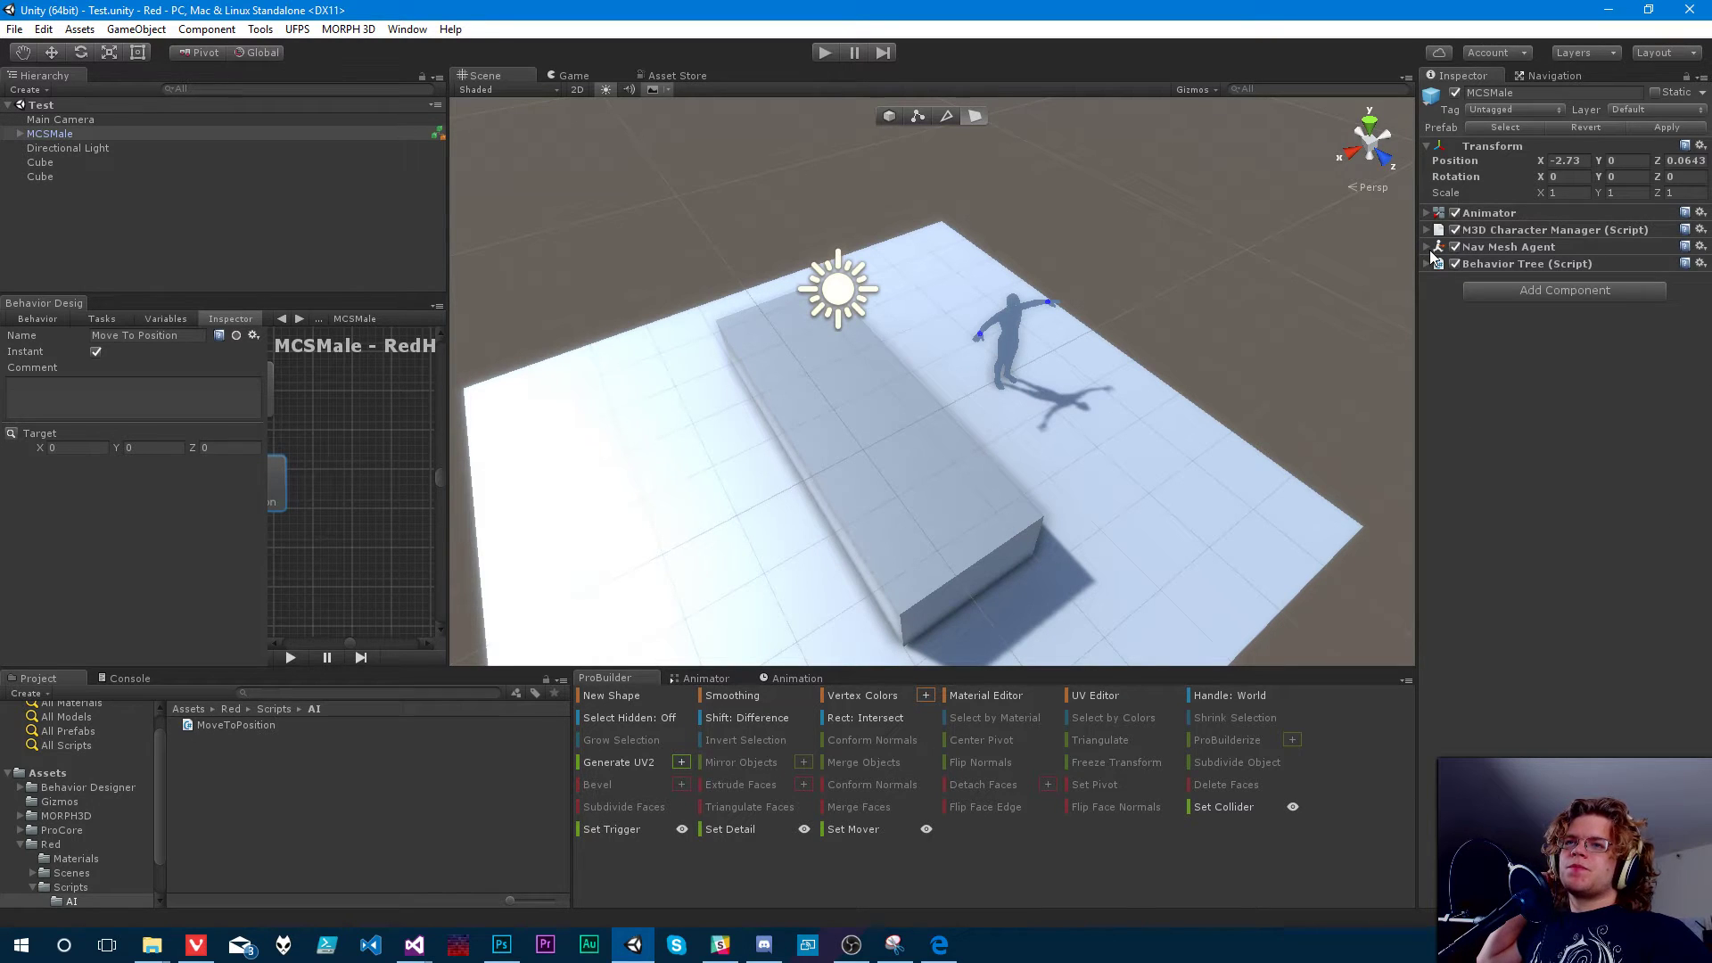
pyautogui.click(1527, 290)
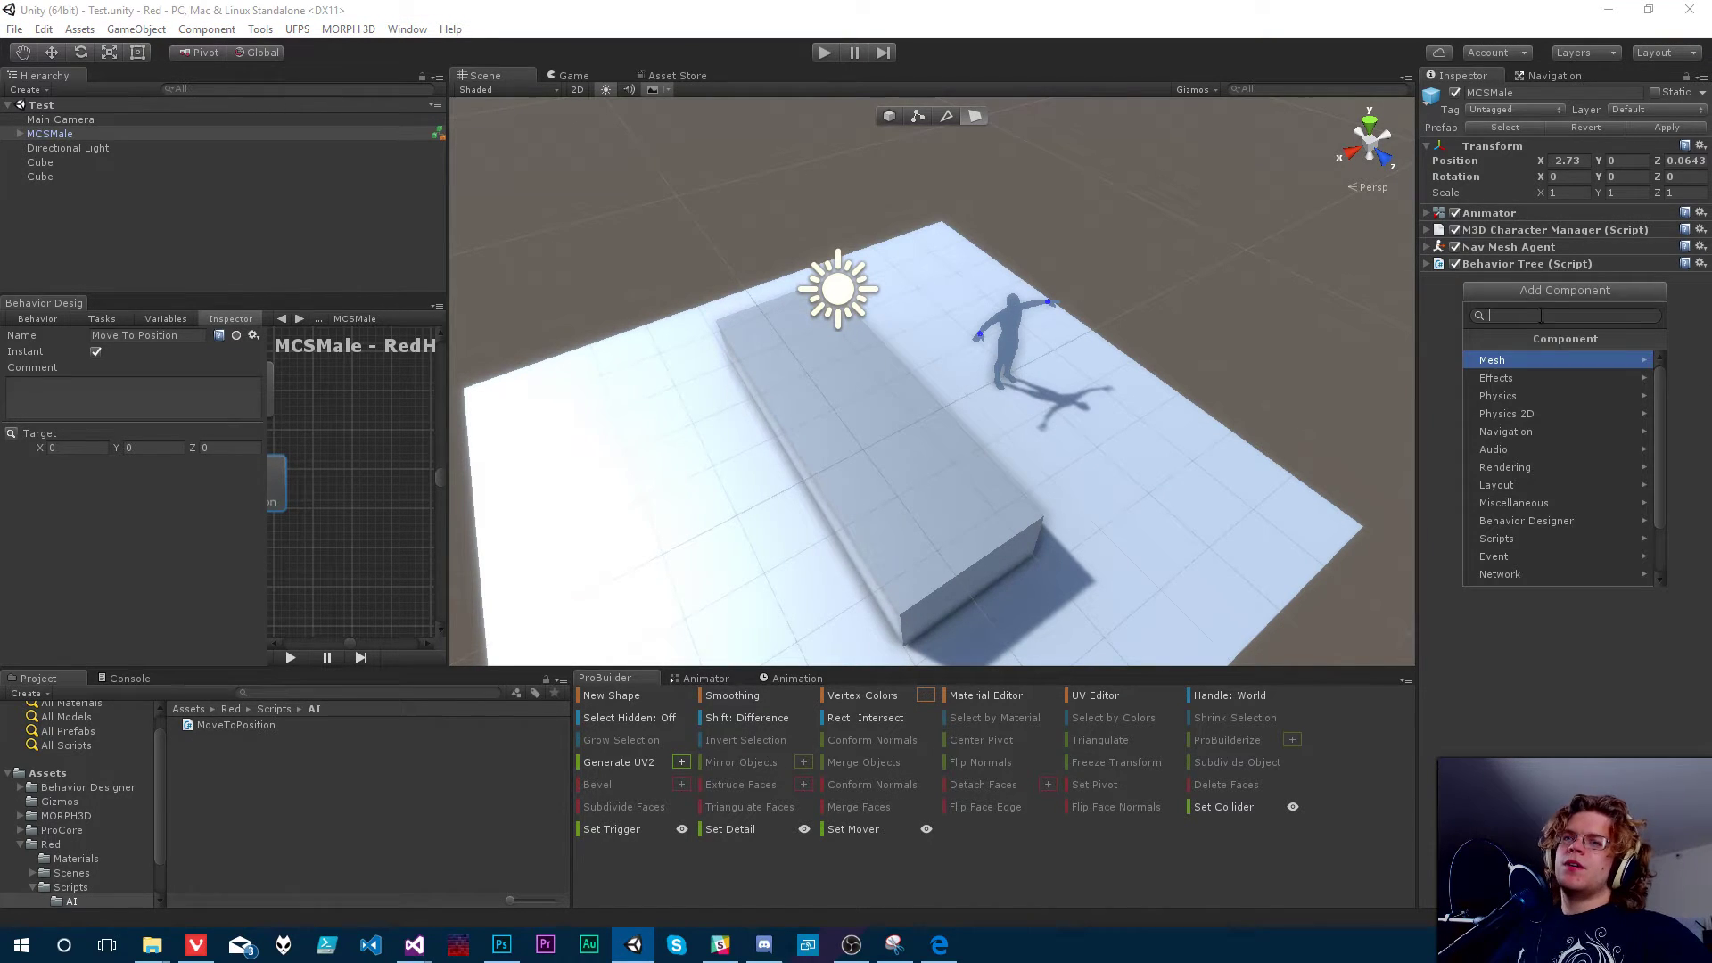
pyautogui.scroll(-1, 1546, 462)
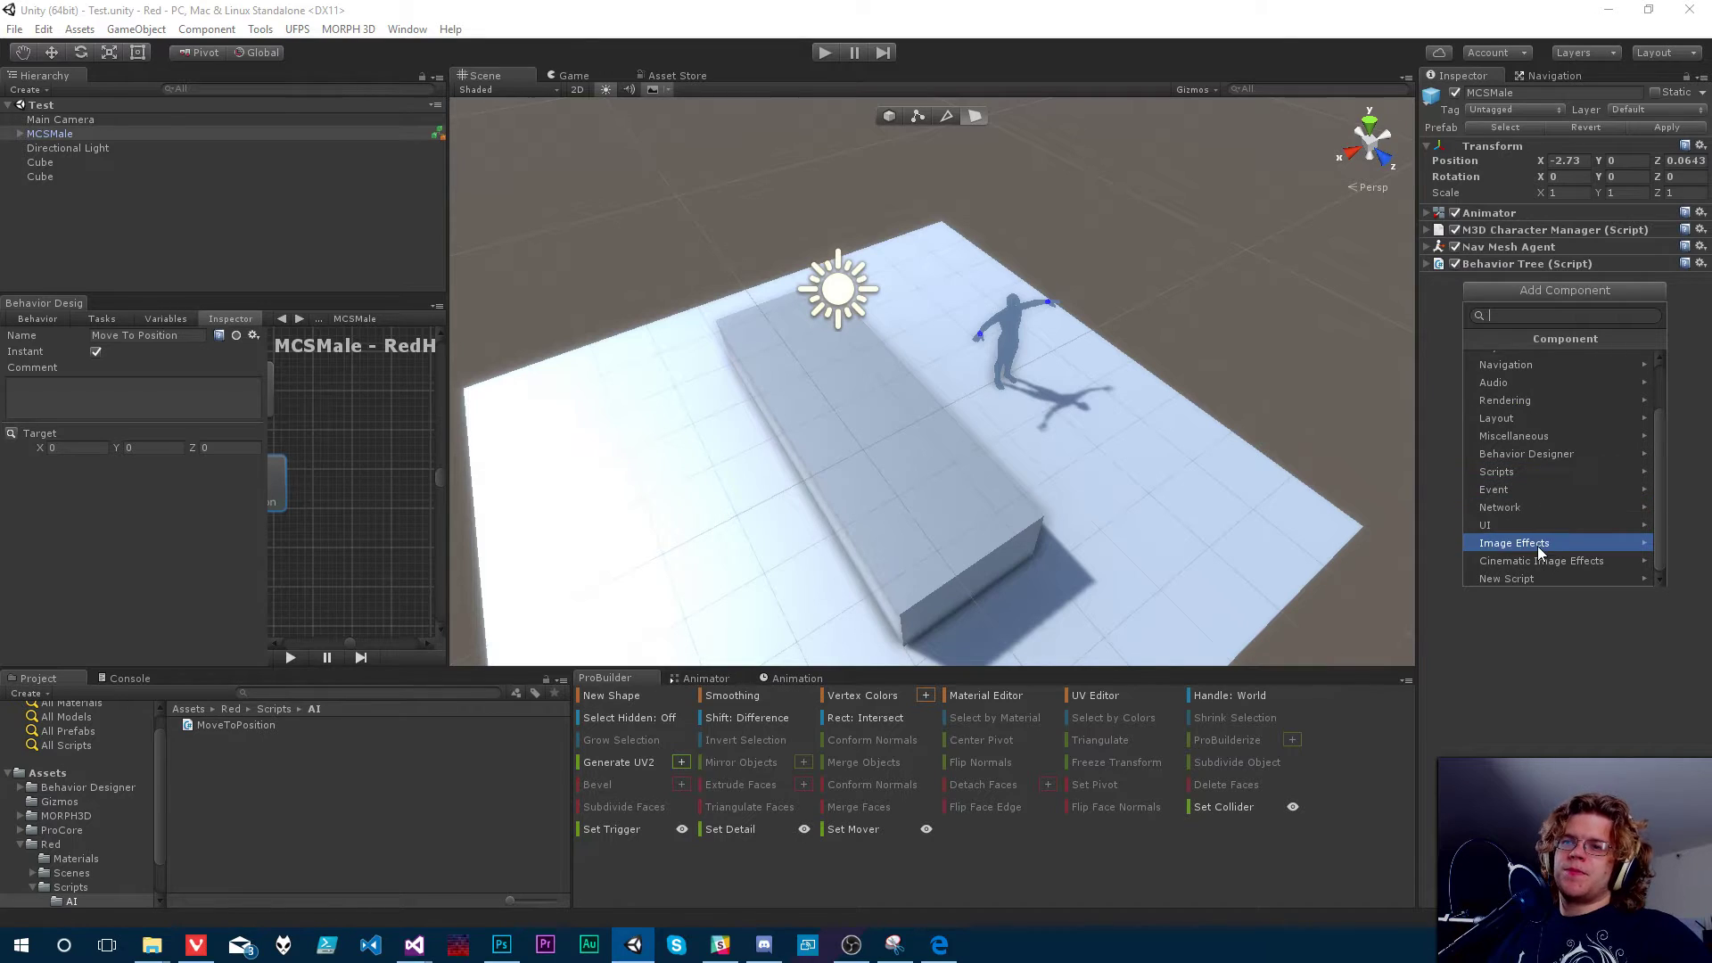
pyautogui.scroll(1, 1528, 450)
pyautogui.click(1525, 435)
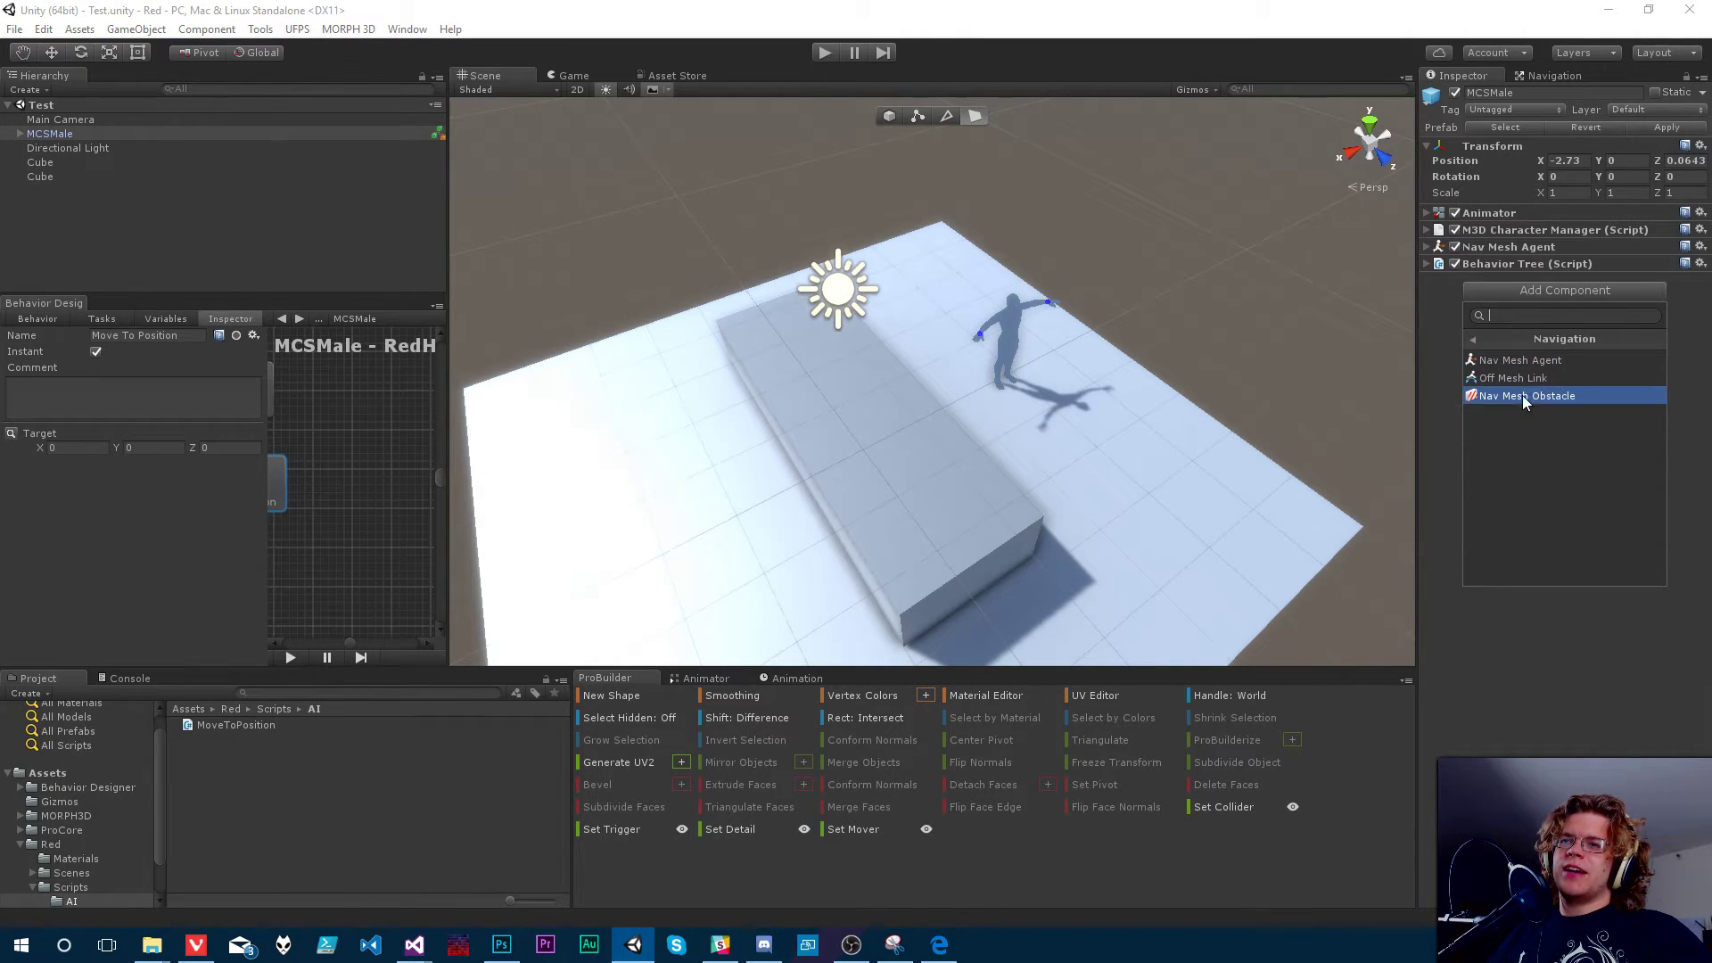
pyautogui.click(1517, 395)
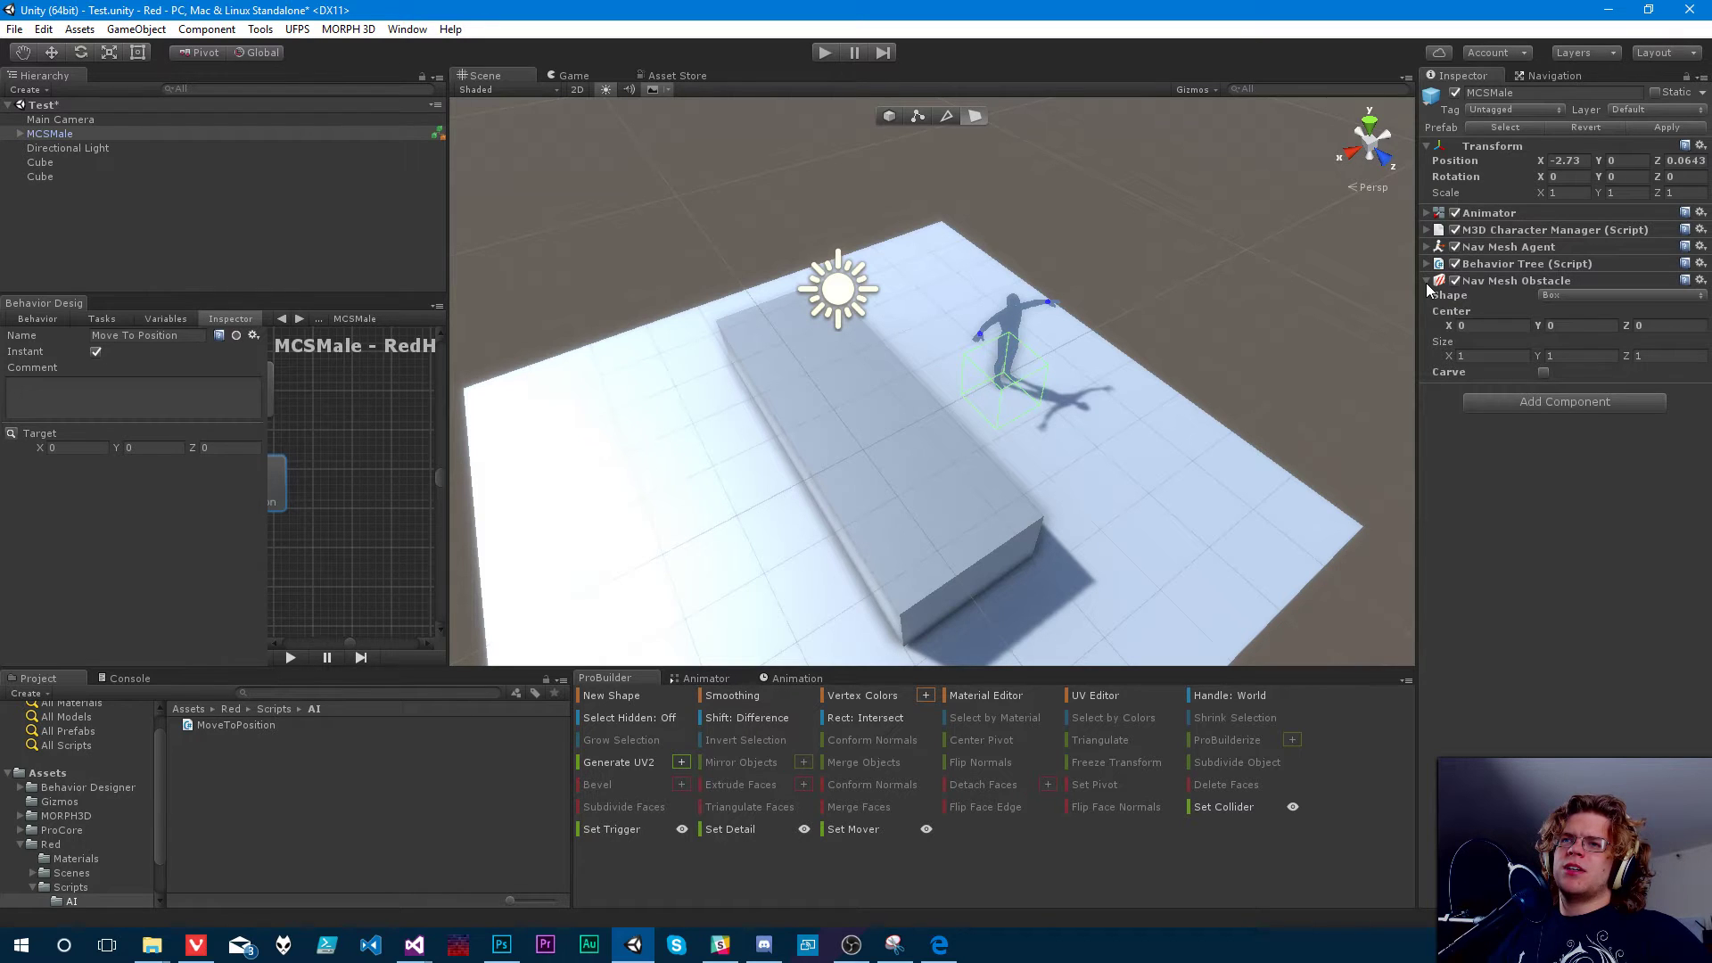
pyautogui.click(1622, 295)
pyautogui.click(1570, 309)
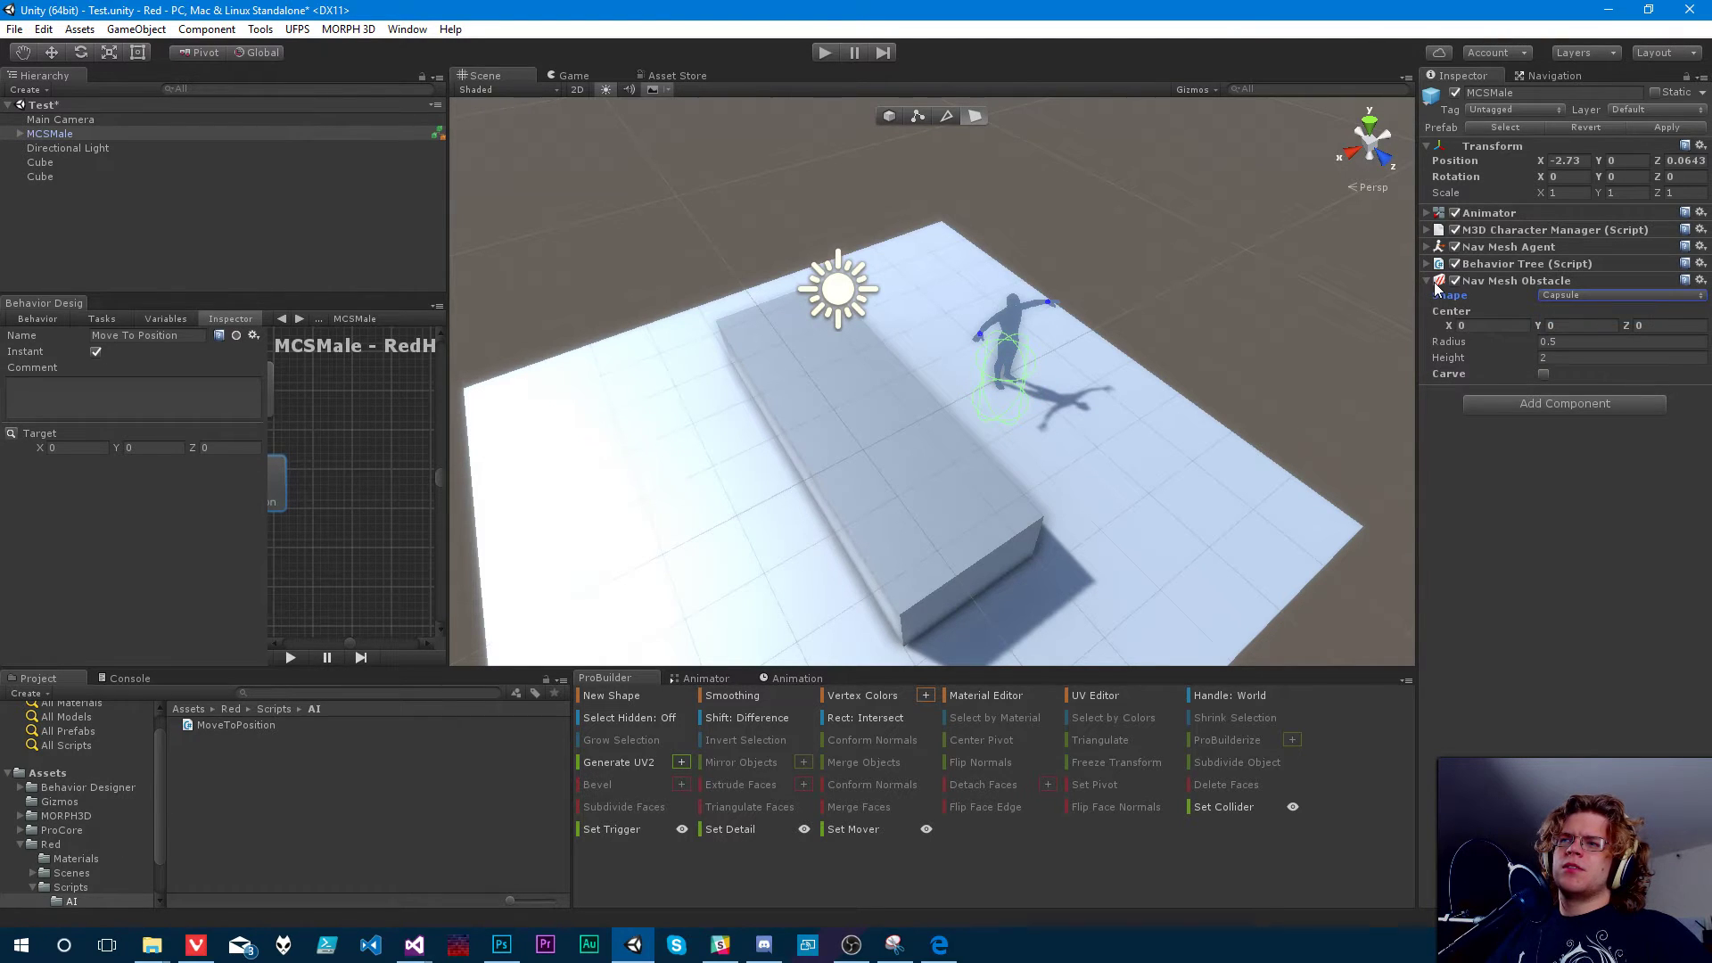
# - Compare the obstacle with the Nav Mesh Agent's size, try an obstacle radius of 1, and restore it to 0.5
pyautogui.click(1566, 342)
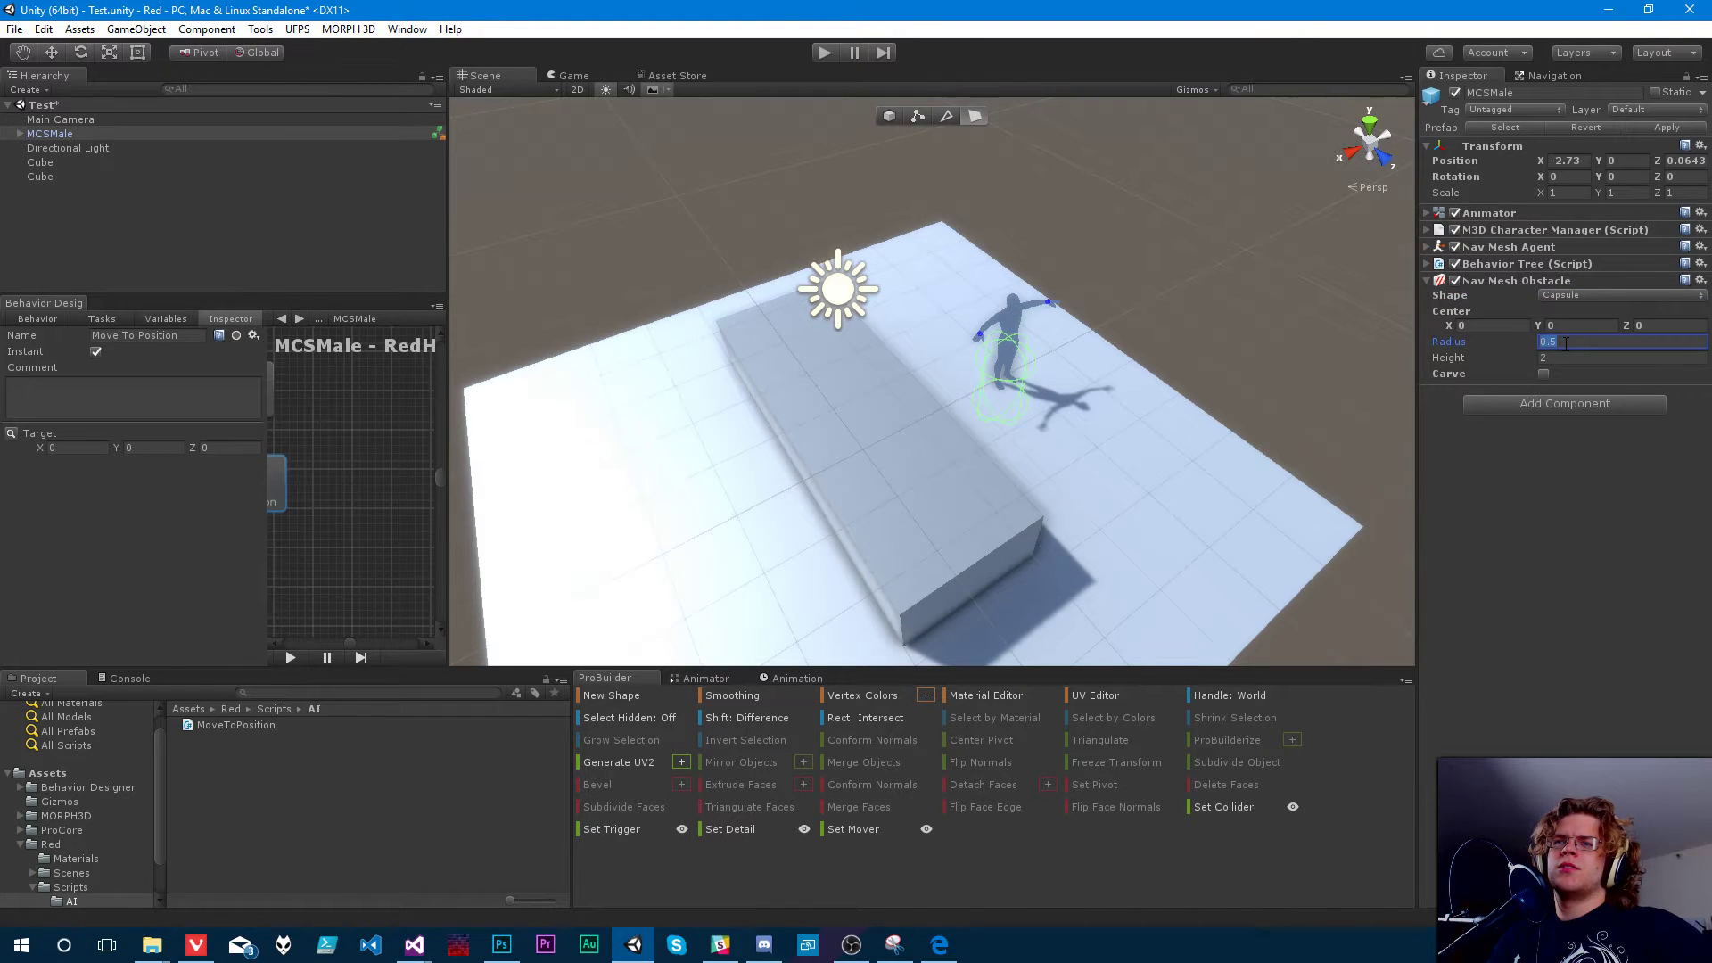
pyautogui.click(1428, 247)
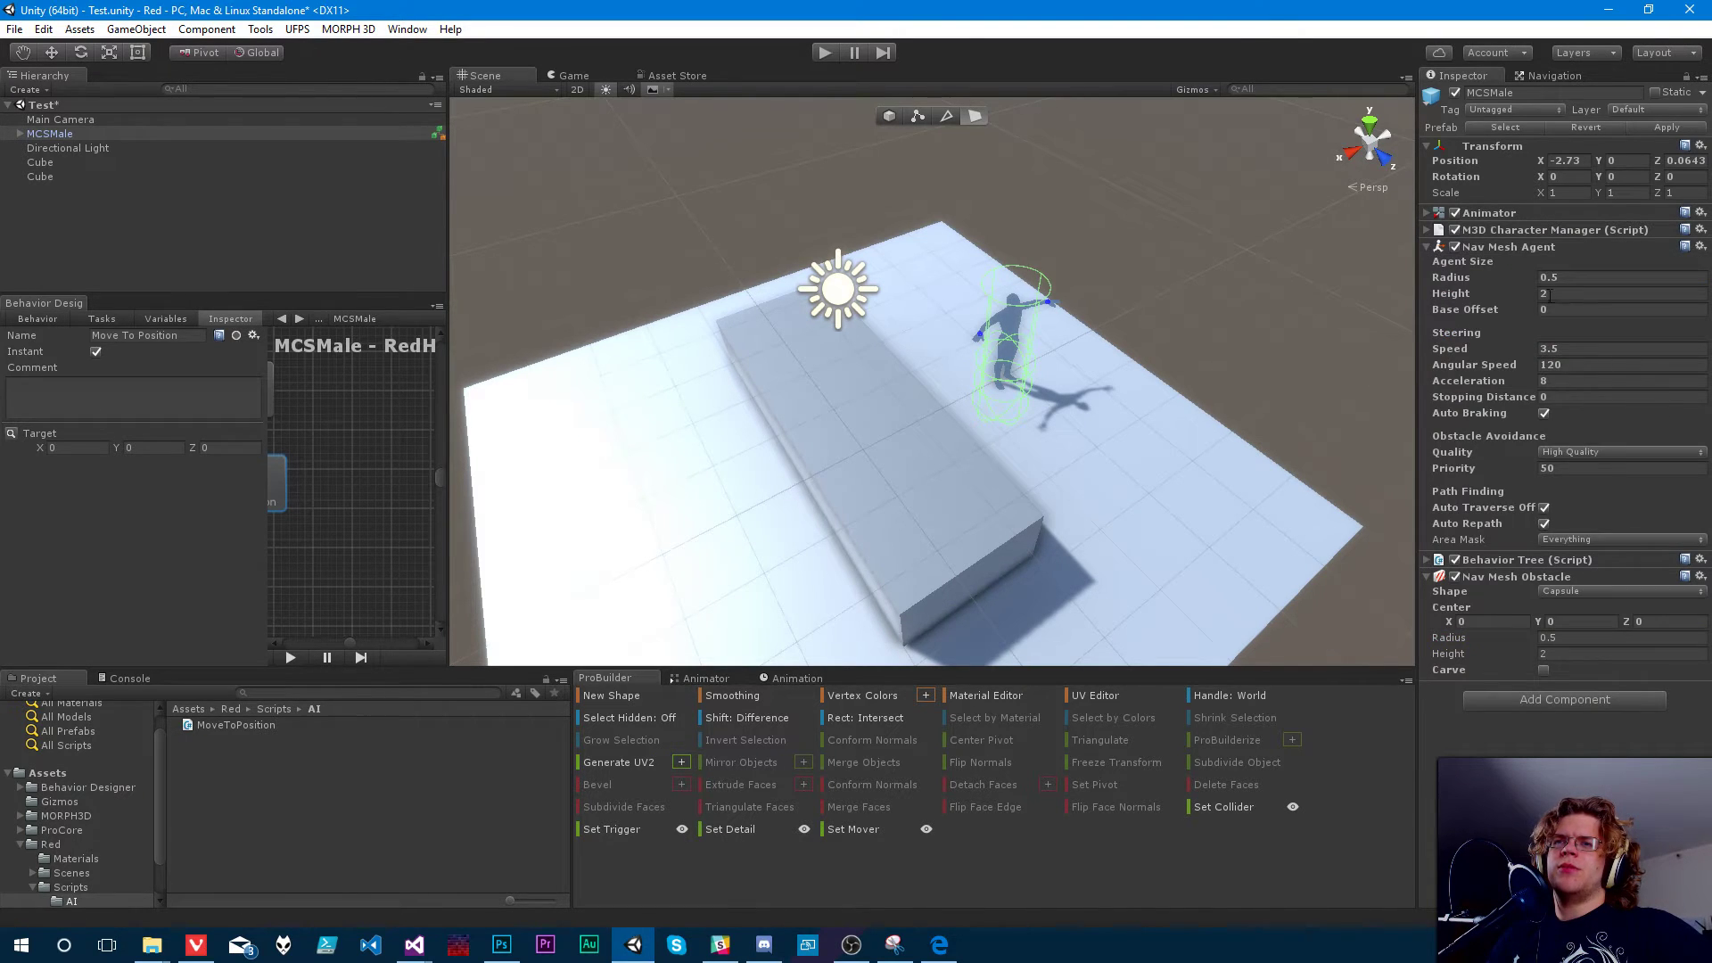
pyautogui.click(1569, 639)
pyautogui.write('1')
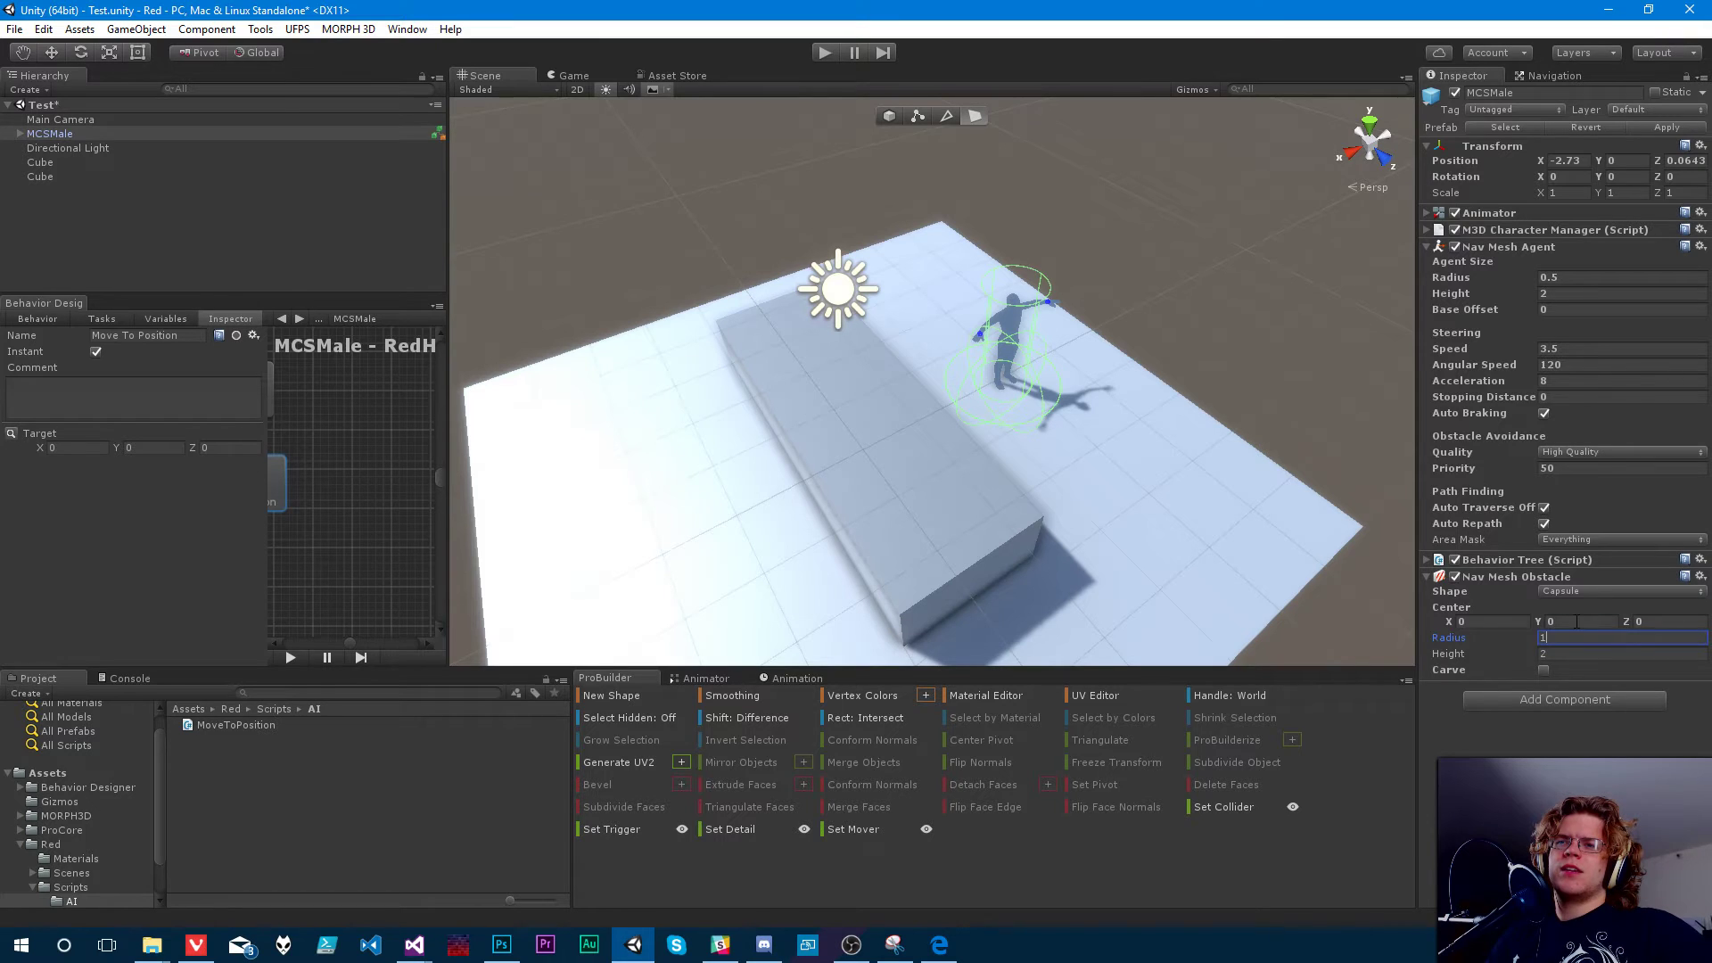
pyautogui.click(1577, 621)
pyautogui.click(1578, 639)
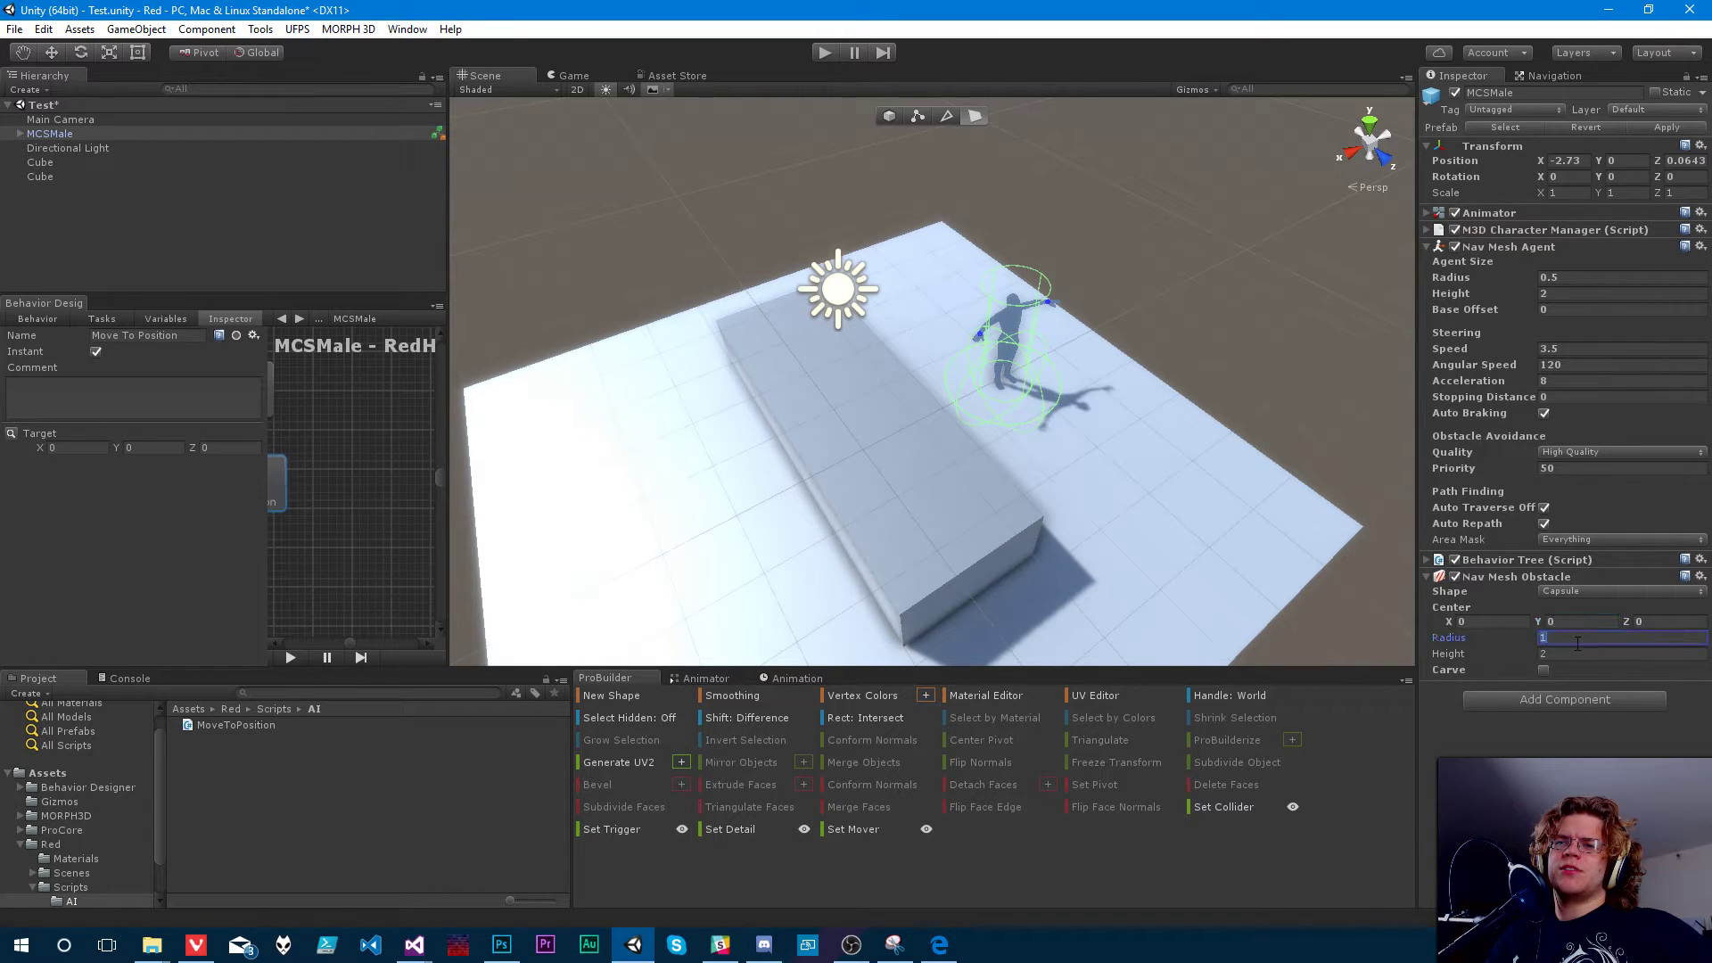
pyautogui.write('0.5')
# - Set the Nav Mesh Obstacle's center Y to 1 on MCSMale
pyautogui.click(1566, 622)
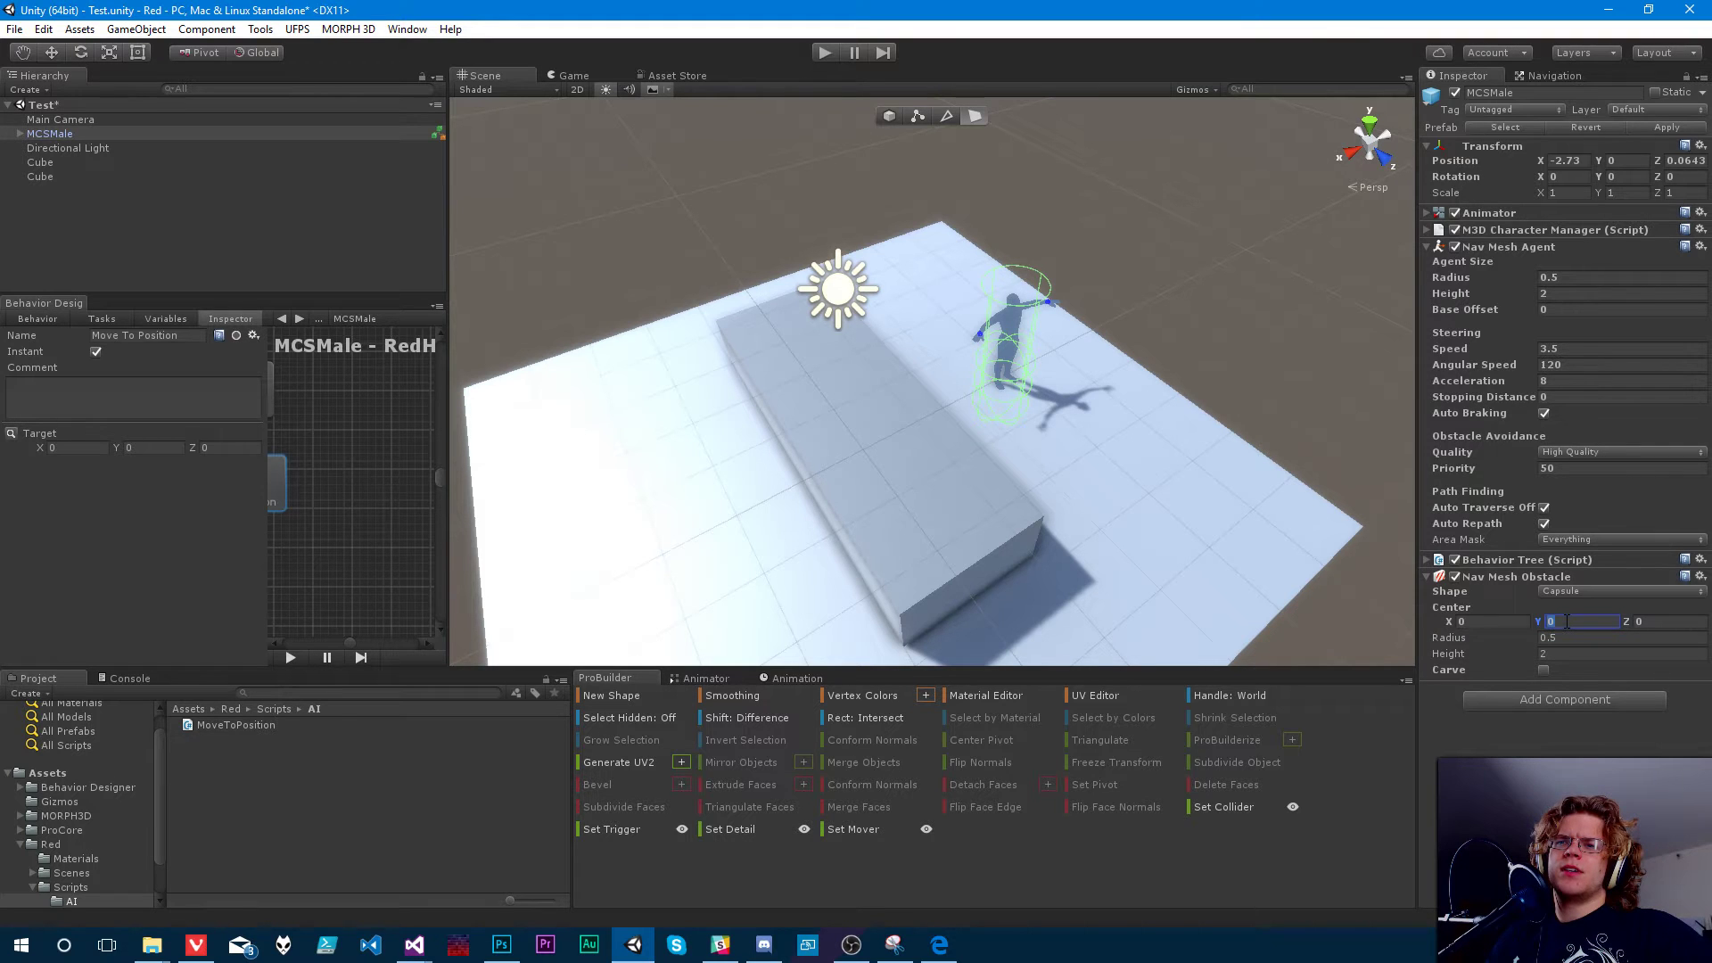
pyautogui.write('1')
pyautogui.moveTo(1083, 292); pyautogui.dragTo(1006, 416, button='right')
pyautogui.press('w')
pyautogui.press('s')
# - Run the scene with the navmesh overlay shown, watch MCSMale's path in the Scene view, try the height mesh display, and stop the run
pyautogui.click(1547, 75)
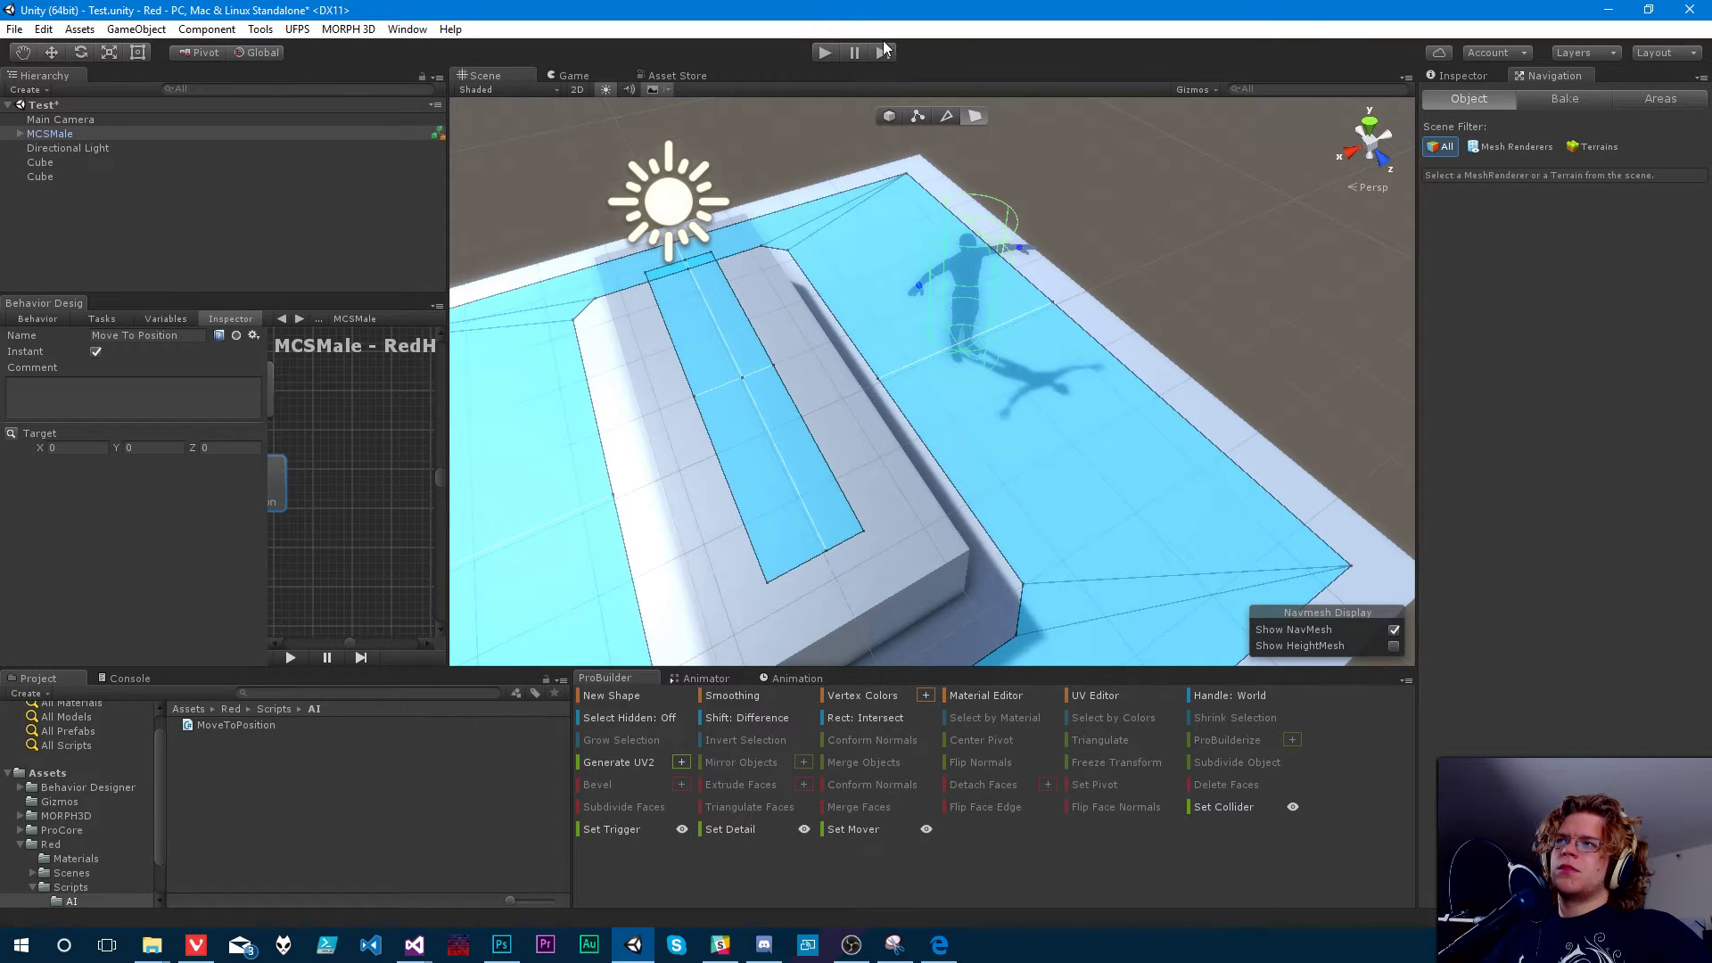
pyautogui.click(826, 54)
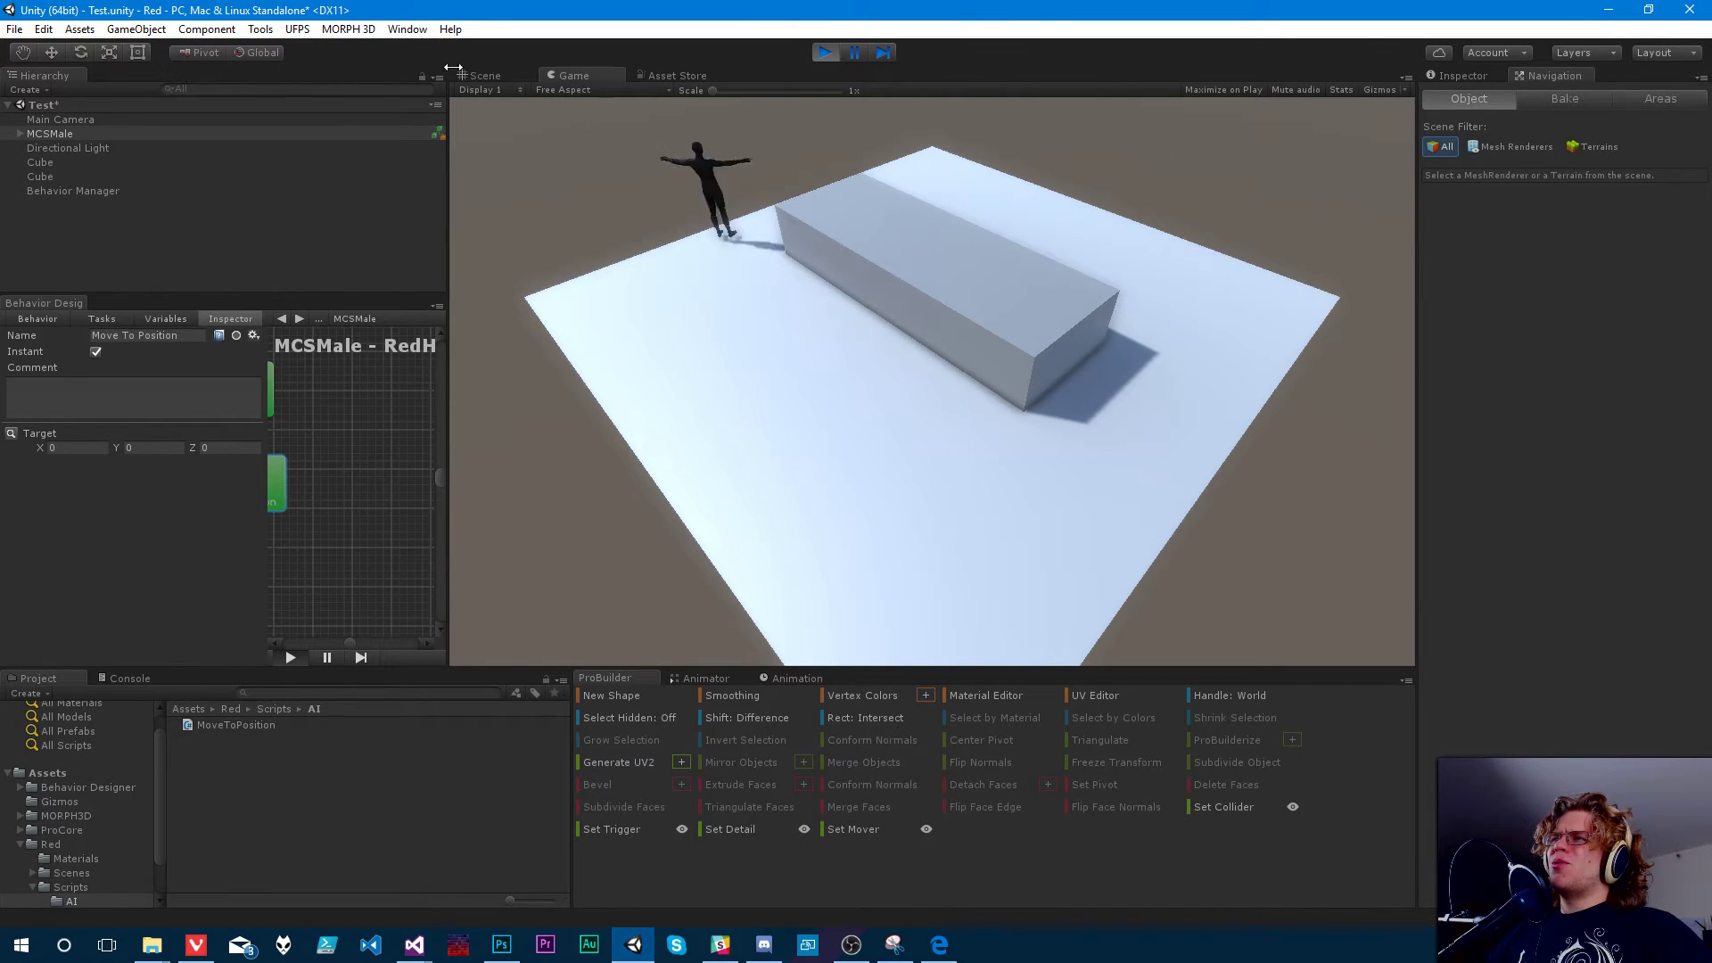
pyautogui.click(478, 76)
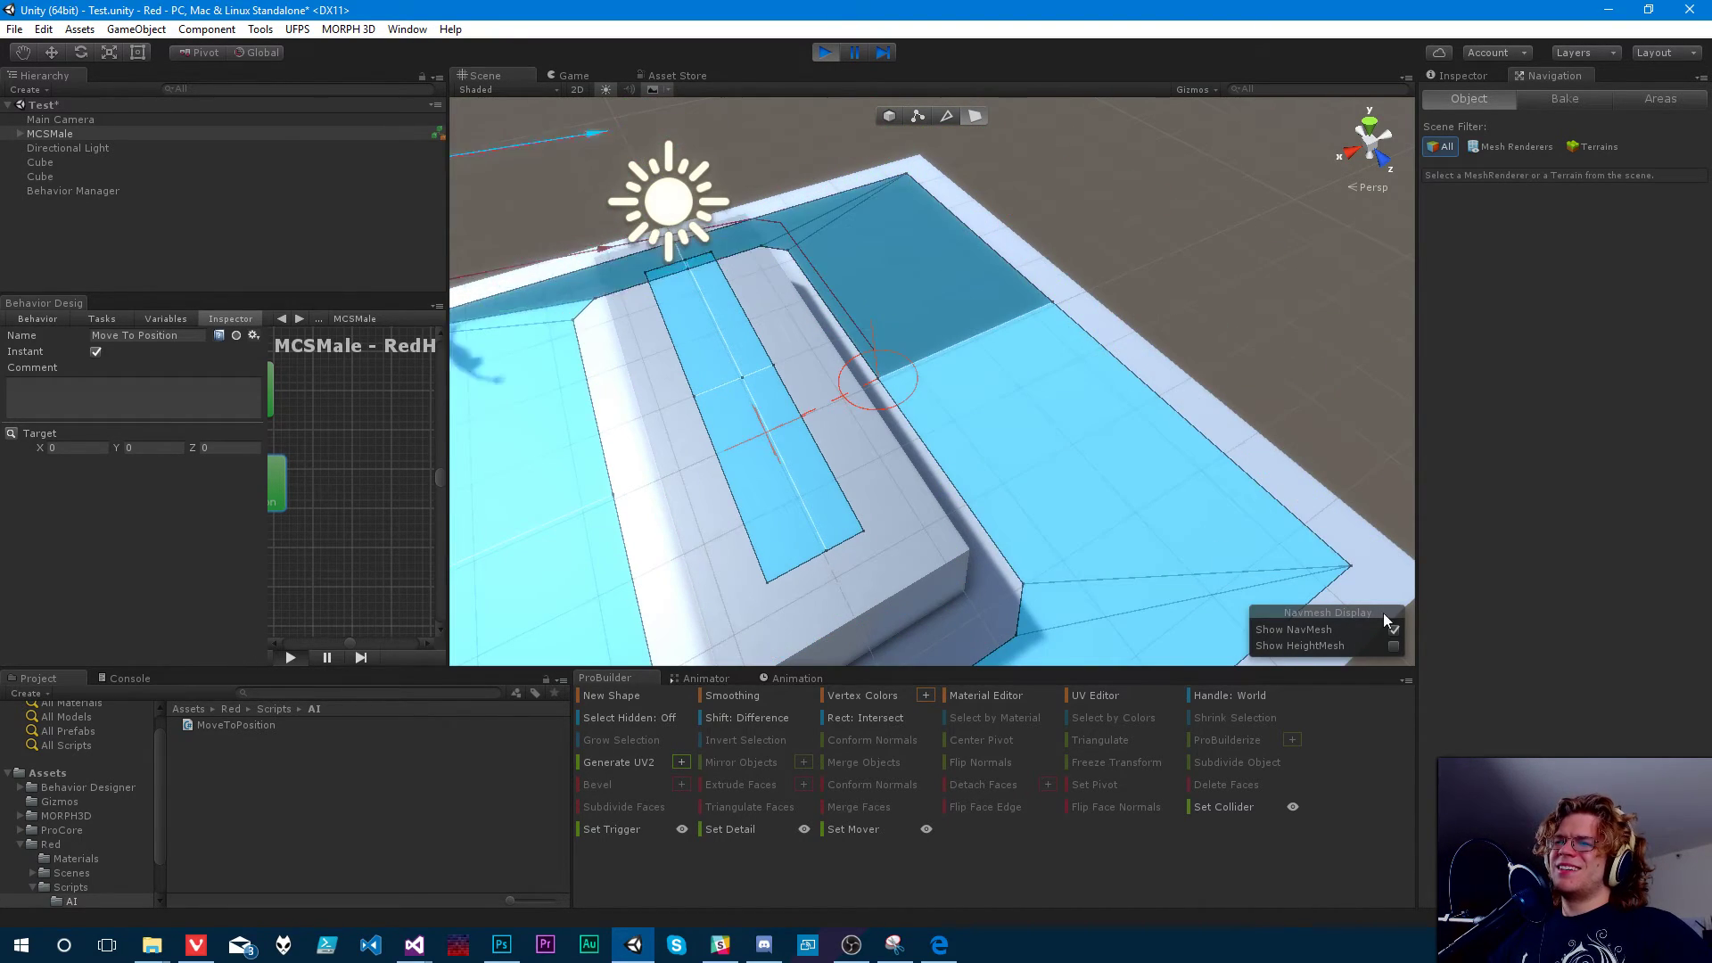
pyautogui.click(1394, 647)
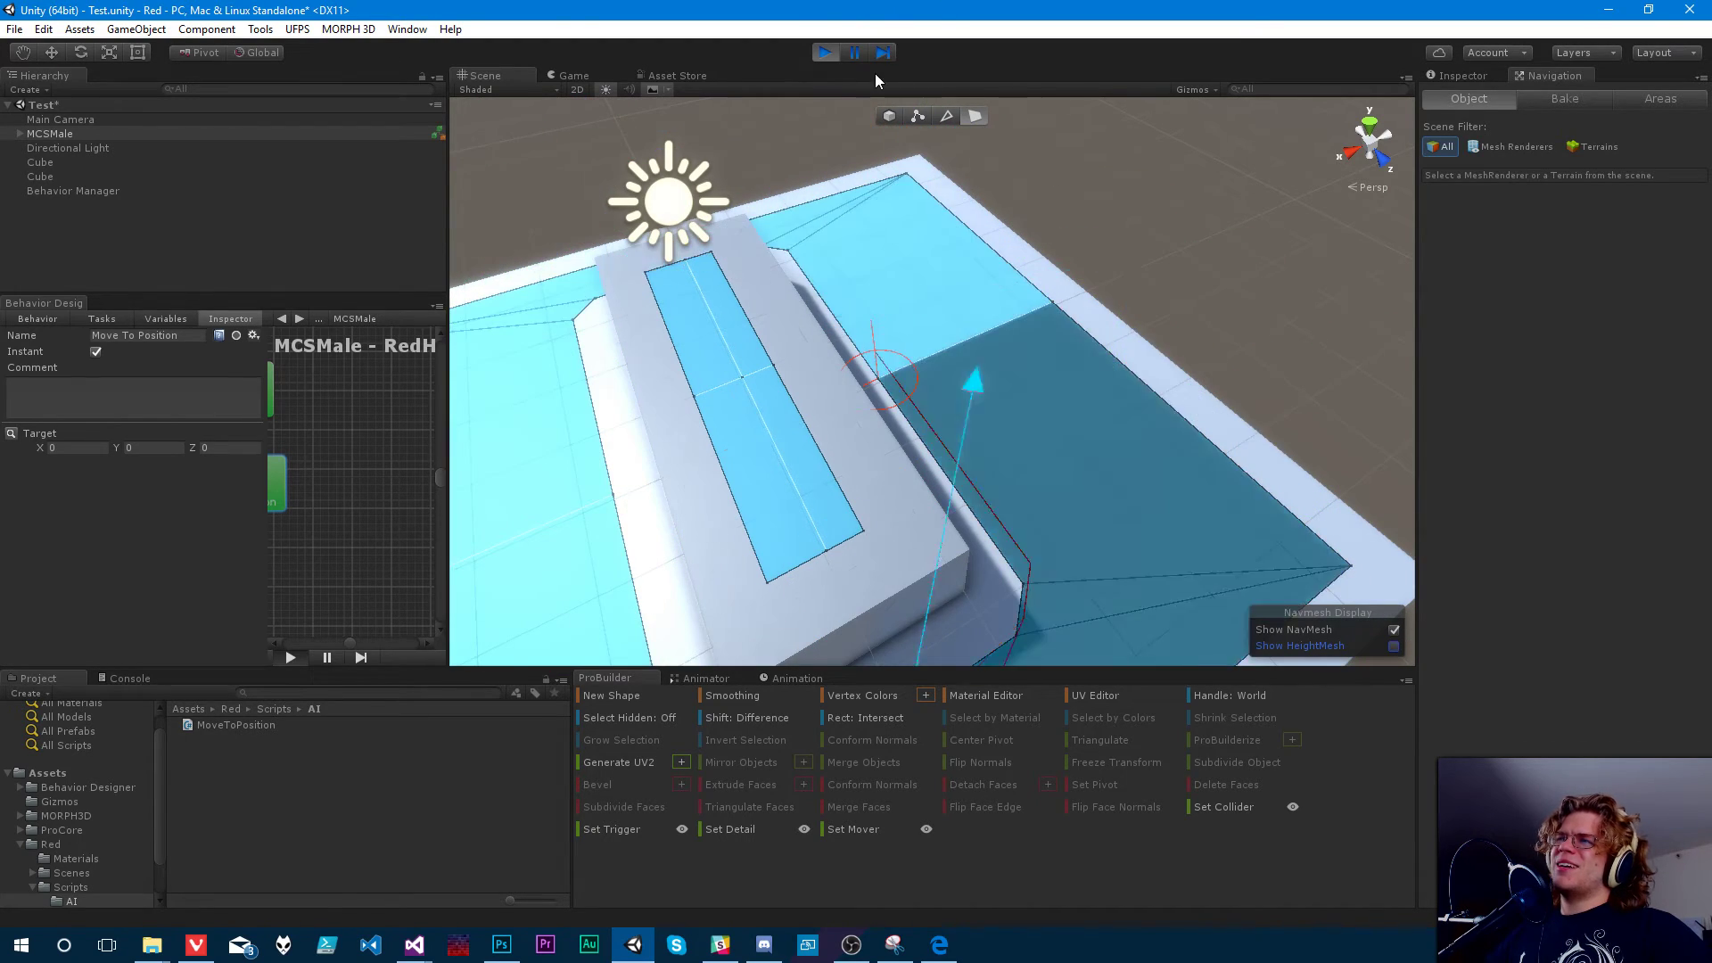
pyautogui.click(824, 53)
# - Remove the Nav Mesh Obstacle component from MCSMale and save the Test scene
pyautogui.keyDown('alt'); pyautogui.moveTo(862, 408); pyautogui.dragTo(714, 464); pyautogui.keyUp('alt')
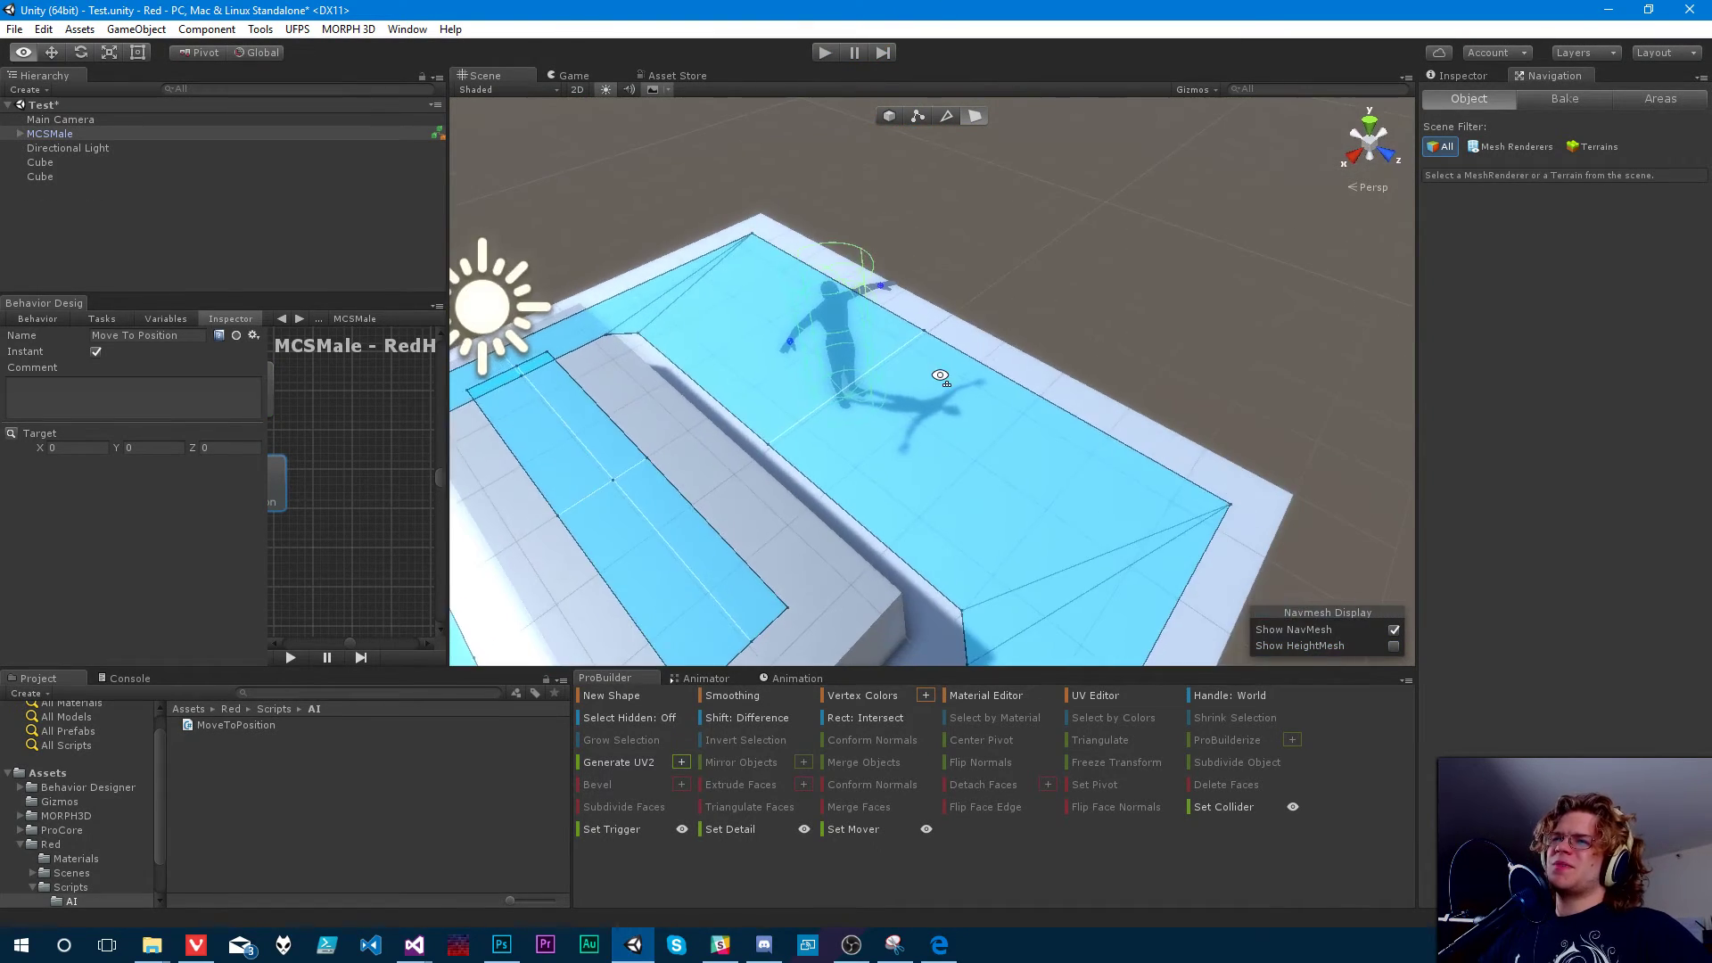
pyautogui.click(1459, 76)
pyautogui.keyDown('alt'); pyautogui.moveTo(790, 374); pyautogui.dragTo(993, 290); pyautogui.keyUp('alt')
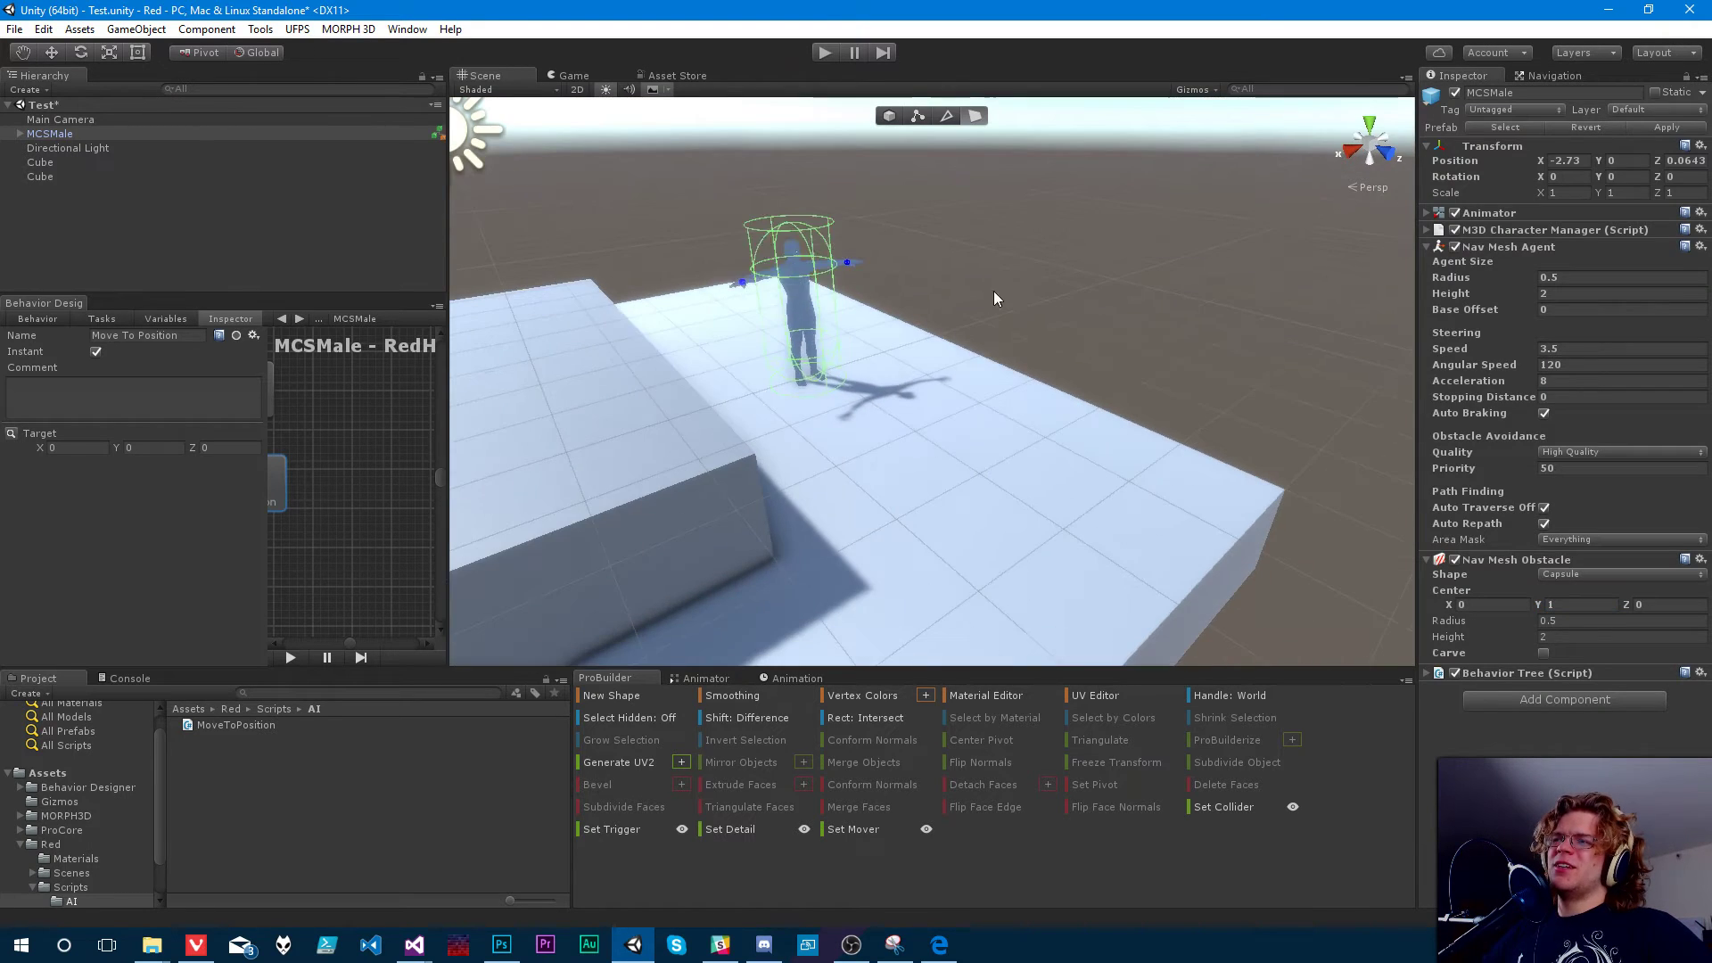
pyautogui.click(994, 291)
pyautogui.scroll(4, 940, 265)
pyautogui.click(956, 354)
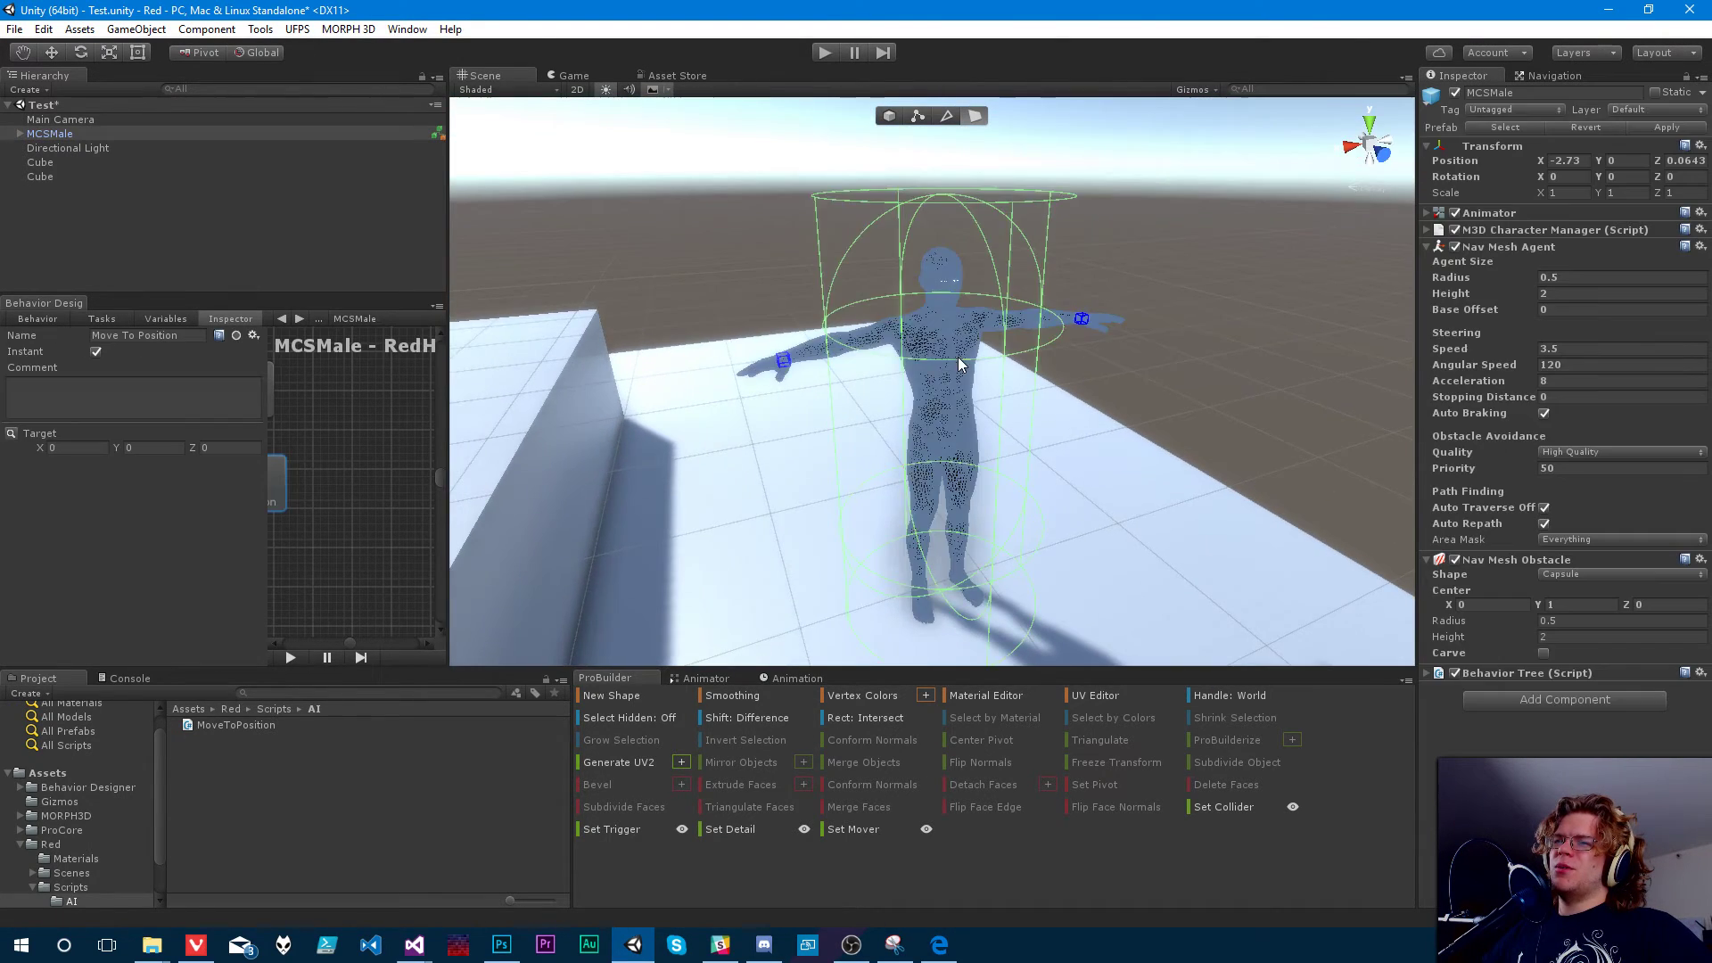
pyautogui.scroll(-5, 958, 359)
pyautogui.moveTo(956, 375); pyautogui.dragTo(1028, 376, button='middle')
pyautogui.rightClick(1511, 559)
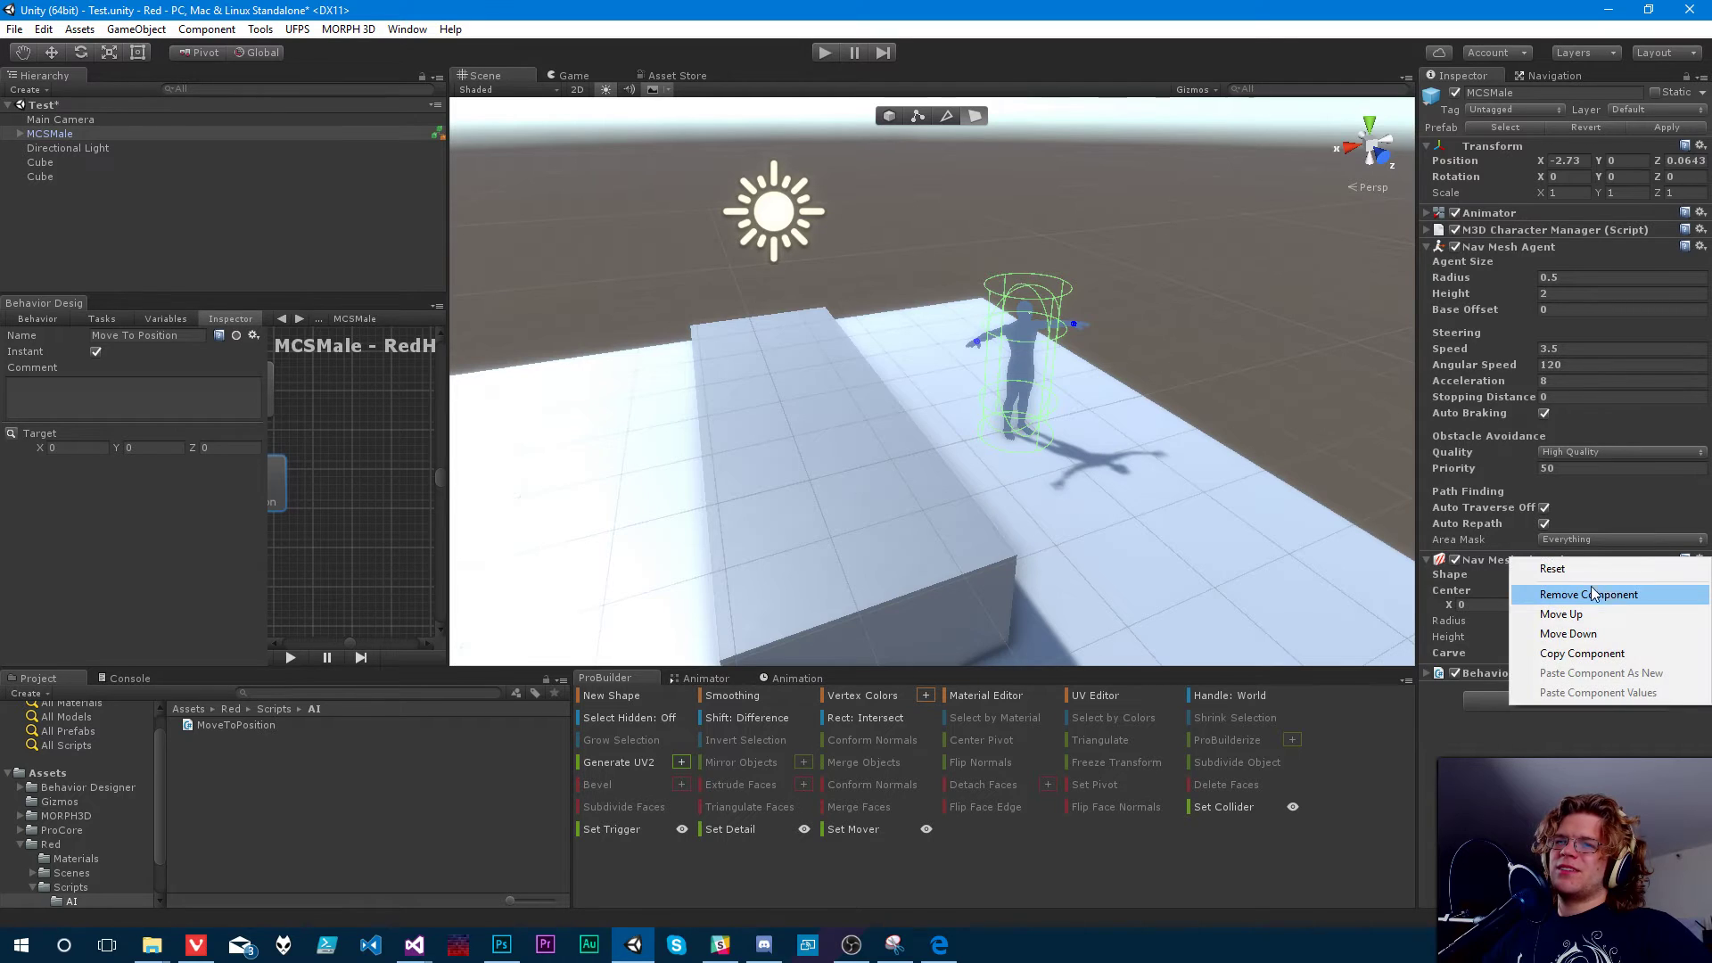
pyautogui.click(1606, 594)
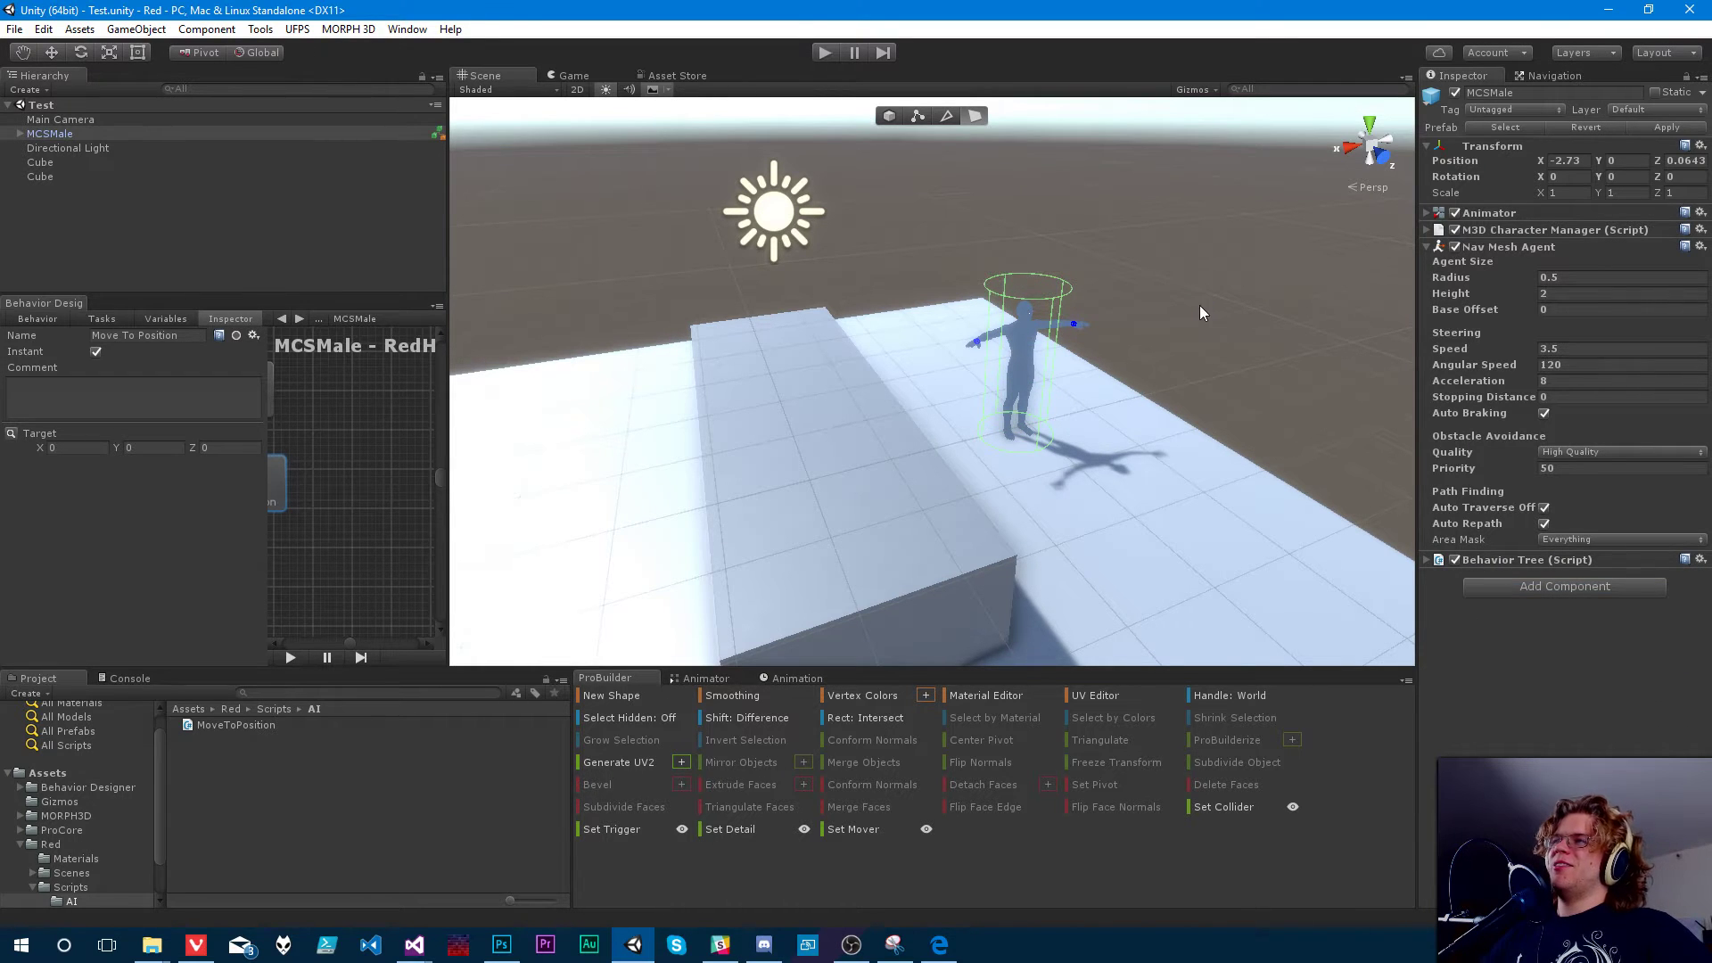
pyautogui.hotkey('ctrl', 's')
# - Add a Capsule Collider physics component to MCSMale and collapse its settings
pyautogui.click(1512, 587)
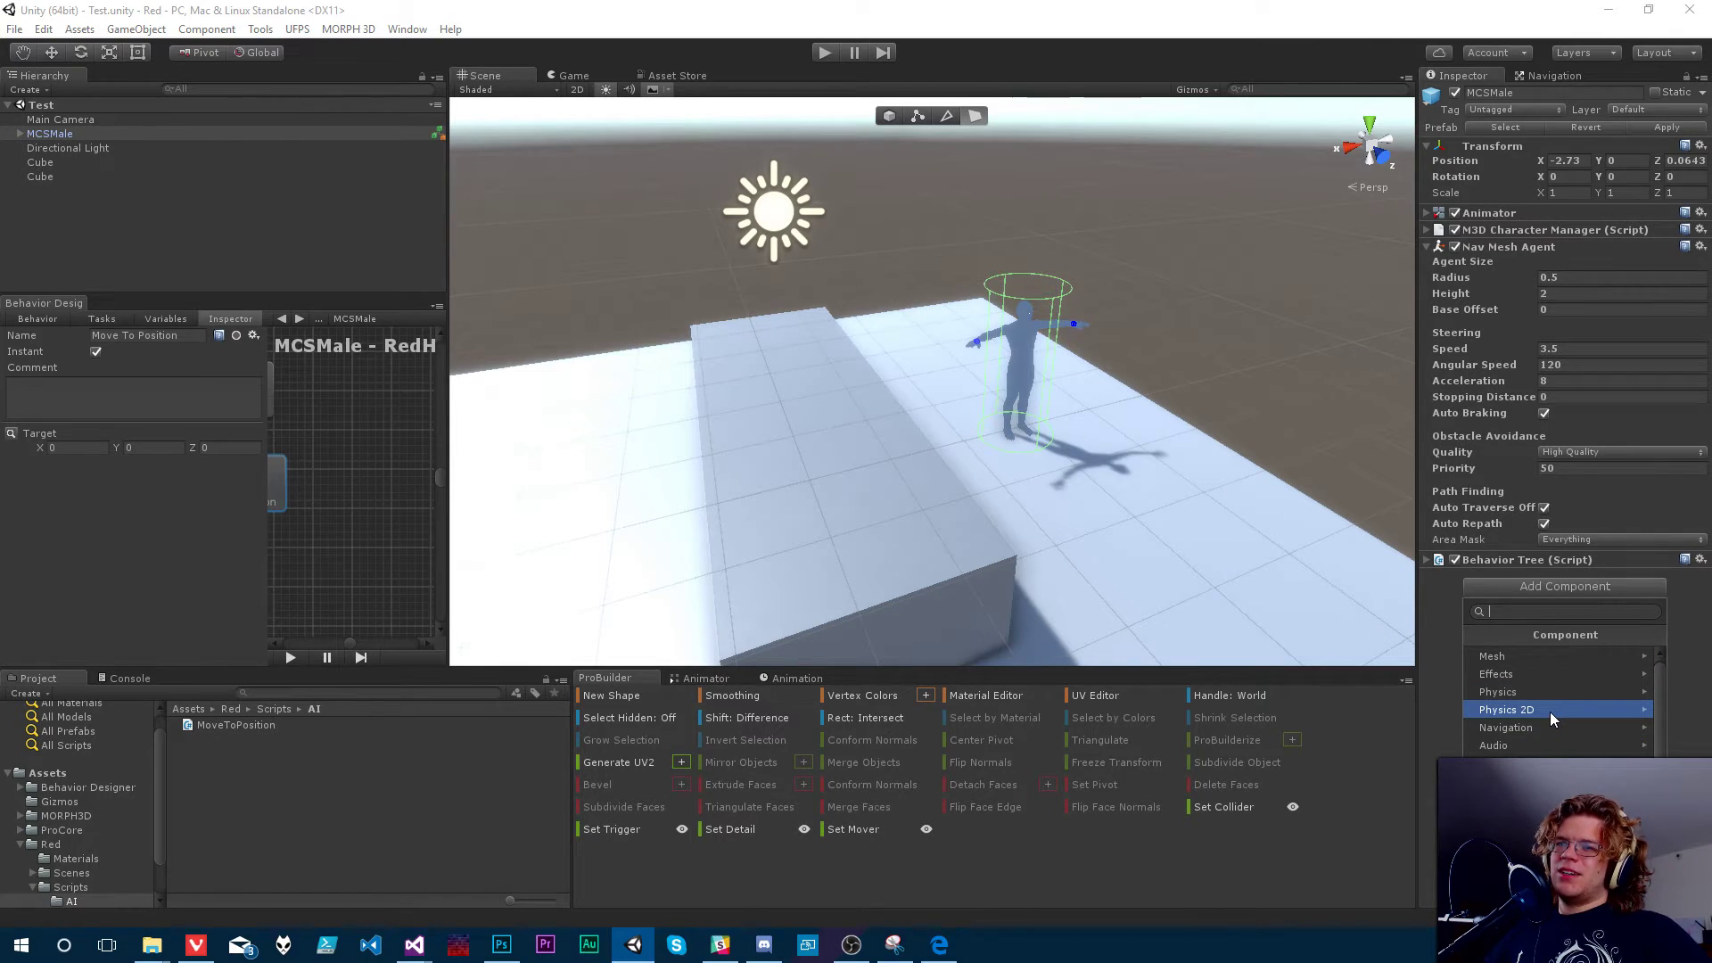
pyautogui.click(1527, 698)
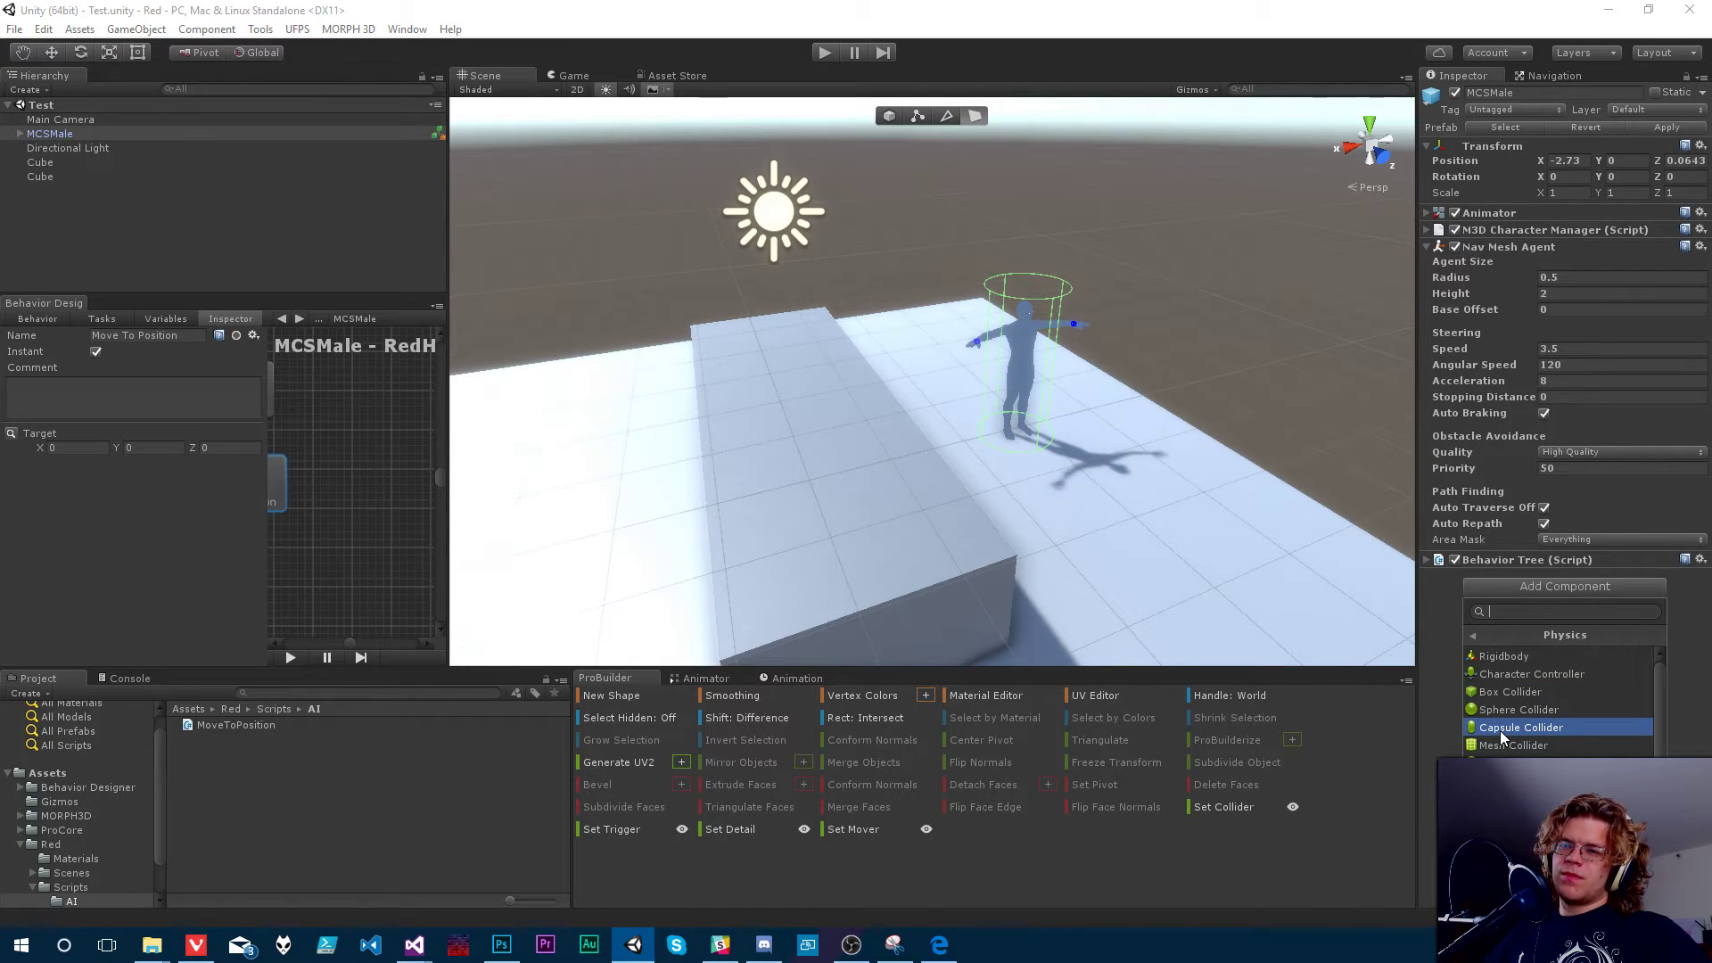
pyautogui.click(1500, 729)
pyautogui.moveTo(1007, 483)
pyautogui.mouseDown(button='right')
pyautogui.moveTo(1061, 456)
pyautogui.moveTo(1045, 472)
pyautogui.mouseUp(button='right')
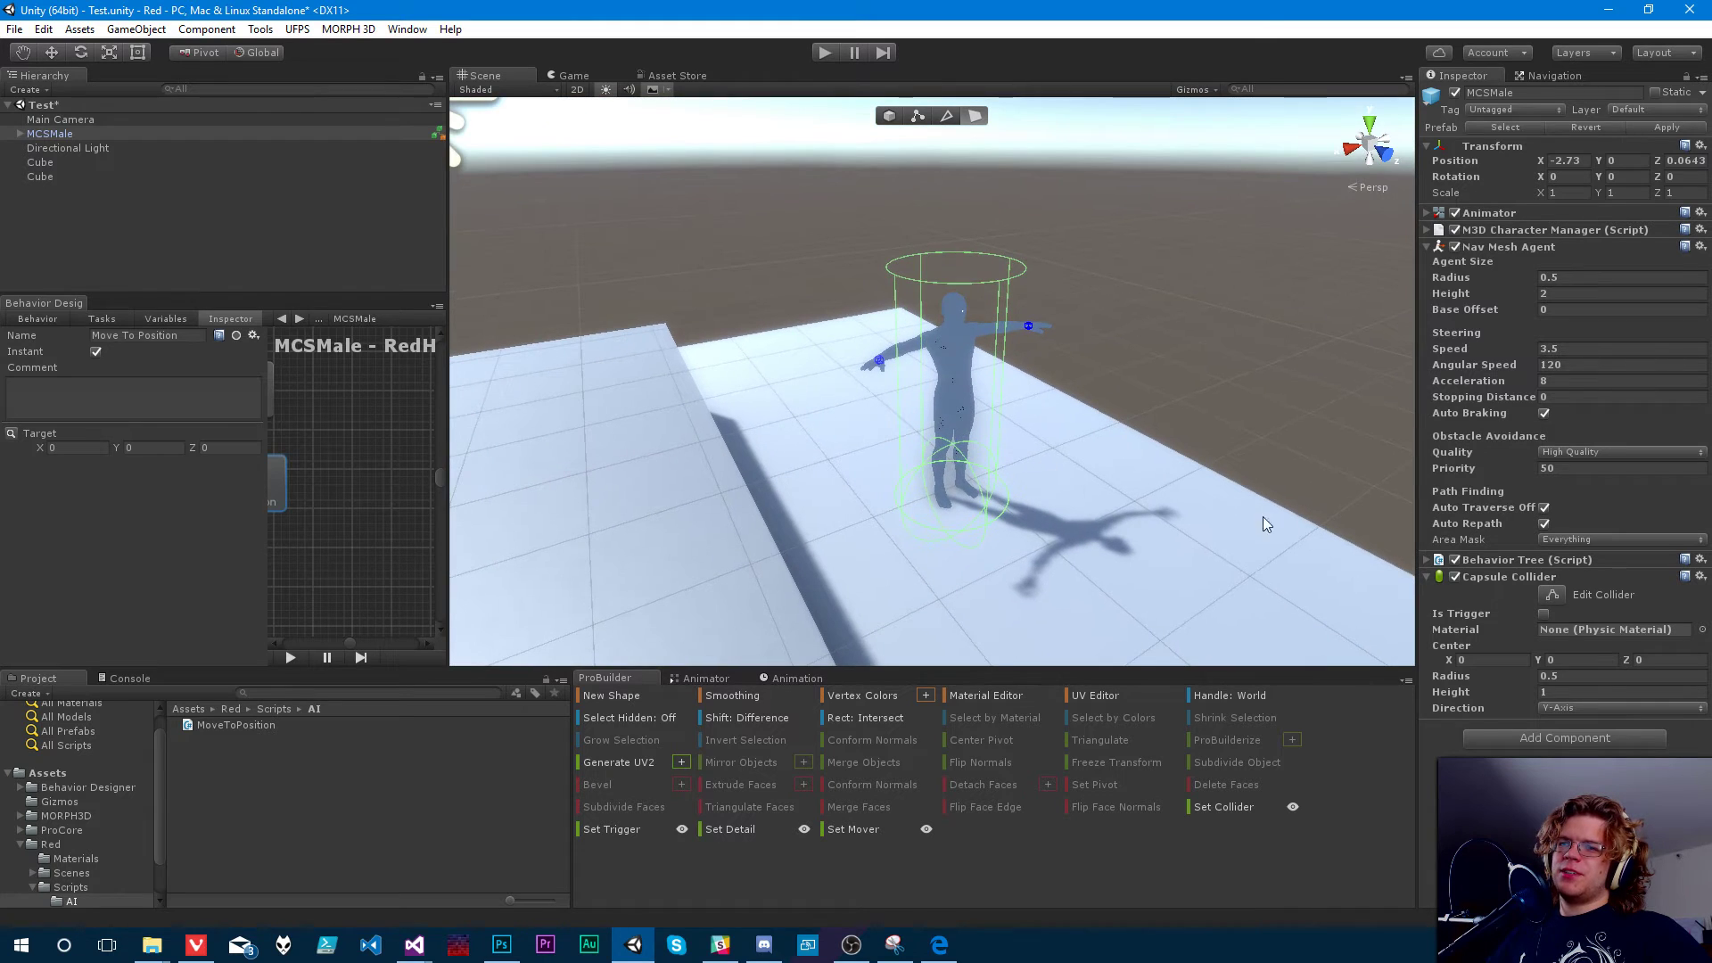
pyautogui.click(1427, 577)
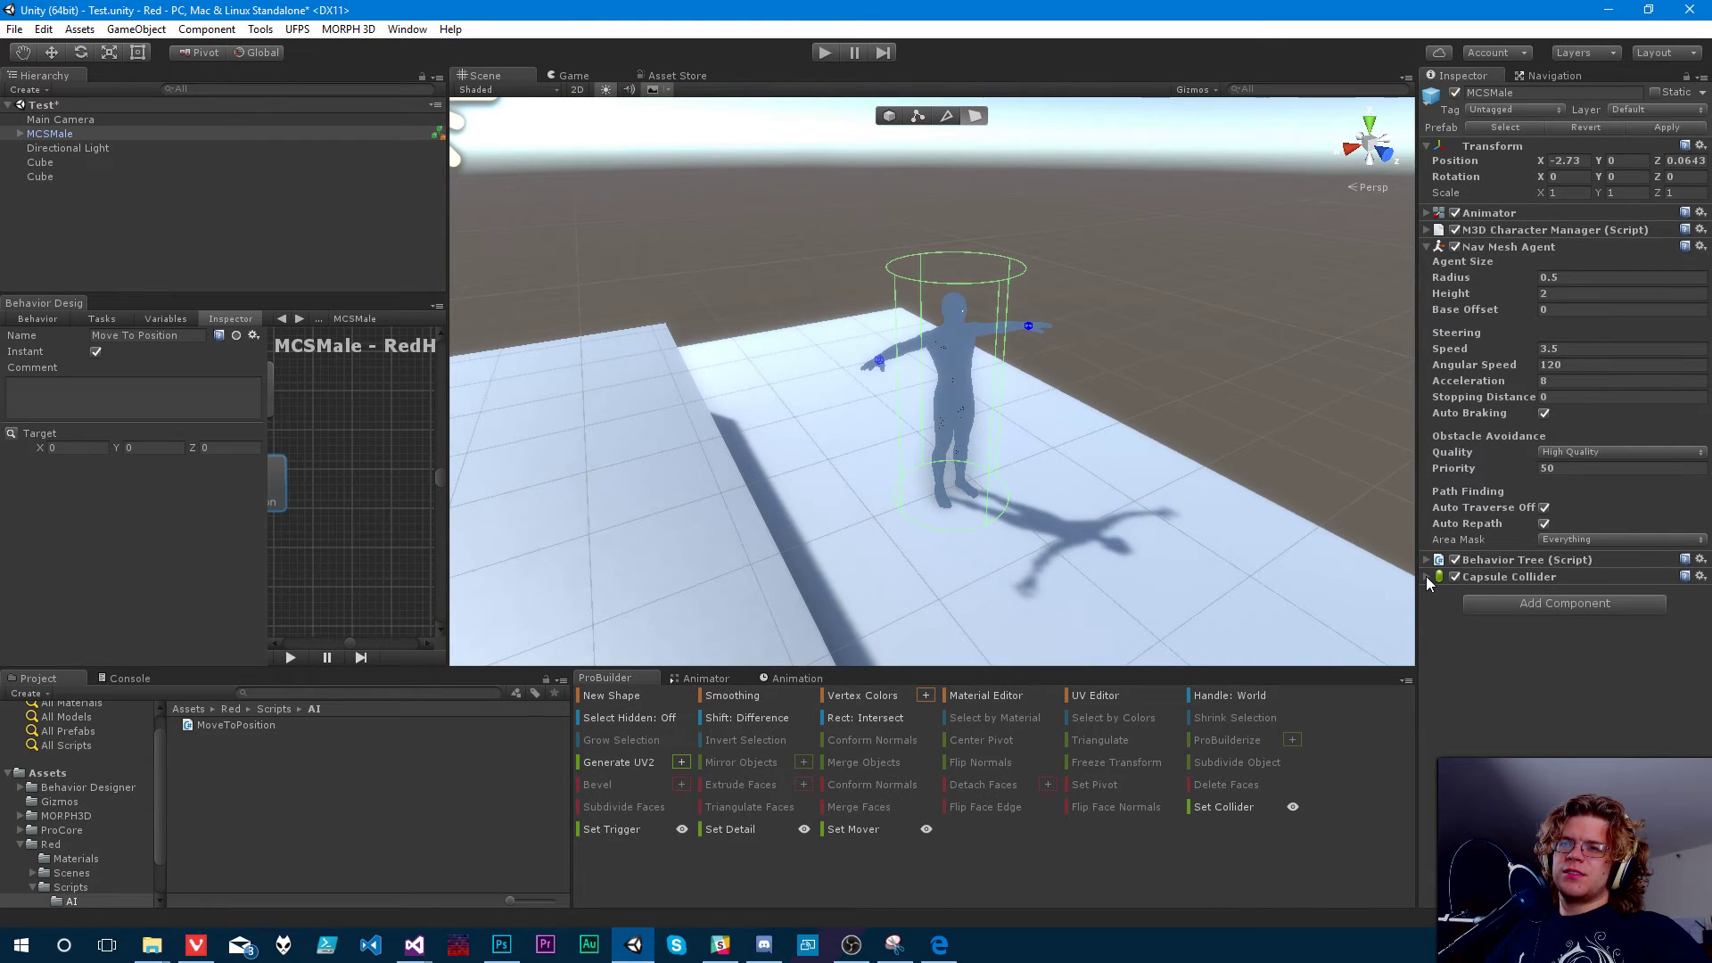
# - Create a C# script named AIModel in the AI folder and open it in Visual Studio, reloading all modified projects
pyautogui.rightClick(255, 763)
pyautogui.moveTo(336, 442)
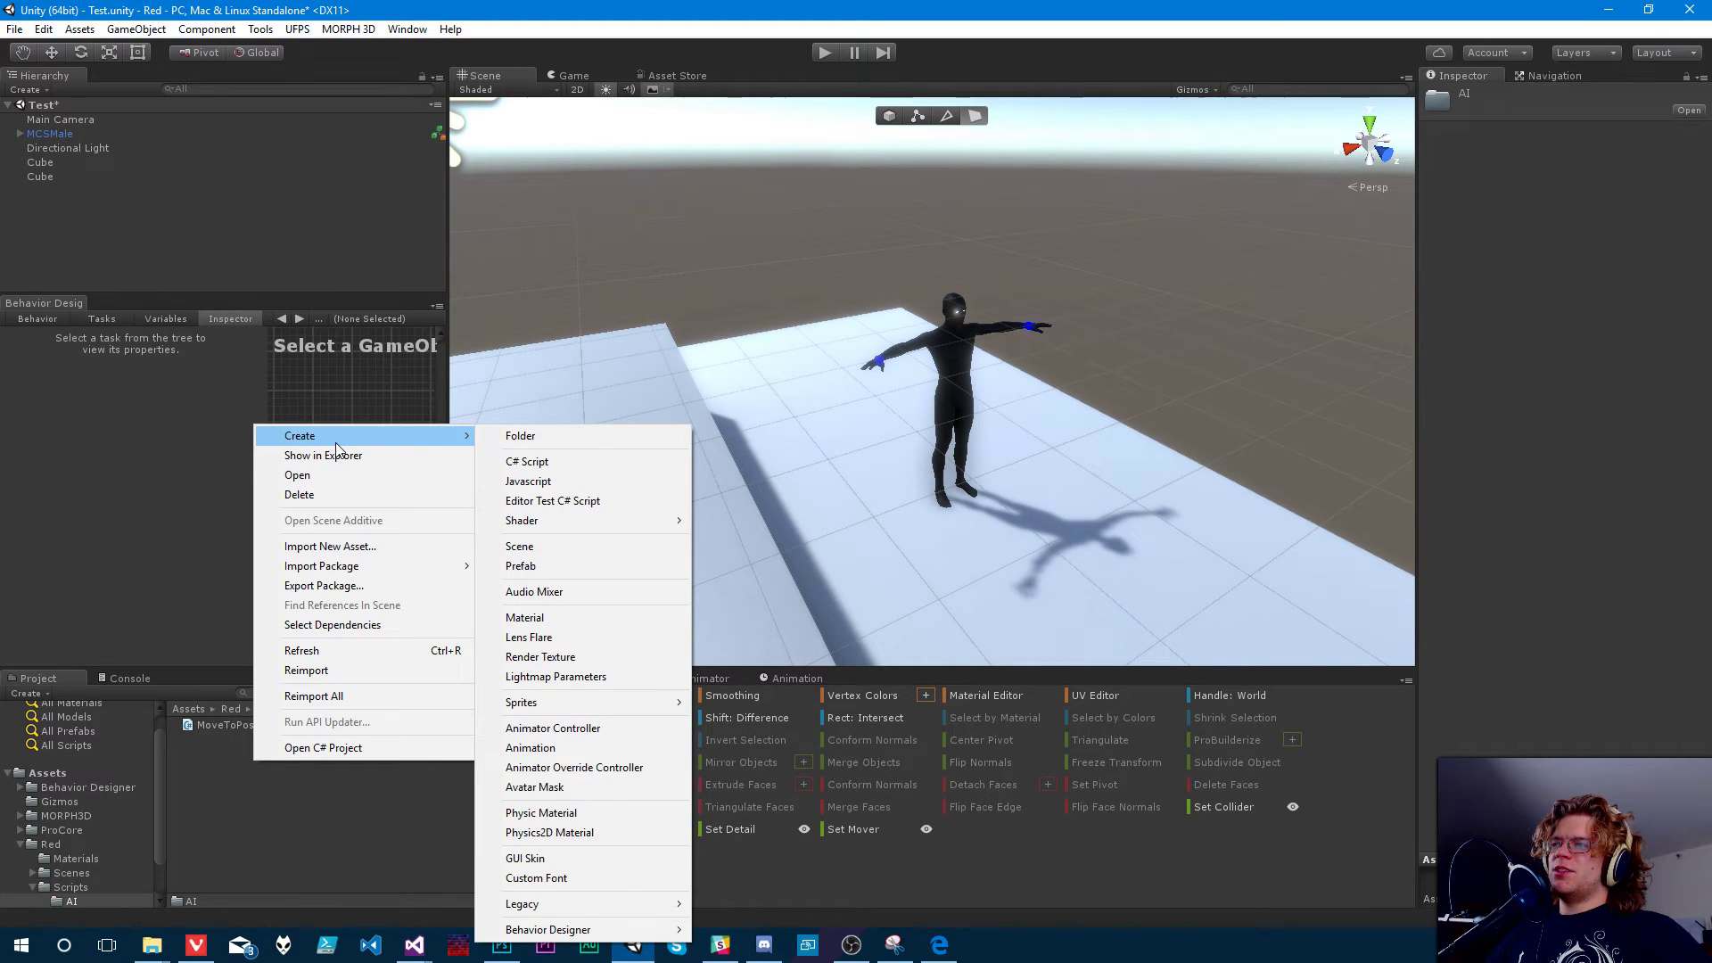
pyautogui.click(589, 463)
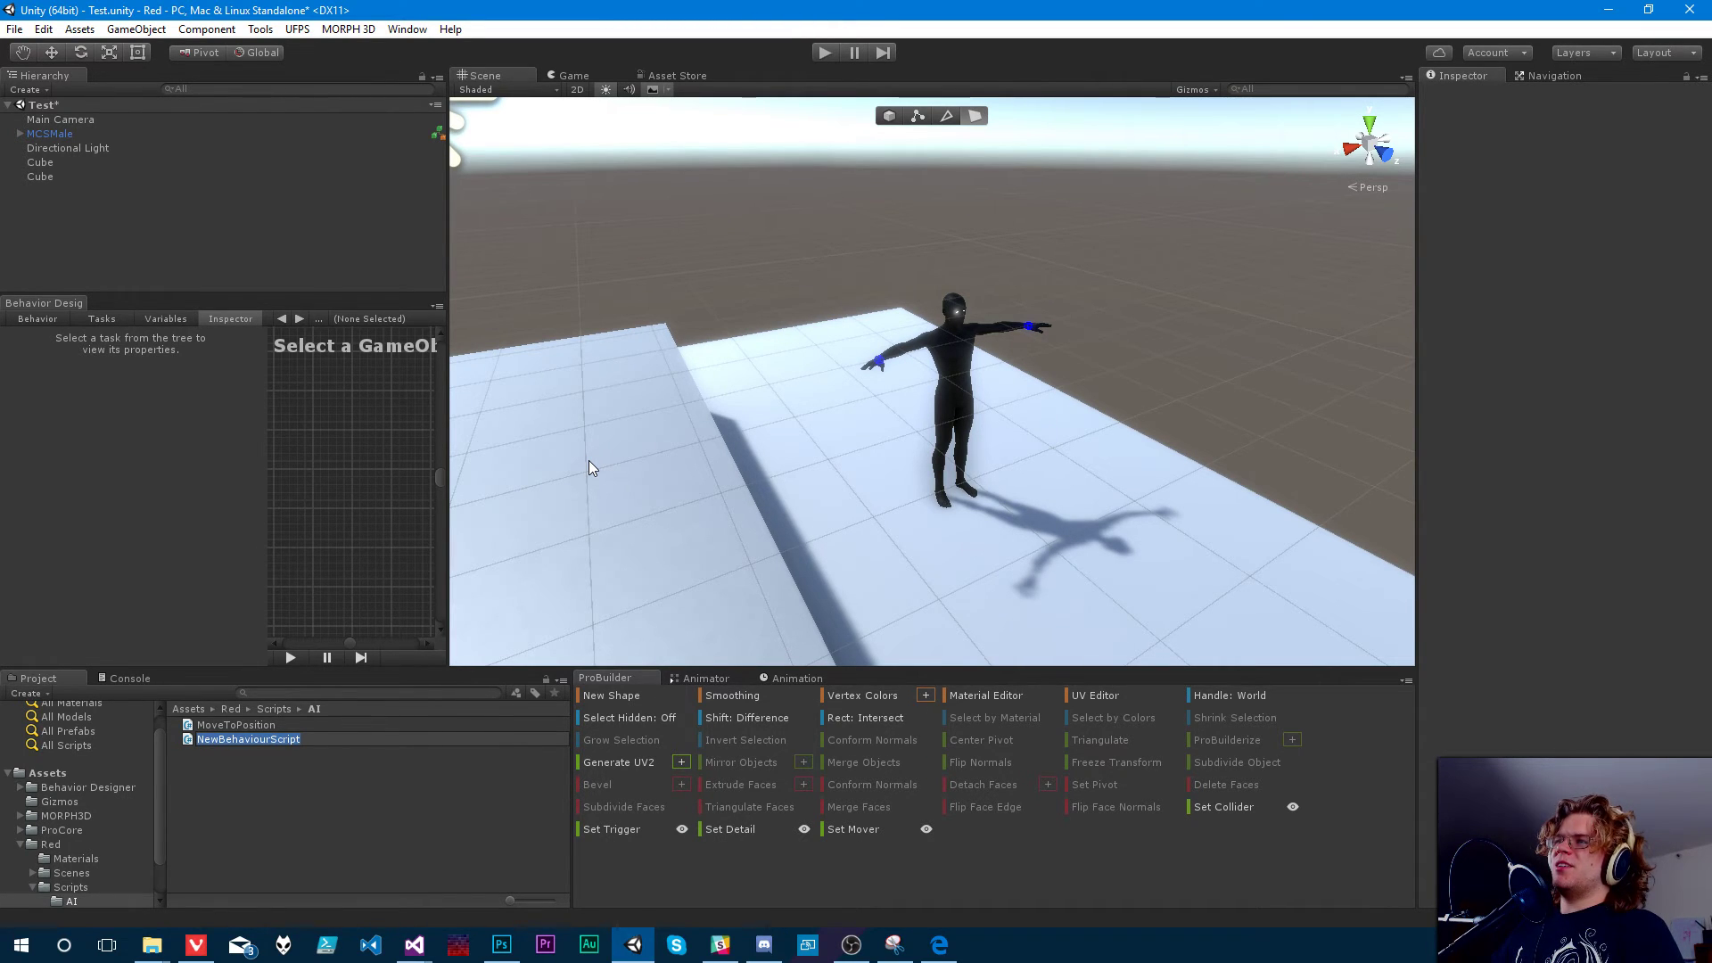
pyautogui.write('AI')
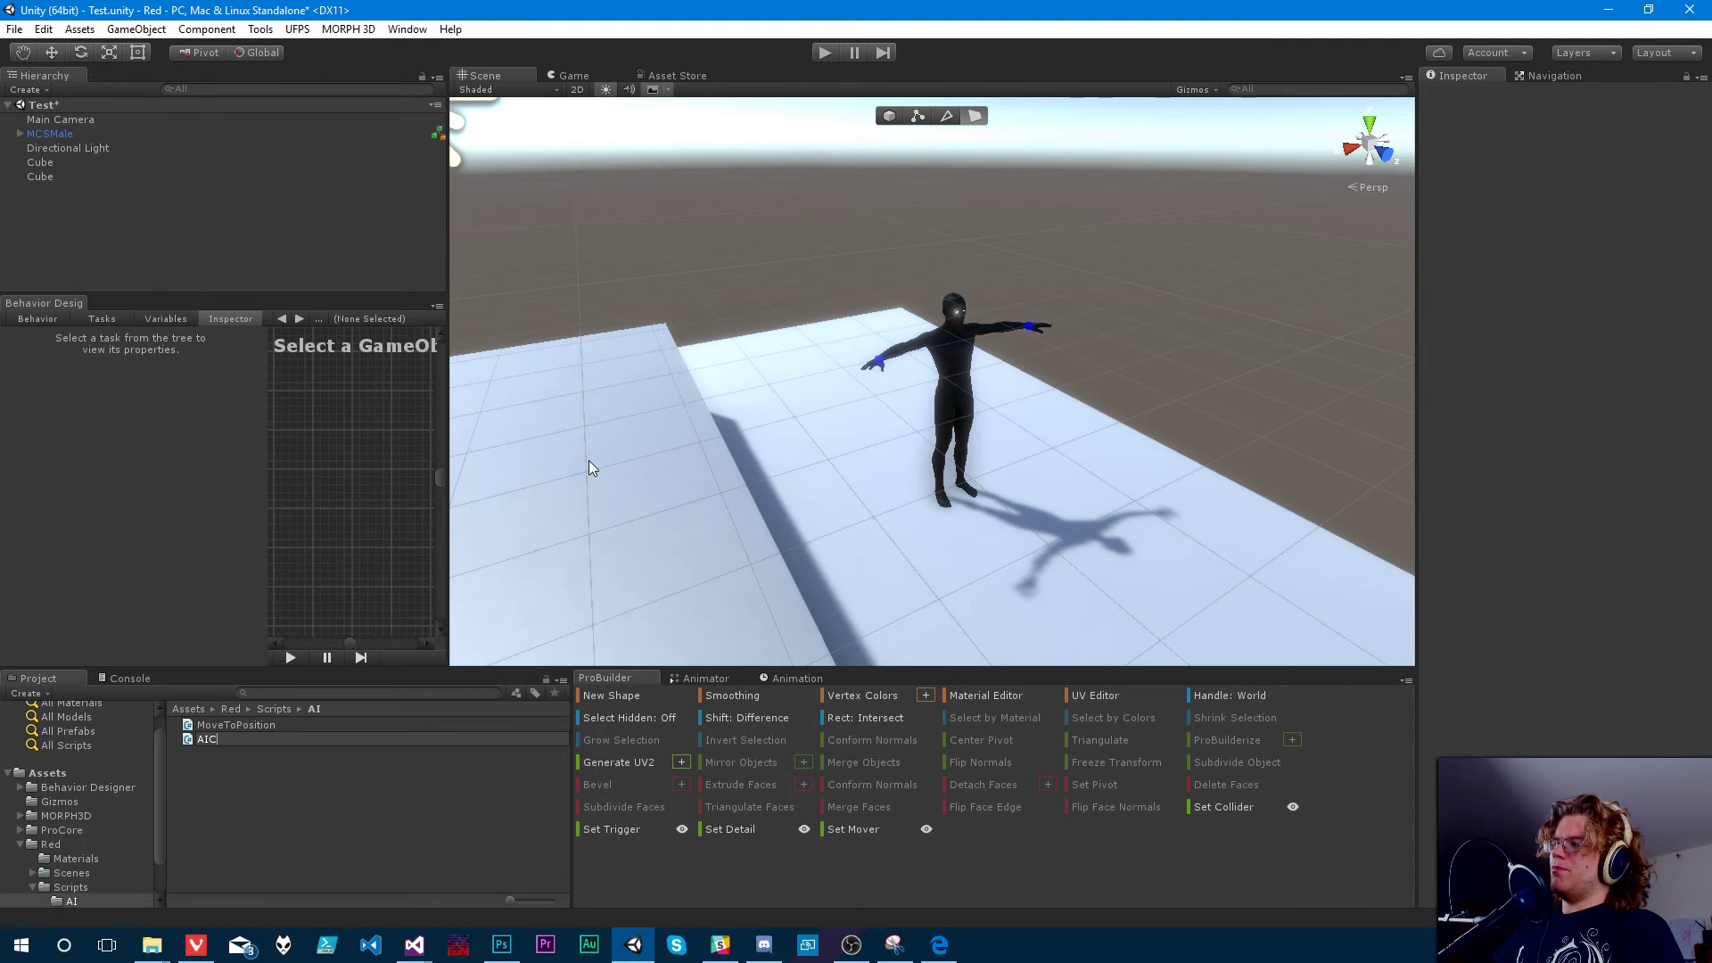
pyautogui.write('Model')
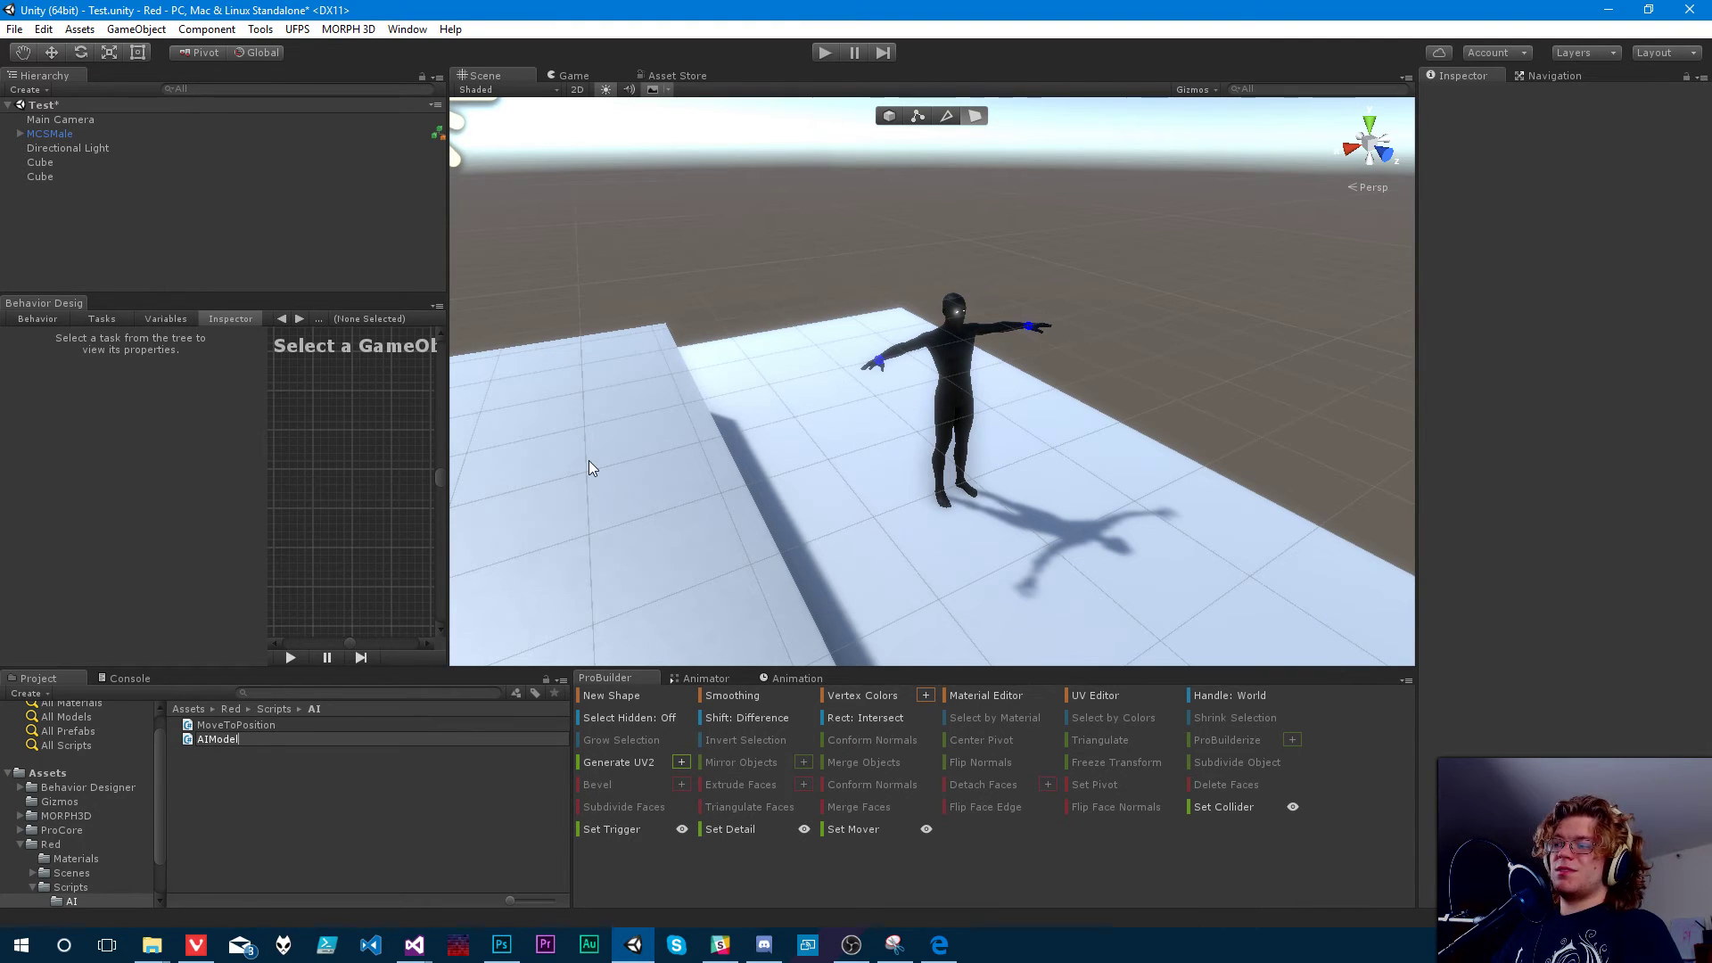
pyautogui.press('Return')
pyautogui.press('Return')
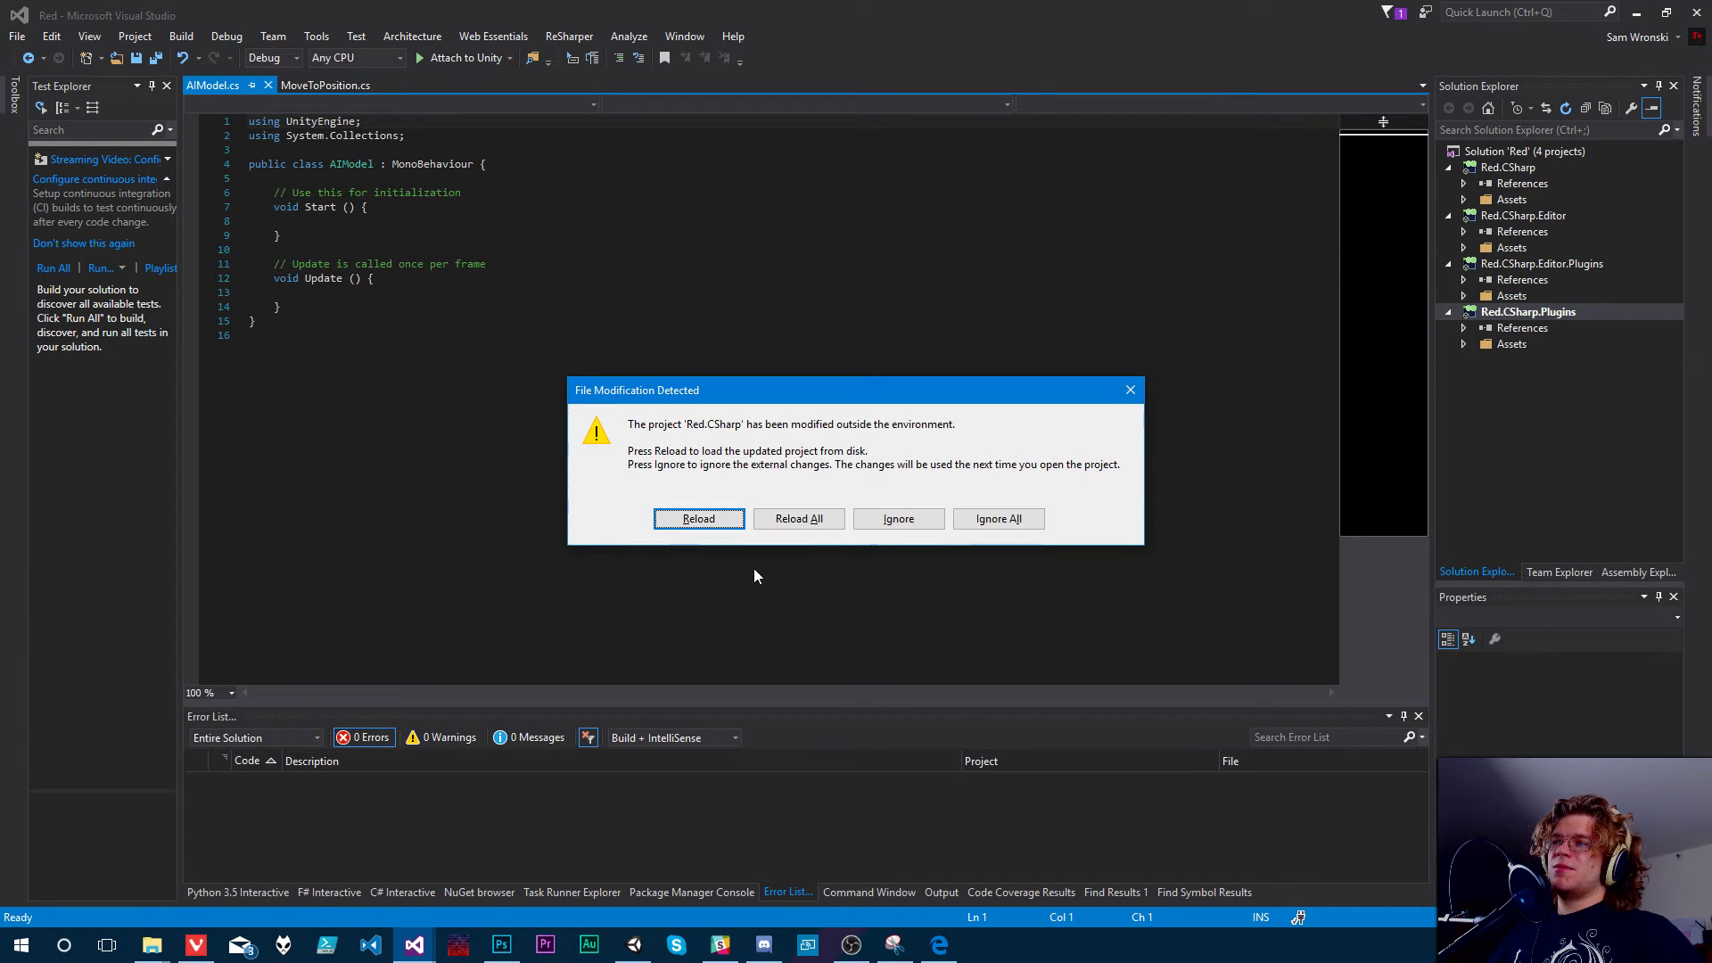
pyautogui.click(800, 519)
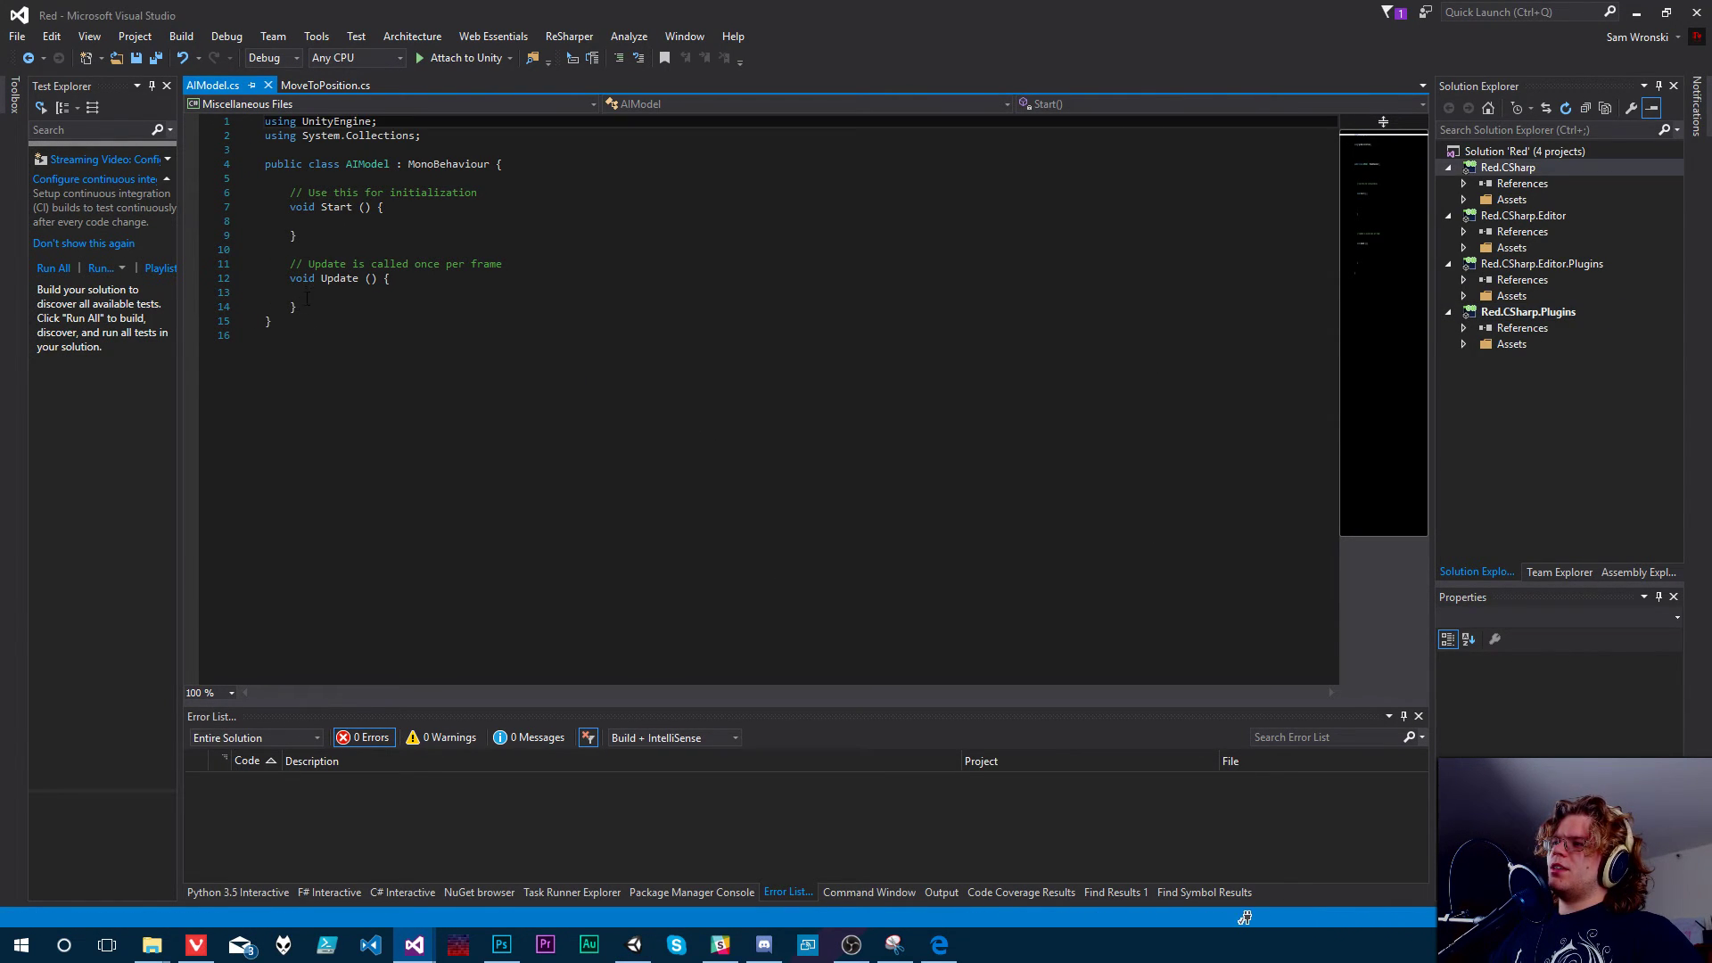
# - Replace AIModel's Start and Update methods with a public Collider field named proximityCollider and save the script
pyautogui.moveTo(297, 307); pyautogui.dragTo(291, 179)
pyautogui.press('Delete')
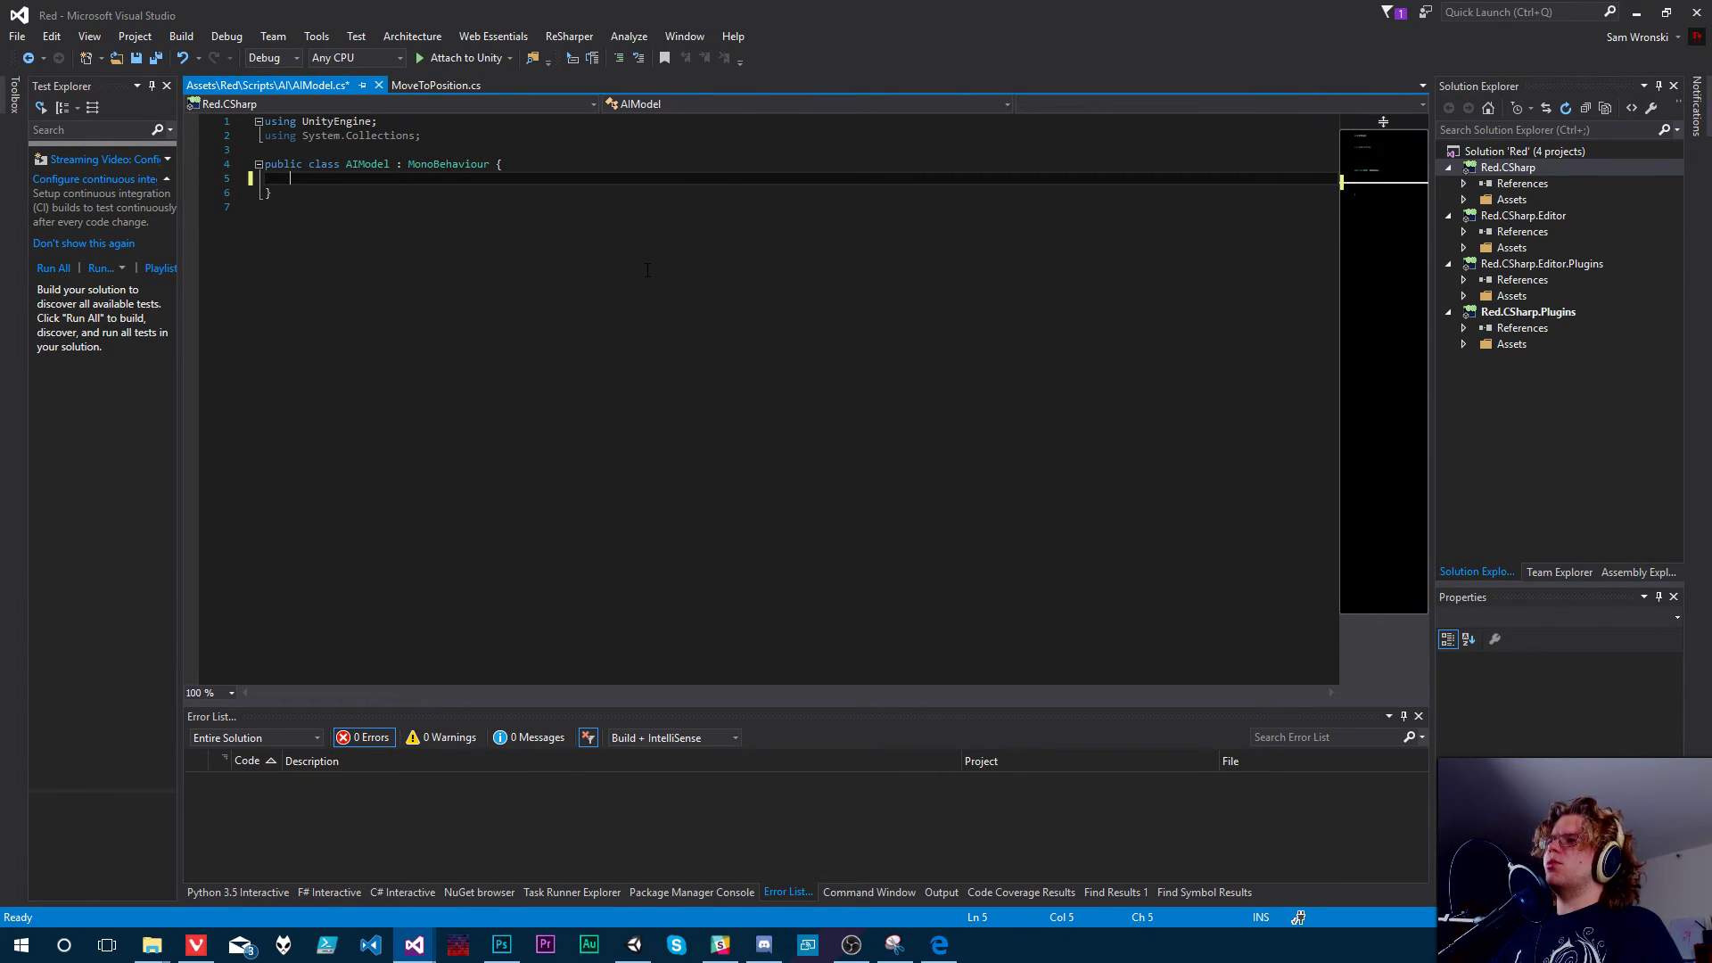
pyautogui.write('public ')
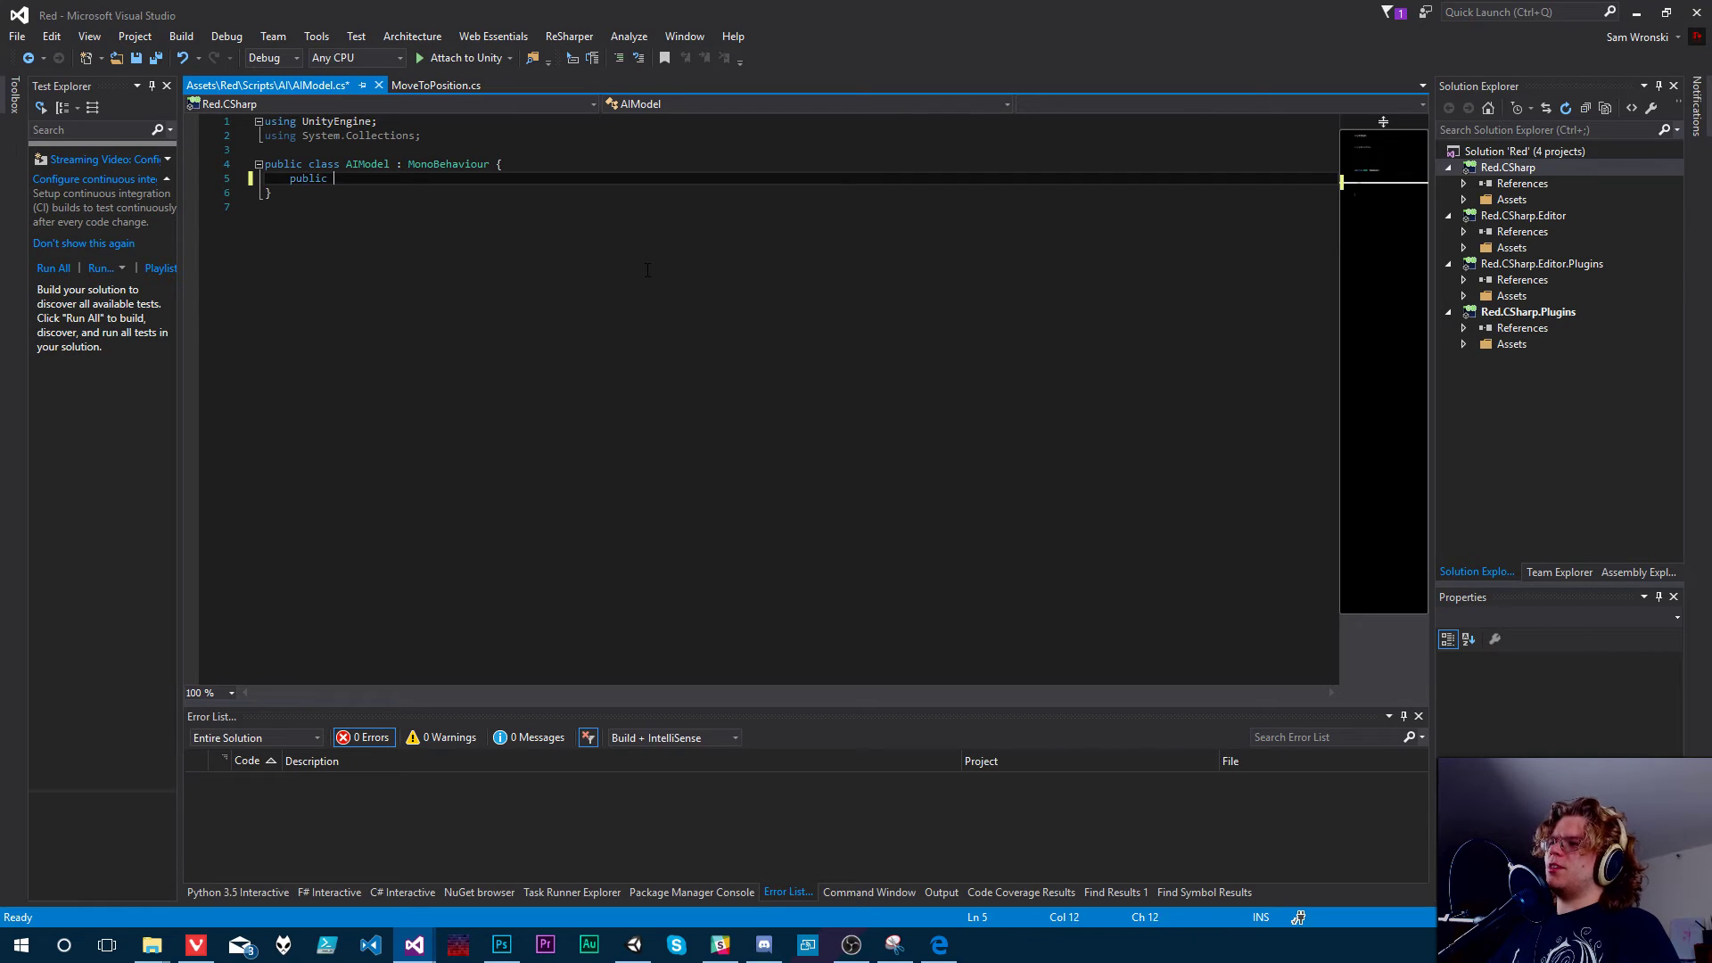
pyautogui.write('Collider')
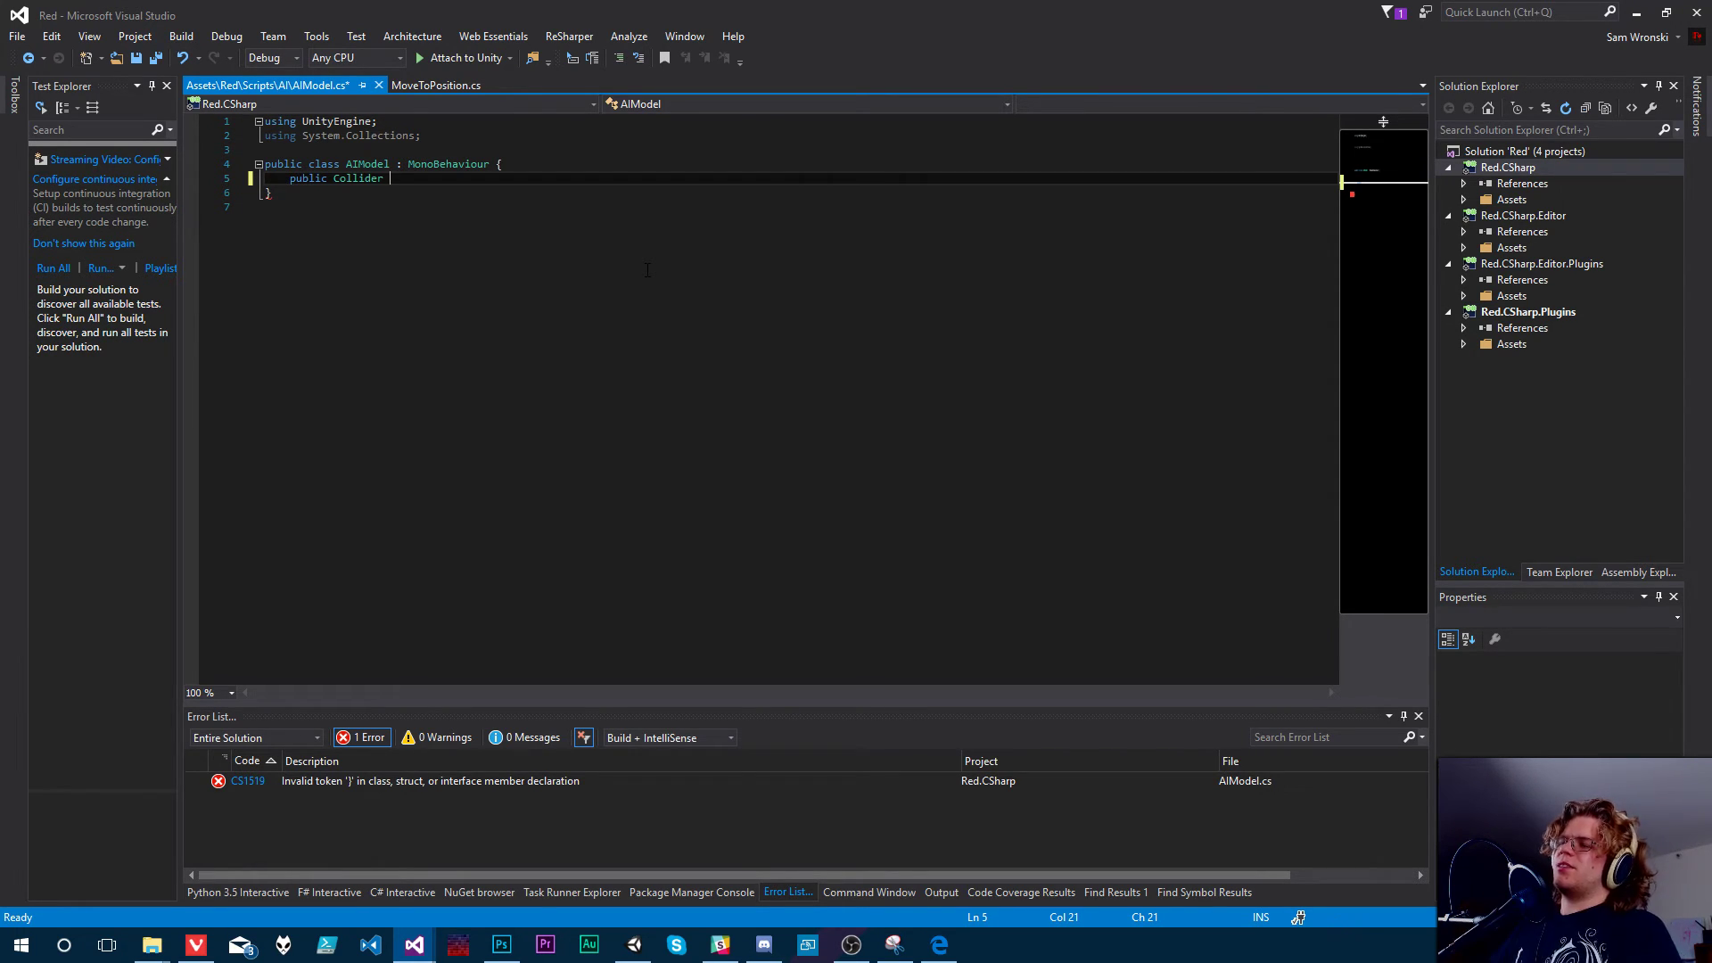
pyautogui.write('Pro')
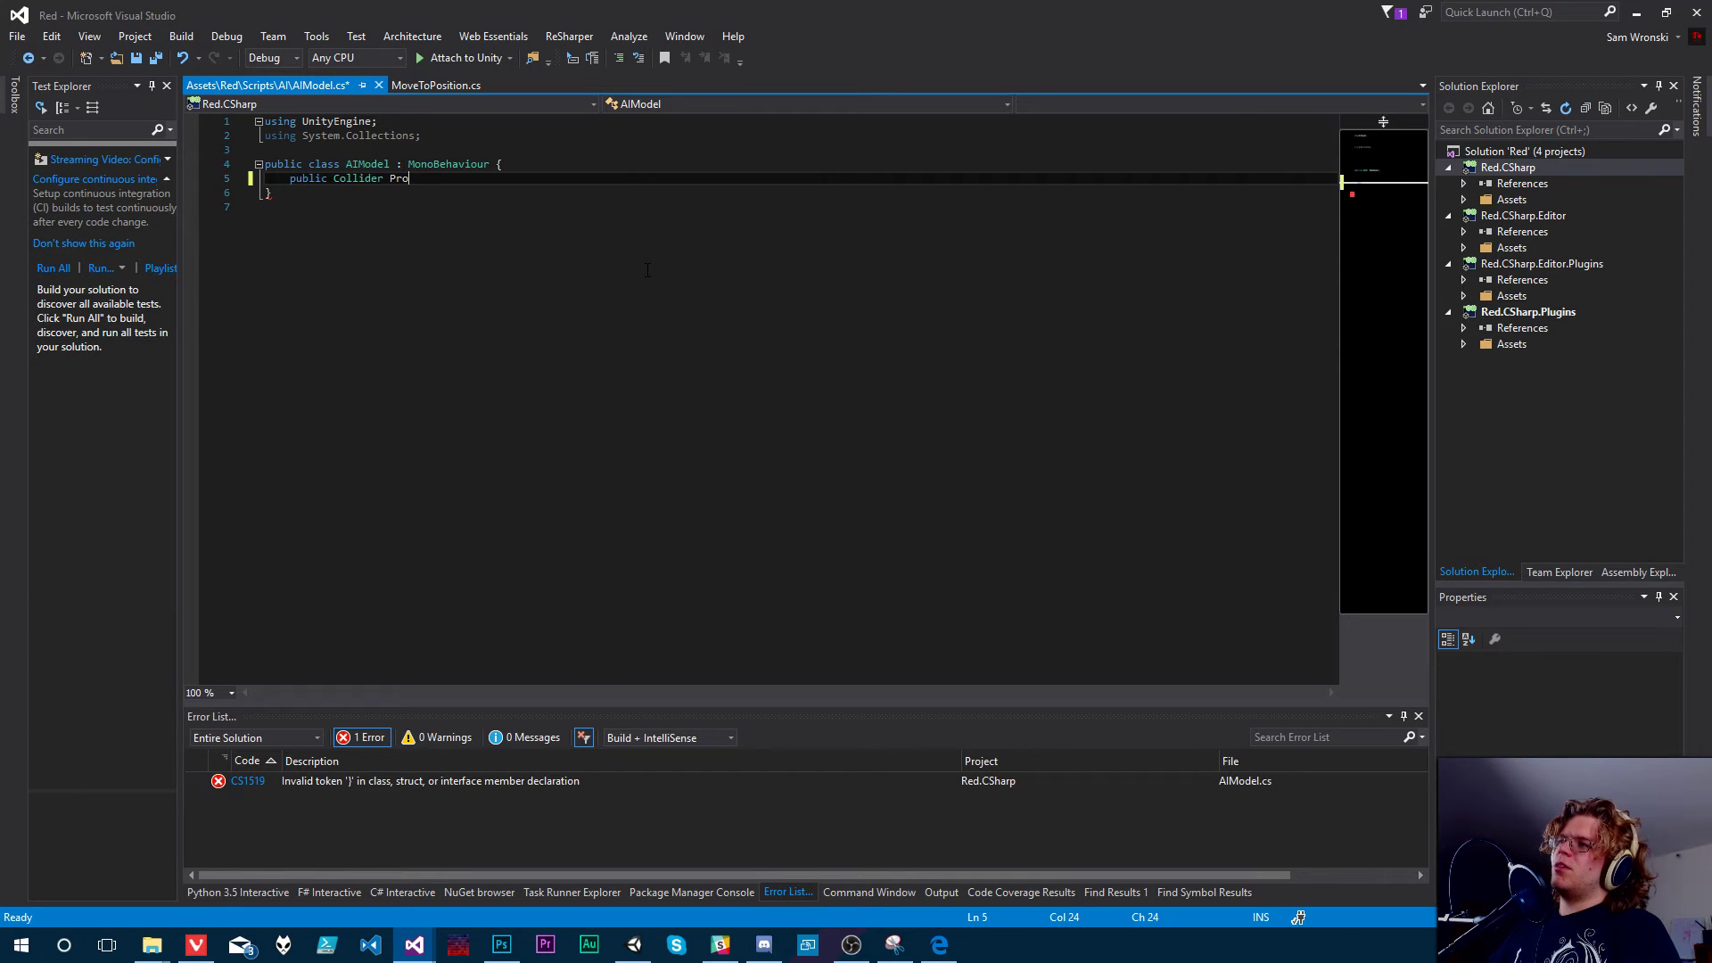
pyautogui.press('BackSpace')
pyautogui.press('BackSpace')
pyautogui.press('BackSpace')
pyautogui.write('proxi')
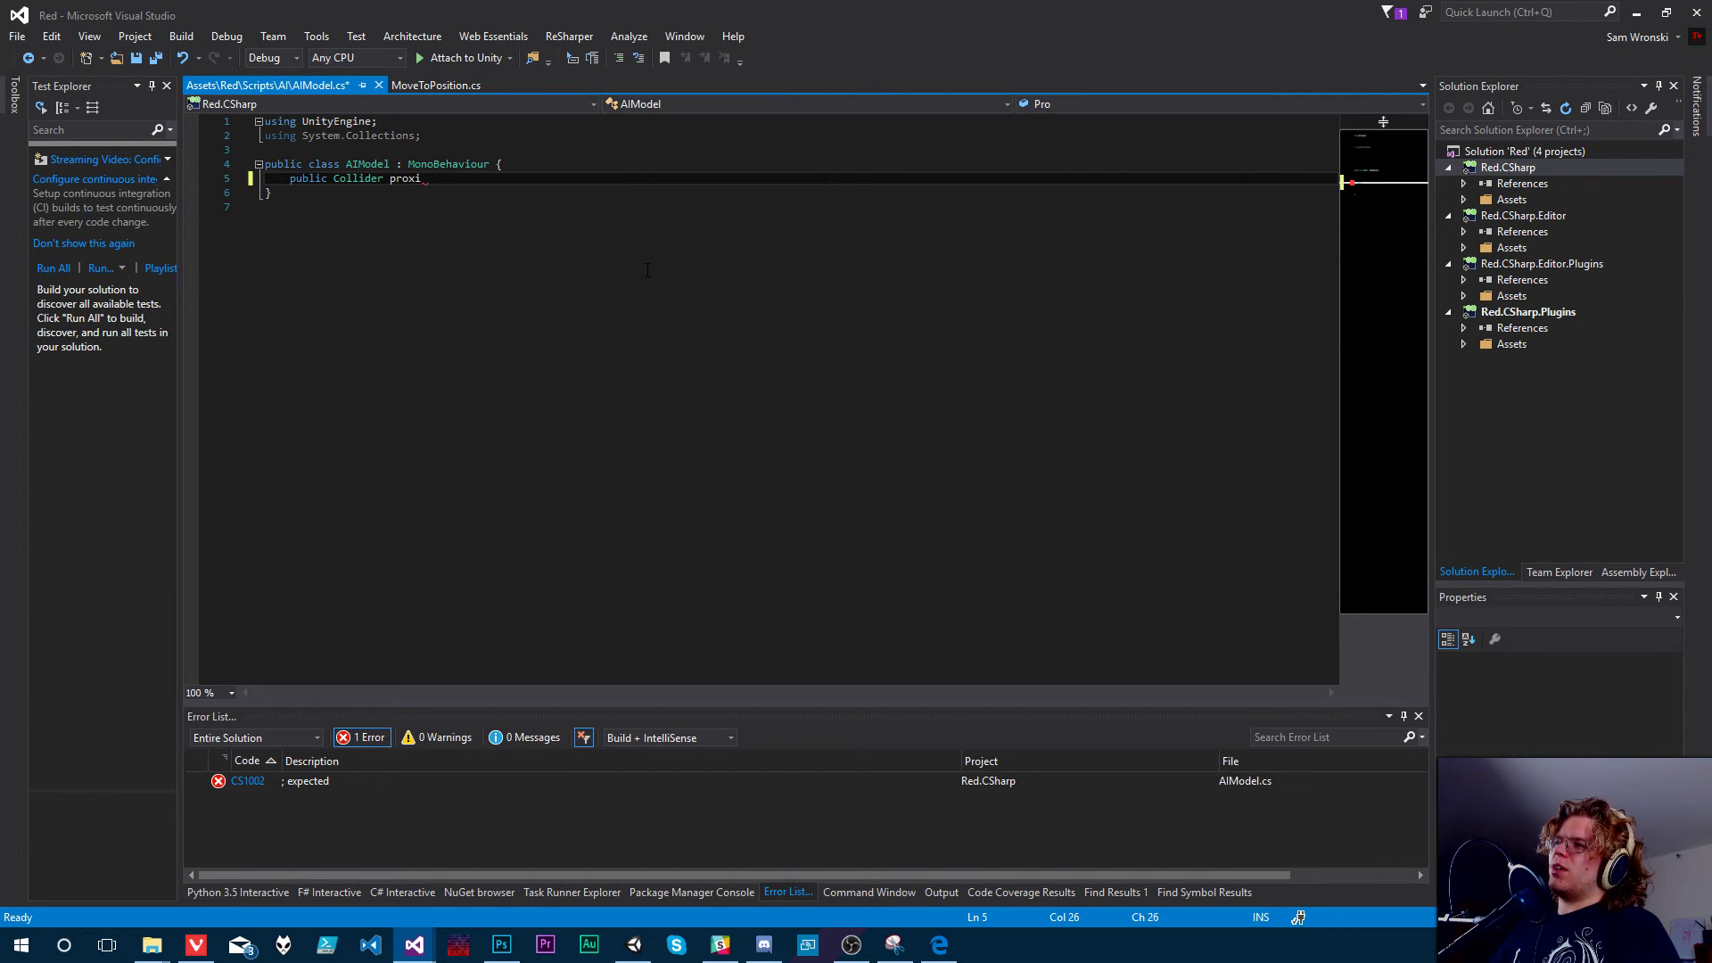
pyautogui.write('mityCollider;')
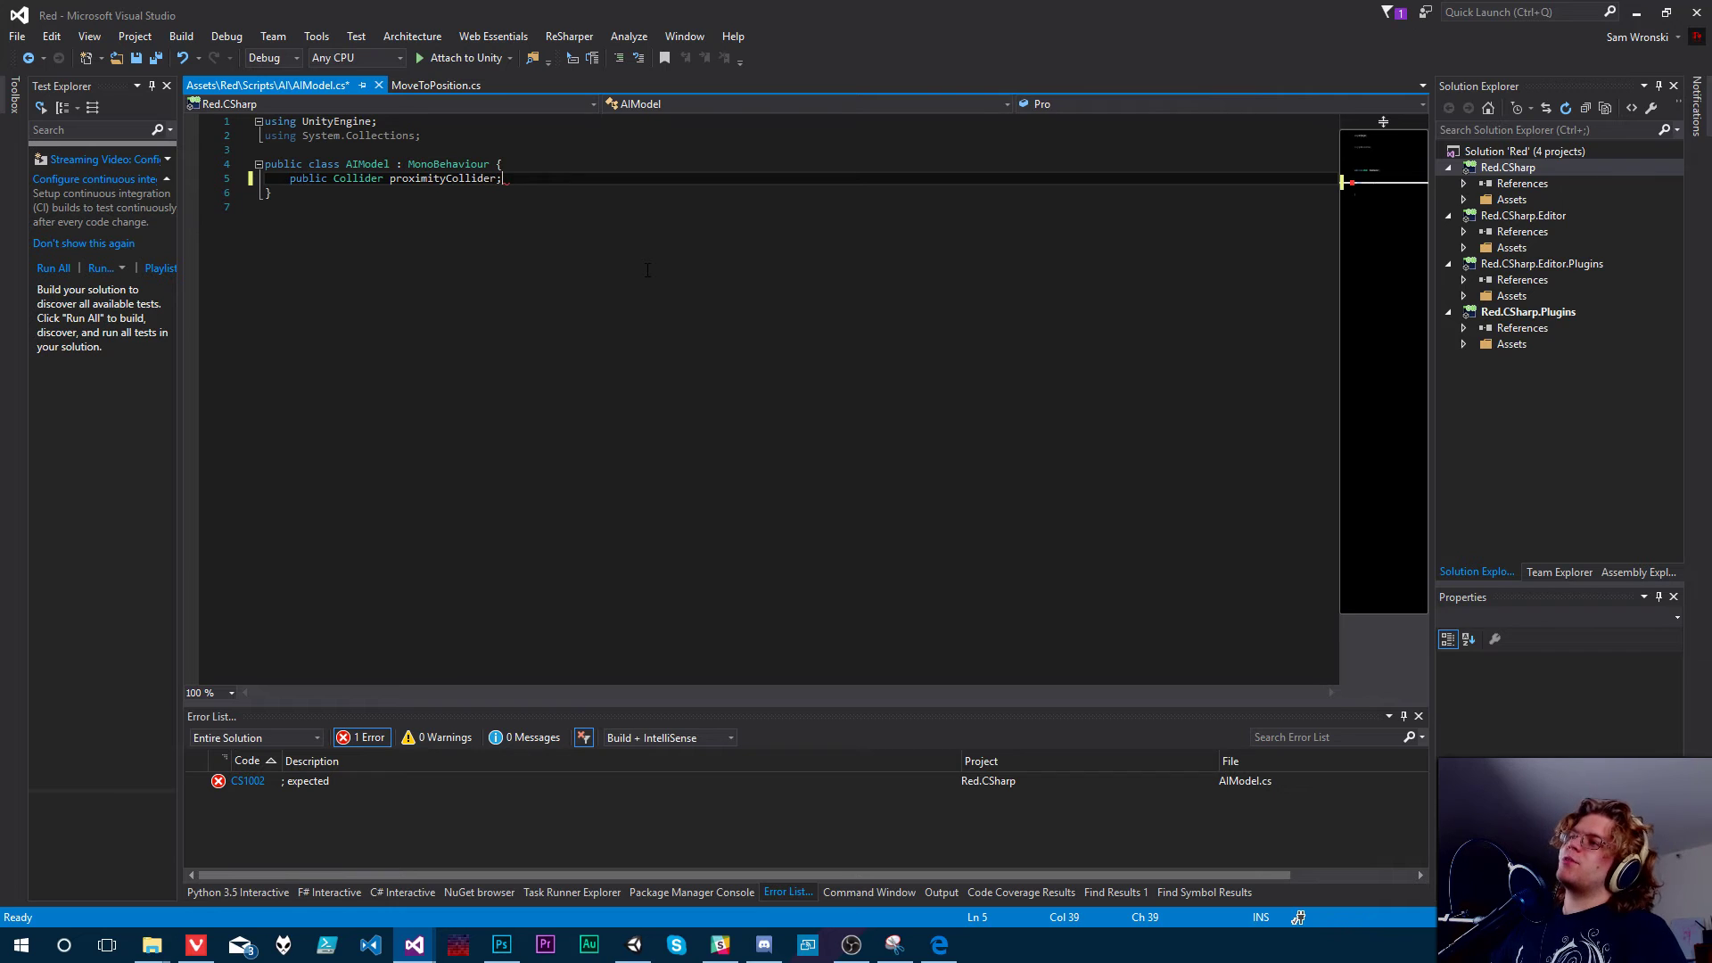
pyautogui.hotkey('ctrl', 's')
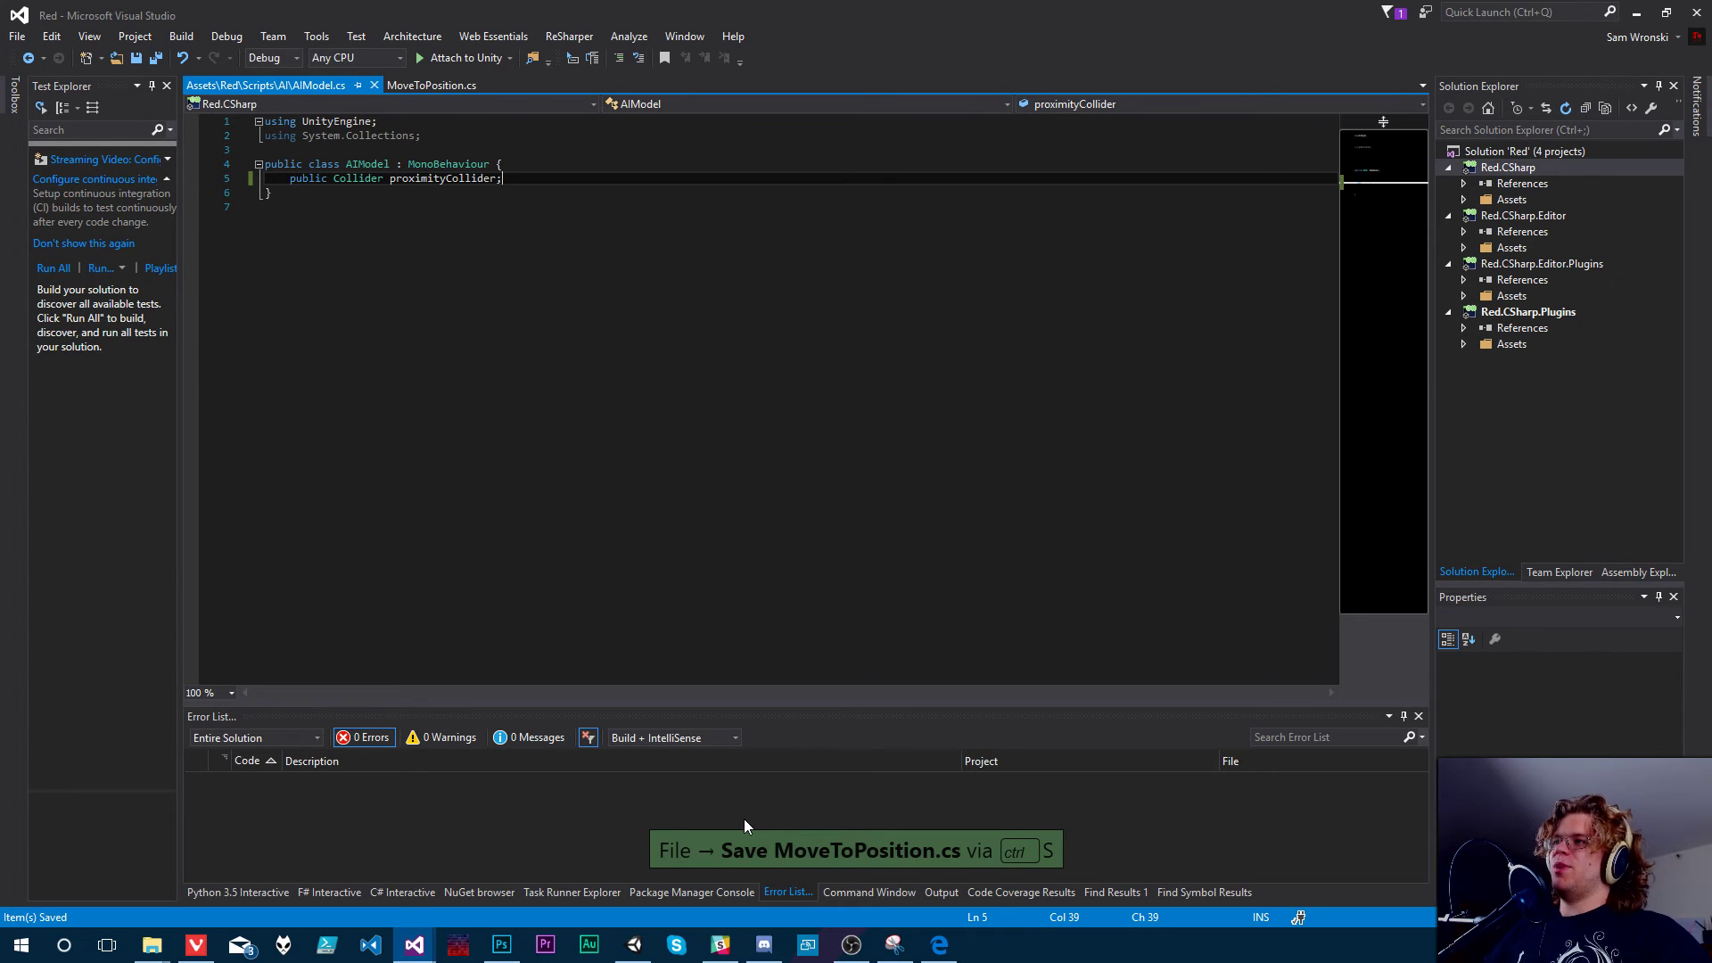
# - Switch back to Unity and select MCSMale in the scene
pyautogui.doubleClick(442, 178)
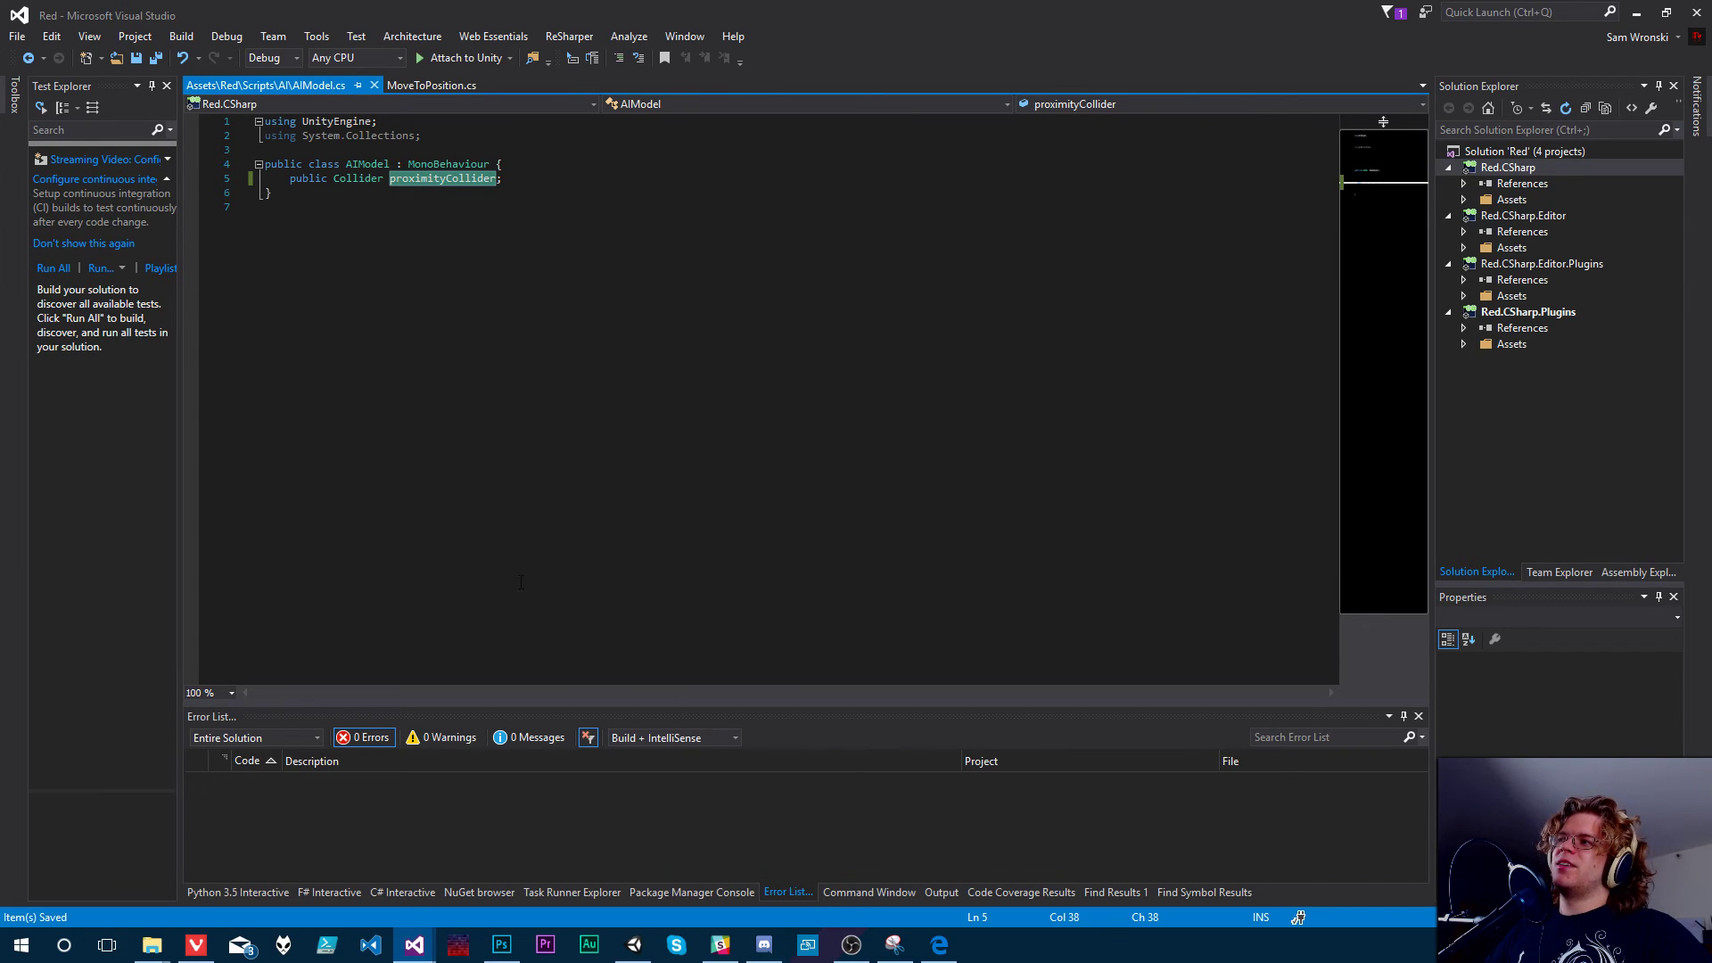
pyautogui.moveTo(639, 951)
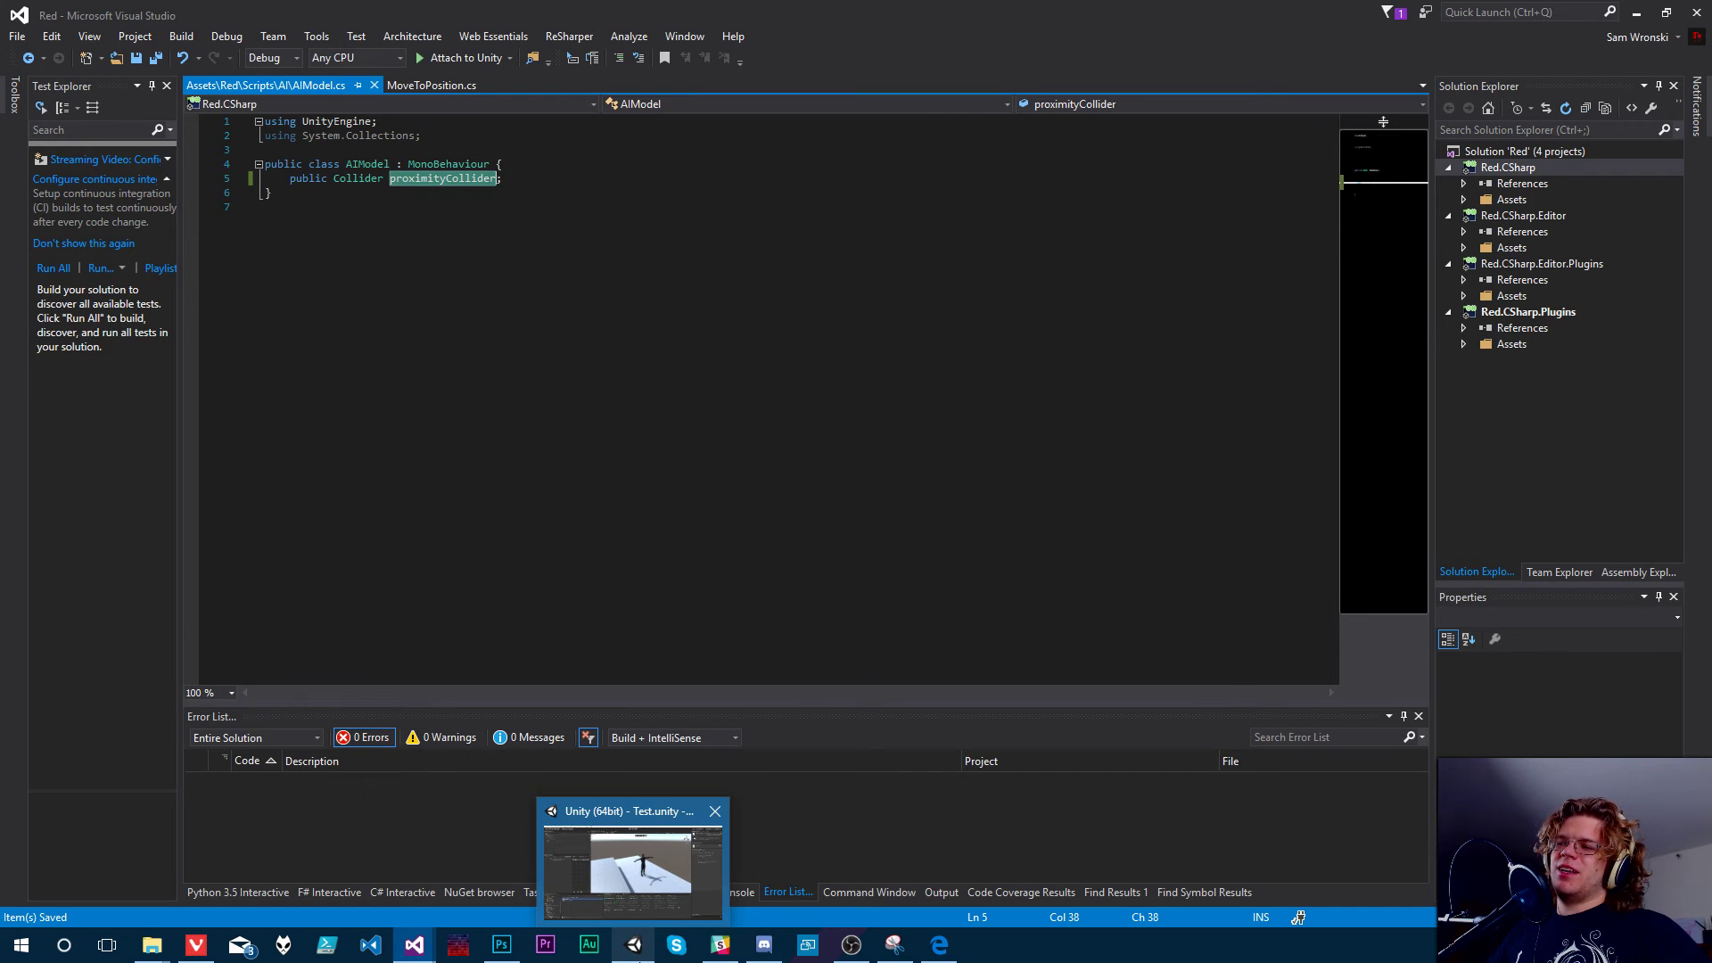
pyautogui.click(641, 951)
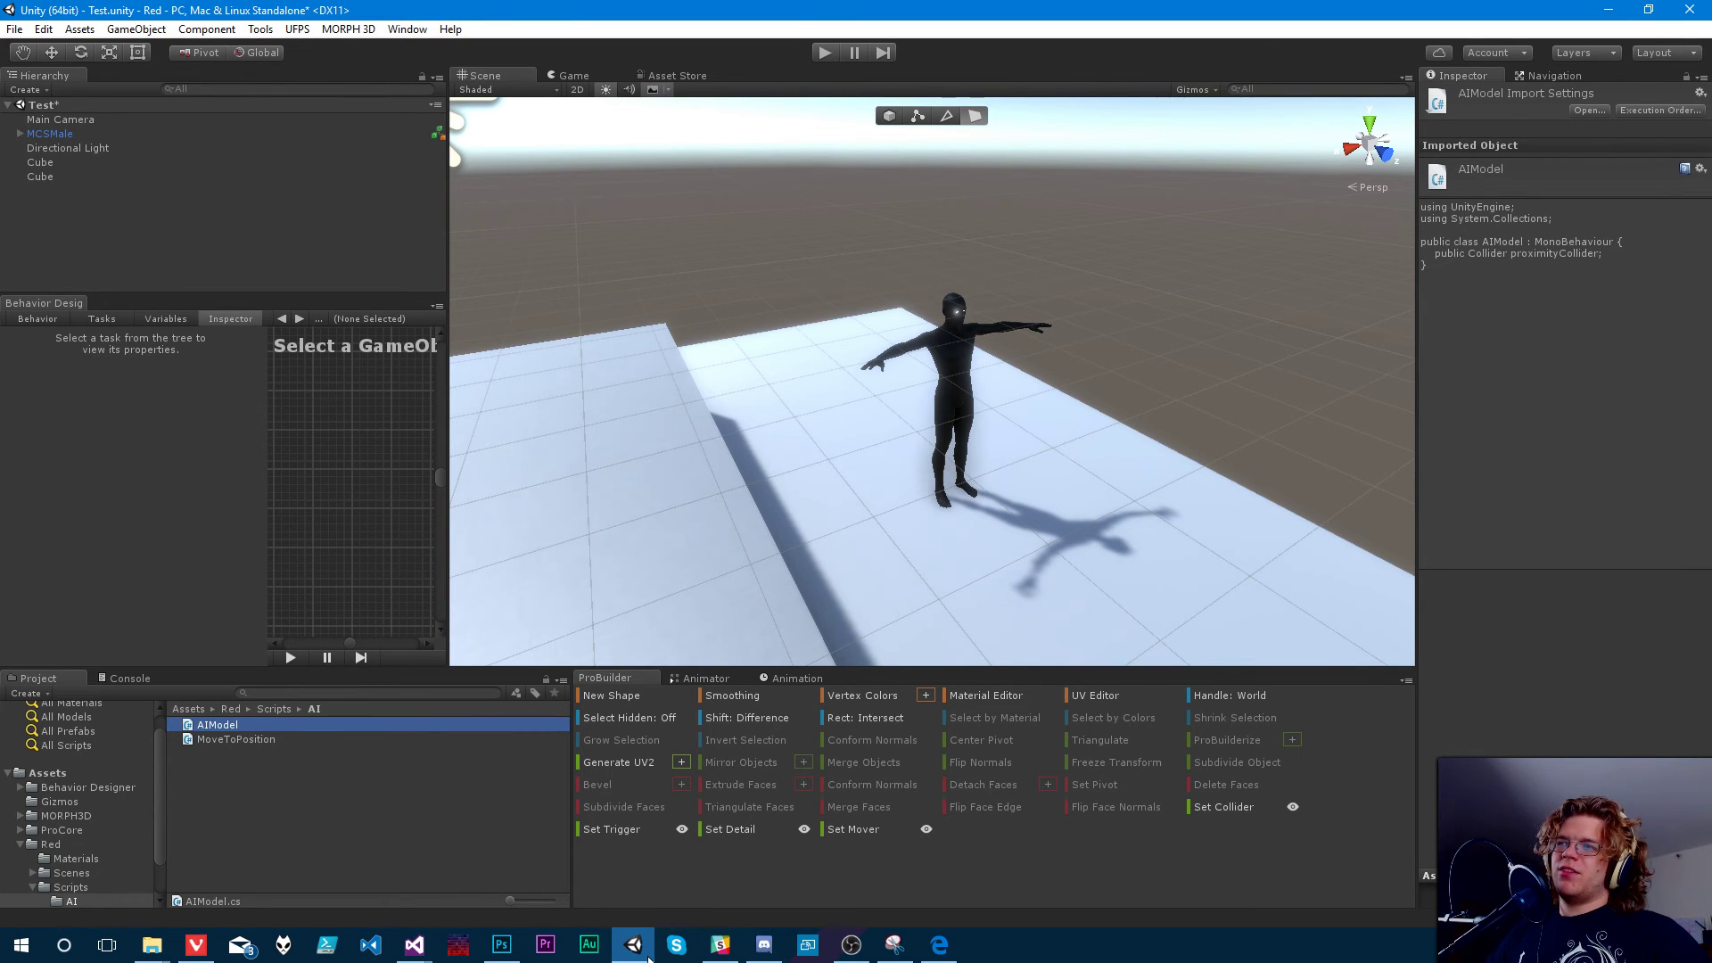
pyautogui.keyDown('alt'); pyautogui.moveTo(1044, 274); pyautogui.dragTo(1007, 265); pyautogui.keyUp('alt')
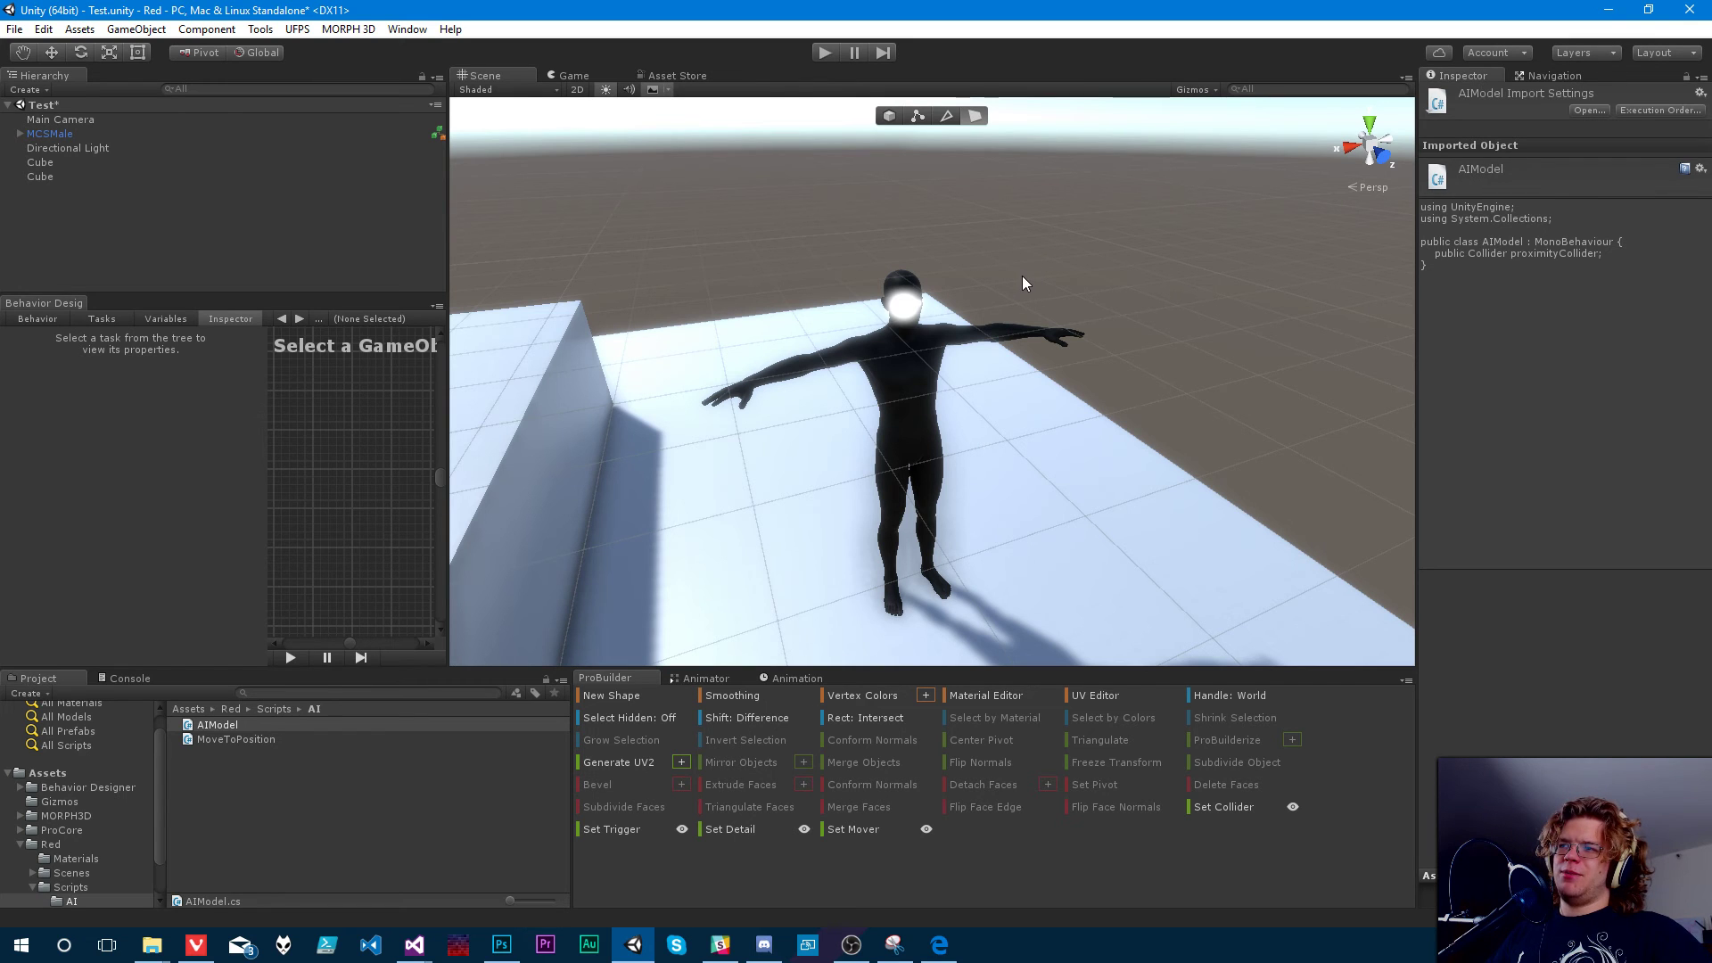
pyautogui.keyDown('alt'); pyautogui.moveTo(1022, 321); pyautogui.dragTo(1024, 313); pyautogui.keyUp('alt')
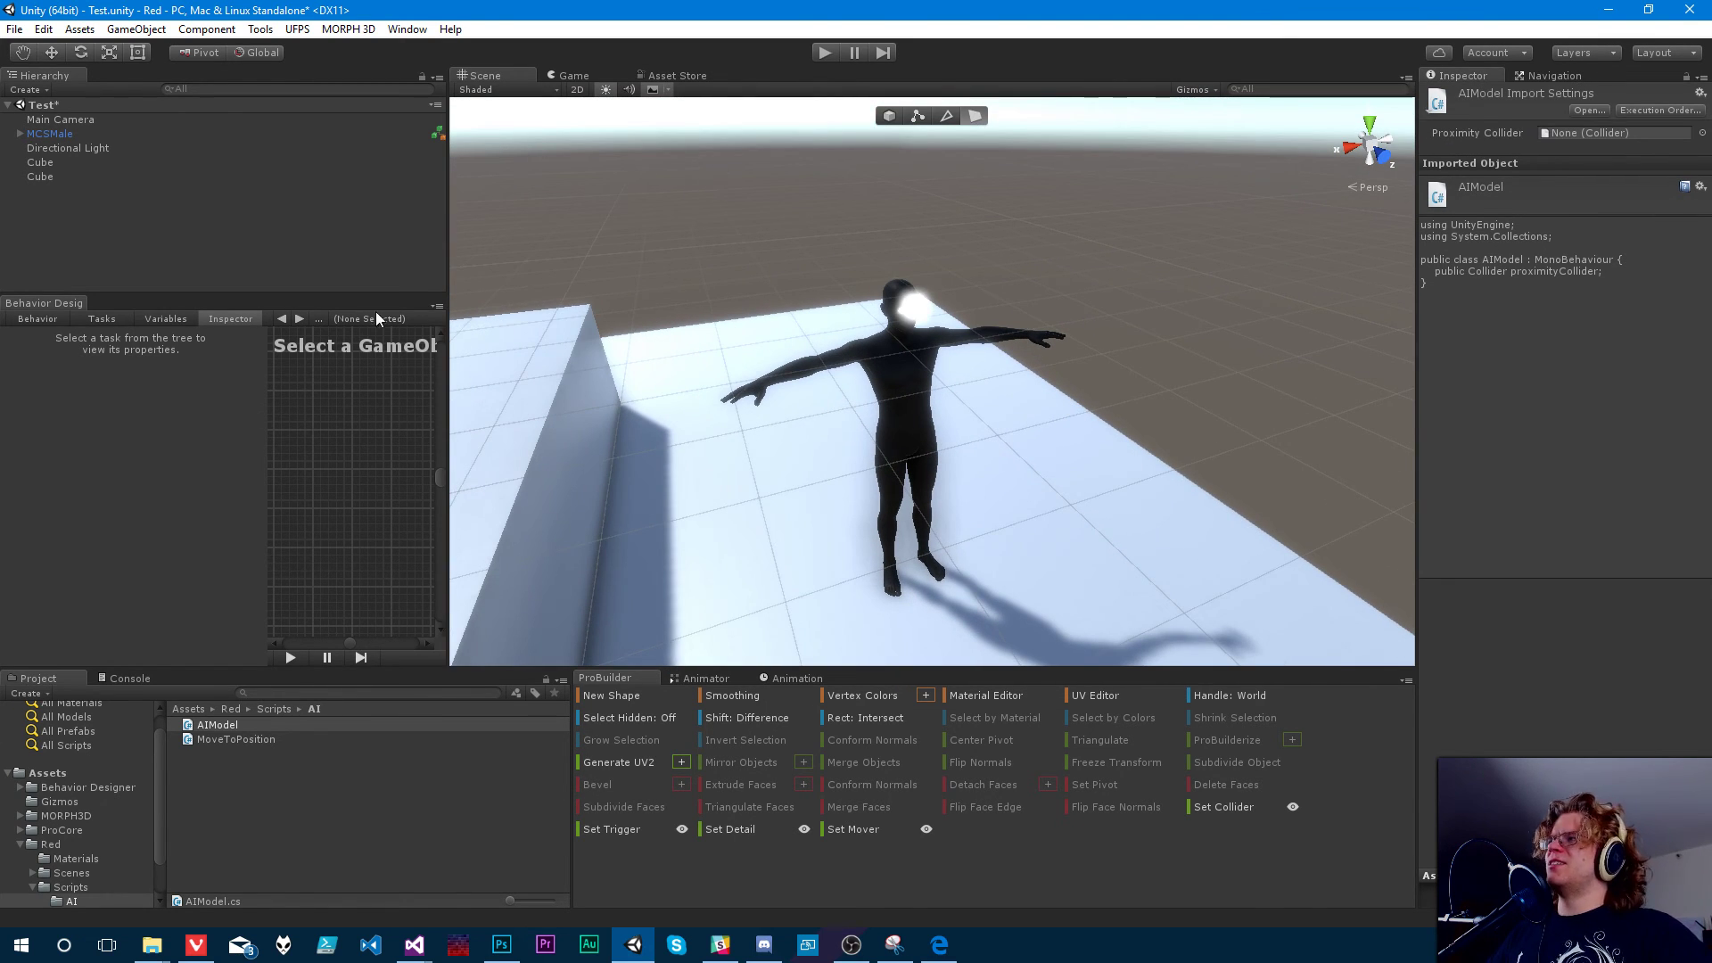
pyautogui.keyDown('alt'); pyautogui.moveTo(1024, 366); pyautogui.dragTo(974, 325); pyautogui.keyUp('alt')
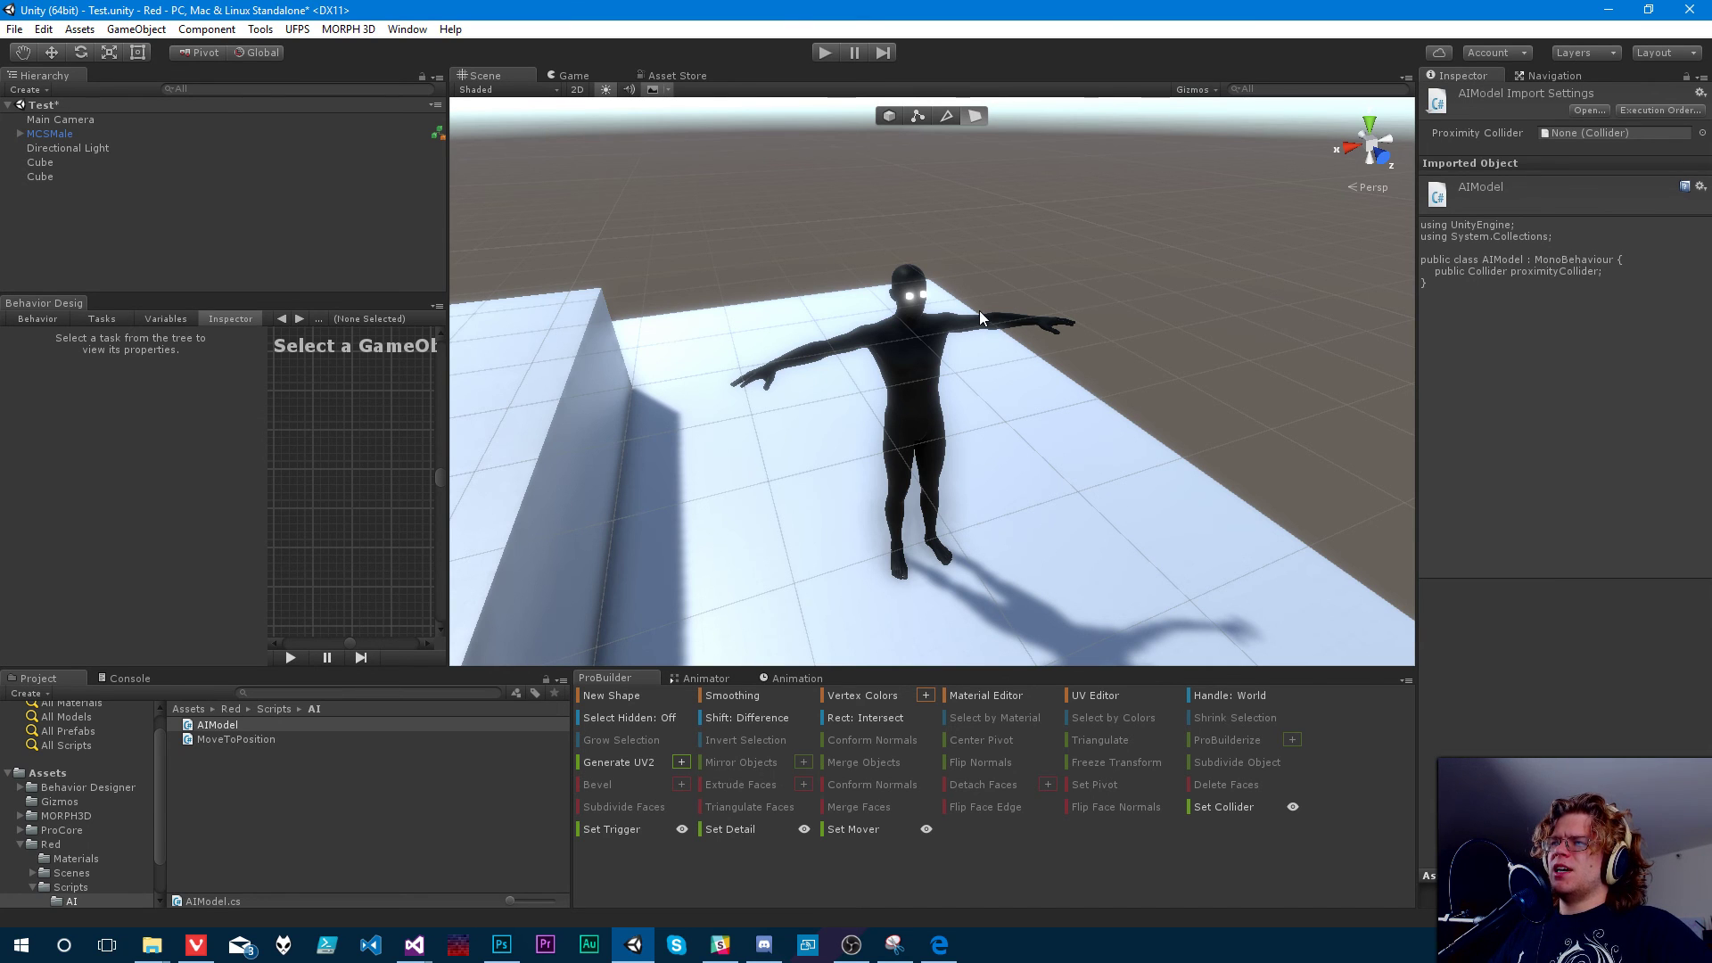
pyautogui.click(52, 134)
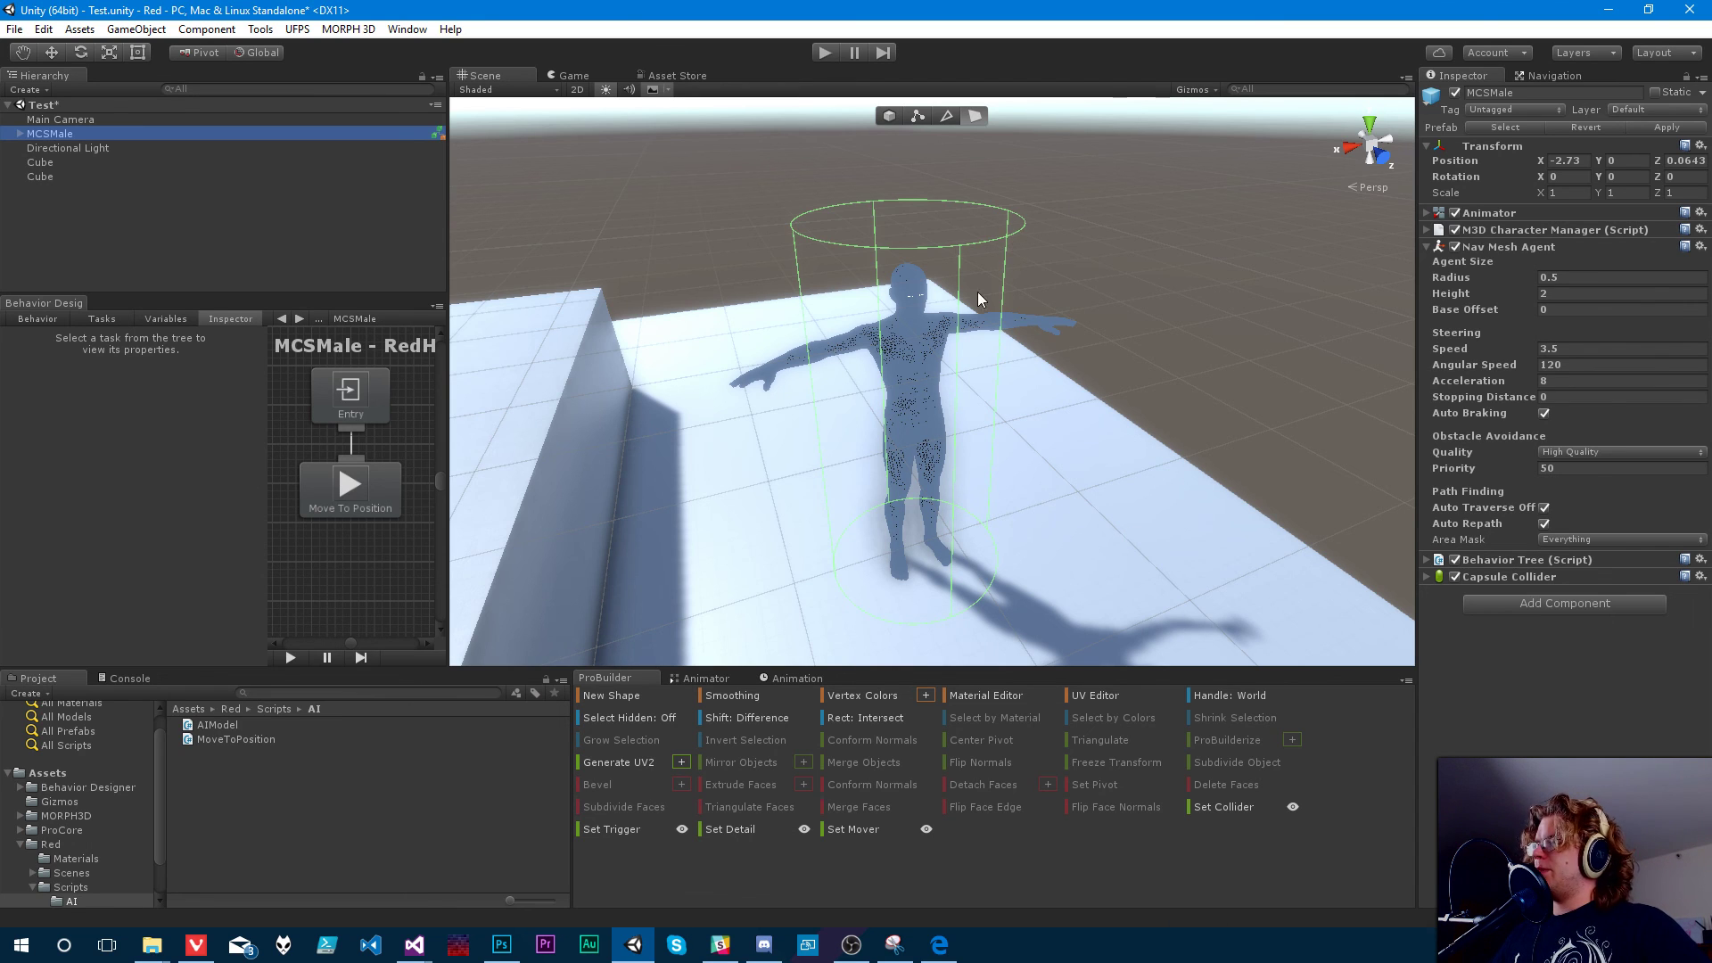
pyautogui.moveTo(852, 952)
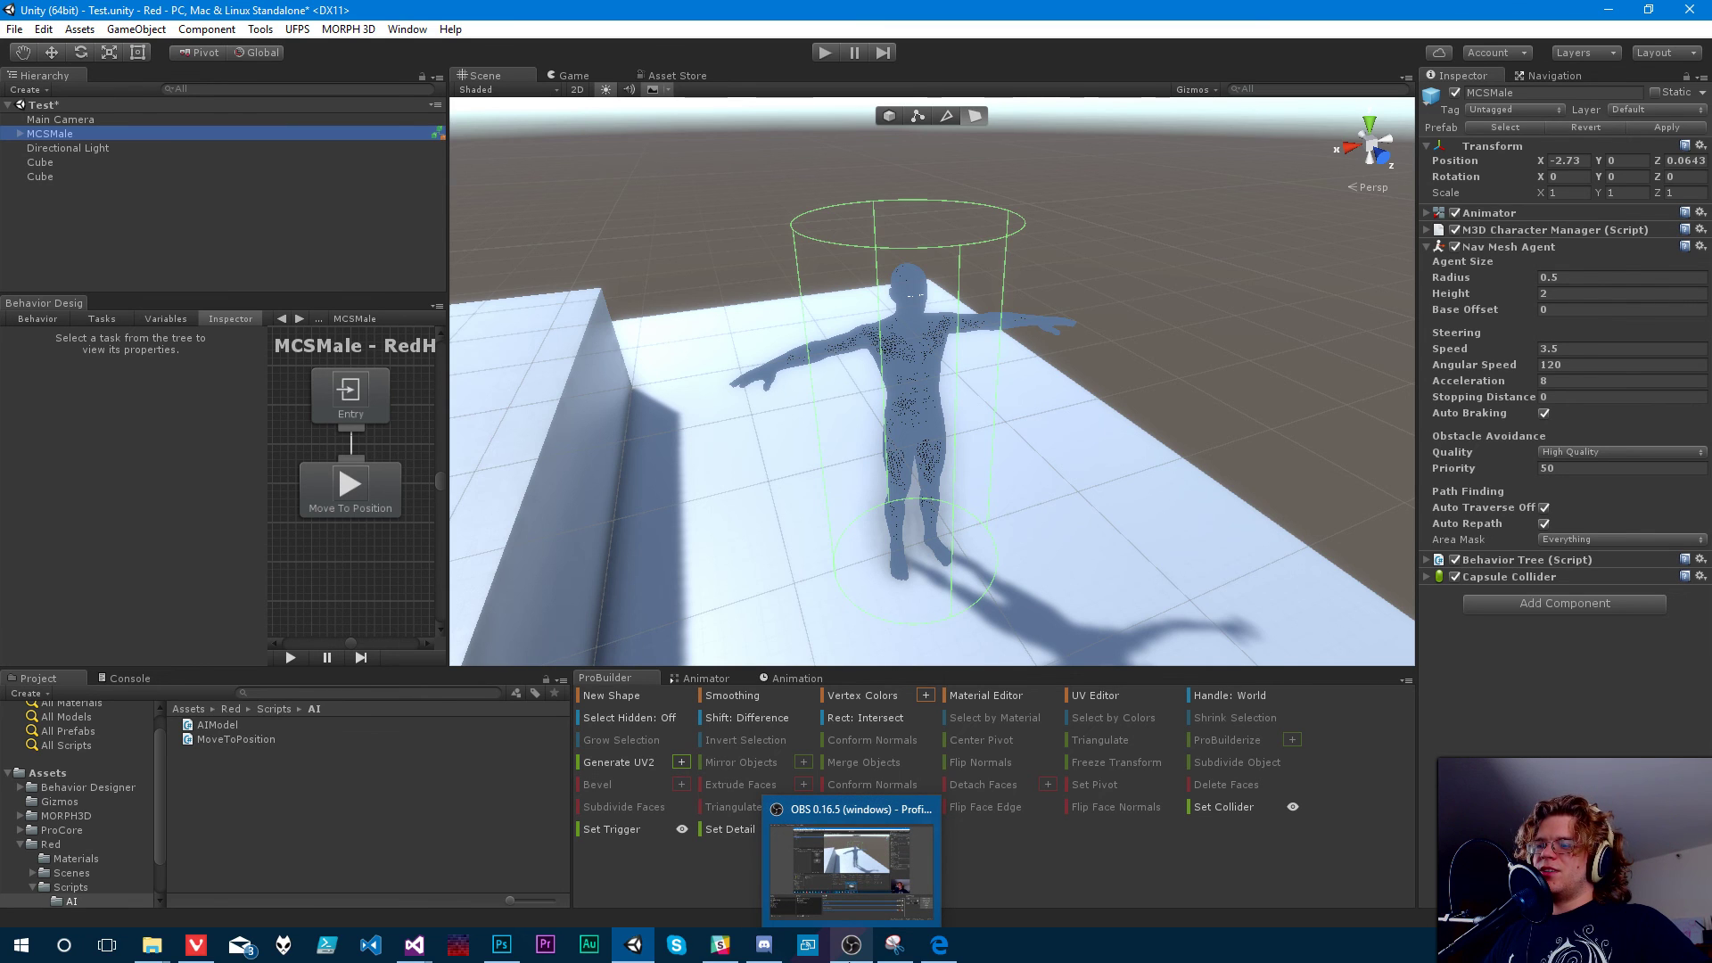
pyautogui.click(852, 947)
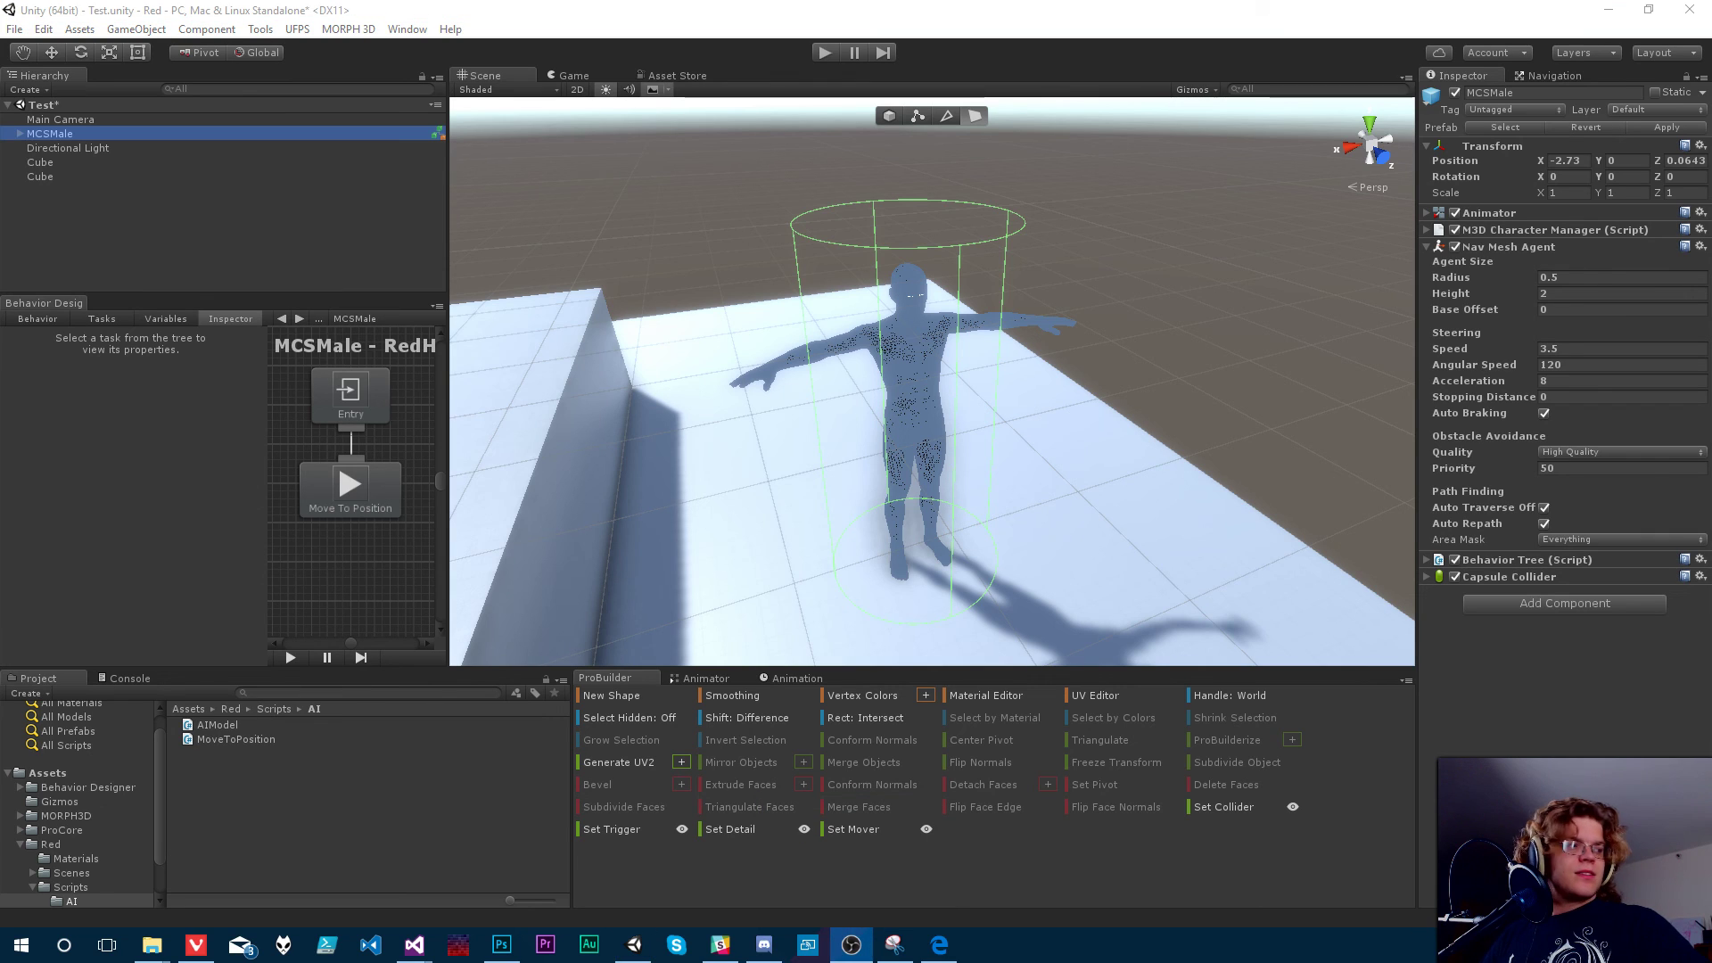